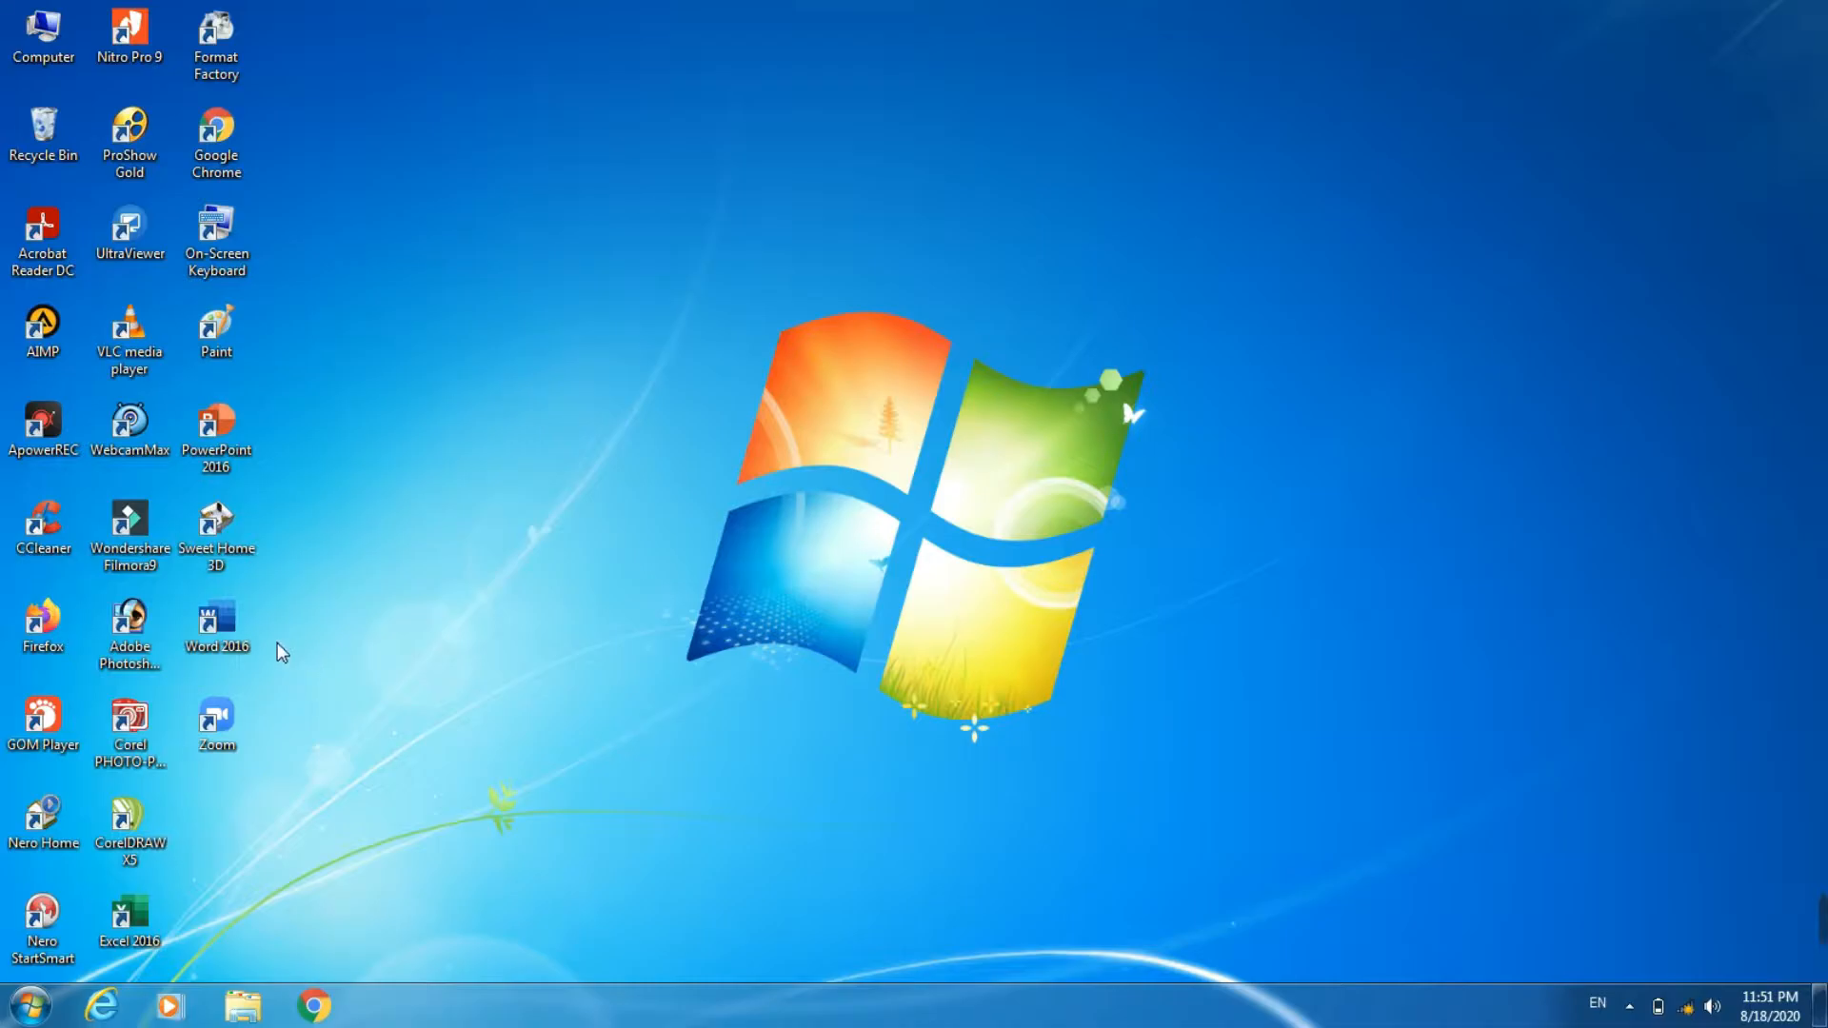
# - Open Word 2016 and create a blank document
pyautogui.click(33, 1000)
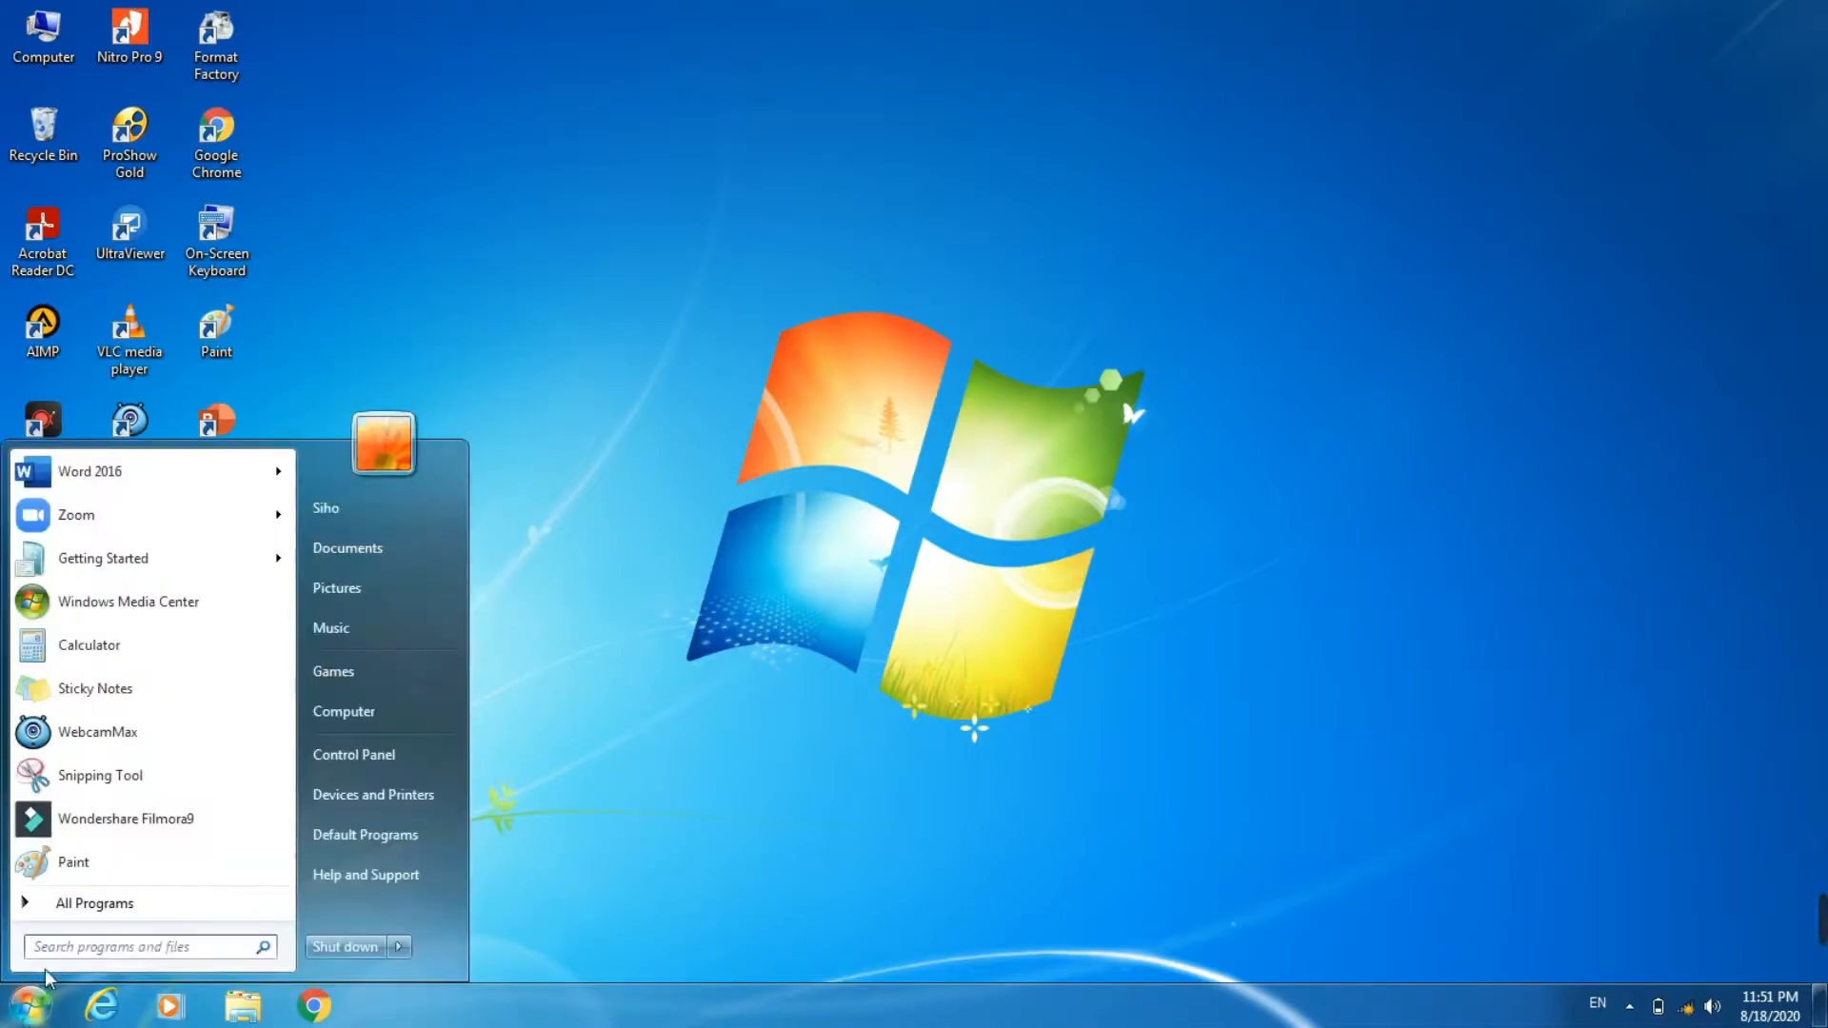
pyautogui.click(84, 485)
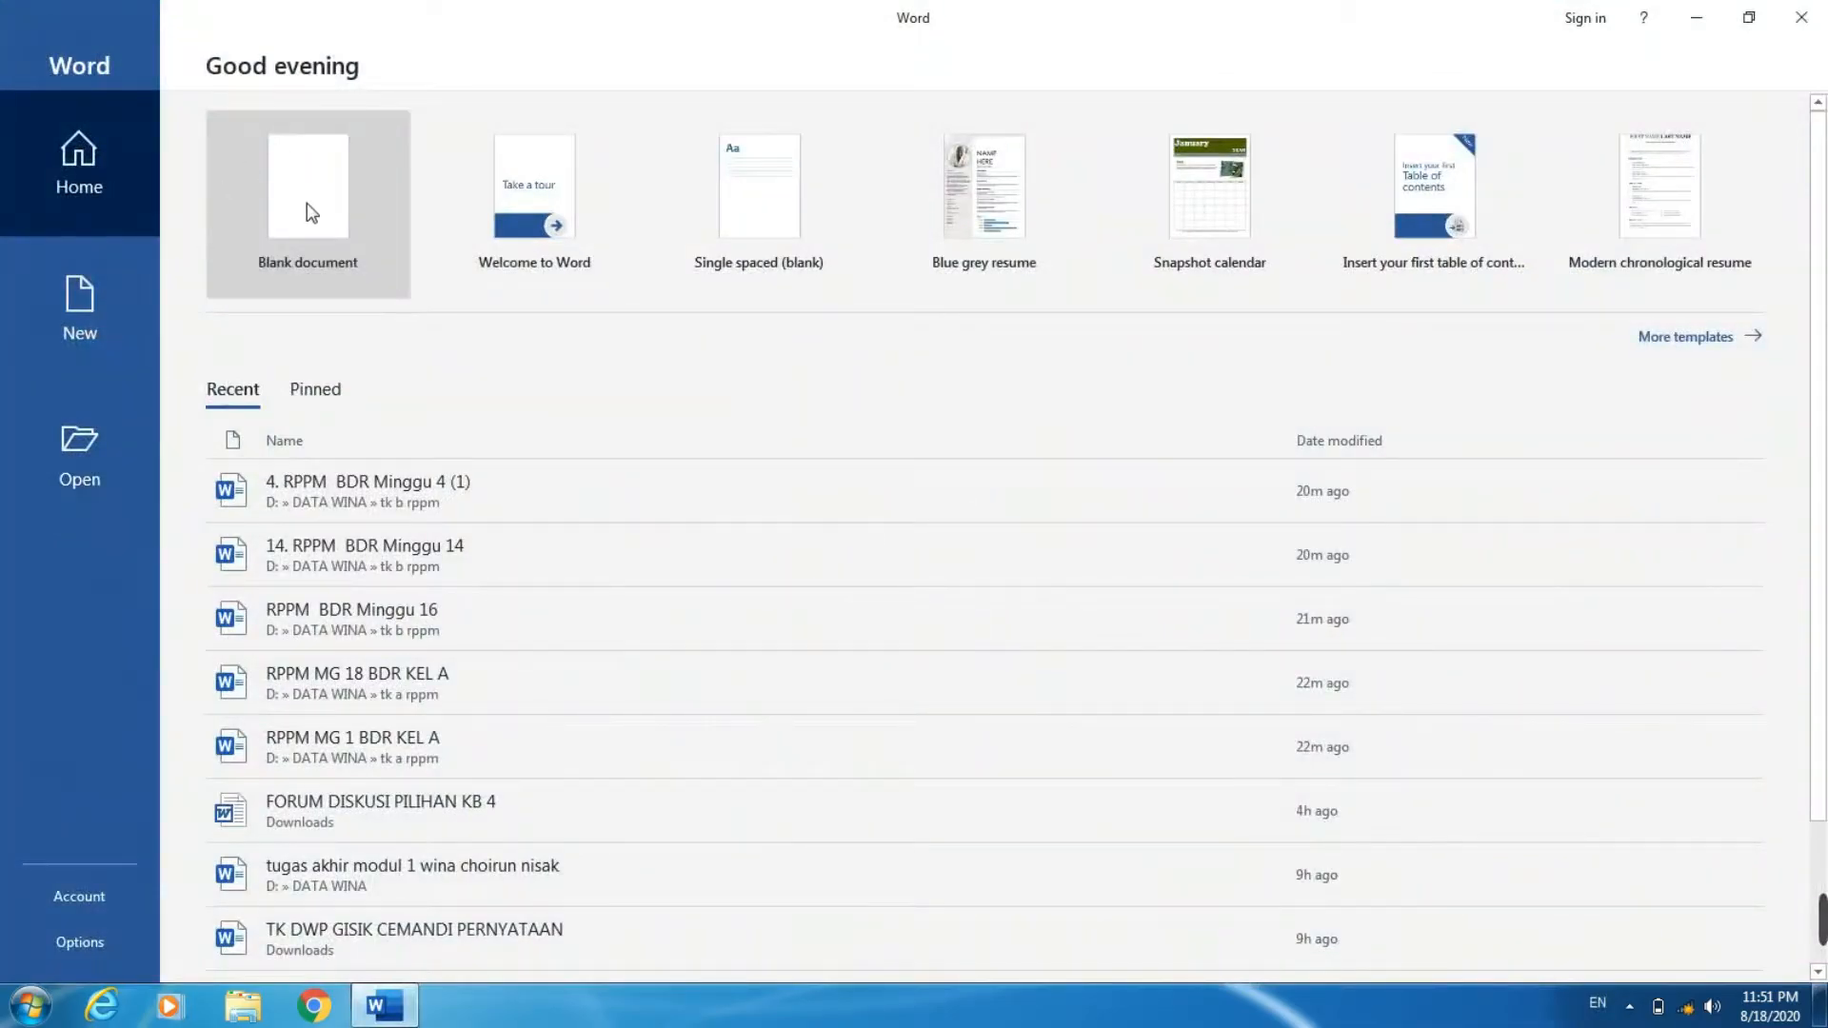
pyautogui.click(306, 204)
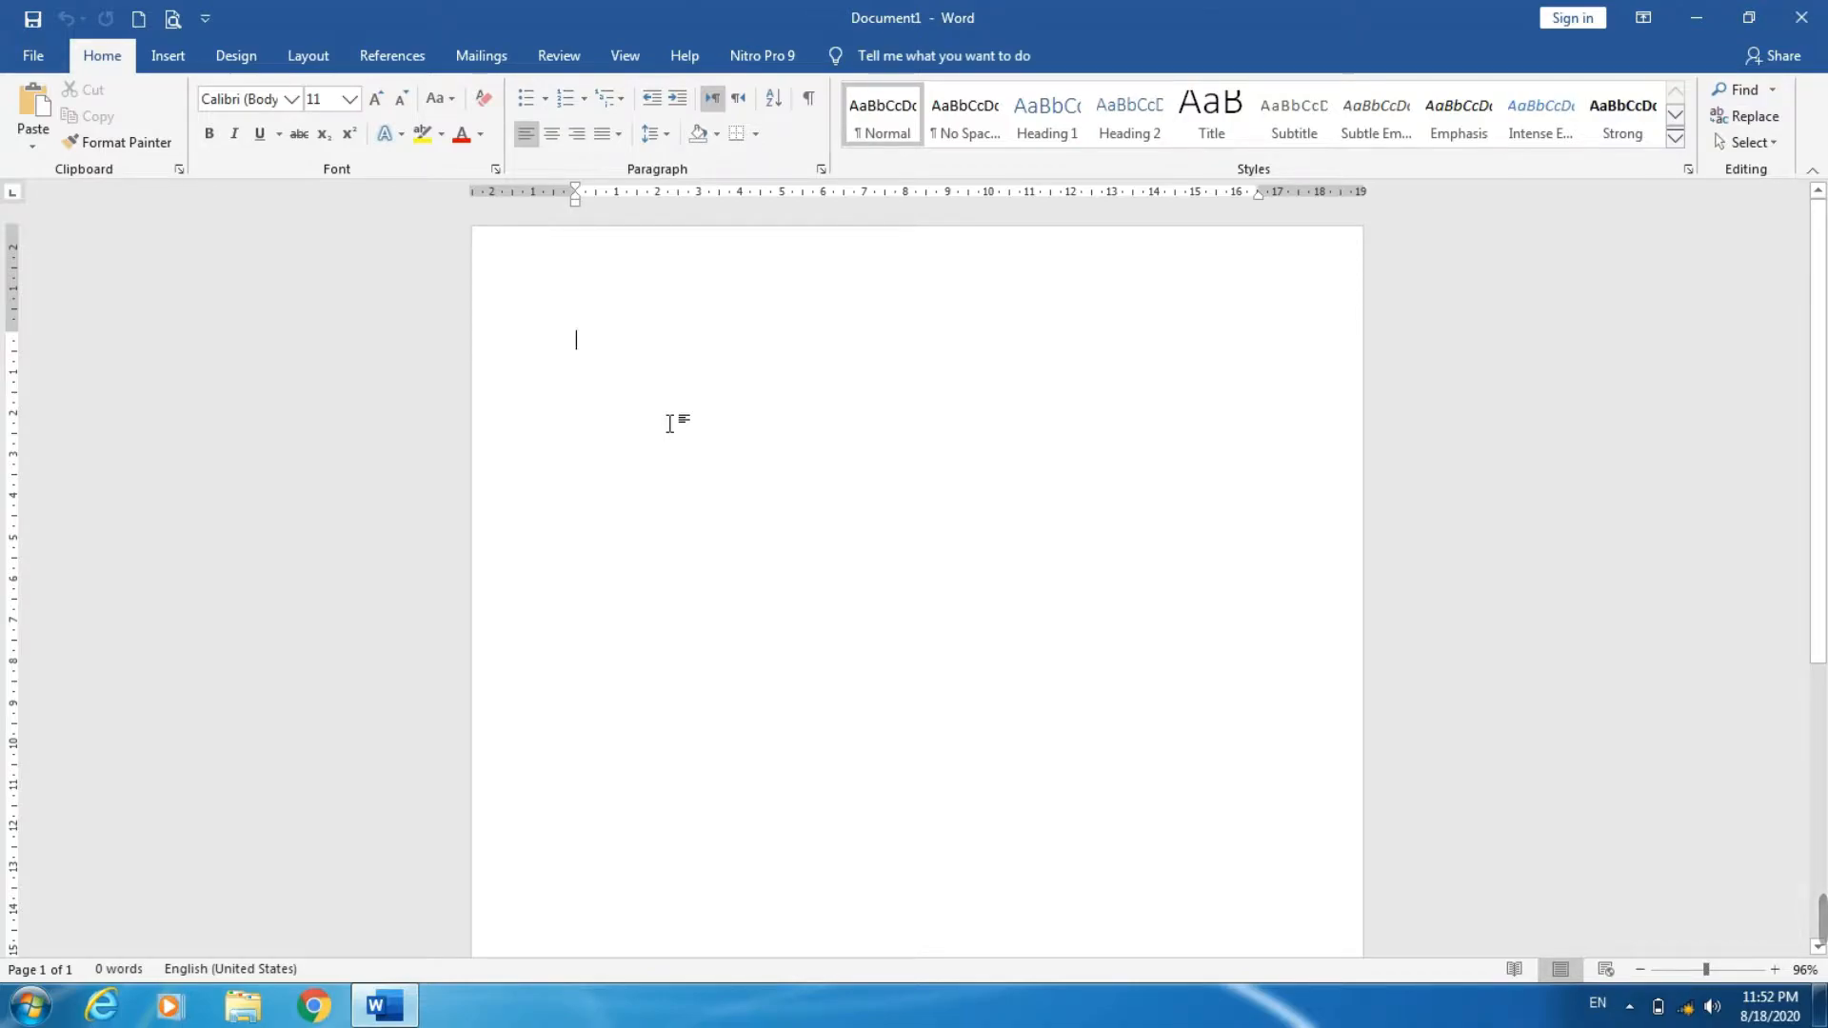
# - Write "Ctrl + A" on the first line of the document and enlarge the page view to 146%
pyautogui.write('qt')
pyautogui.write('rl')
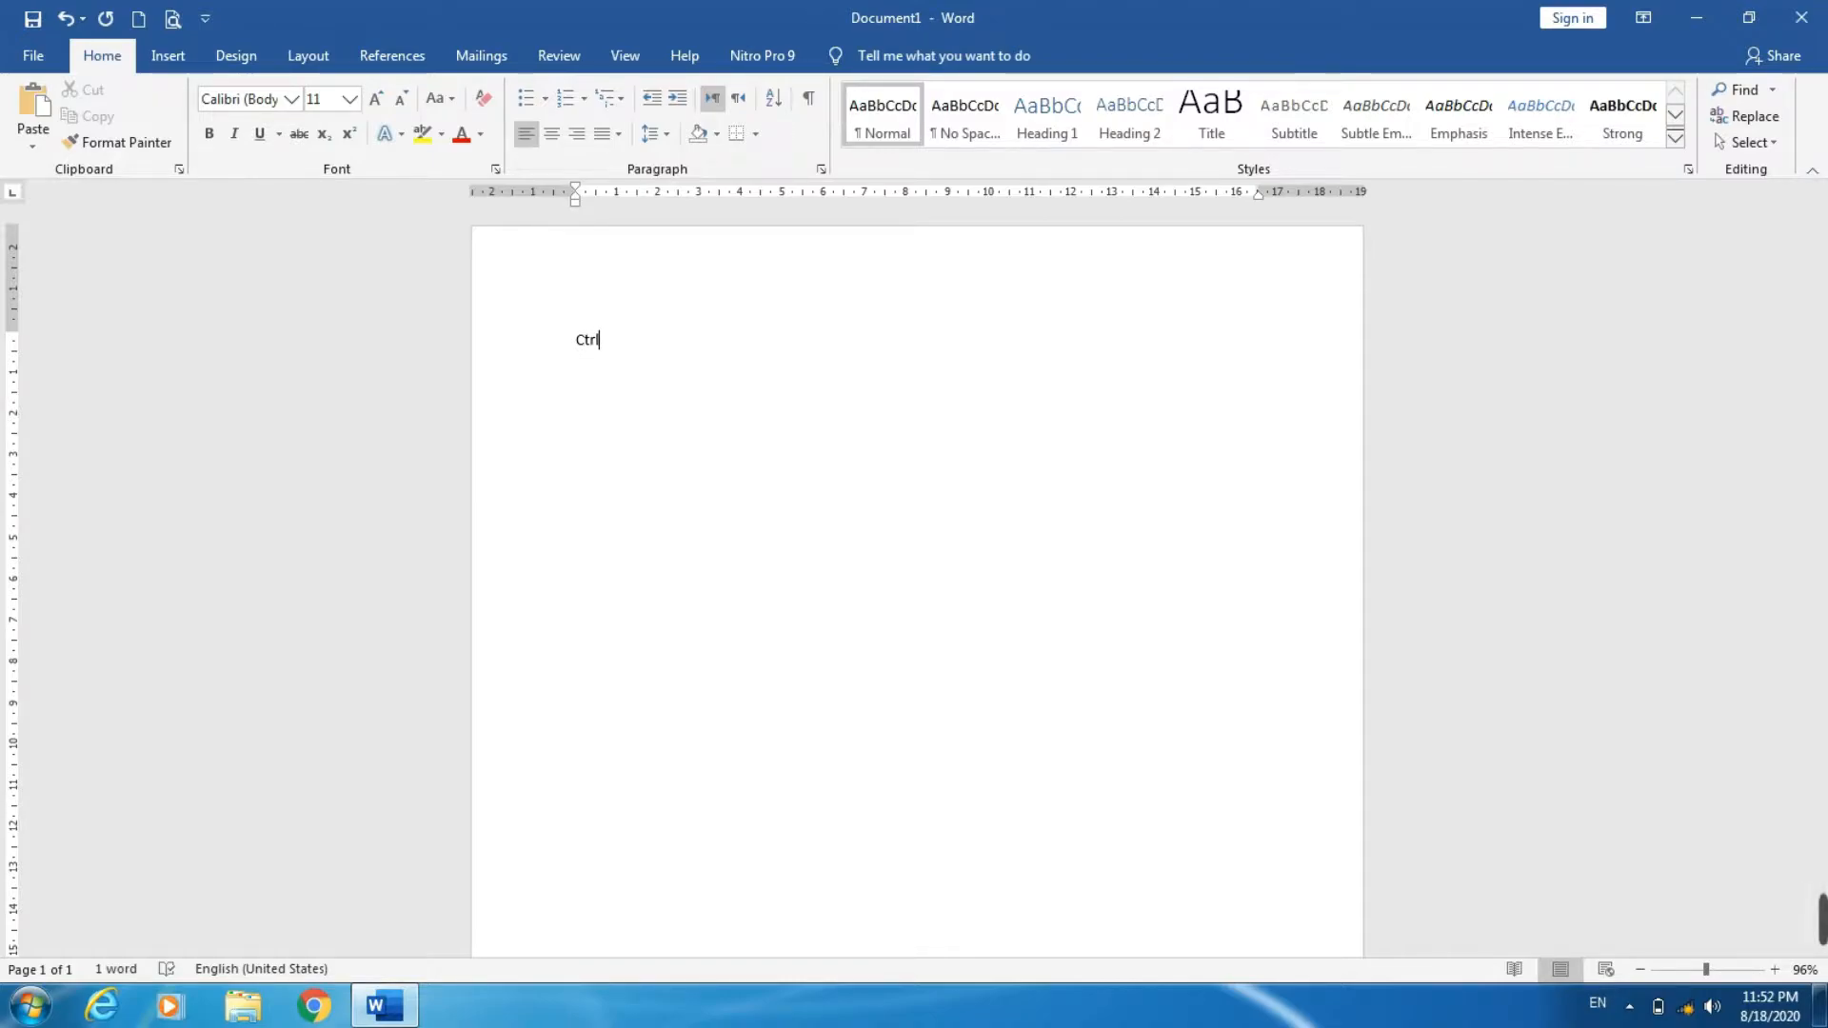
pyautogui.write(' A')
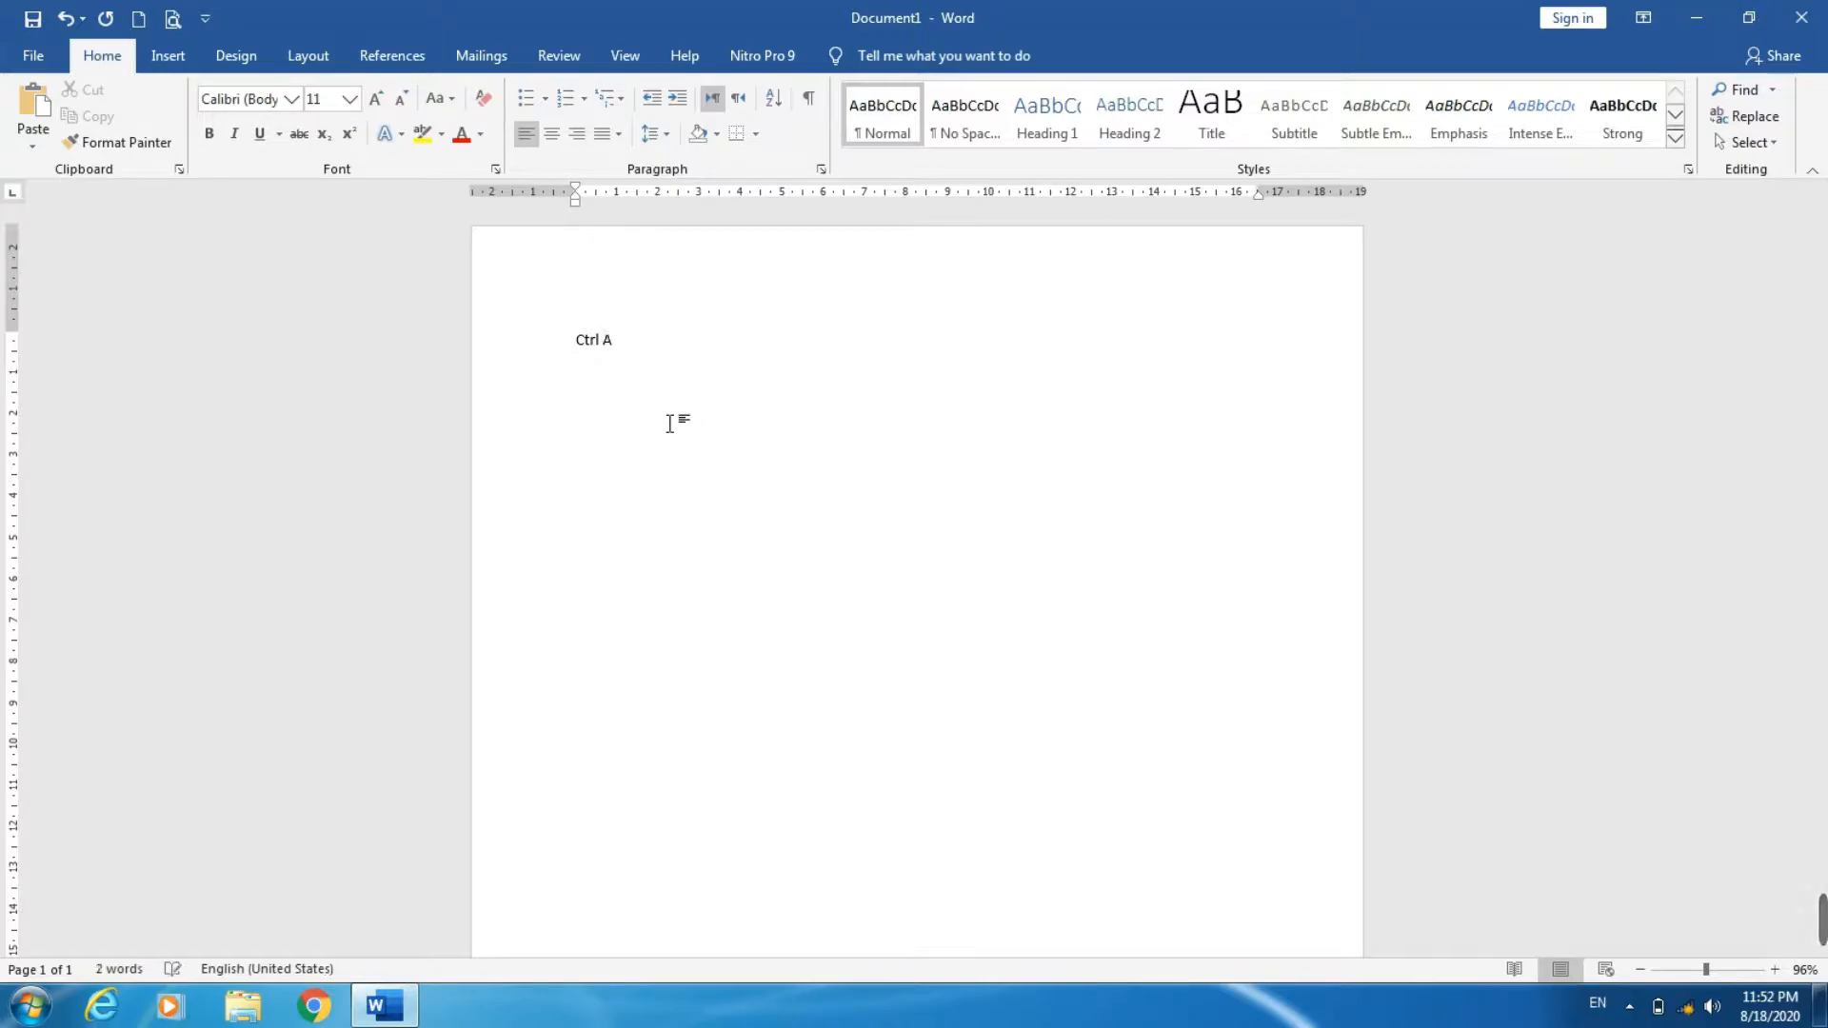
pyautogui.press('BackSpace')
pyautogui.write('+')
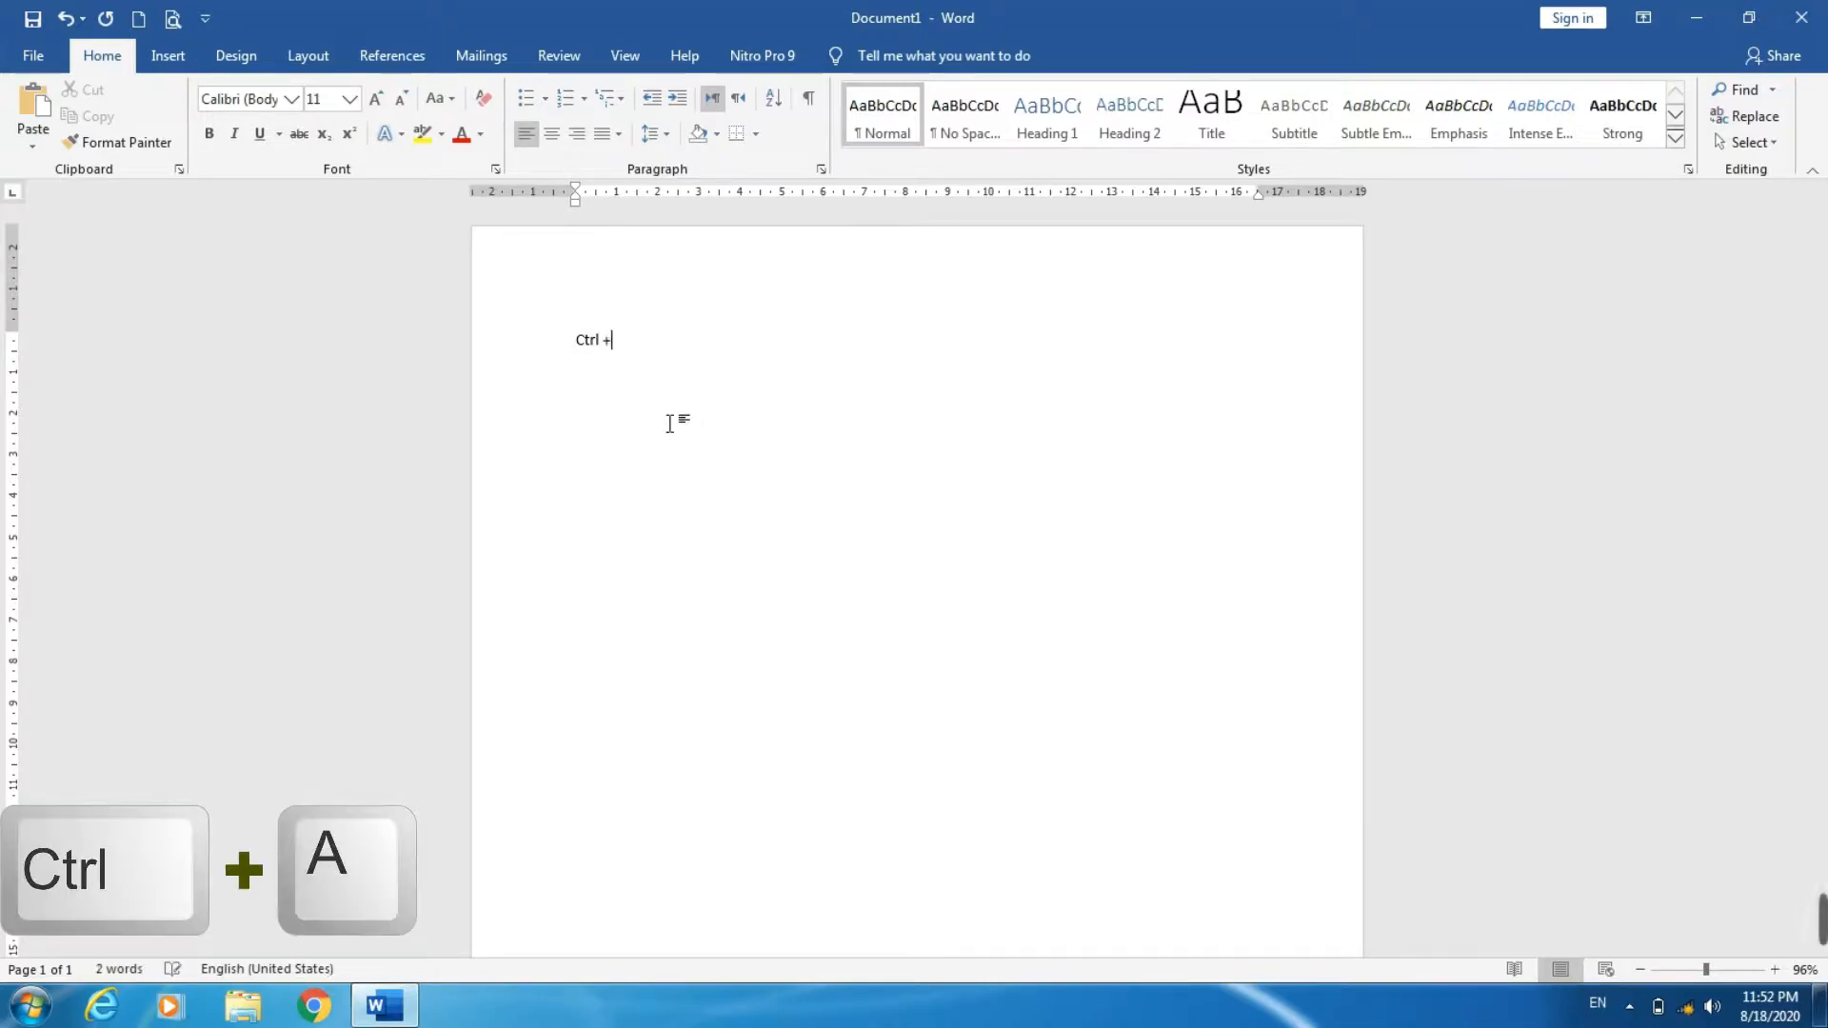
pyautogui.write(' A')
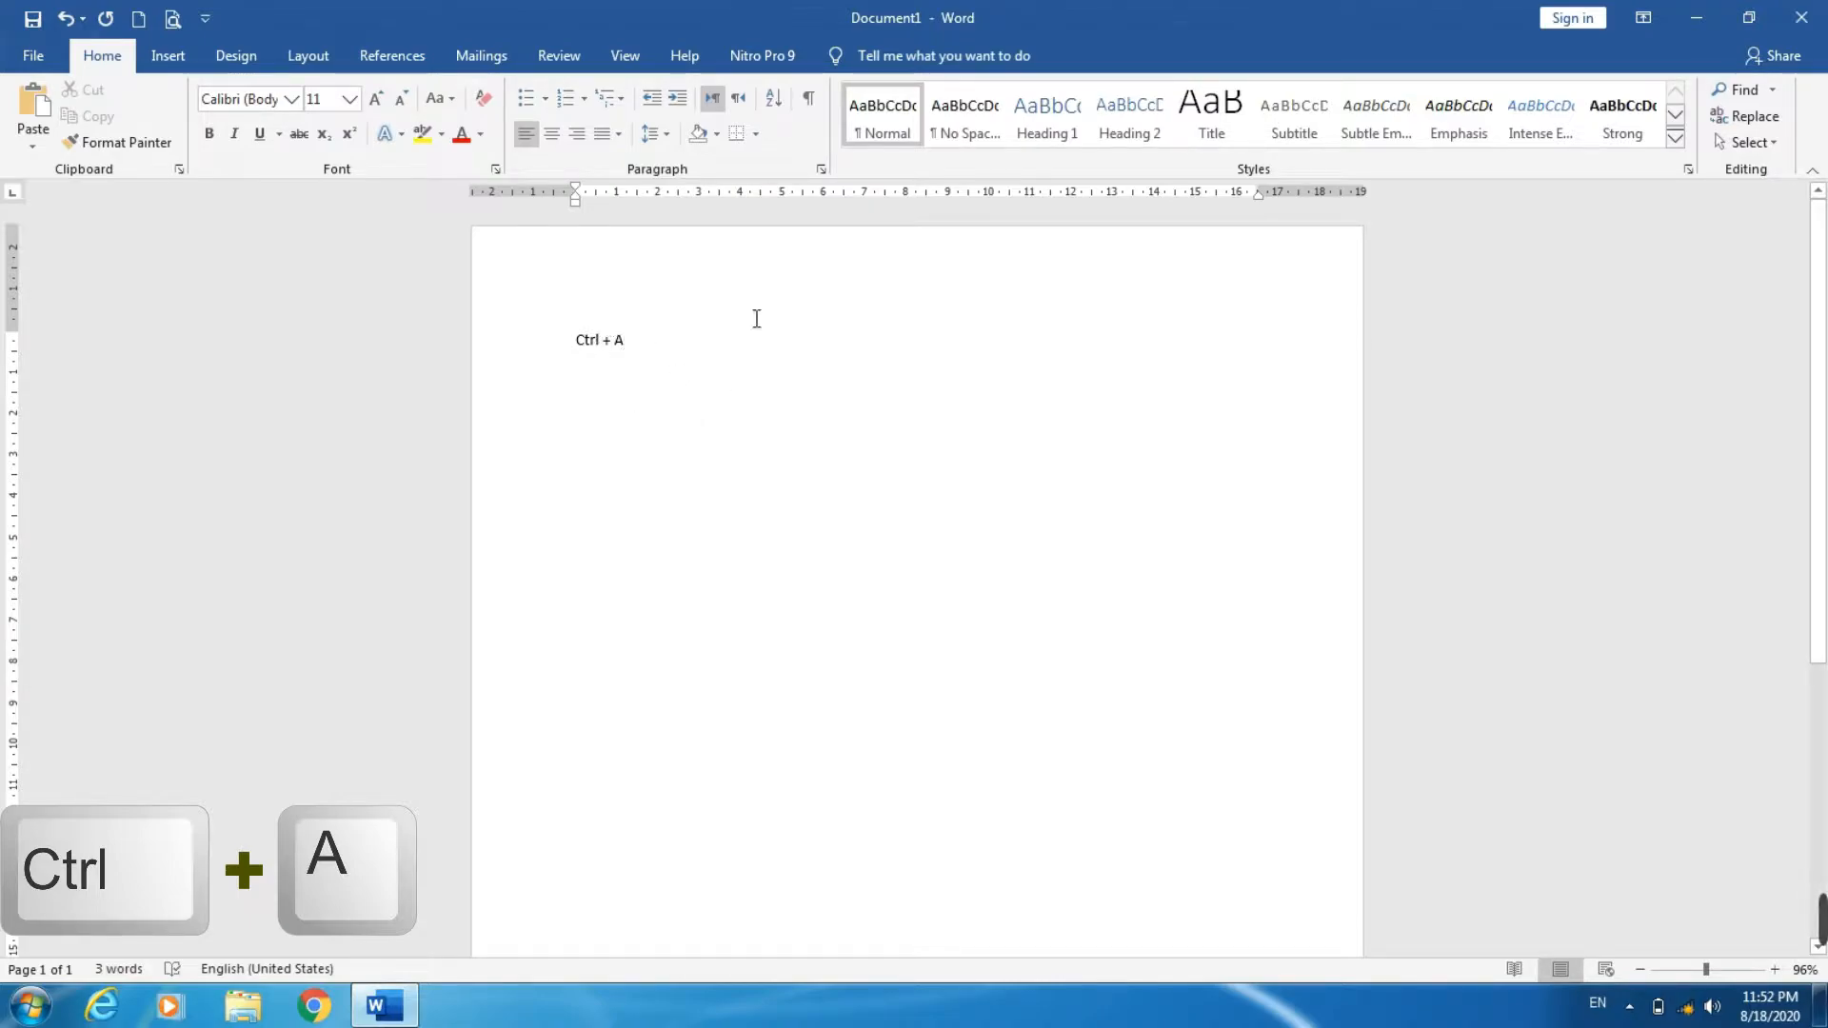
pyautogui.keyDown('ctrl'); pyautogui.scroll(5, 757, 318); pyautogui.keyUp('ctrl')
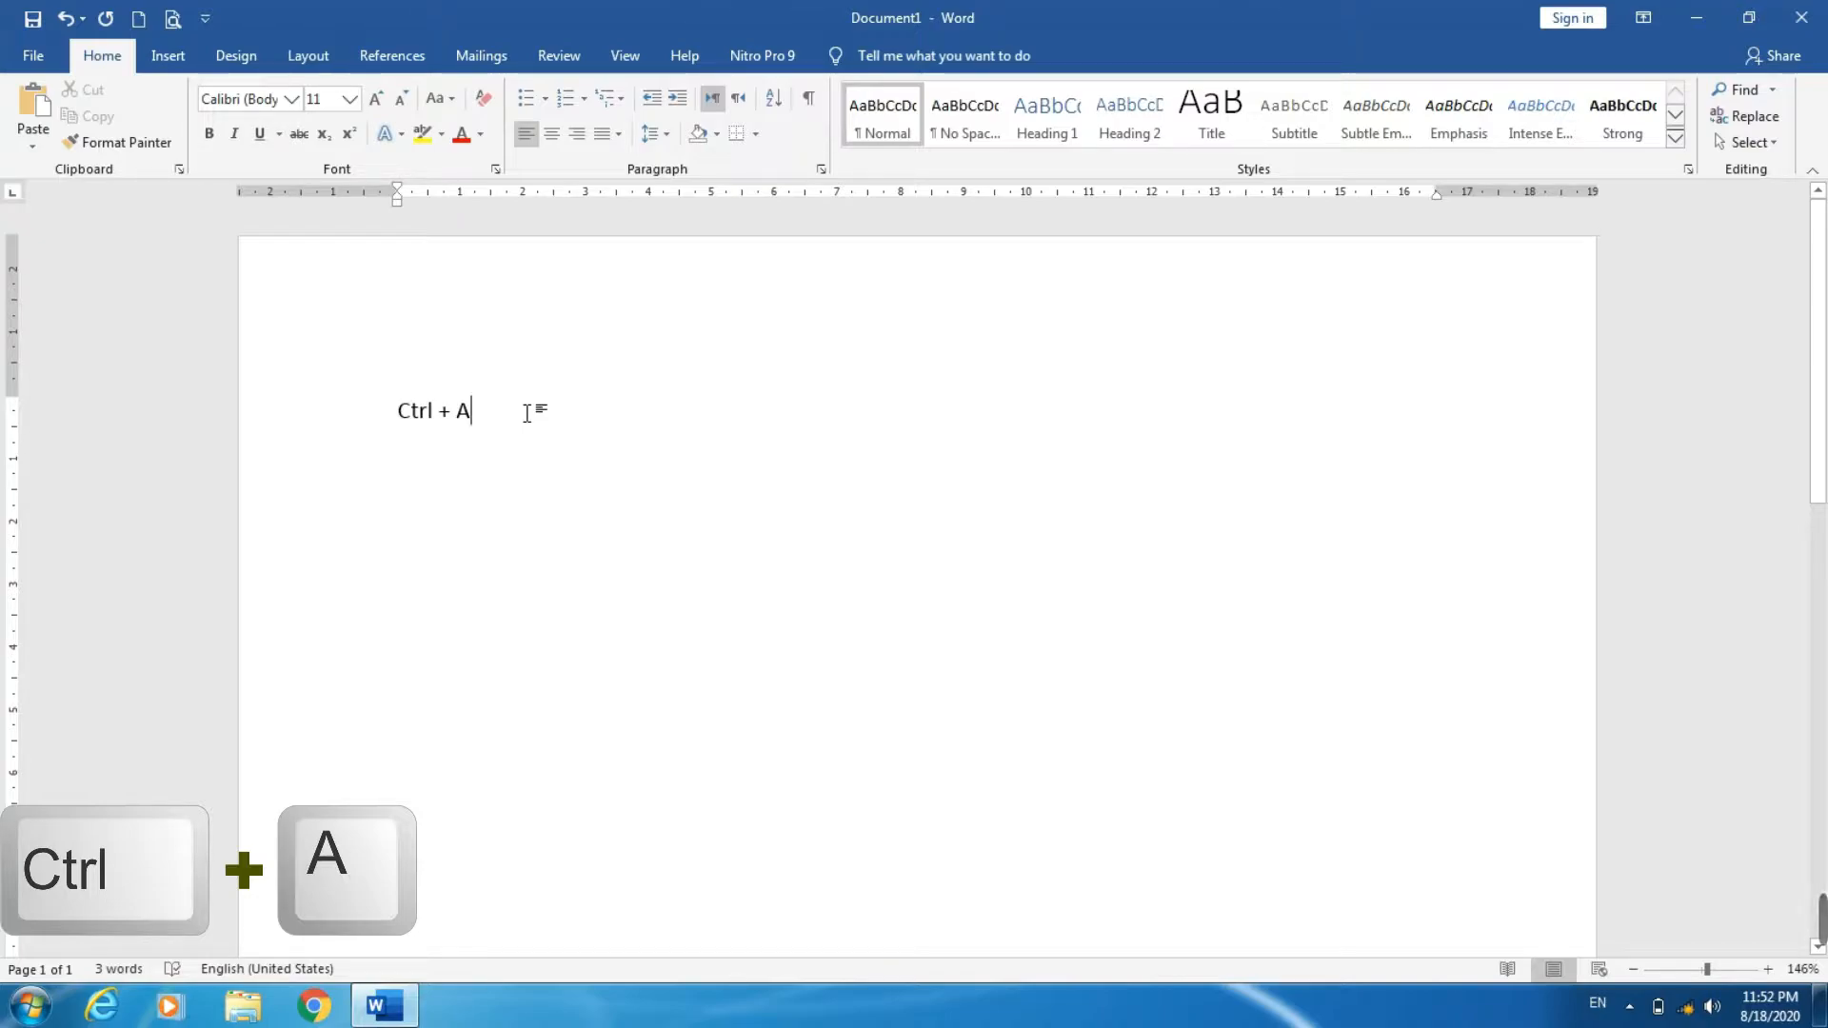
# - Replace all the document's text with the paragraph beginning "Terampil menggunakan tangan kanan dan kiri" and ending "menggunakan alat makan )"
pyautogui.hotkey('ctrl', 'a')
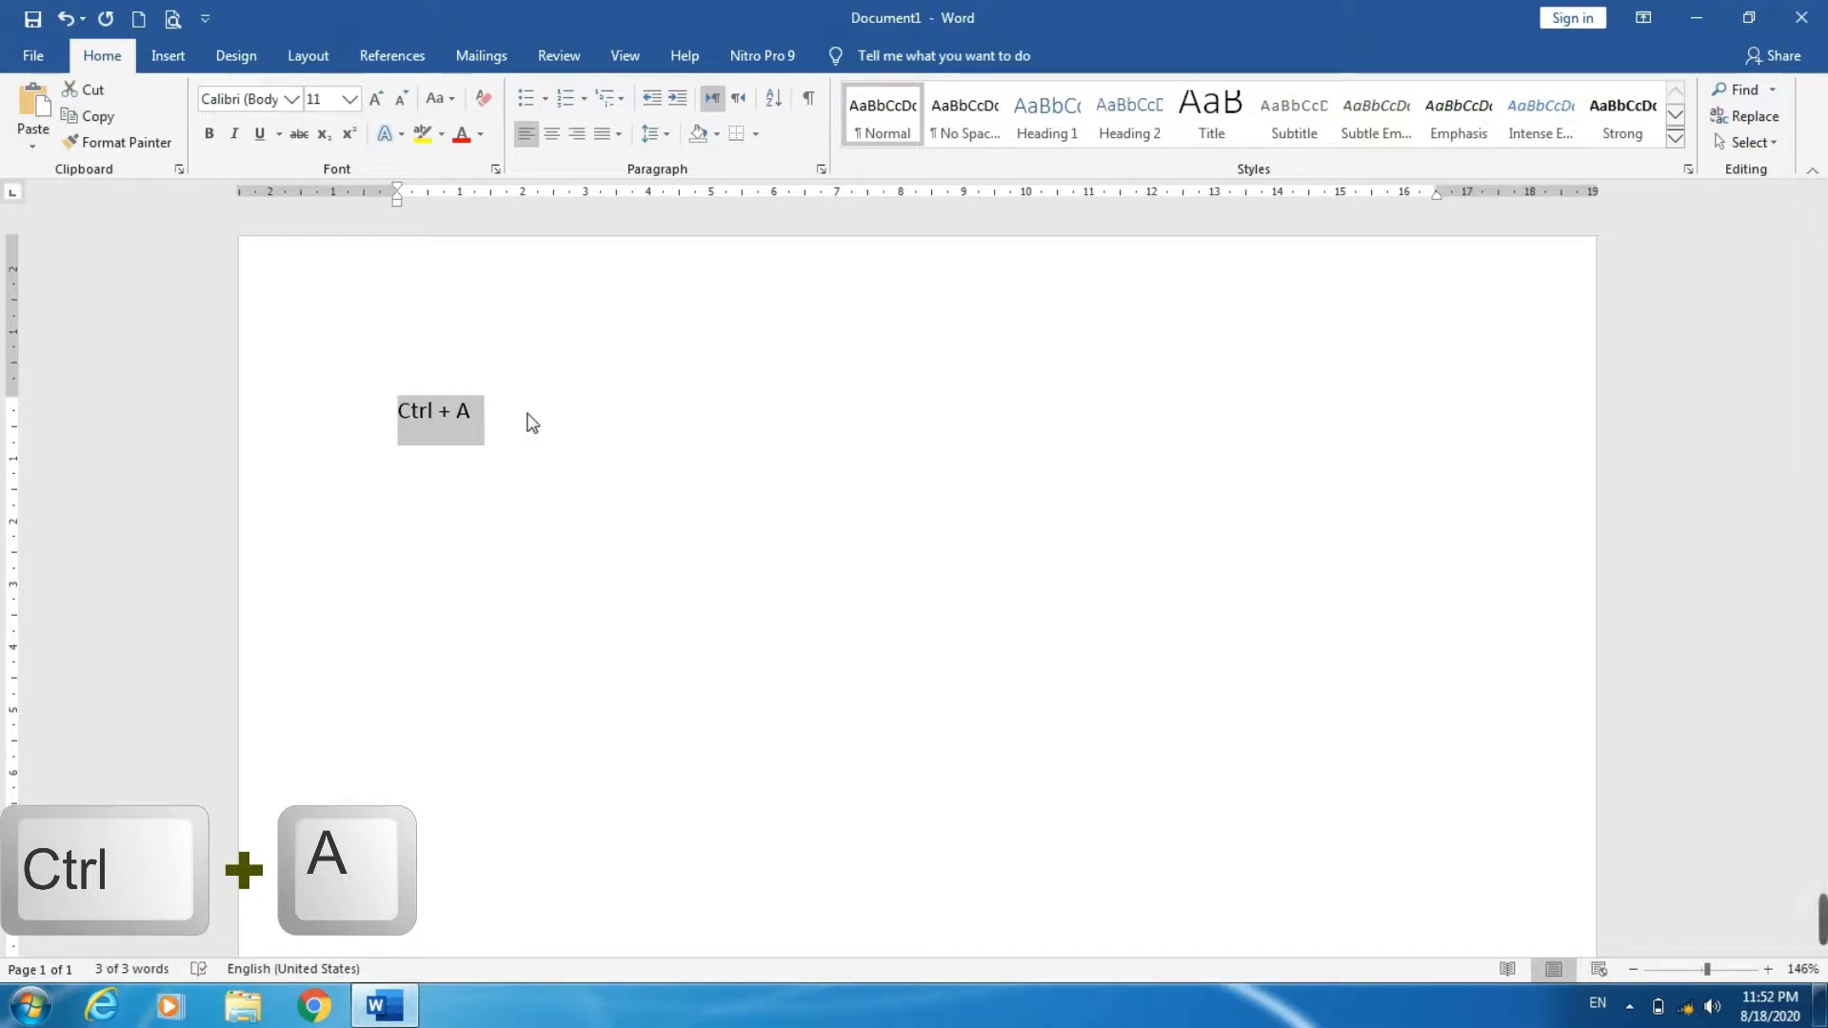
pyautogui.press('Delete')
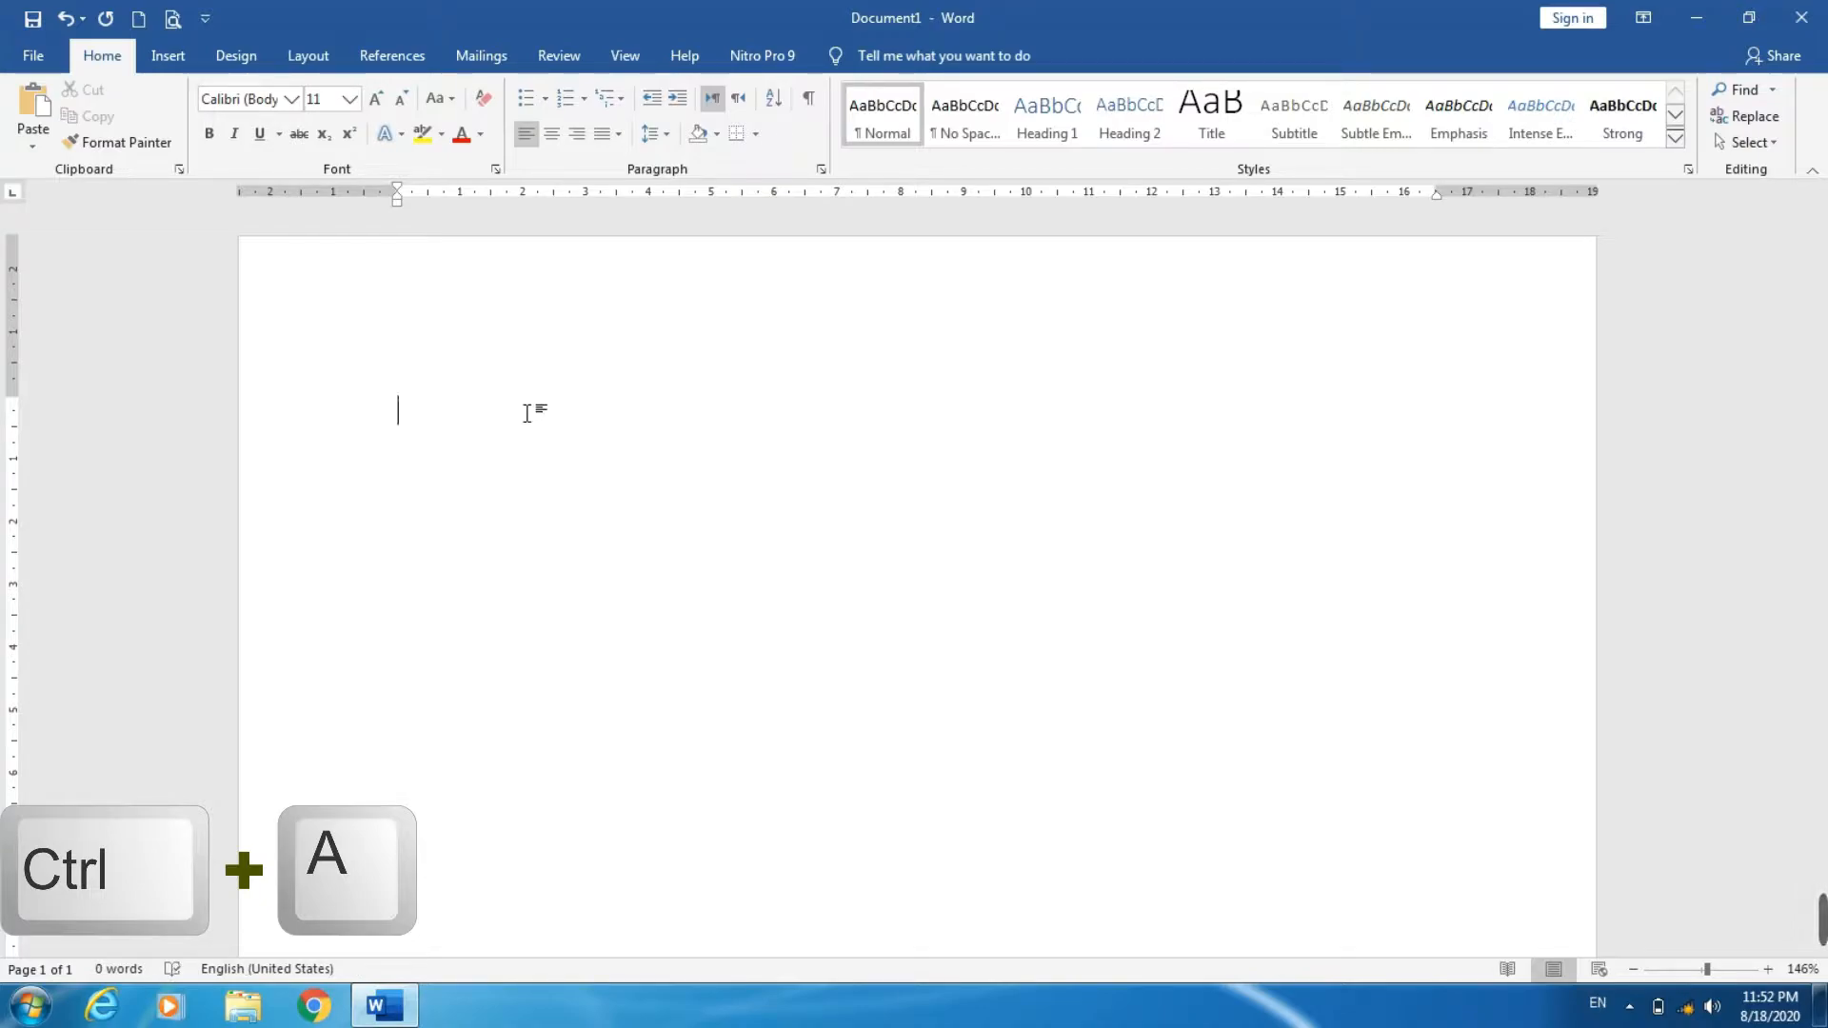
pyautogui.write('Terampil menggunakan tangan kanan dan kiri dalam berbagai aktifitas ( misal : mengancingkan baju menali sepatu menggambar menempel menggunting pola meniru bentuk menggunakan alat makan )')
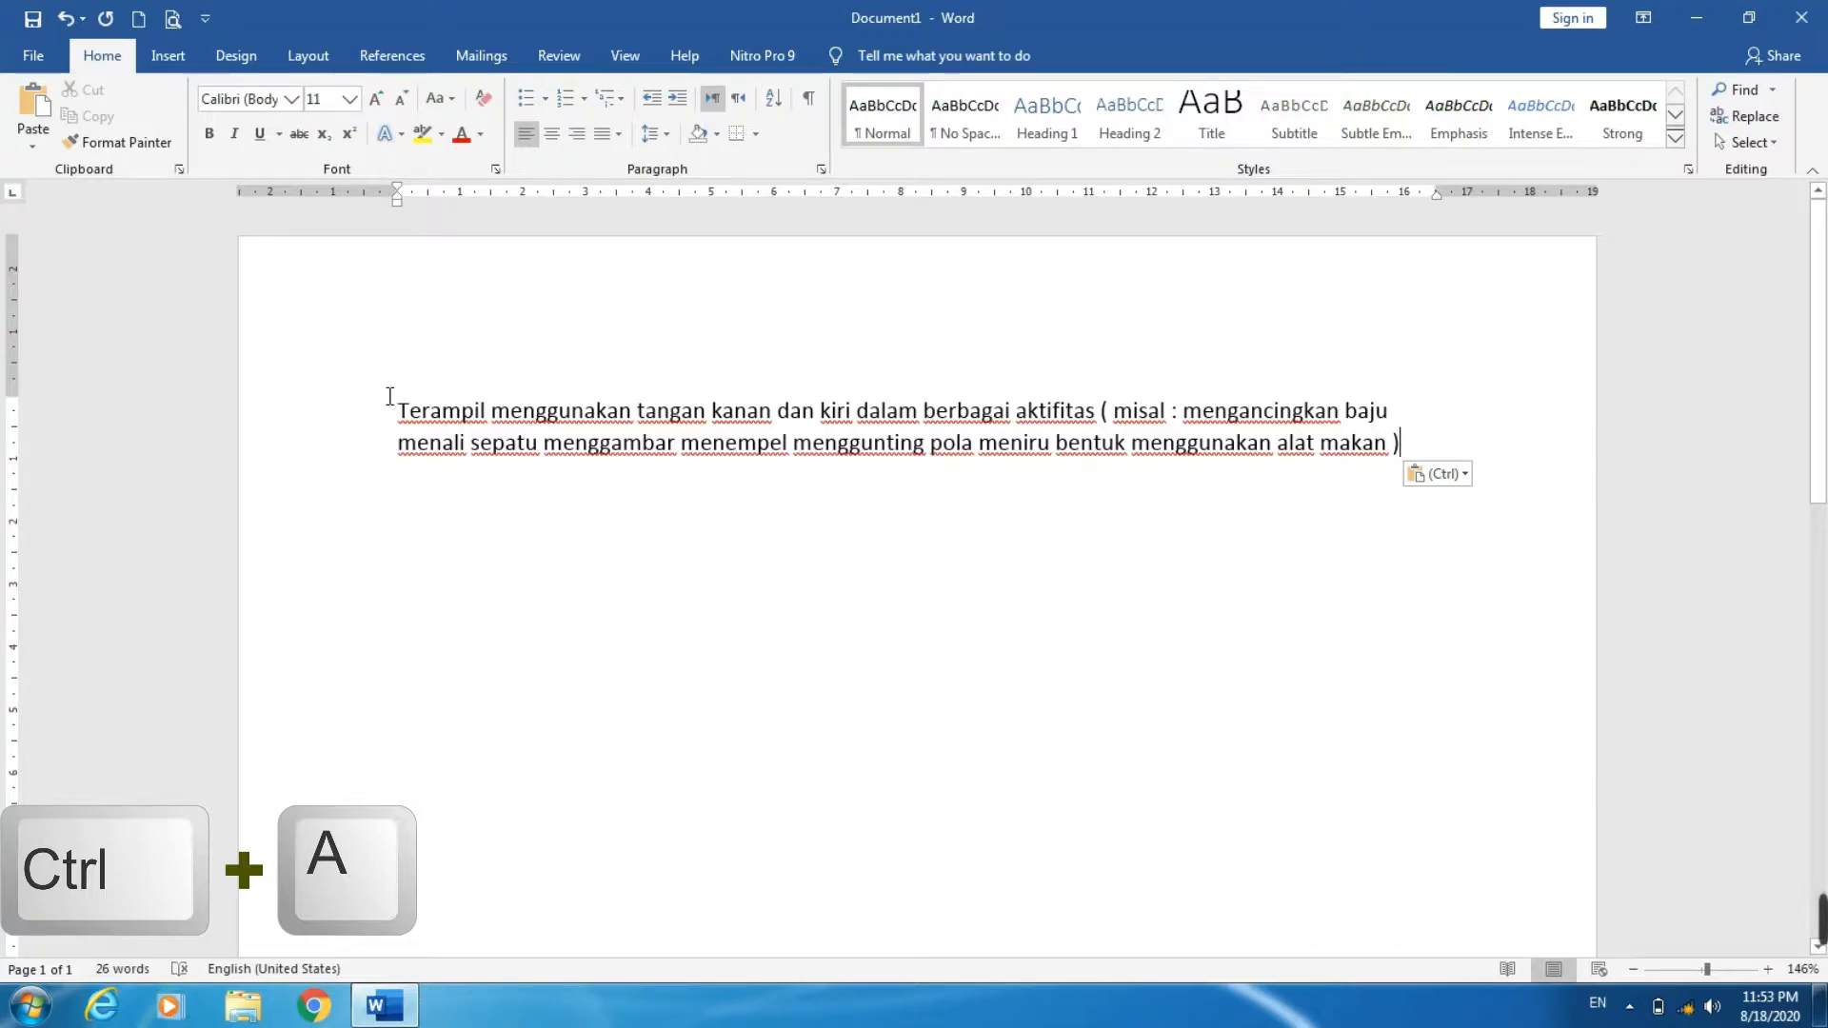
# - Select the entire paragraph, including with Select All, and clear the selection
pyautogui.moveTo(401, 408); pyautogui.dragTo(1404, 443)
pyautogui.click(1400, 446)
pyautogui.hotkey('ctrl', 'a')
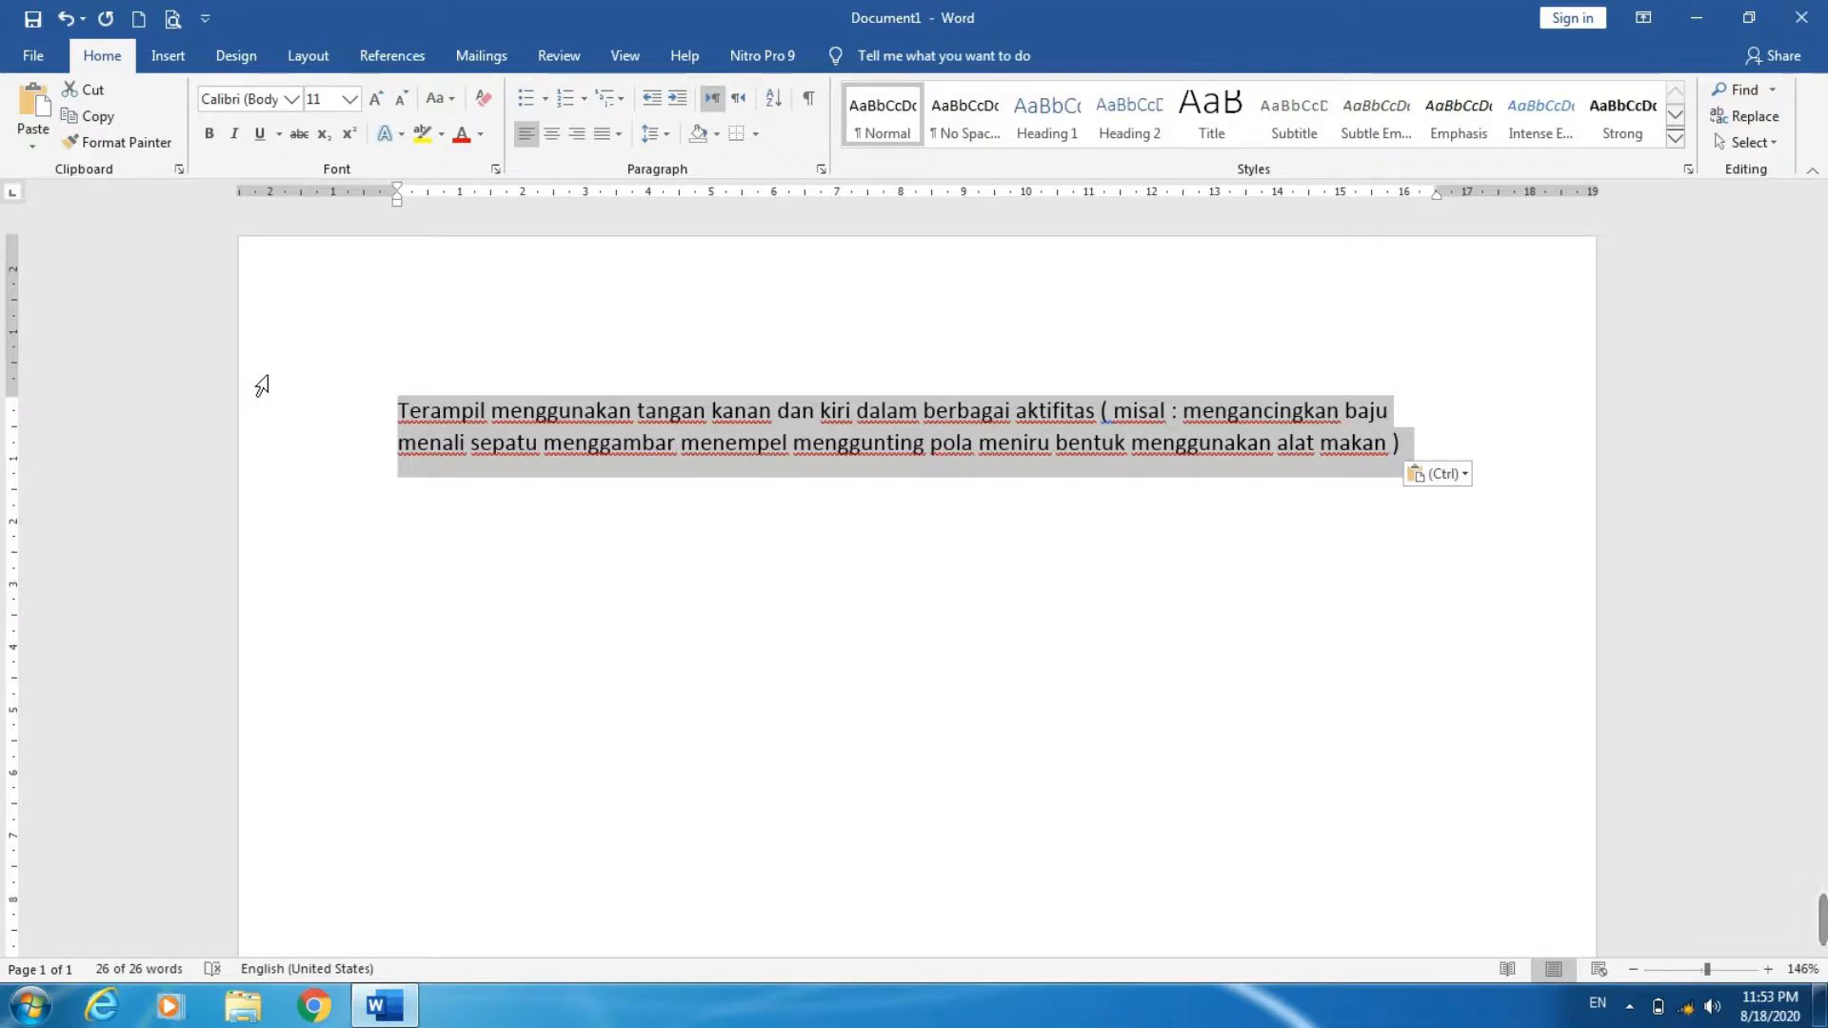
pyautogui.hotkey('ctrl', 'b')
pyautogui.click(721, 559)
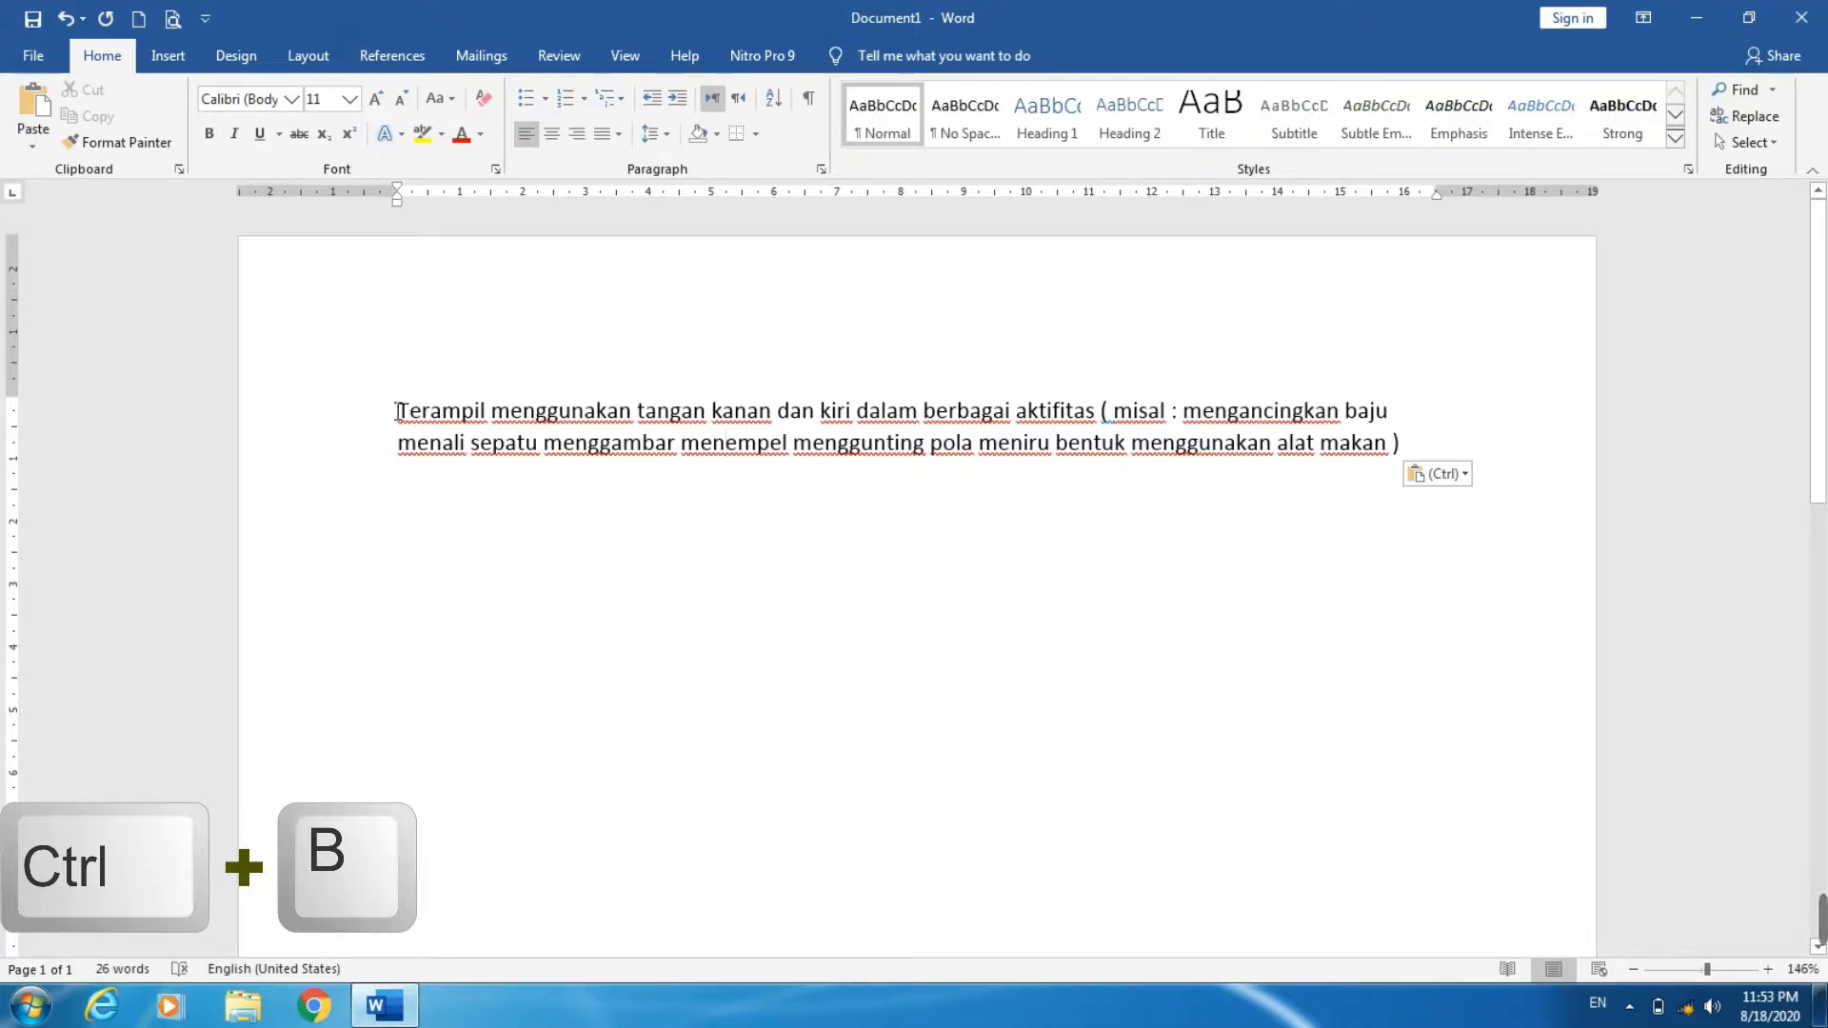
# - Make the word "Terampil" at the start of the paragraph bold, toggling the formatting off and on again
pyautogui.moveTo(398, 412); pyautogui.dragTo(488, 409)
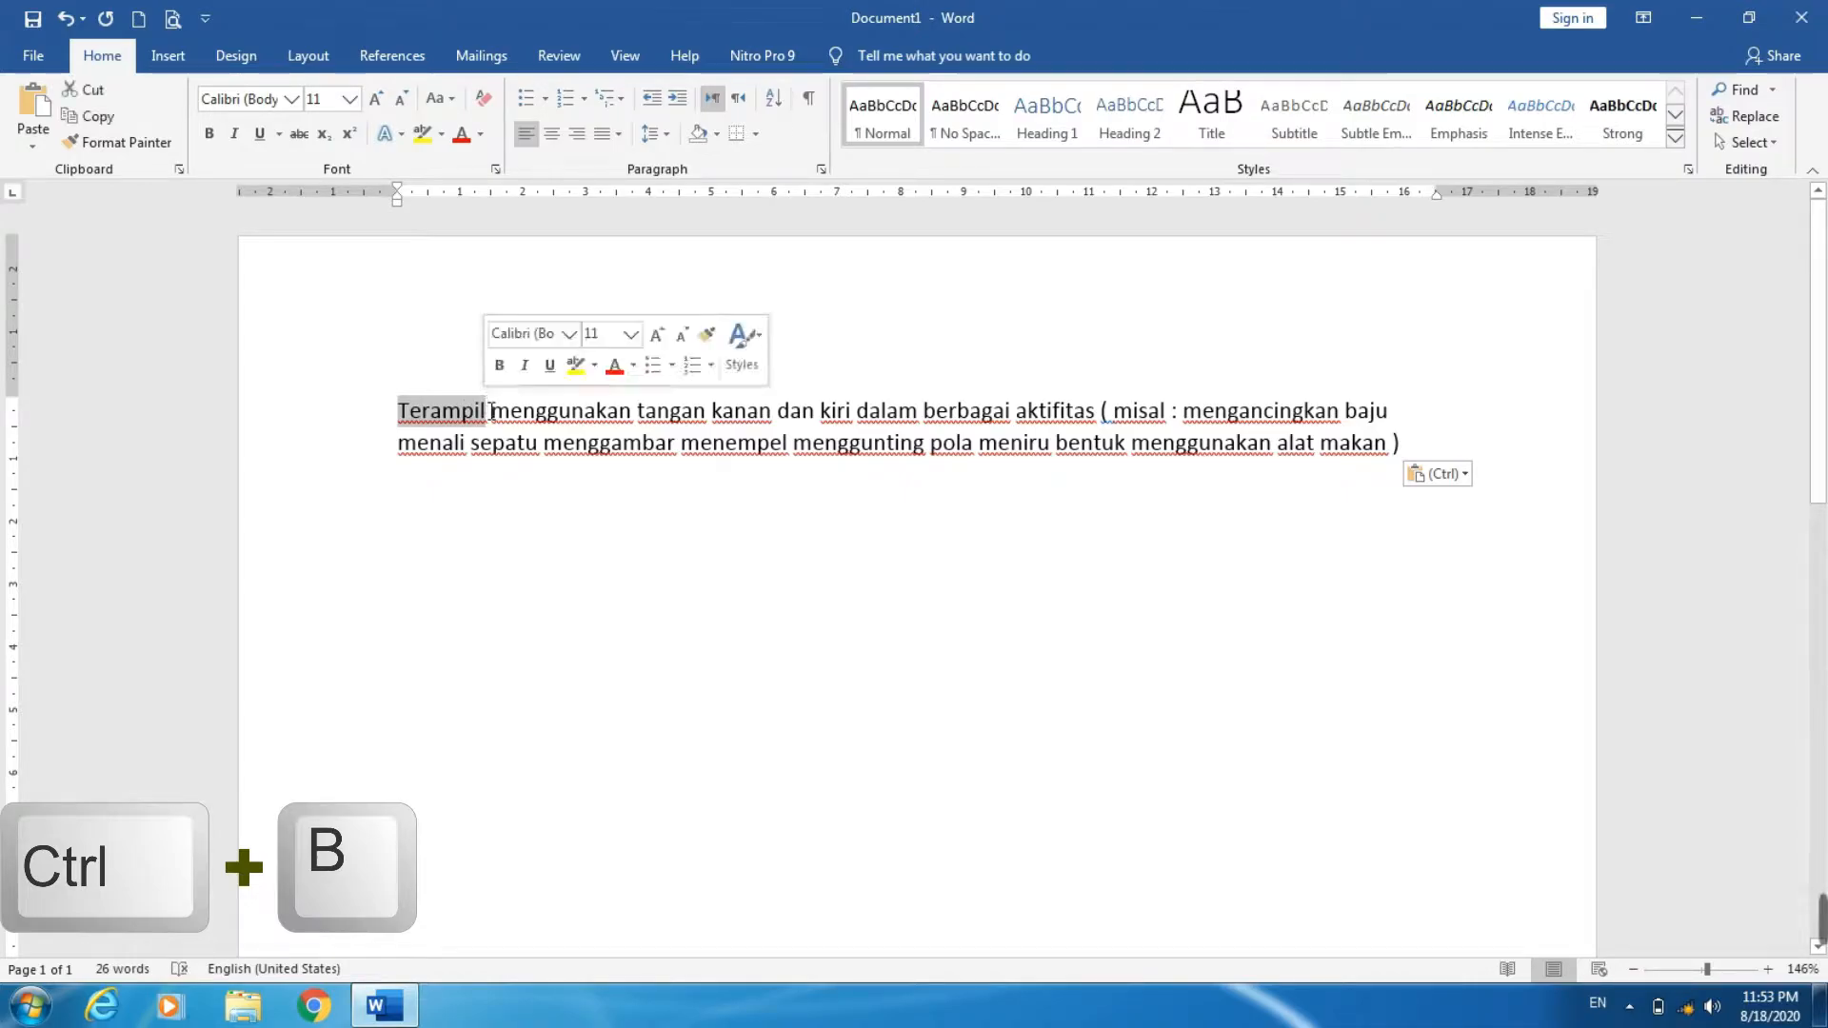
pyautogui.click(210, 141)
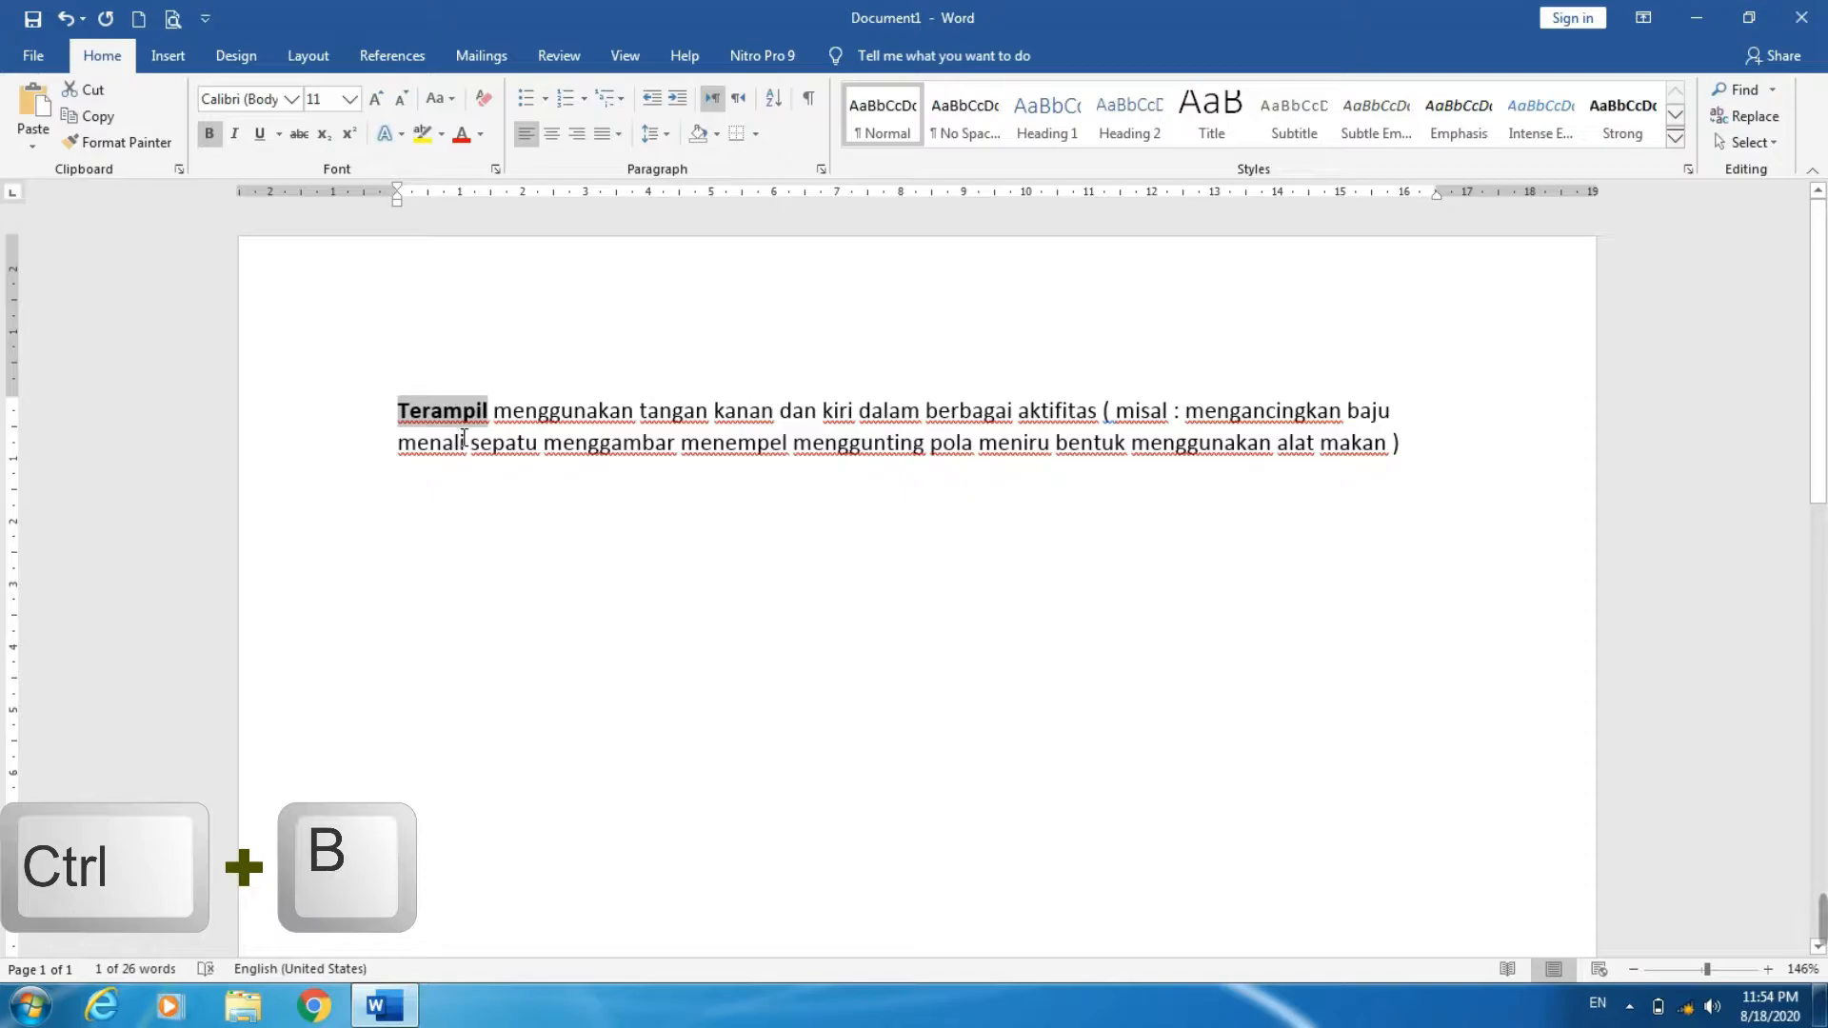
pyautogui.click(210, 133)
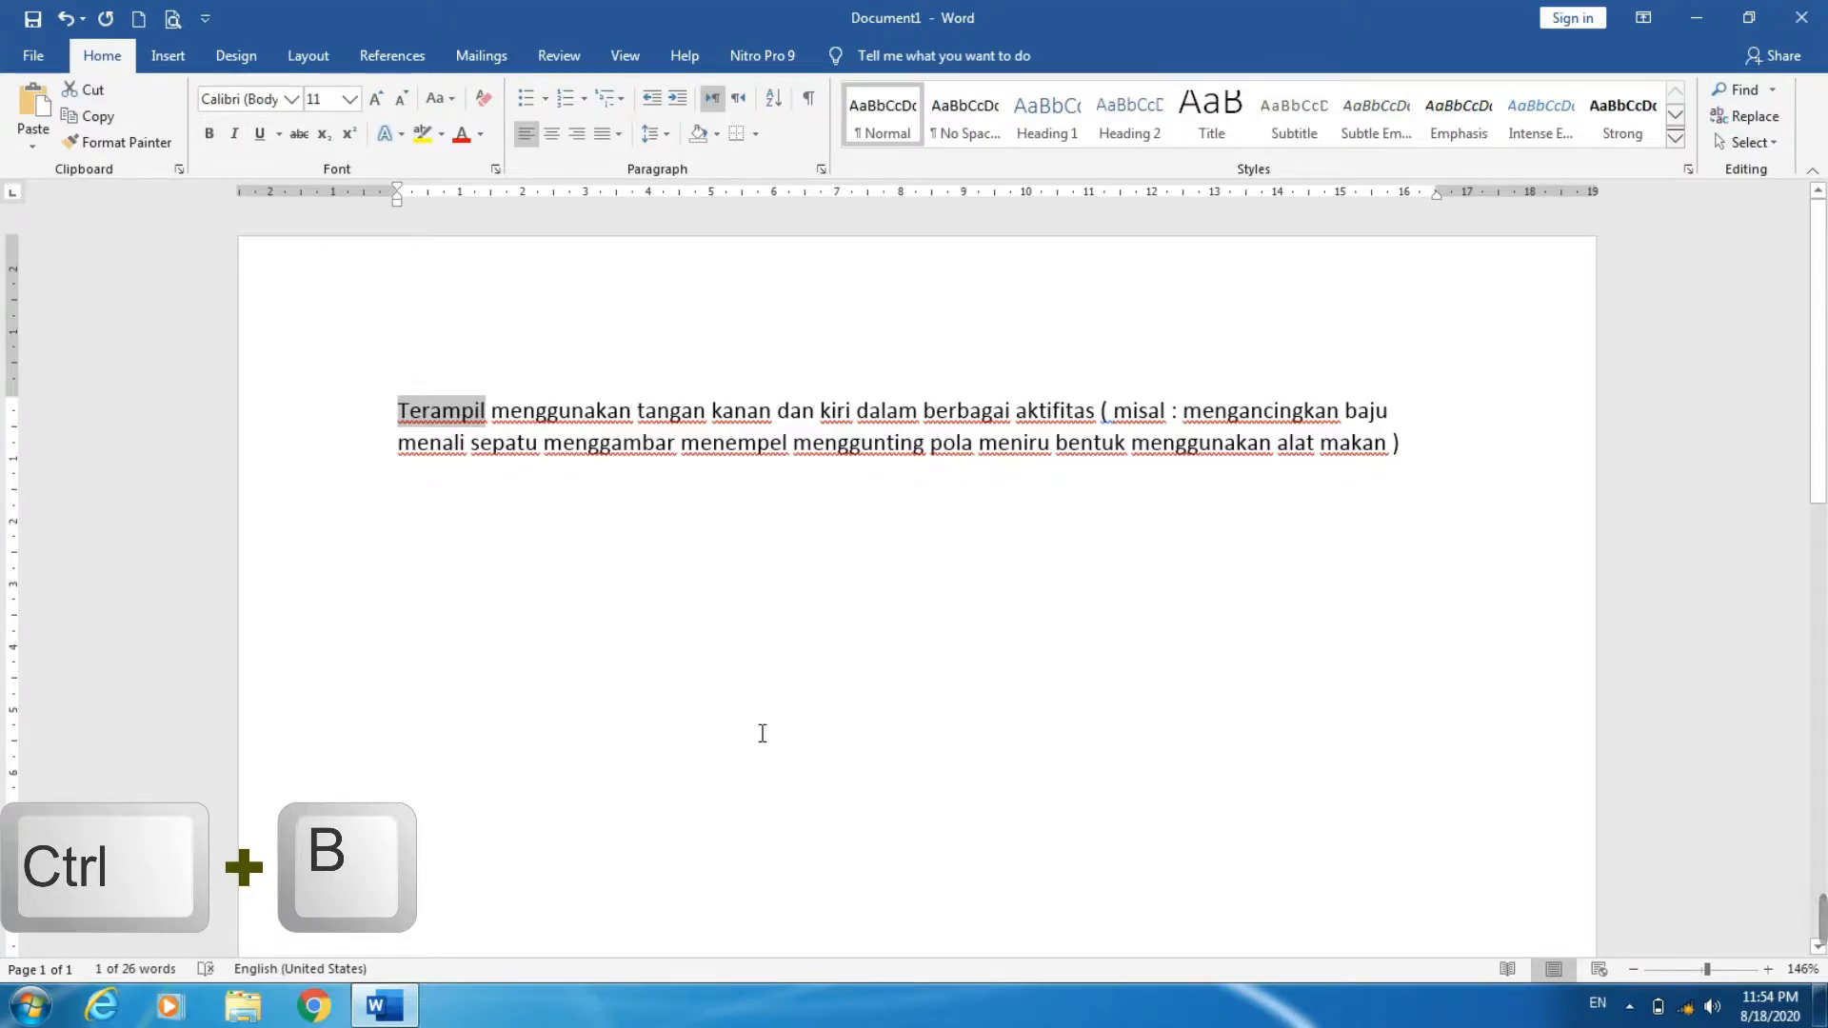
pyautogui.hotkey('ctrl', 'b')
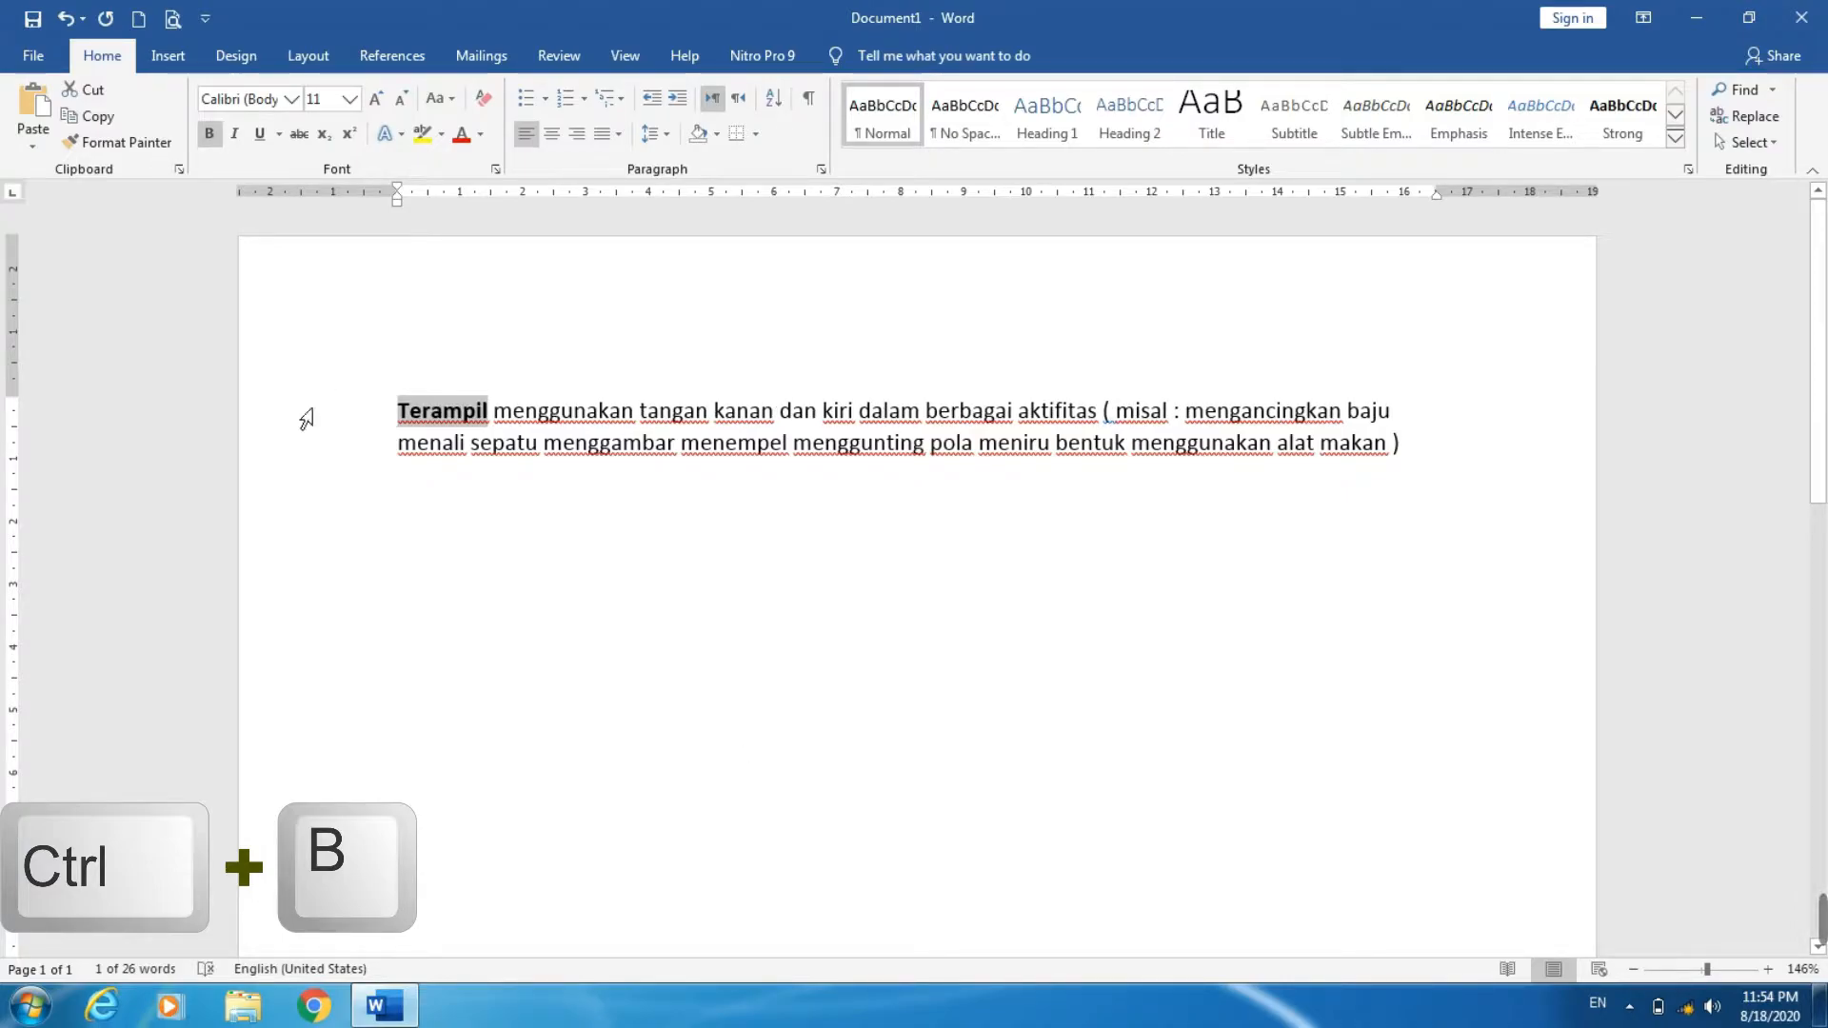
pyautogui.click(479, 427)
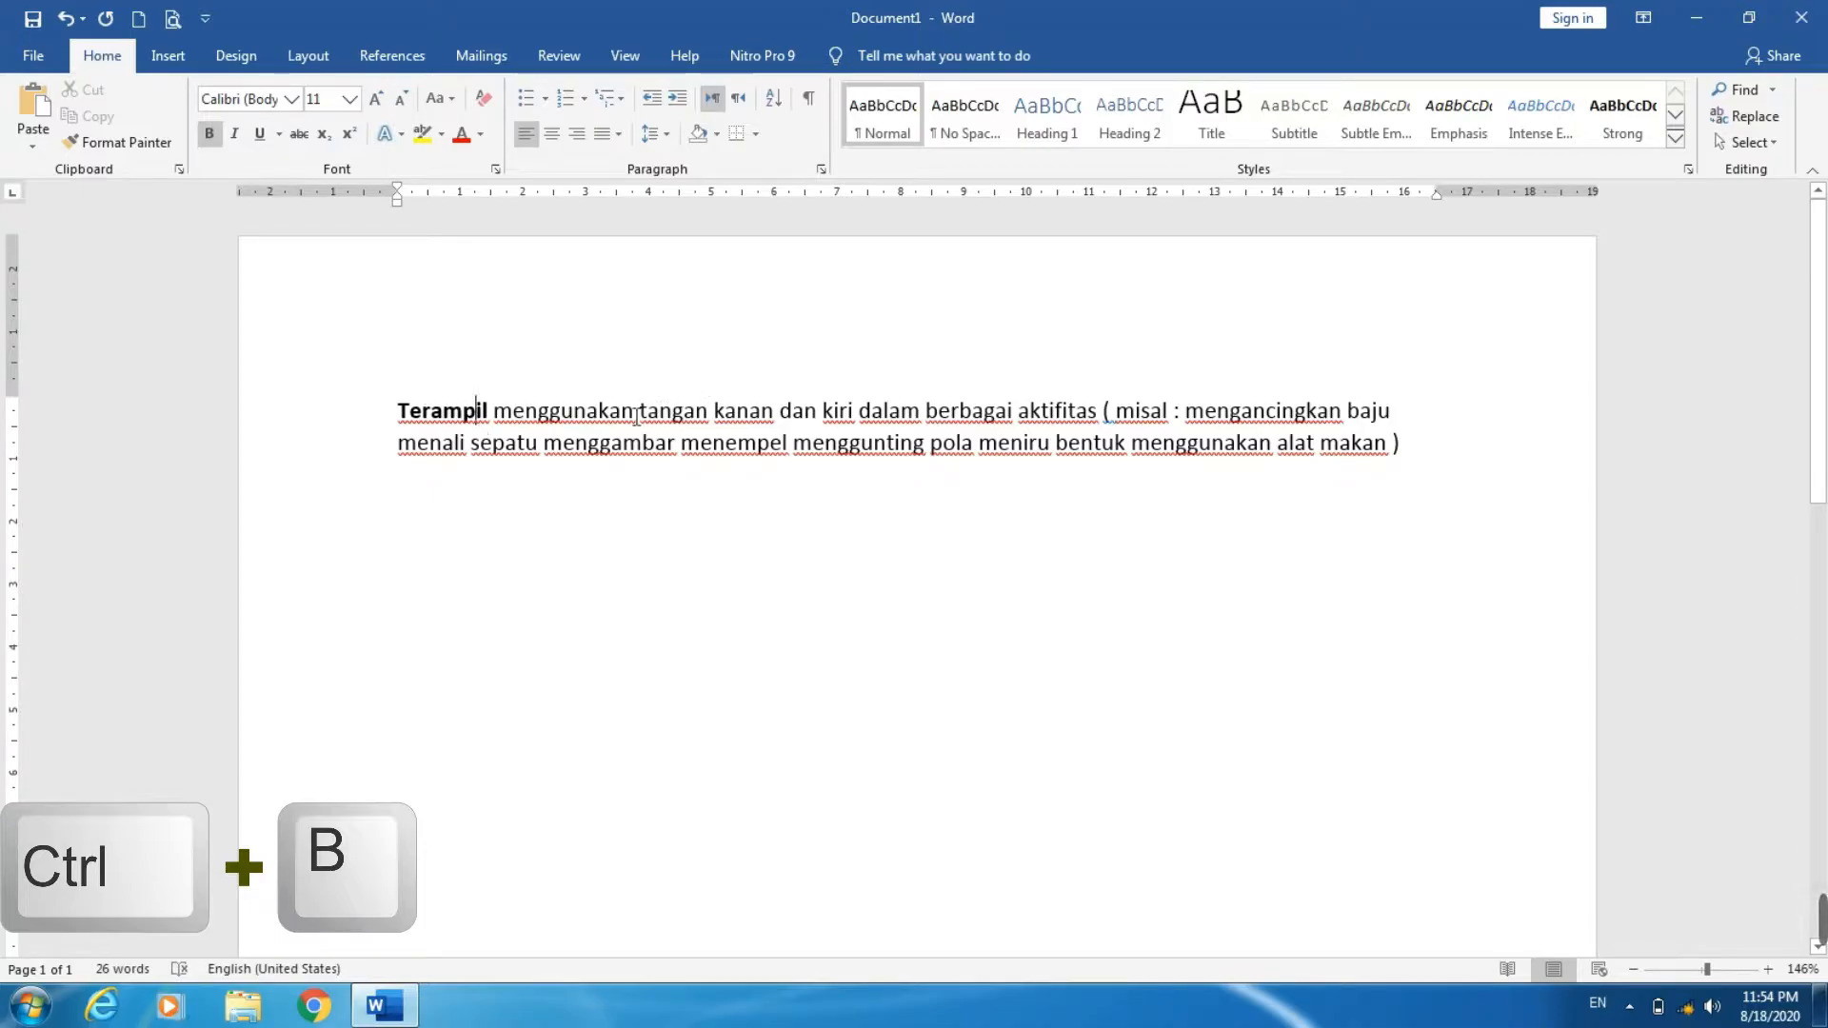
# - Make the words "menggunakan tangan" in the paragraph's first line bold
pyautogui.moveTo(635, 416); pyautogui.dragTo(716, 422)
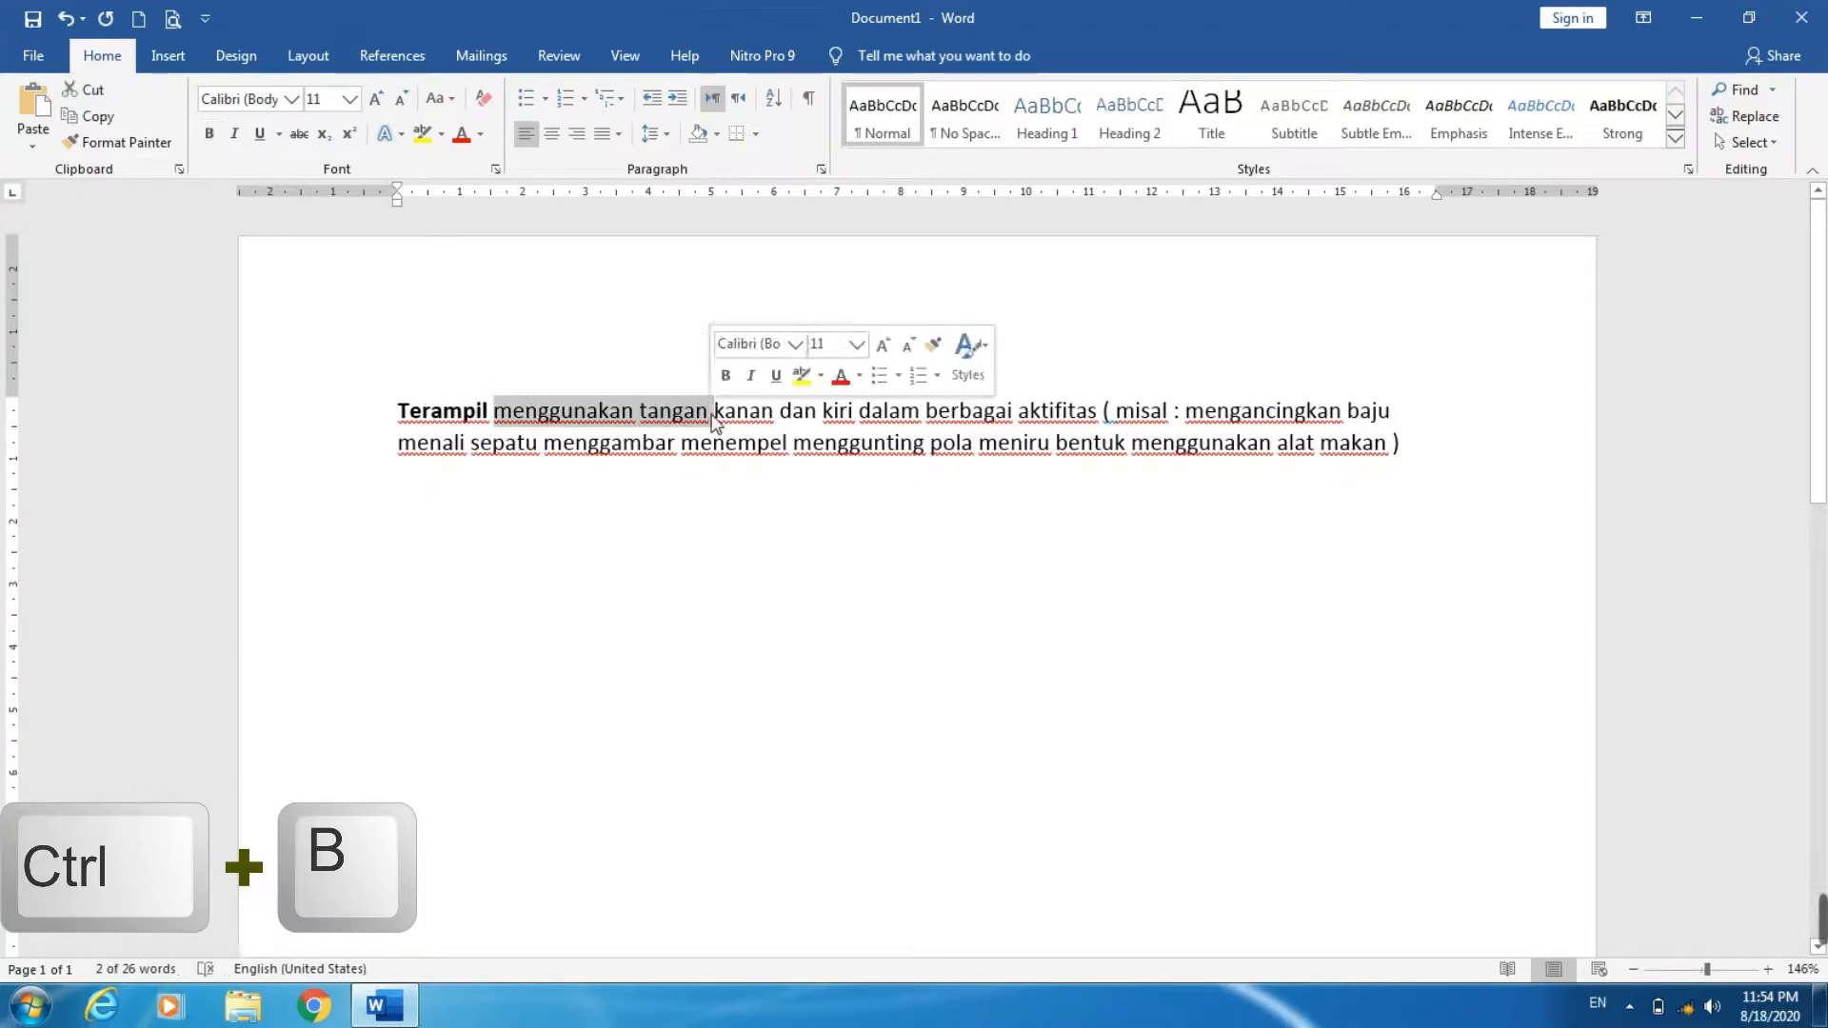
pyautogui.hotkey('ctrl', 'b')
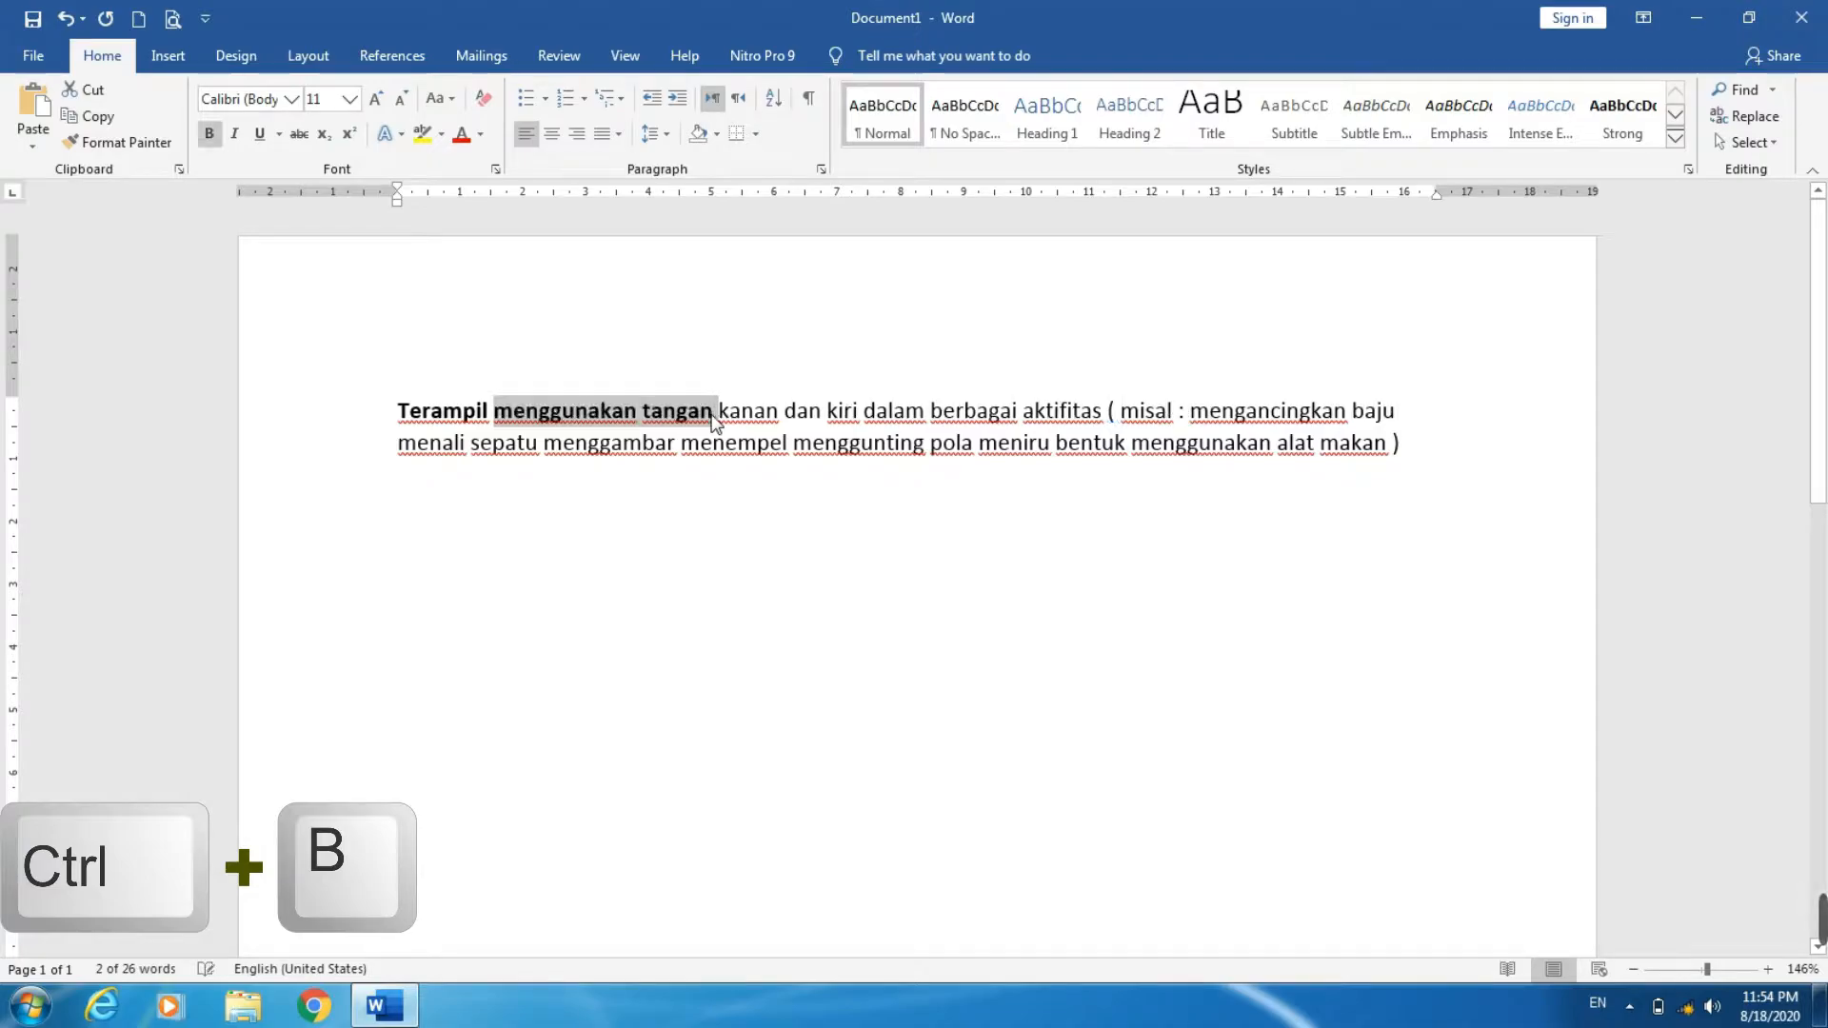
pyautogui.click(704, 477)
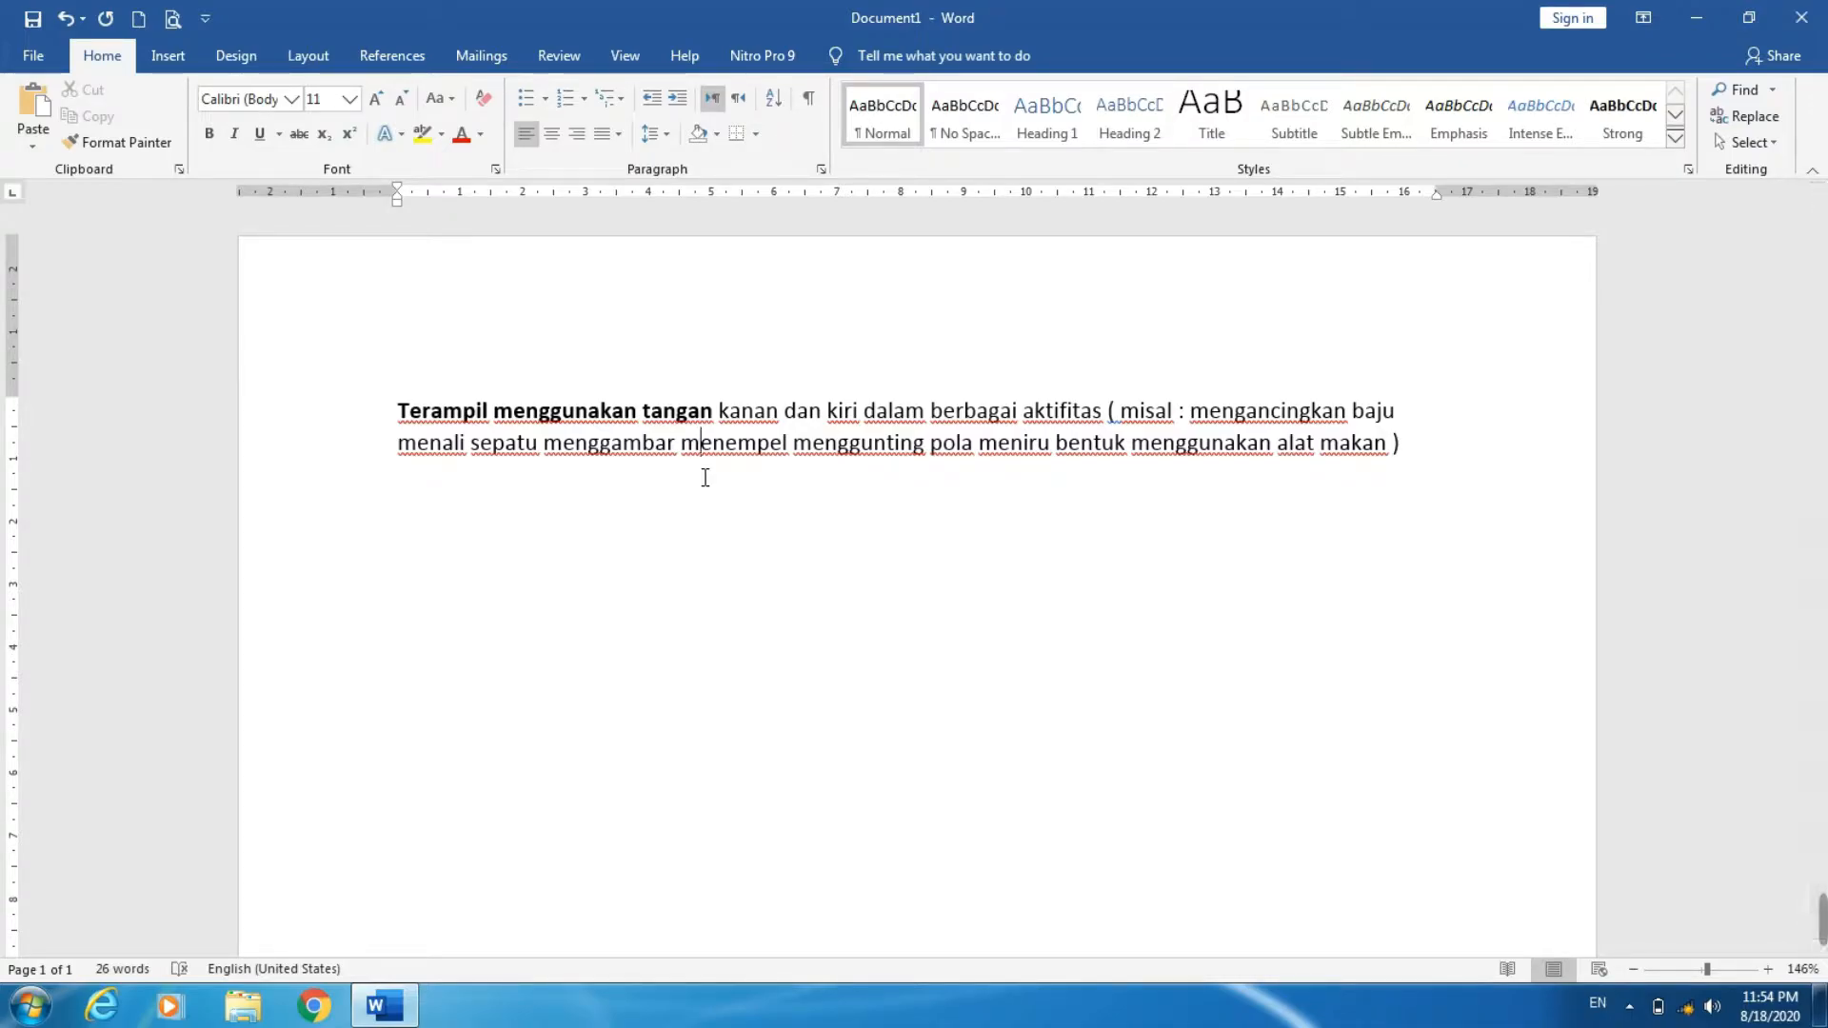
# - Copy the bold phrase "Terampil menggunakan tangan" and paste it on a new line below the paragraph, leaving one empty line between
pyautogui.hotkey('ctrl', 'c')
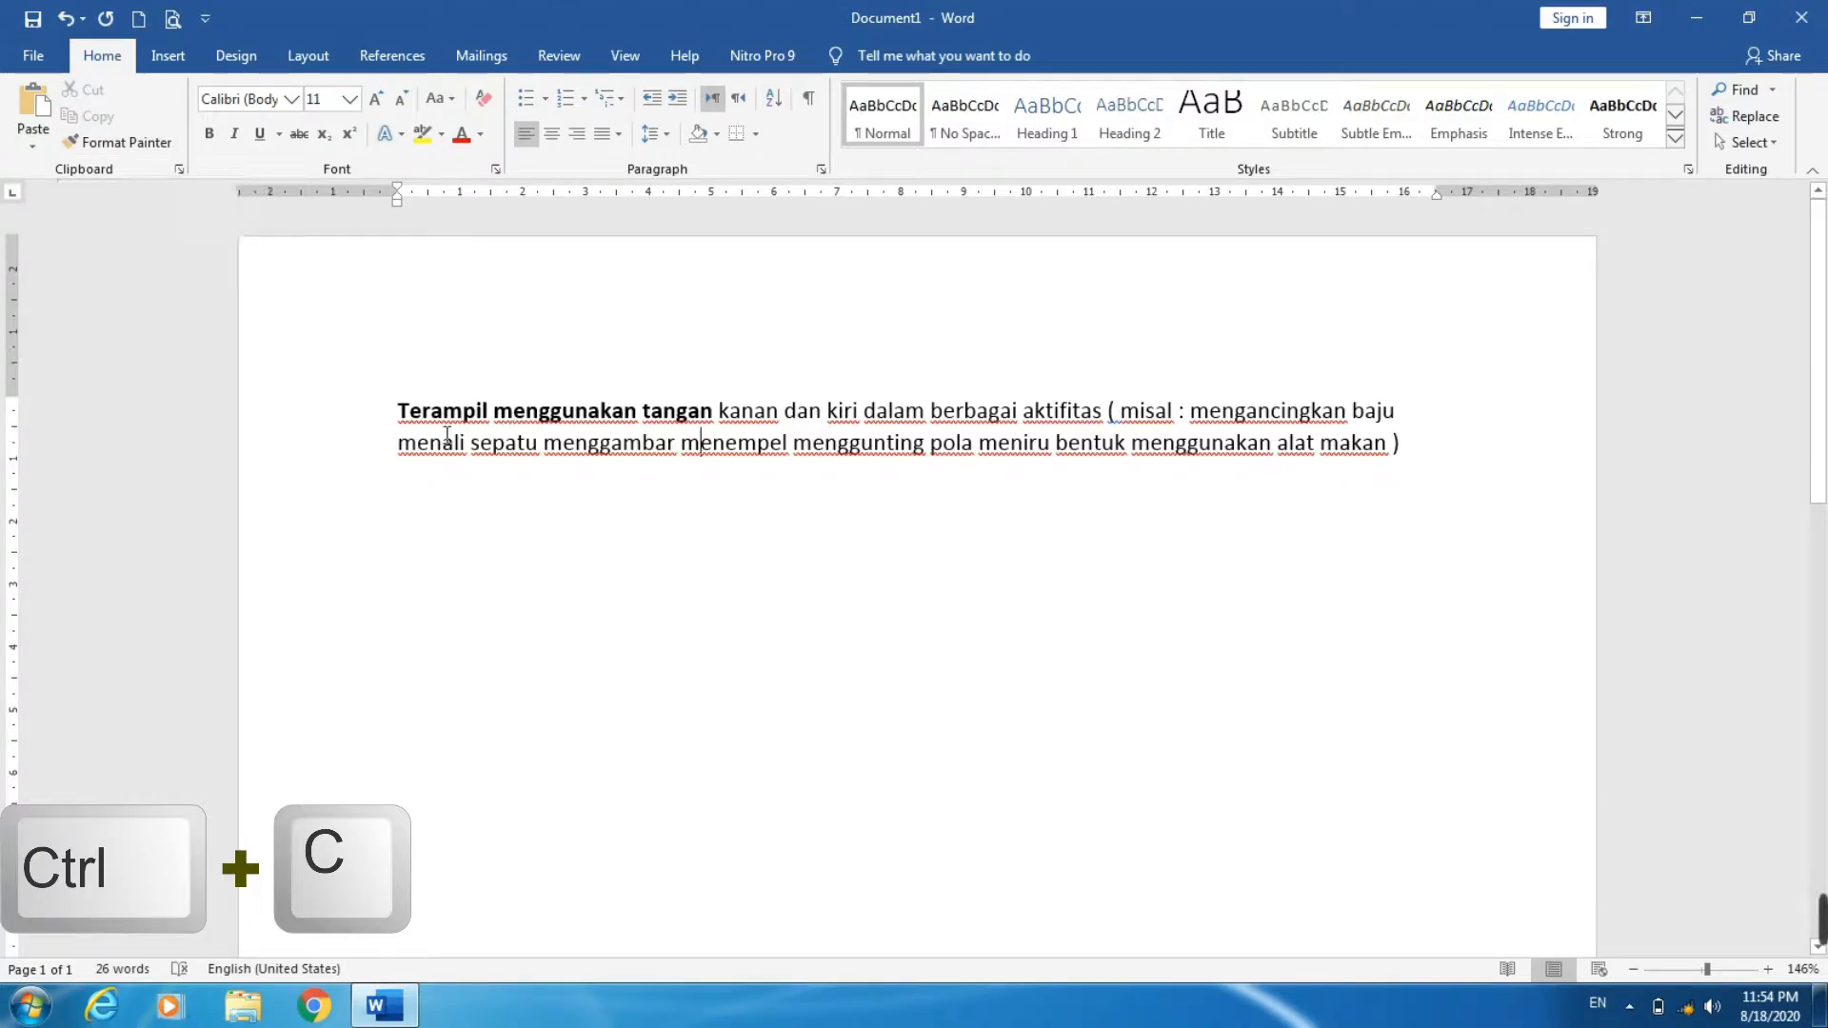
pyautogui.moveTo(400, 417); pyautogui.dragTo(700, 408)
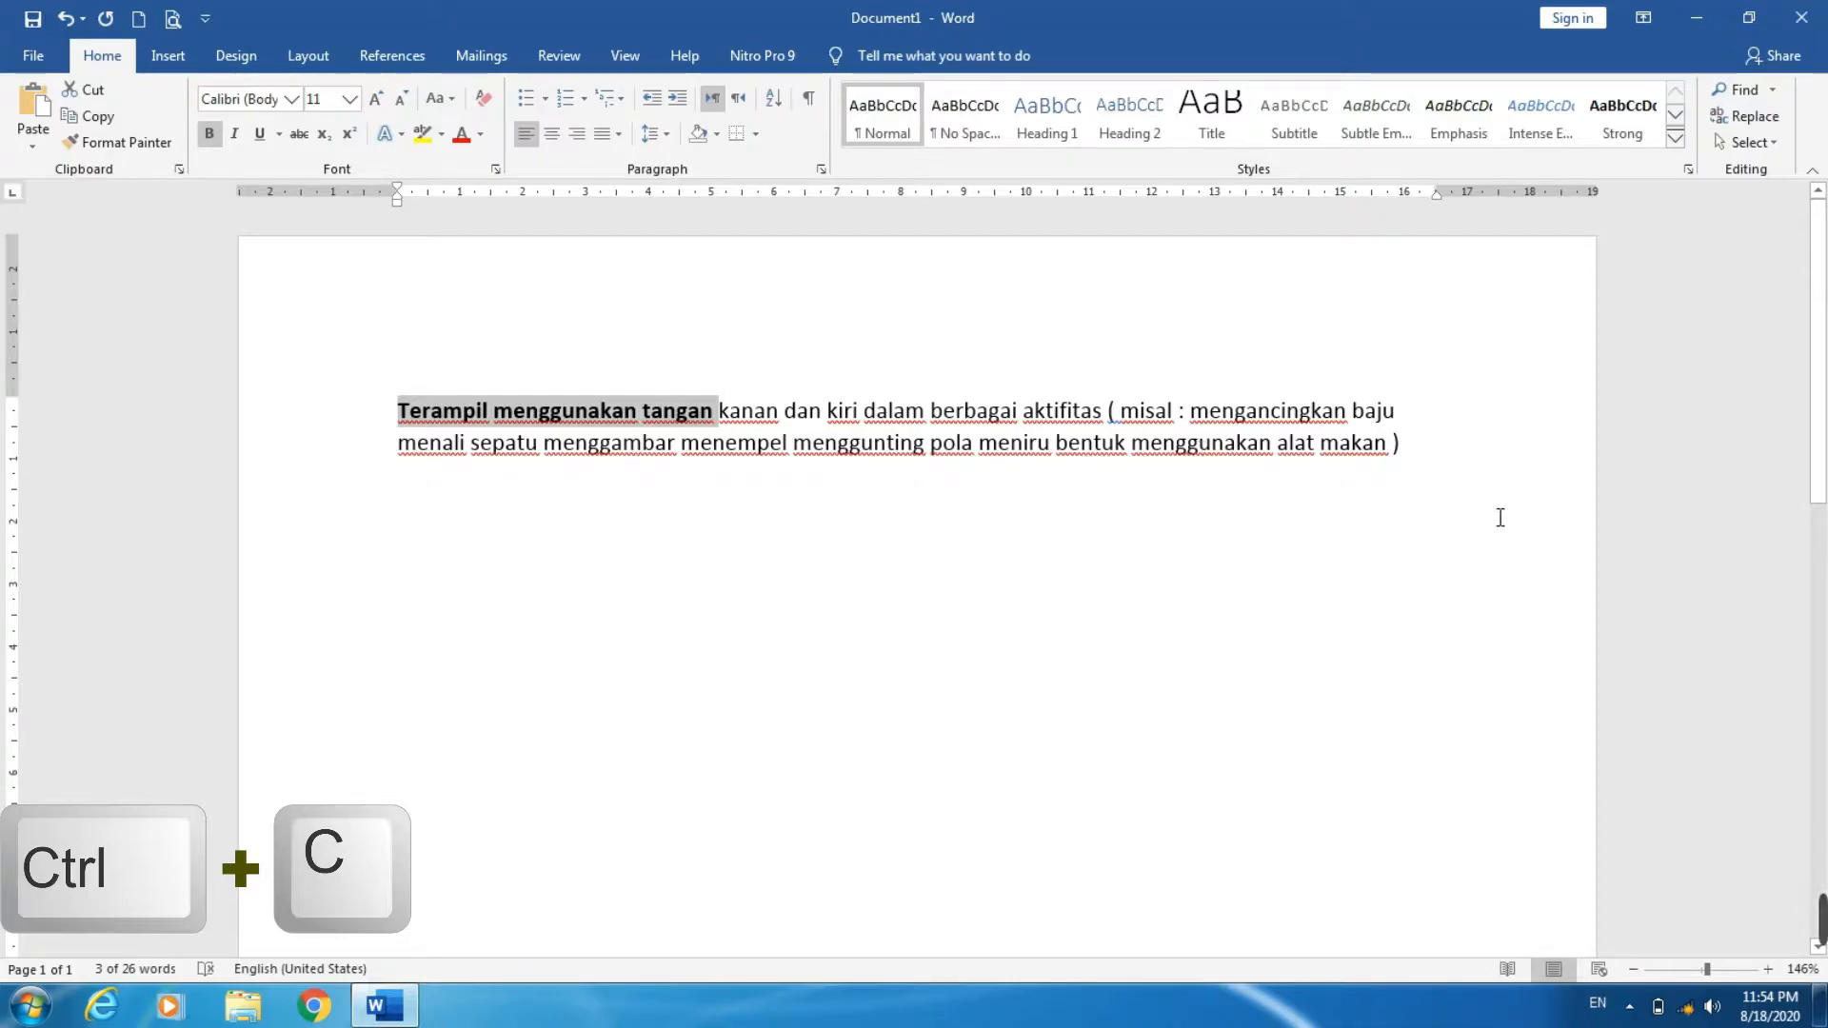
pyautogui.click(1471, 510)
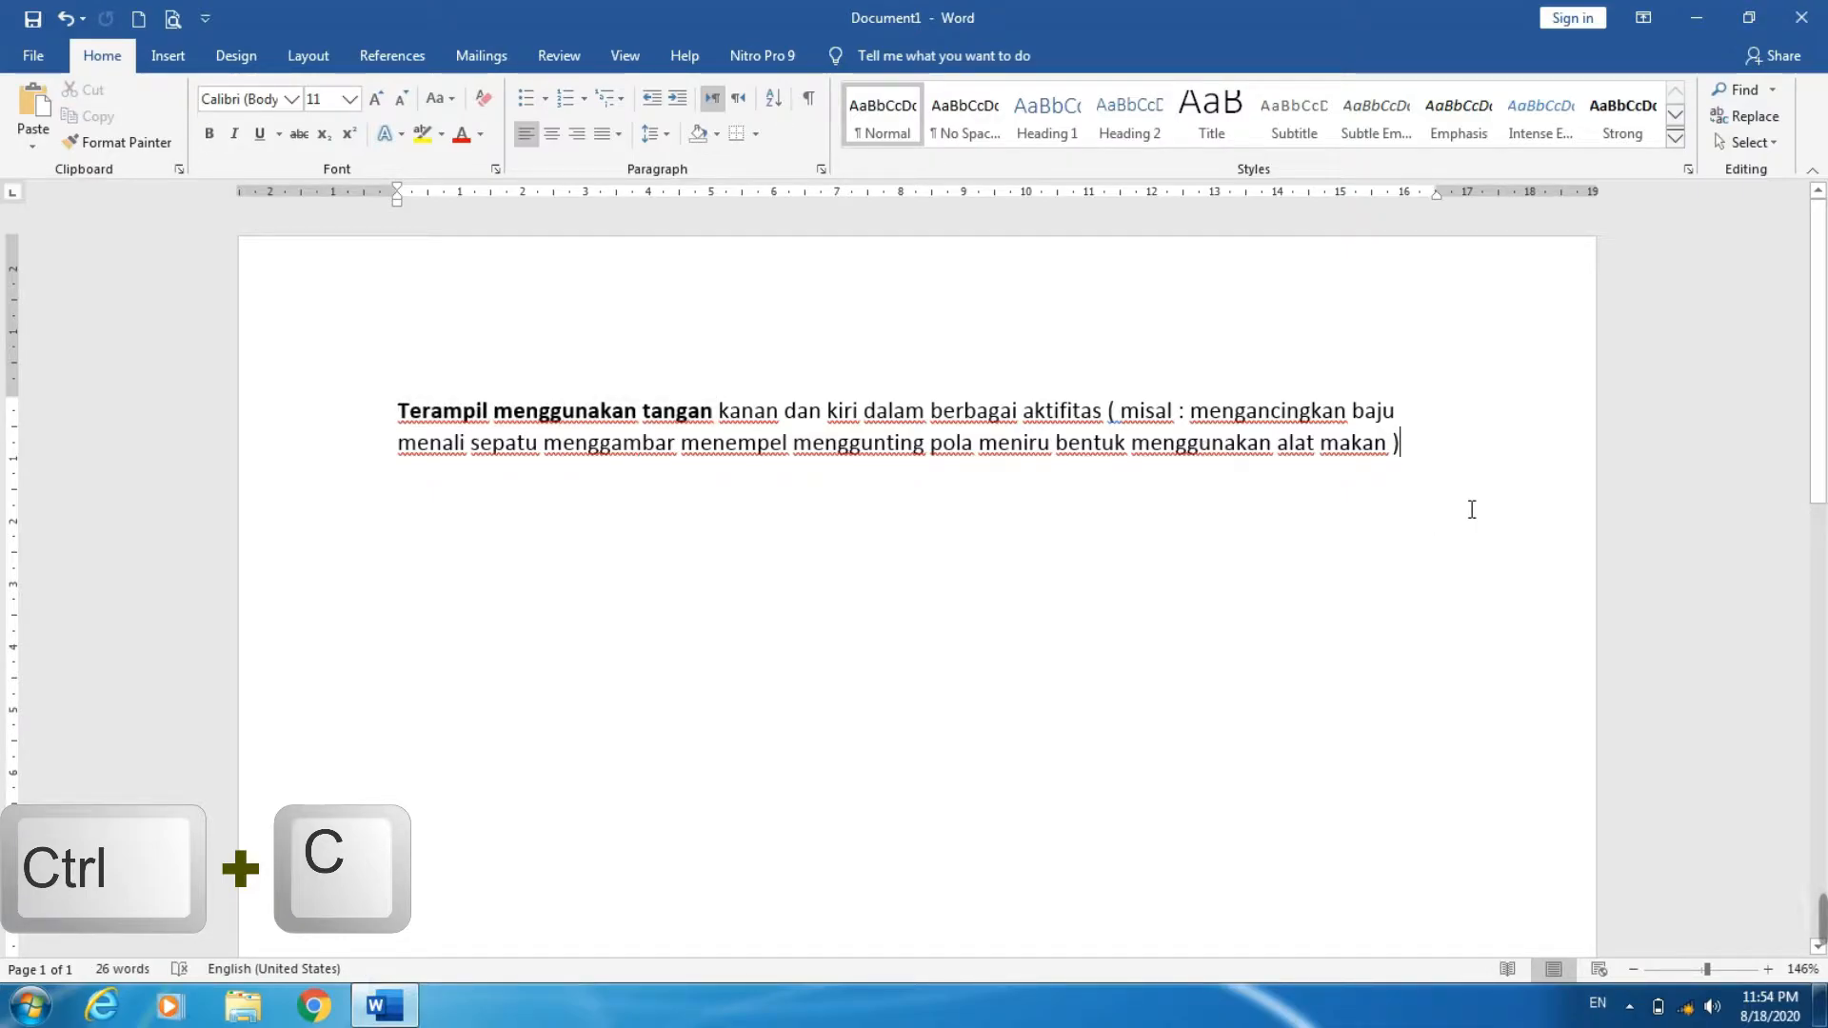
pyautogui.press('Return')
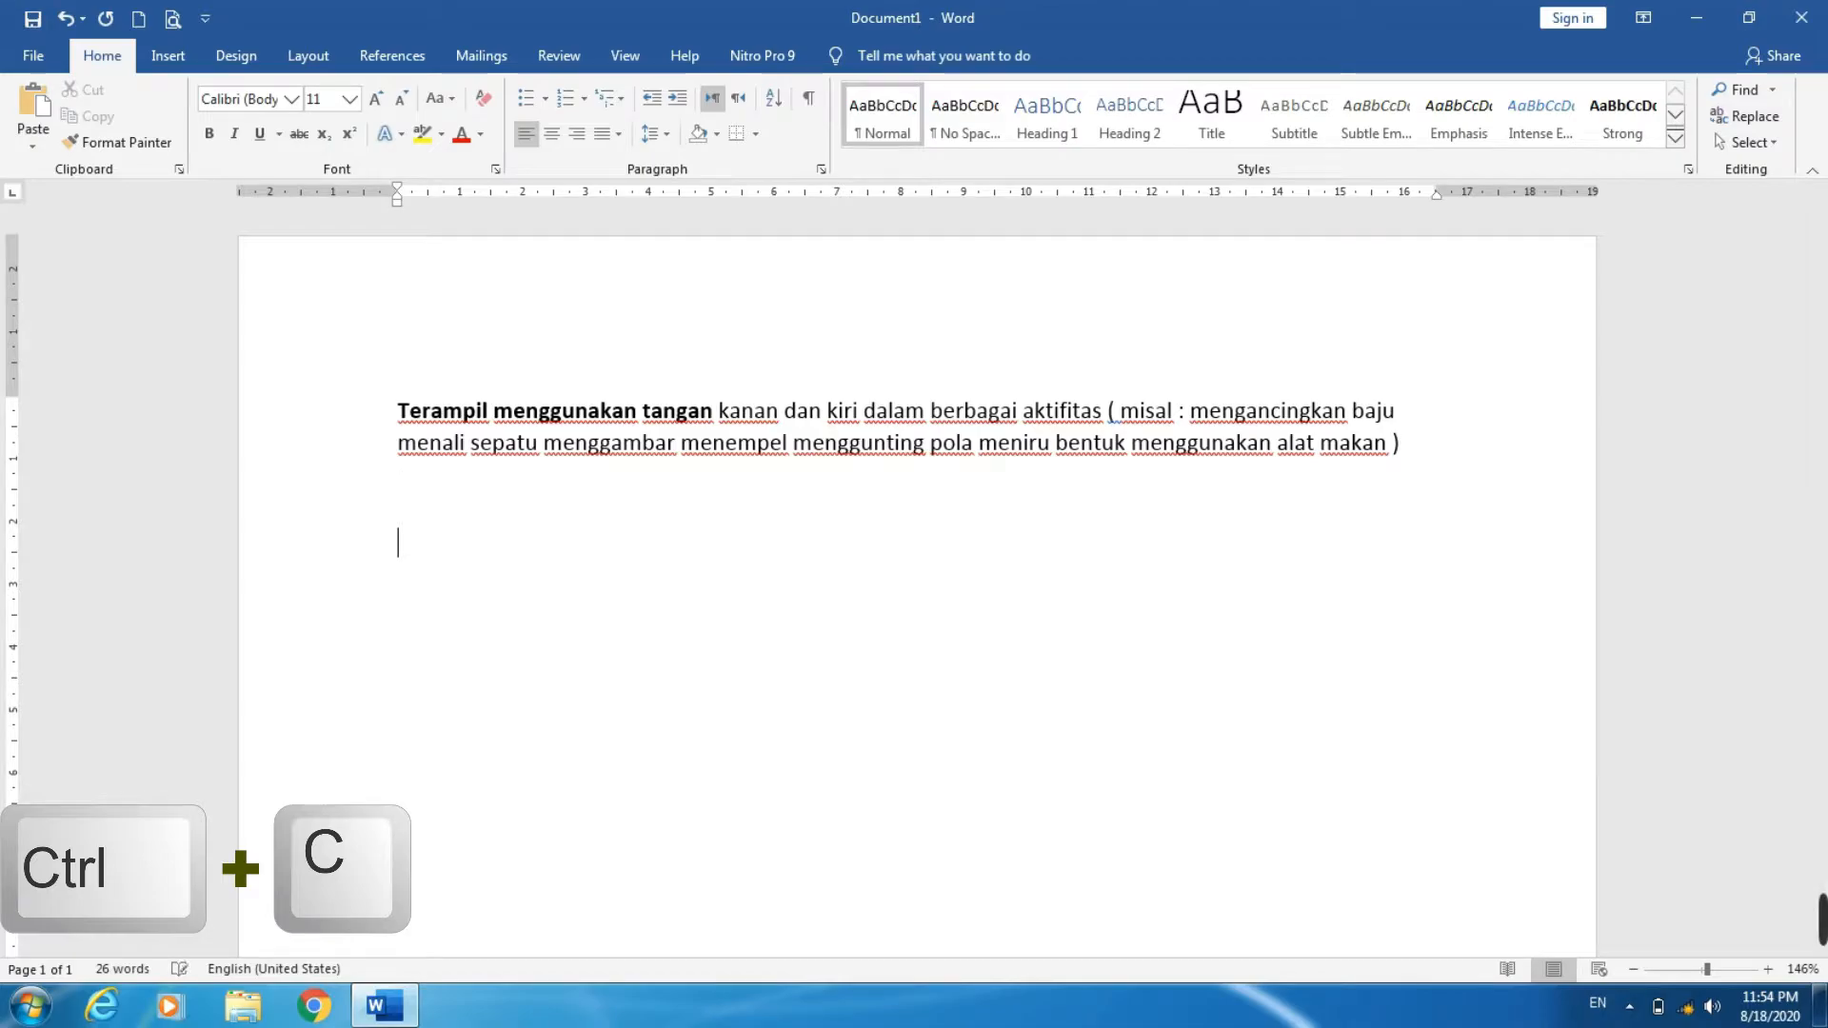
pyautogui.click(33, 105)
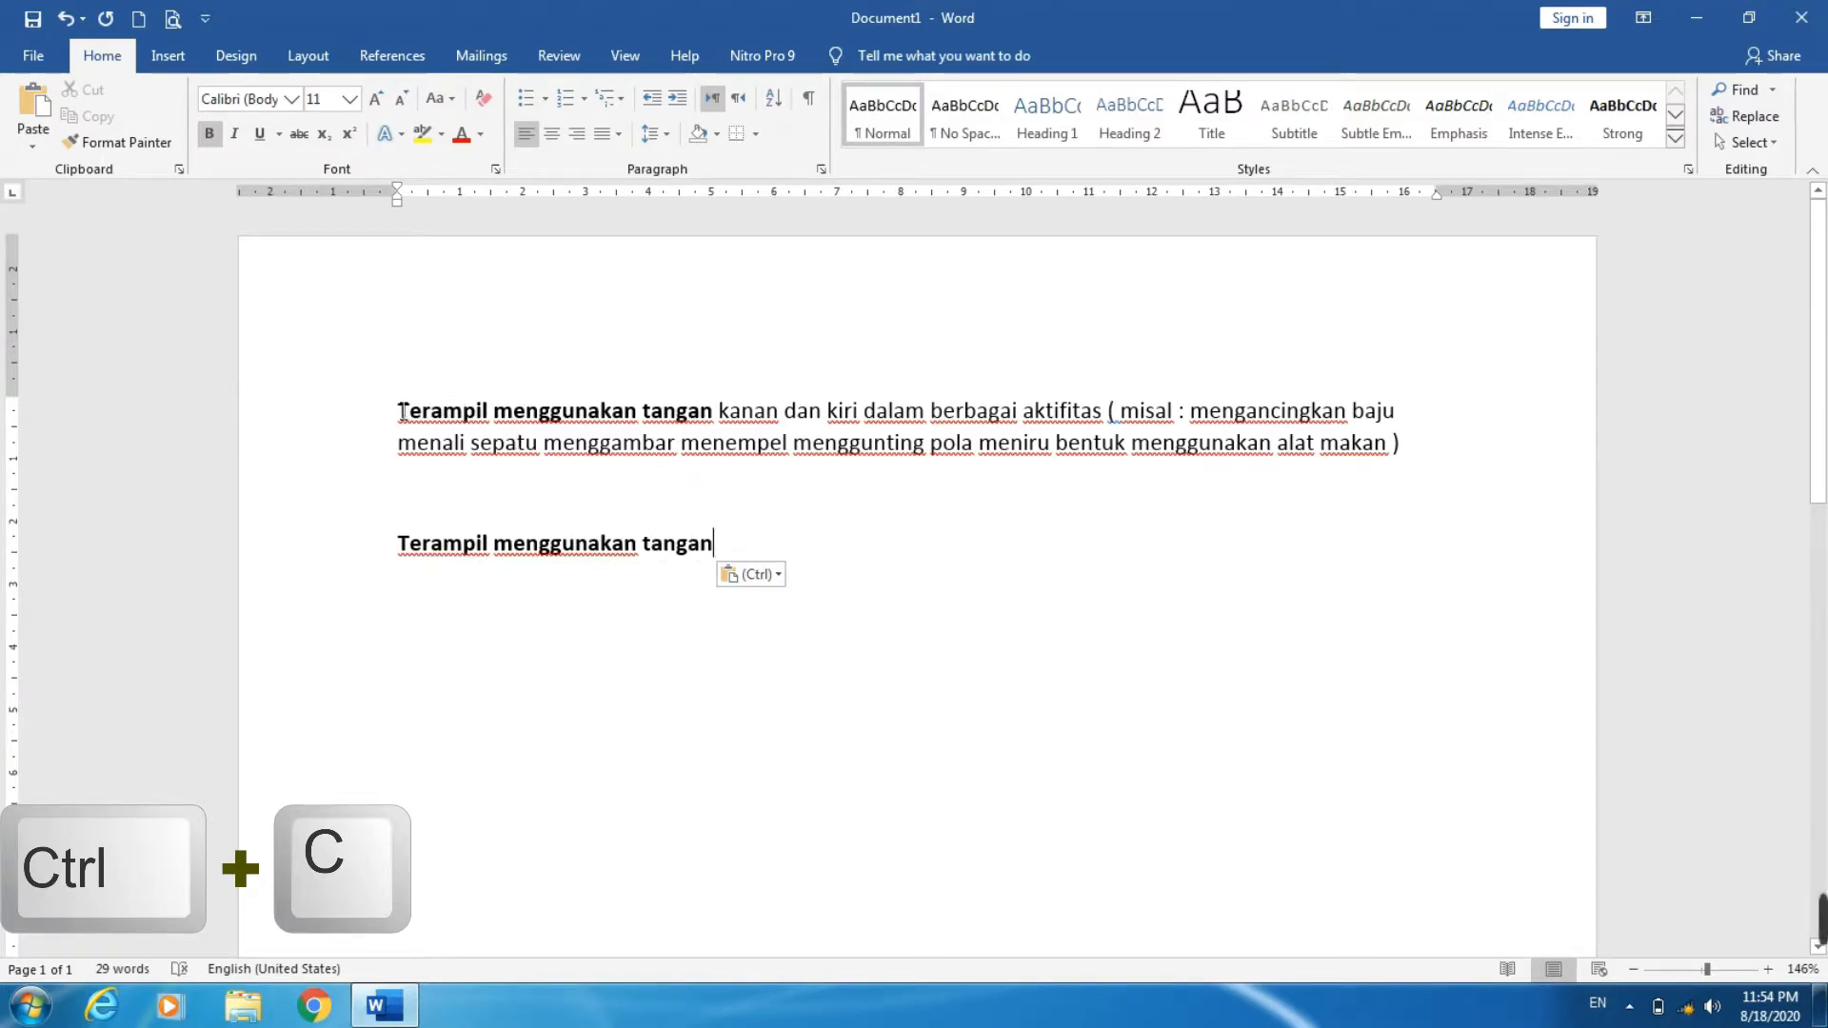
# - Examine the Font dialog's font and style options for the bold phrase "Terampil menggunakan tangan" in the paragraph, and accept the dialog
pyautogui.moveTo(398, 412); pyautogui.dragTo(700, 403)
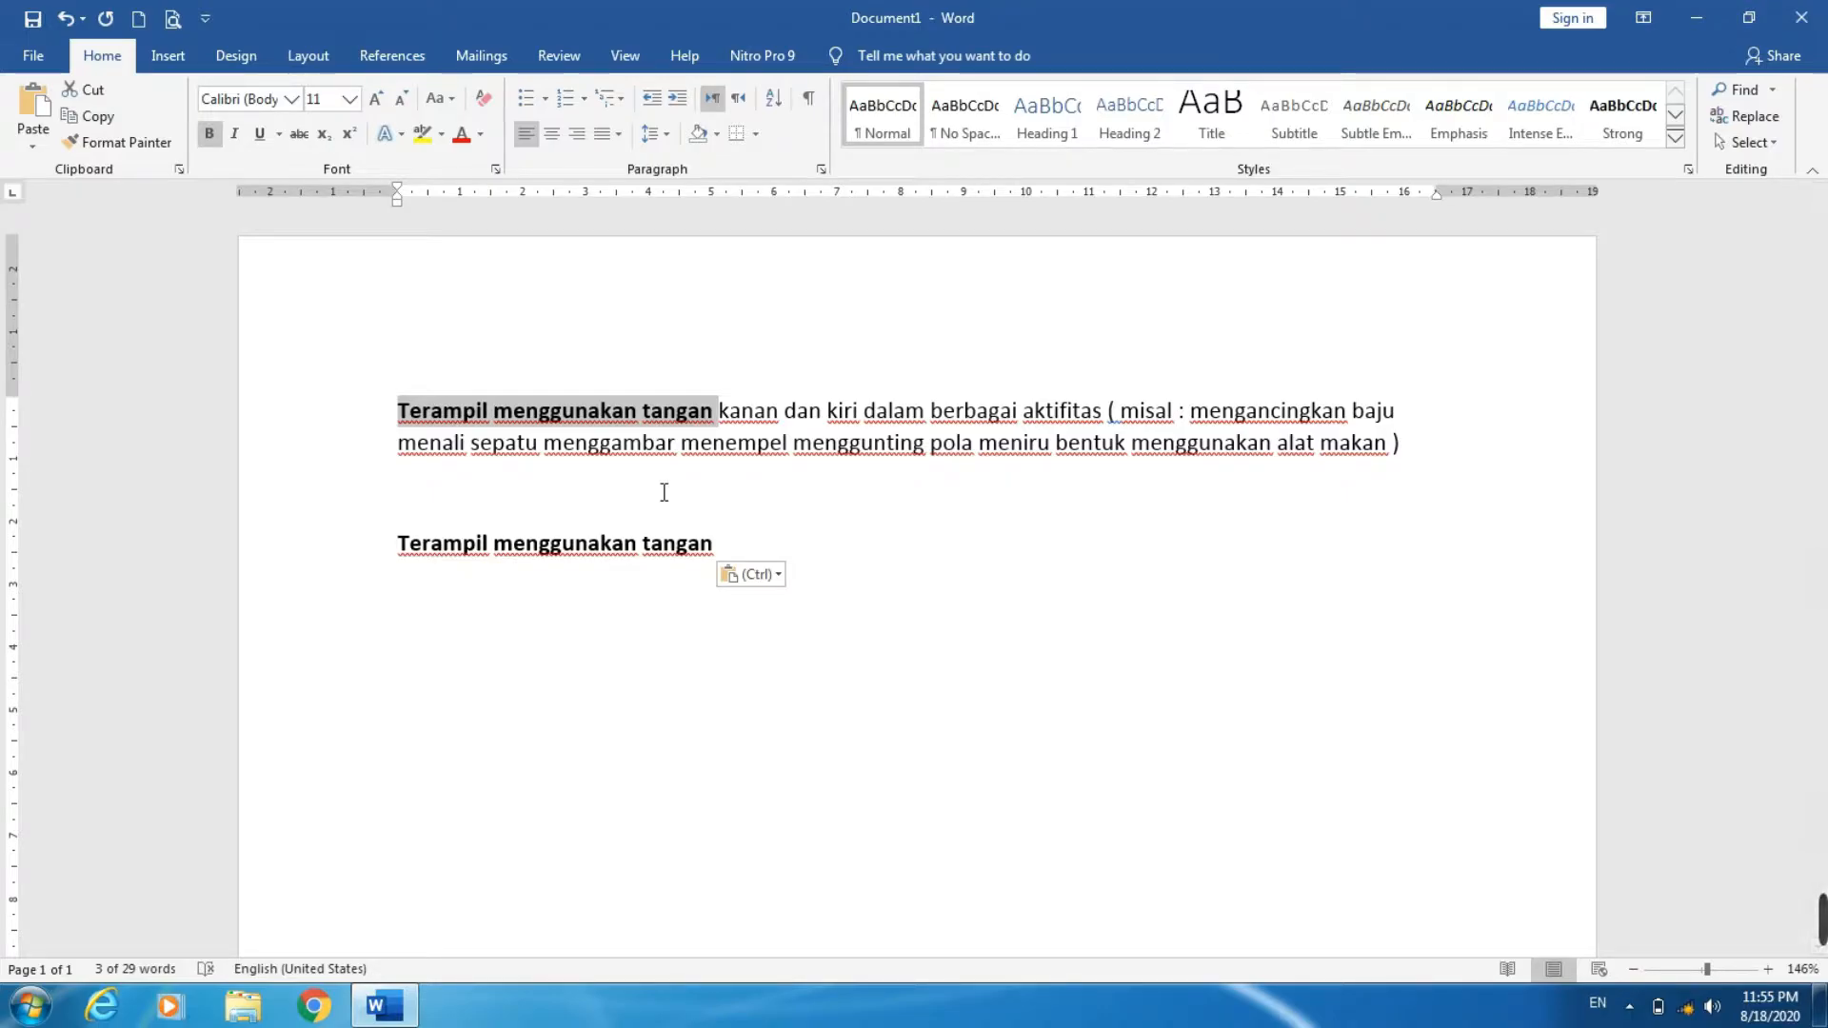
pyautogui.hotkey('ctrl', 'd')
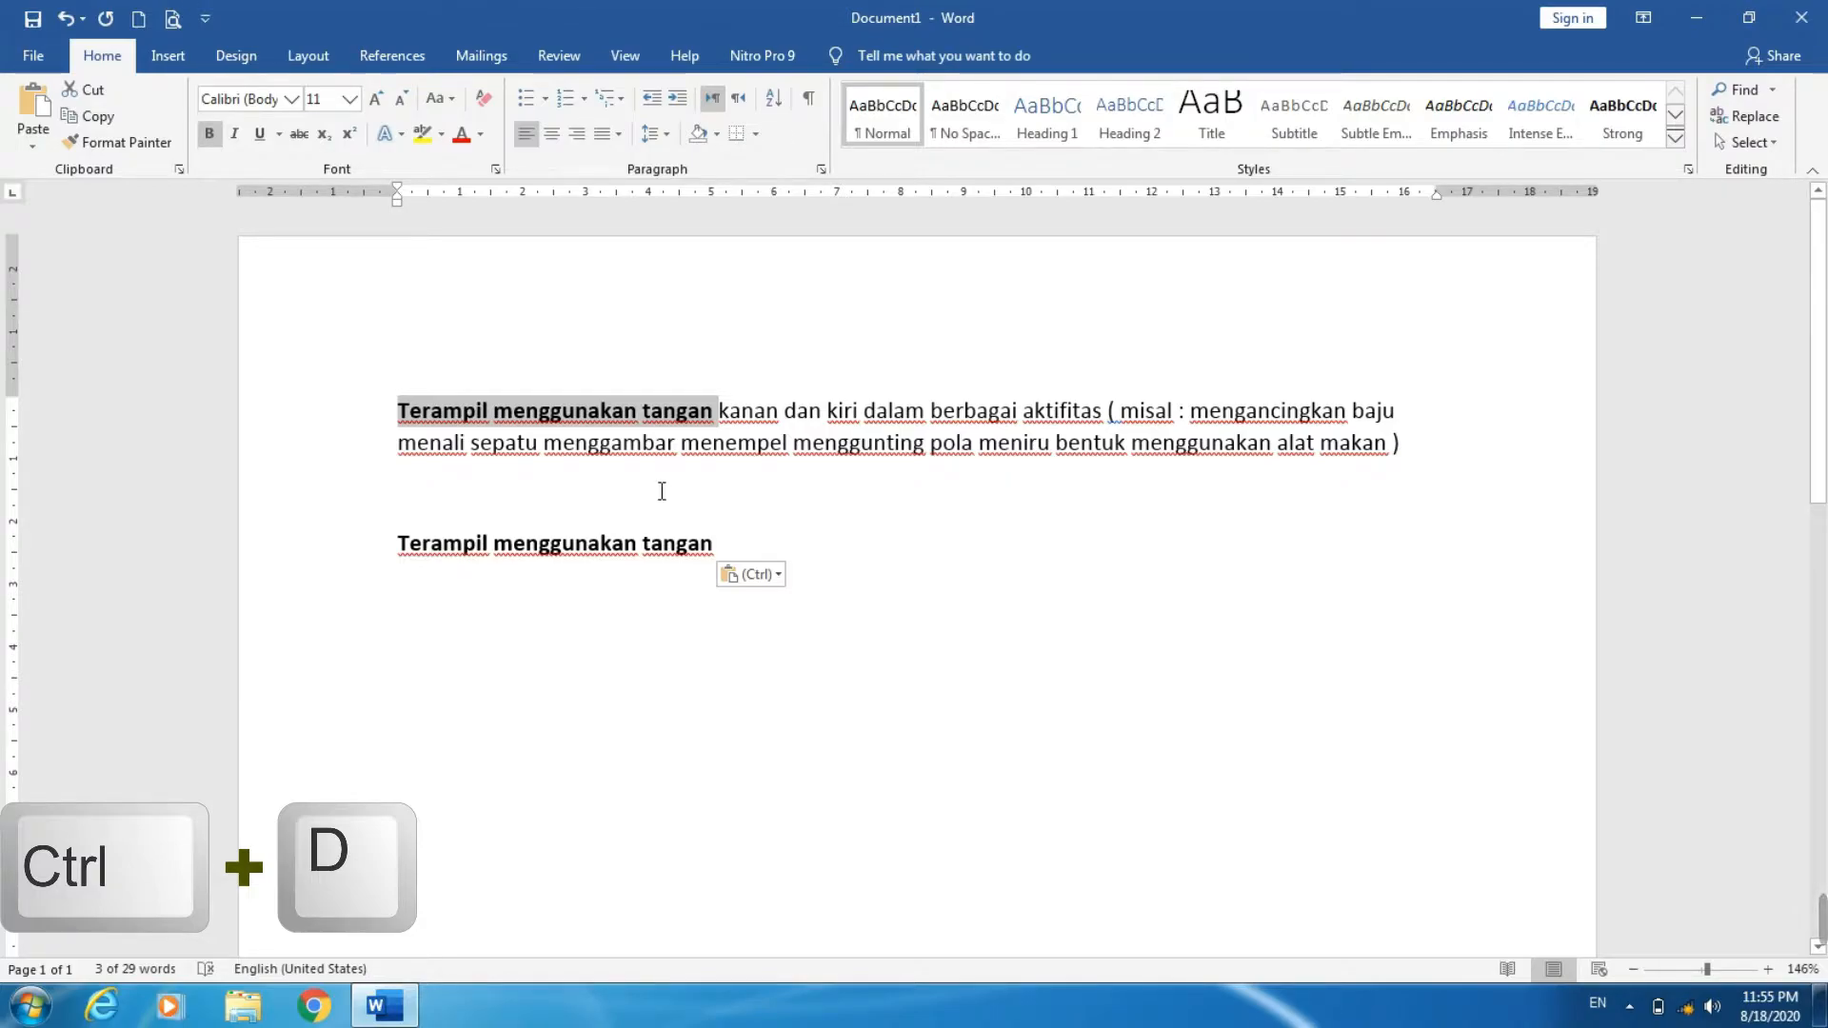
pyautogui.click(748, 421)
pyautogui.moveTo(397, 410); pyautogui.dragTo(708, 394)
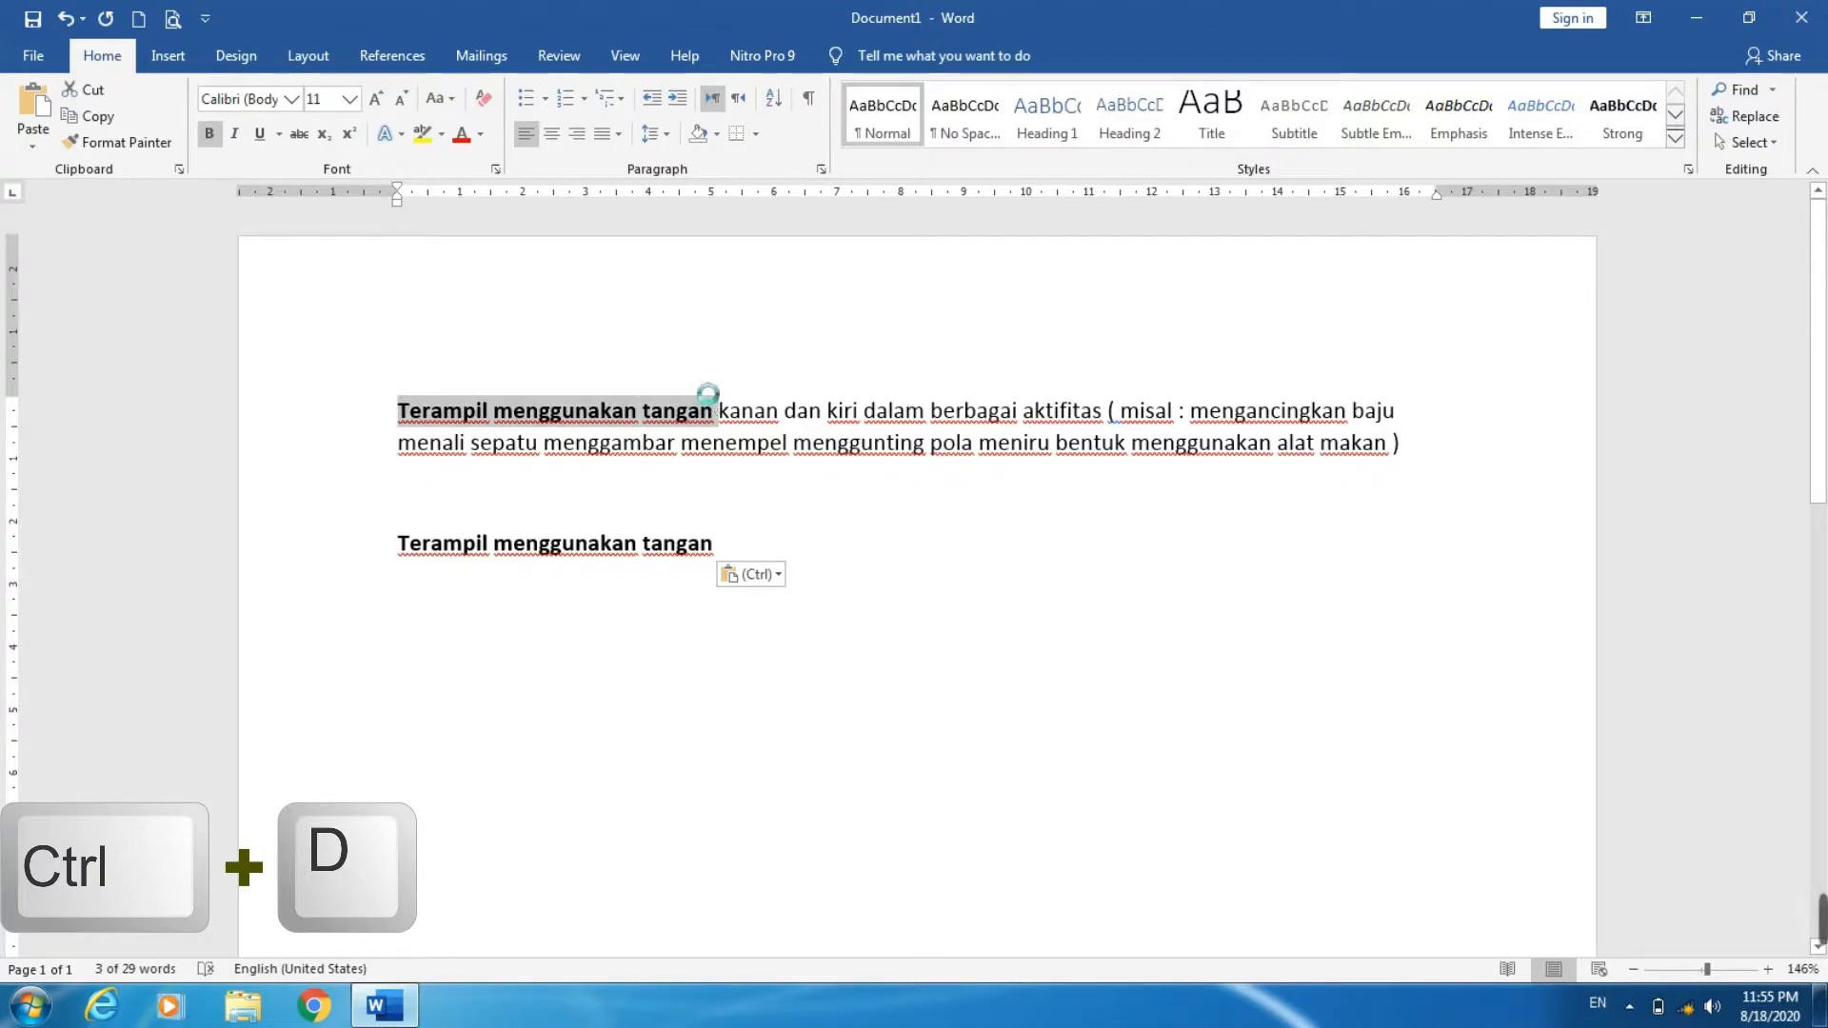
pyautogui.hotkey('ctrl', 'd')
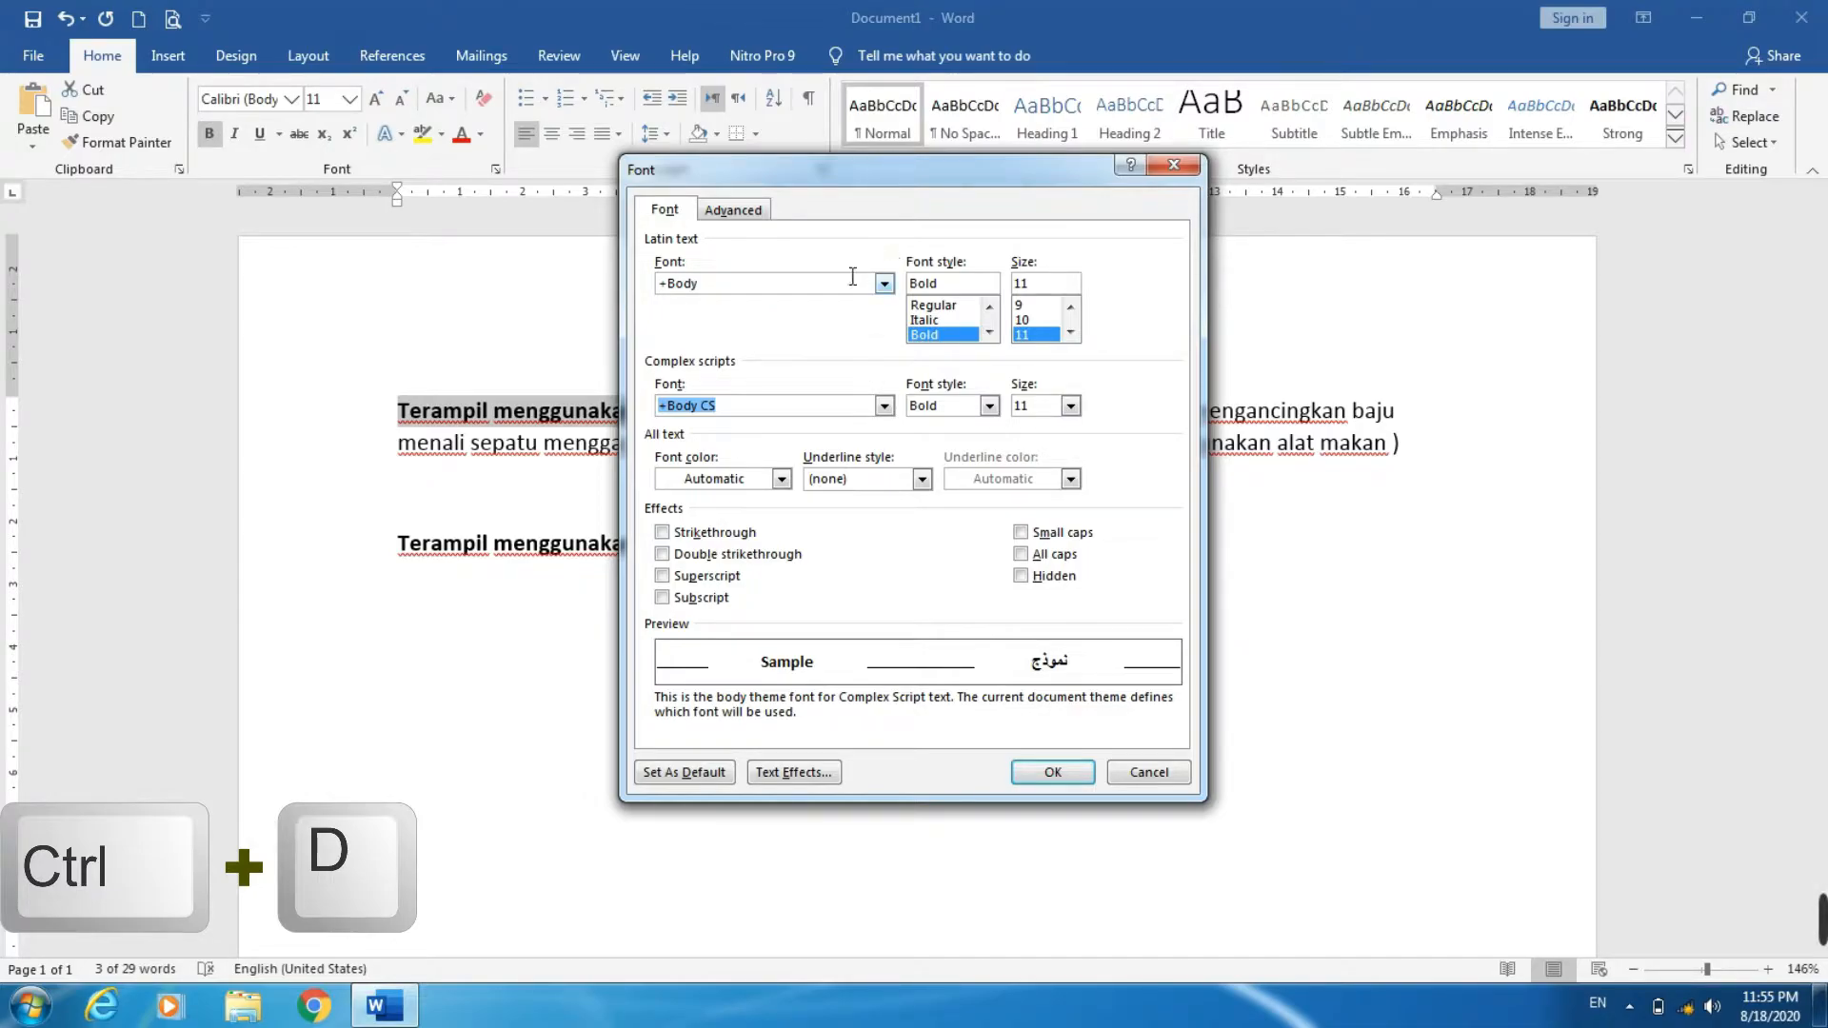
pyautogui.click(884, 284)
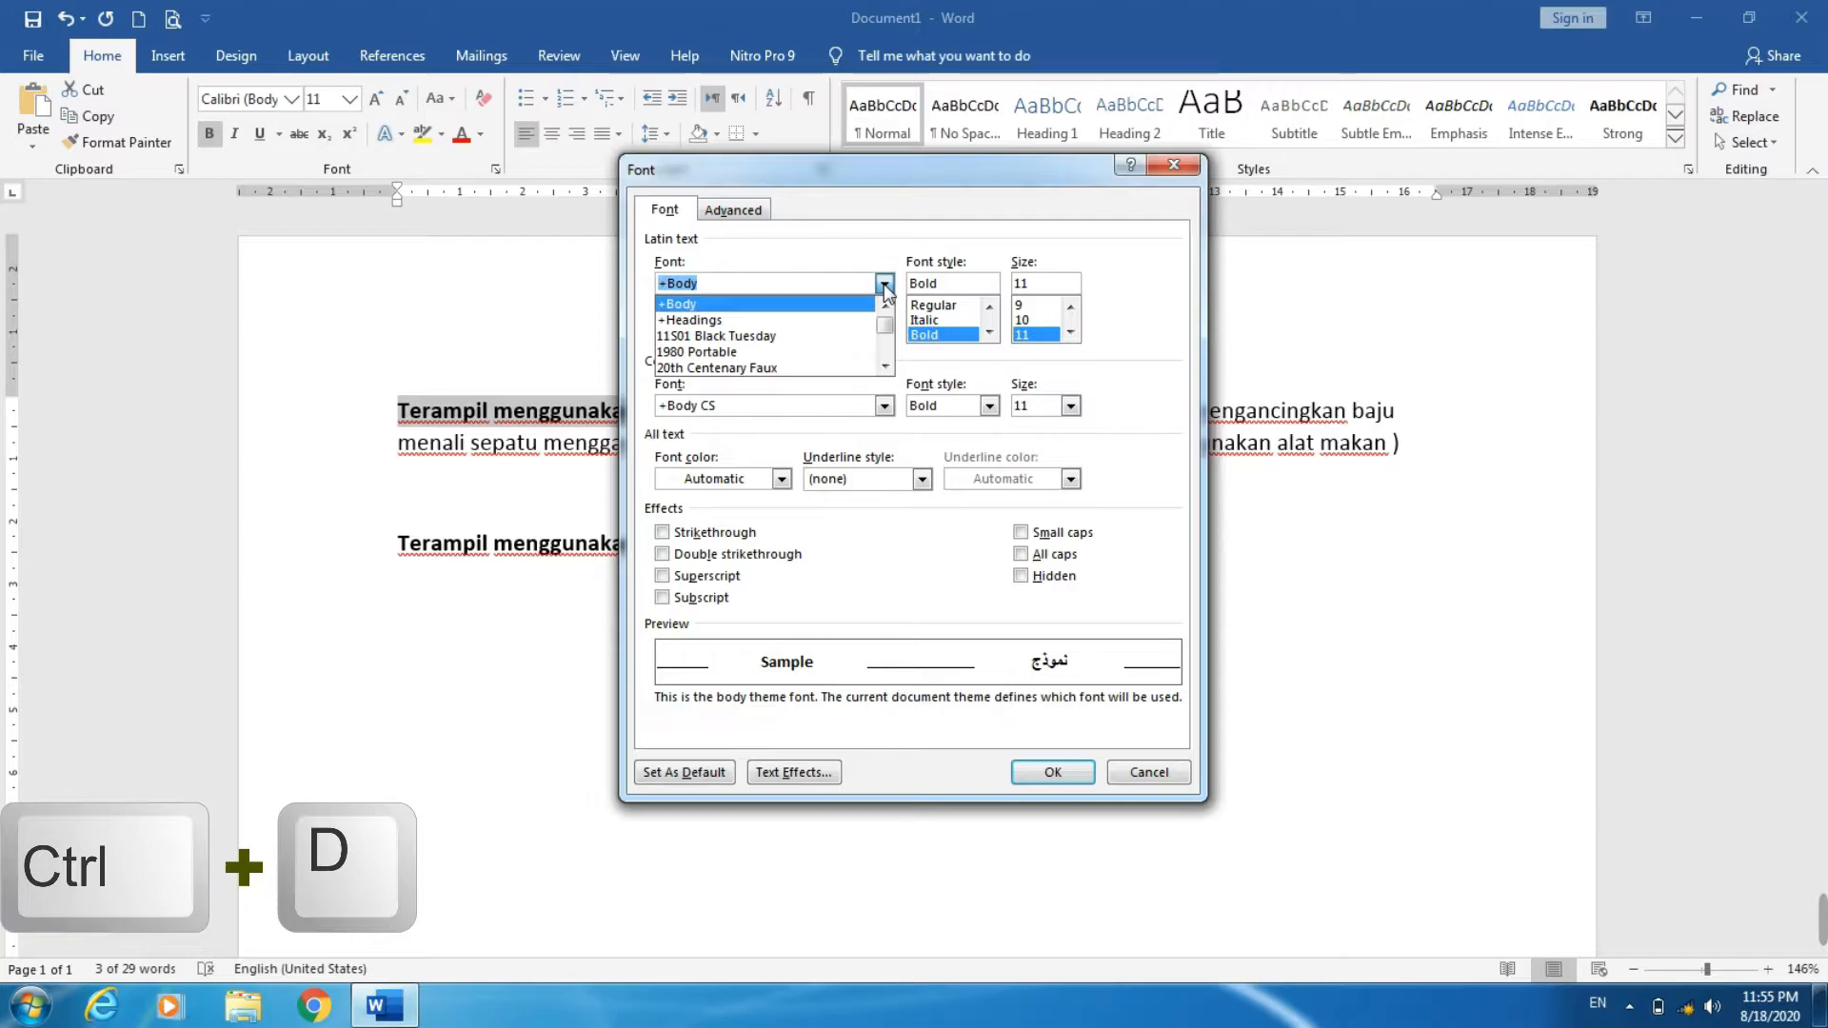
pyautogui.click(708, 260)
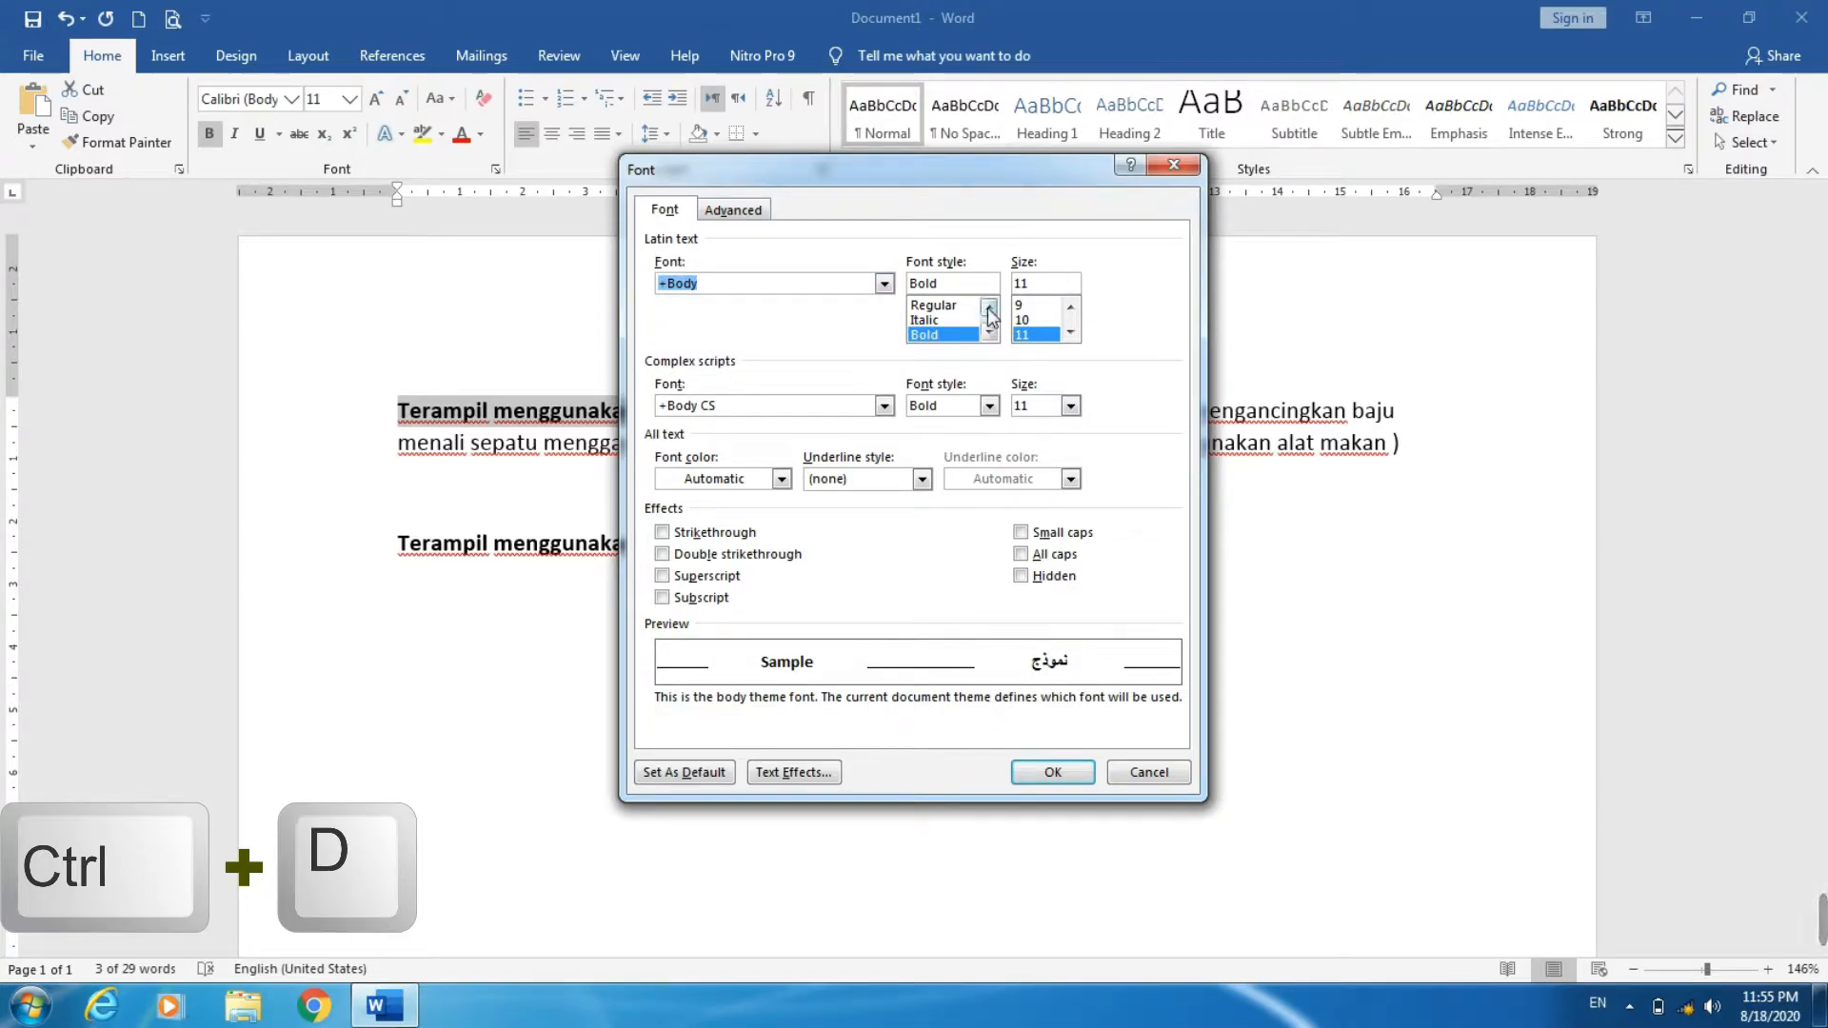
pyautogui.click(955, 278)
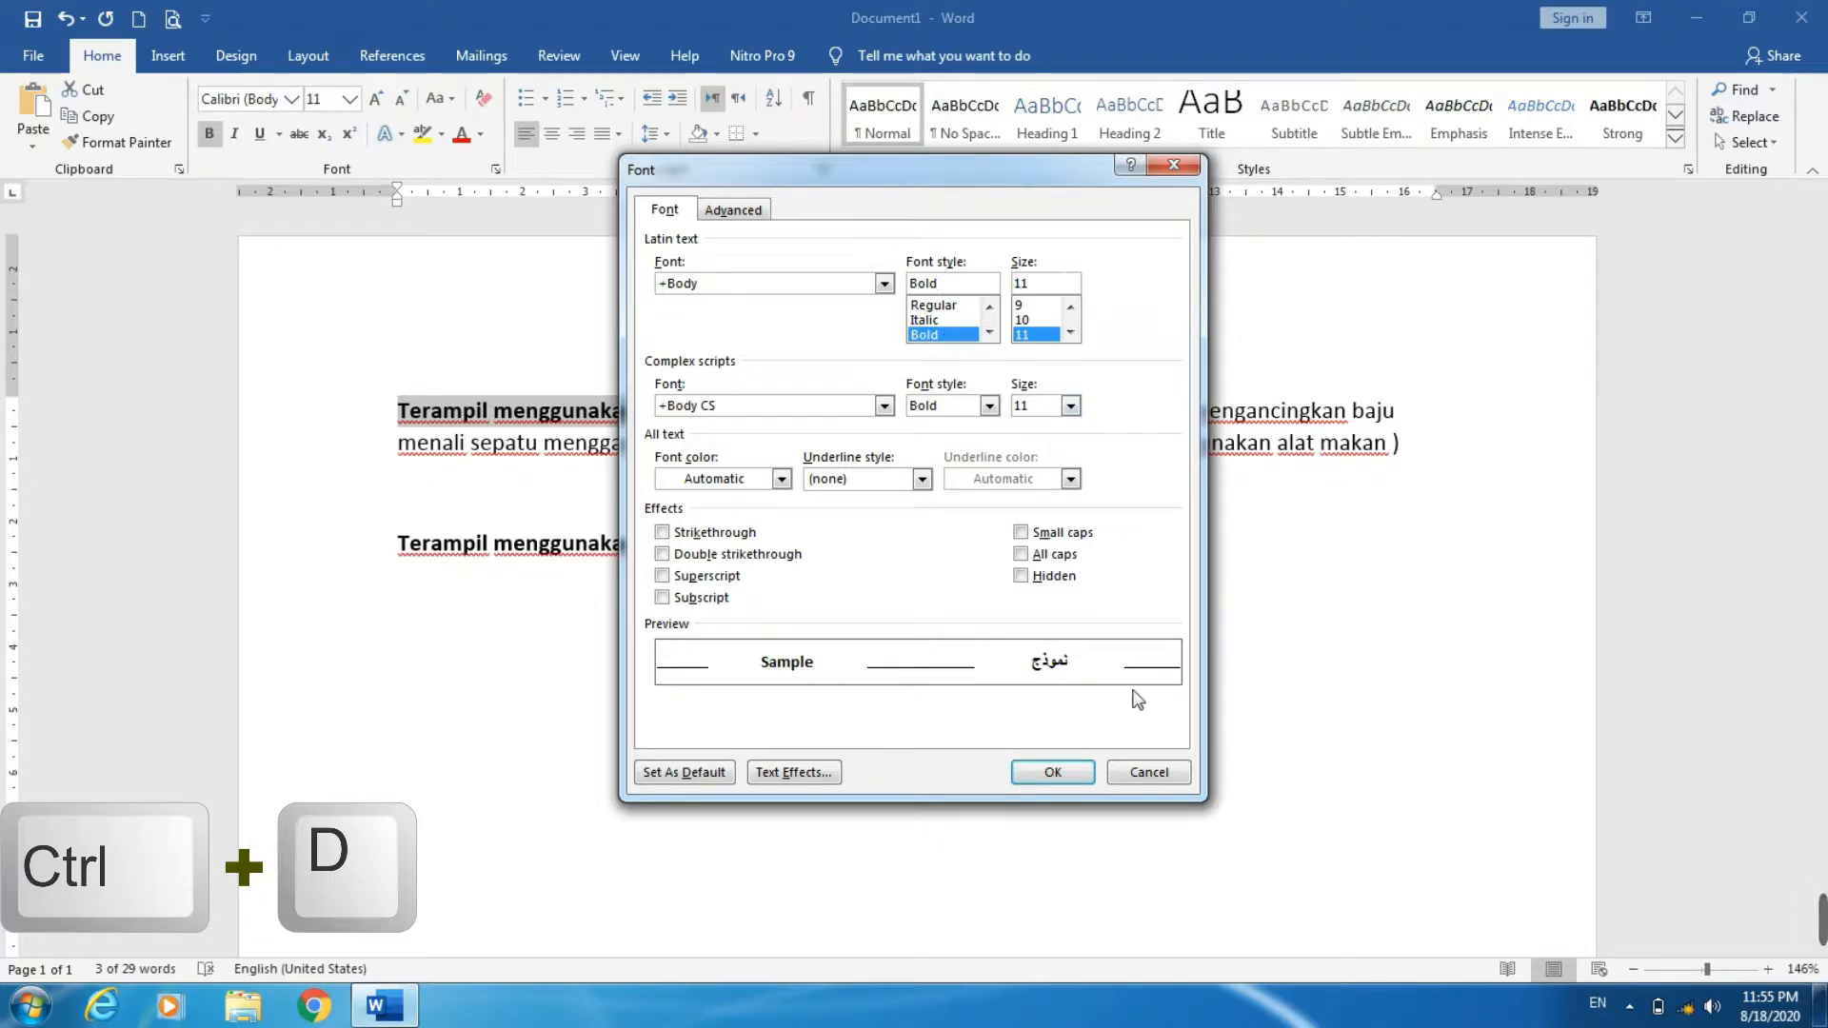
pyautogui.click(1083, 779)
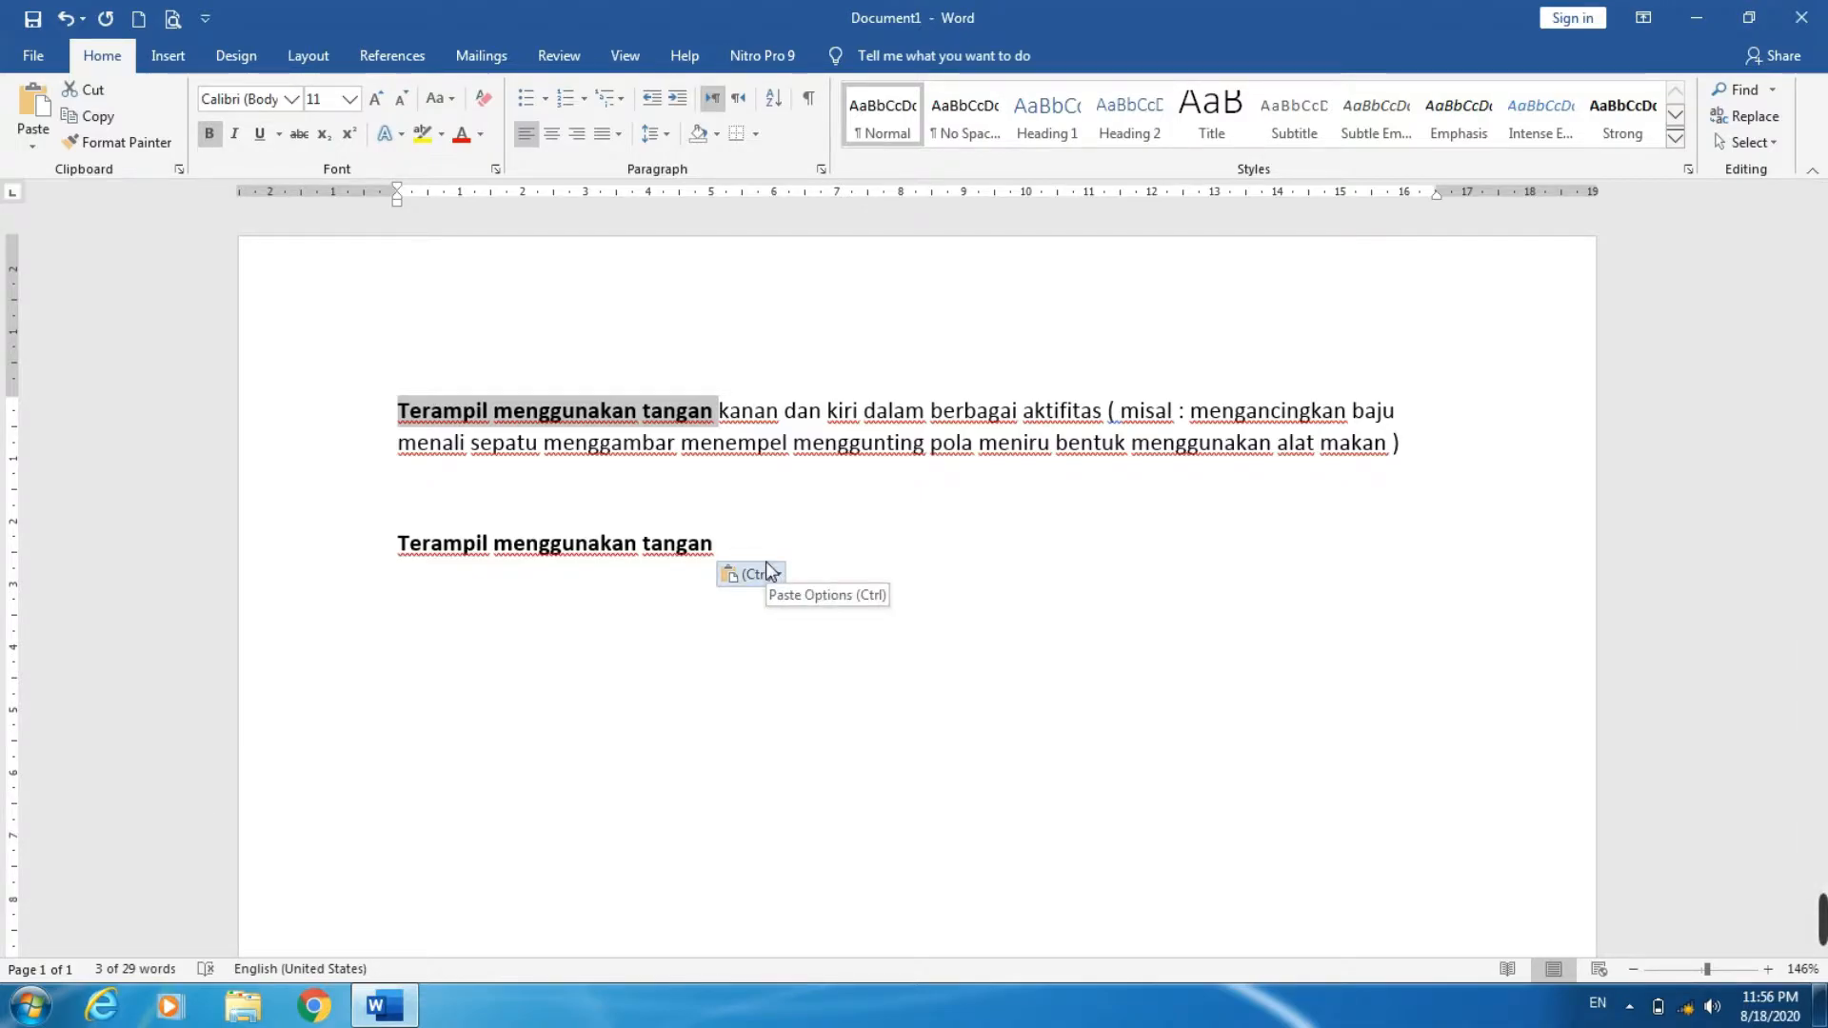
pyautogui.hotkey('ctrl', 'e')
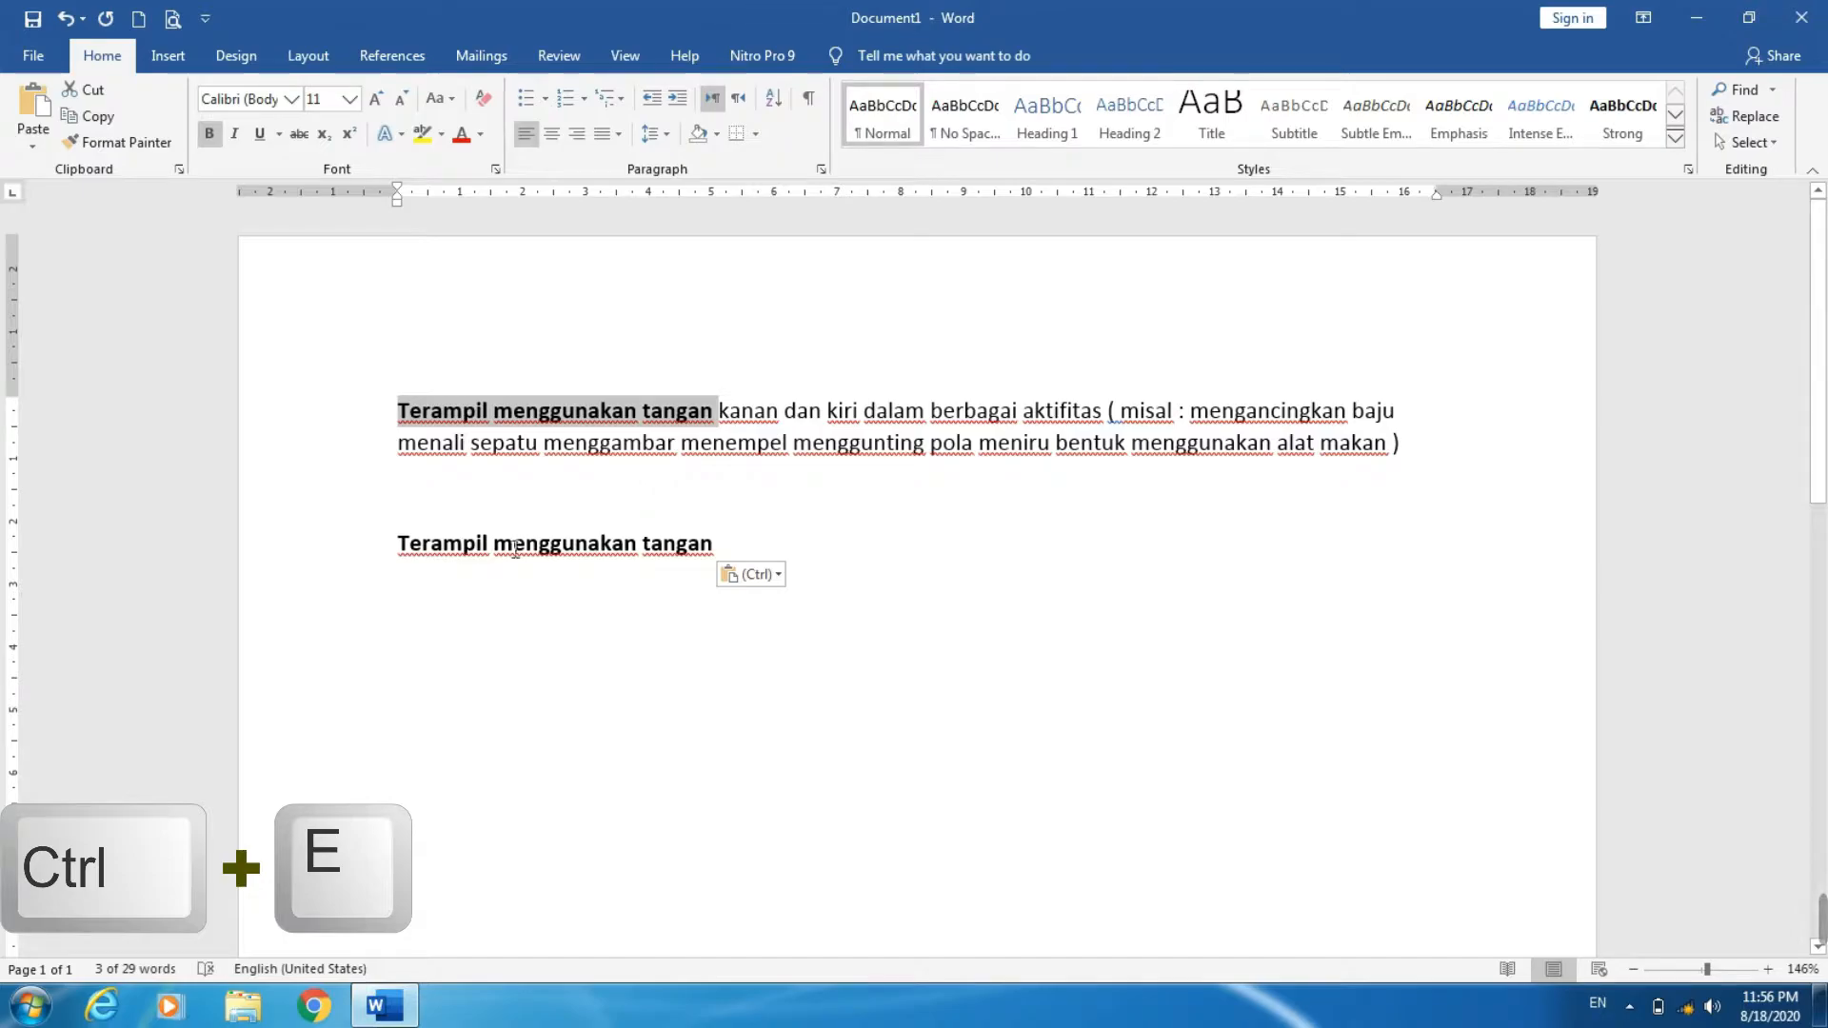
# - Center the pasted line "Terampil menggunakan tangan" below the paragraph
pyautogui.click(400, 545)
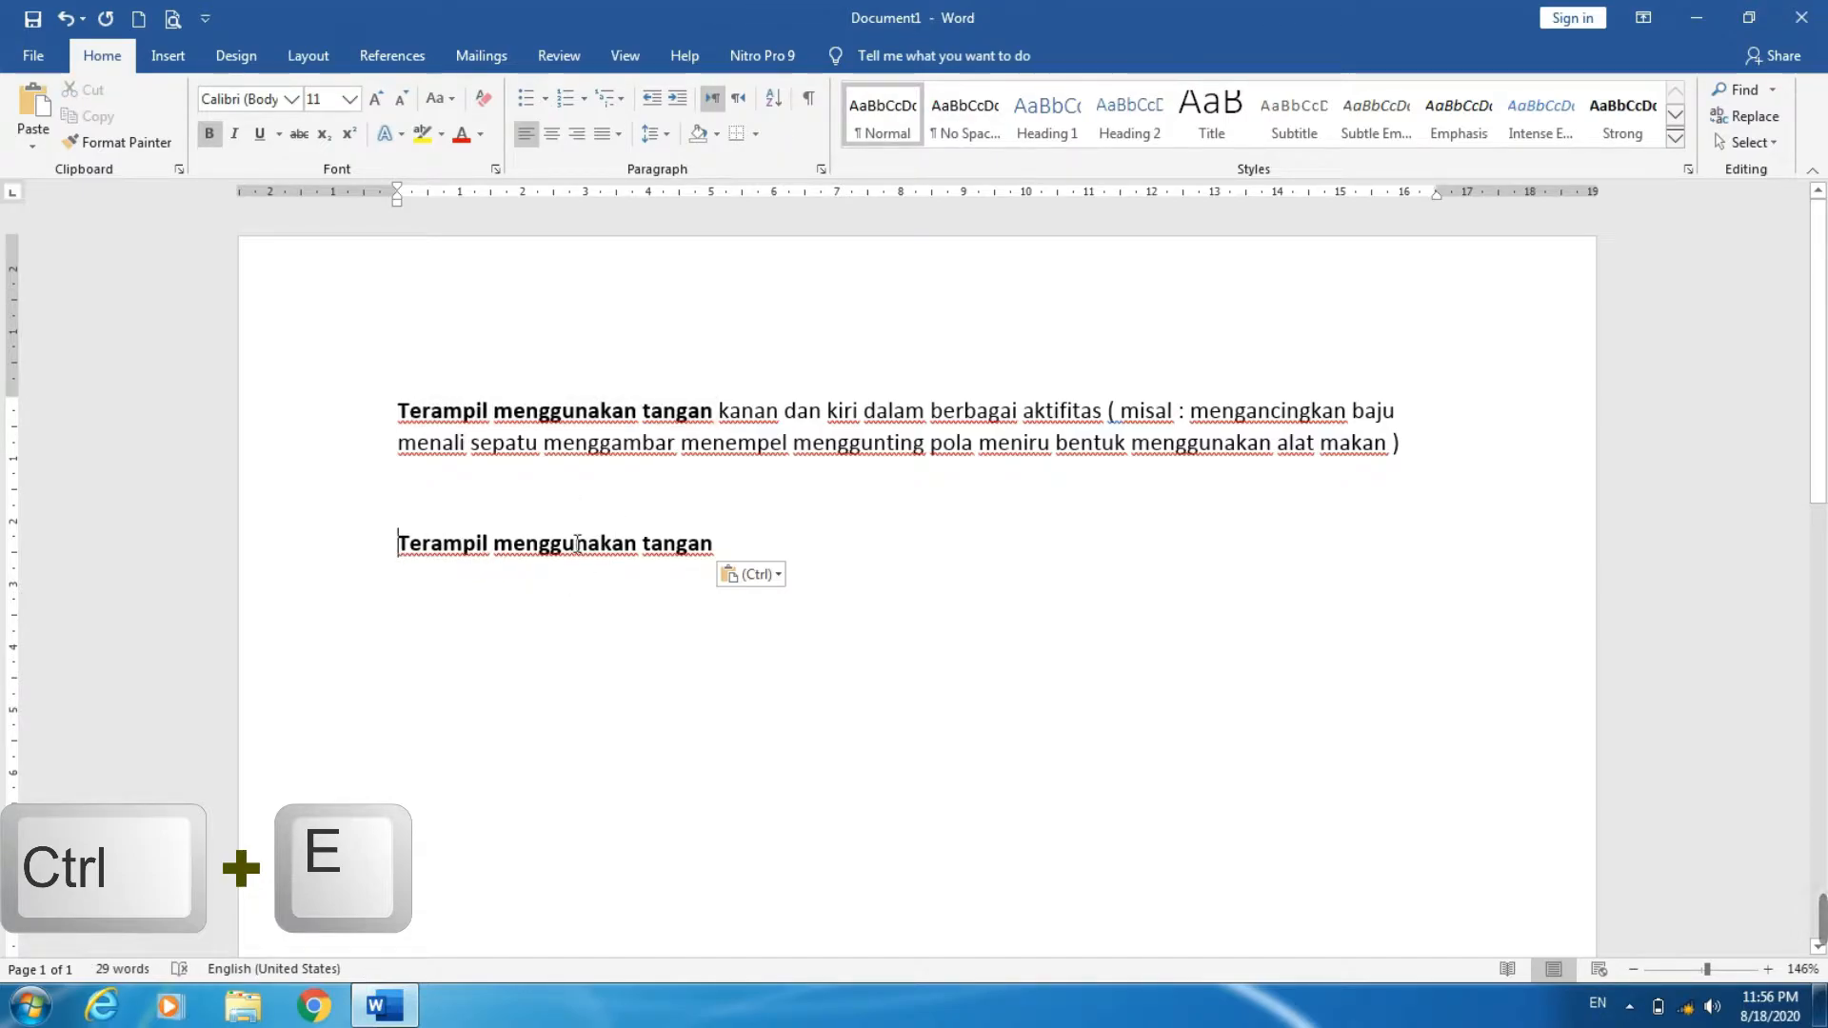
pyautogui.moveTo(401, 560); pyautogui.dragTo(700, 545)
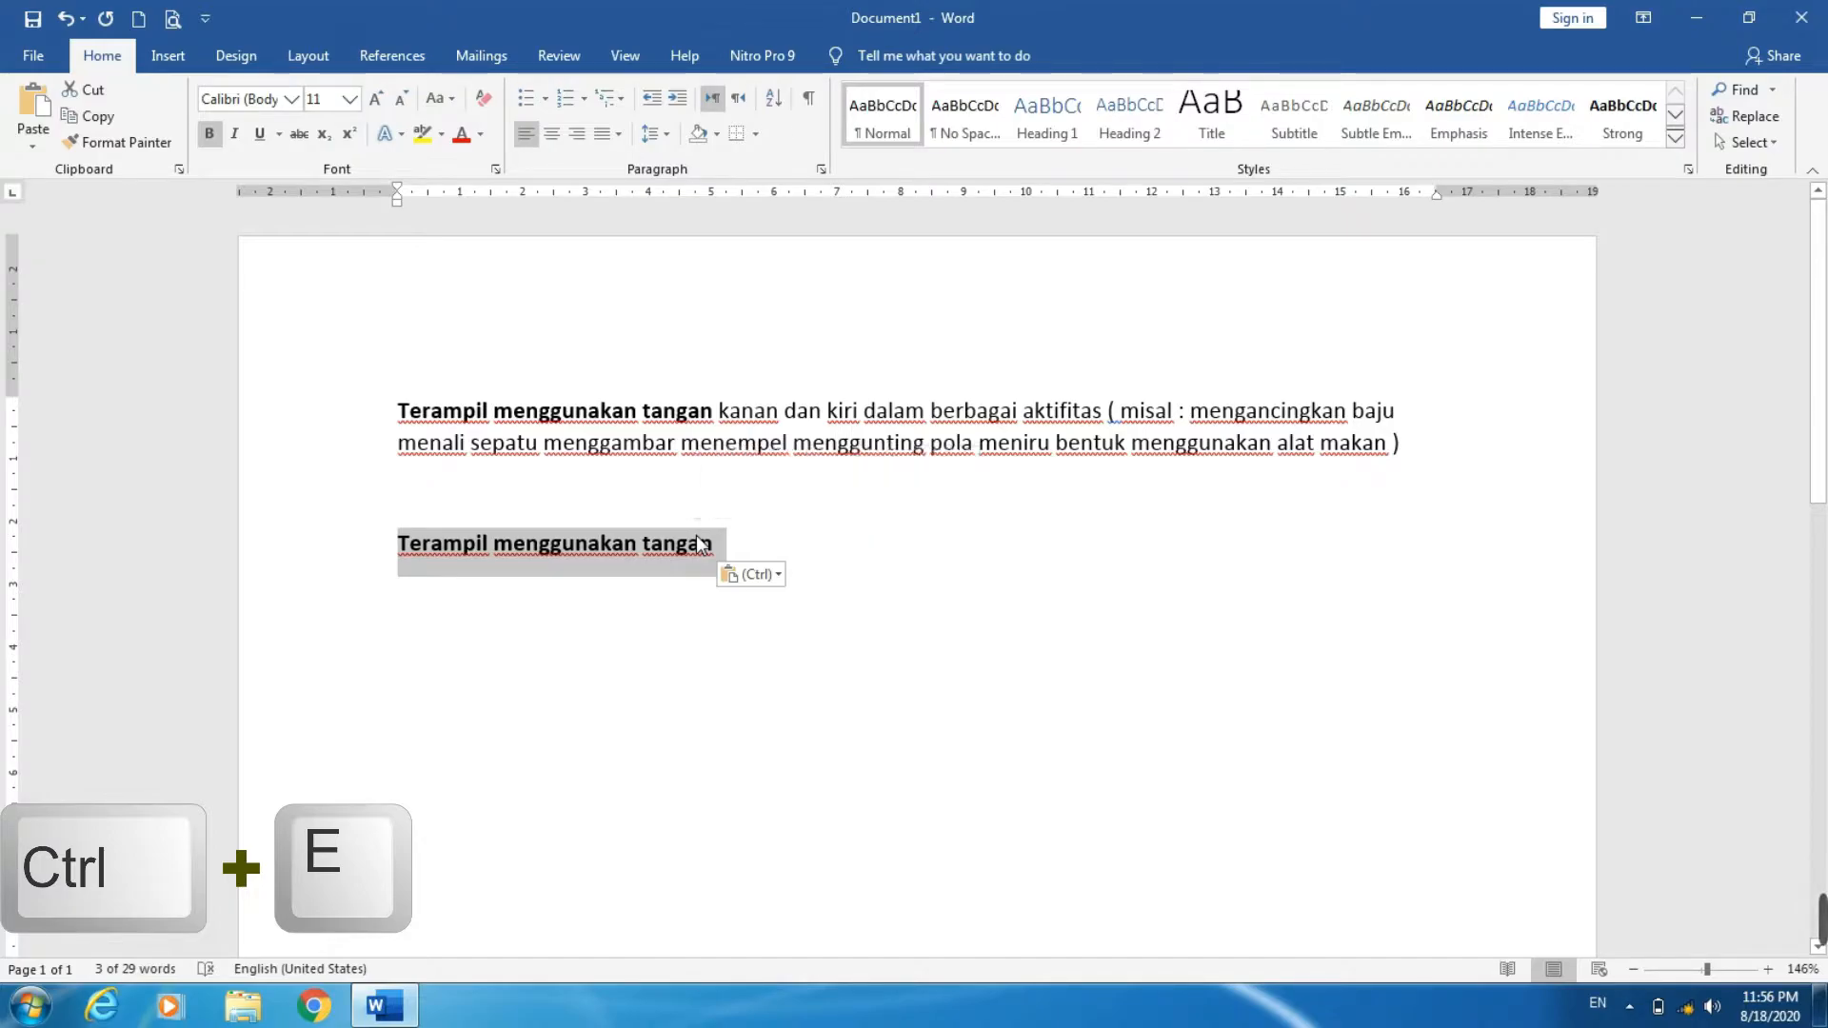
pyautogui.hotkey('ctrl', 'e')
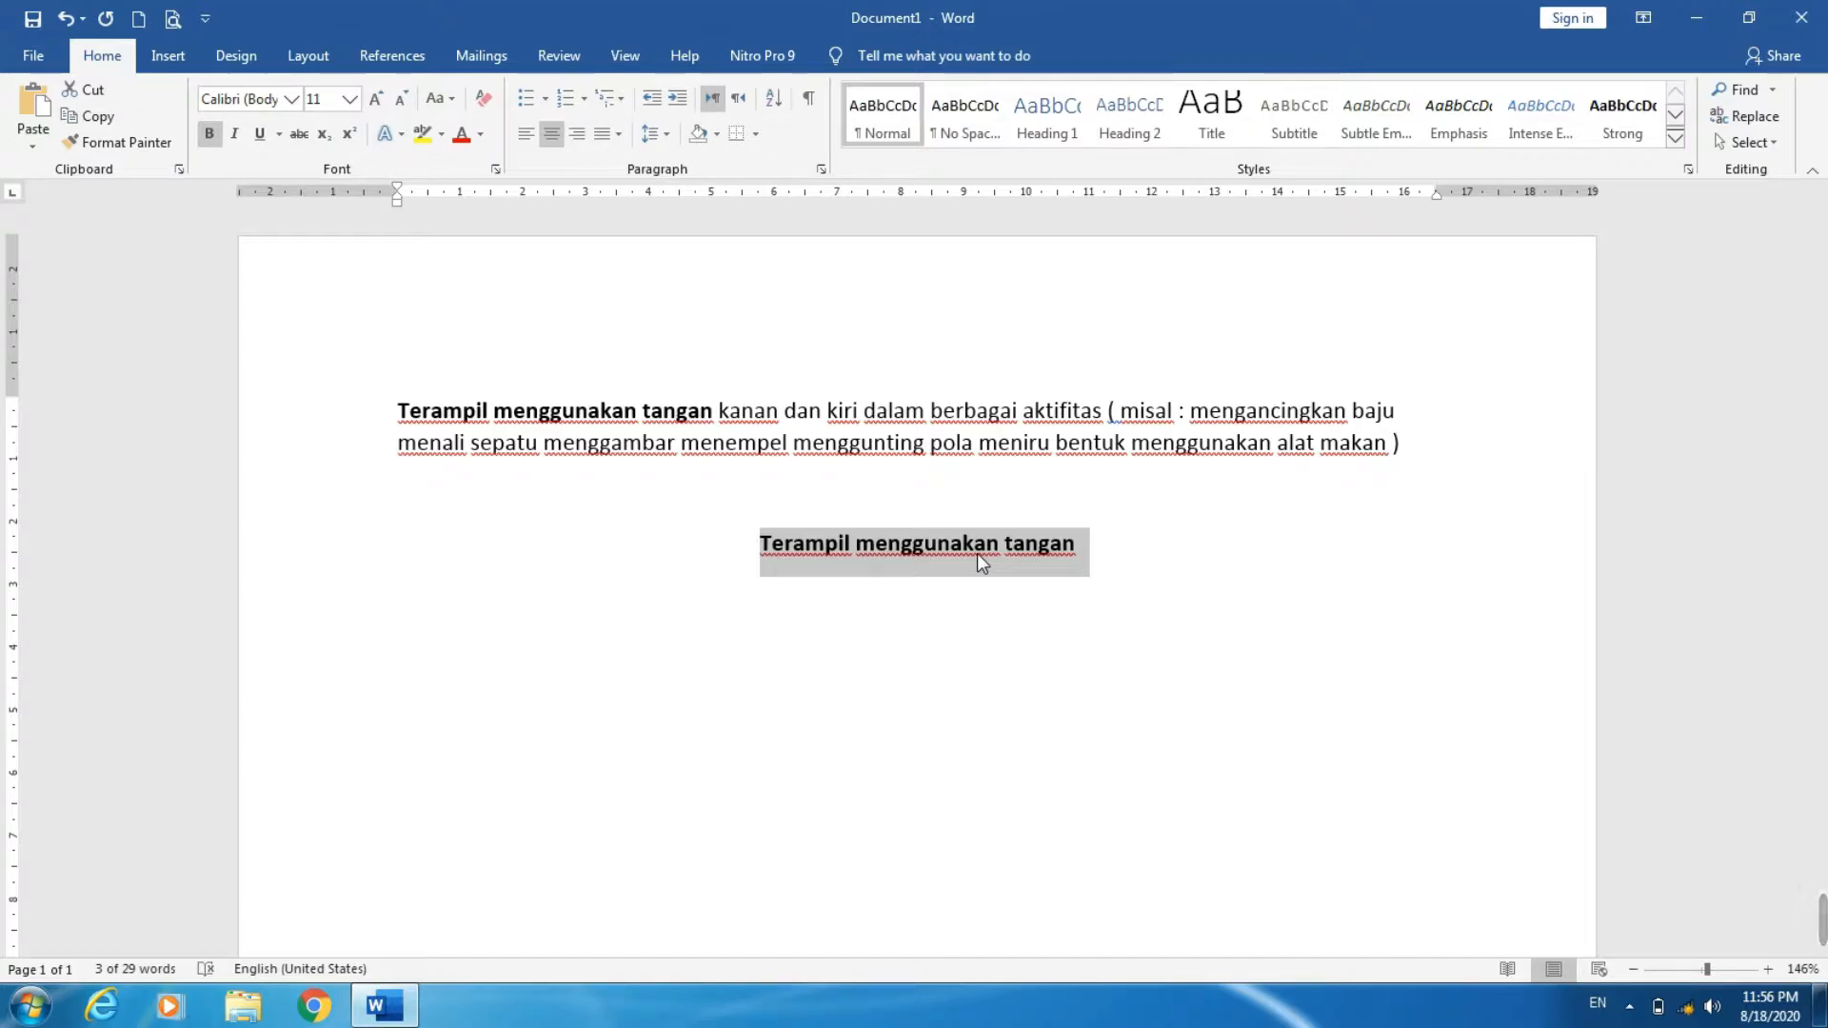
# - Search the document for "kanan" and for "kiri", and close the search pane
pyautogui.hotkey('ctrl', 'f')
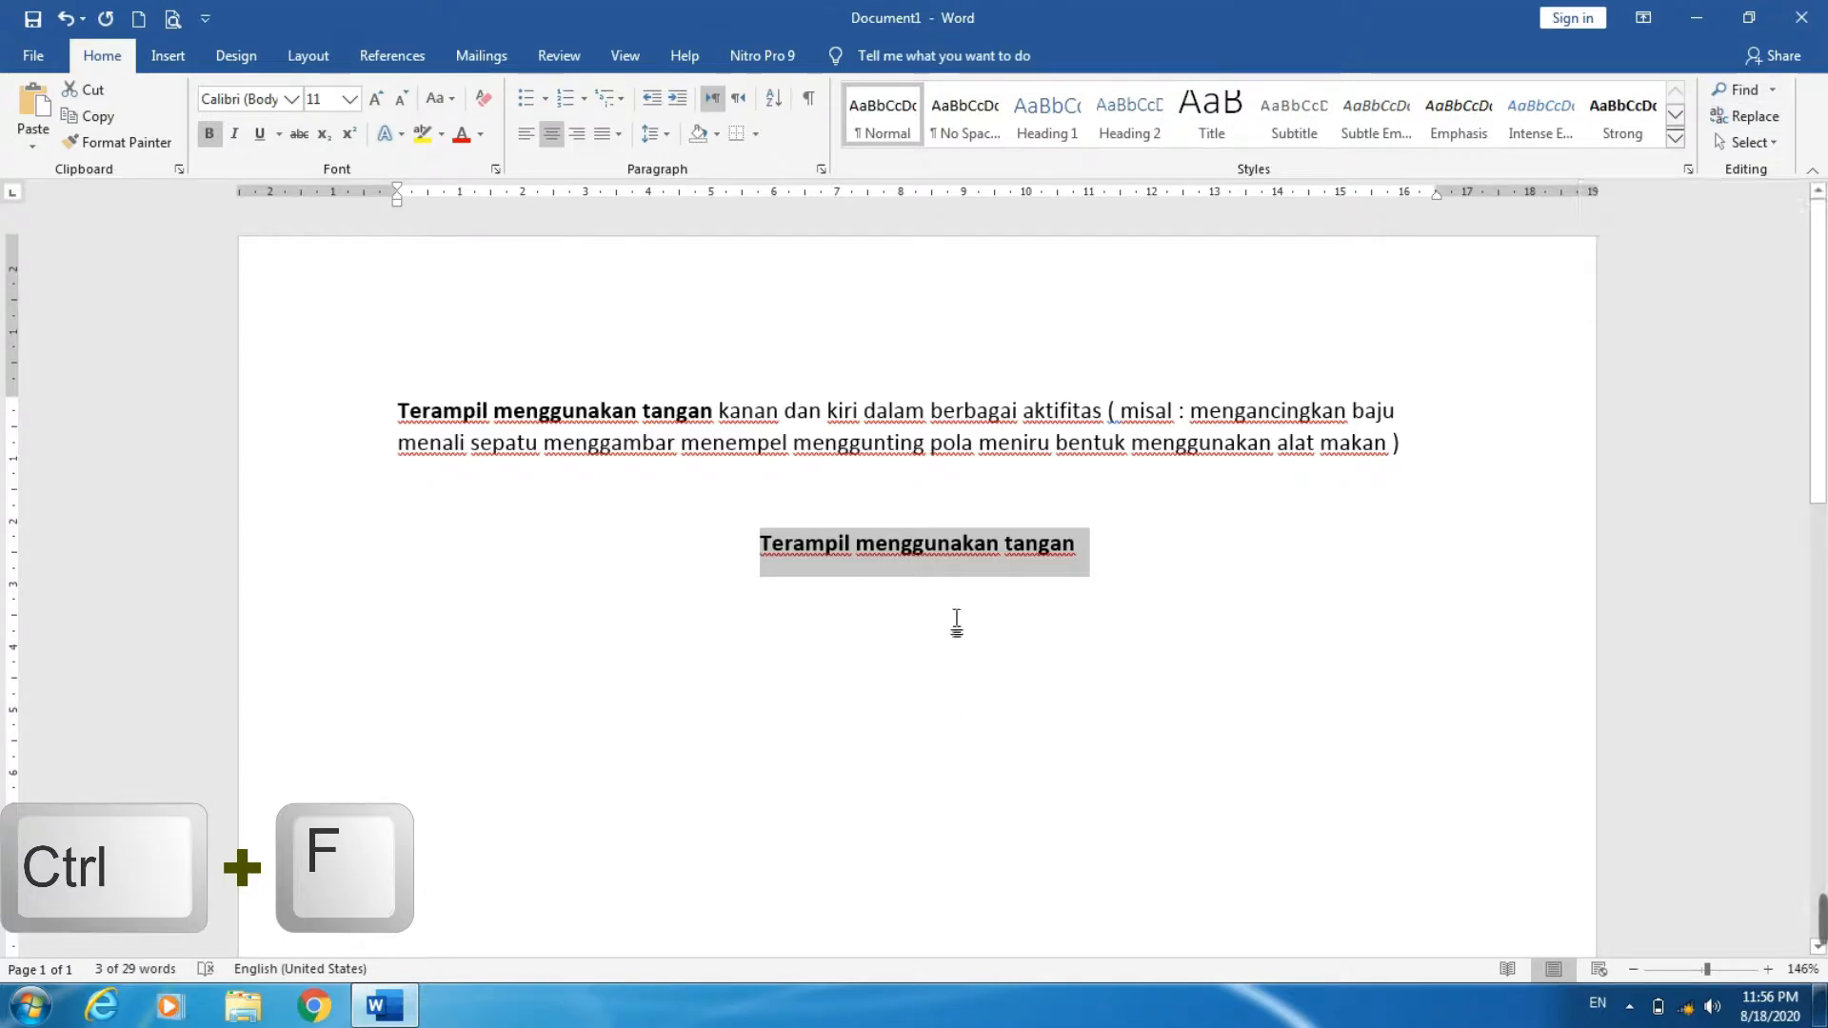
pyautogui.click(958, 673)
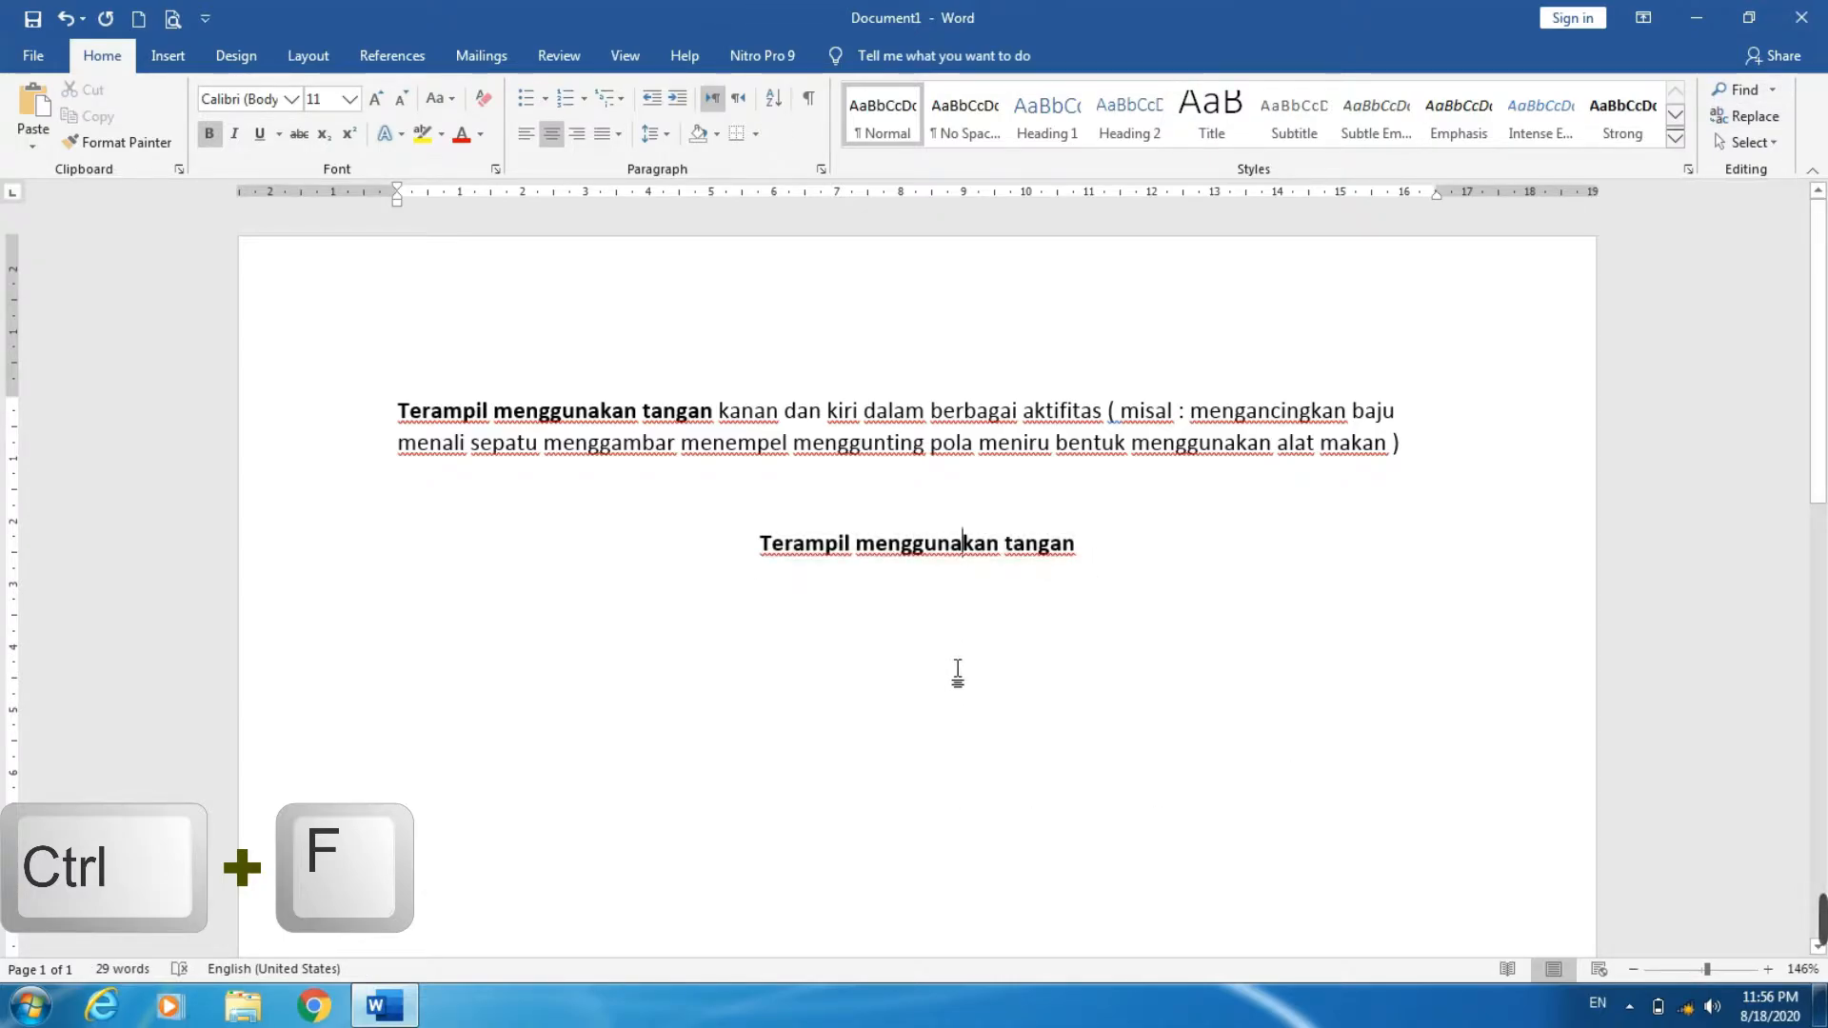
pyautogui.hotkey('ctrl', 'f')
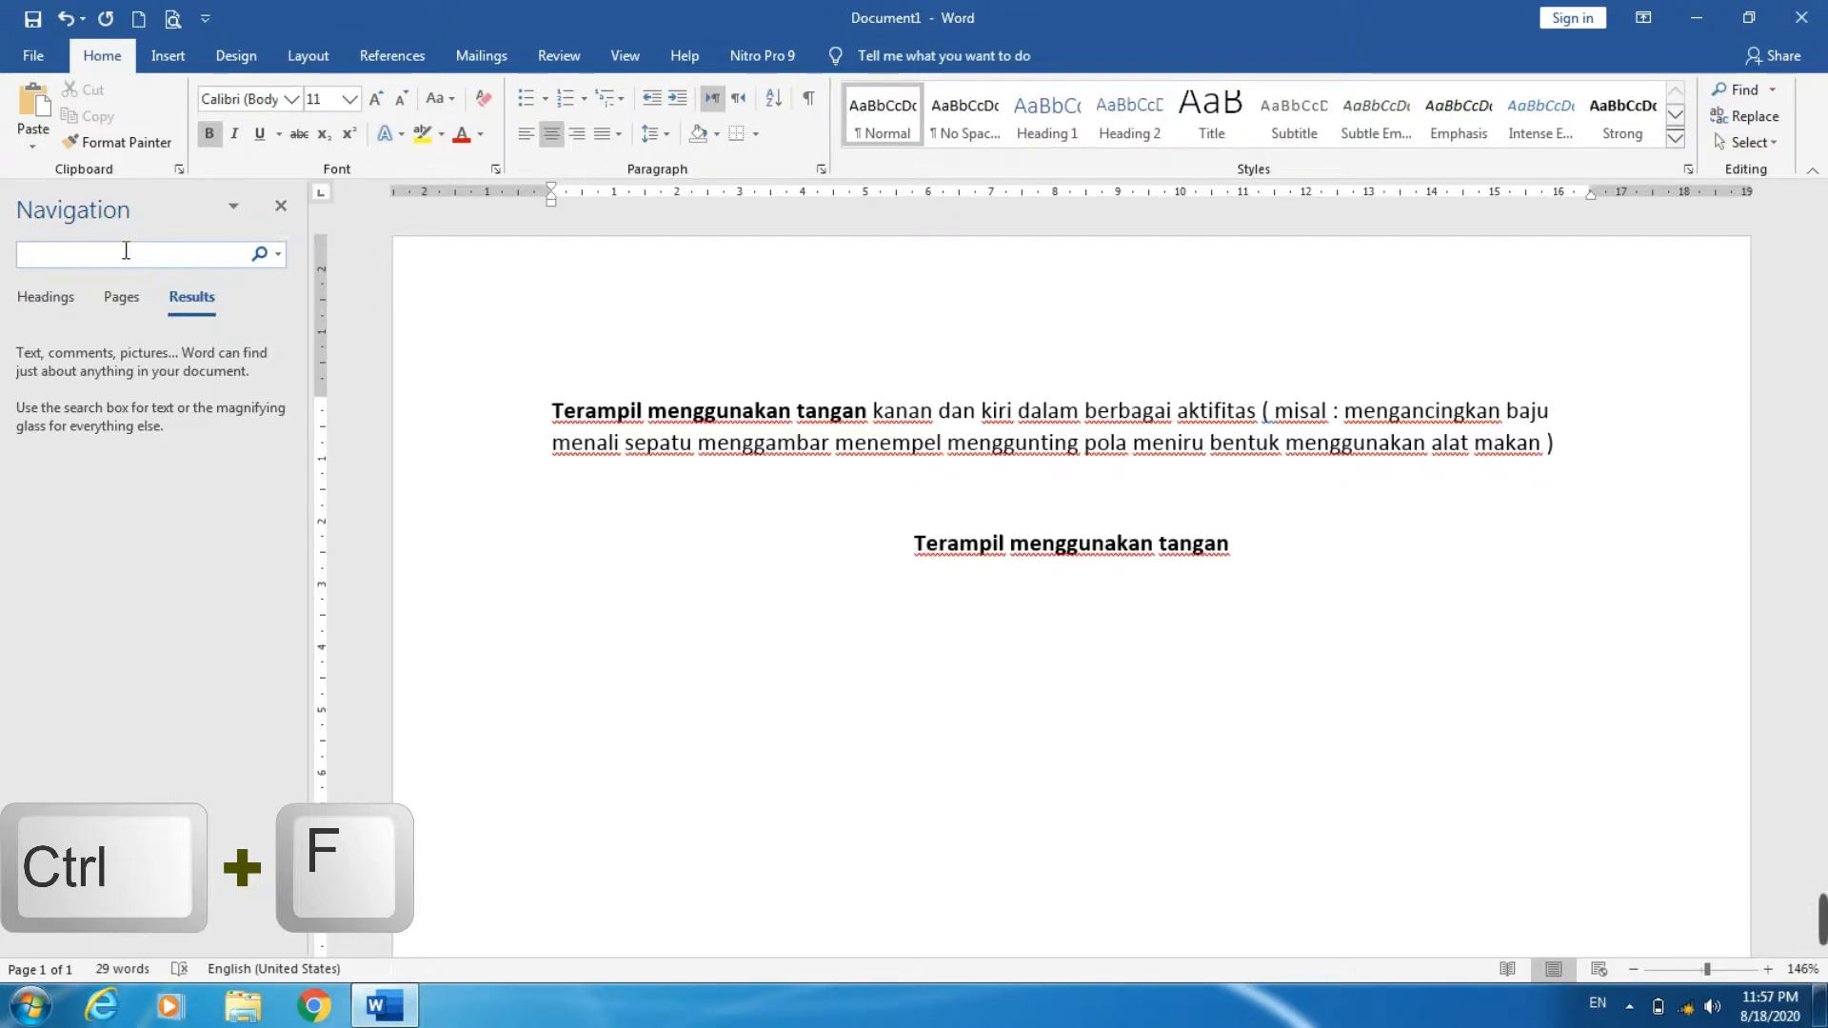
pyautogui.write('kanan')
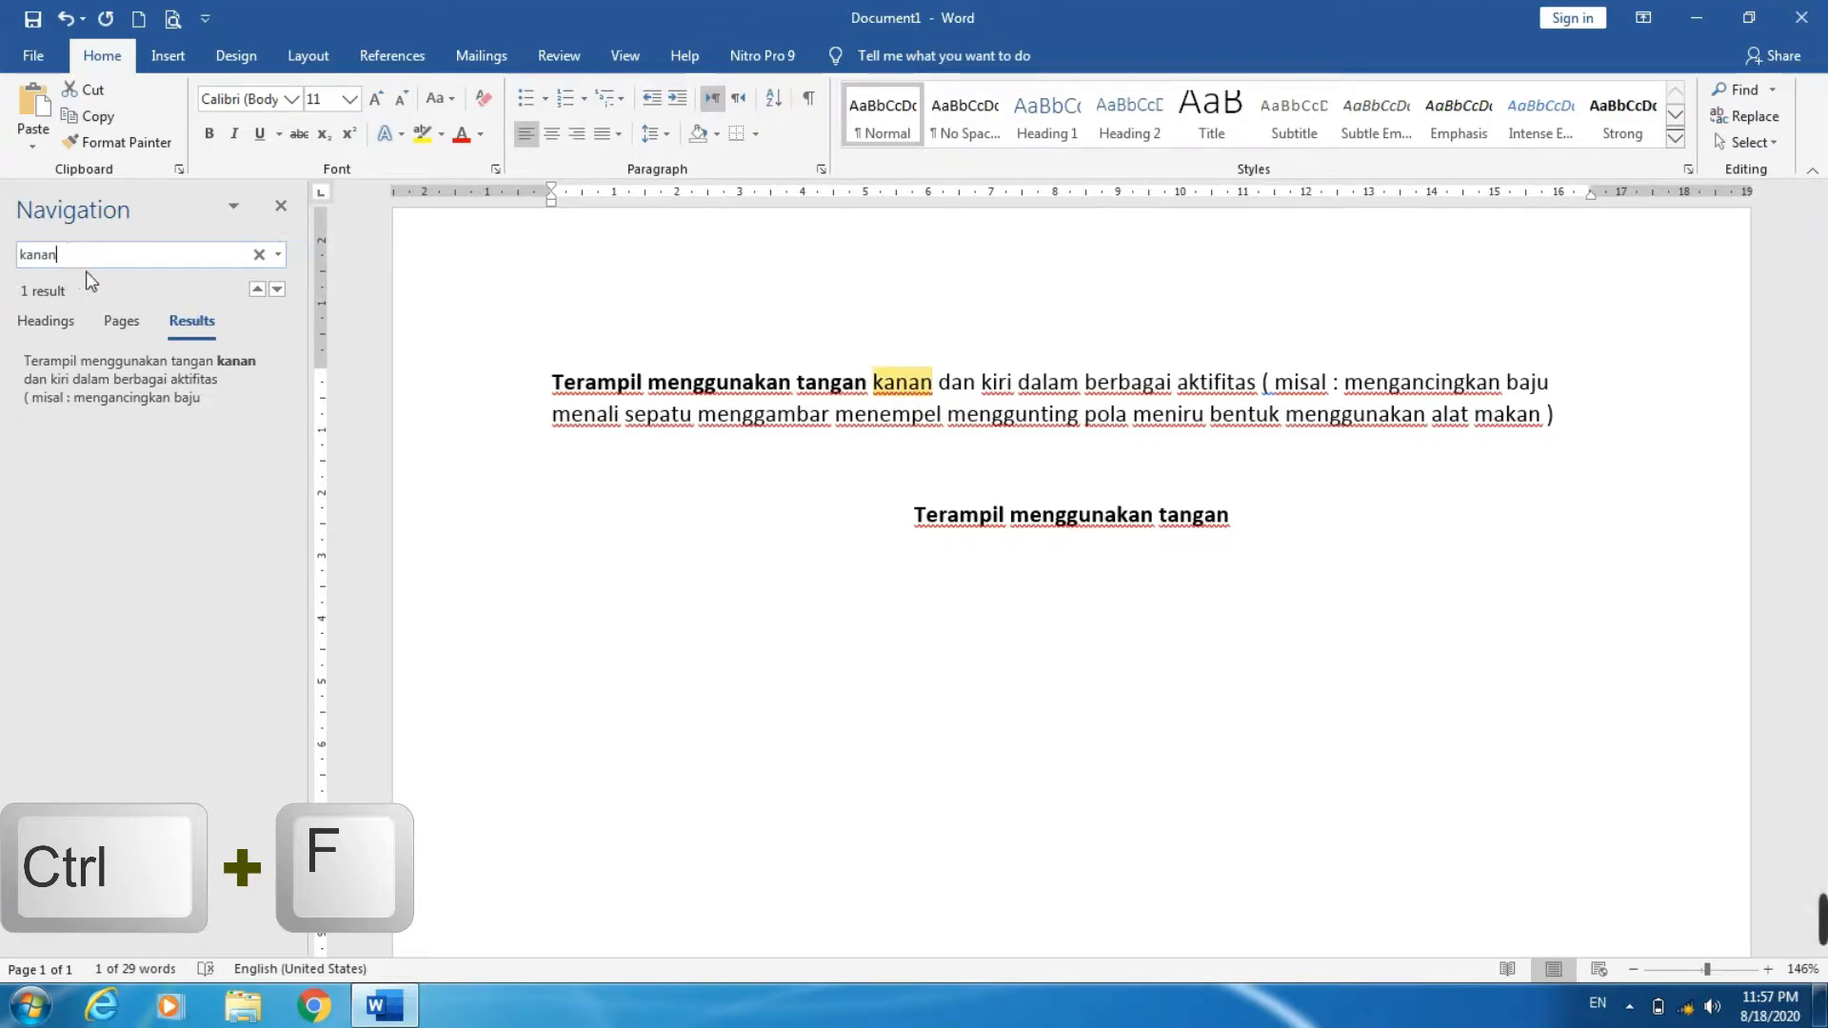
pyautogui.press('BackSpace')
pyautogui.press('BackSpace')
pyautogui.write('iri')
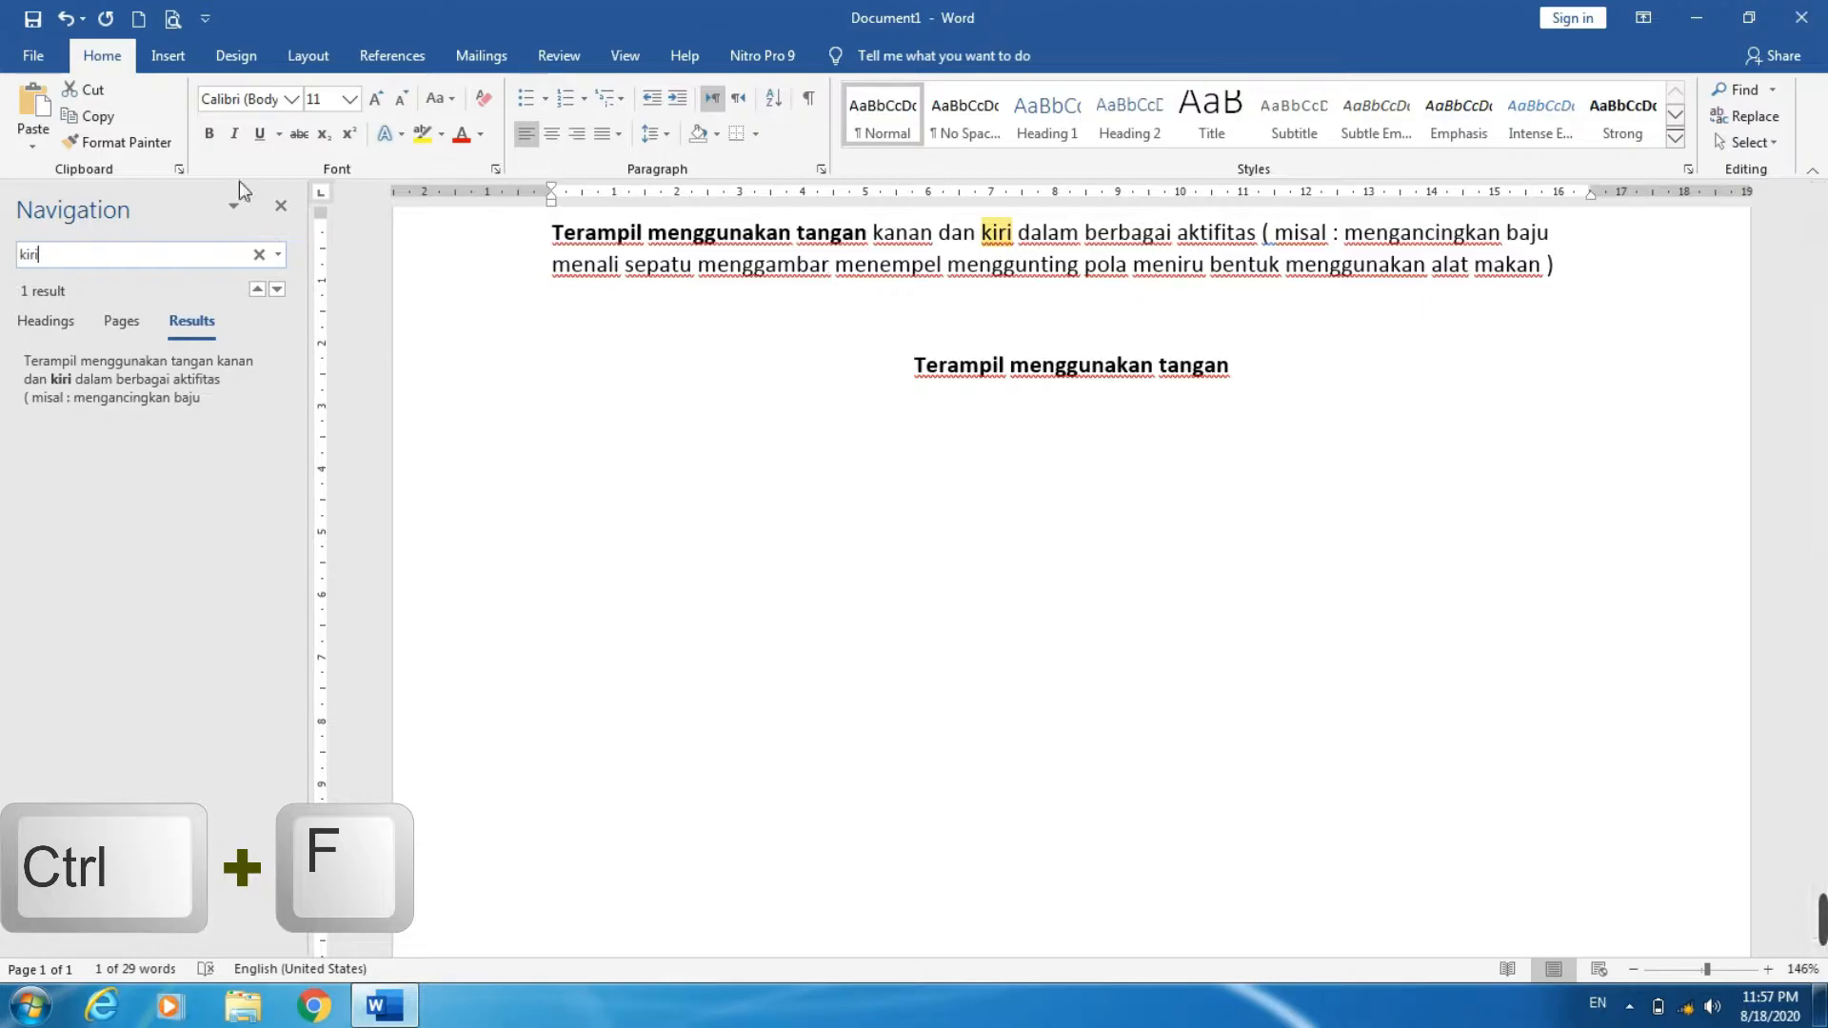
pyautogui.click(277, 208)
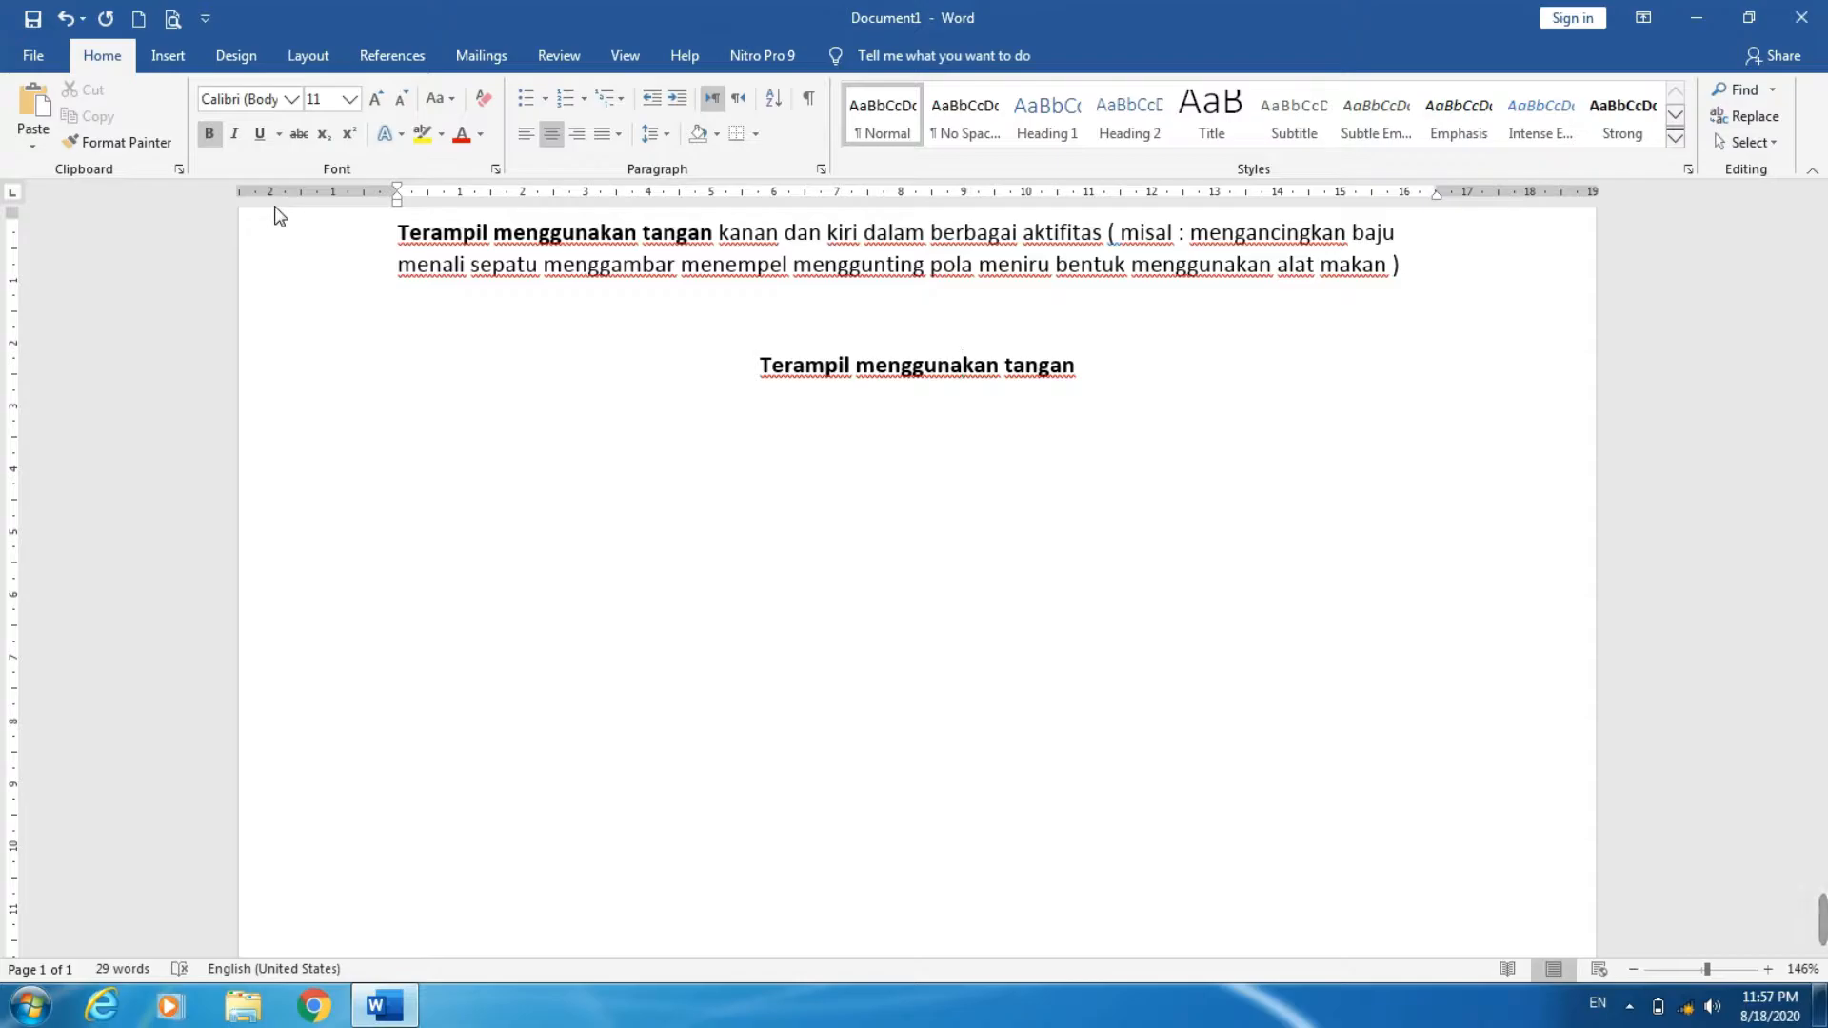
# - Go to page 1 of the document with the Go To command and close the dialog
pyautogui.hotkey('ctrl', 'g')
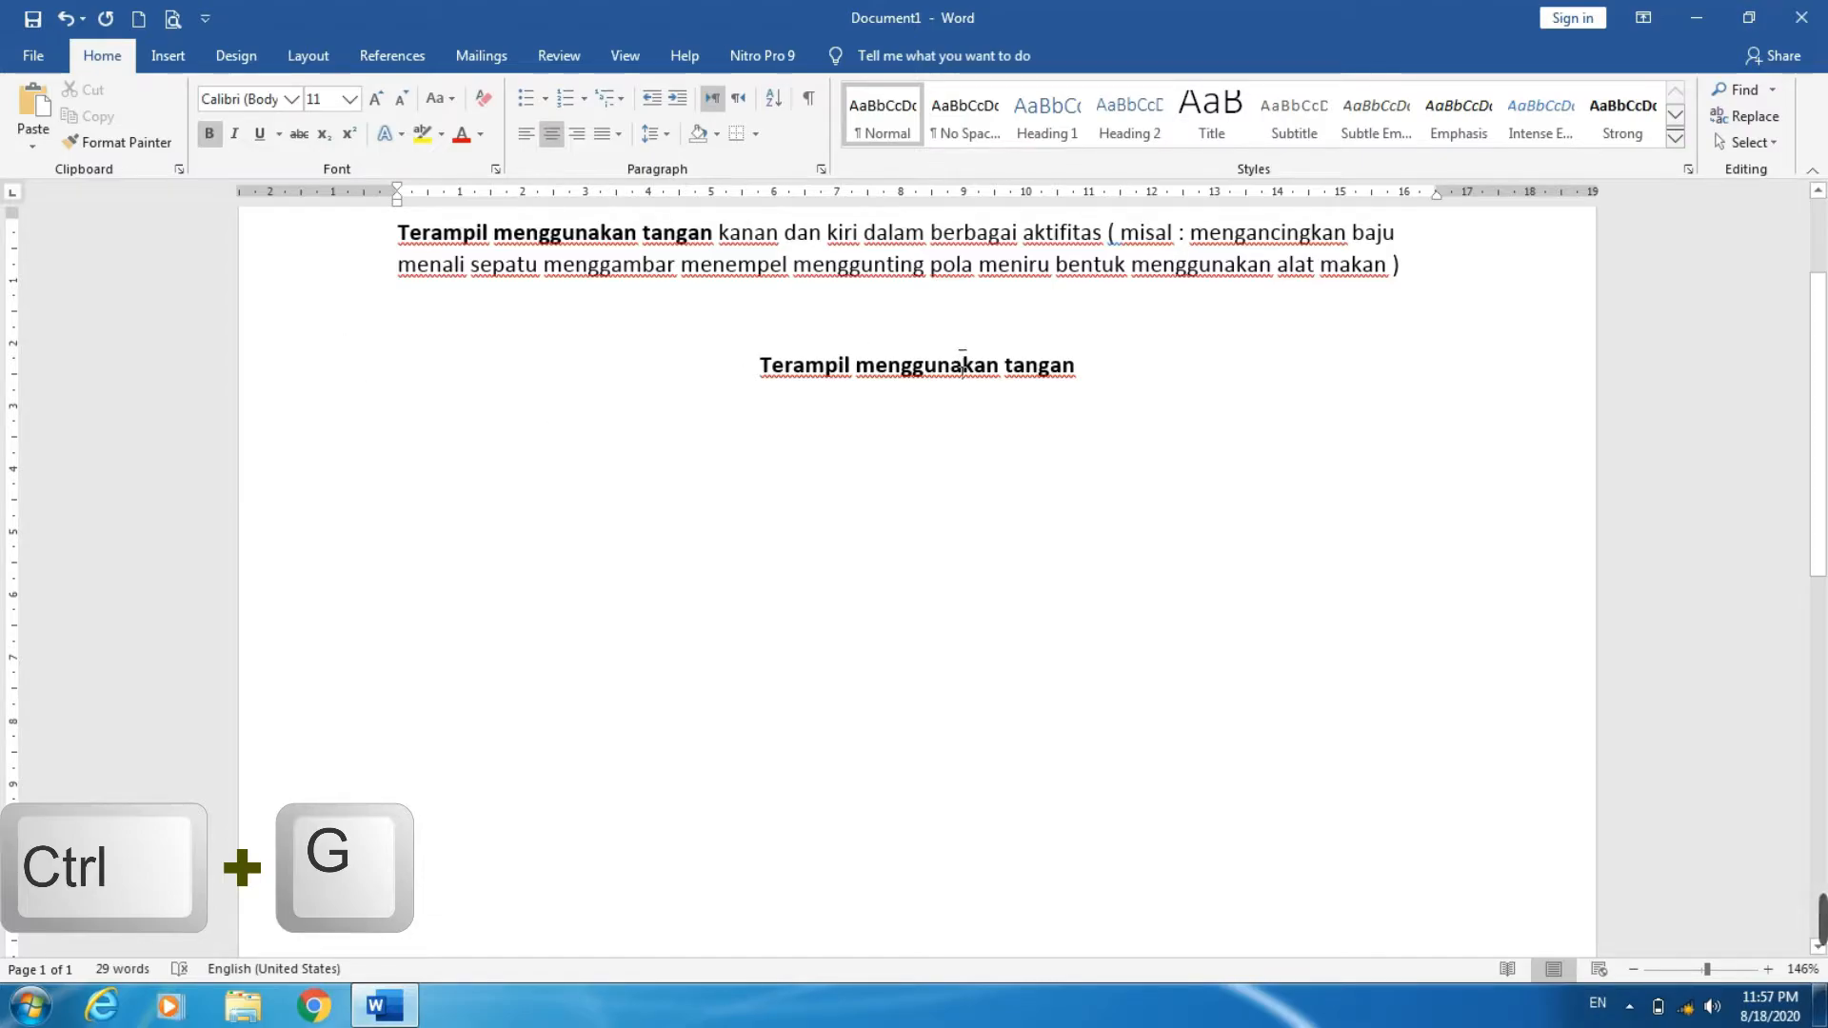
pyautogui.keyDown('ctrl'); pyautogui.scroll(-1, 962, 359); pyautogui.keyUp('ctrl')
pyautogui.scroll(-11, 961, 359)
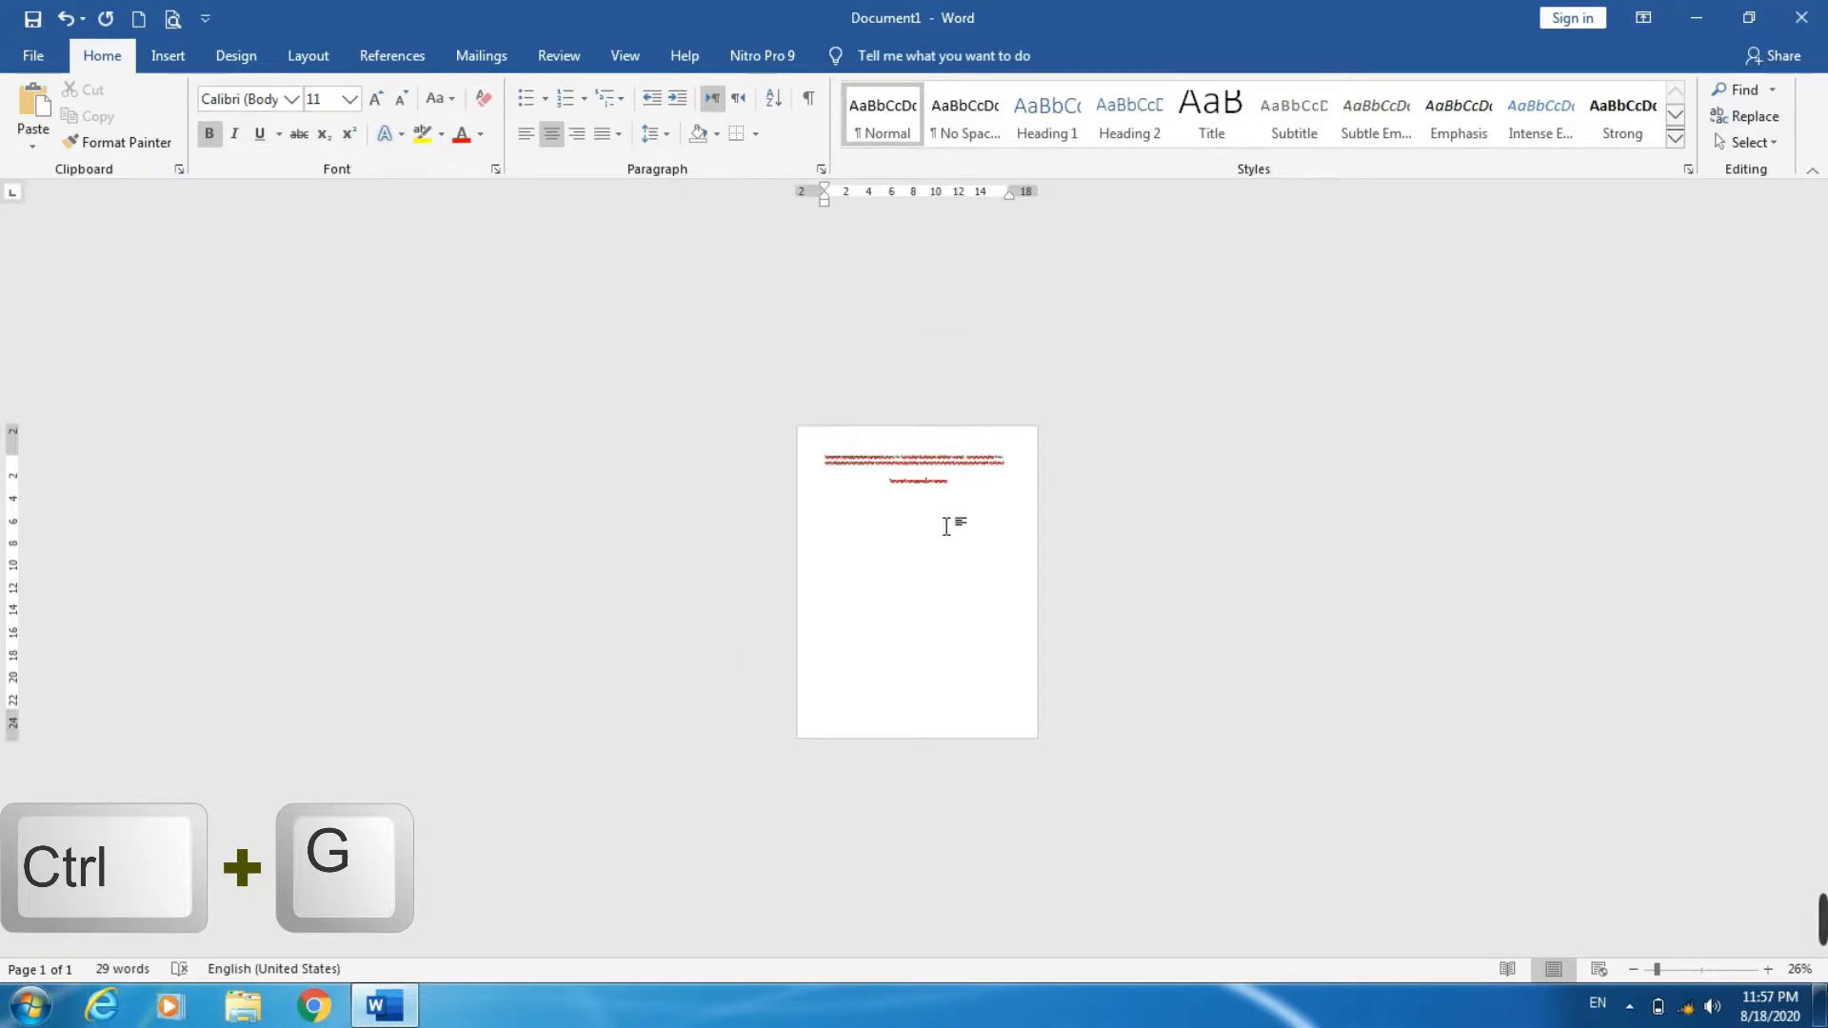
pyautogui.keyDown('ctrl'); pyautogui.scroll(8, 947, 526); pyautogui.keyUp('ctrl')
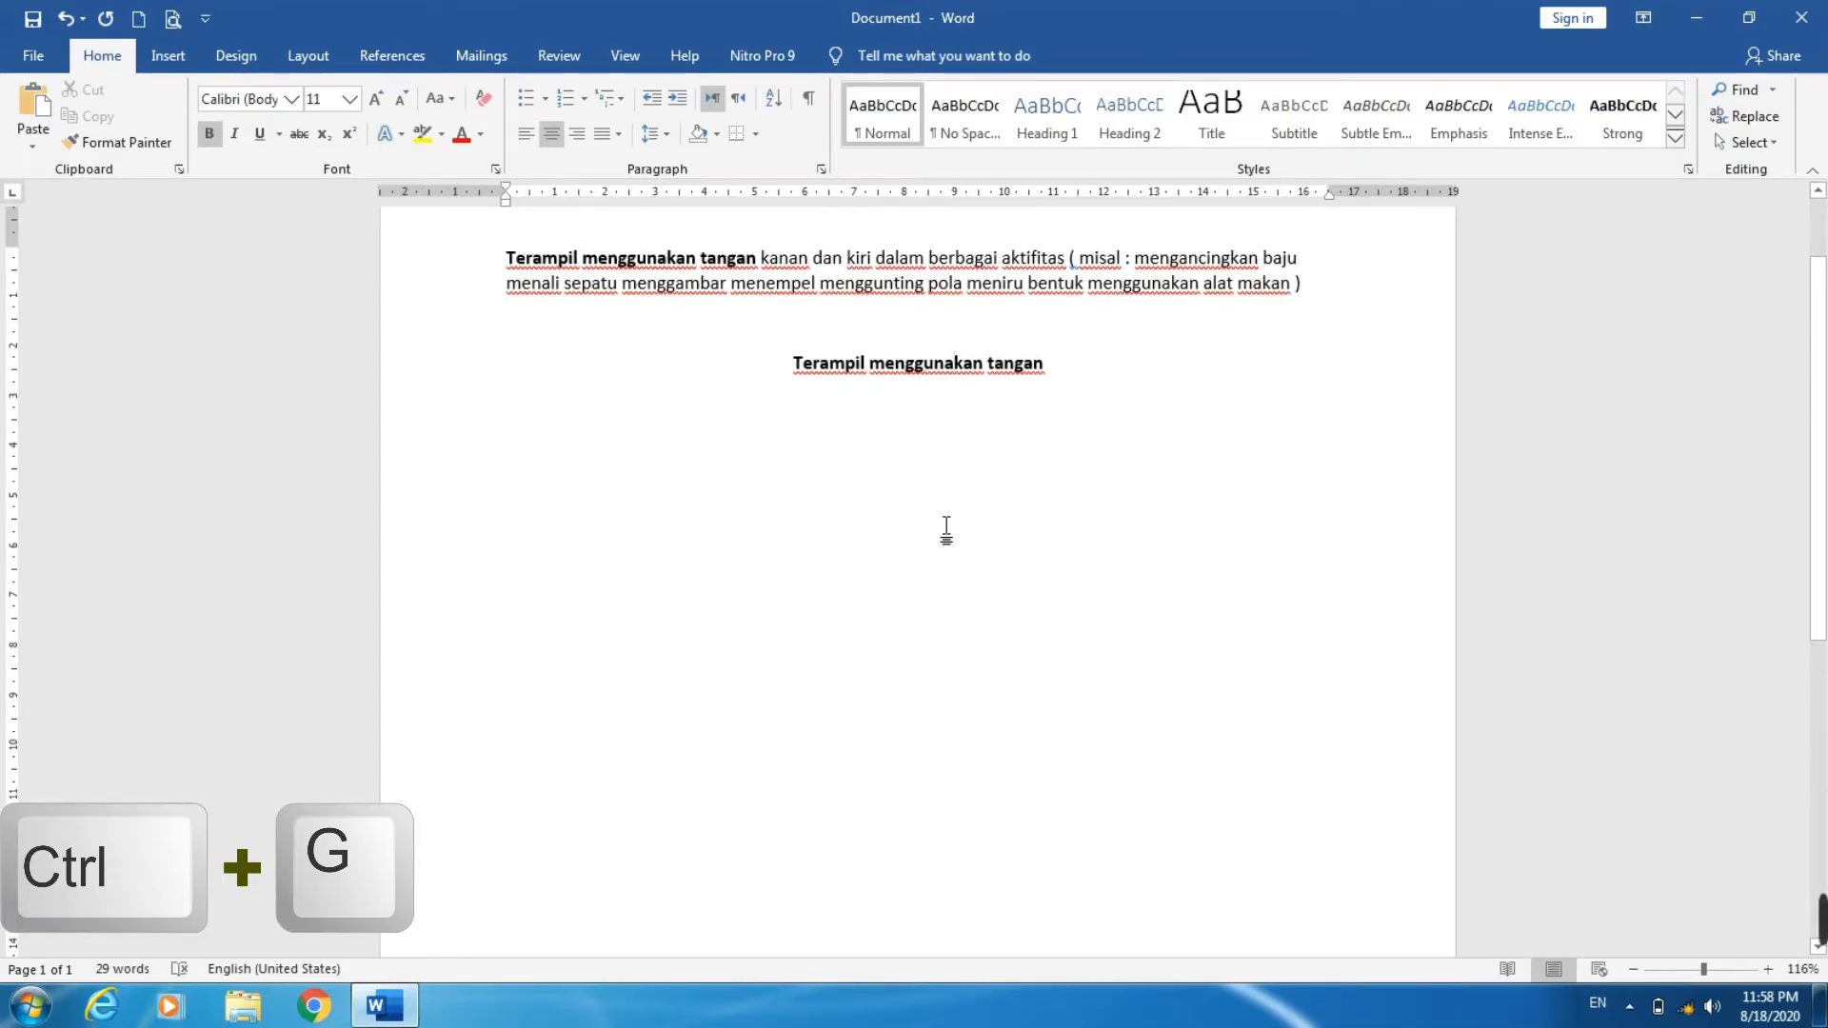
pyautogui.hotkey('ctrl', 'g')
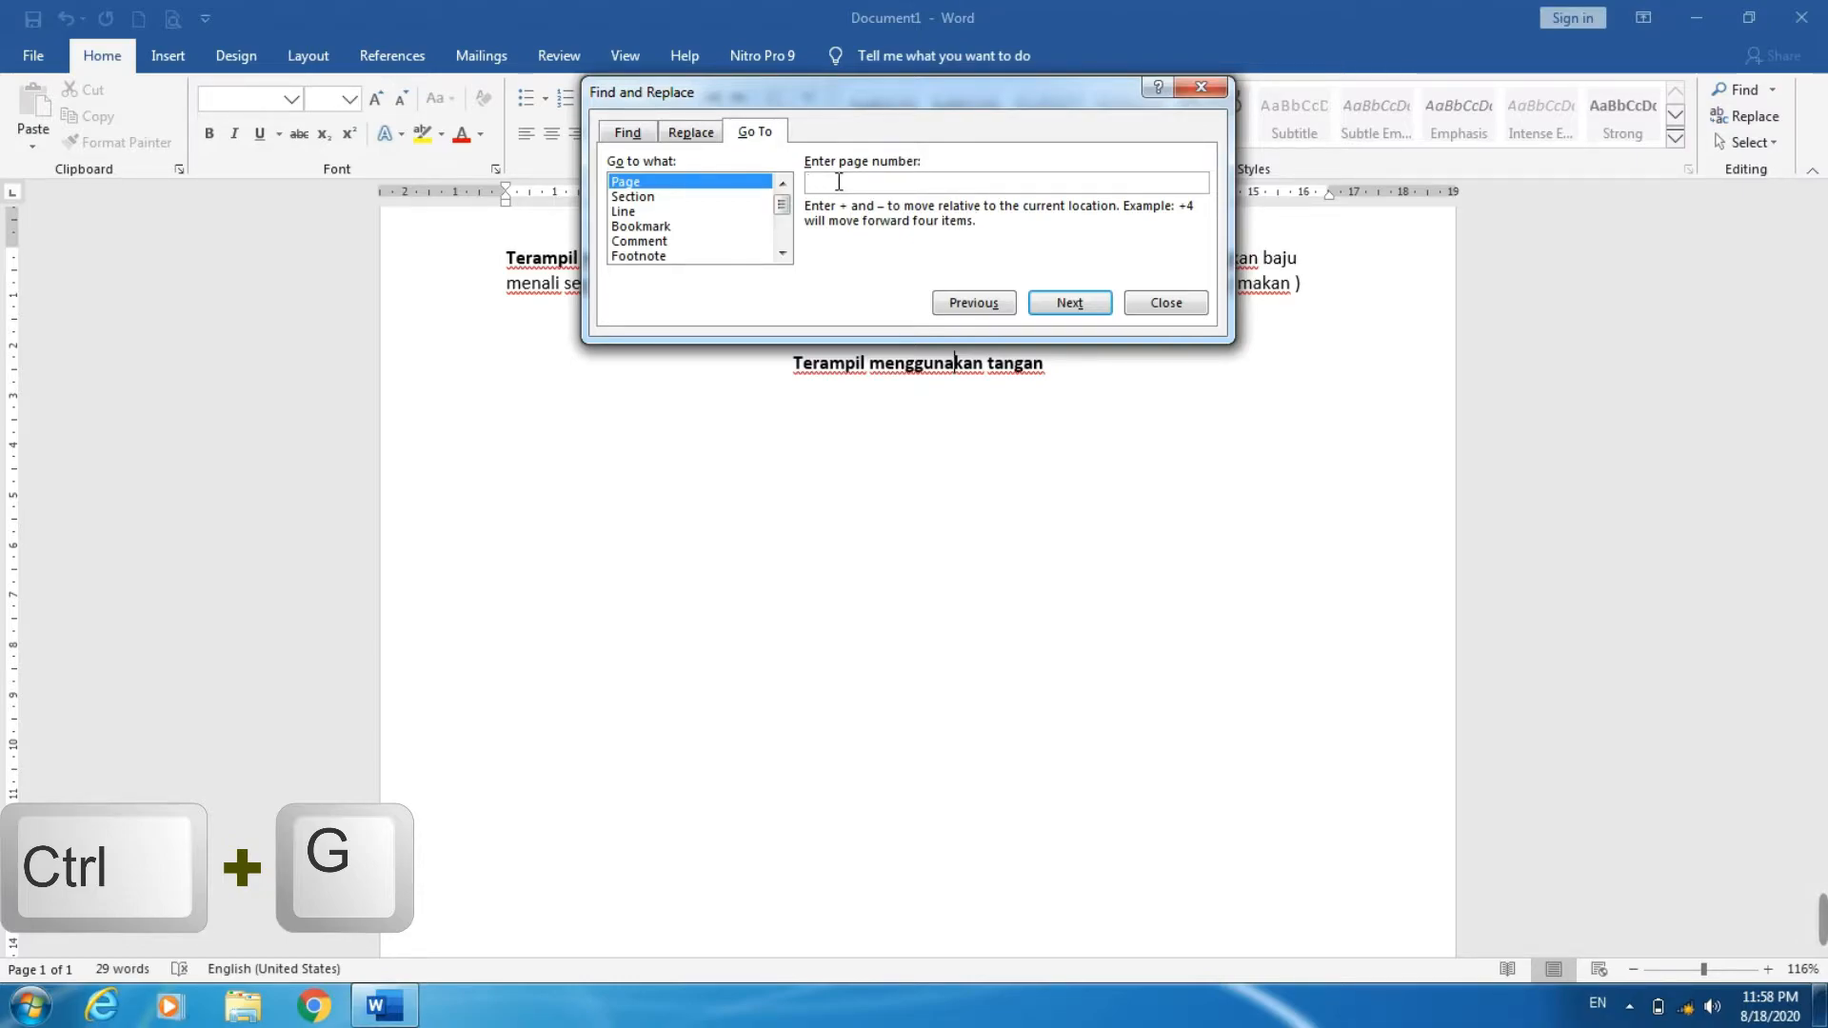
pyautogui.write('1')
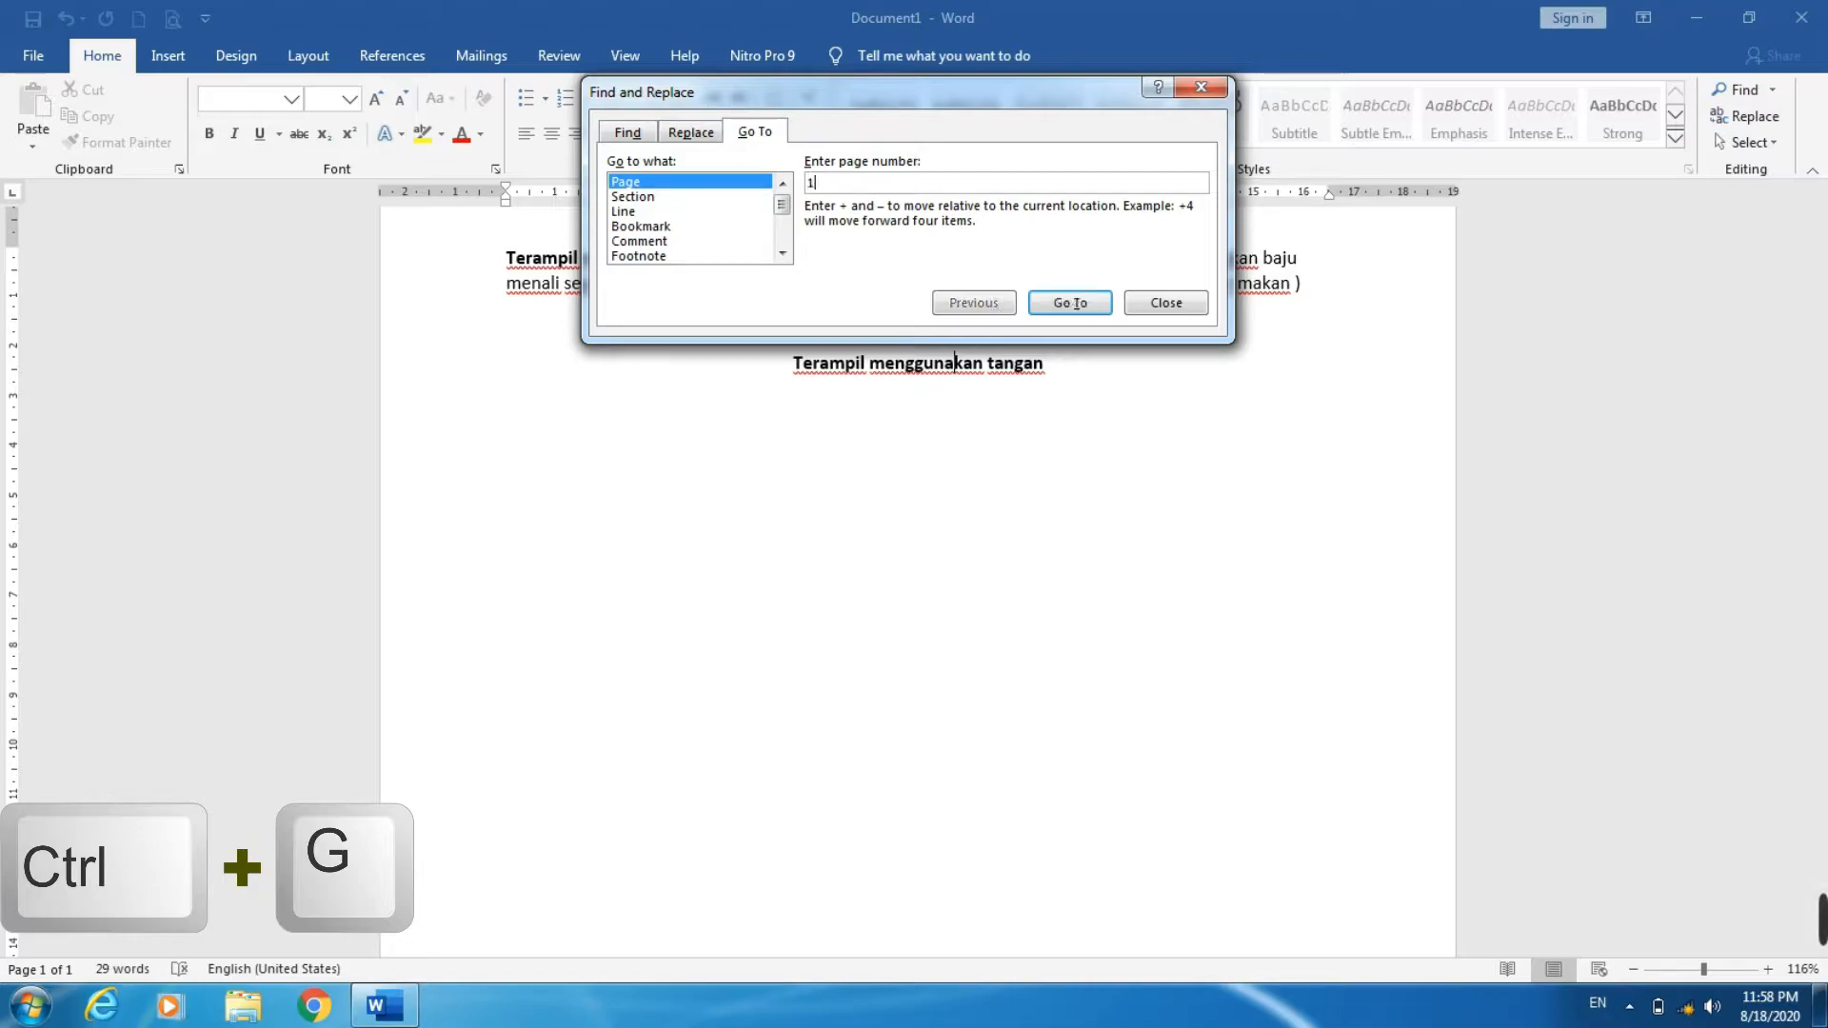
pyautogui.click(1093, 304)
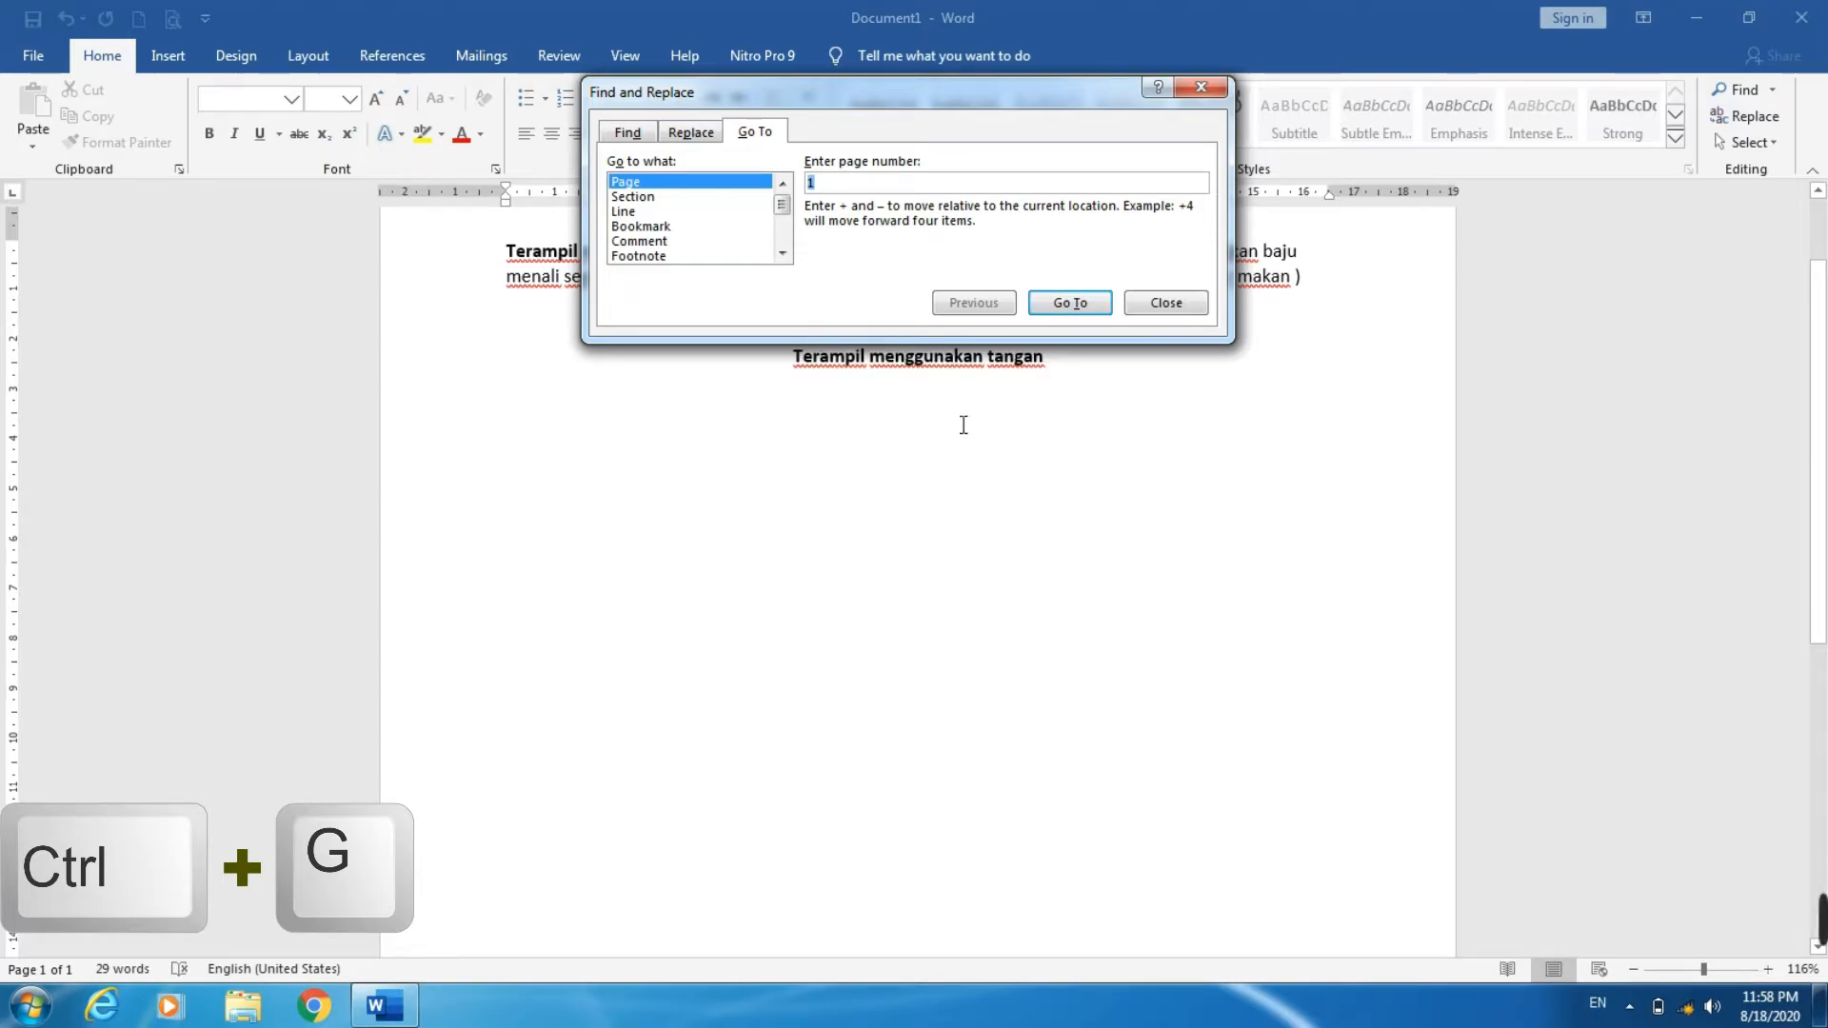
pyautogui.click(1199, 86)
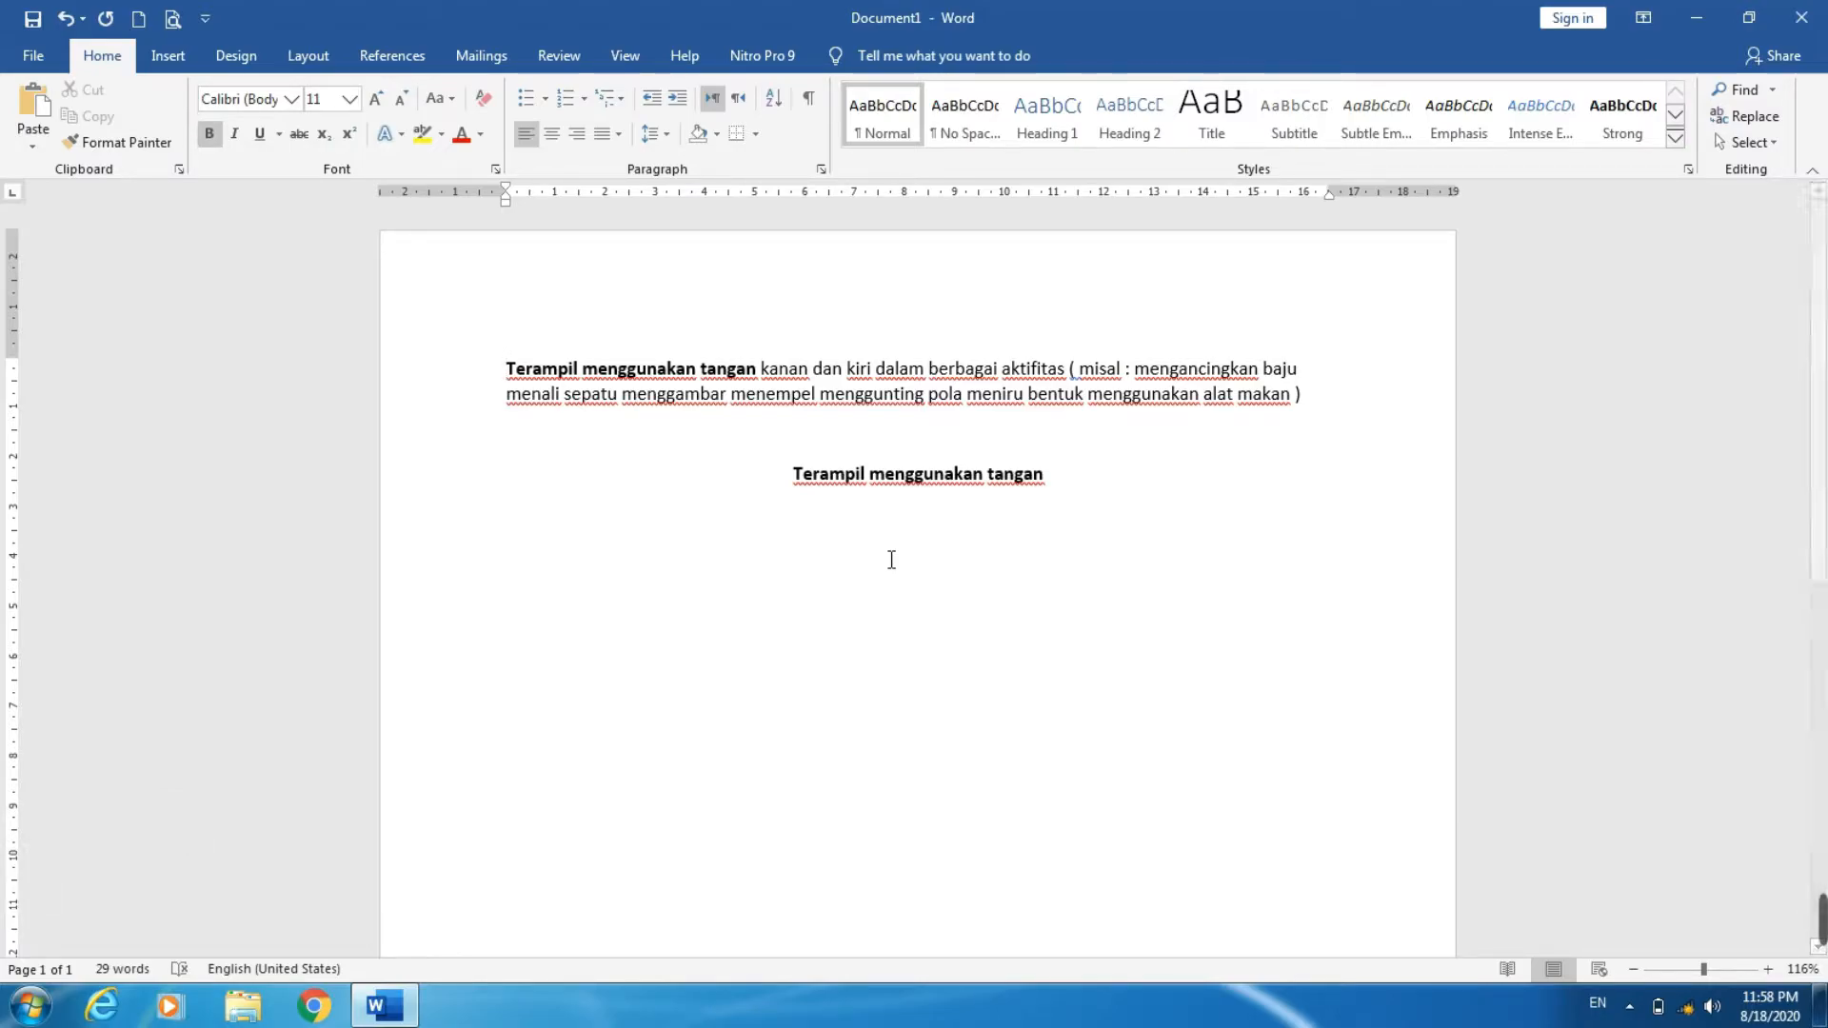
# - Replace all occurrences of "kiri" with "timur" in the document
pyautogui.hotkey('ctrl', 'h')
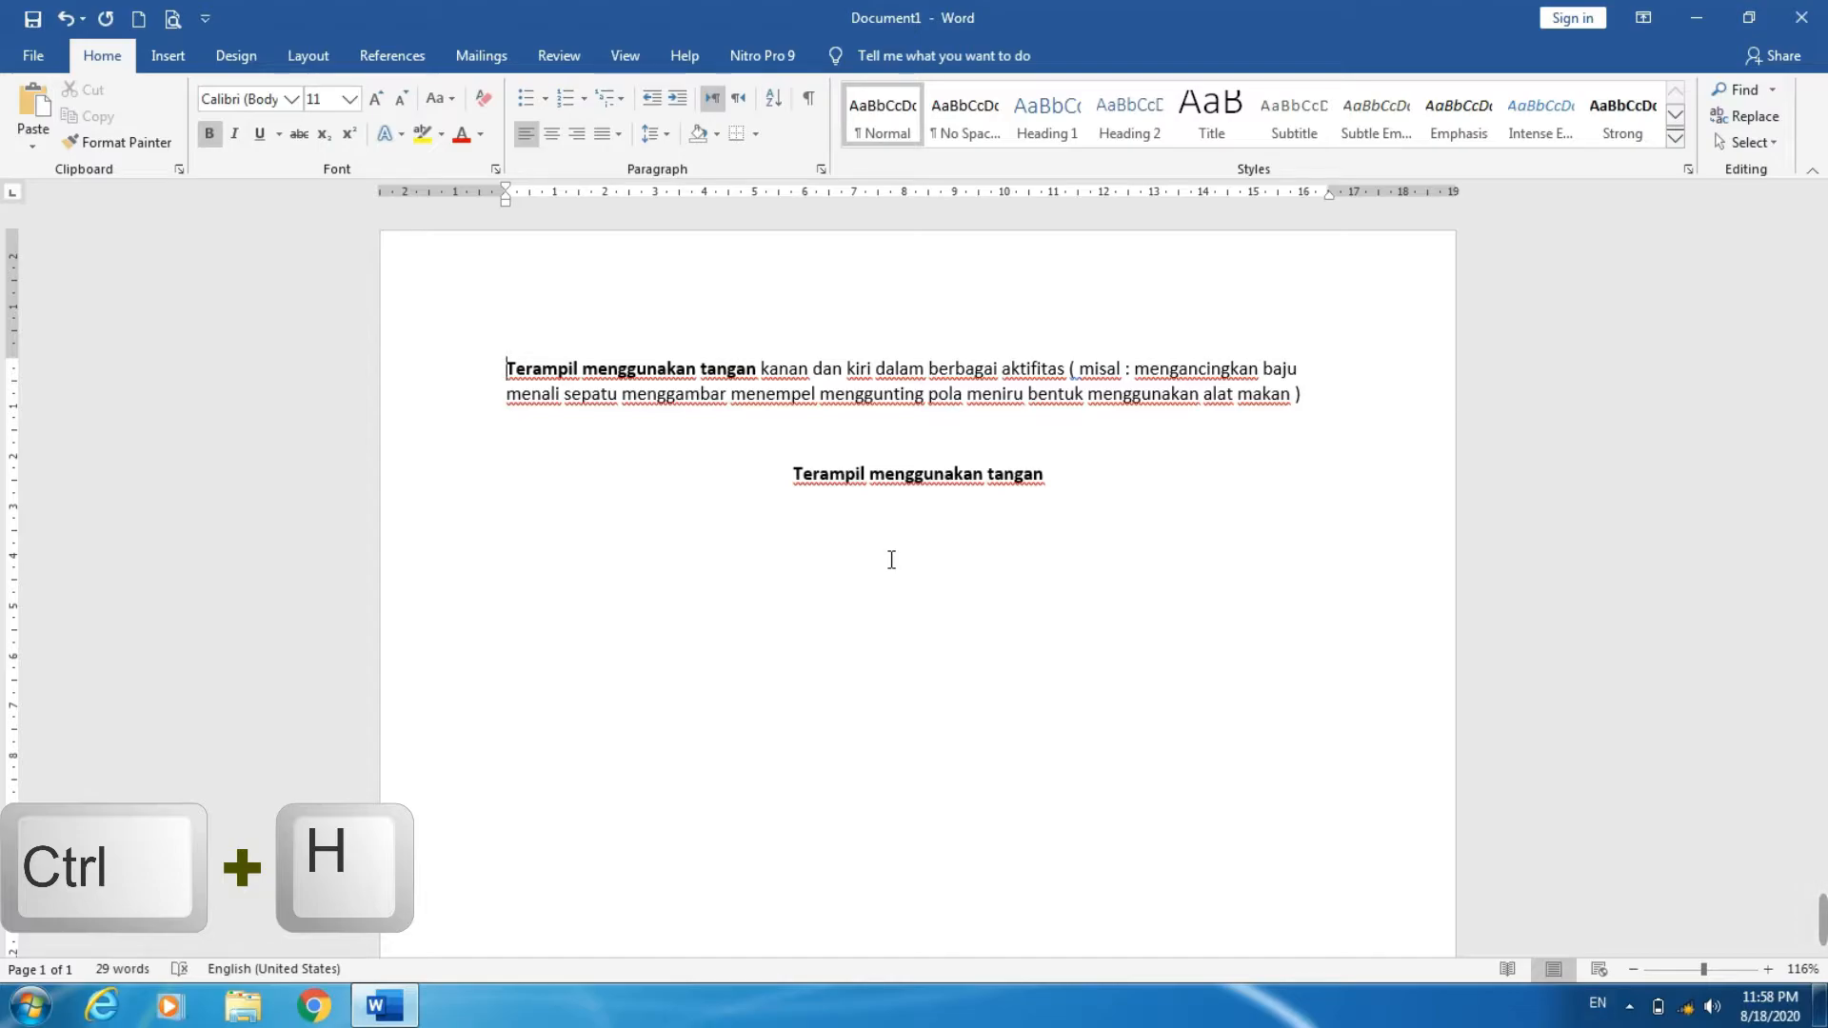
pyautogui.hotkey('ctrl', 'h')
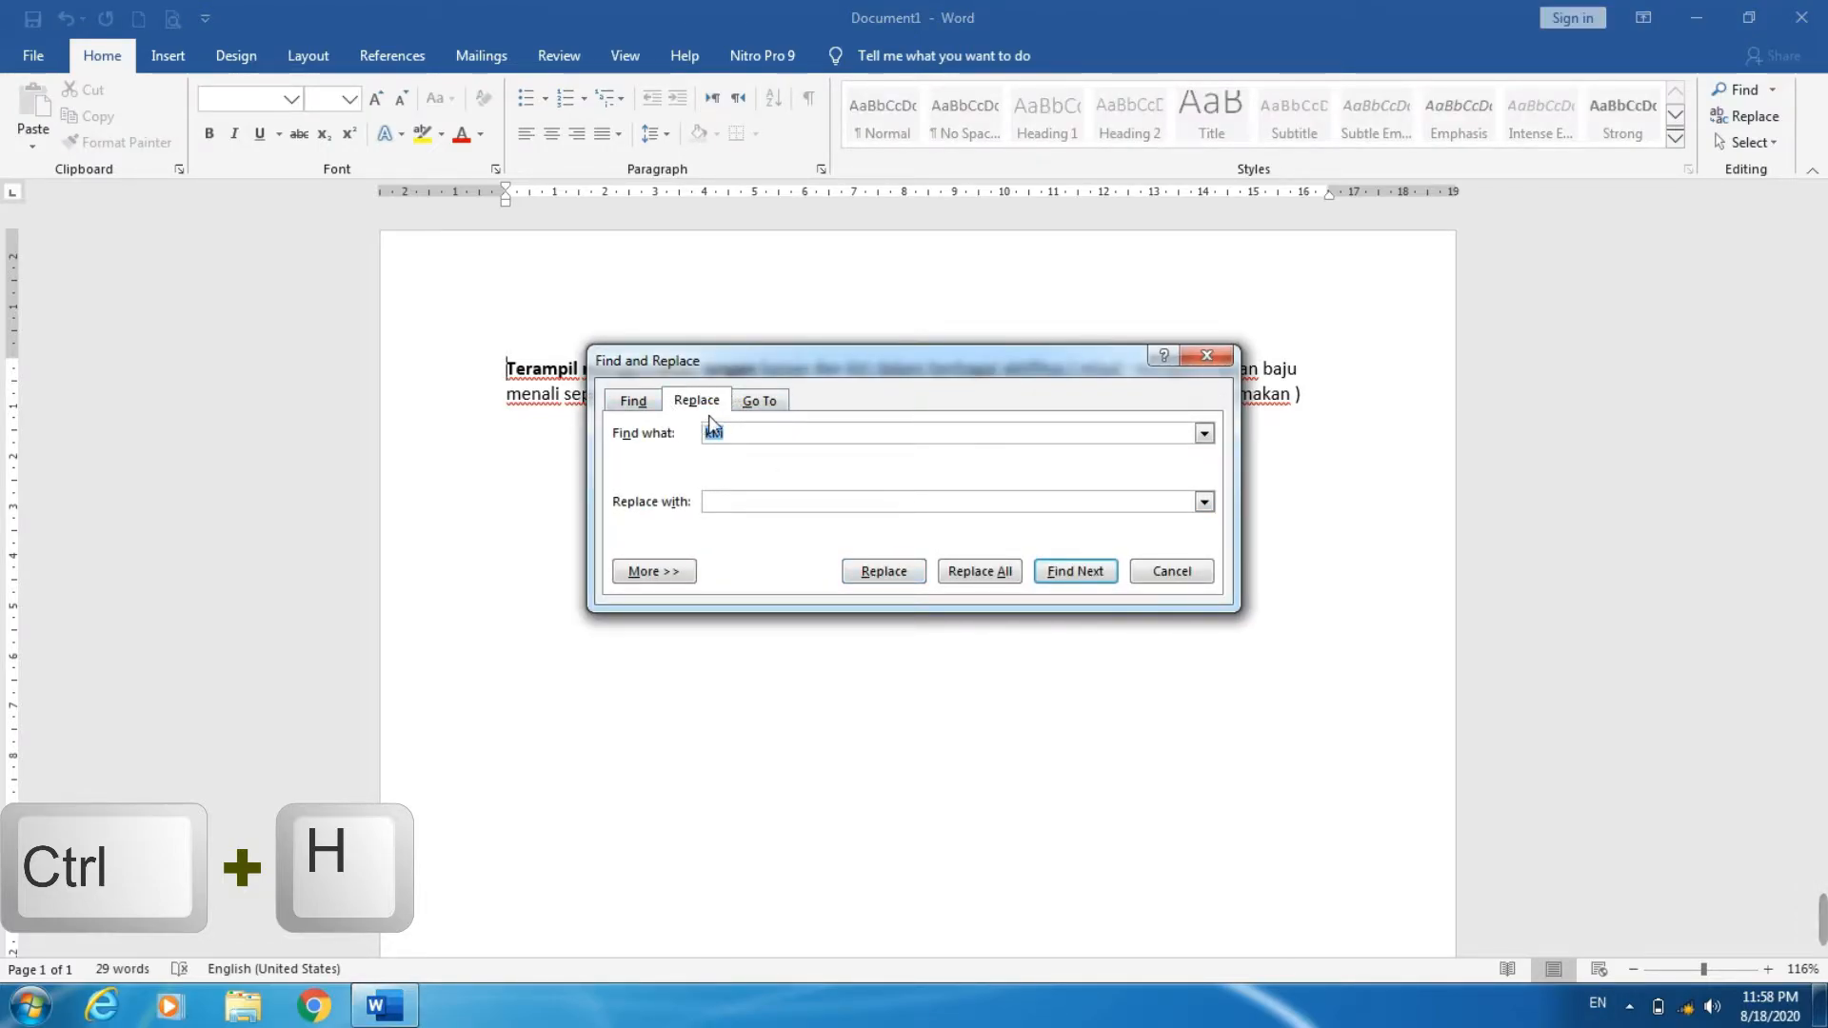
pyautogui.click(760, 433)
pyautogui.moveTo(815, 360); pyautogui.dragTo(794, 607)
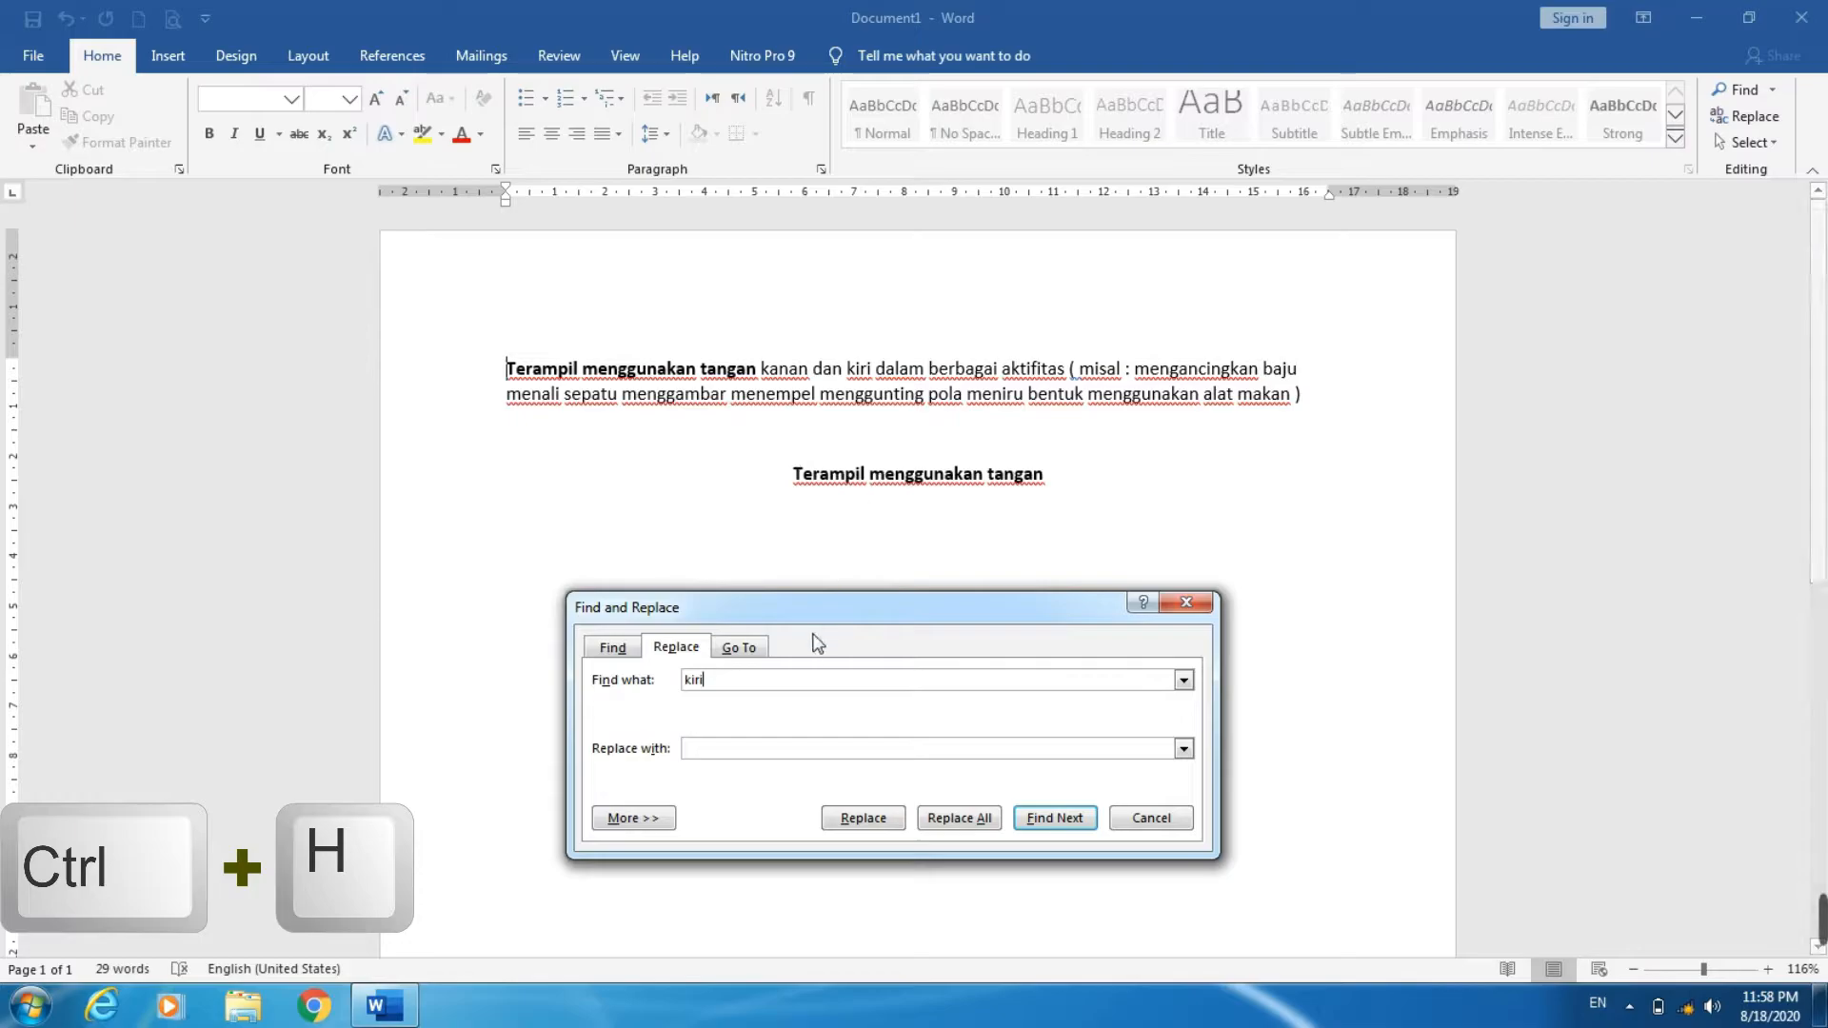
pyautogui.doubleClick(692, 680)
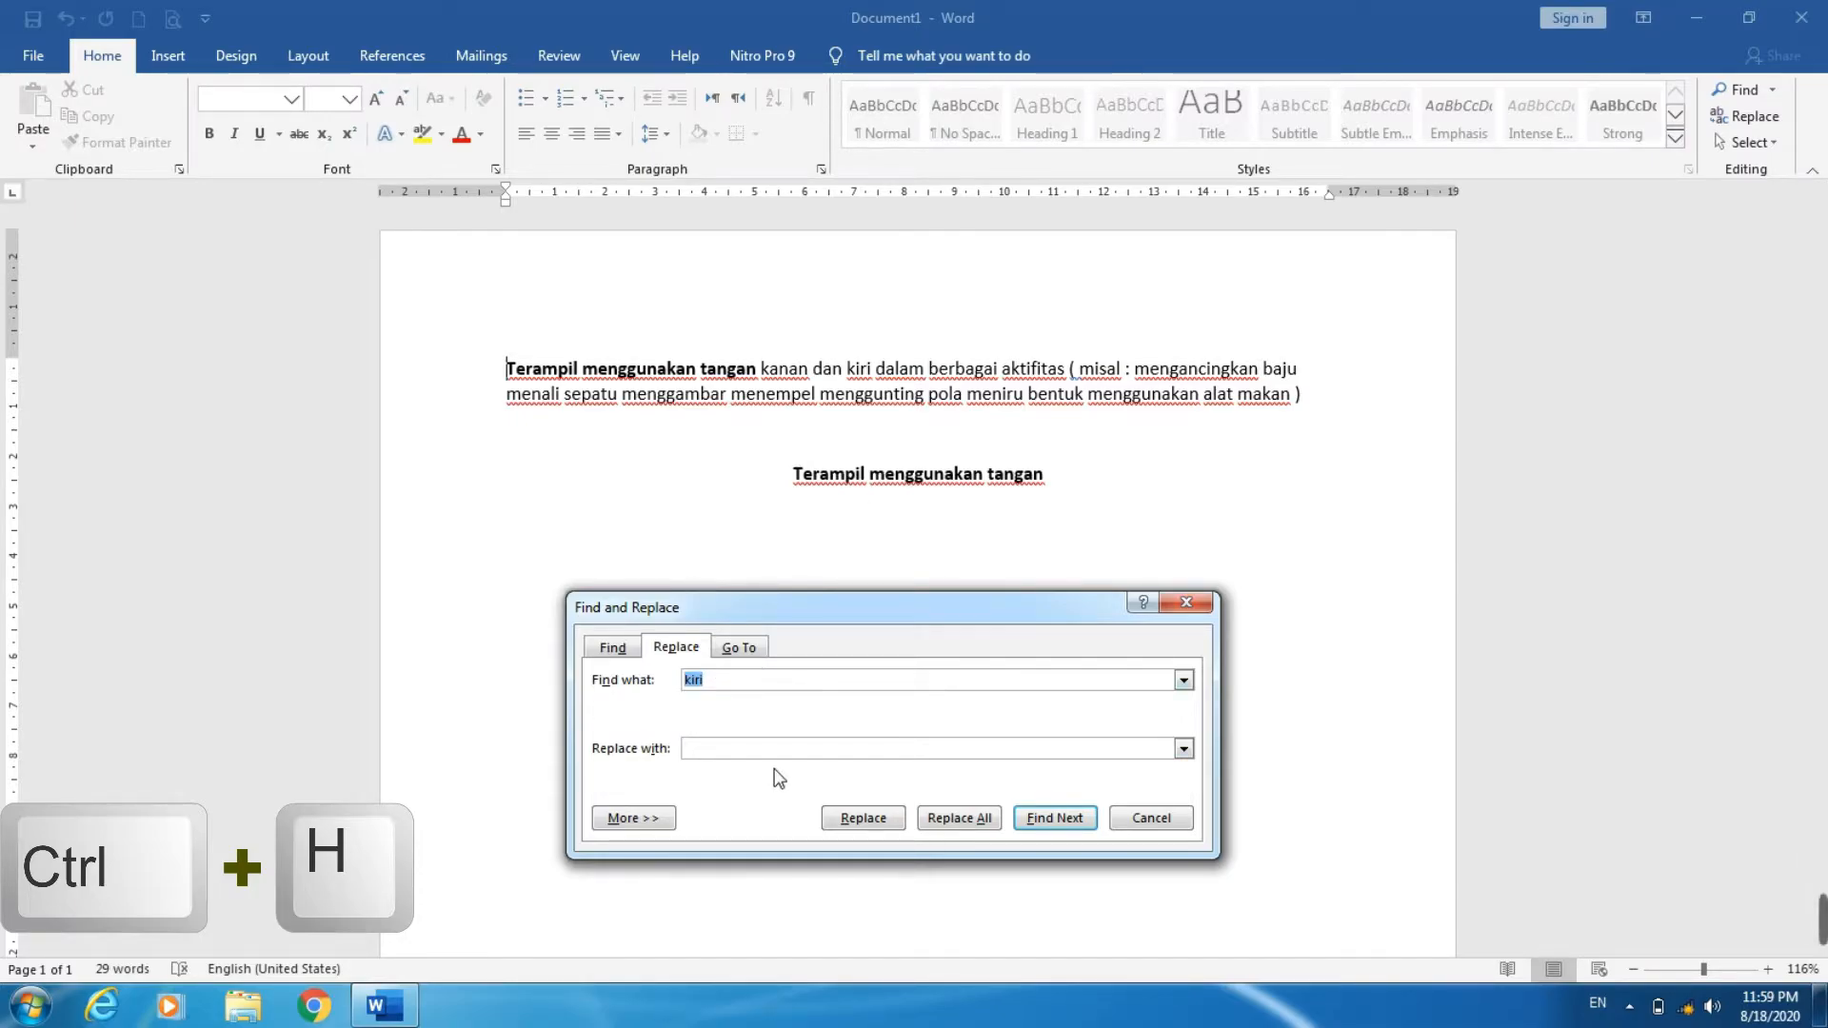
pyautogui.write('k')
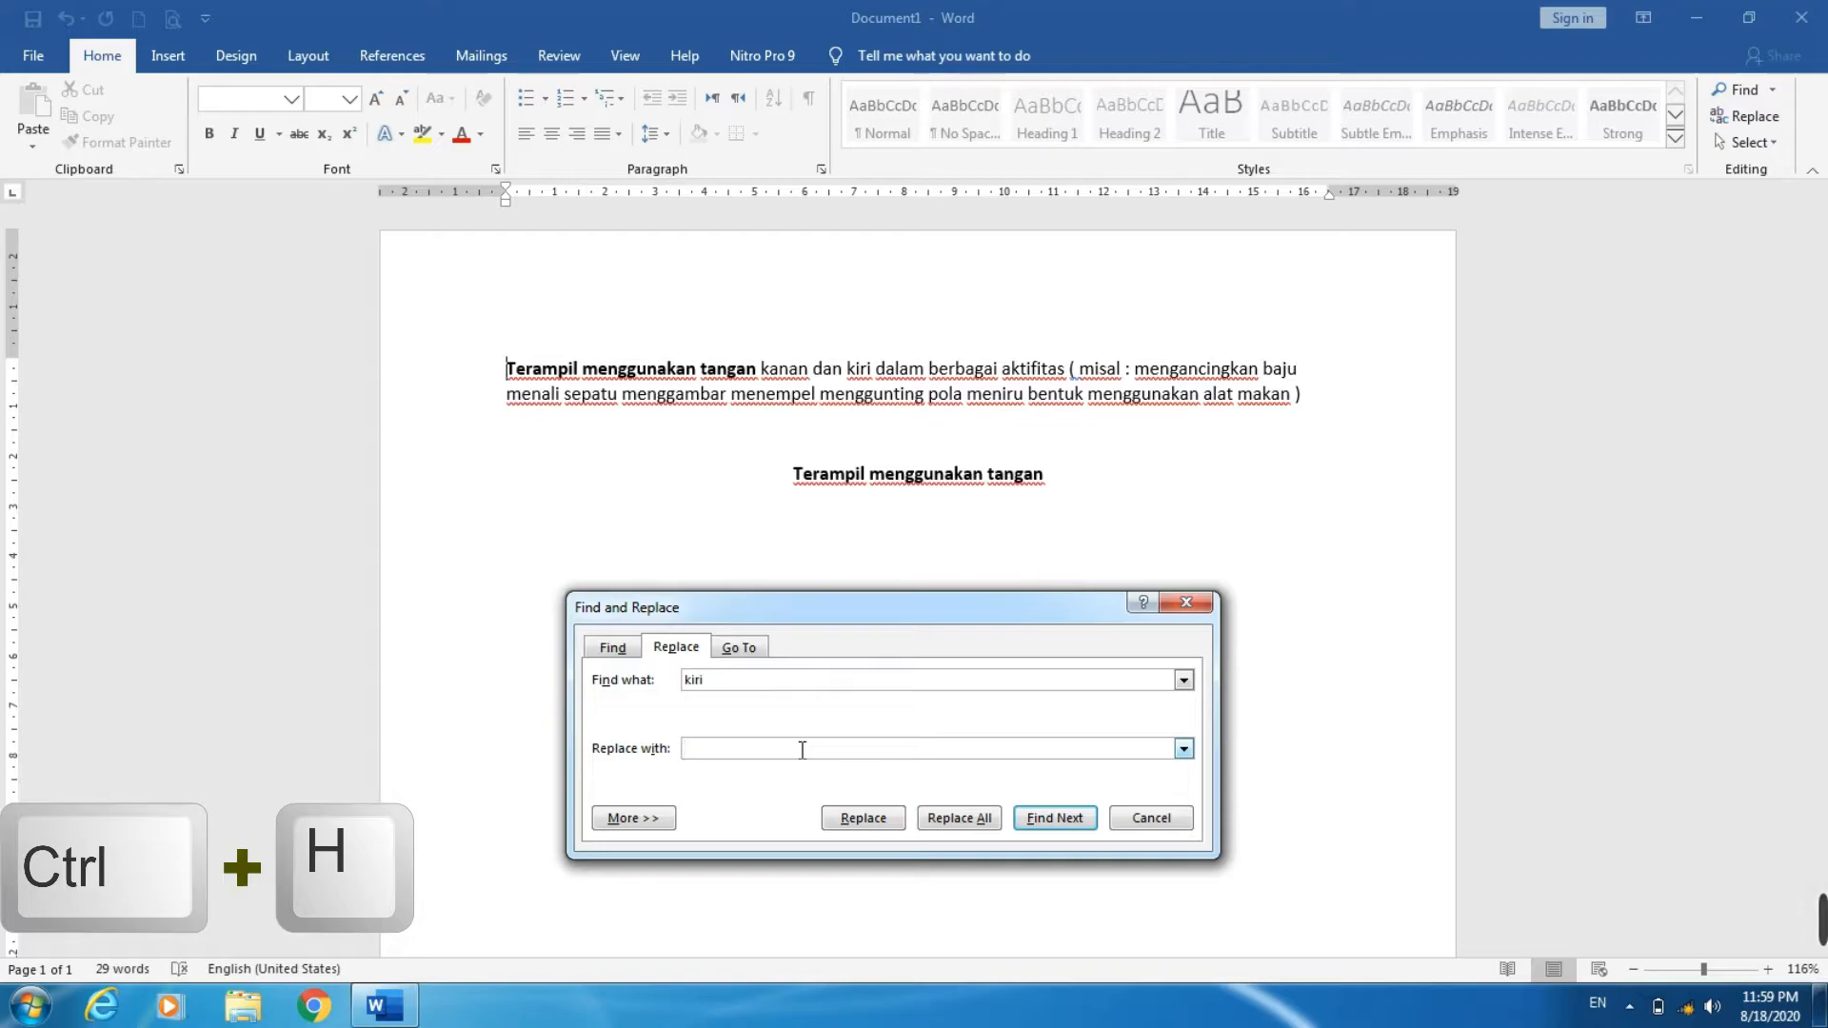
pyautogui.write('timur')
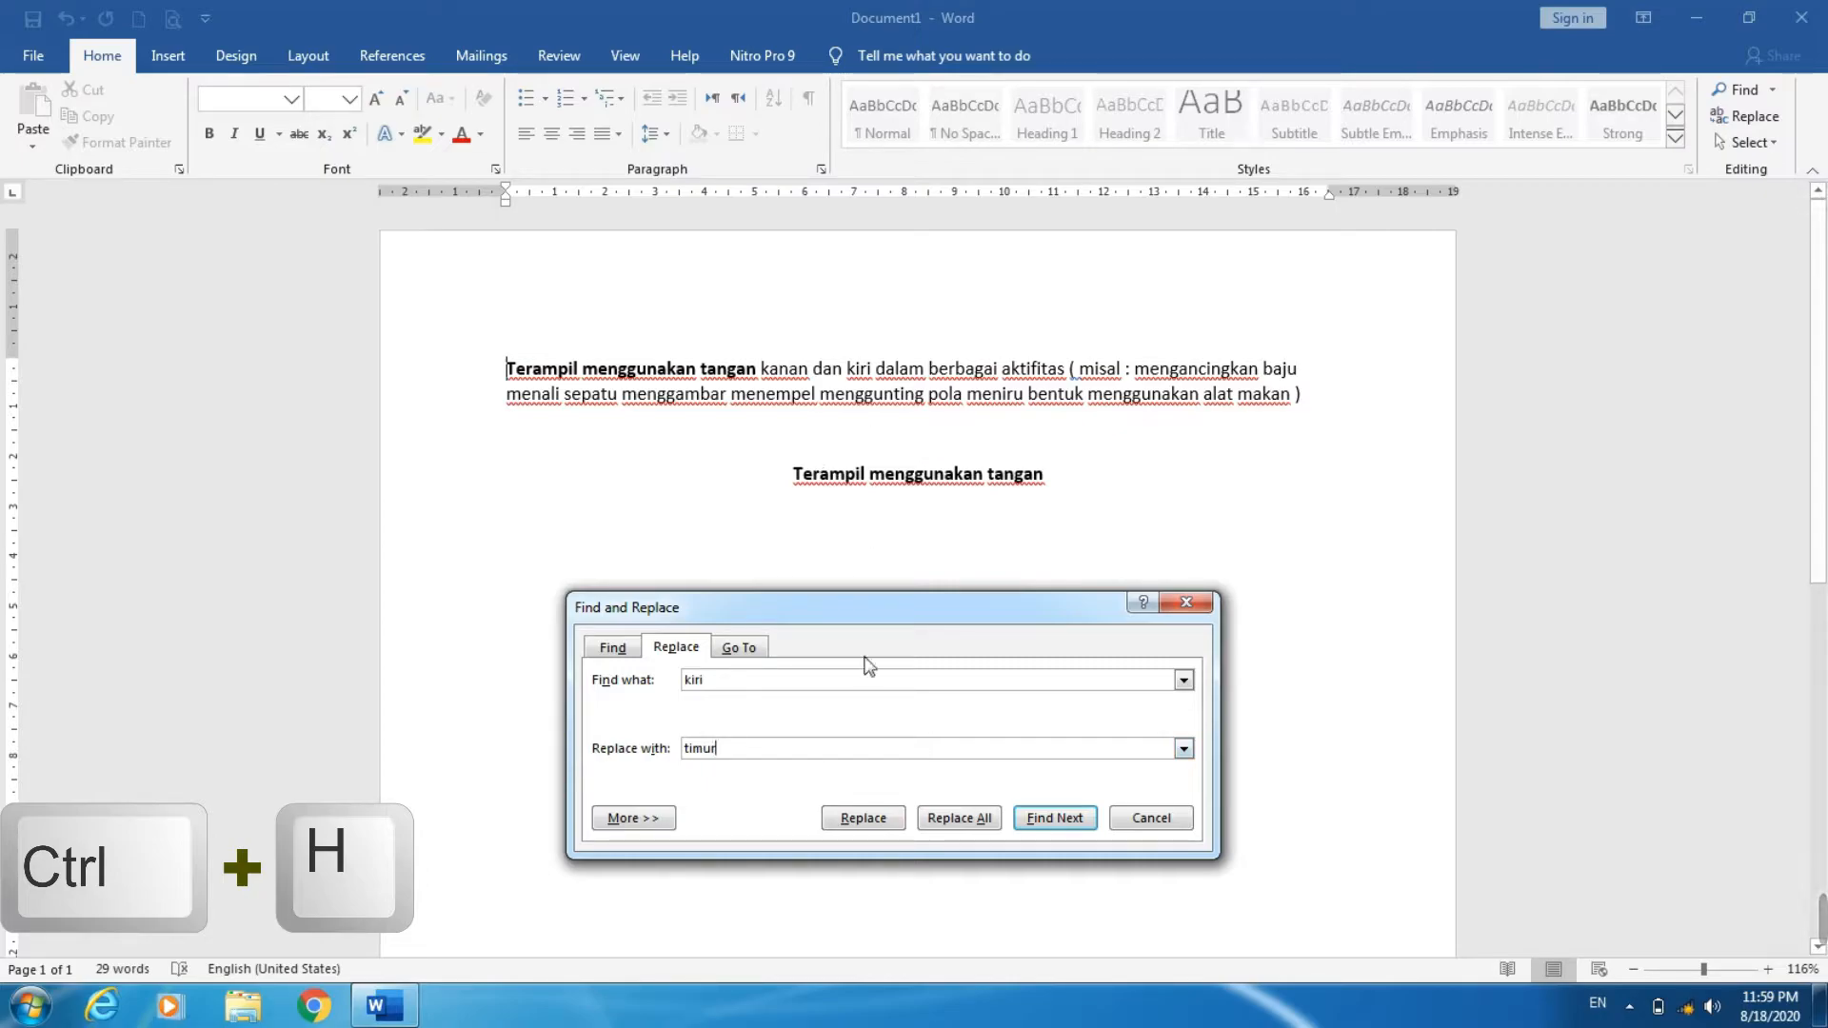
pyautogui.click(956, 821)
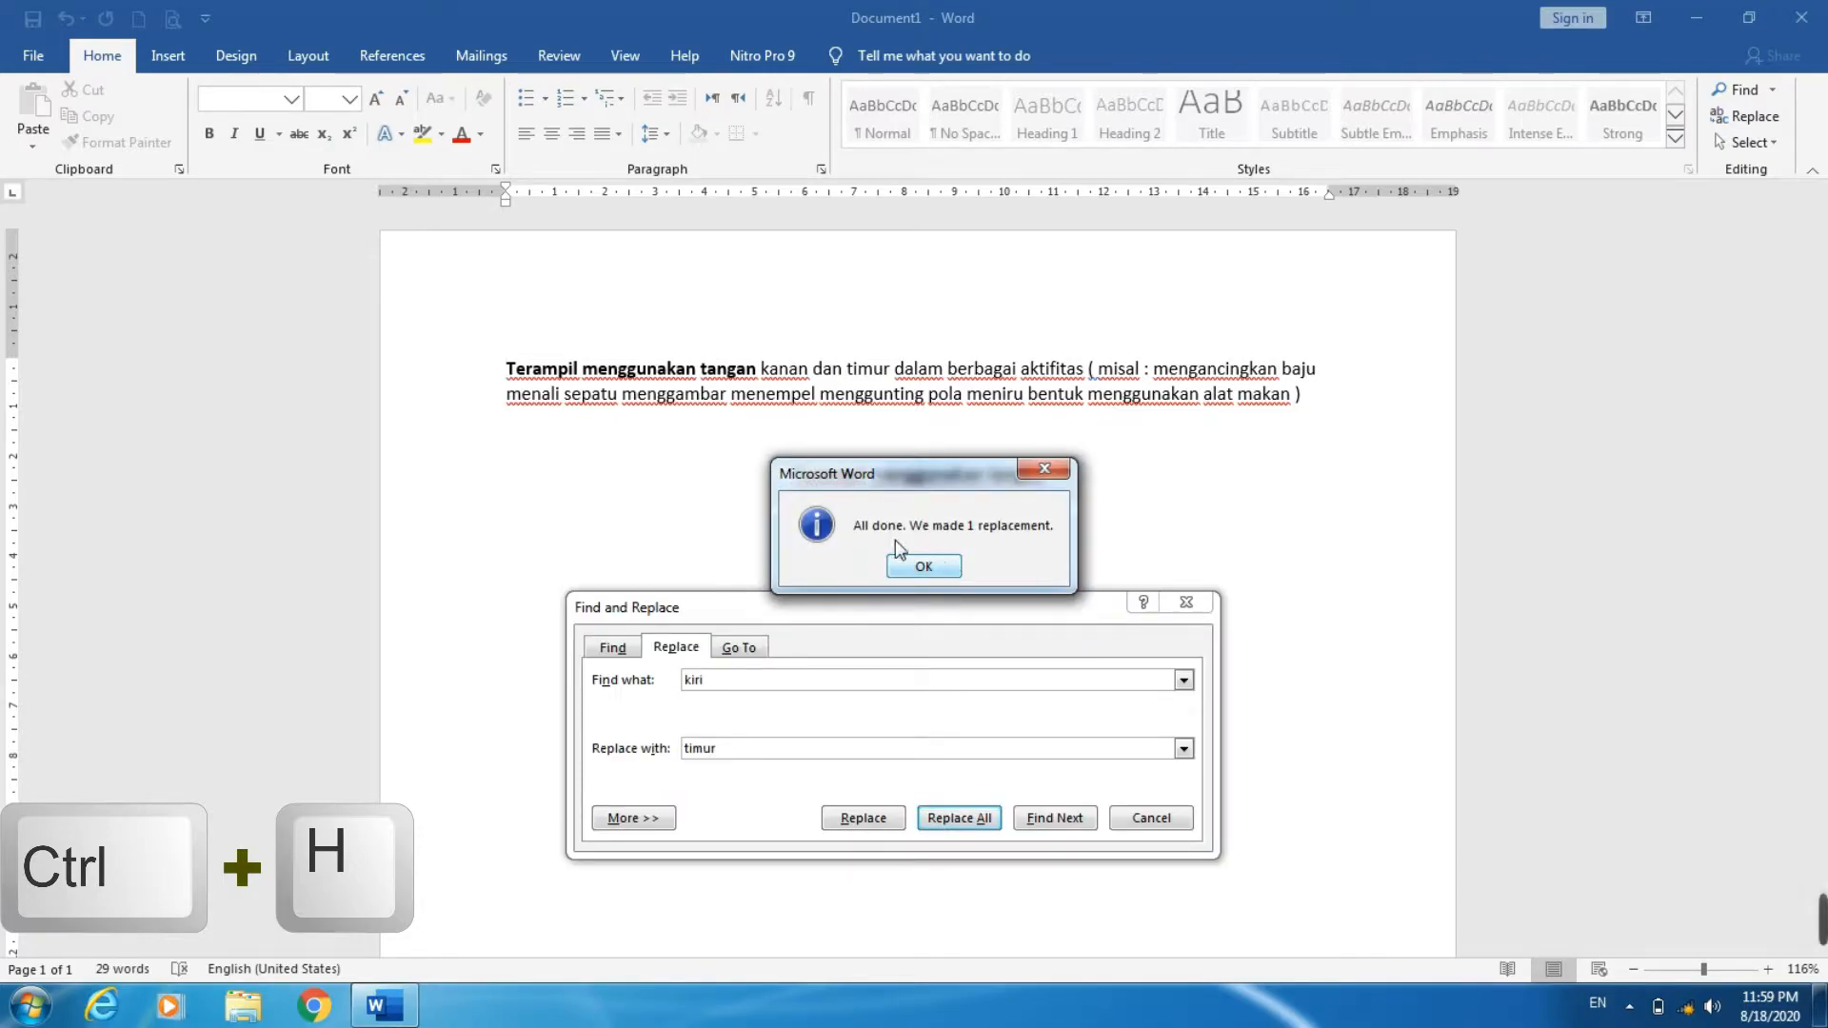
pyautogui.click(952, 569)
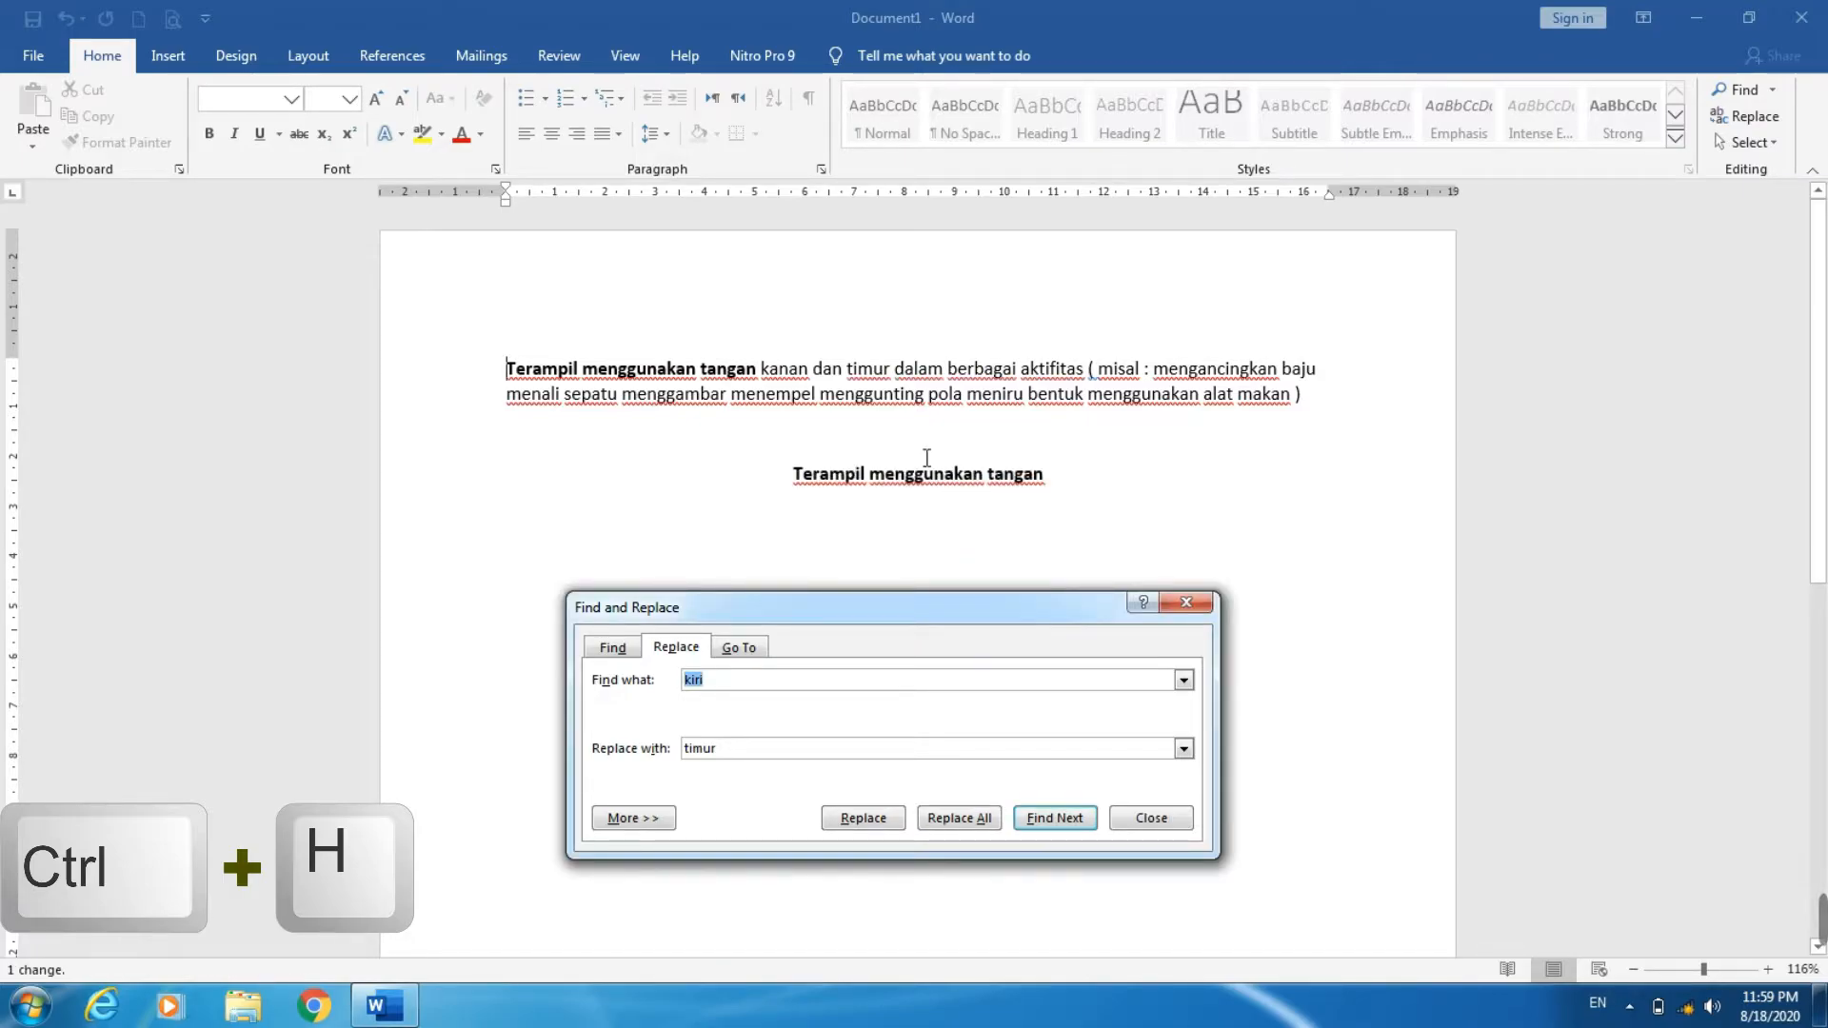
# - Select the words "dan timur" in the paragraph's first line and close the Find and Replace dialog
pyautogui.click(853, 367)
pyautogui.moveTo(846, 368); pyautogui.dragTo(894, 367)
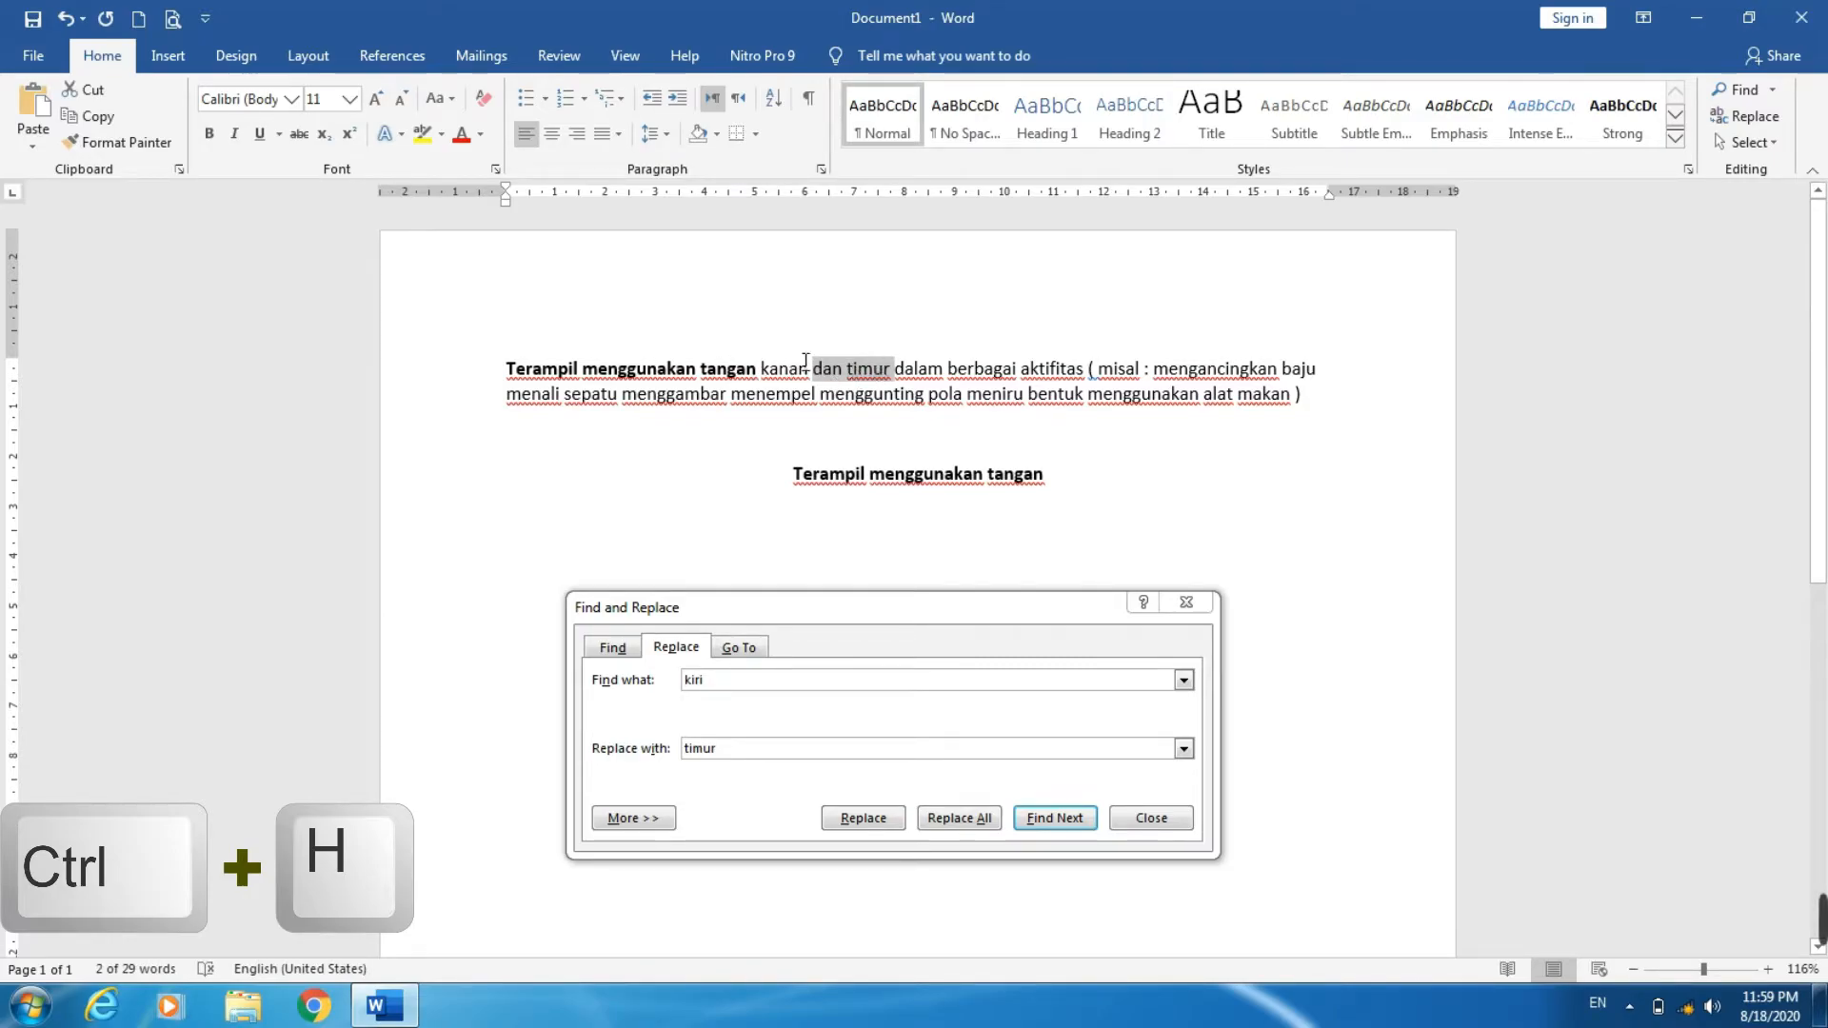
pyautogui.click(733, 679)
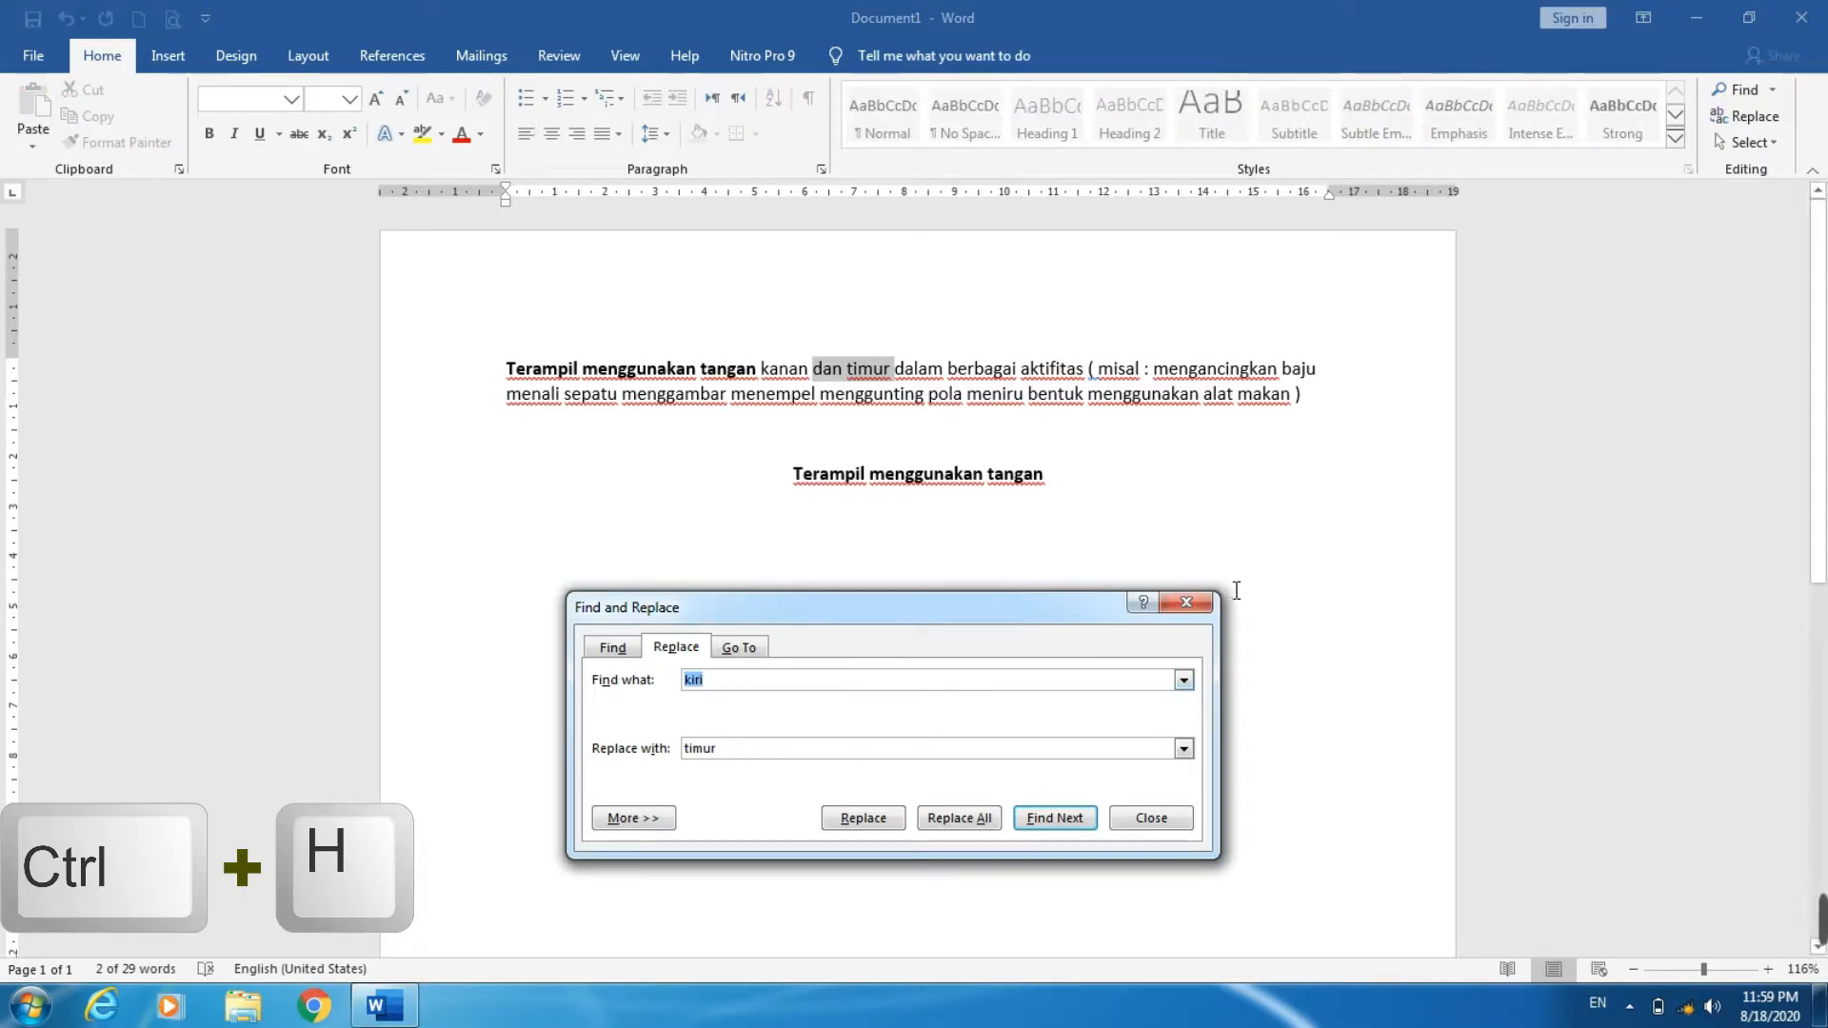
pyautogui.click(1204, 598)
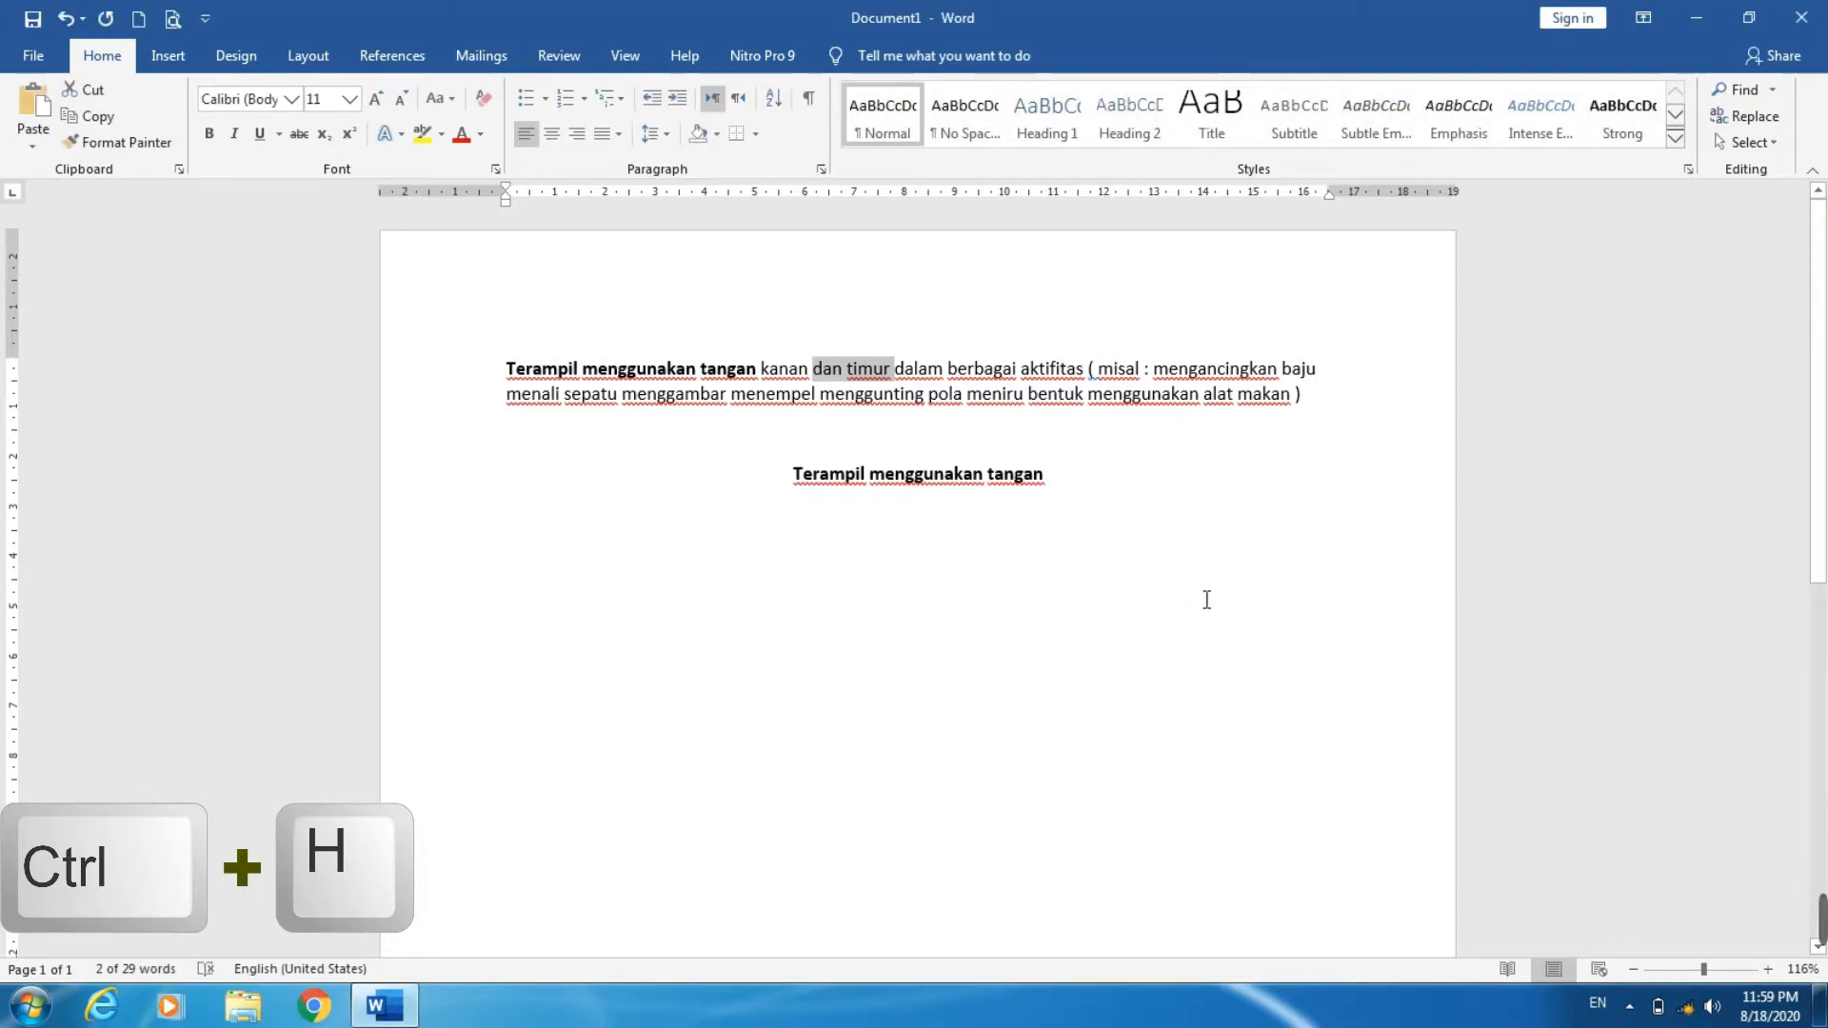
# - Replace all occurrences of "timur" with "kiri", including the rest of the document, and close the Find and Replace dialog
pyautogui.hotkey('ctrl', 'h')
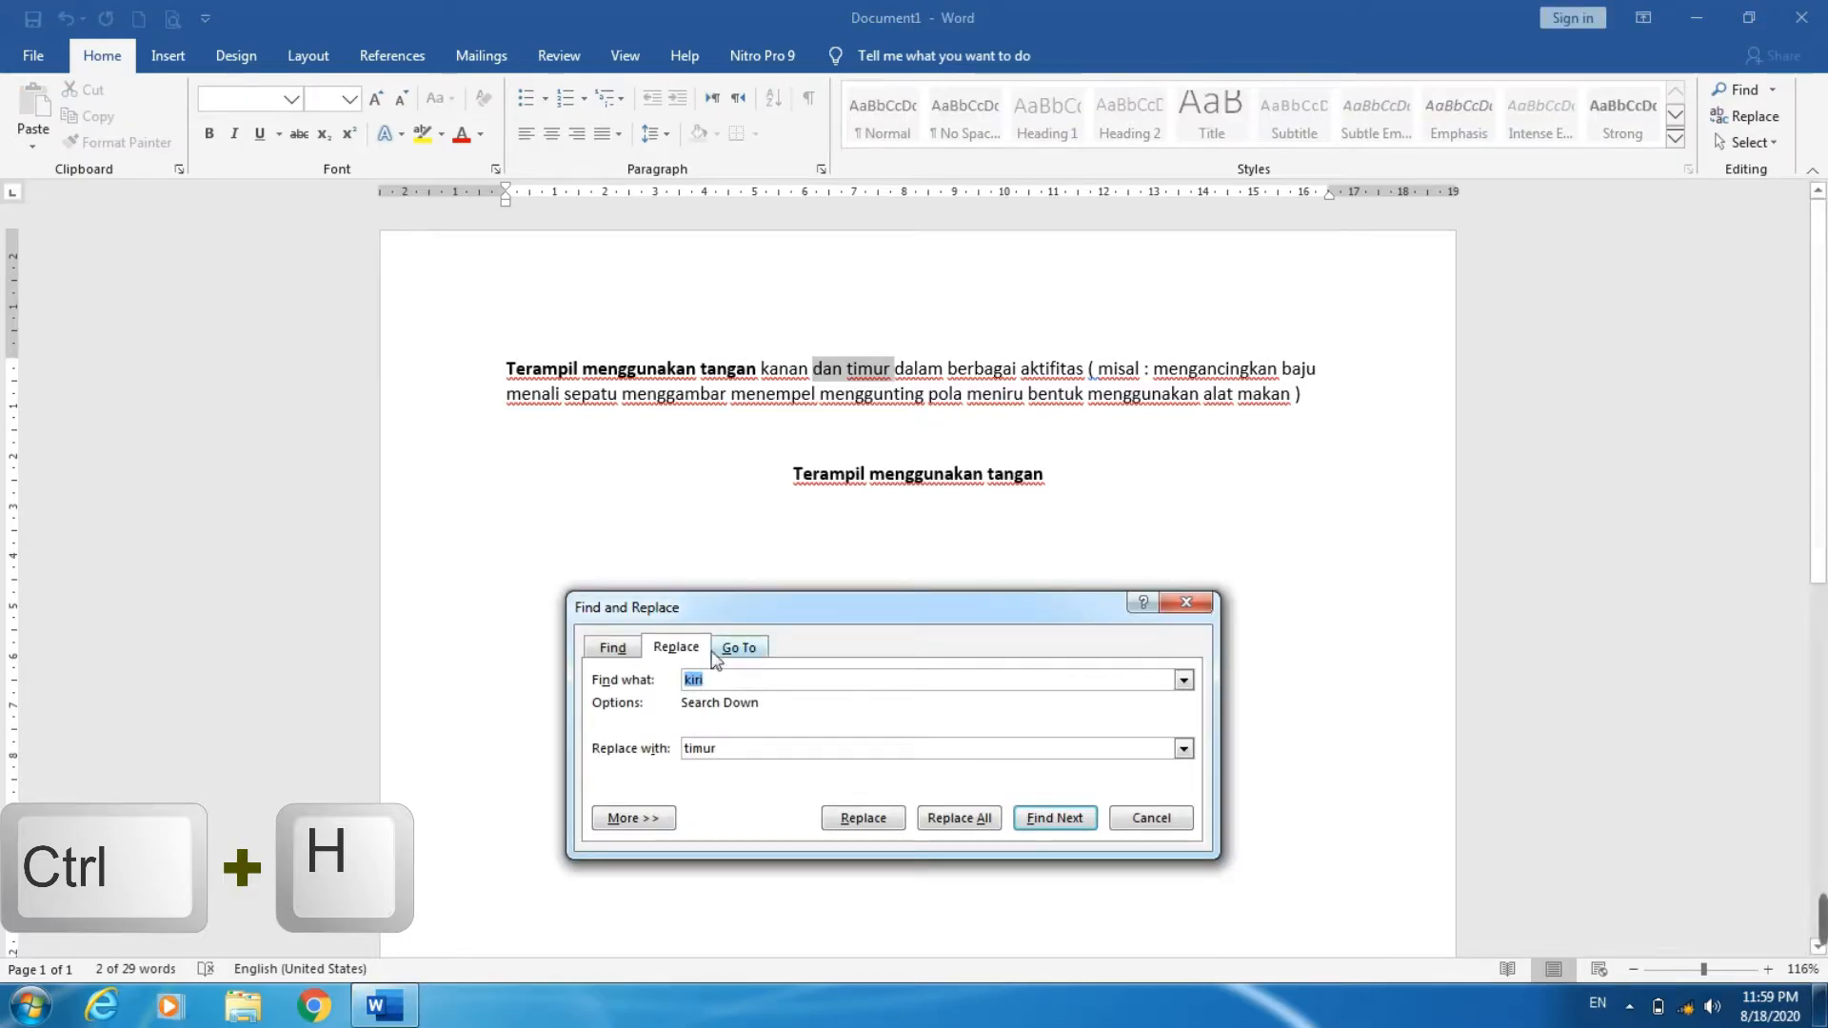
pyautogui.write('timu')
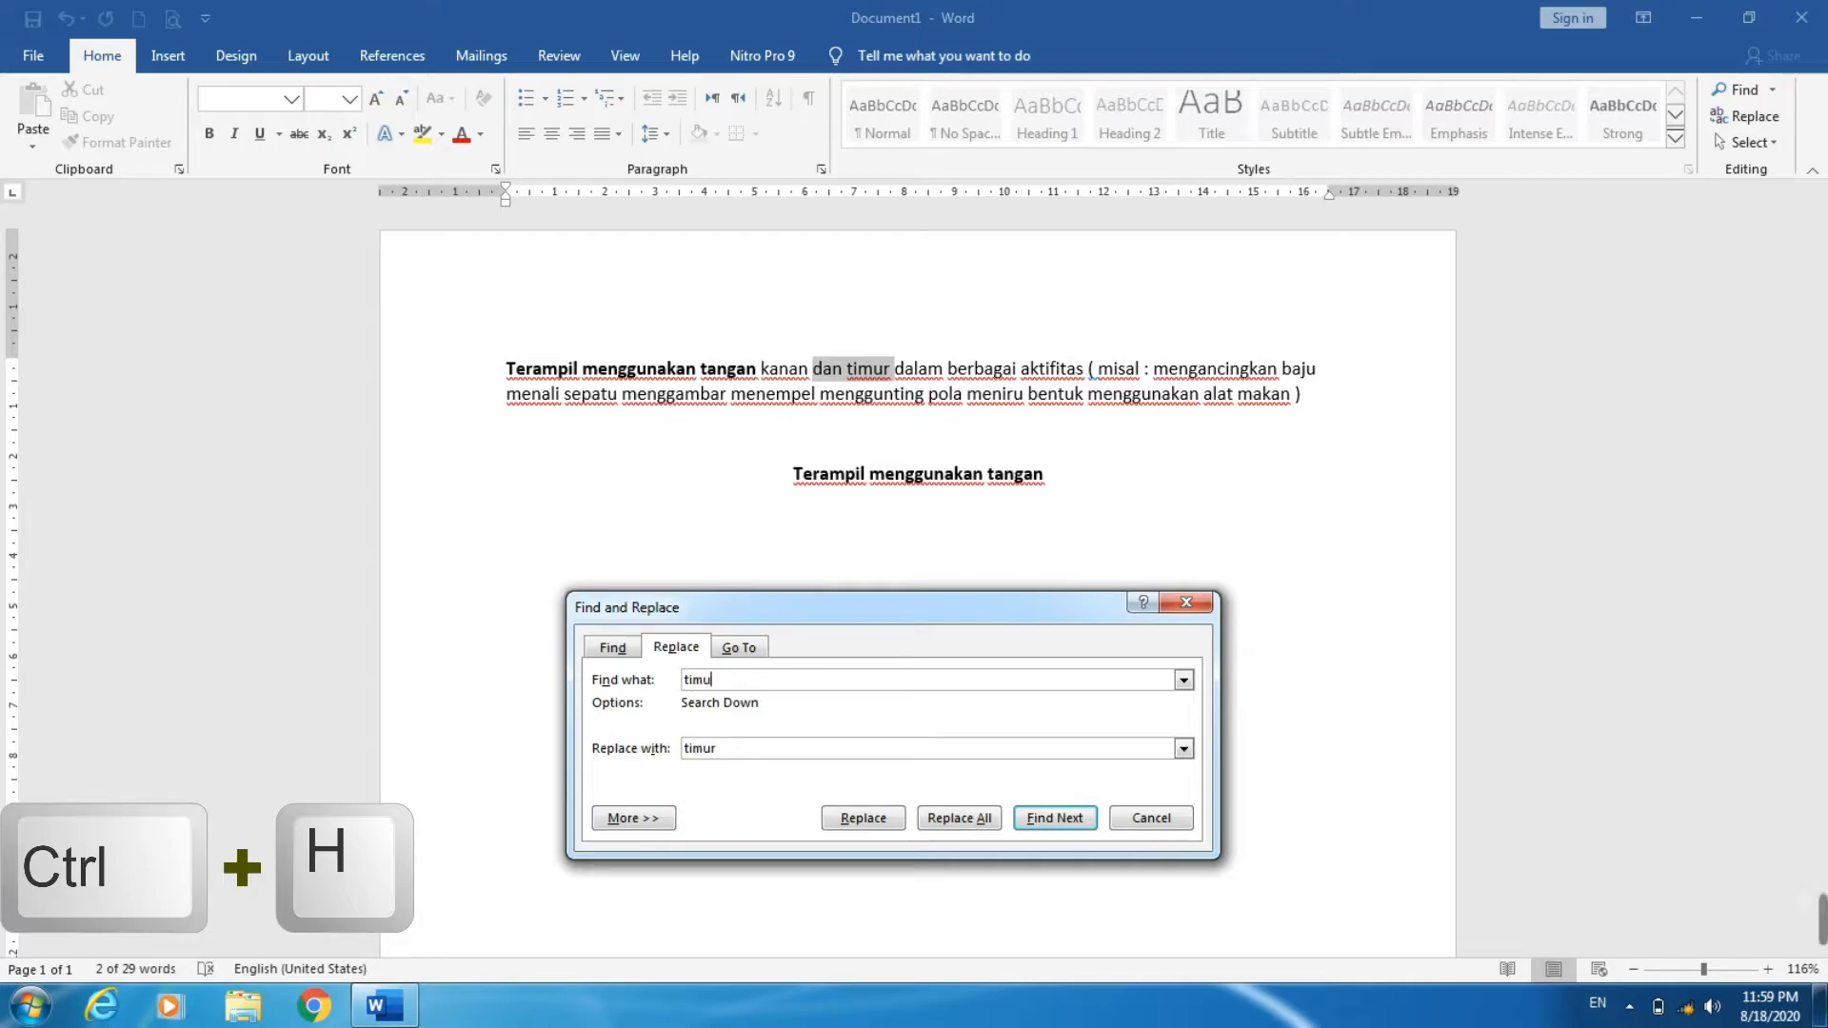
pyautogui.write('r')
pyautogui.click(734, 747)
pyautogui.doubleClick(735, 747)
pyautogui.write('kiri')
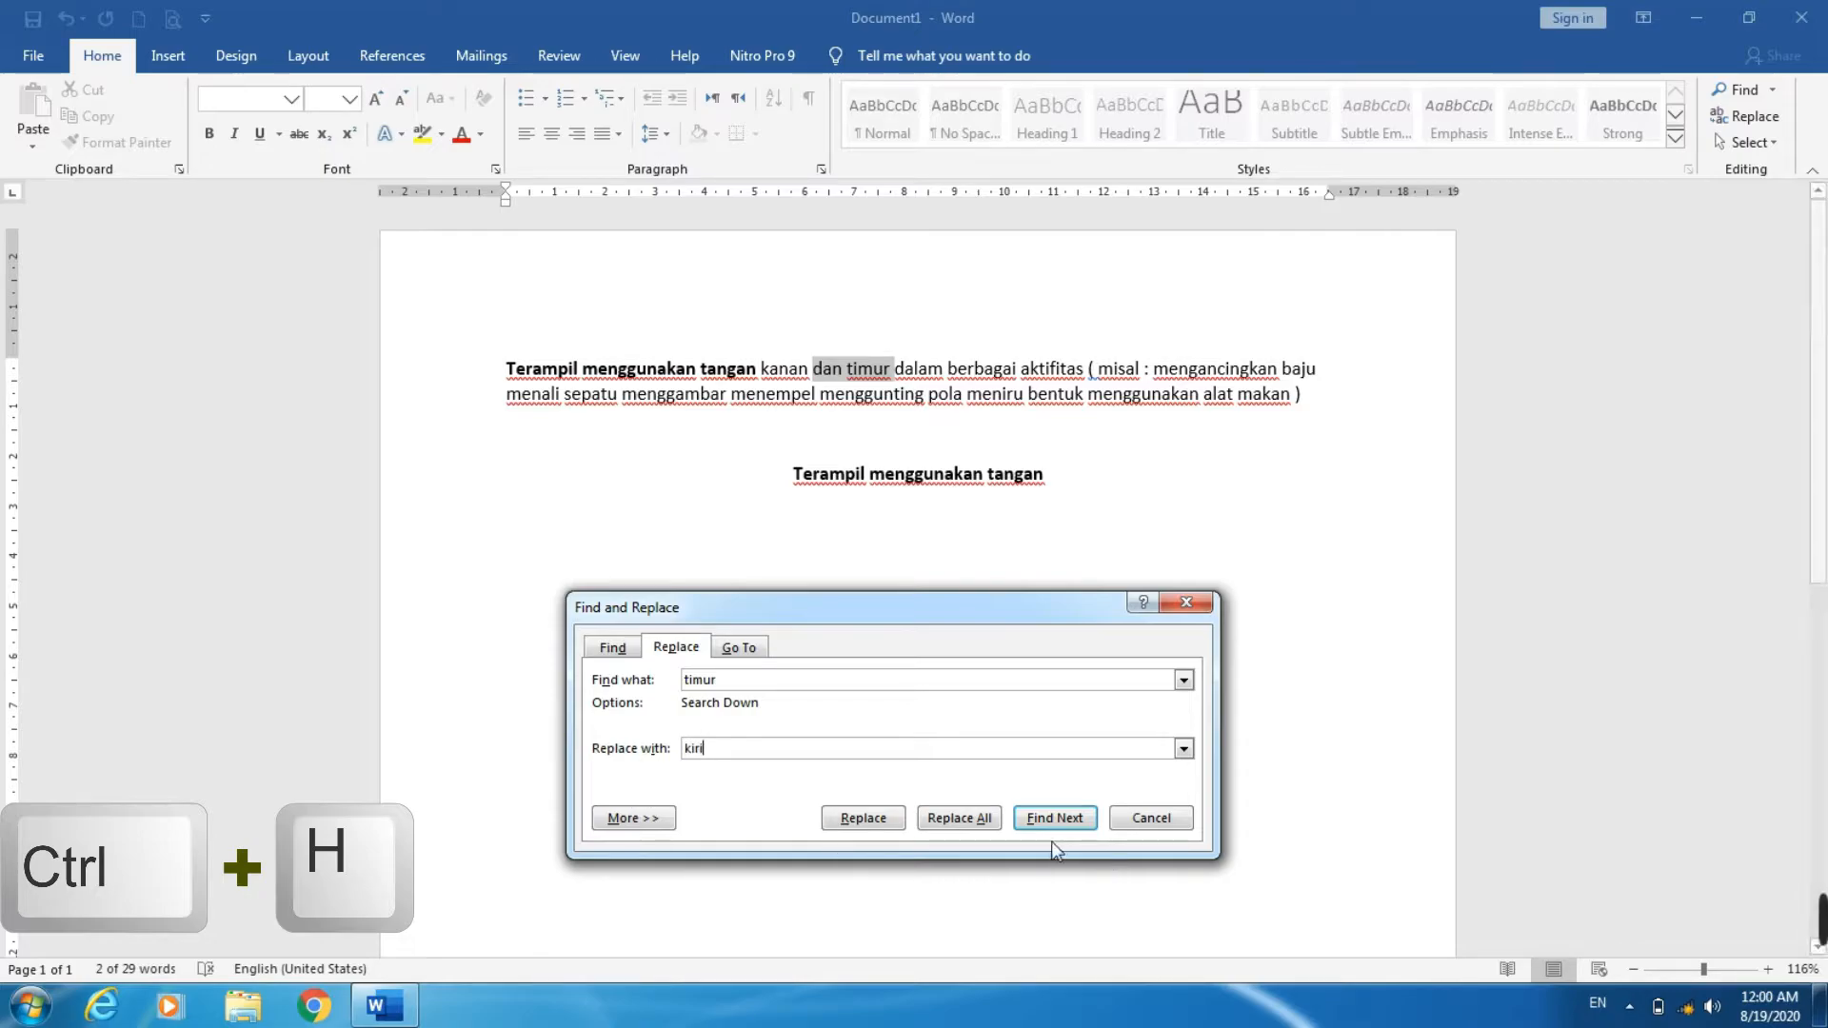
pyautogui.click(934, 816)
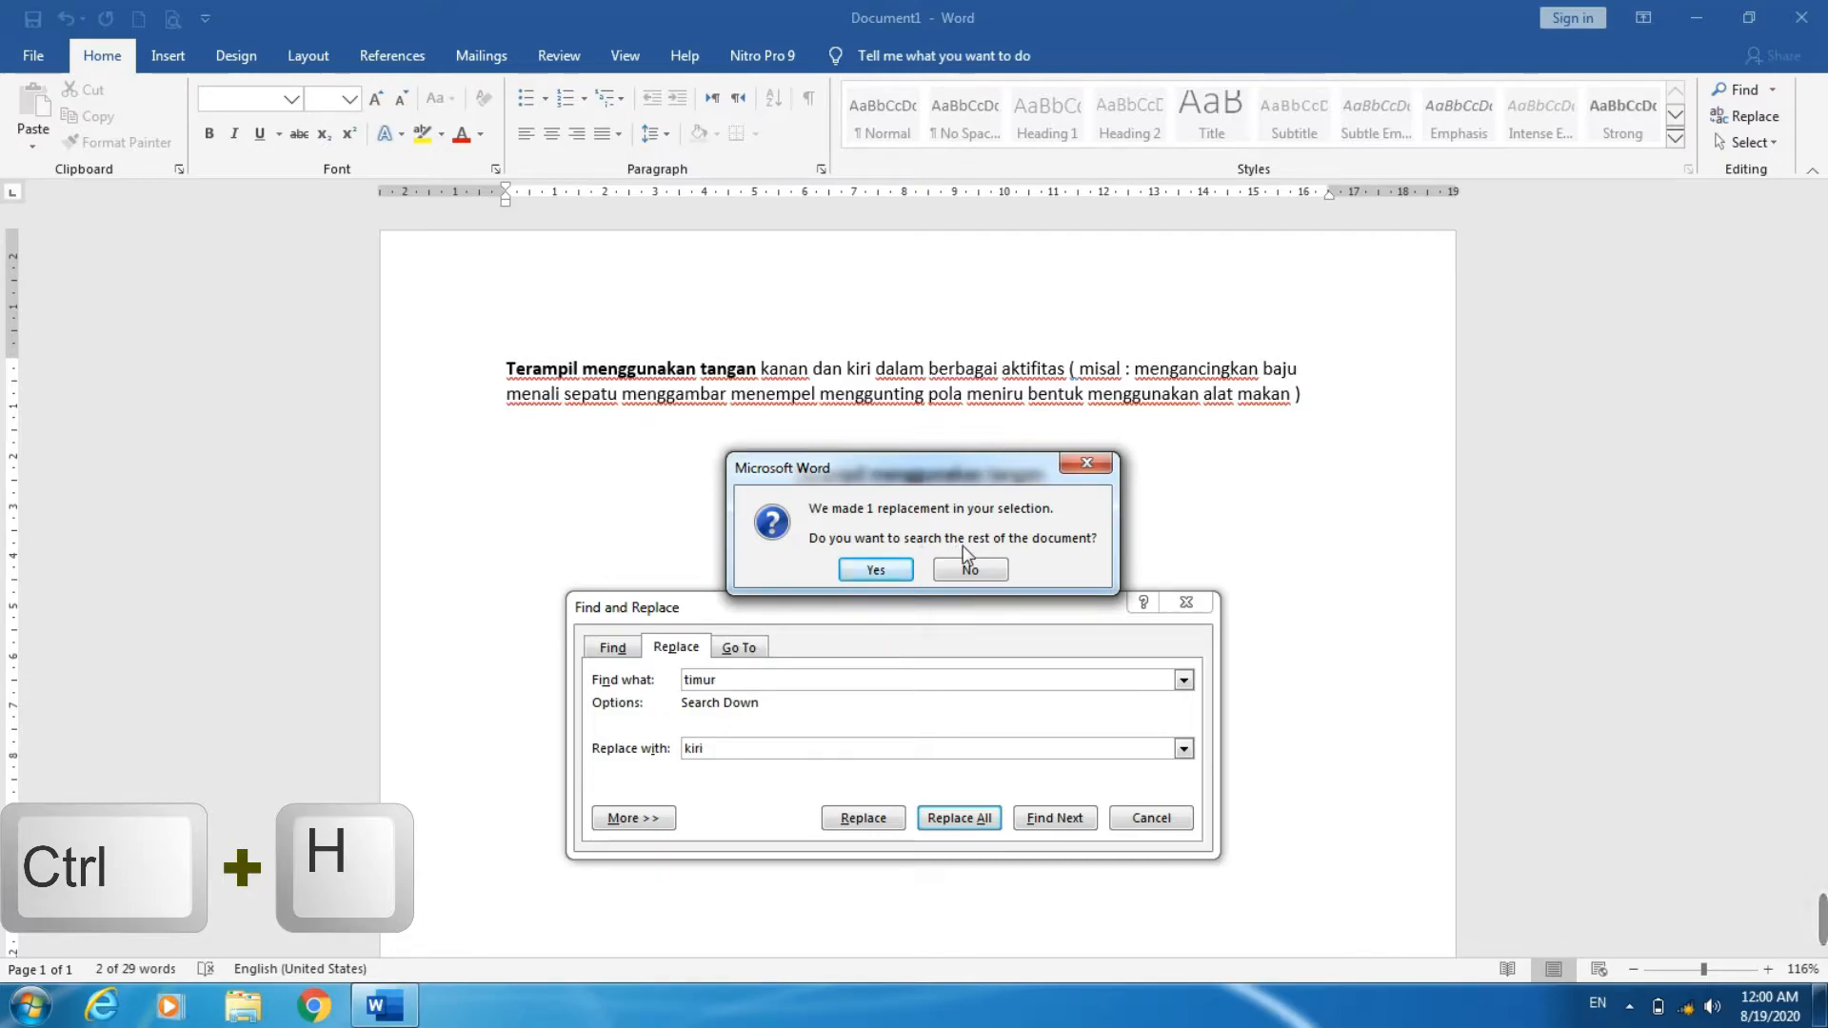
pyautogui.click(895, 569)
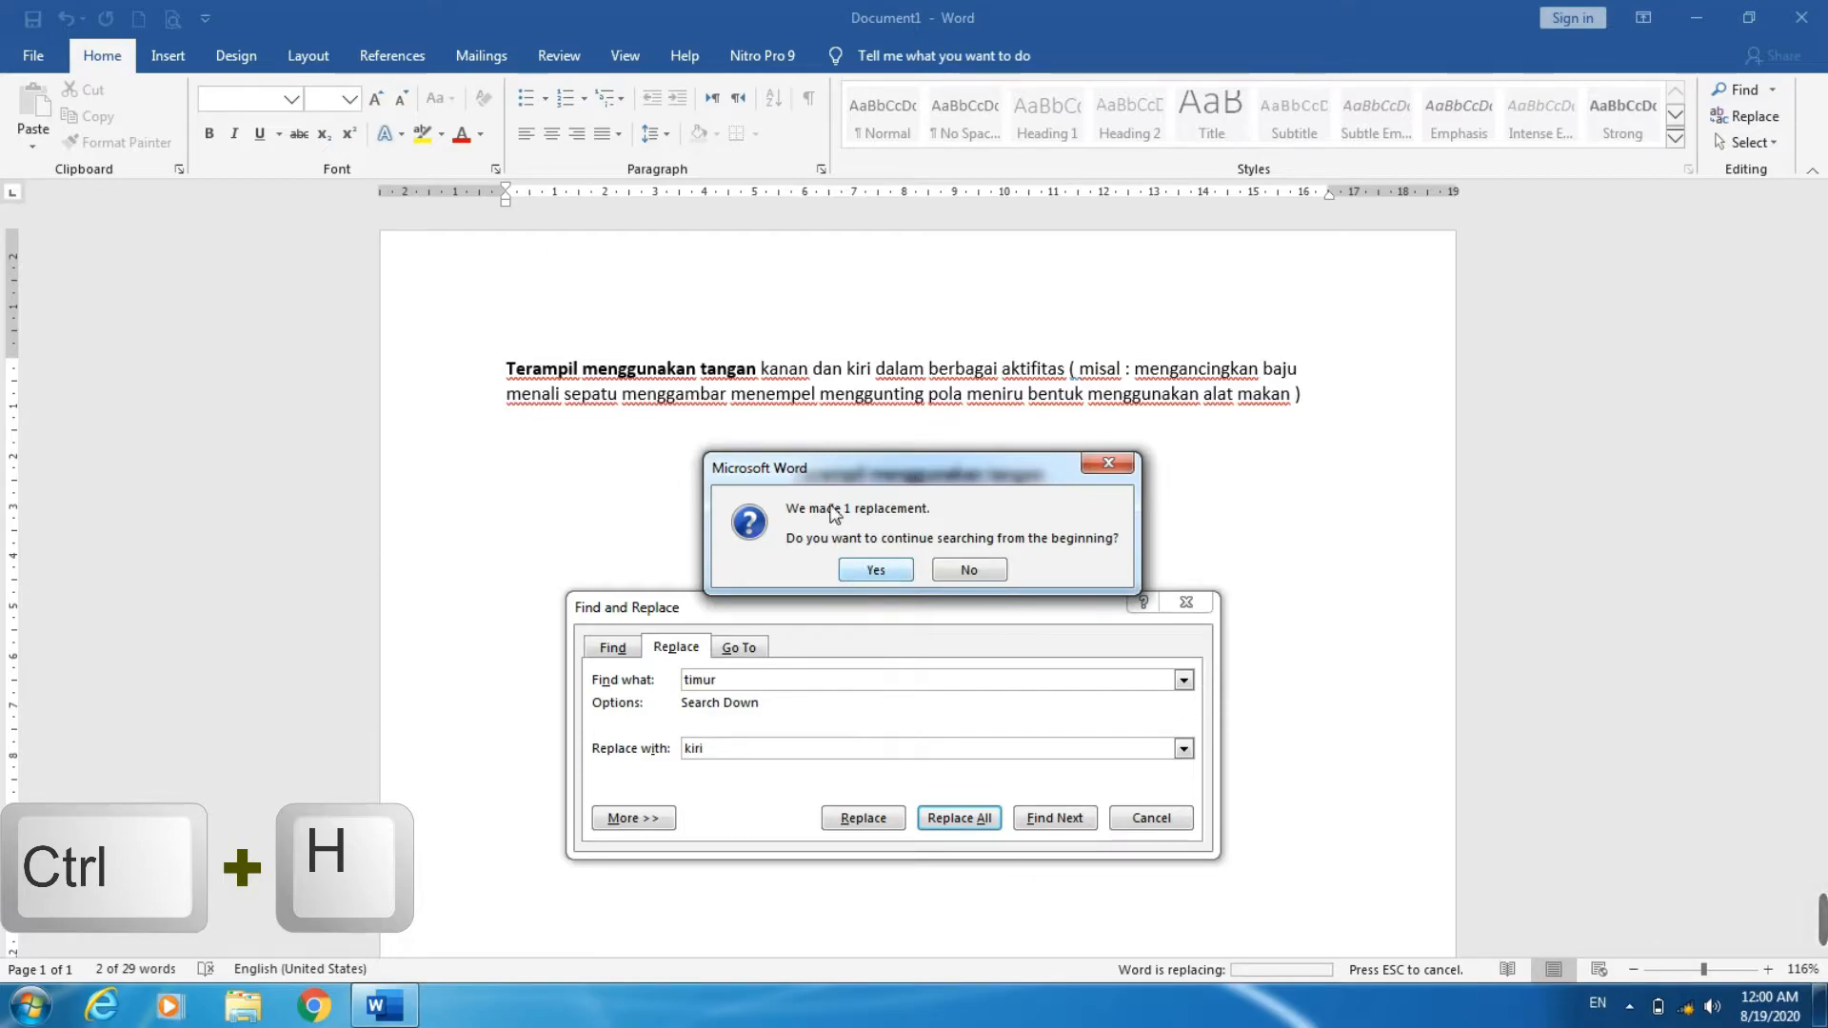
pyautogui.click(875, 569)
pyautogui.click(924, 569)
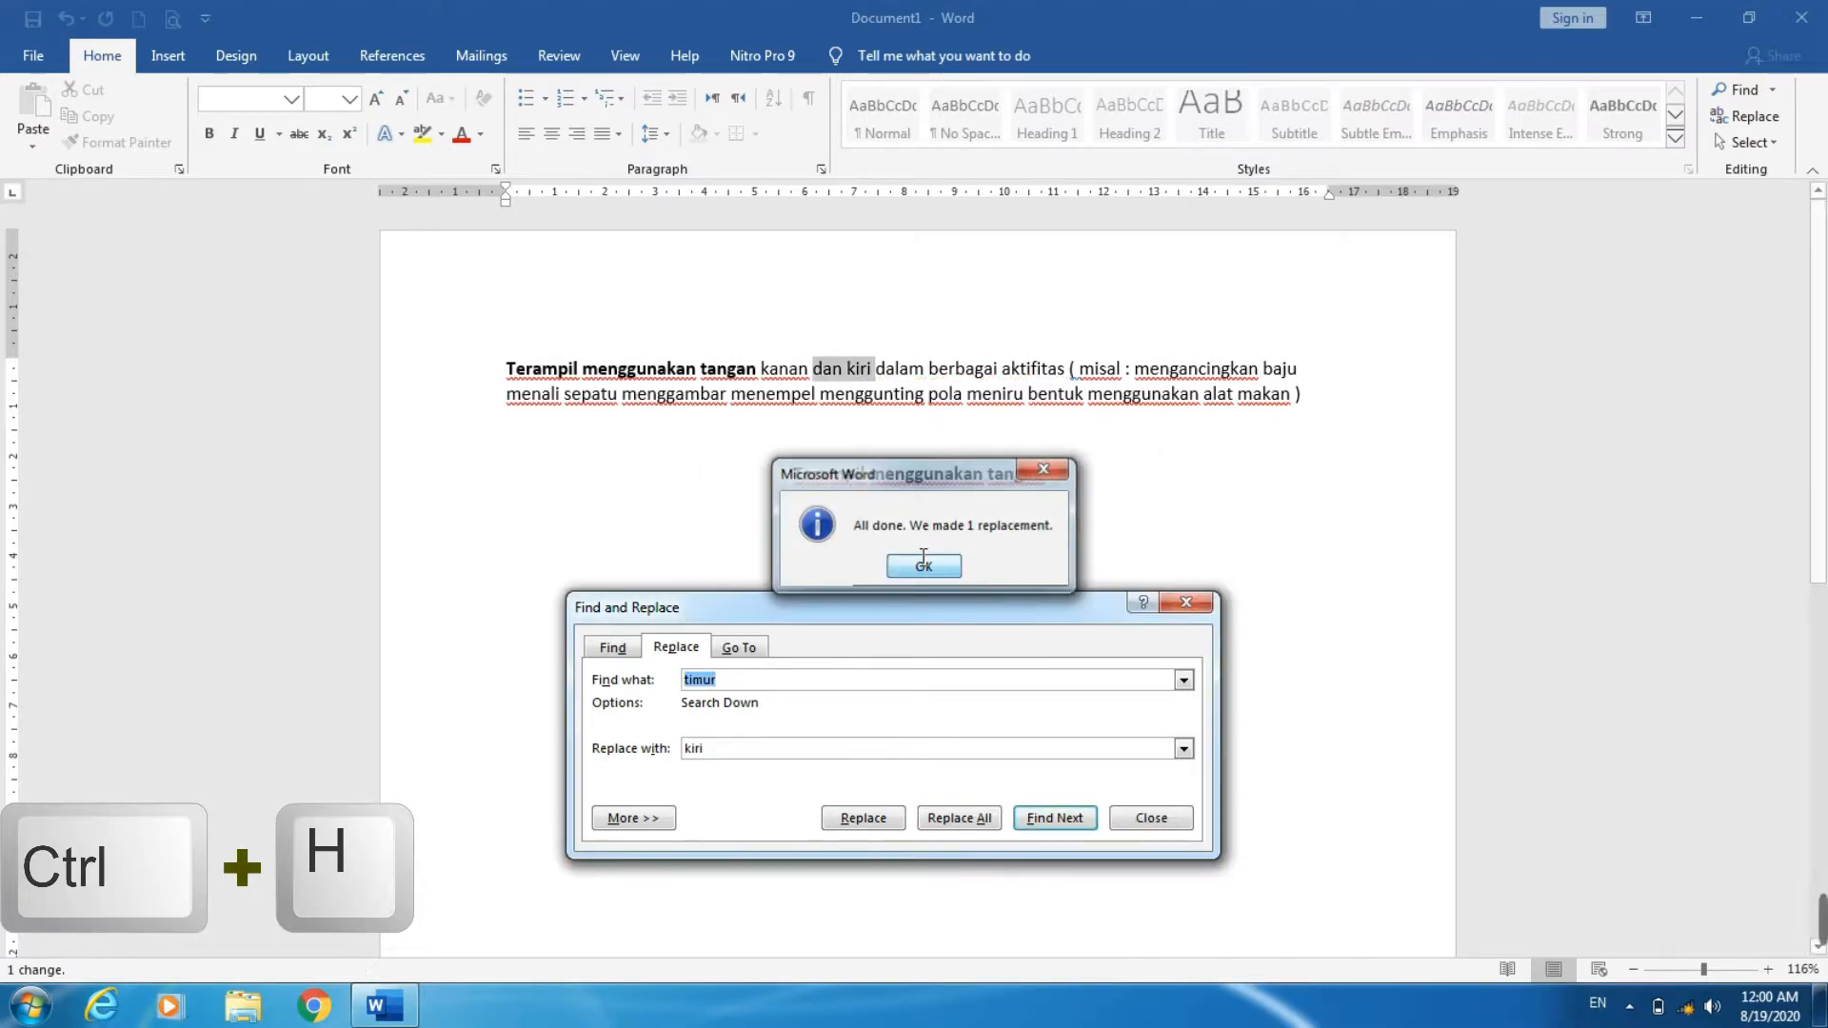
pyautogui.click(1185, 602)
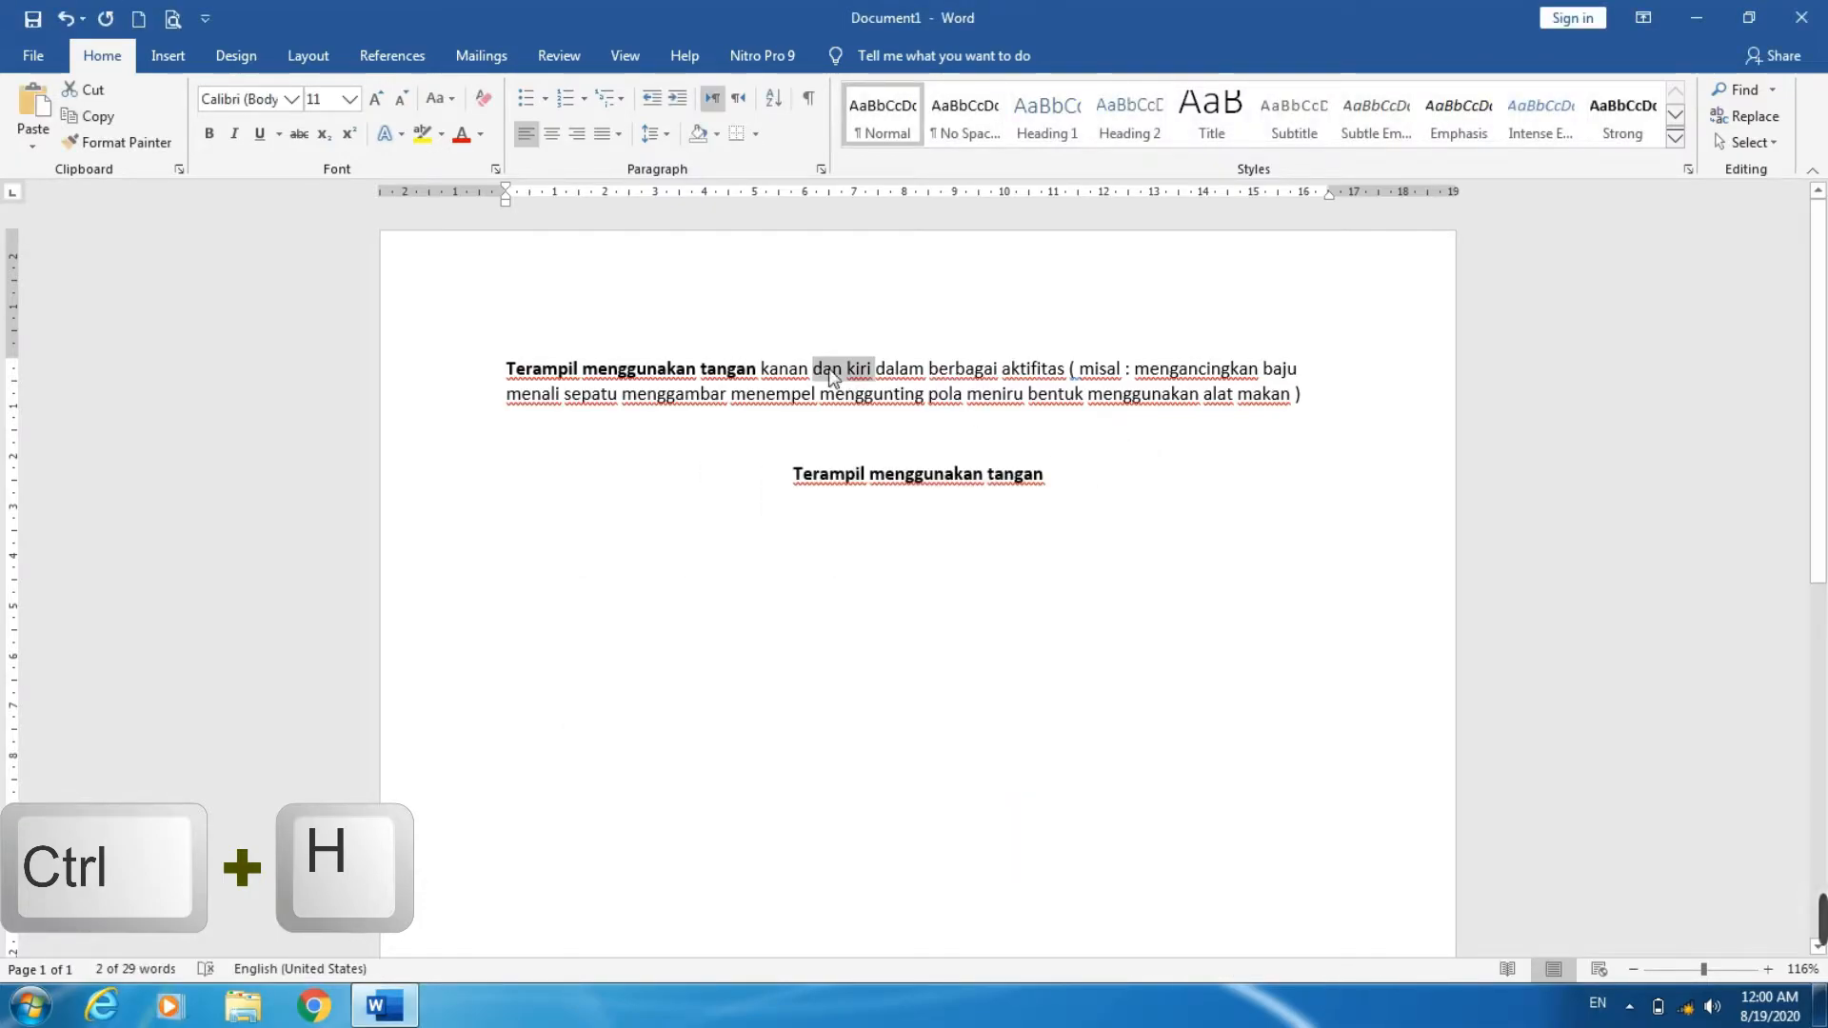
pyautogui.click(834, 373)
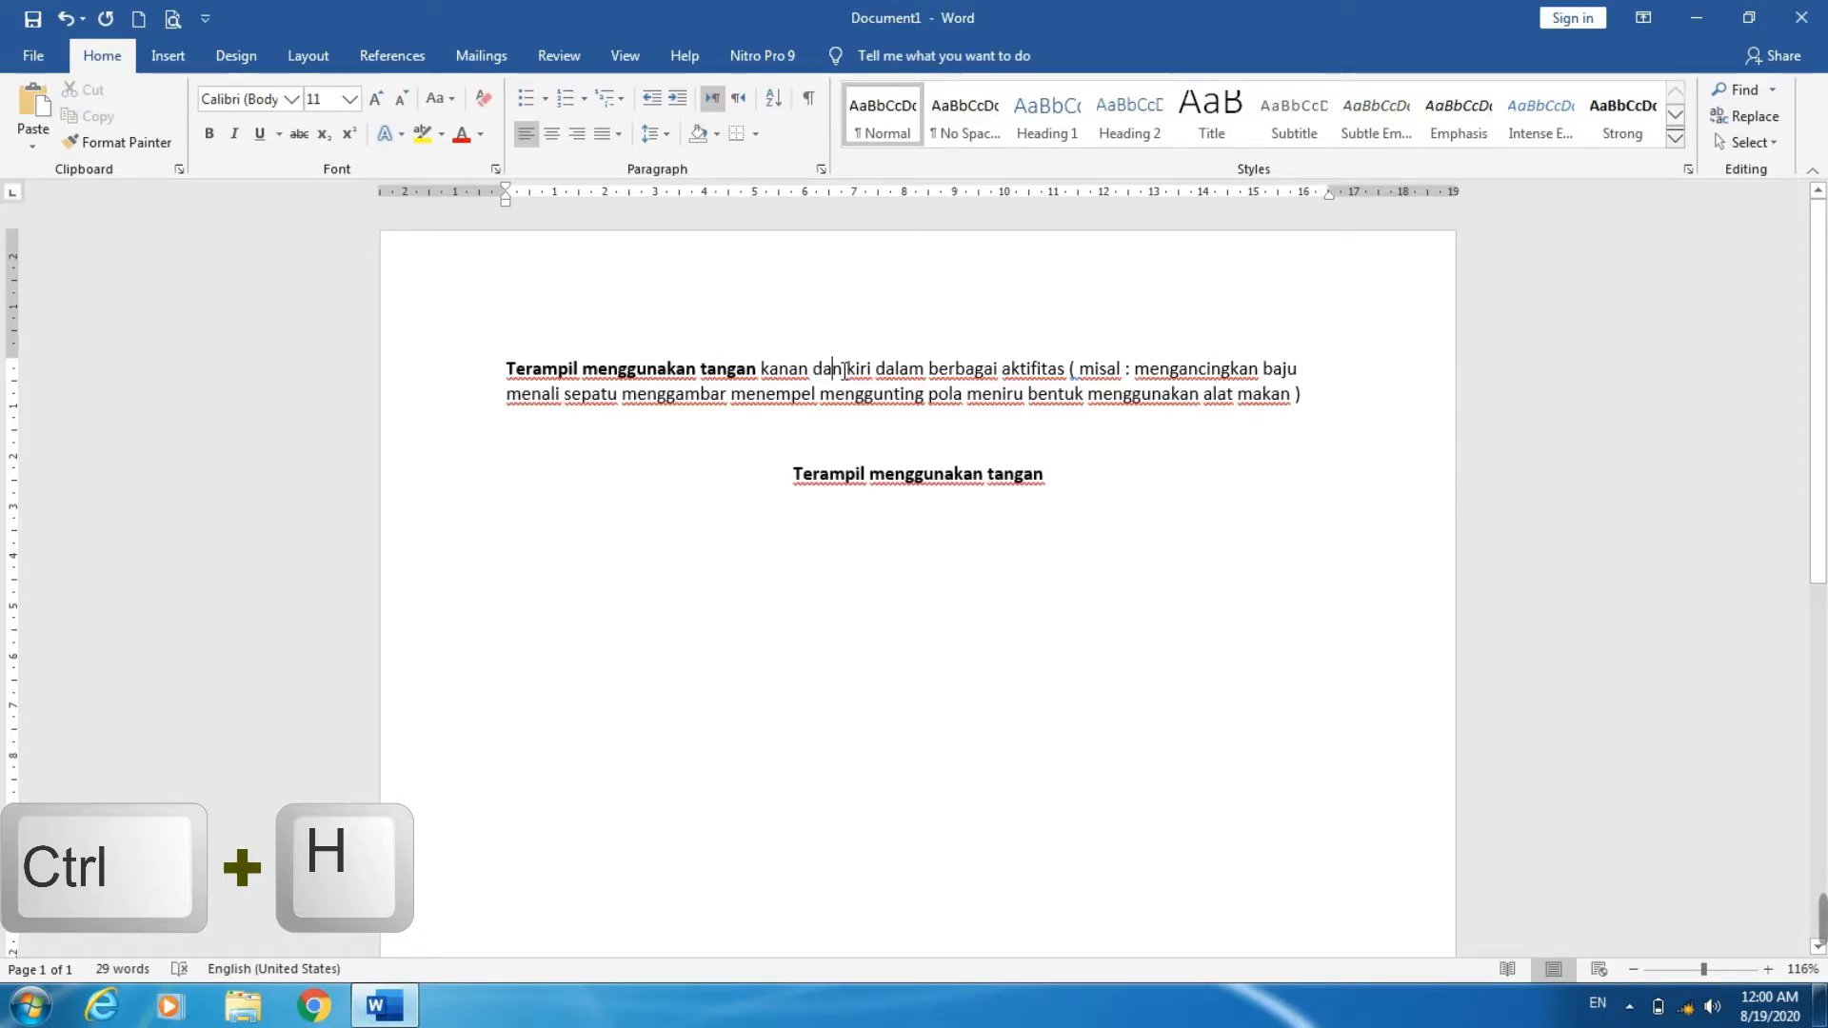
# - Apply italics to the words "kanan dan kiri" in the paragraph's first line, and remove the italics again
pyautogui.click(841, 370)
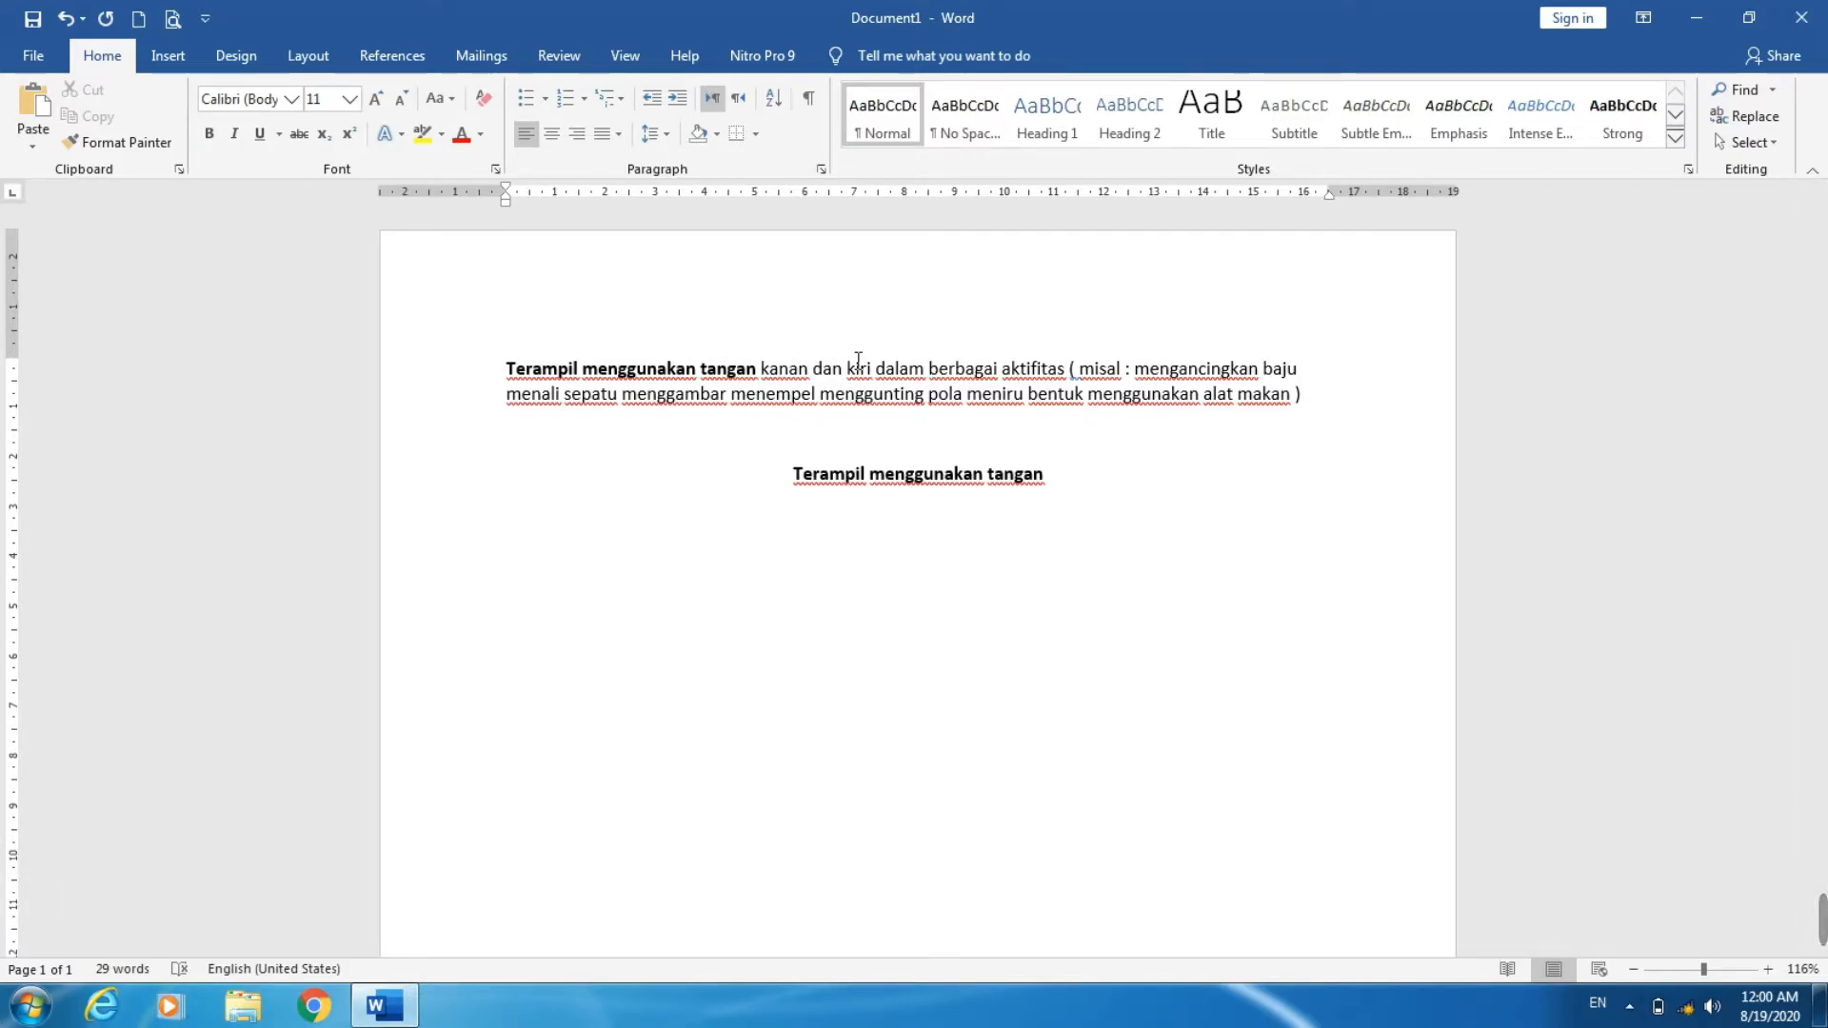
pyautogui.hotkey('ctrl', 'i')
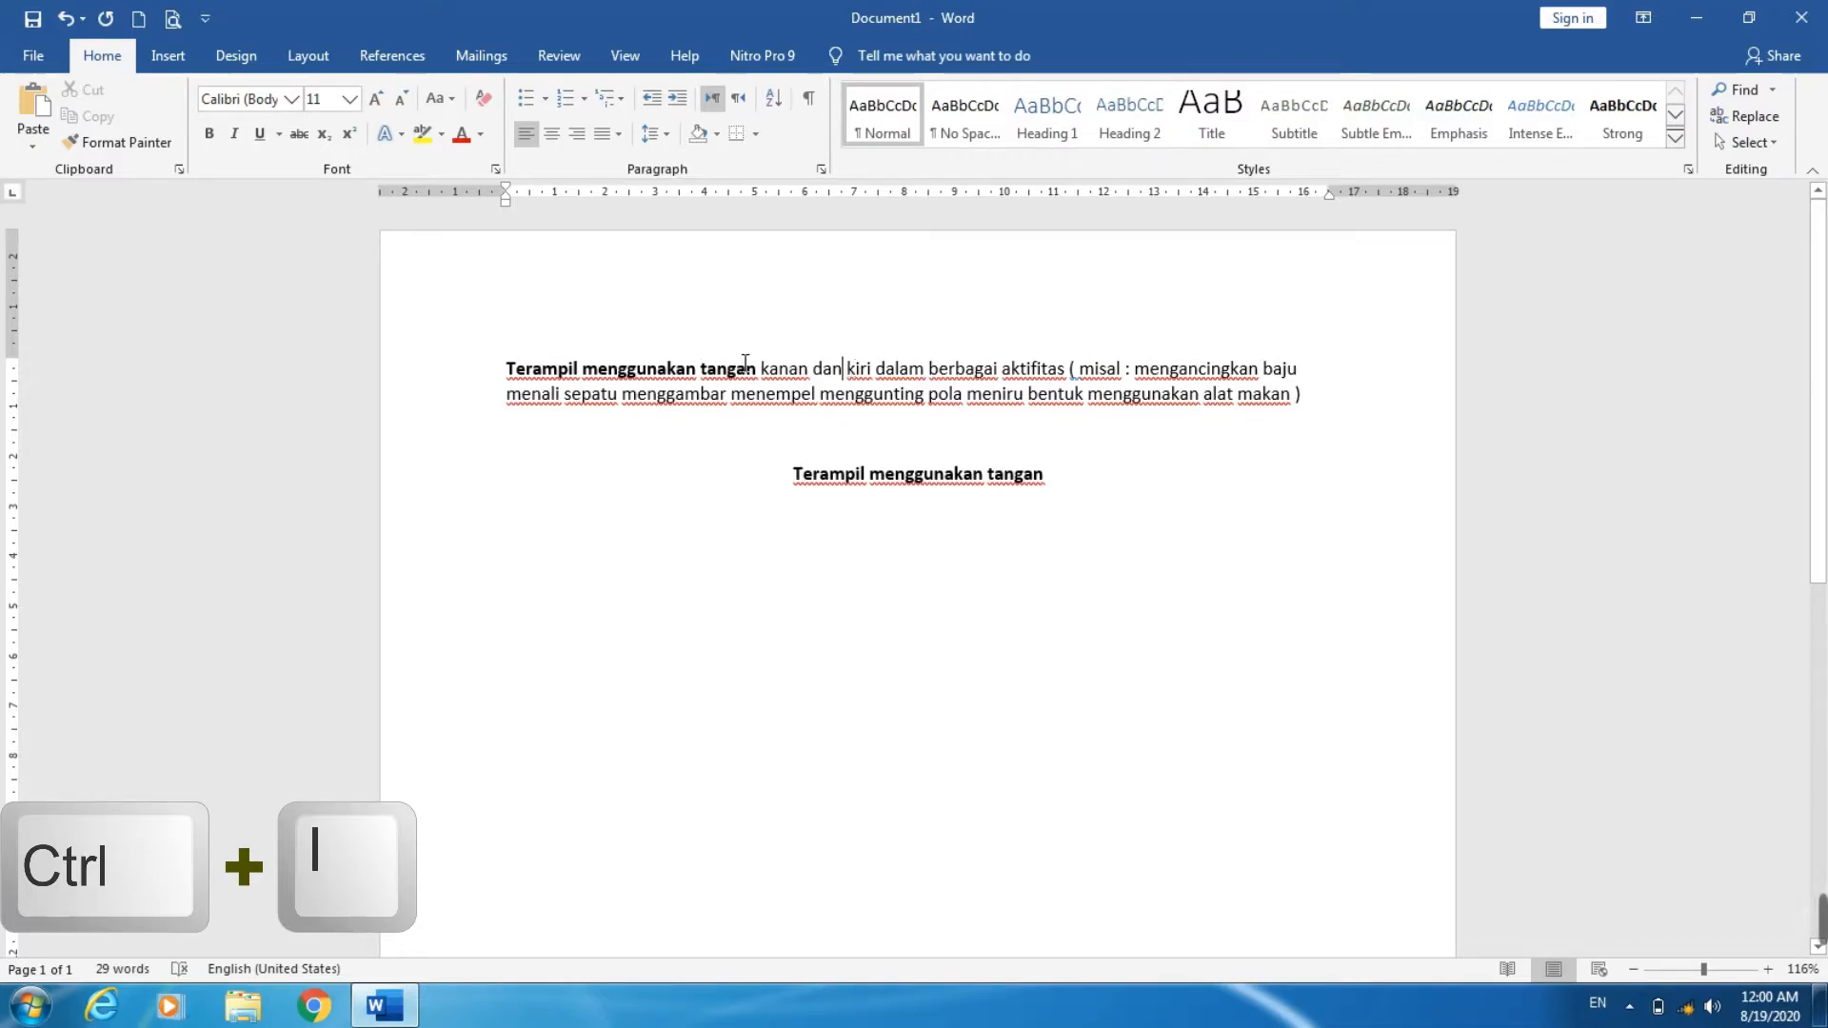
pyautogui.moveTo(762, 367); pyautogui.dragTo(861, 367)
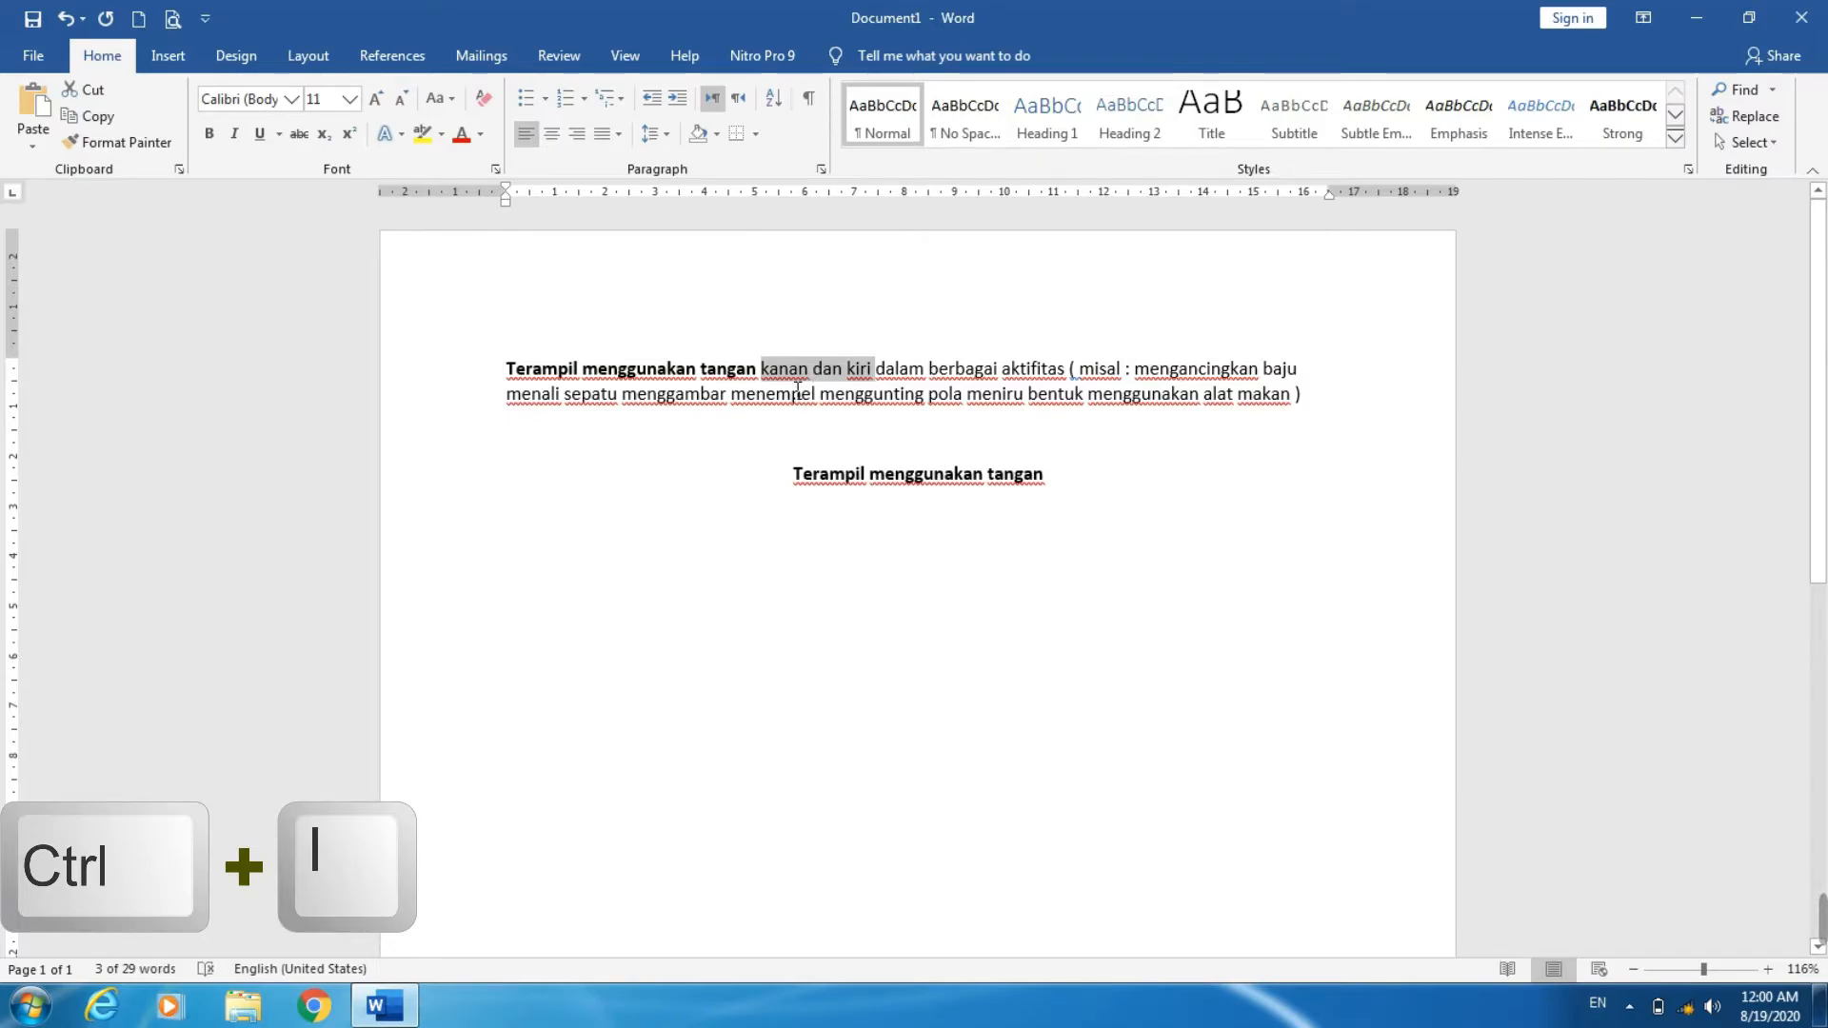
pyautogui.scroll(4, 797, 360)
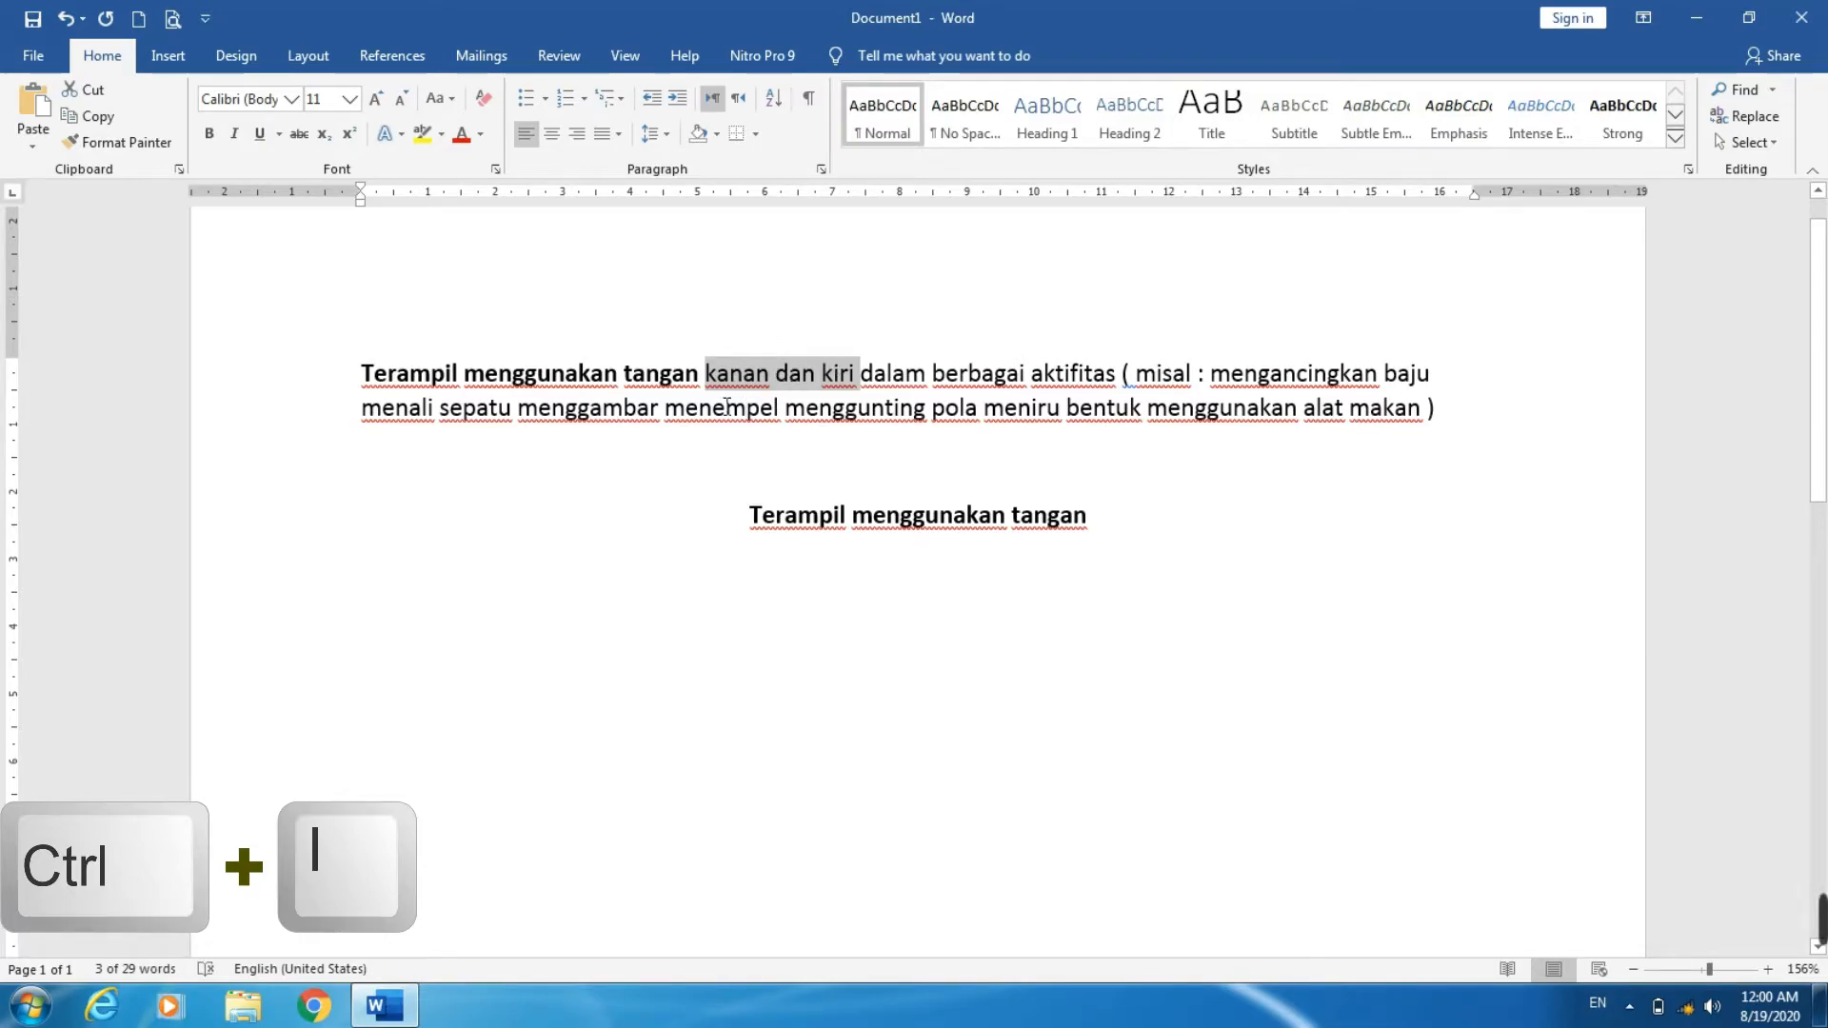
pyautogui.click(236, 134)
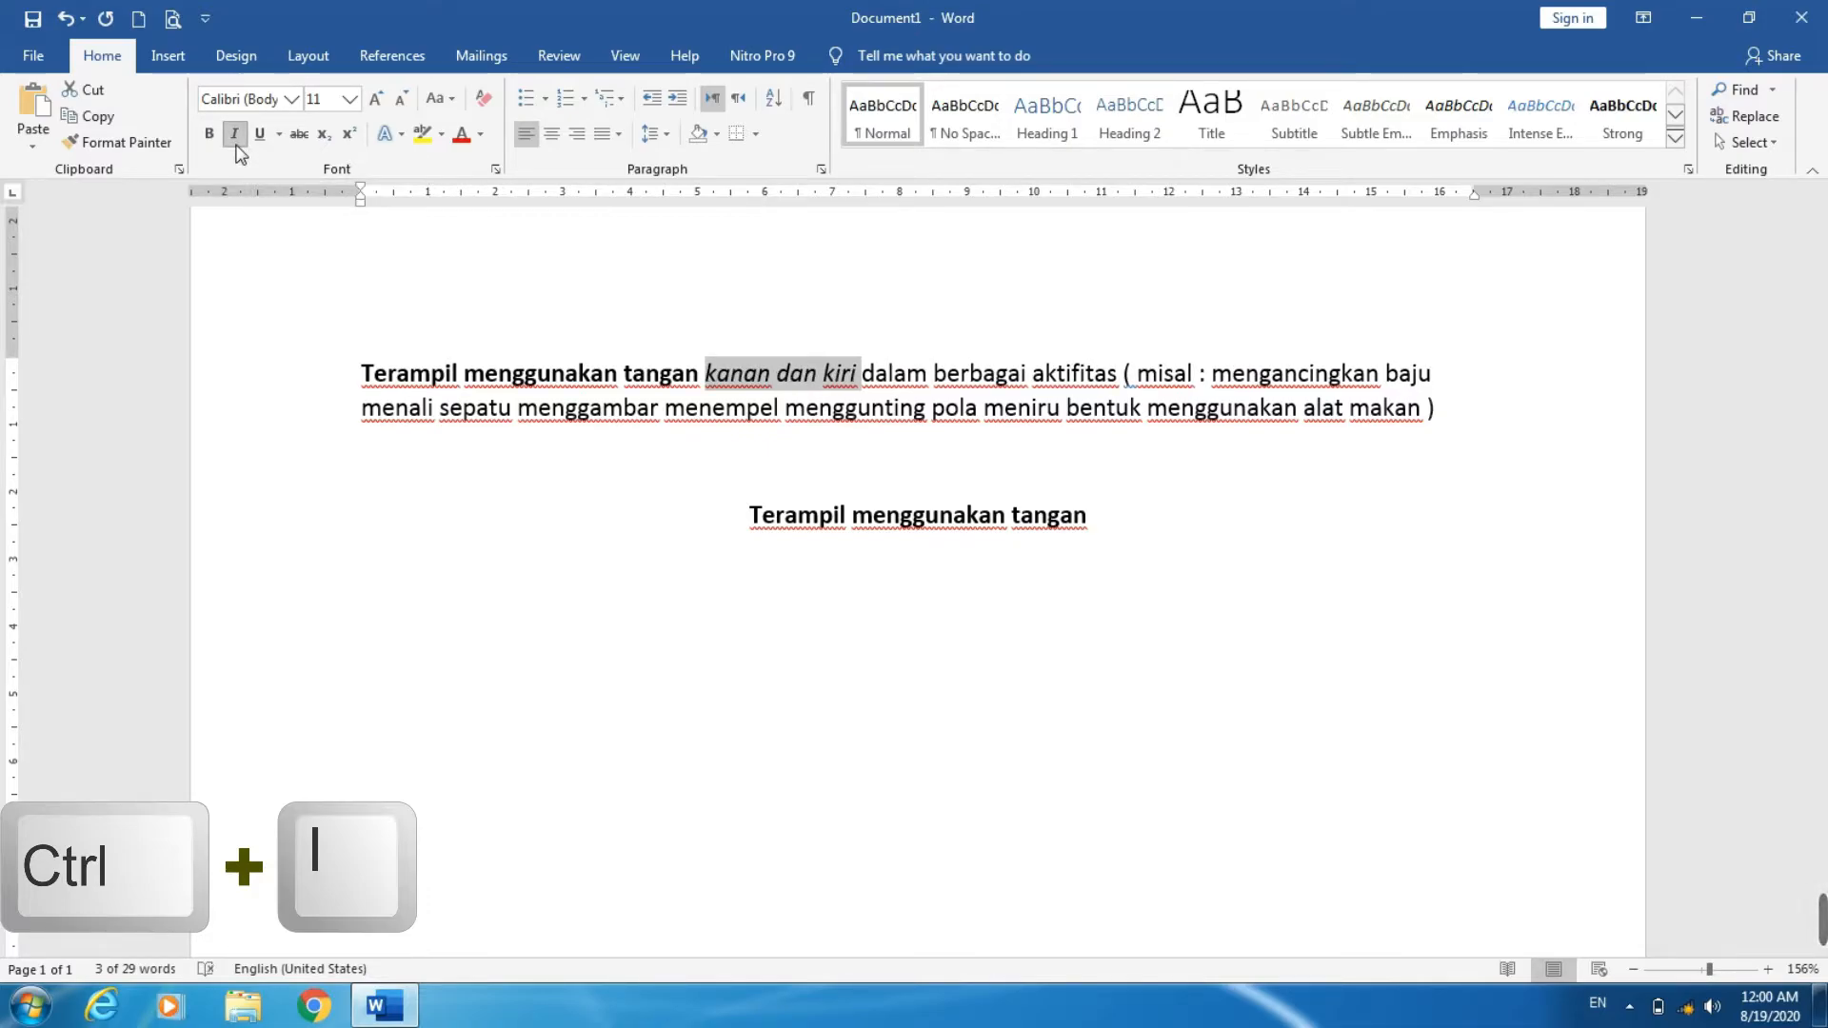
pyautogui.click(237, 148)
pyautogui.click(850, 395)
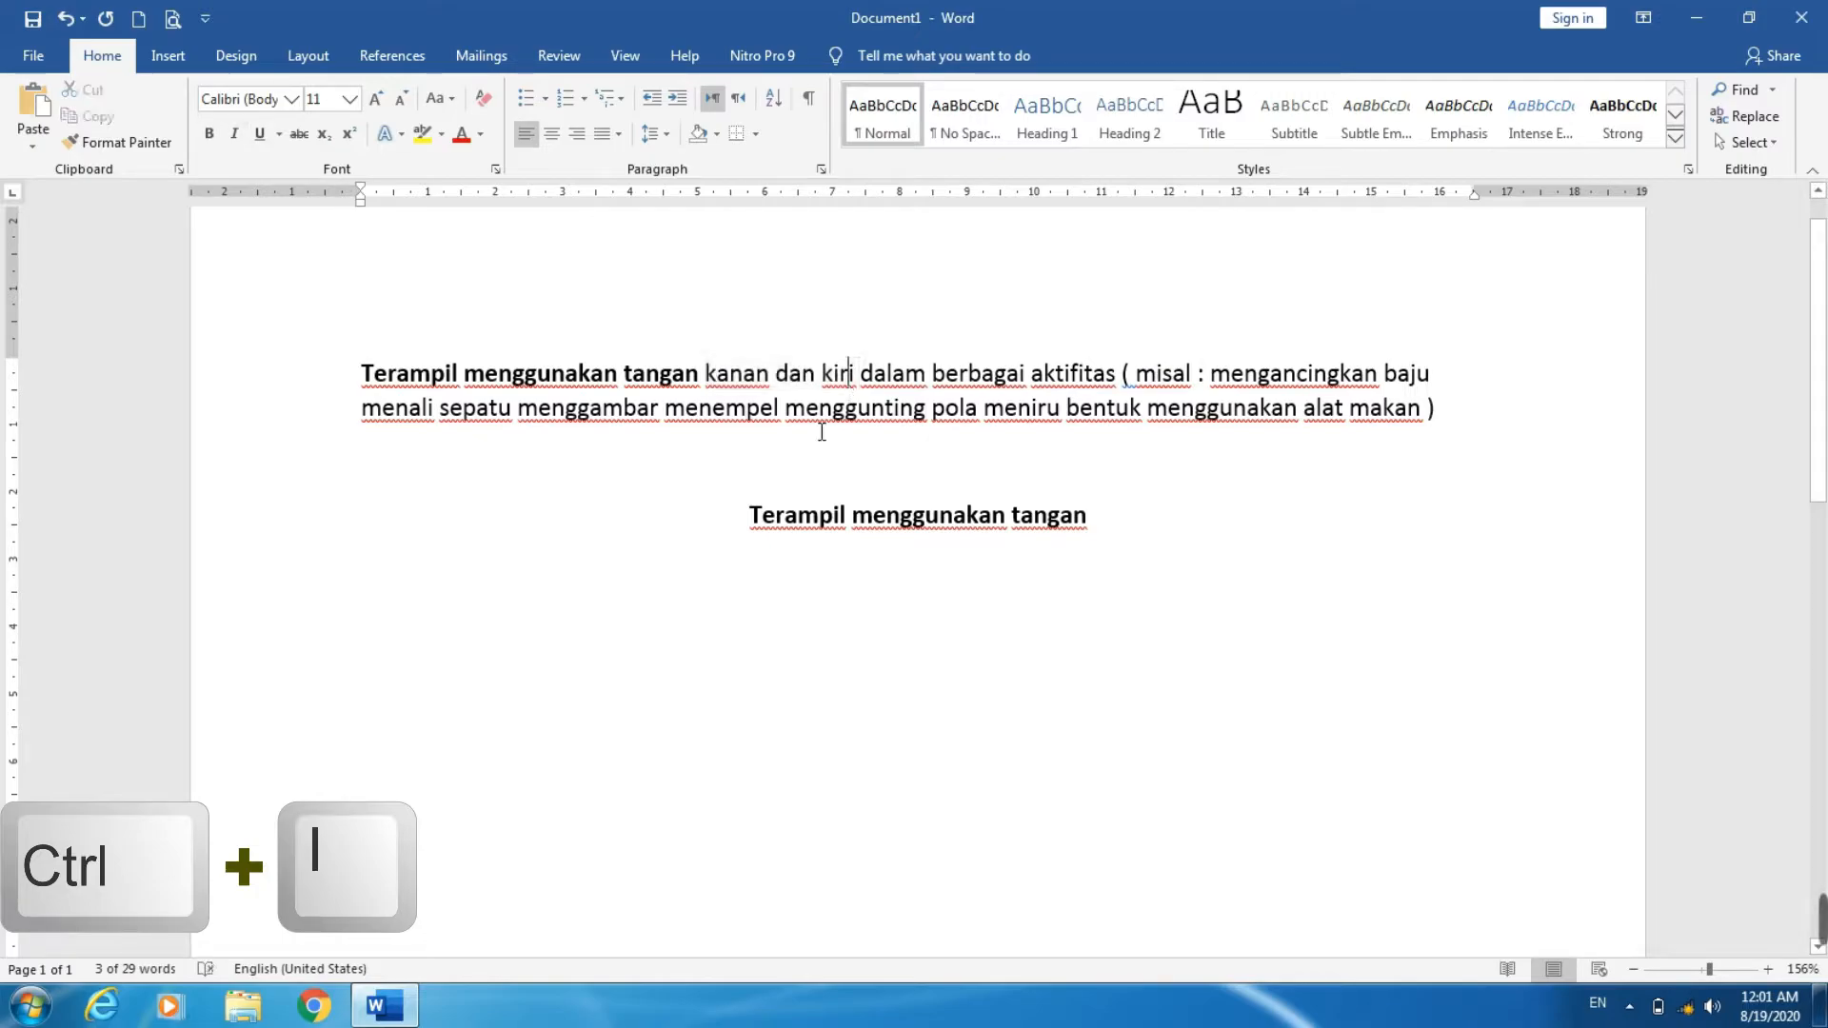
# - Italicize the words "kanan dan kiri" in the paragraph's first line
pyautogui.moveTo(707, 375); pyautogui.dragTo(857, 373)
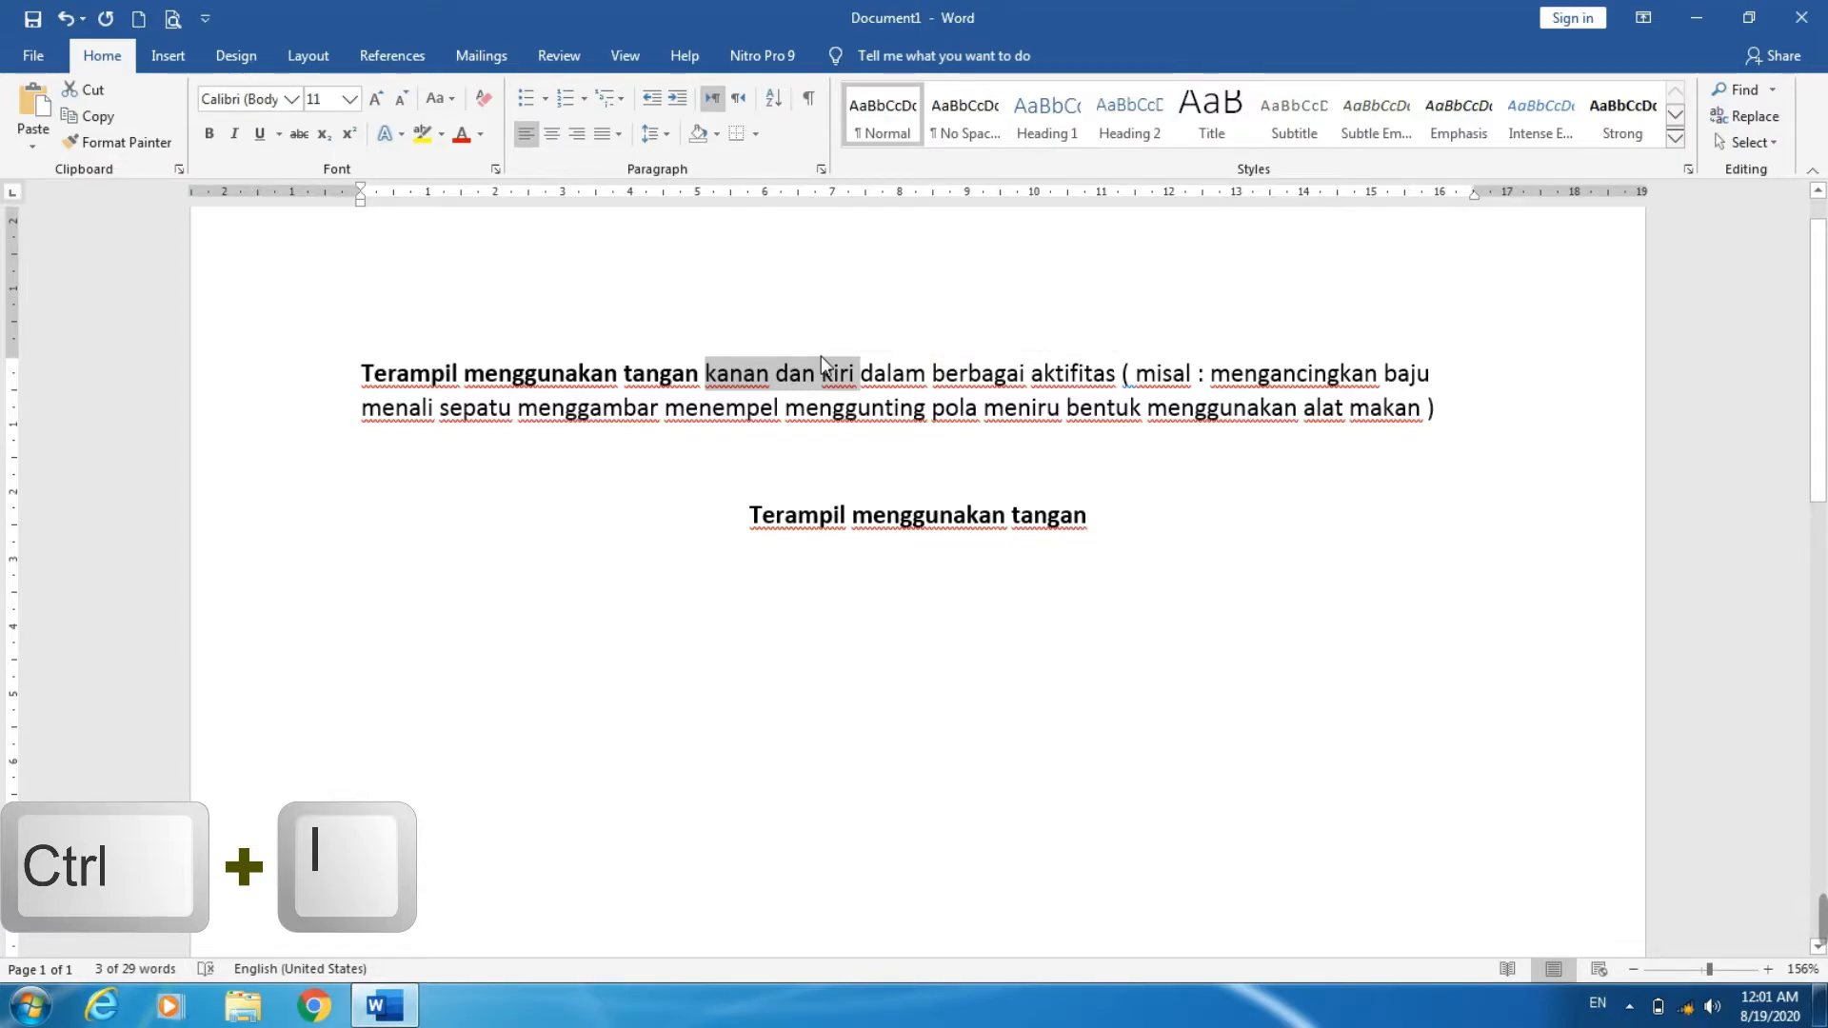
pyautogui.hotkey('ctrl', 'i')
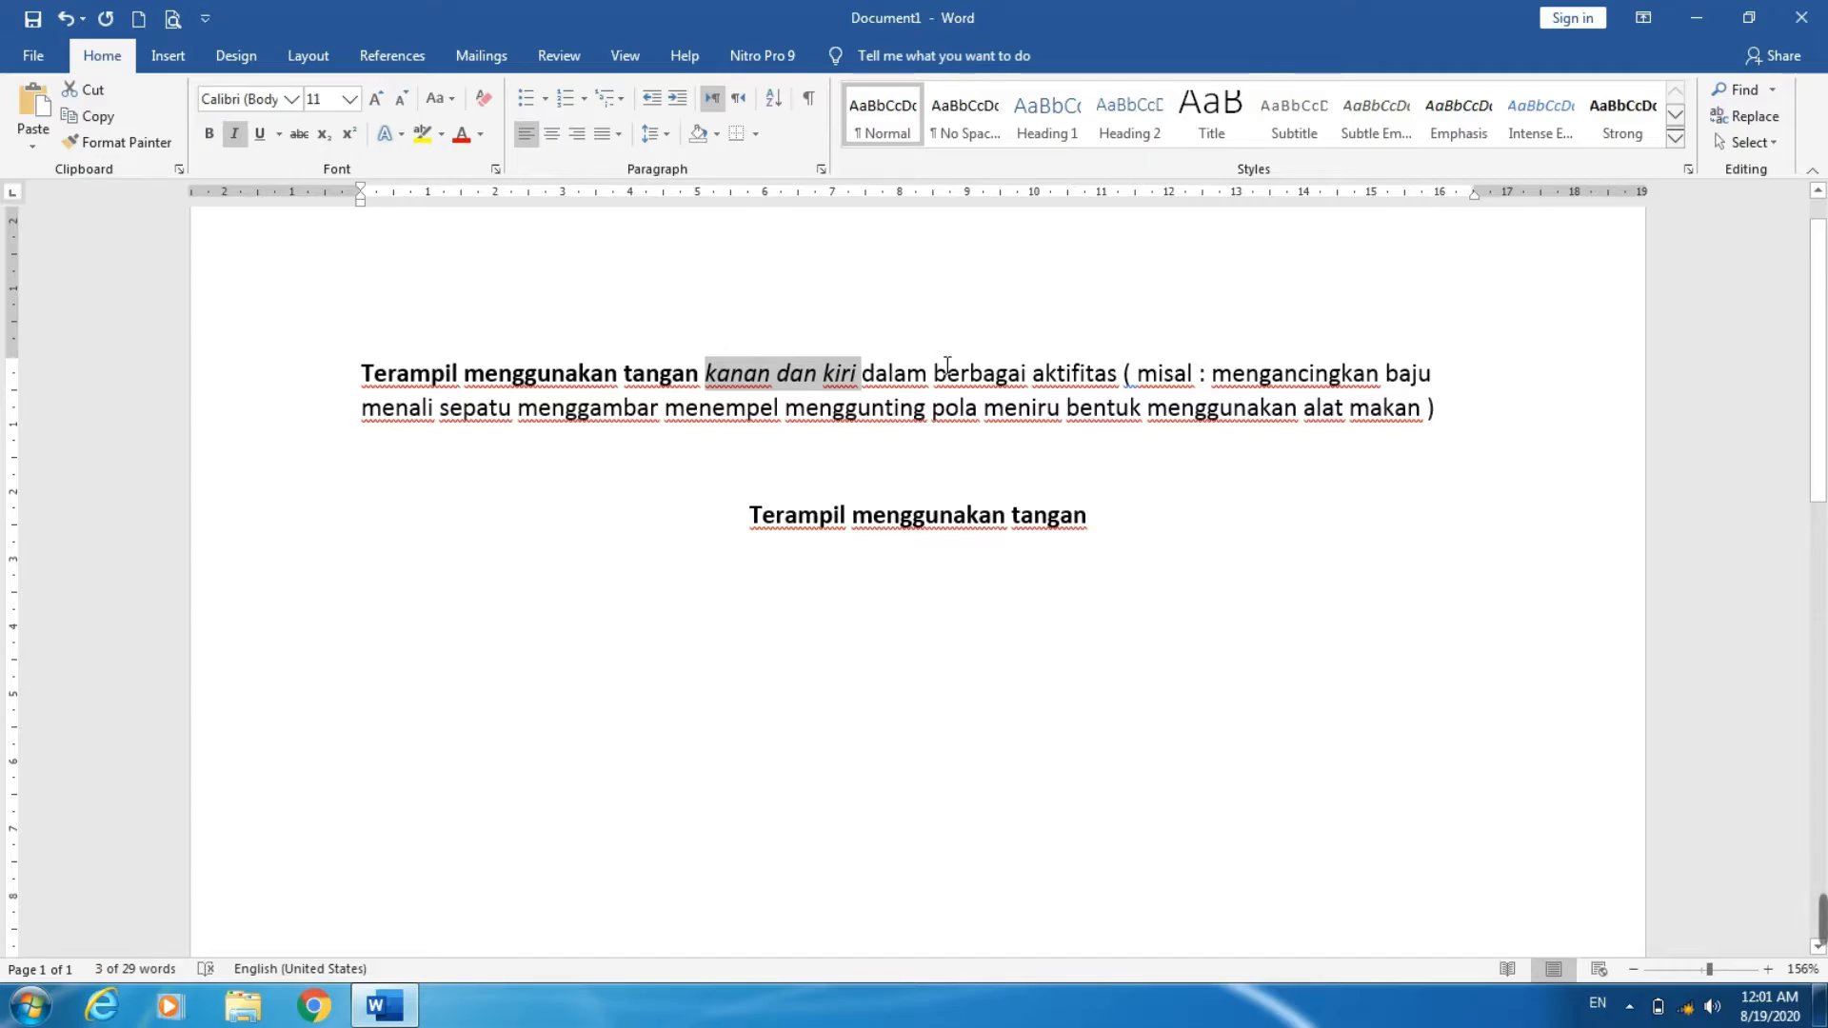
# - Split the paragraph into separate lines before "aktifitas" and before "menempel"
pyautogui.hotkey('ctrl', 'j')
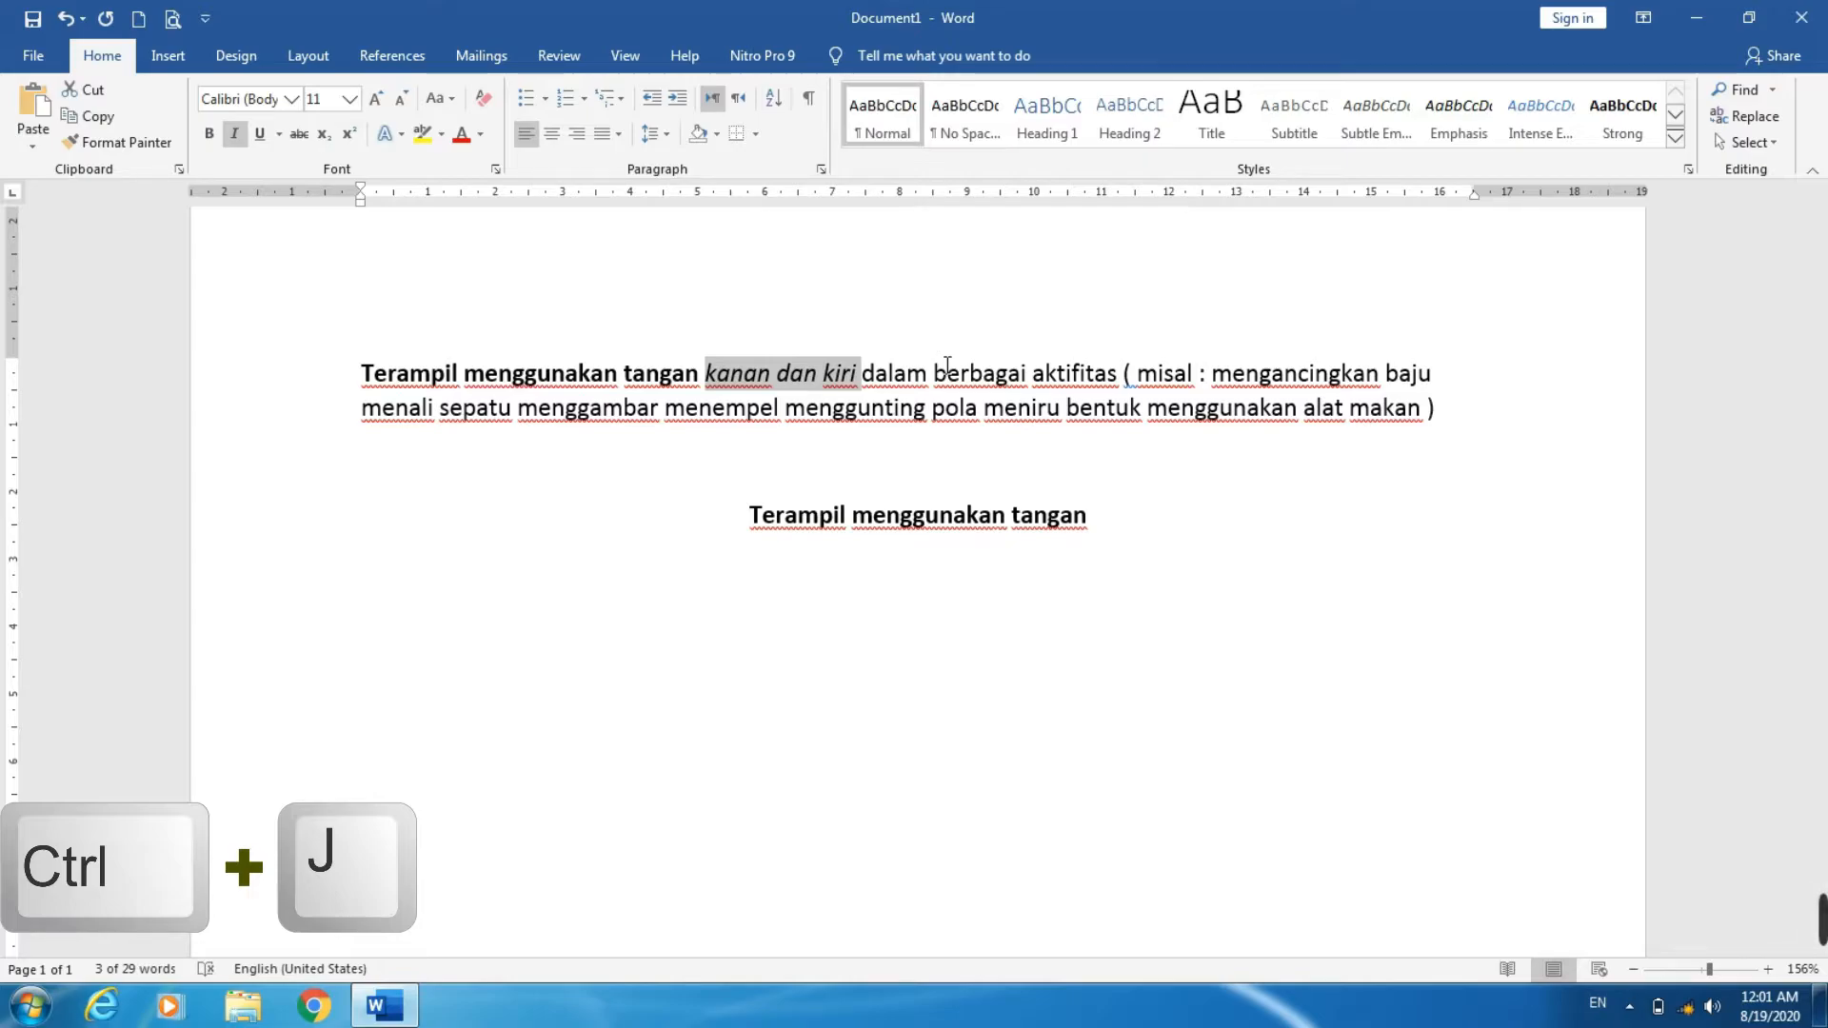
pyautogui.click(1386, 366)
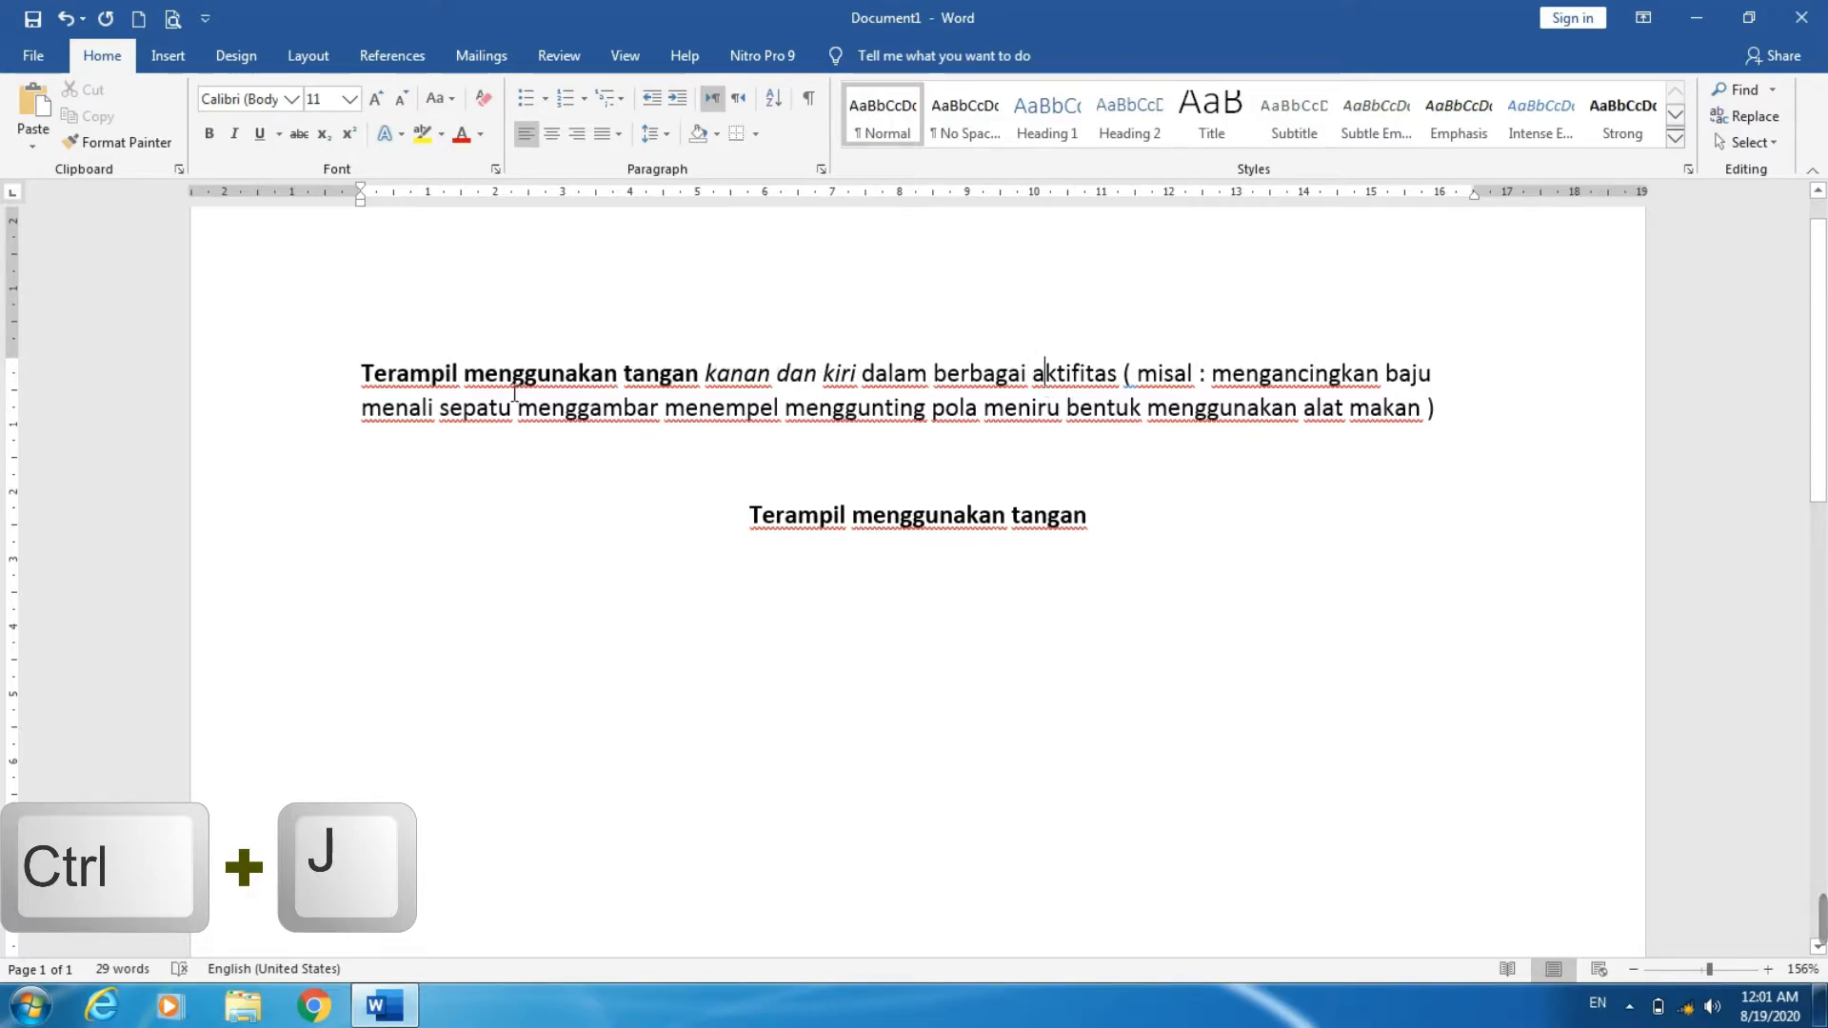
pyautogui.click(1031, 369)
pyautogui.press('Return')
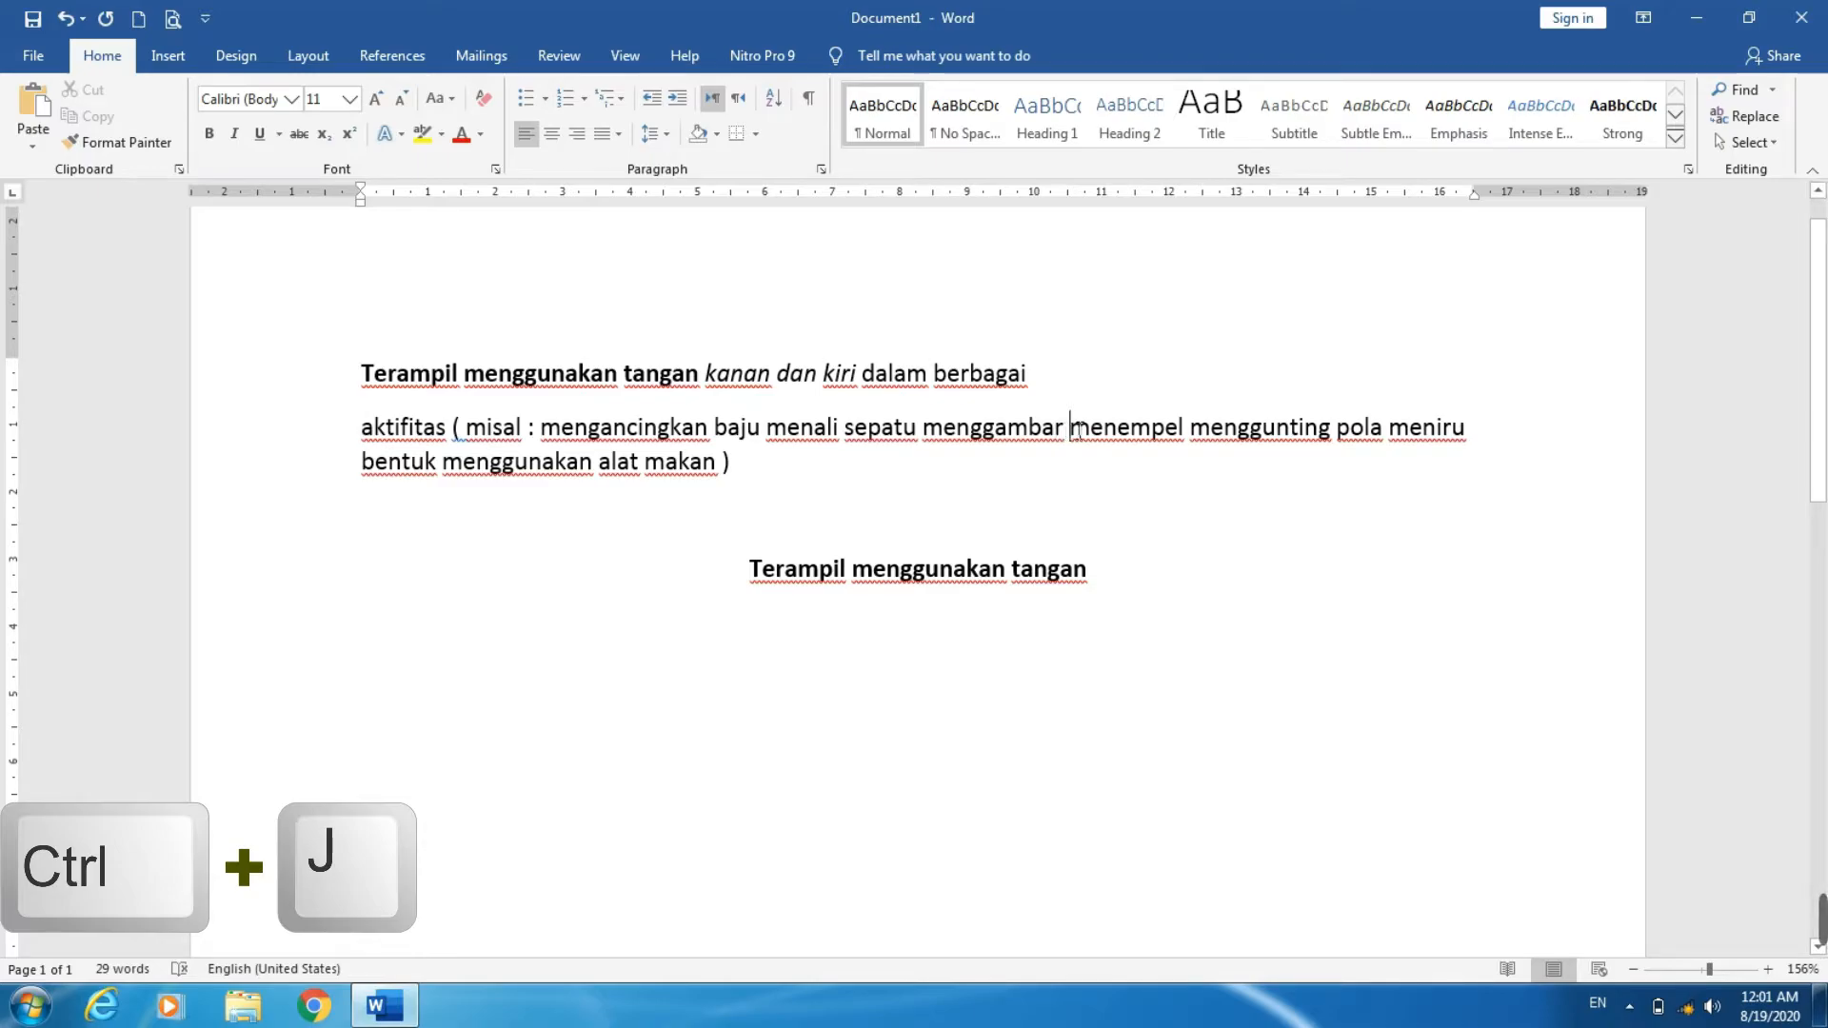
pyautogui.press('Return')
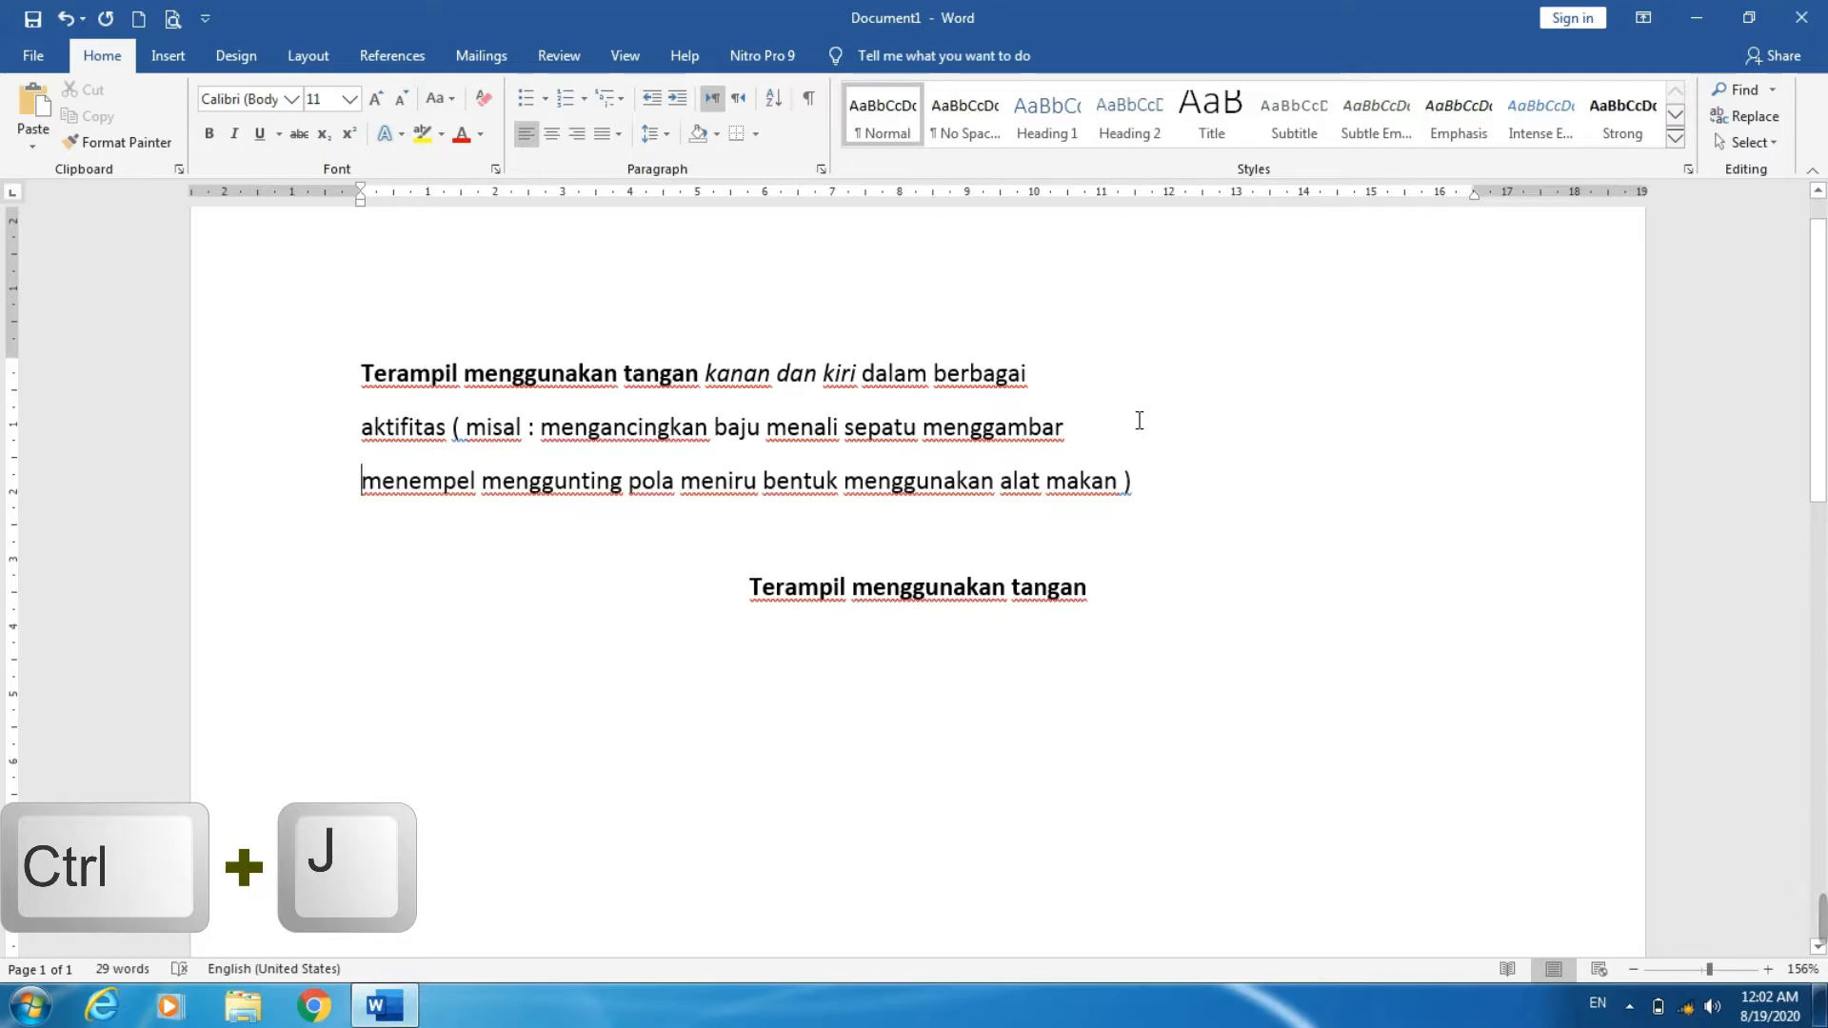
# - Left-align all the text in the document, apply justified alignment, and clear the selection
pyautogui.hotkey('ctrl', 'a')
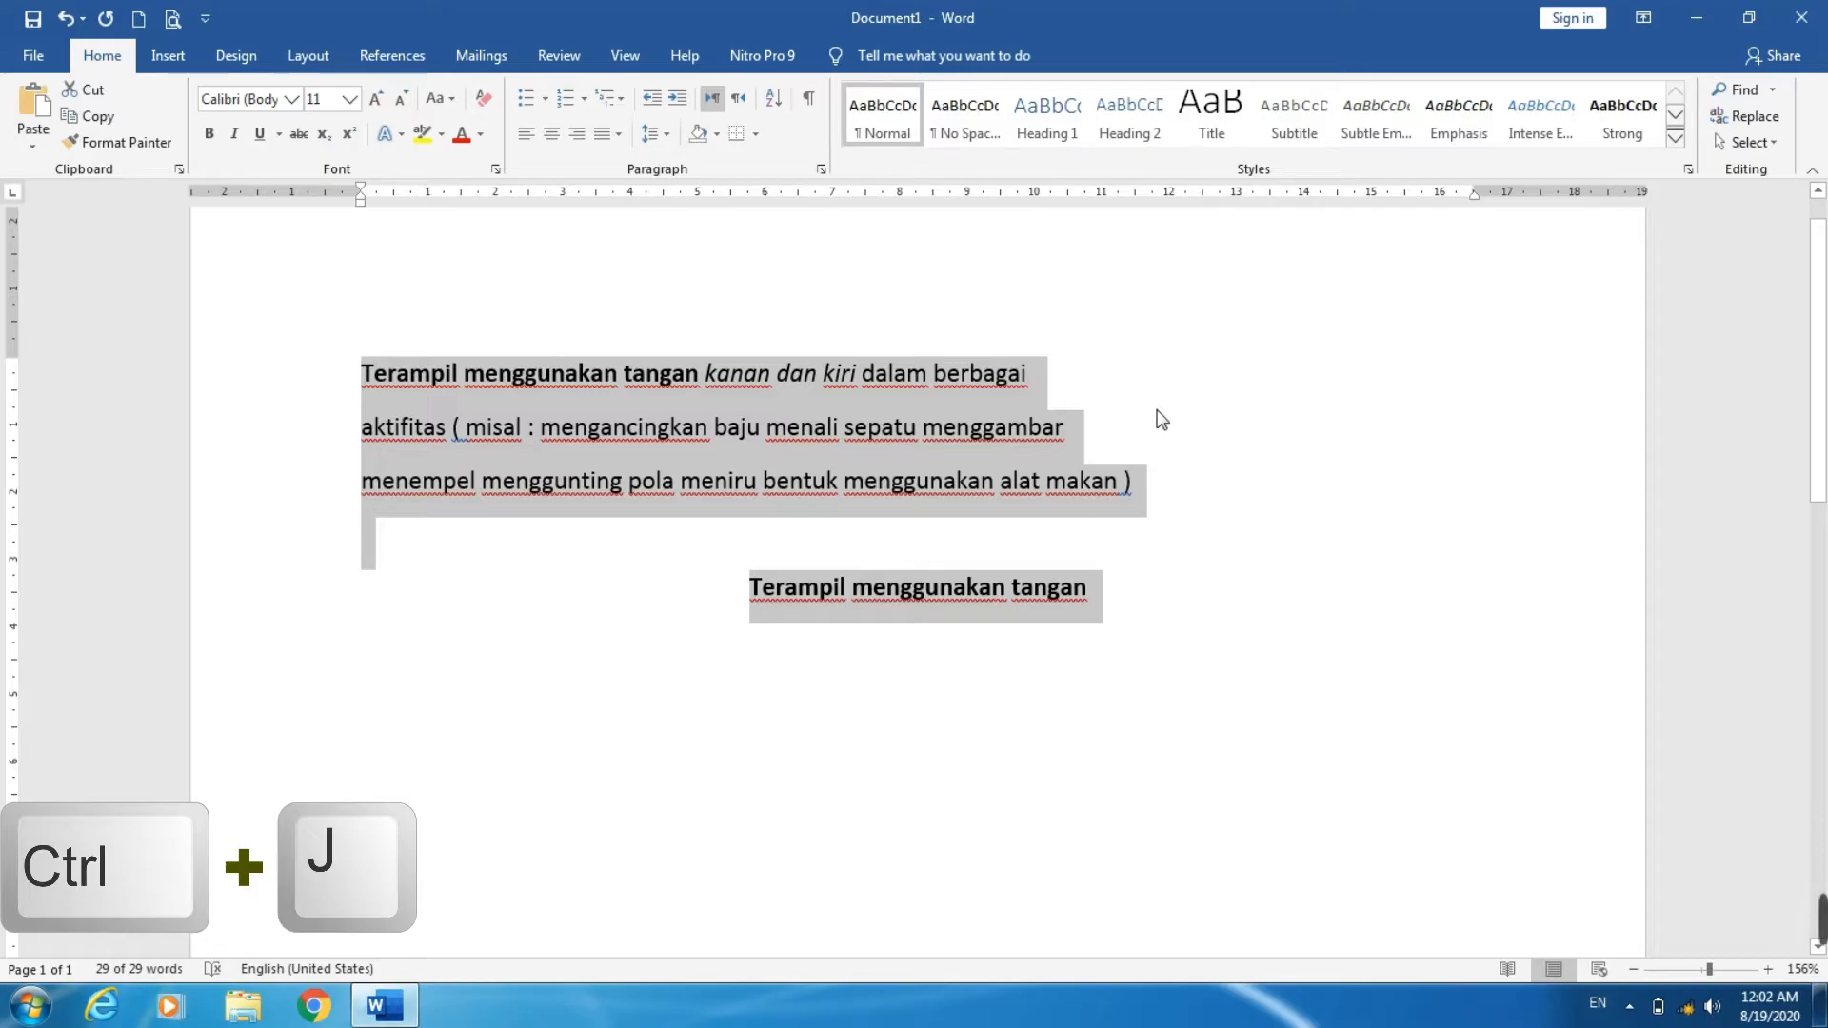
pyautogui.hotkey('ctrl', 'l')
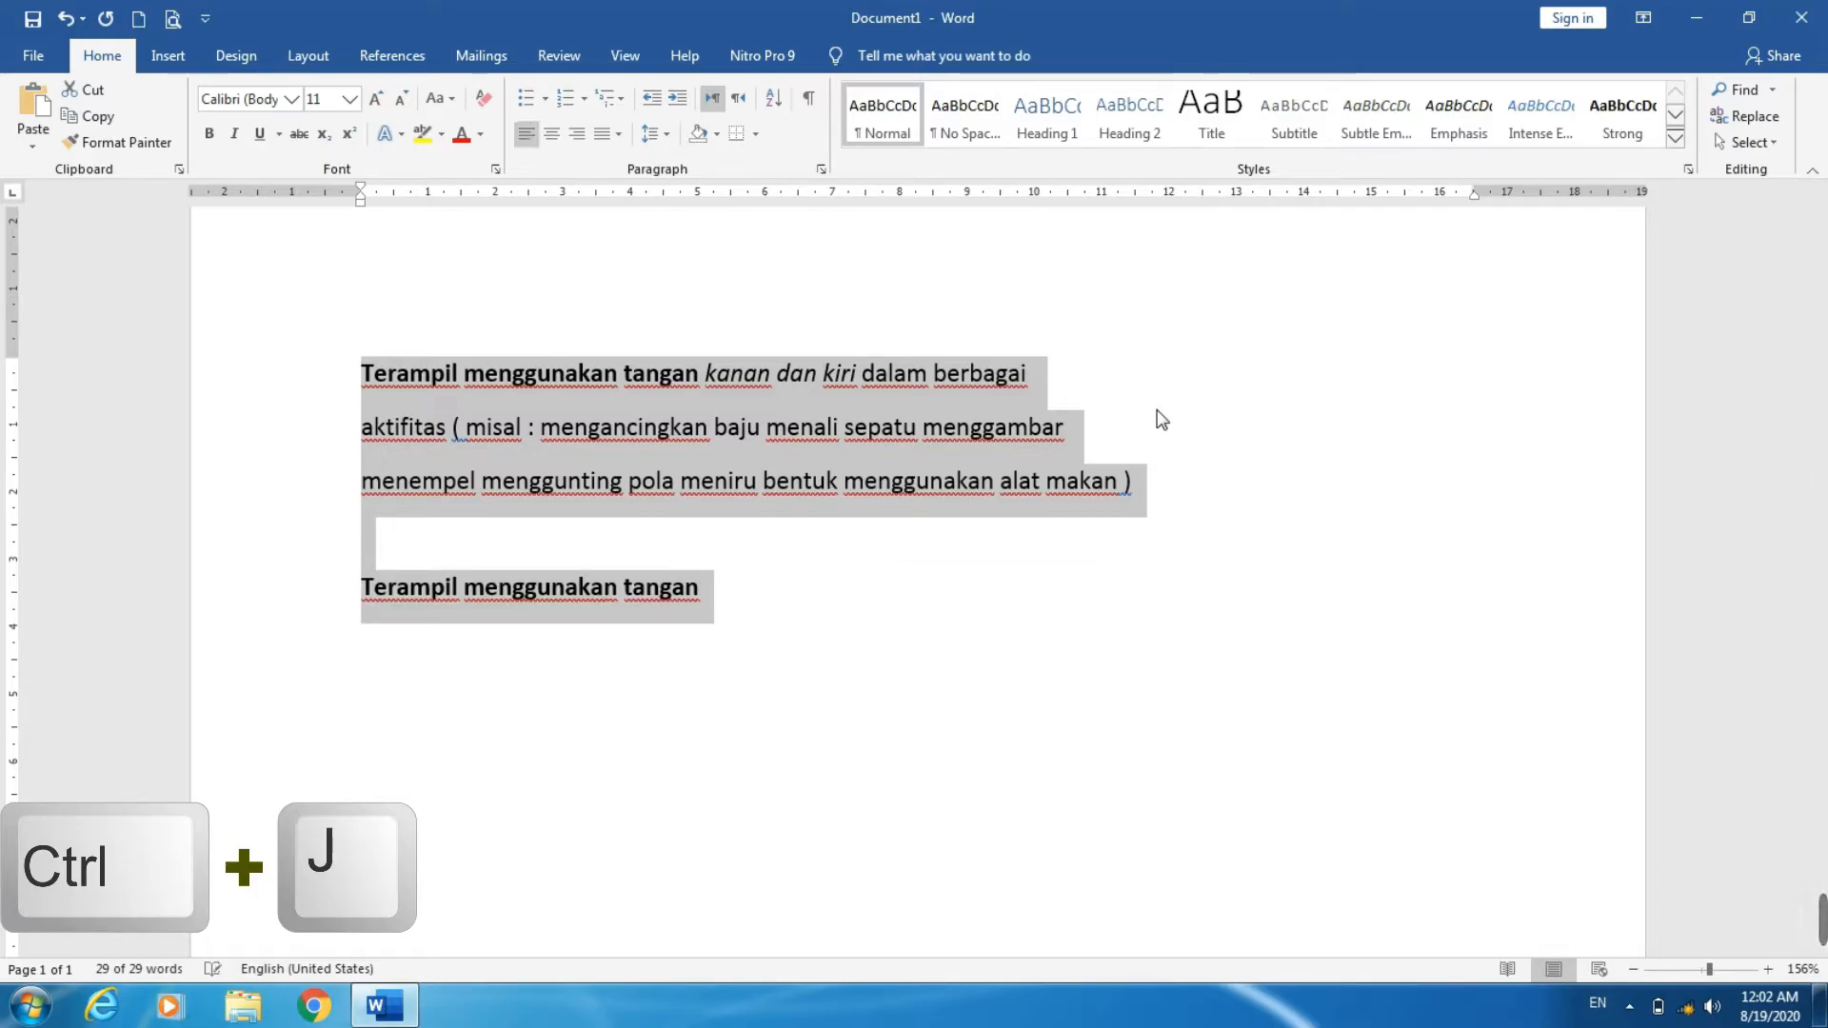
pyautogui.hotkey('ctrl', 'j')
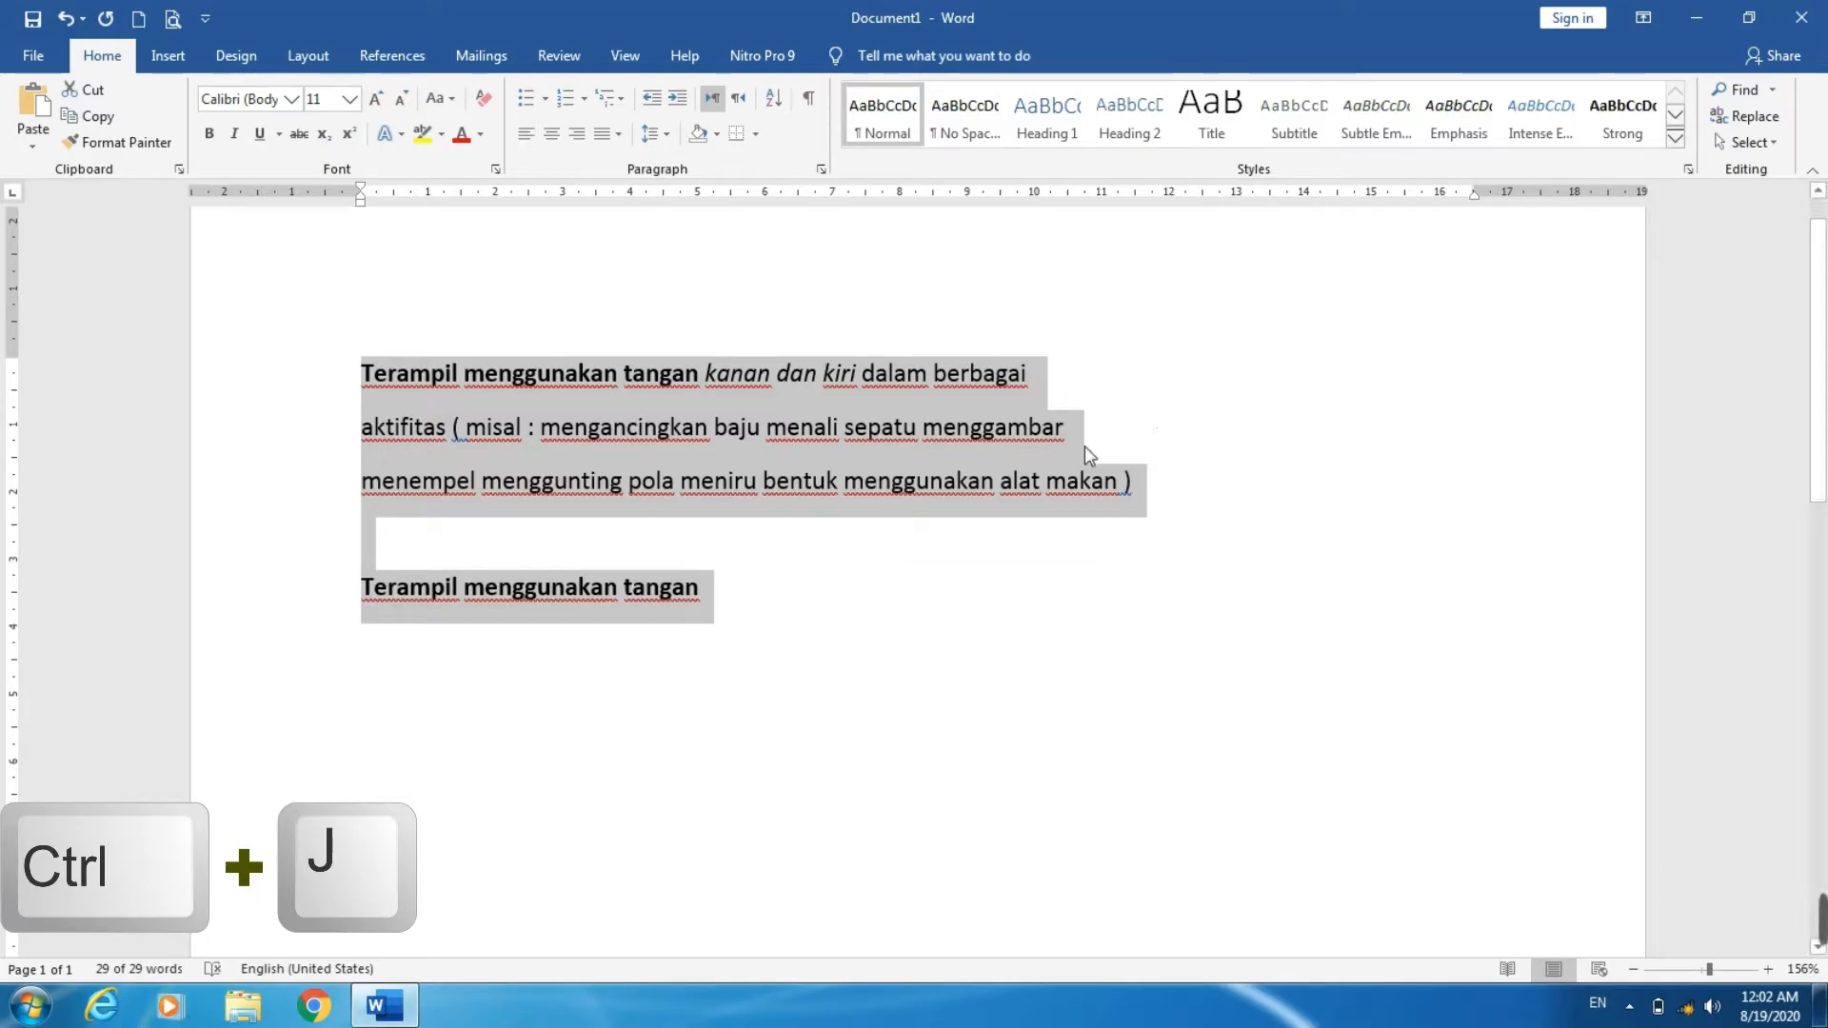
pyautogui.click(1061, 533)
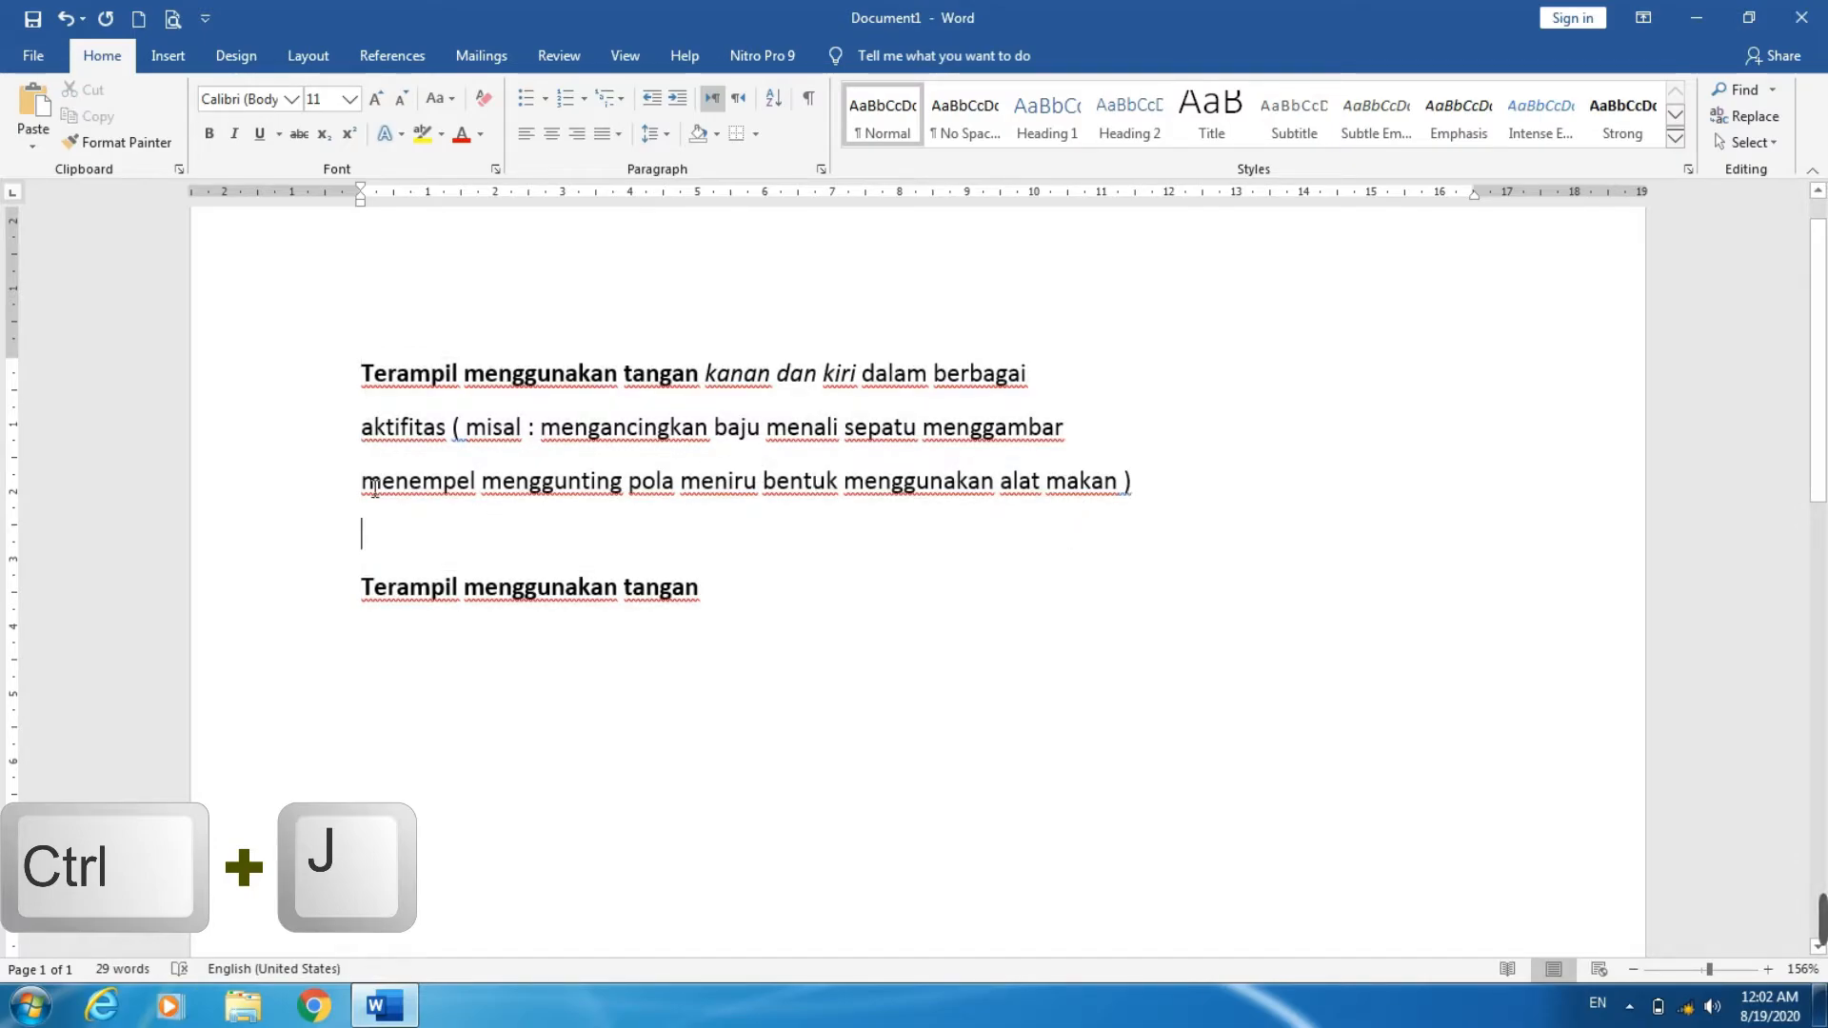
# - Undo the alignment changes and the two line splits in the paragraph
pyautogui.hotkey('ctrl', 'z')
pyautogui.hotkey('ctrl', 'z')
pyautogui.hotkey('ctrl', 'z')
pyautogui.hotkey('ctrl', 'z')
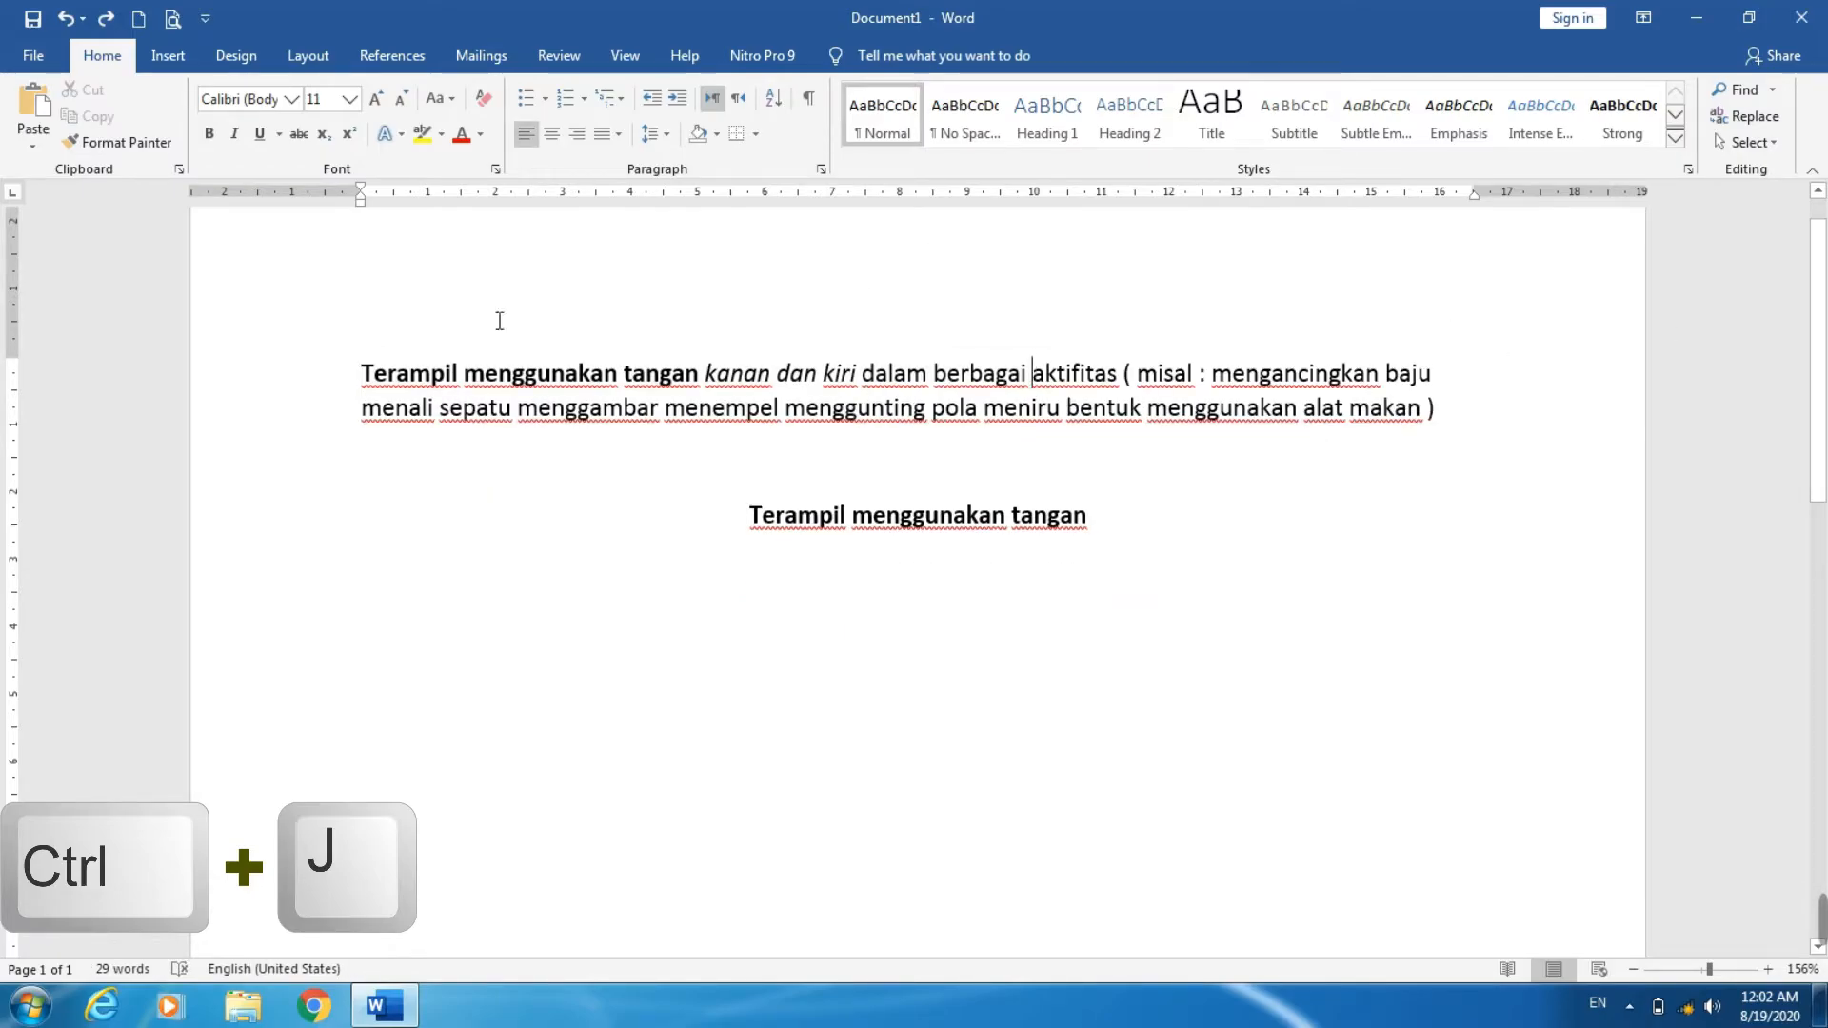
# - Copy the whole first paragraph and paste it three times below itself
pyautogui.moveTo(362, 373); pyautogui.dragTo(1439, 411)
pyautogui.hotkey('ctrl', 'c')
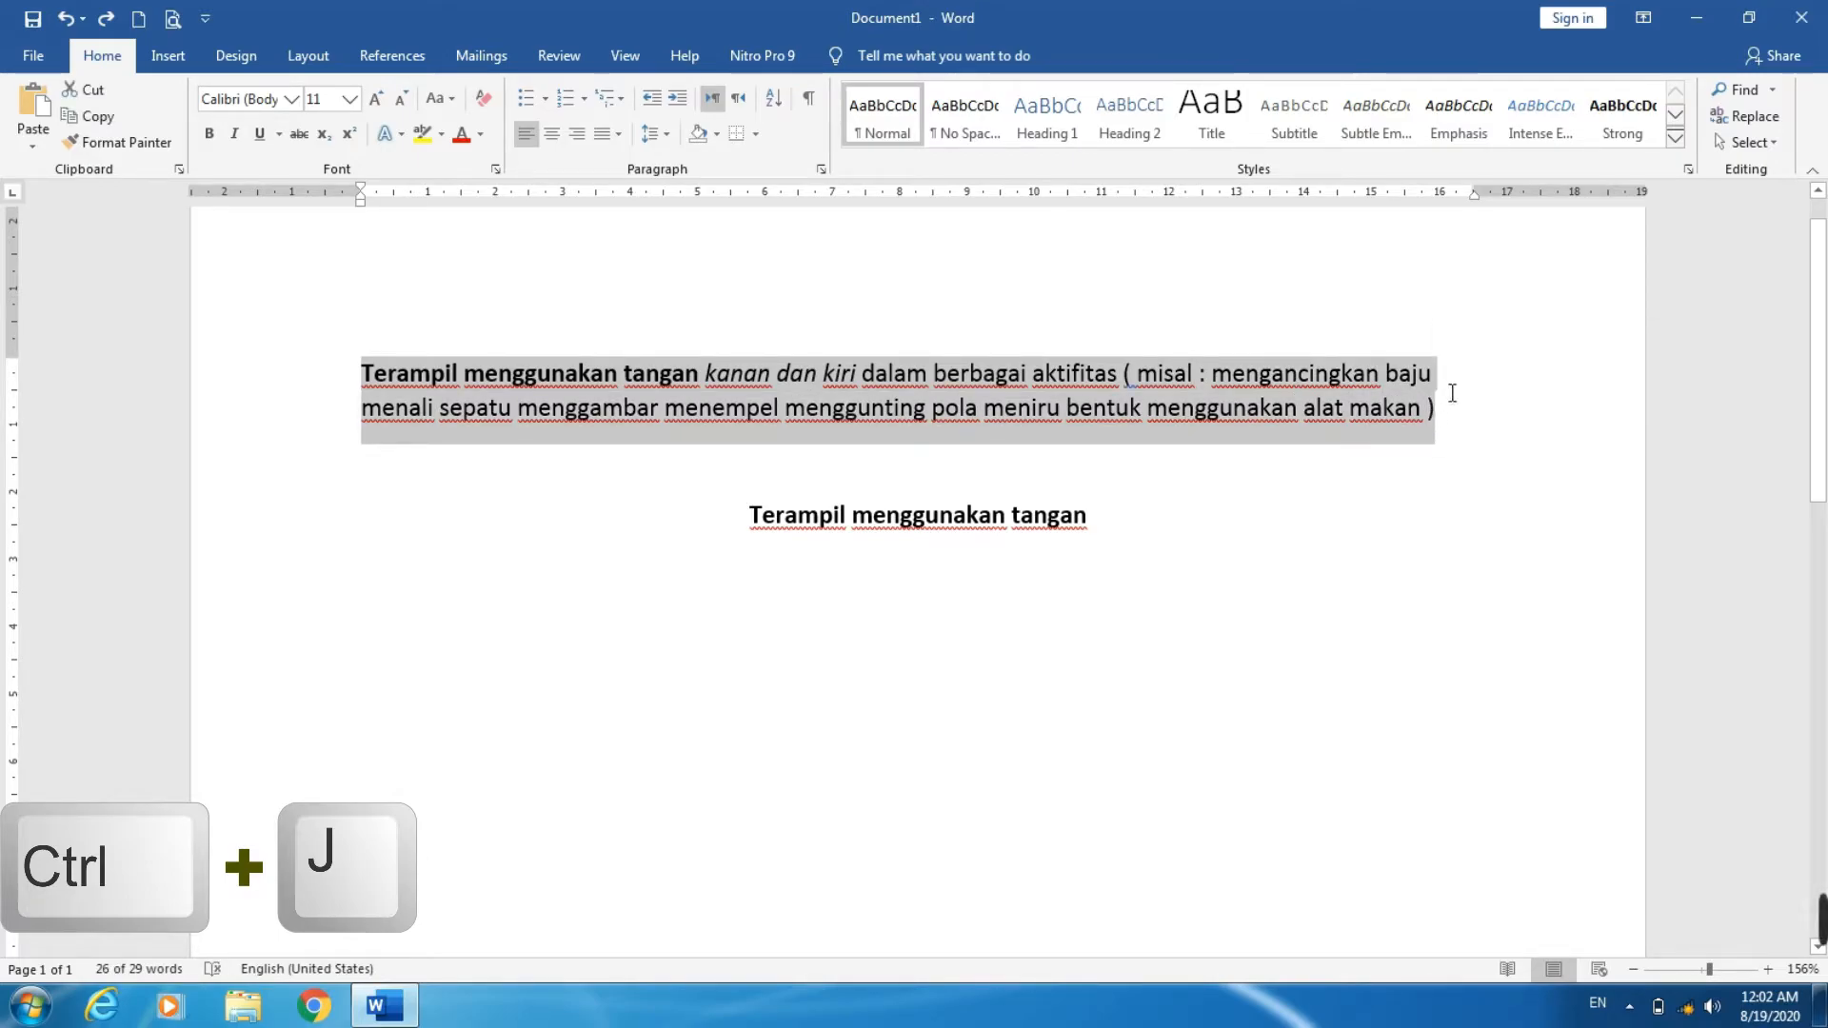
pyautogui.click(1463, 404)
pyautogui.hotkey('ctrl', 'v')
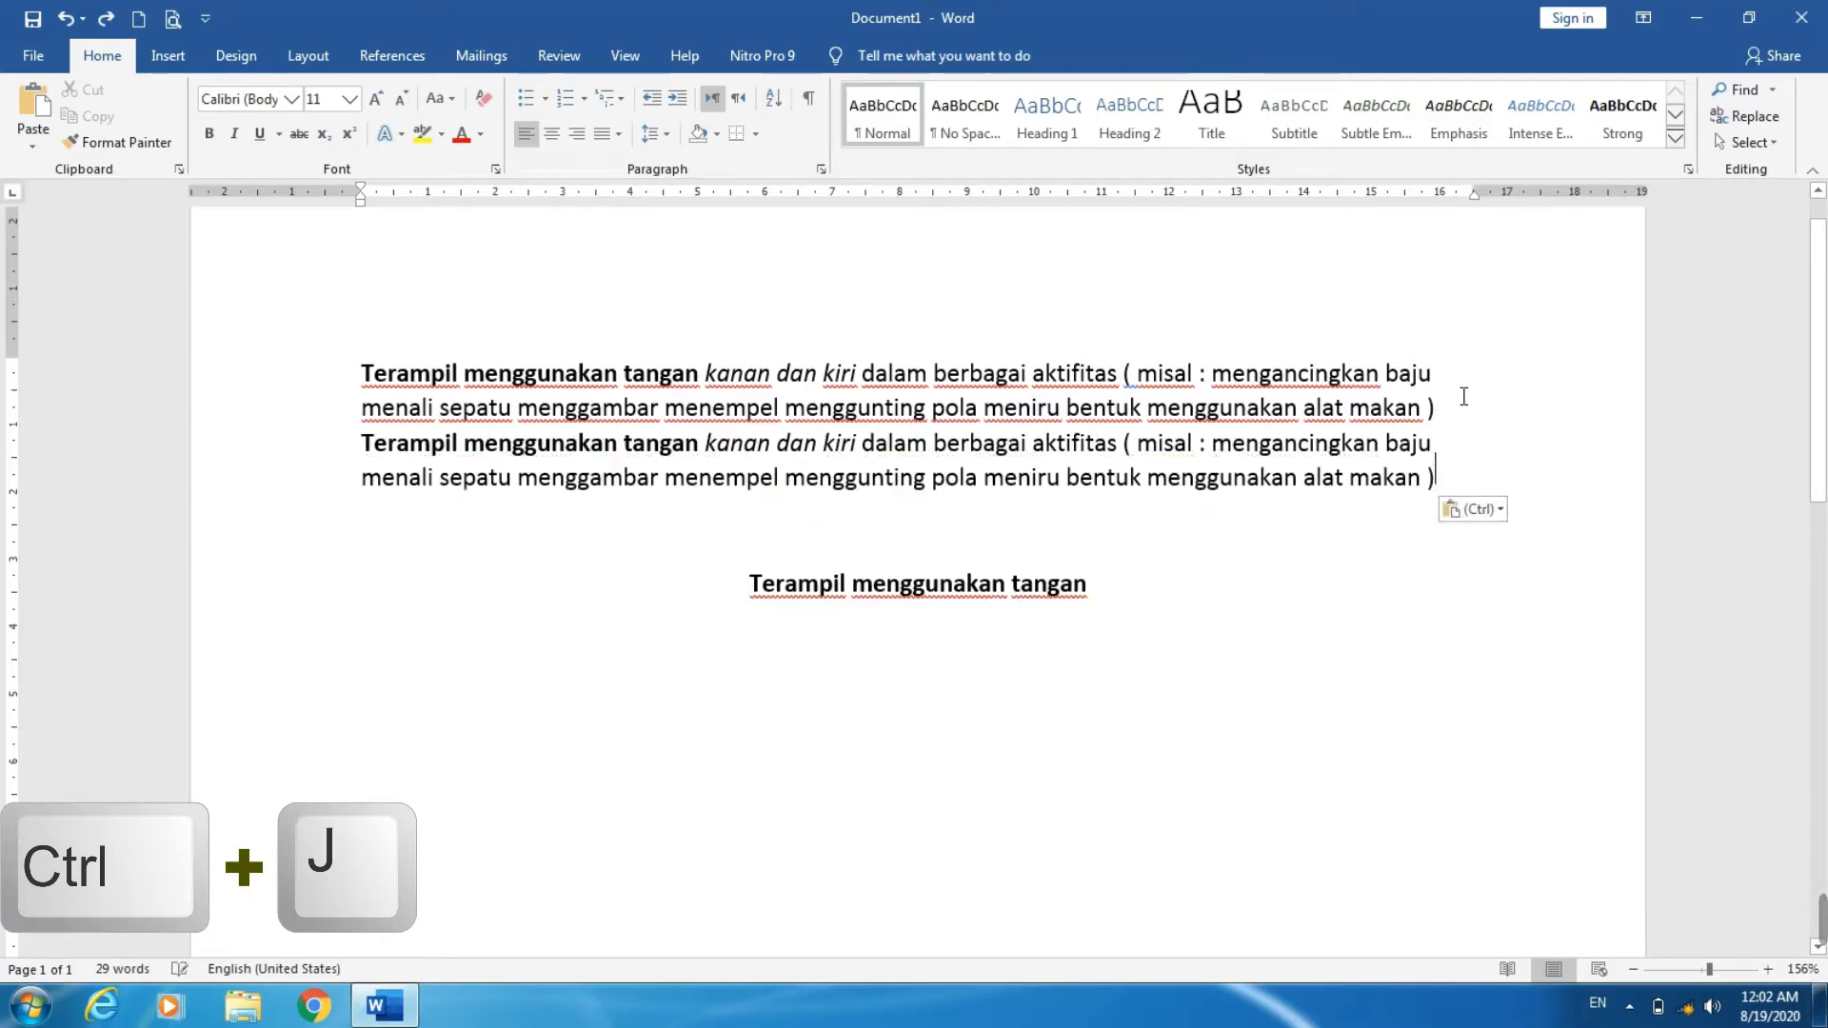
pyautogui.hotkey('ctrl', 'v')
pyautogui.hotkey('ctrl', 'v')
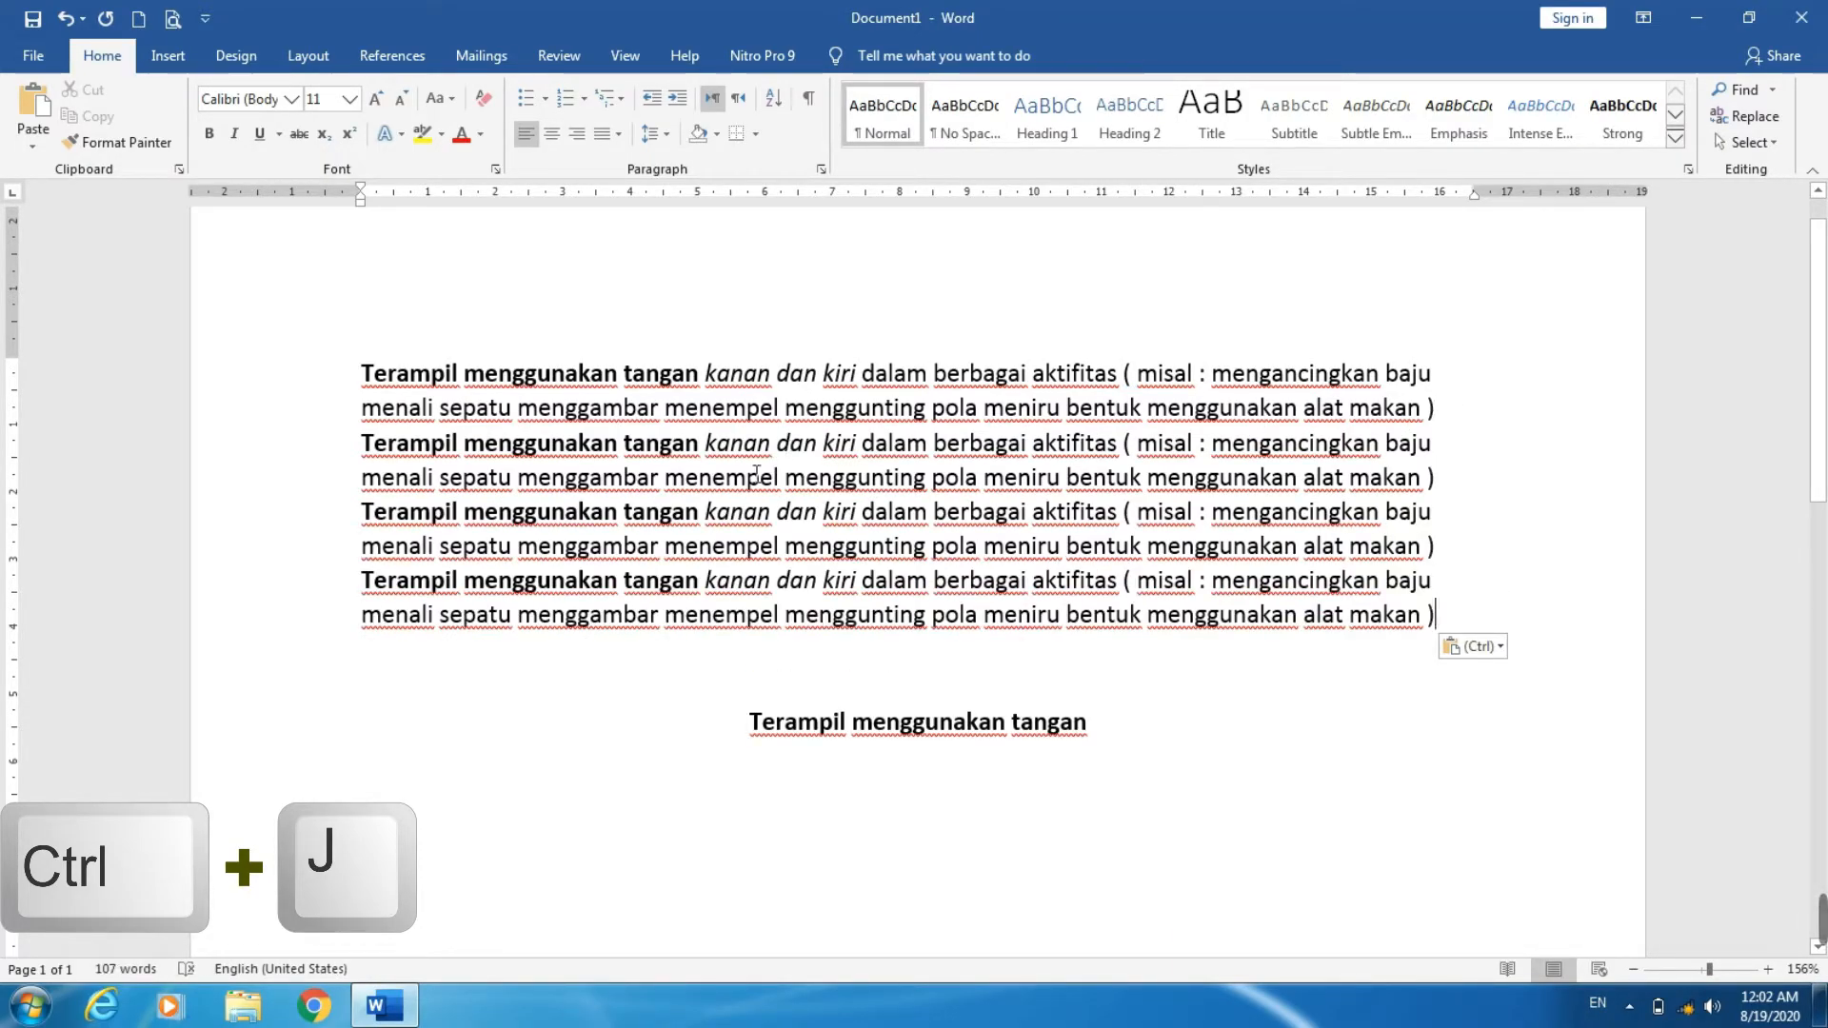
# - Copy "dalam berbagai aktifitas (" from the first line and paste it repeatedly after the last pasted paragraph
pyautogui.moveTo(860, 373); pyautogui.dragTo(1146, 374)
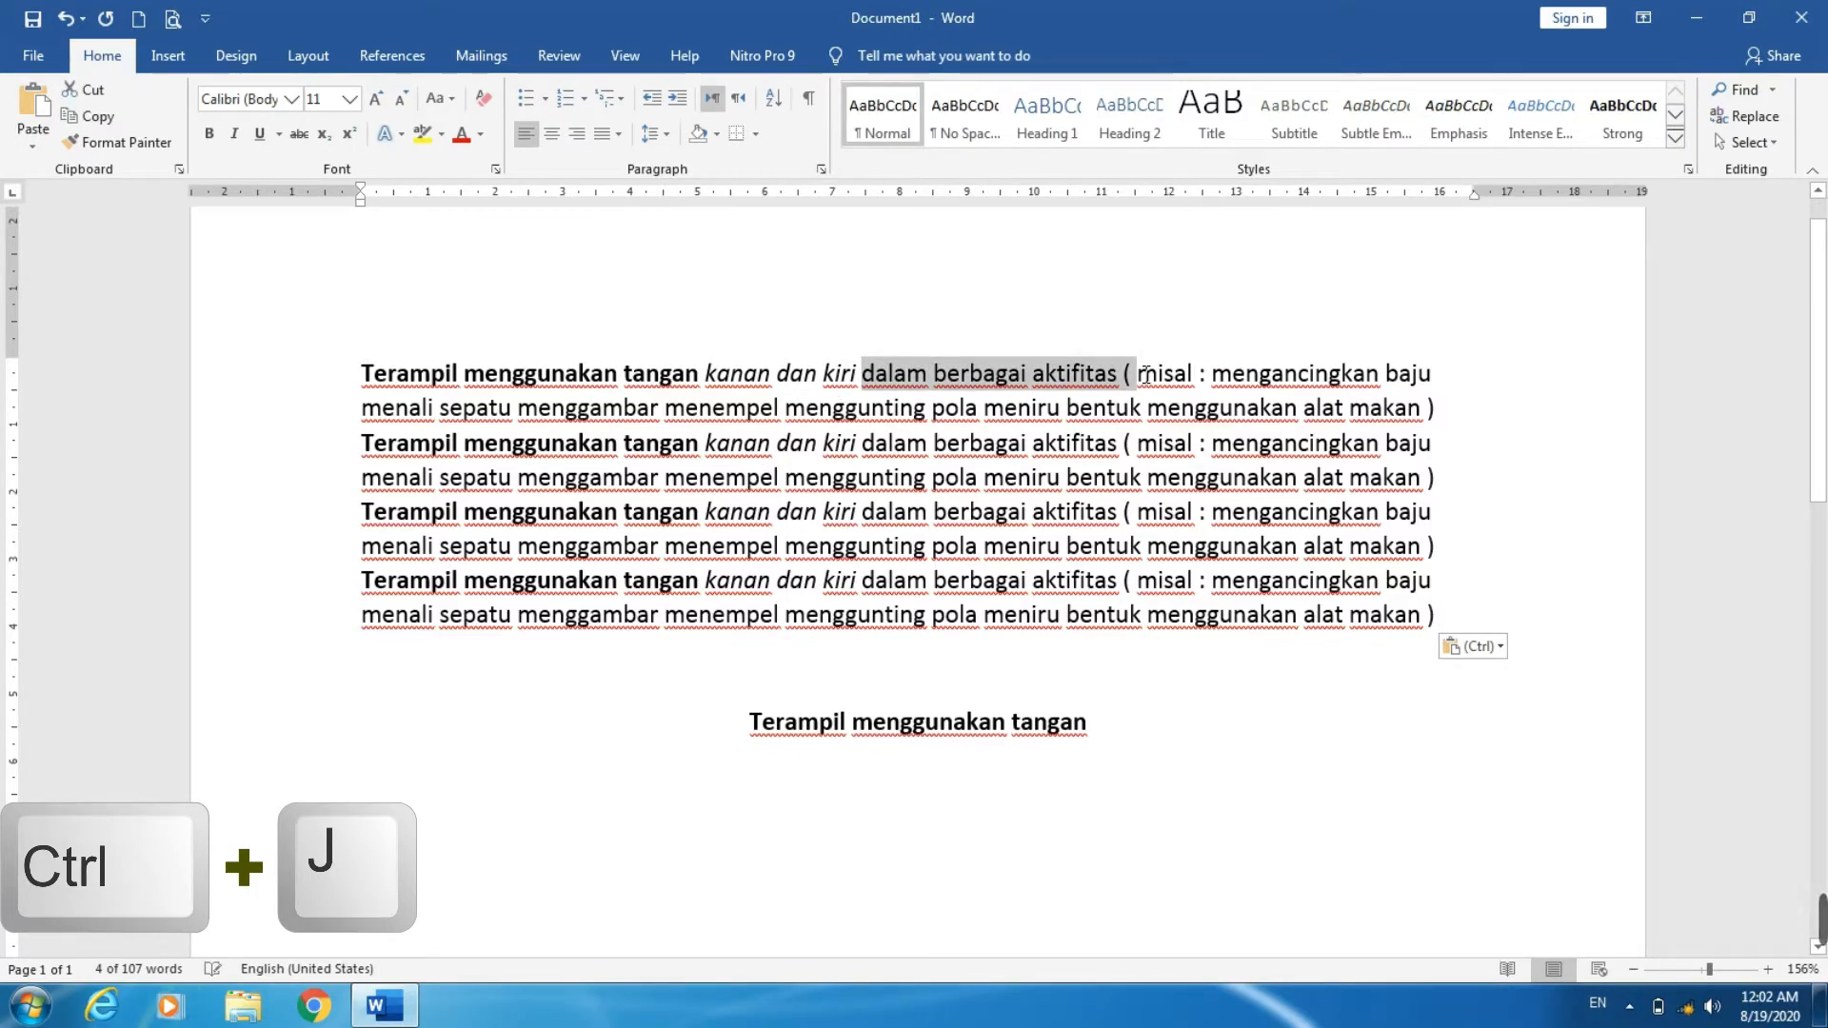
pyautogui.hotkey('ctrl', 'c')
pyautogui.click(1472, 618)
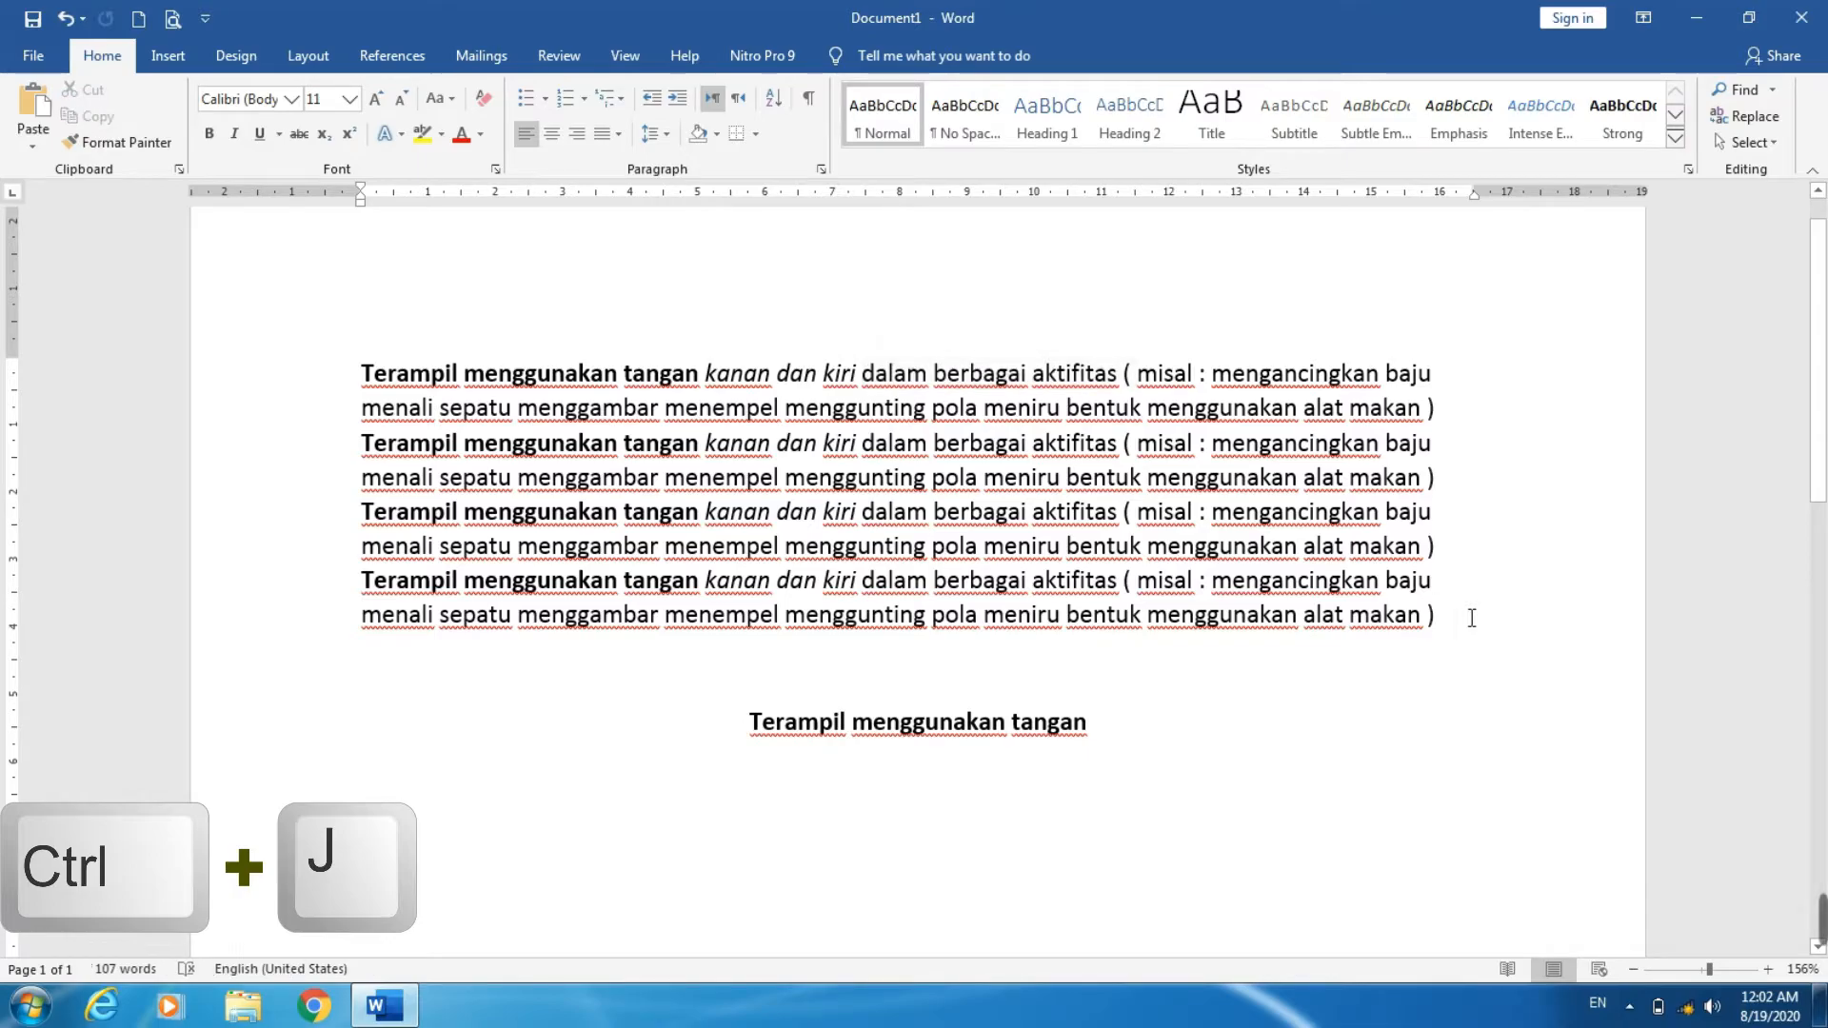
pyautogui.hotkey('ctrl', 'v')
pyautogui.hotkey('ctrl', 'v')
pyautogui.hotkey('ctrl', 'v')
pyautogui.hotkey('ctrl', 'v')
pyautogui.hotkey('ctrl', 'v')
pyautogui.hotkey('ctrl', 'v')
pyautogui.hotkey('ctrl', 'v')
pyautogui.hotkey('ctrl', 'v')
pyautogui.hotkey('ctrl', 'v')
pyautogui.hotkey('ctrl', 'v')
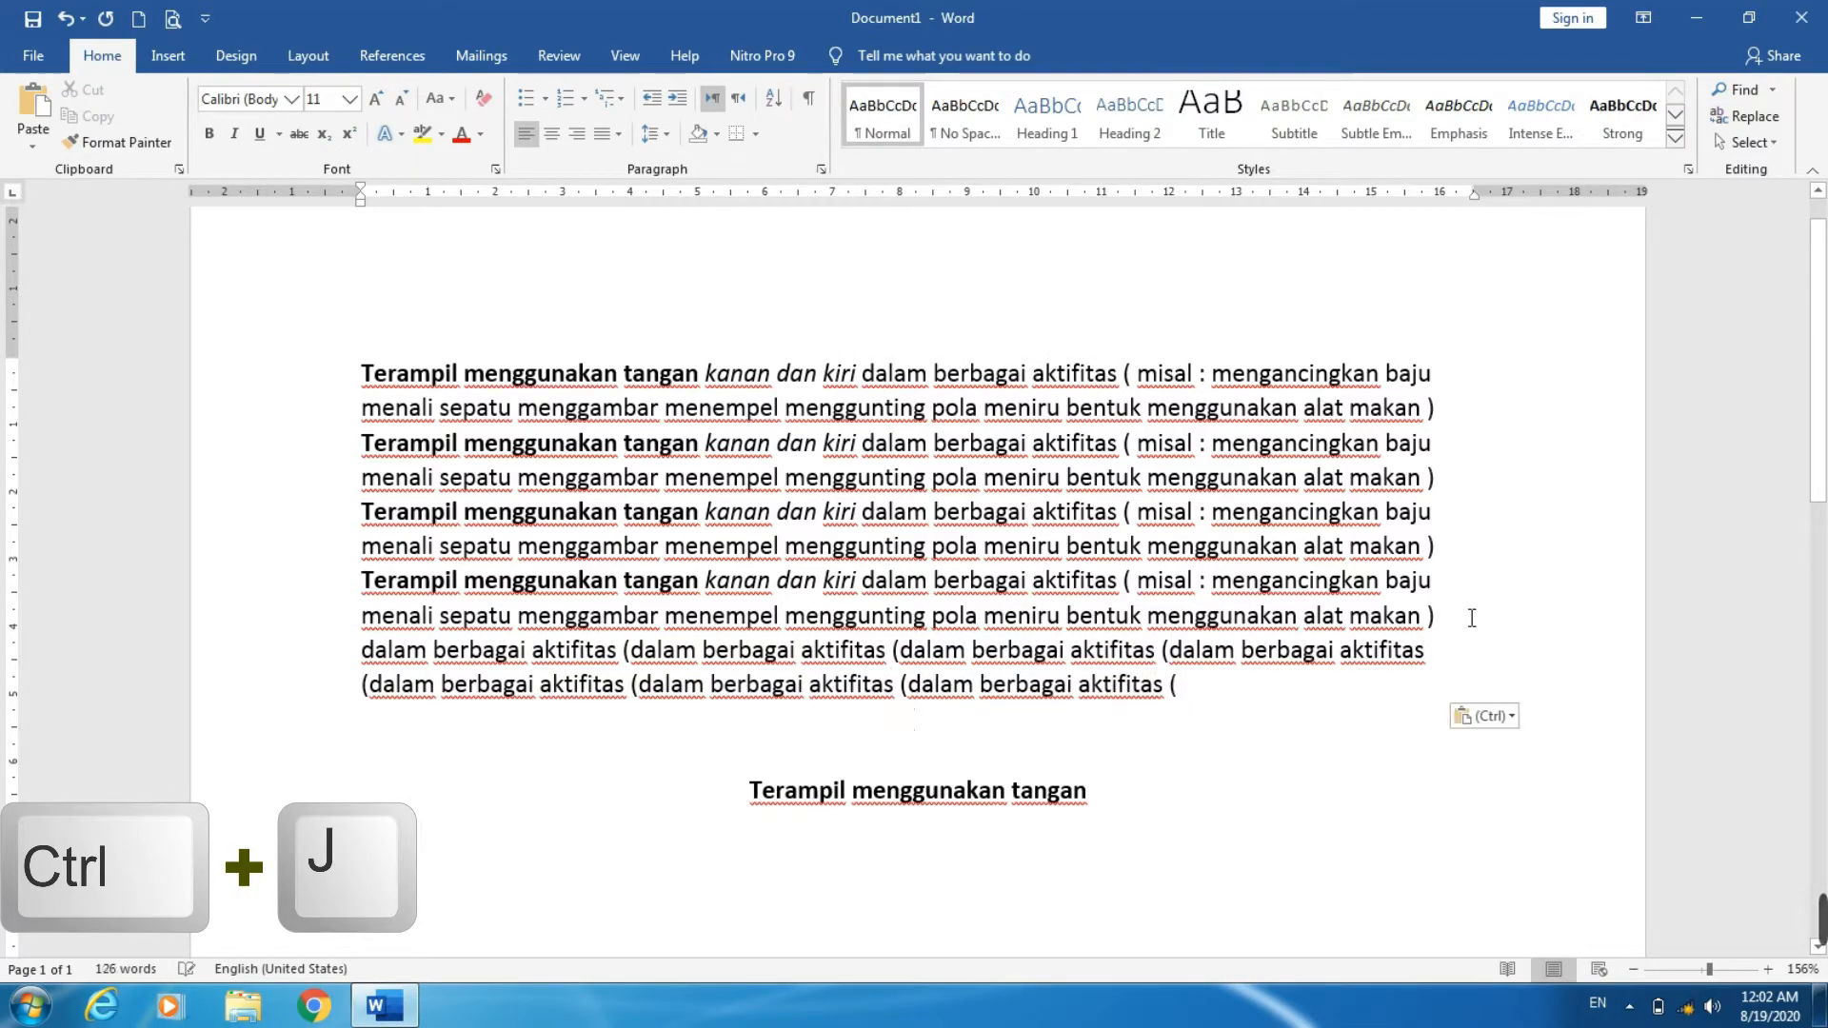
pyautogui.hotkey('ctrl', 'v')
pyautogui.hotkey('ctrl', 'v')
pyautogui.hotkey('ctrl', 'v')
pyautogui.hotkey('ctrl', 'v')
pyautogui.hotkey('ctrl', 'v')
pyautogui.hotkey('ctrl', 'v')
pyautogui.hotkey('ctrl', 'v')
pyautogui.hotkey('ctrl', 'v')
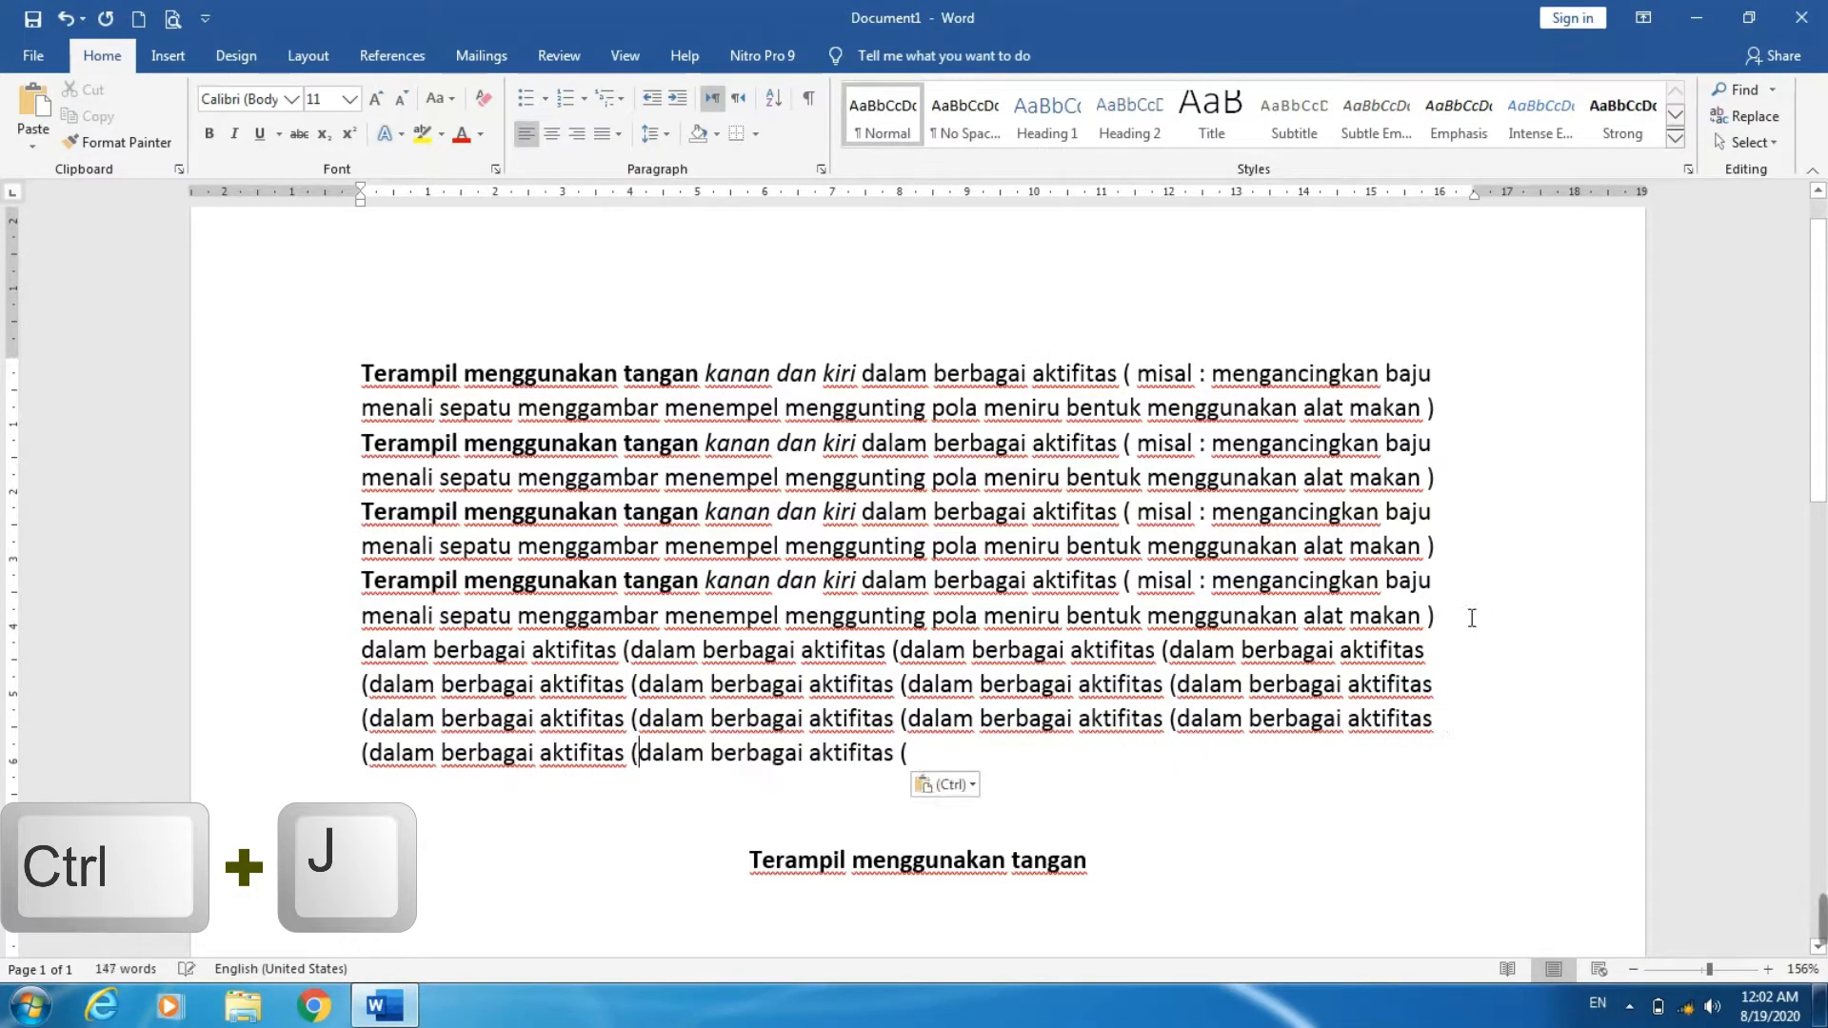
pyautogui.hotkey('ctrl', 'v')
pyautogui.hotkey('ctrl', 'v')
pyautogui.hotkey('ctrl', 'v')
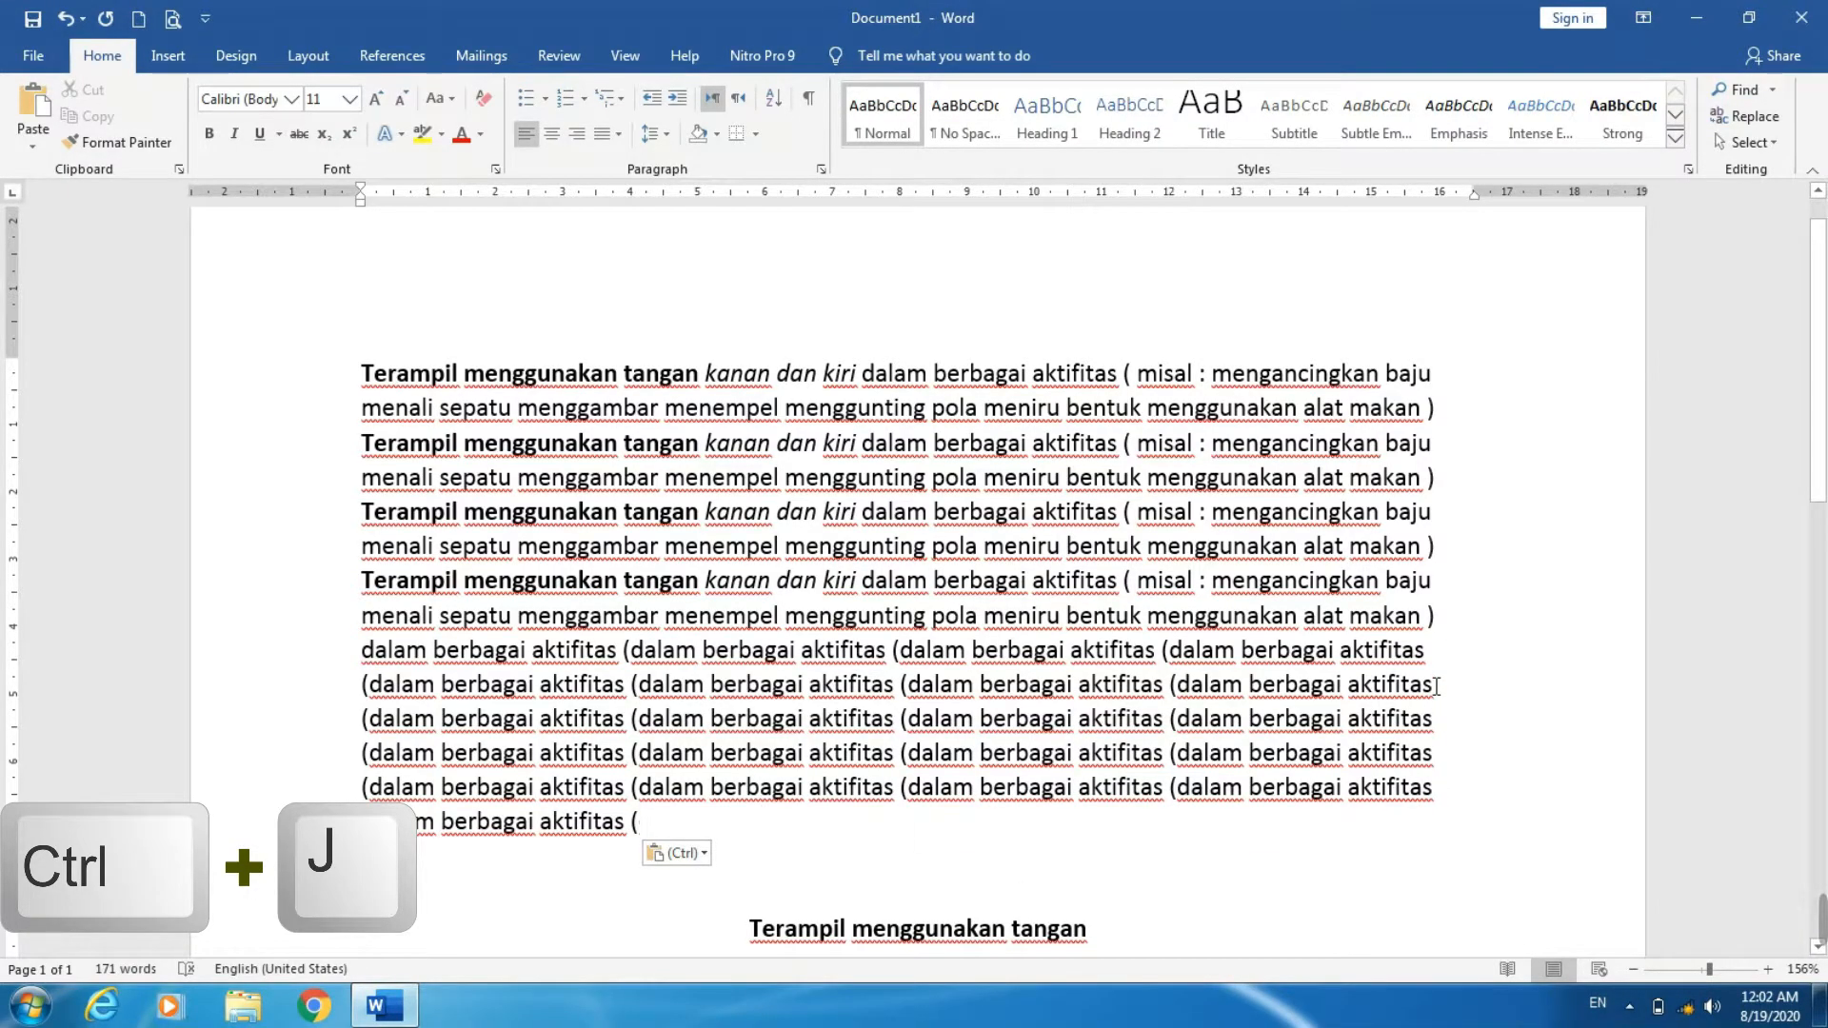
# - Undo the last several pastes so the repeated phrase ends partway through its third line
pyautogui.hotkey('ctrl', 'z')
pyautogui.hotkey('ctrl', 'z')
pyautogui.hotkey('ctrl', 'z')
pyautogui.hotkey('ctrl', 'z')
pyautogui.hotkey('ctrl', 'z')
pyautogui.hotkey('ctrl', 'z')
pyautogui.hotkey('ctrl', 'z')
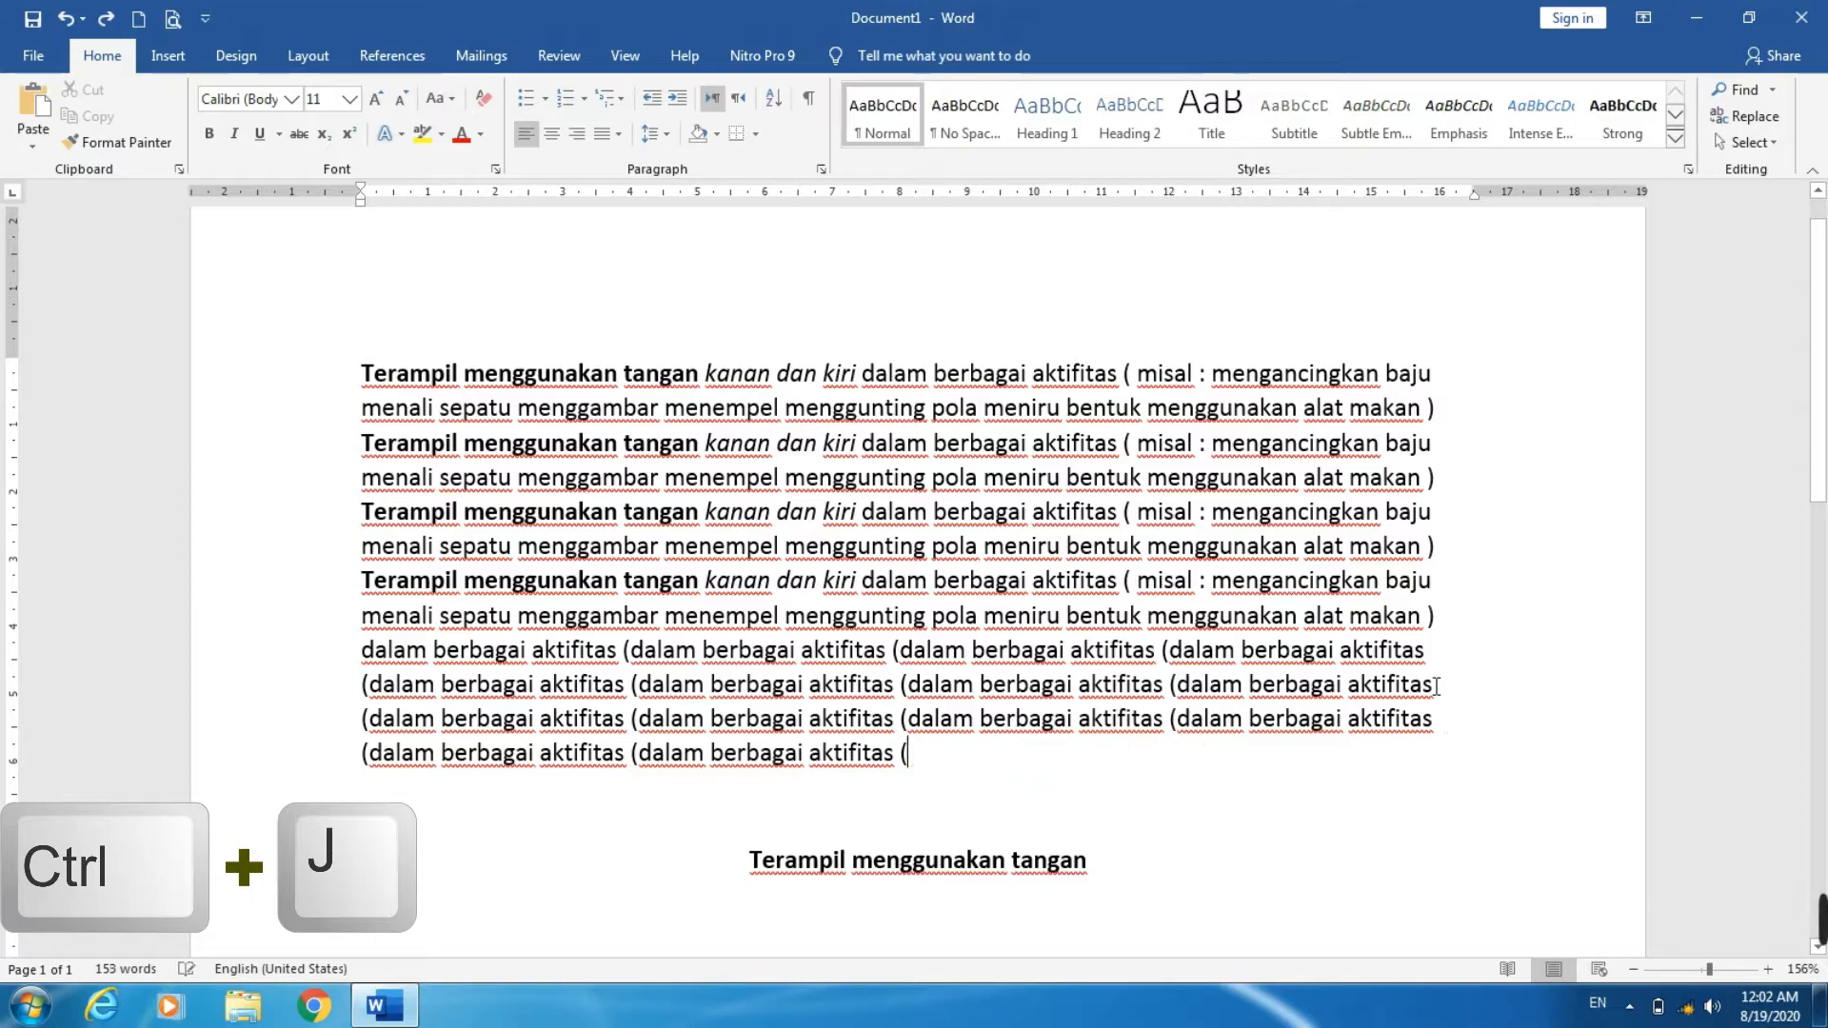
pyautogui.hotkey('ctrl', 'z')
pyautogui.hotkey('ctrl', 'z')
pyautogui.hotkey('ctrl', 'z')
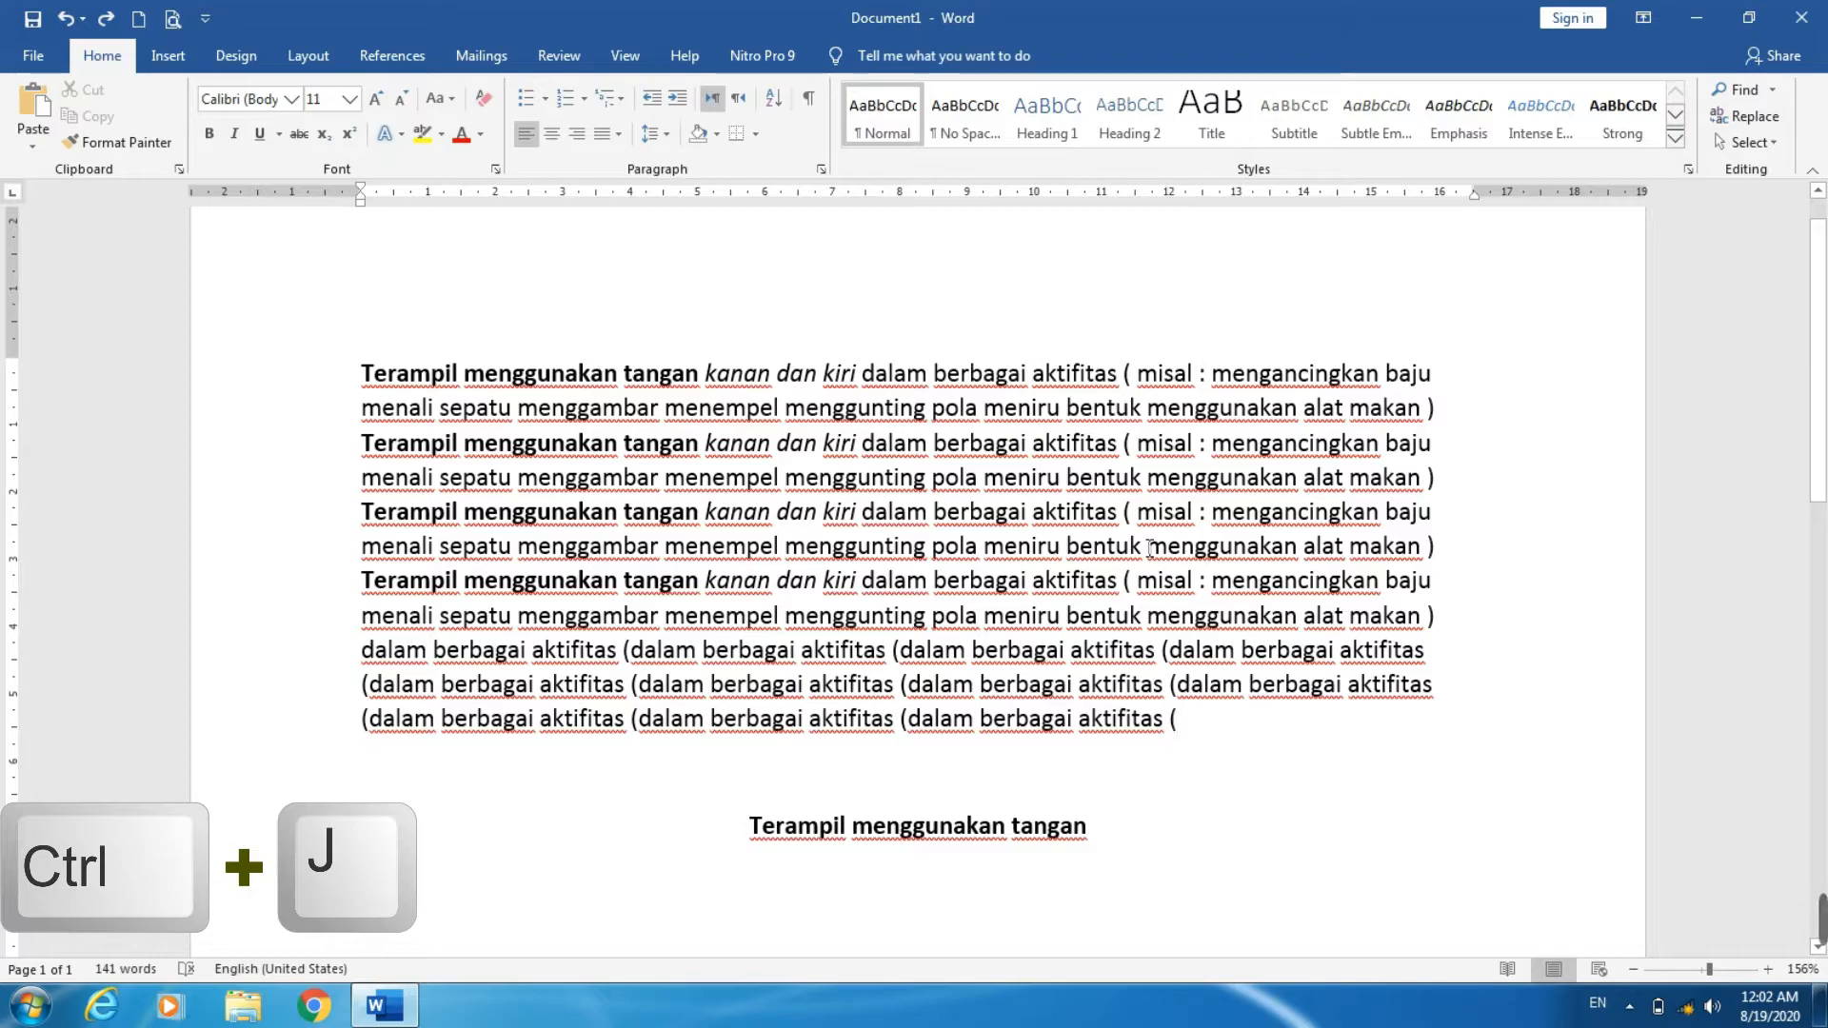
# - Select all the text in the document and apply Justify alignment
pyautogui.hotkey('ctrl', 'a')
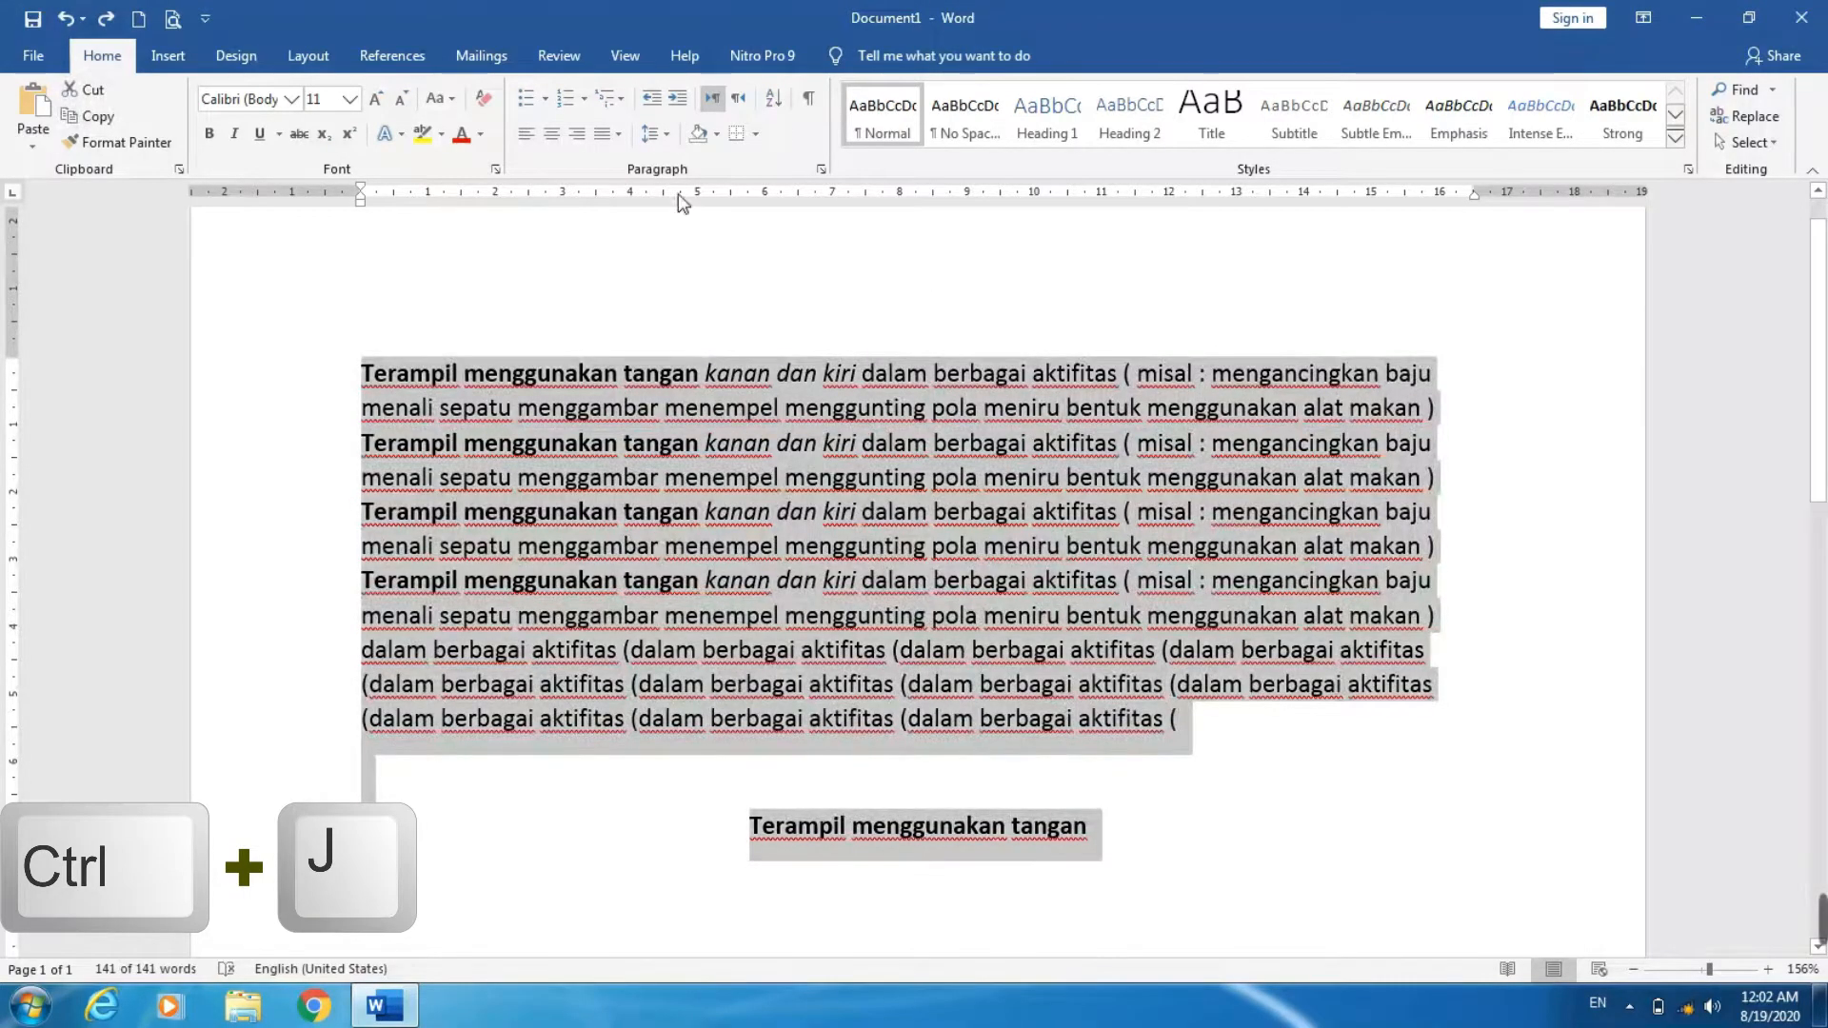
pyautogui.click(598, 135)
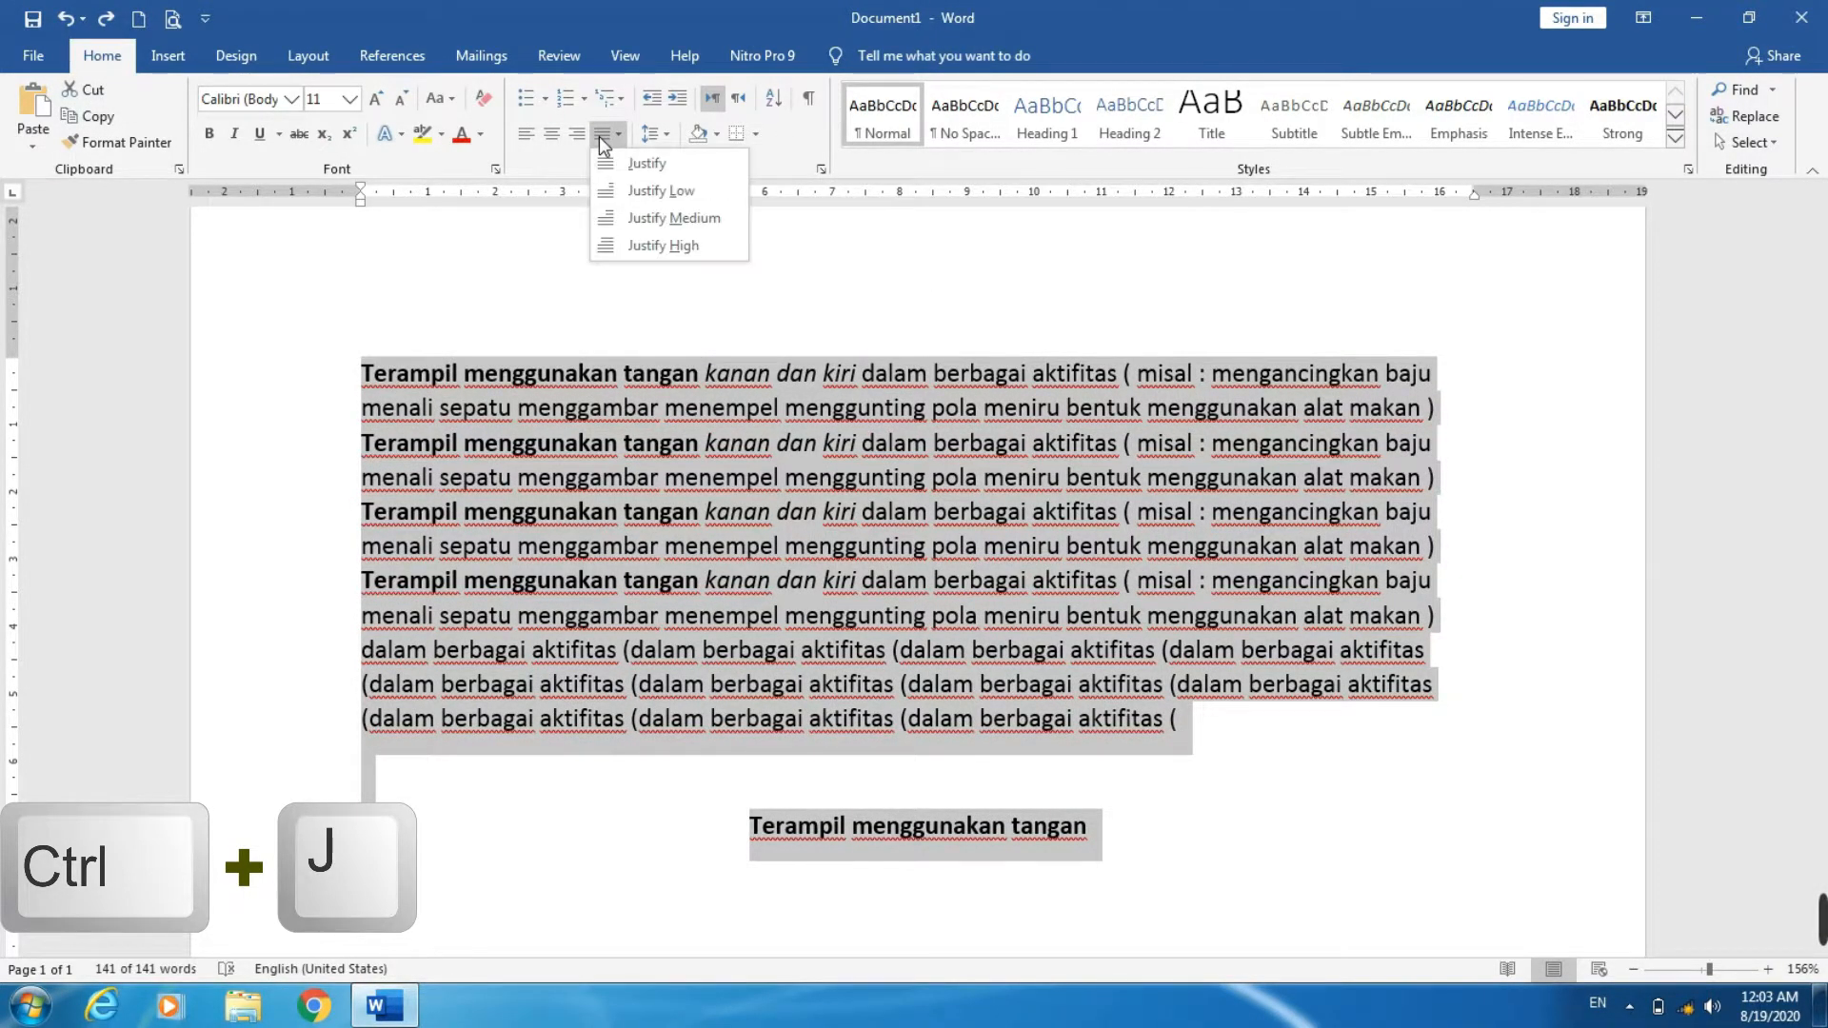
pyautogui.click(650, 164)
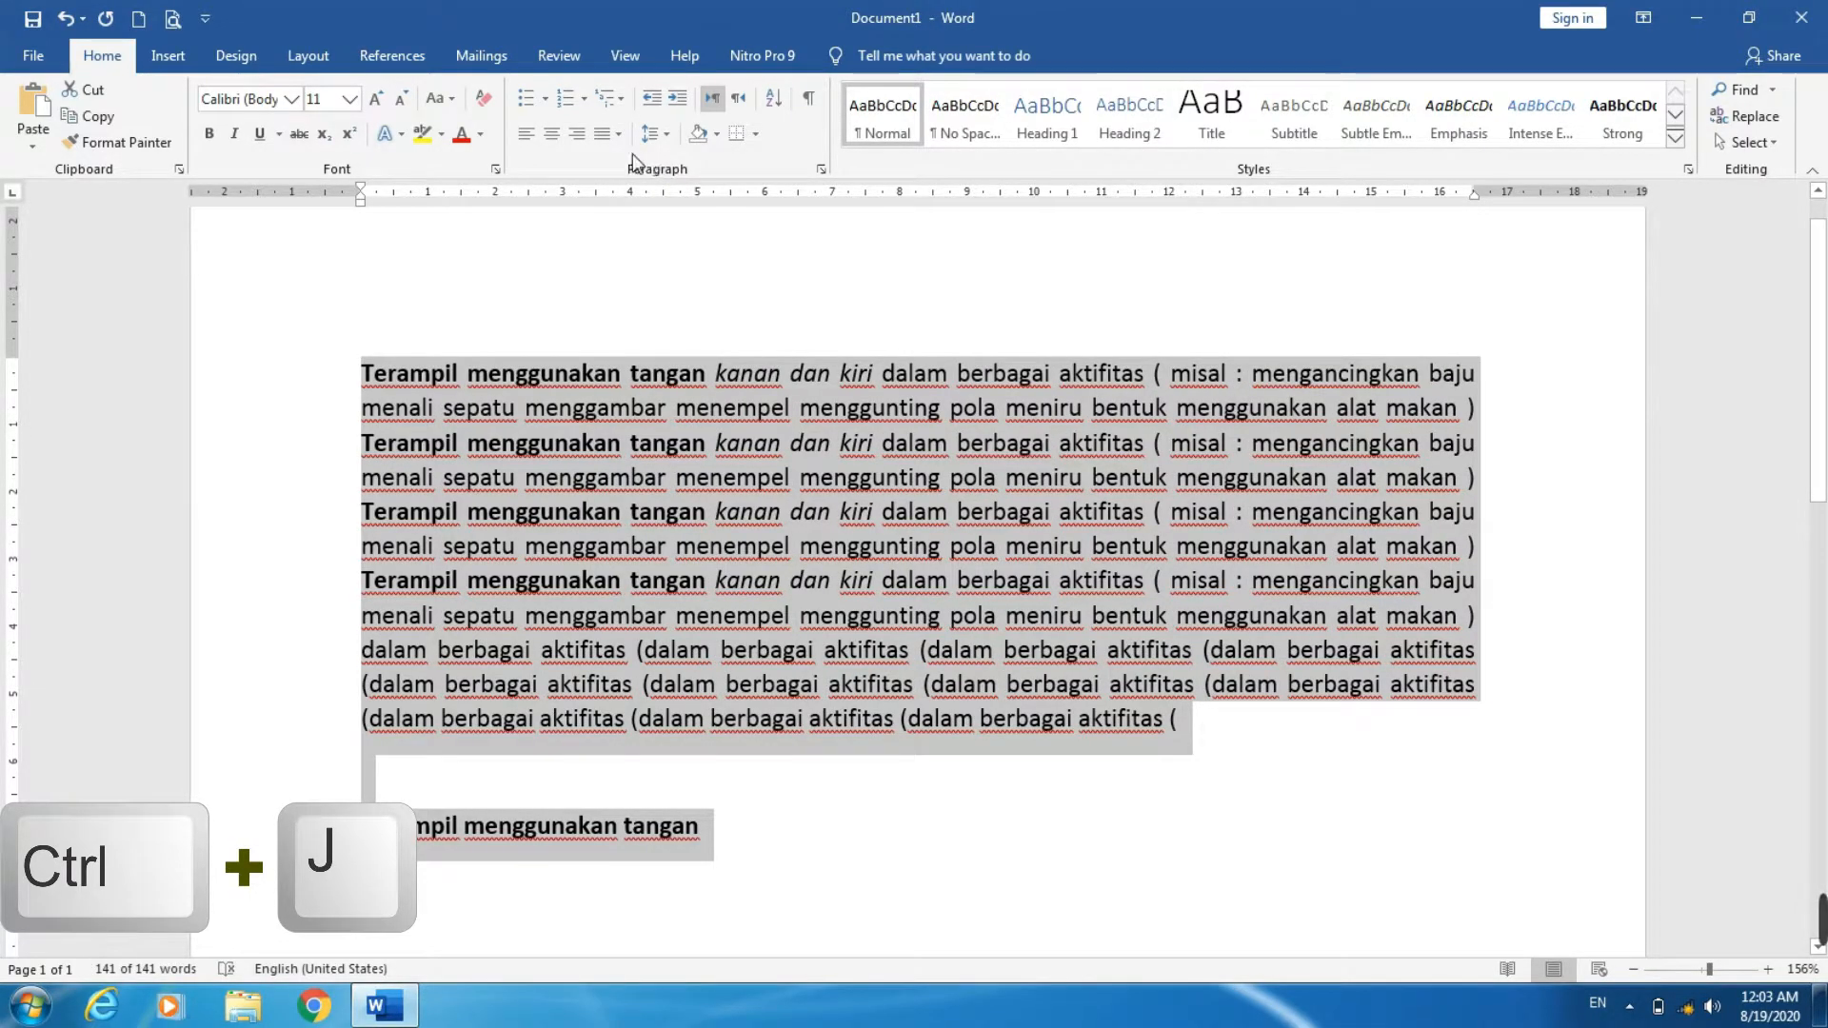
# - Switch all the selected text to left alignment and justify it again for comparison
pyautogui.click(604, 141)
pyautogui.click(604, 140)
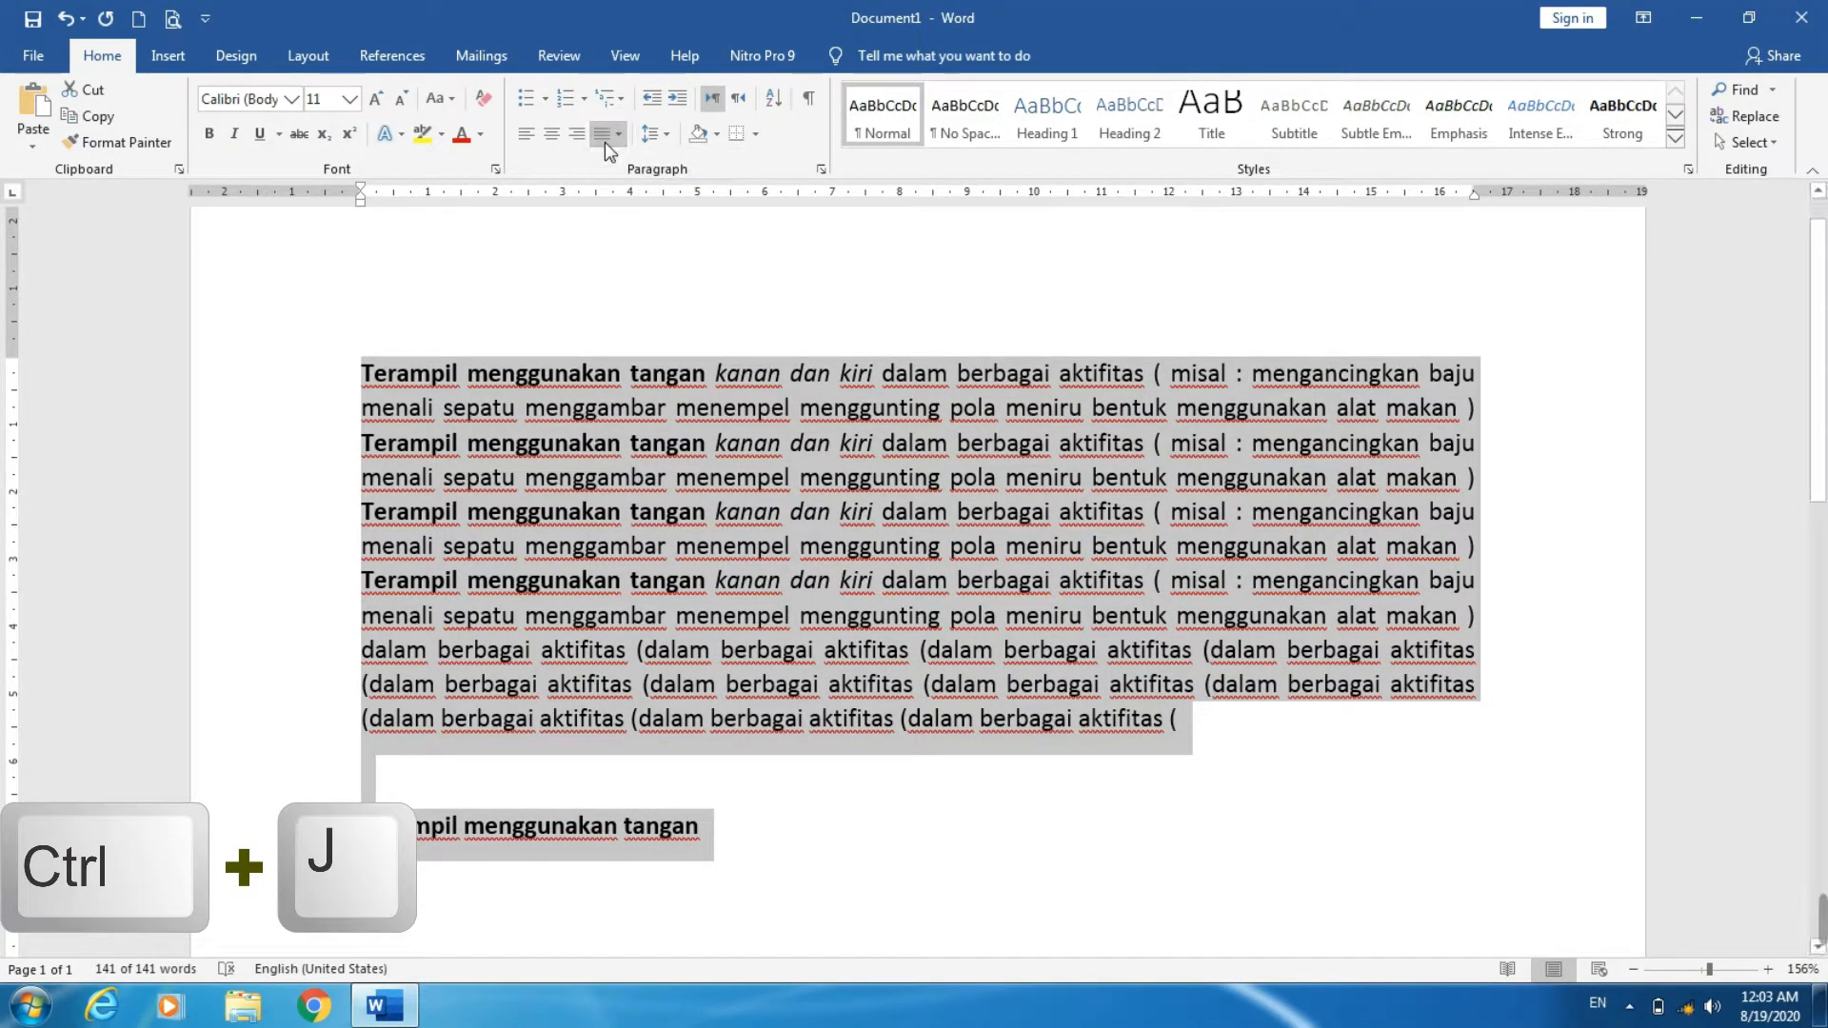
pyautogui.click(524, 141)
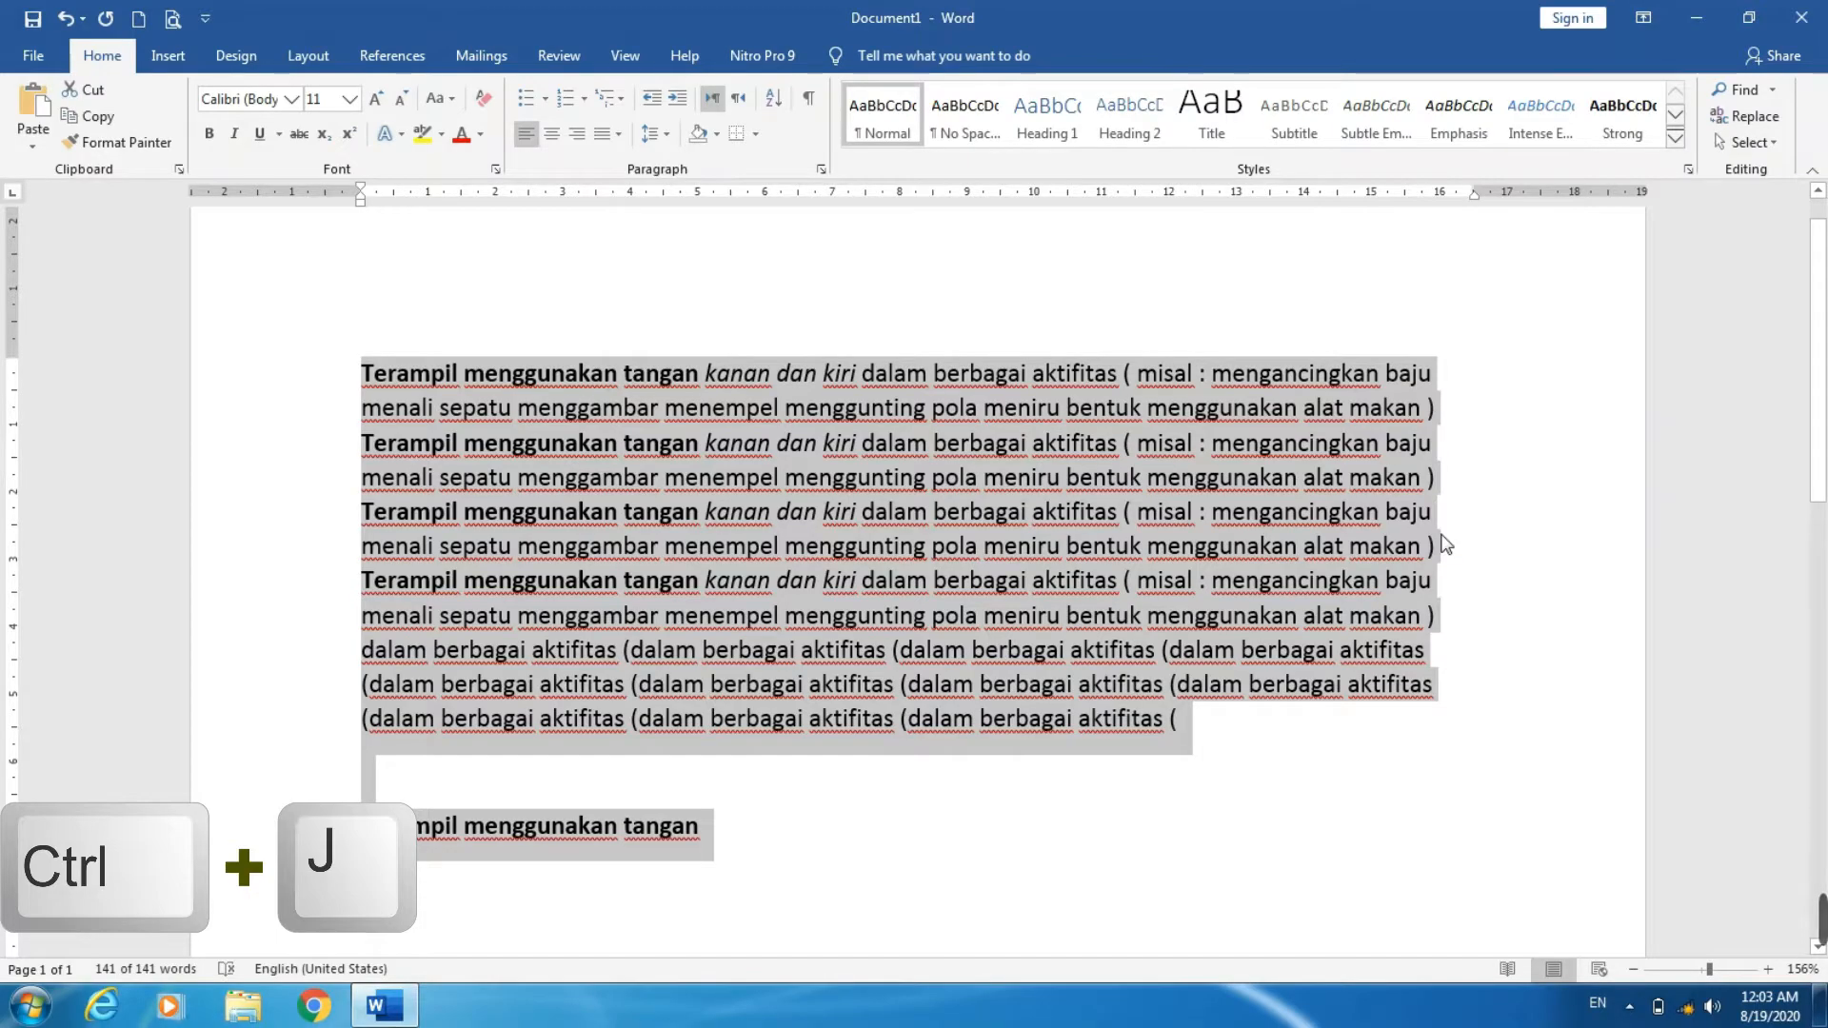
pyautogui.hotkey('ctrl', 'j')
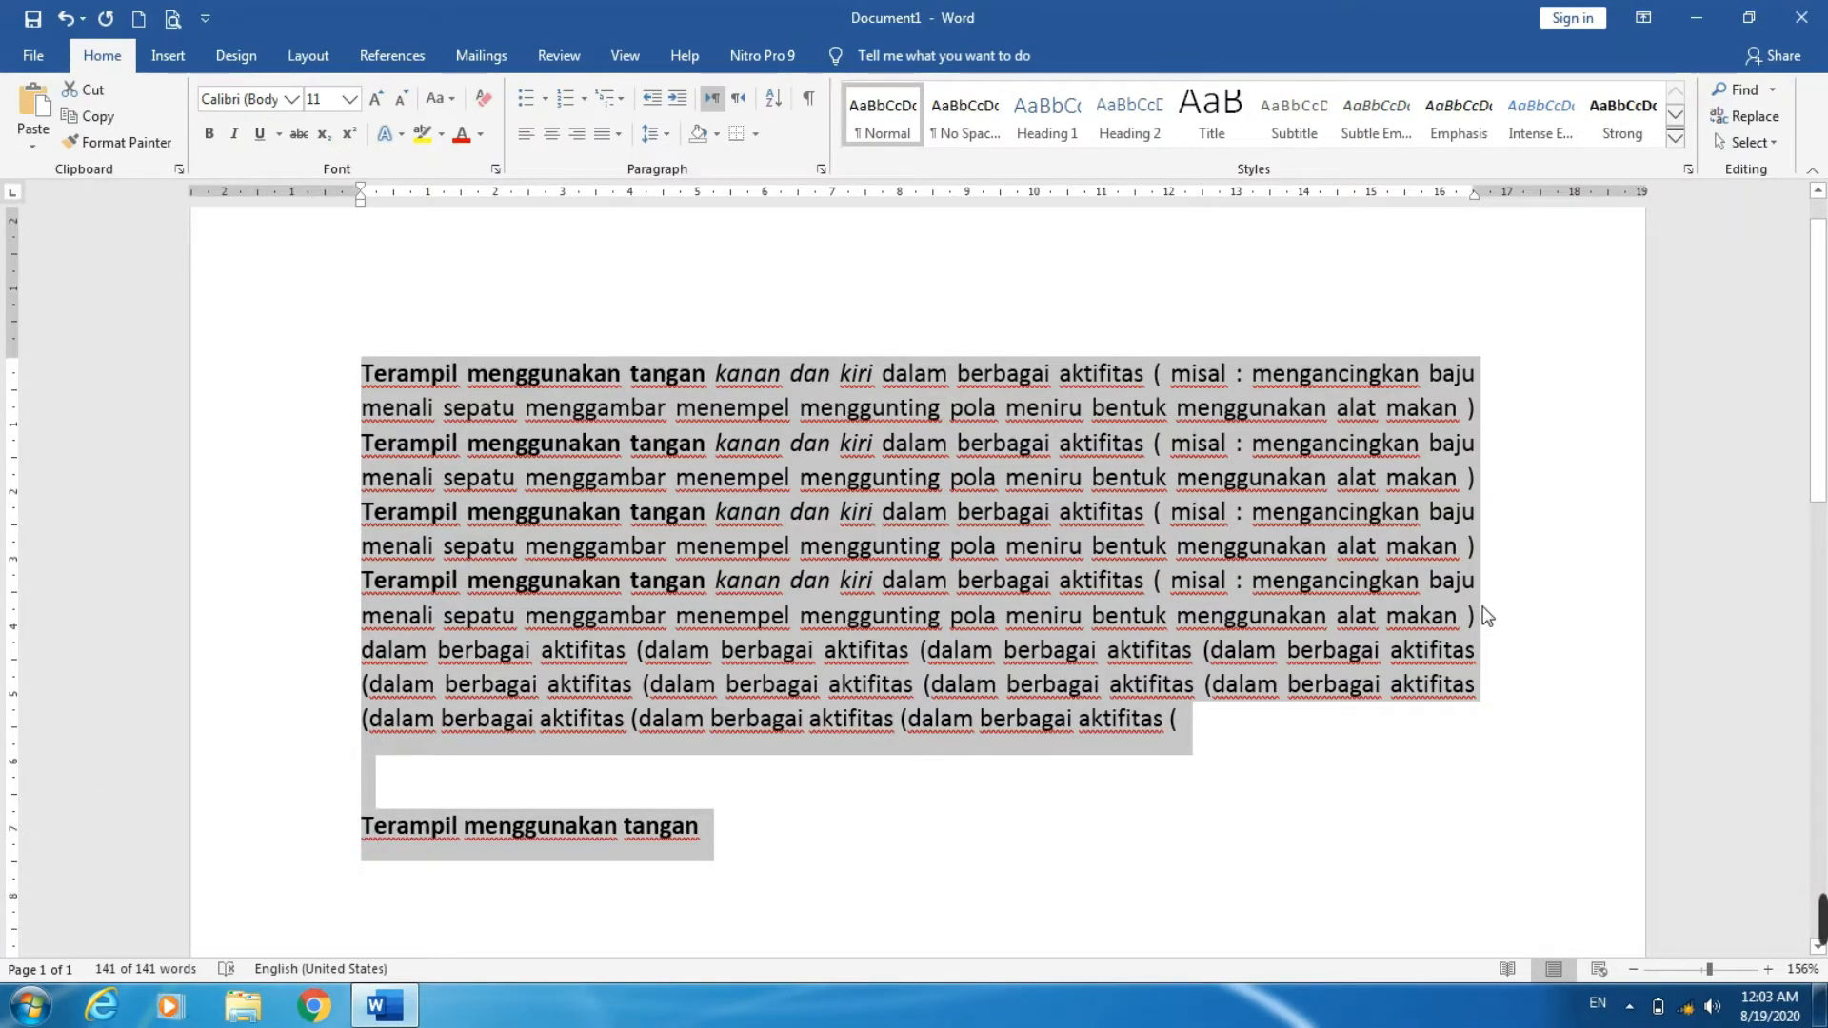
pyautogui.hotkey('ctrl', 'k')
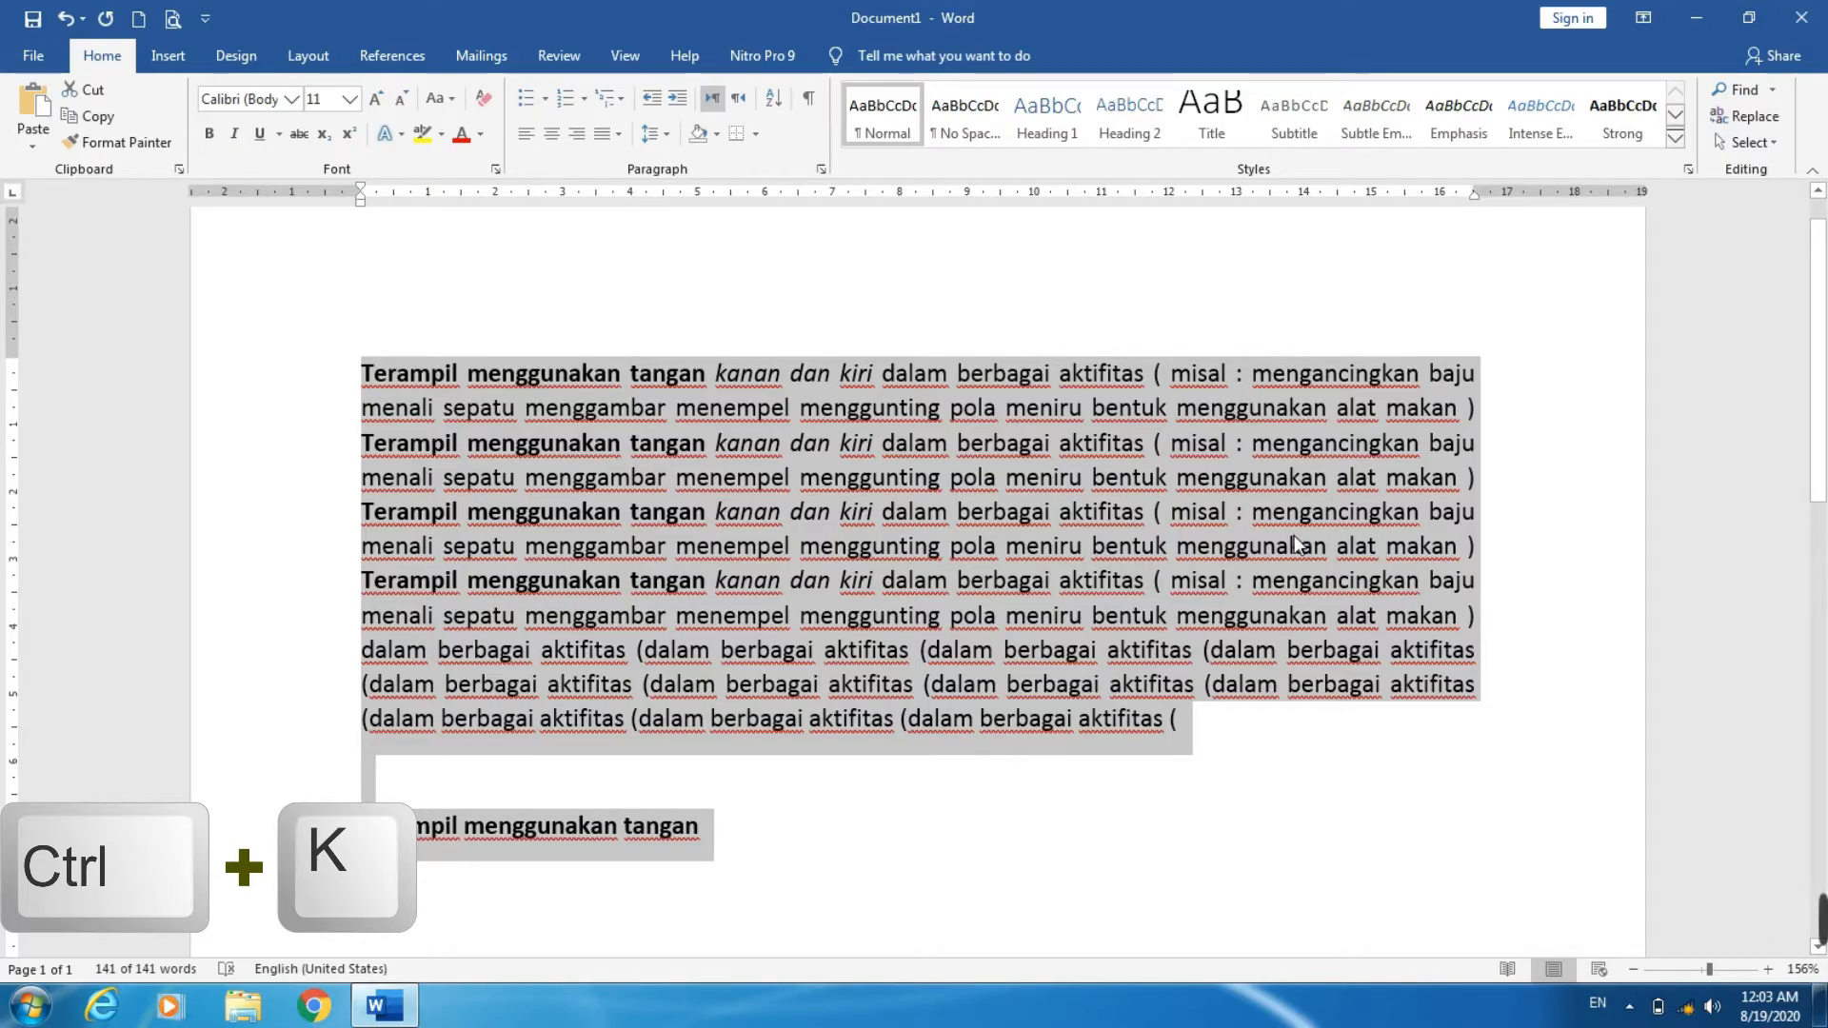
pyautogui.hotkey('ctrl', 'k')
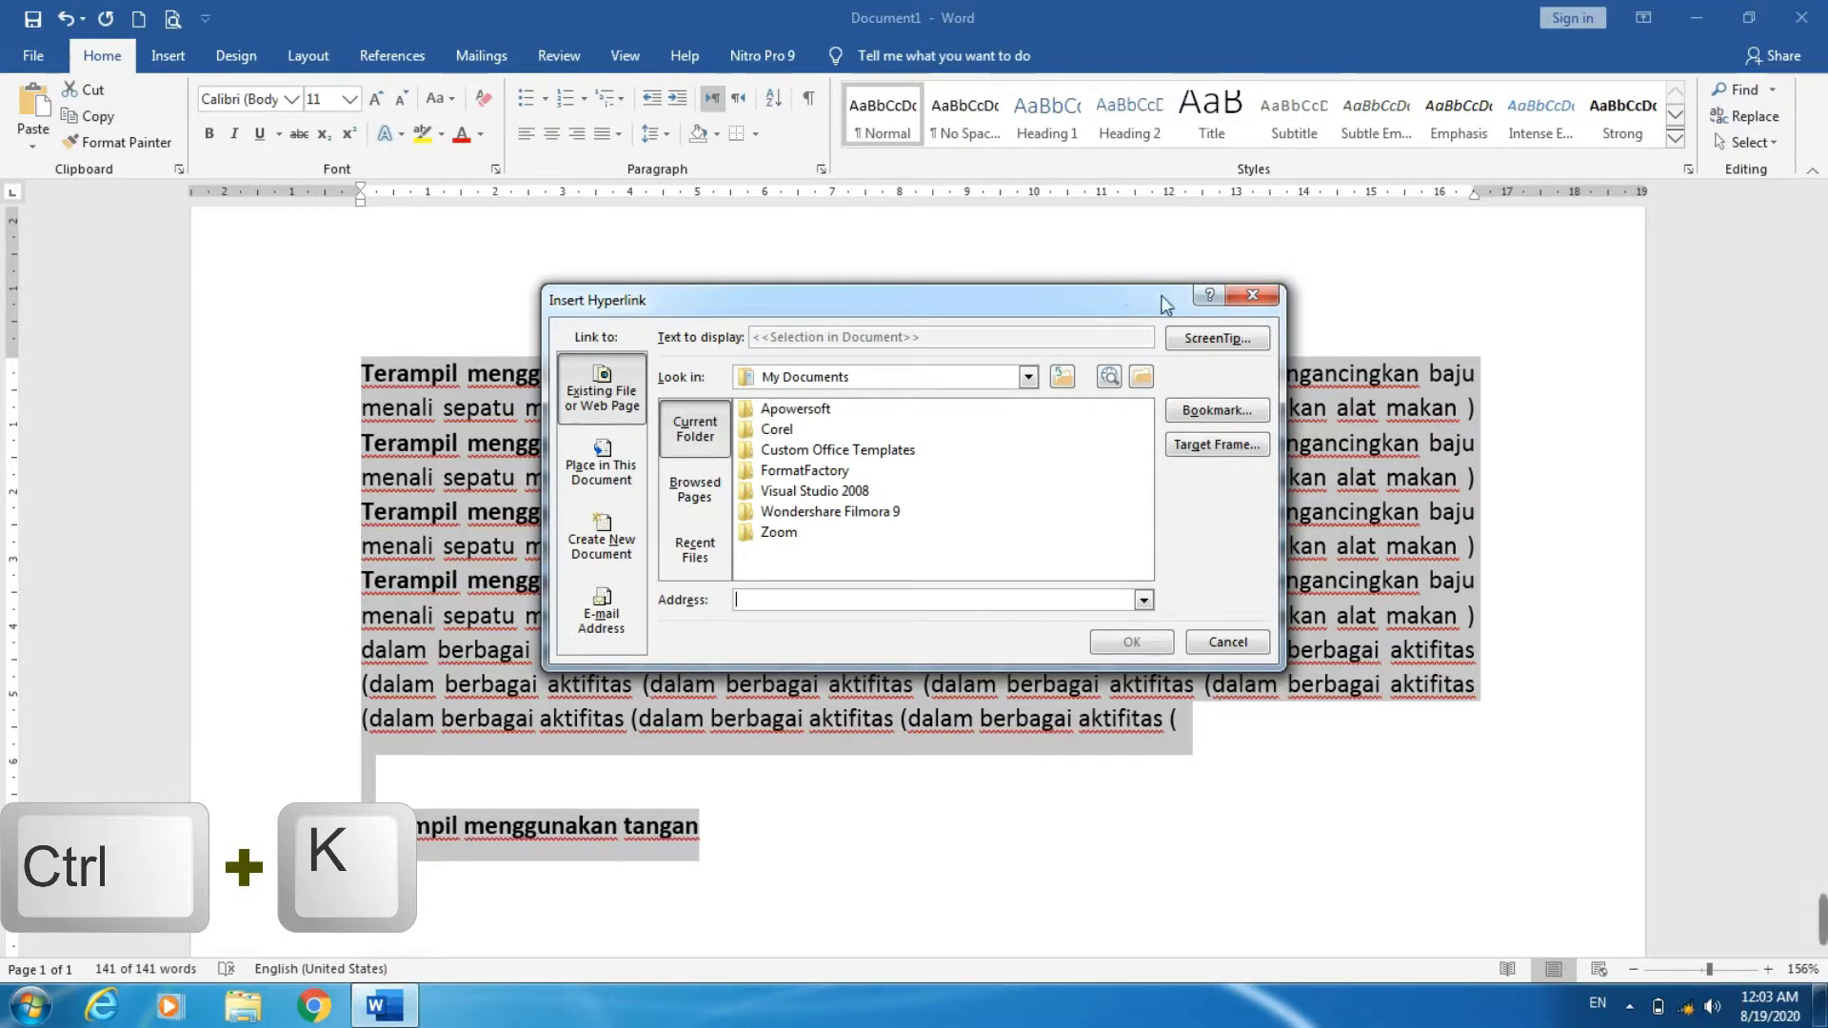
pyautogui.click(1252, 296)
# - Add a new line reading "BUKA DOKUMEN BERIKUT / KLIK TULISA INI" below the last "Terampil menggunakan tangan" line
pyautogui.click(796, 820)
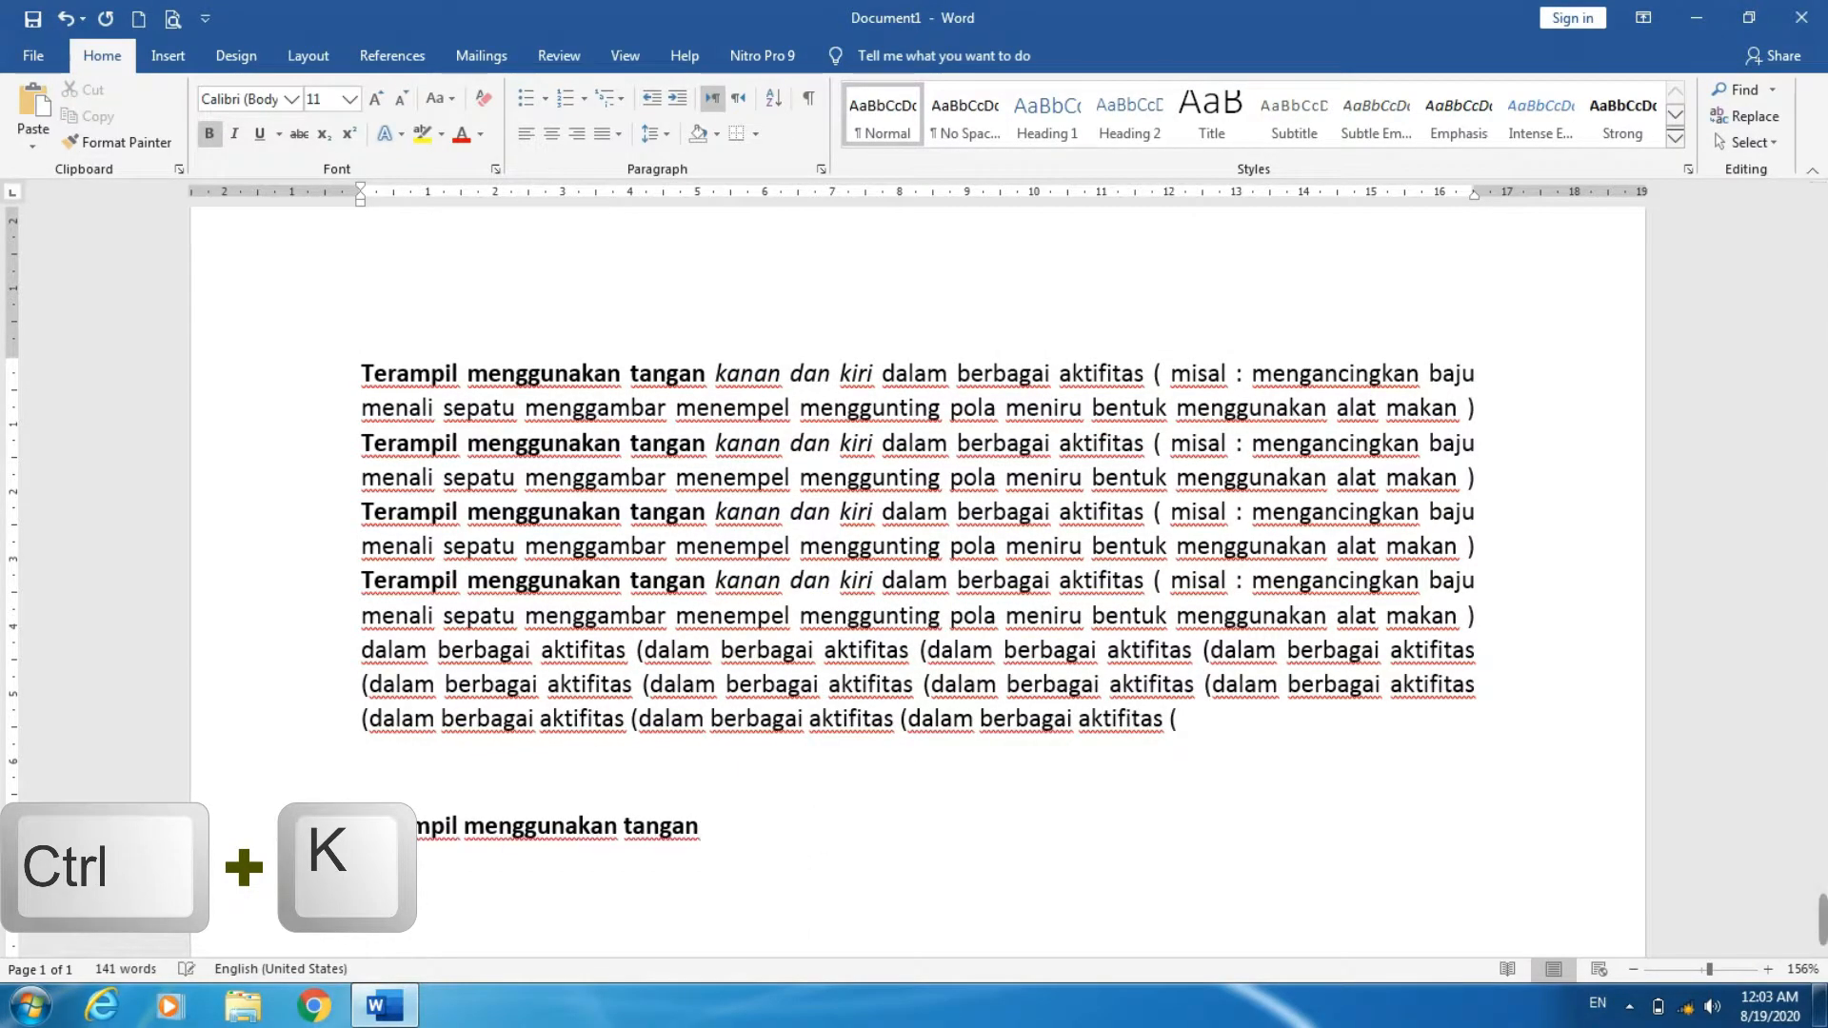
pyautogui.press('Return')
pyautogui.write('DO')
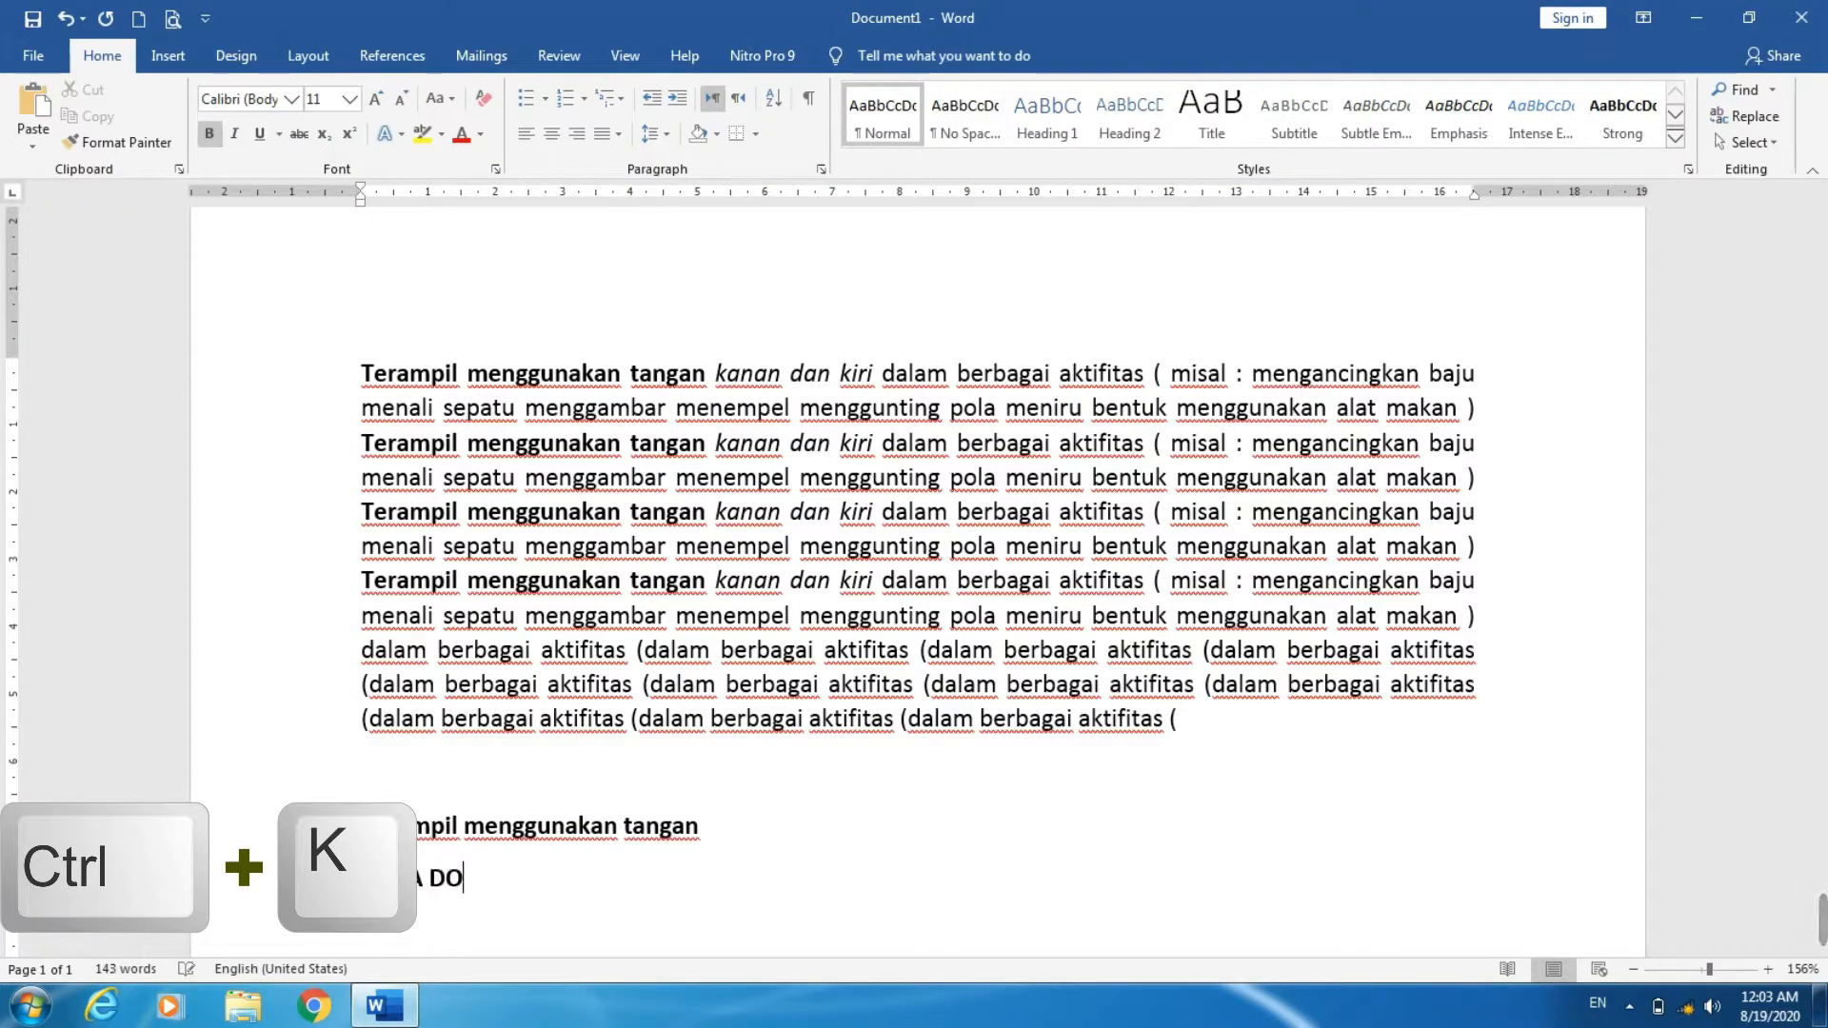
pyautogui.write('KUMEN BE')
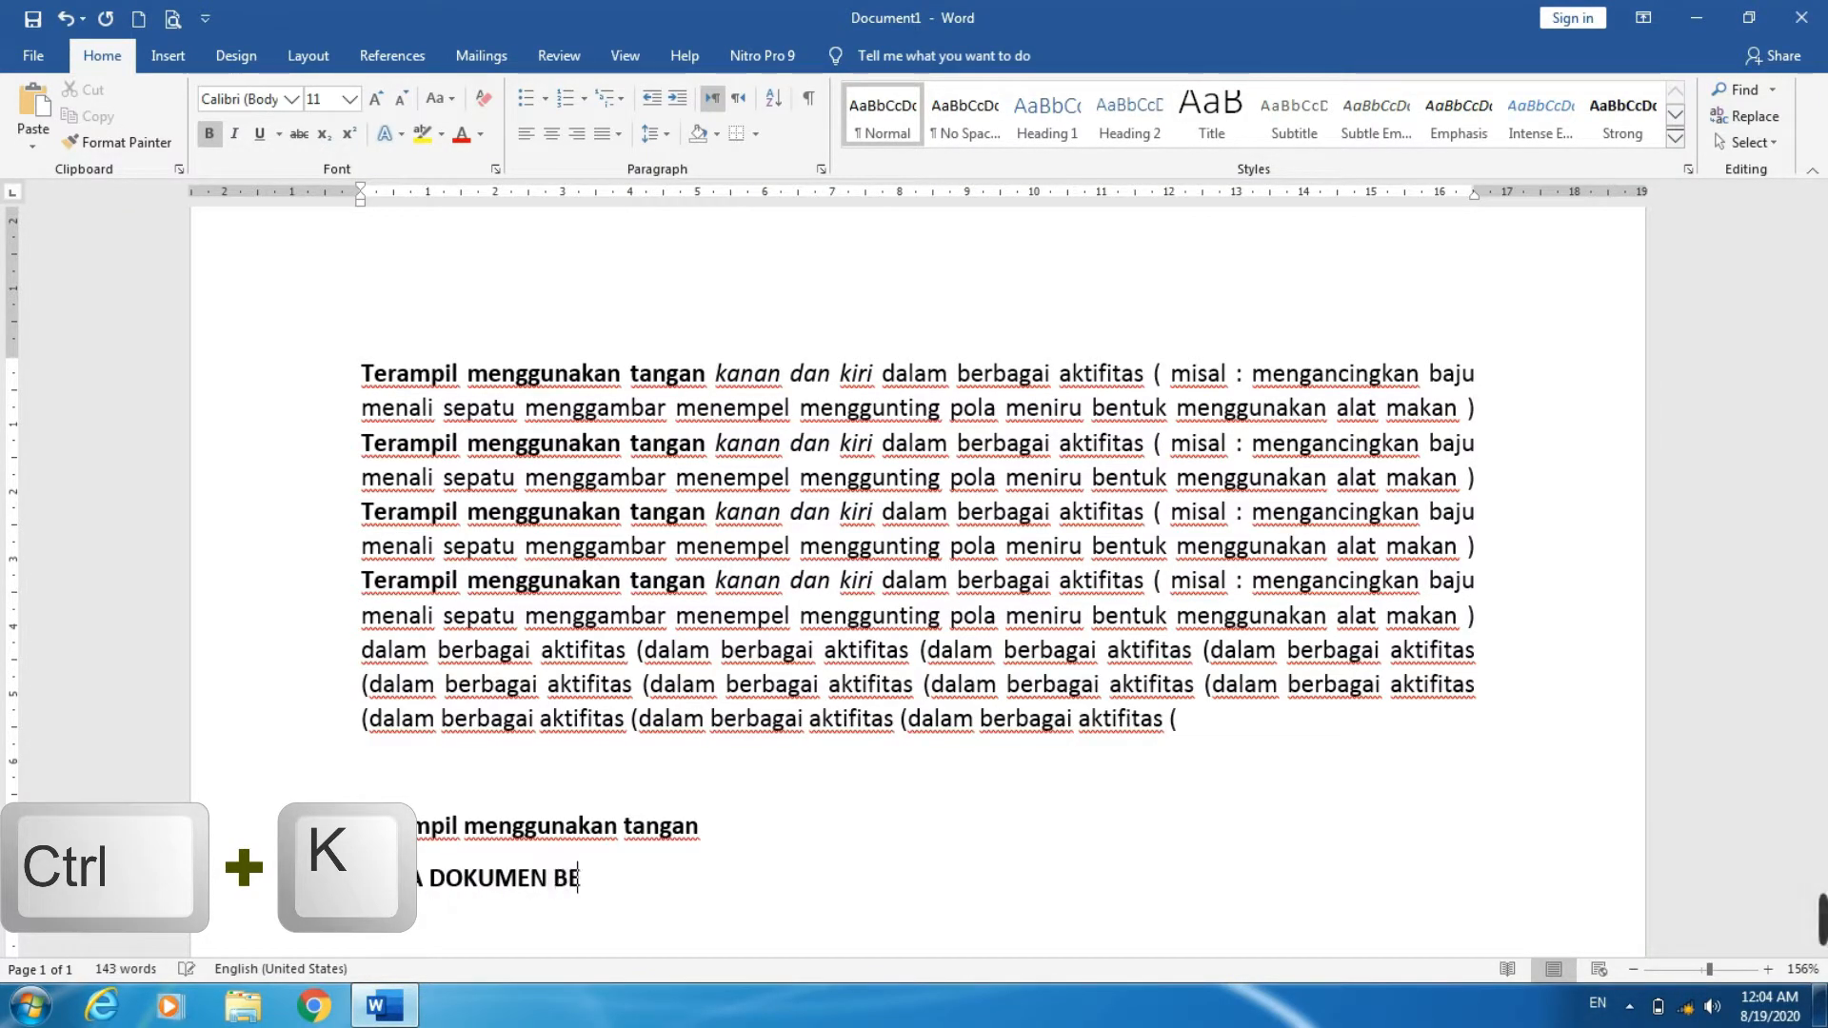
pyautogui.write('RIKU')
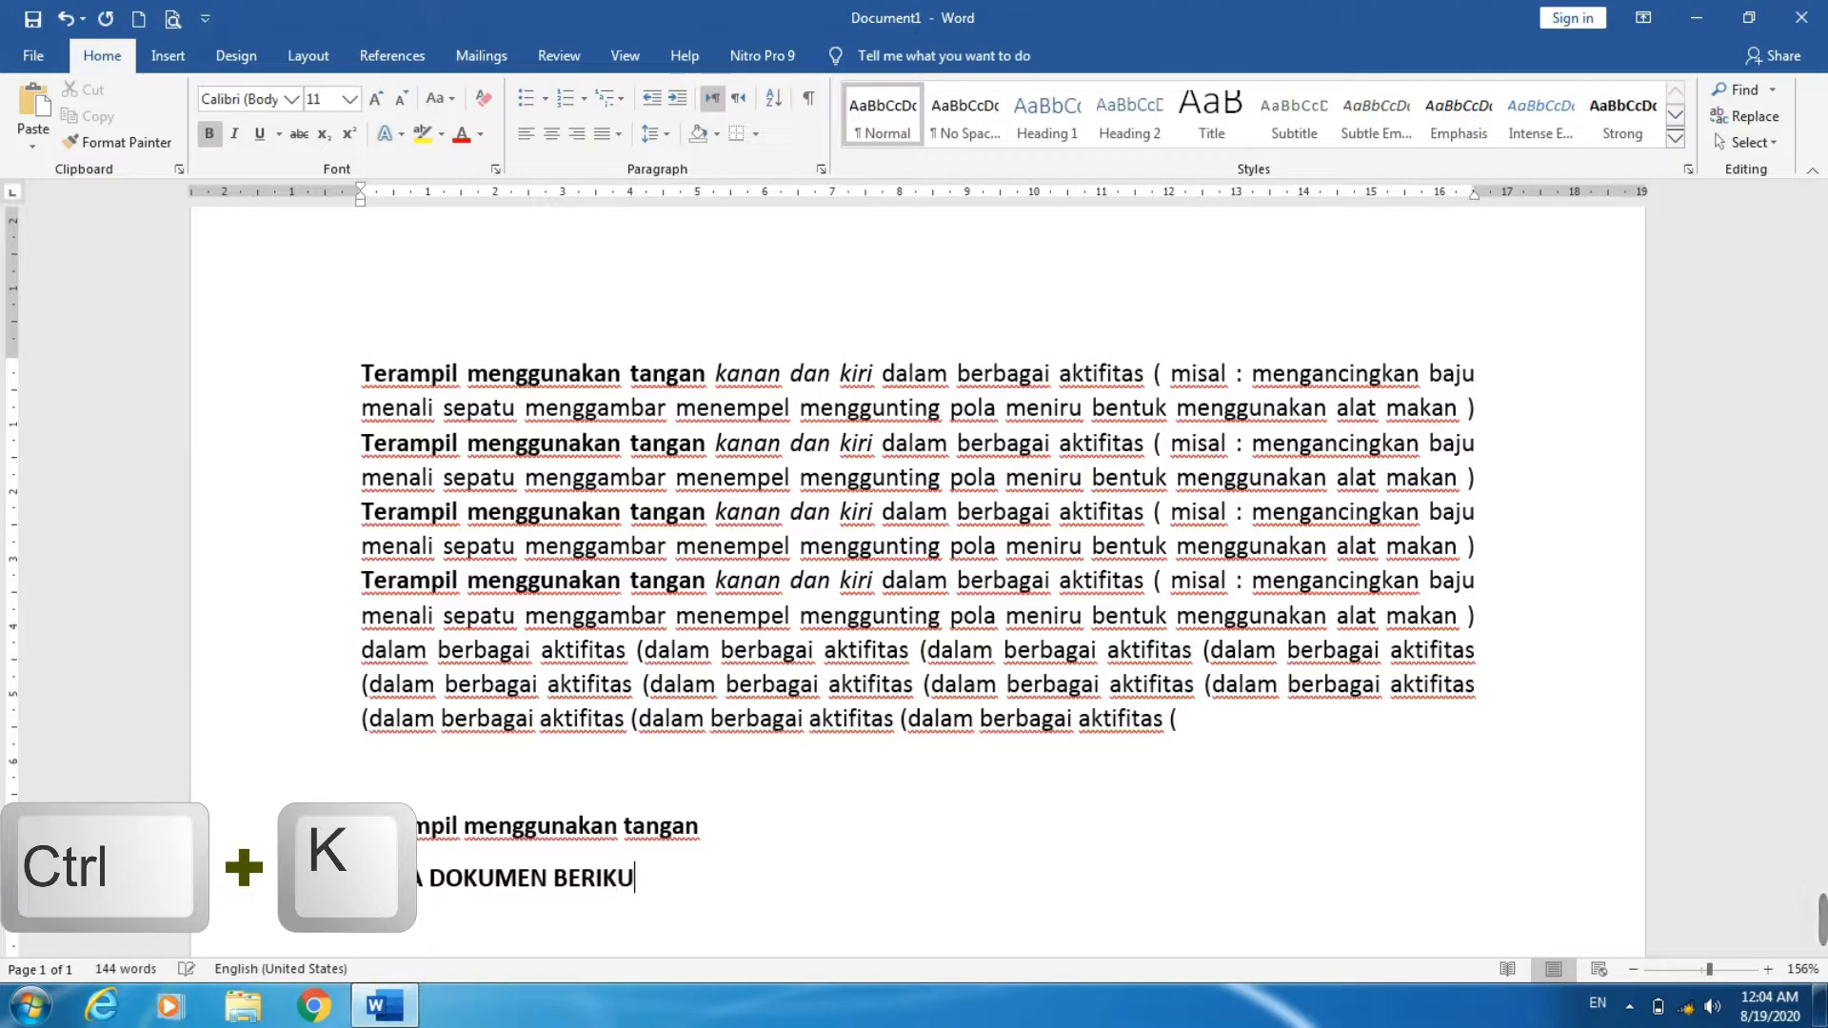
pyautogui.write('T / KLI')
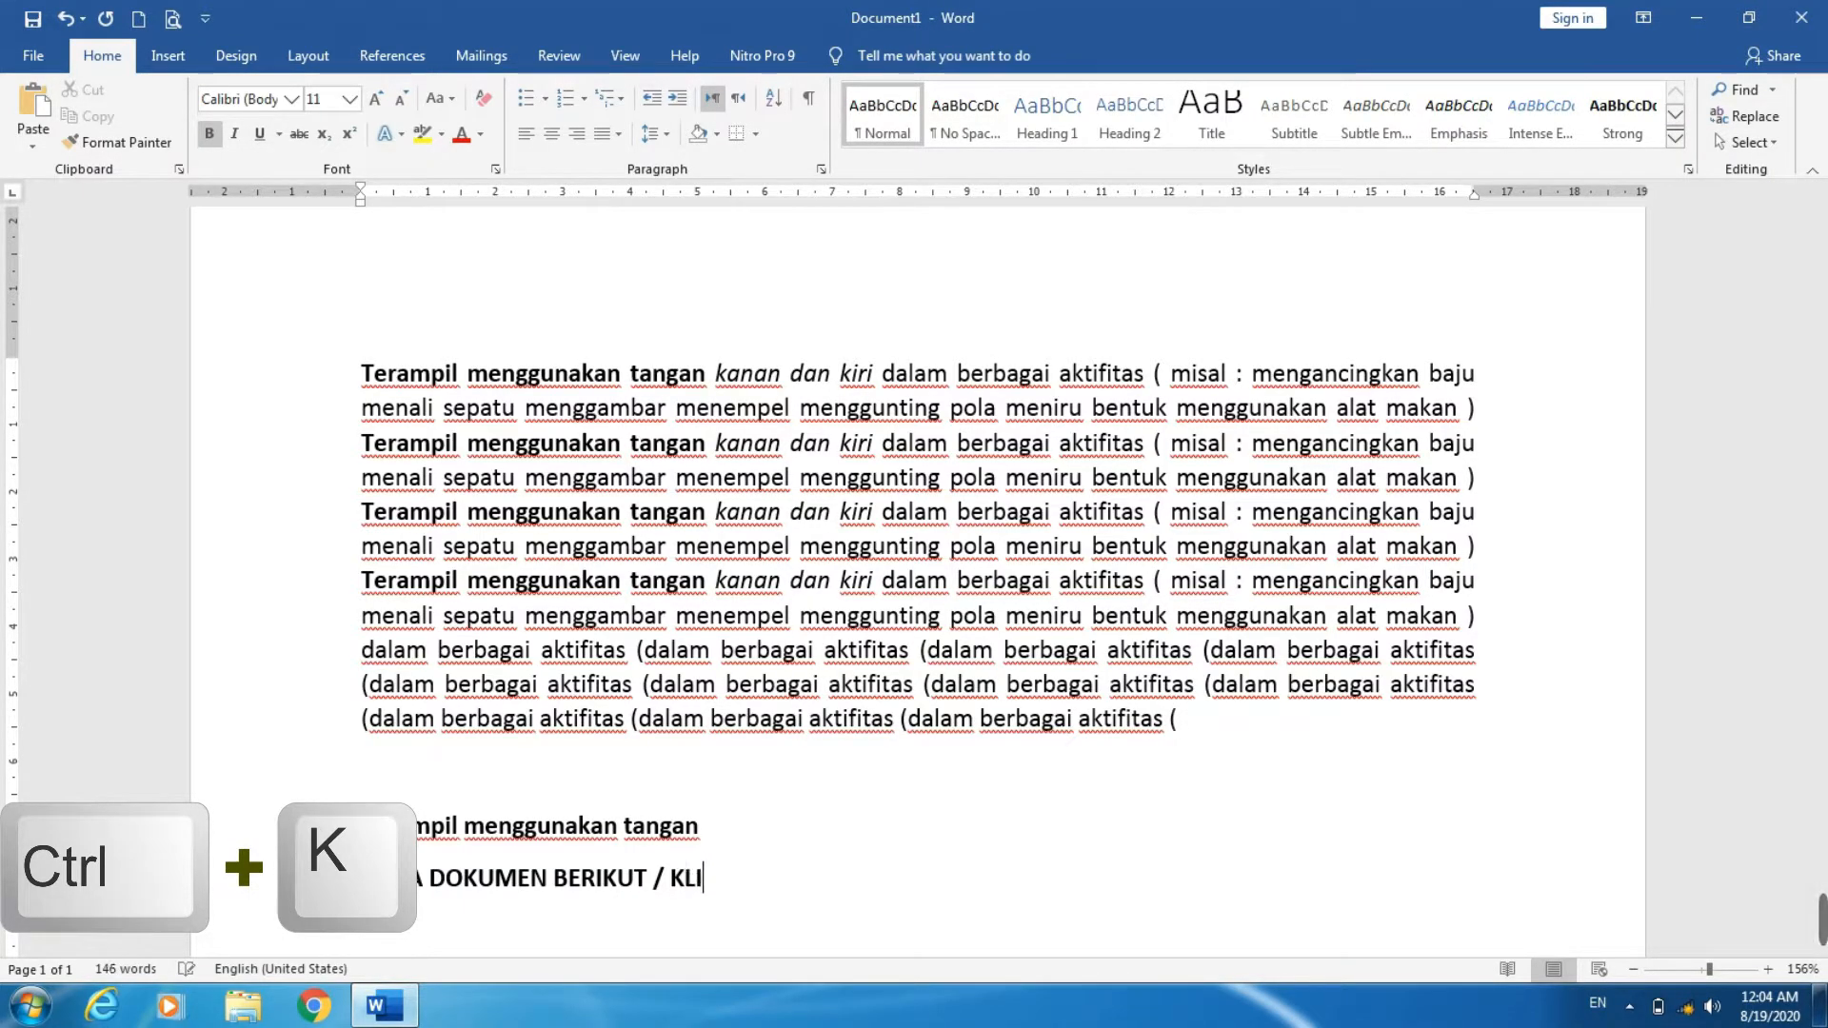
pyautogui.write('K TU')
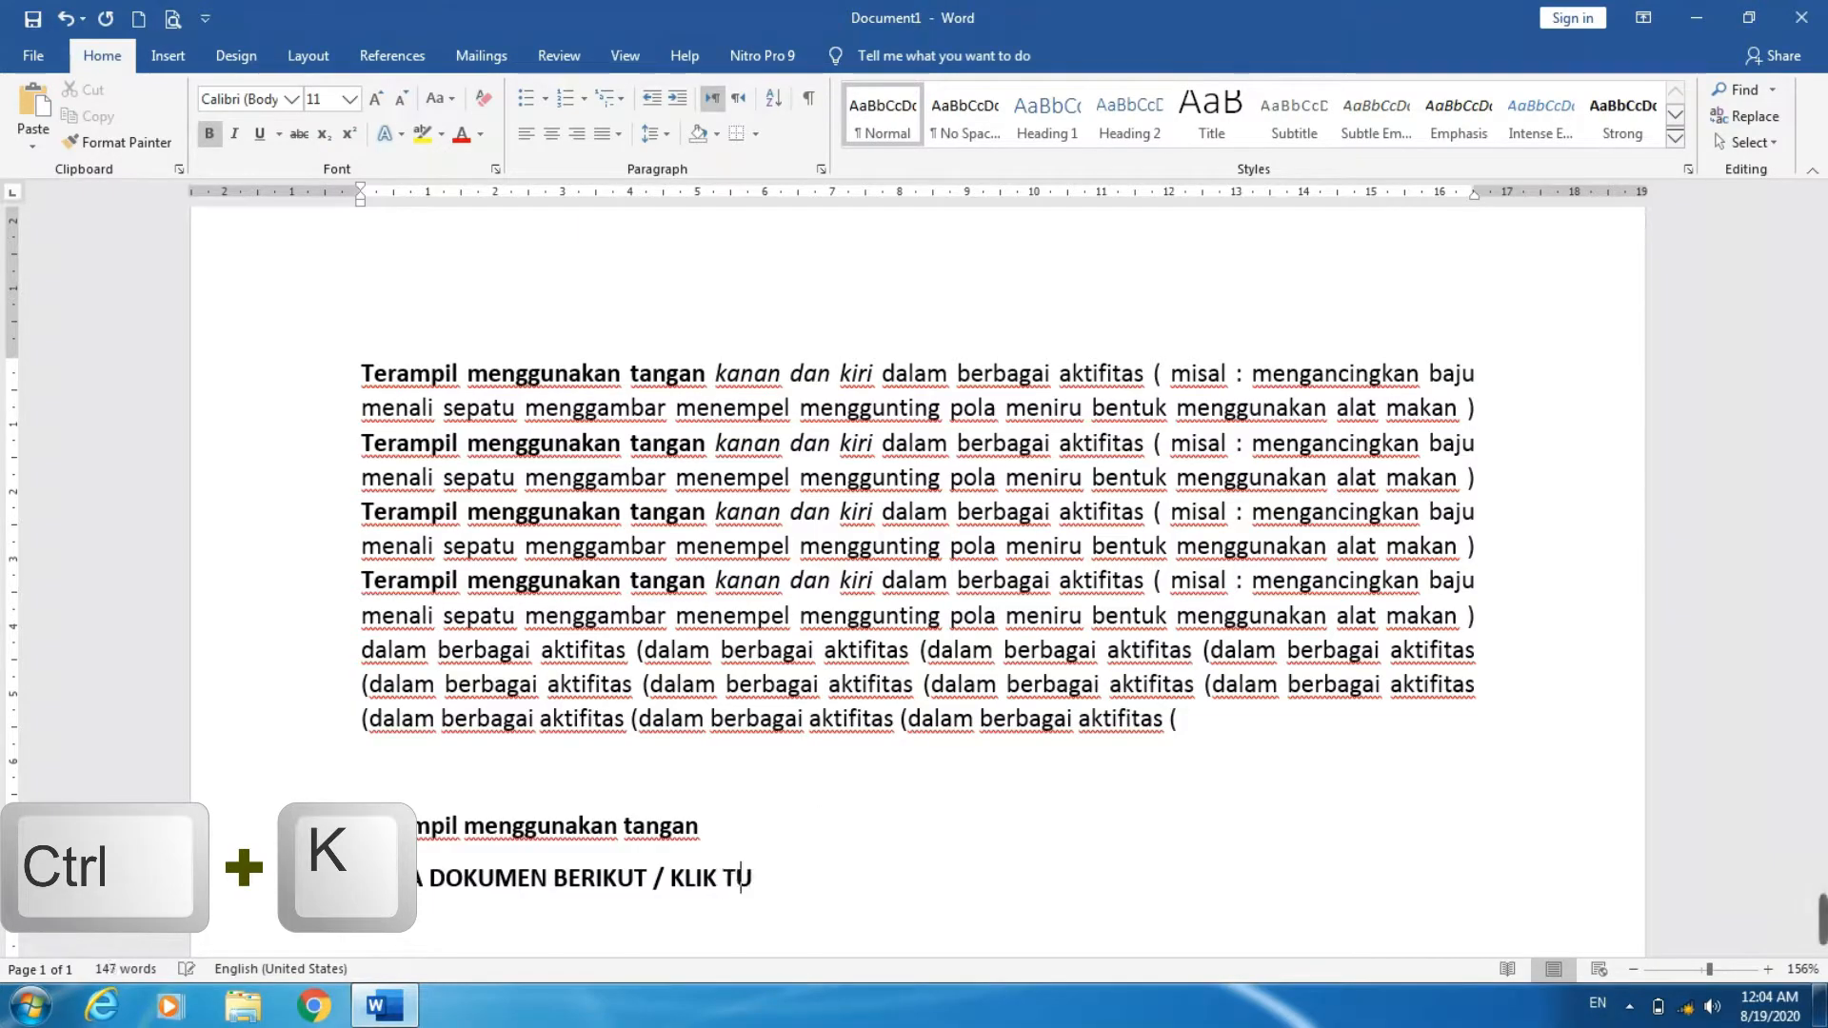
pyautogui.write('LISA INI')
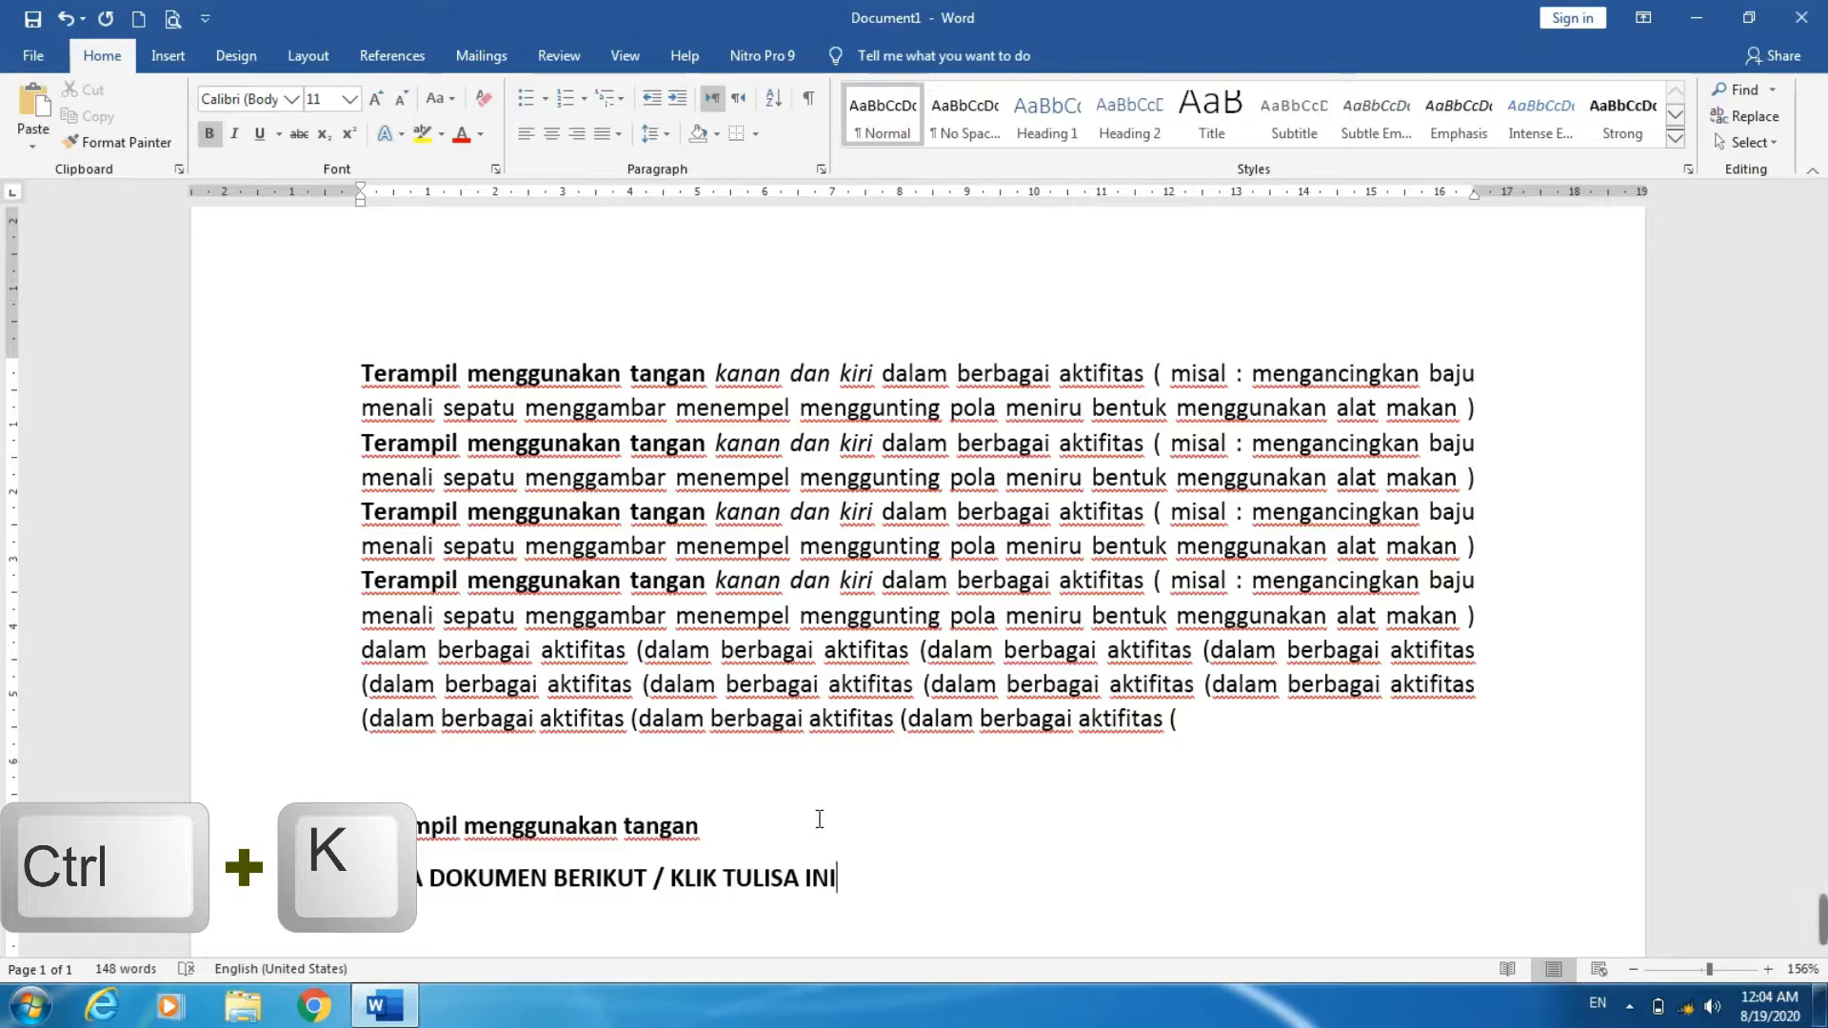
# - Correct "TULISA" to "TULISAN" in the new line and return to the end of the text
pyautogui.press('Left')
pyautogui.press('Left')
pyautogui.press('Left')
pyautogui.press('Left')
pyautogui.write('N')
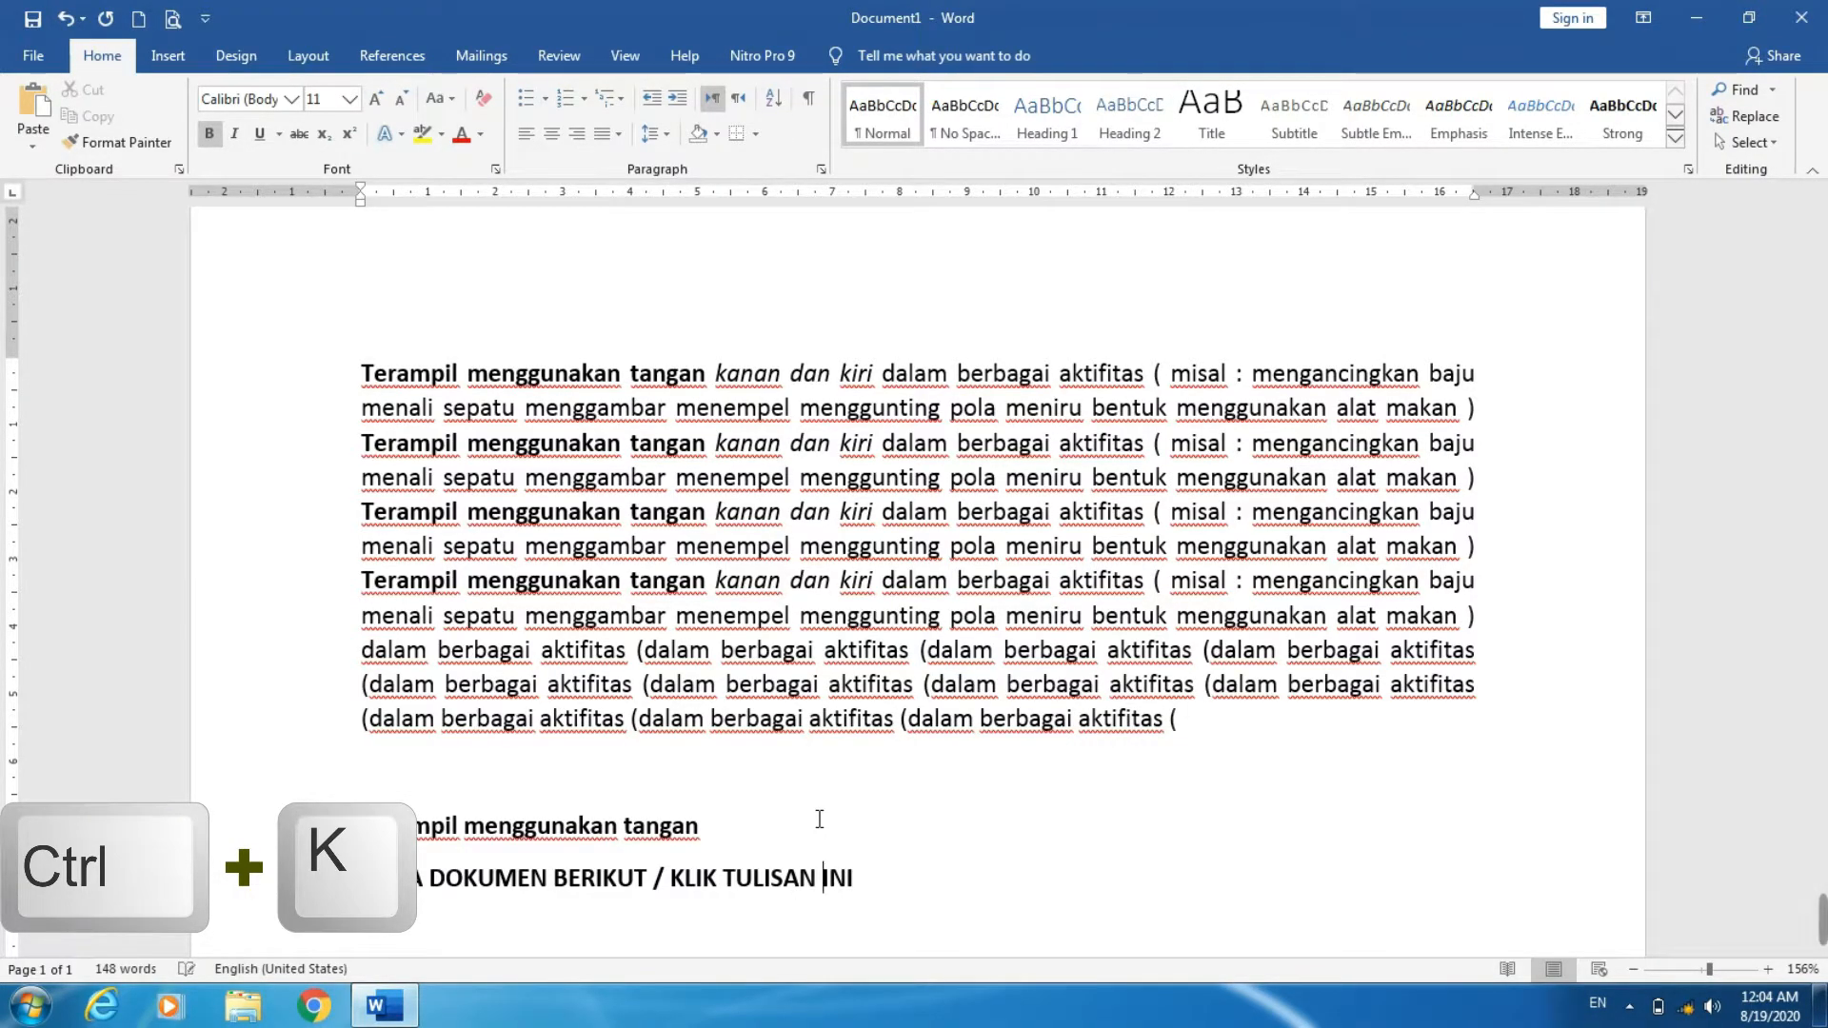
pyautogui.press('End')
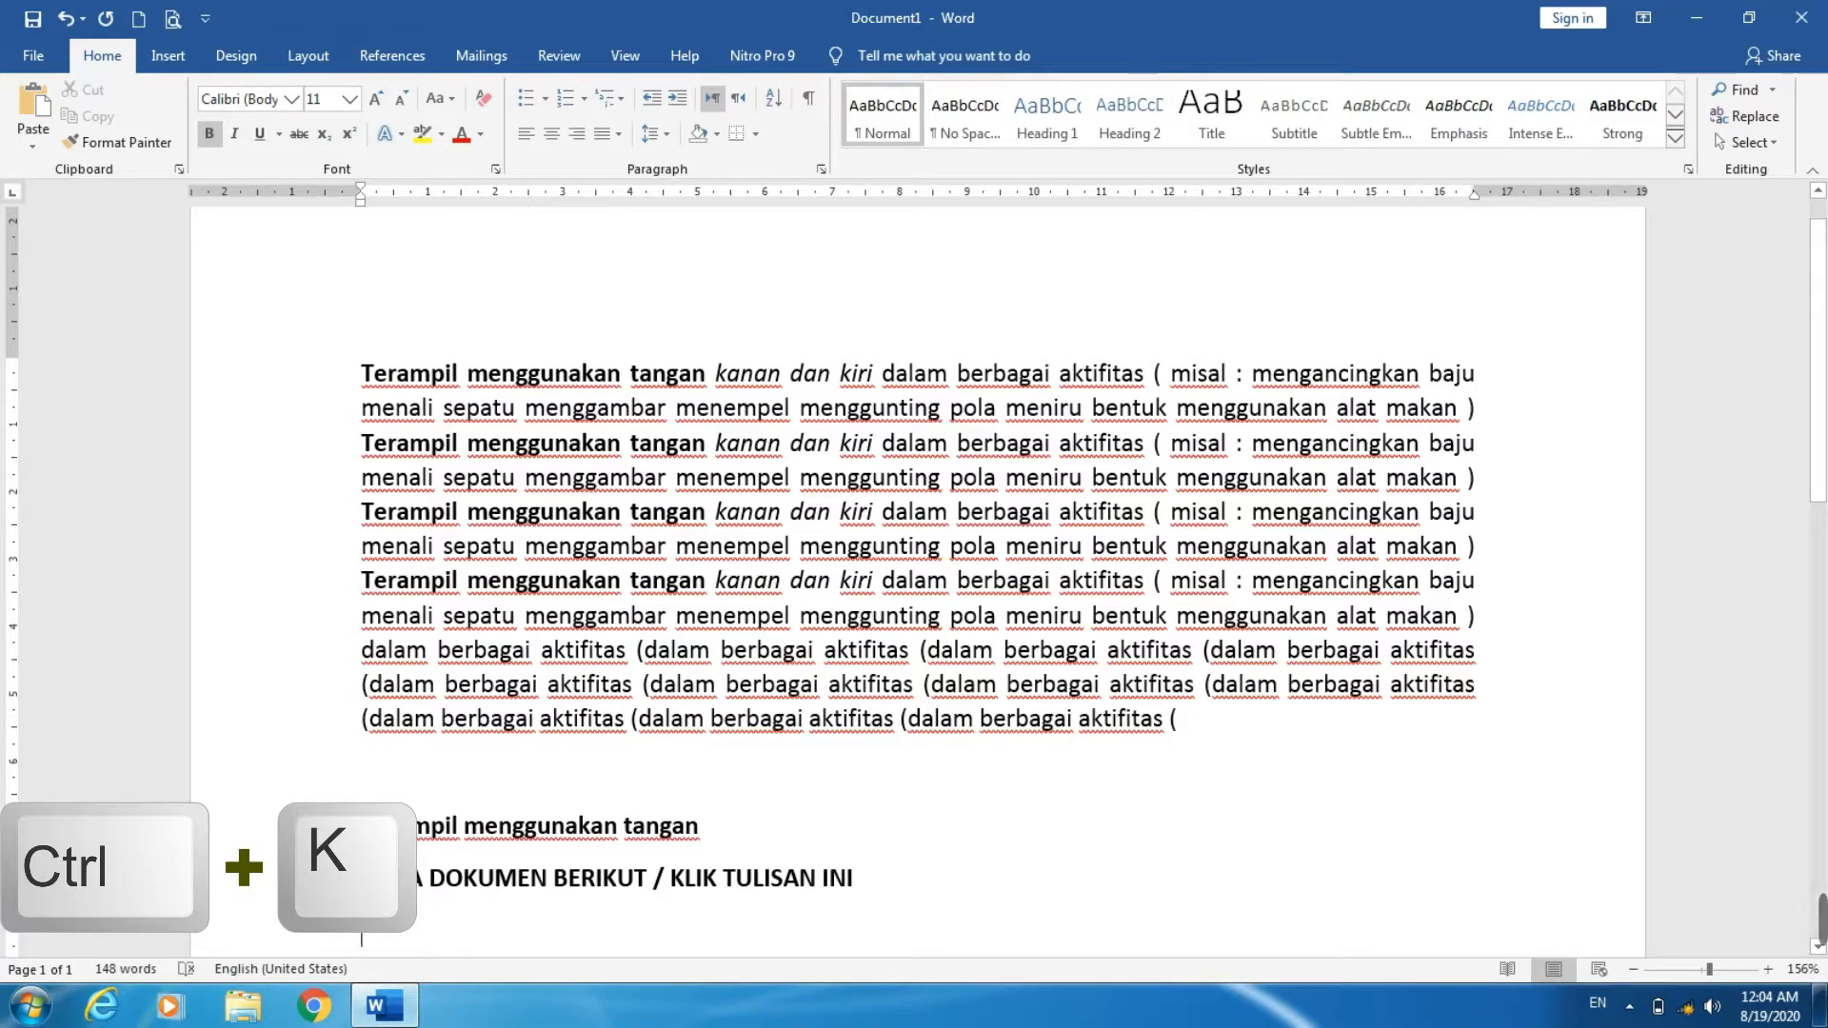
# - Hyperlink the whole "BUKA DOKUMEN BERIKUT / KLIK TULISAN INI" line to the Peta Konsep document in the first folder on Data (D:)
pyautogui.moveTo(430, 881); pyautogui.dragTo(850, 881)
pyautogui.hotkey('ctrl', 'k')
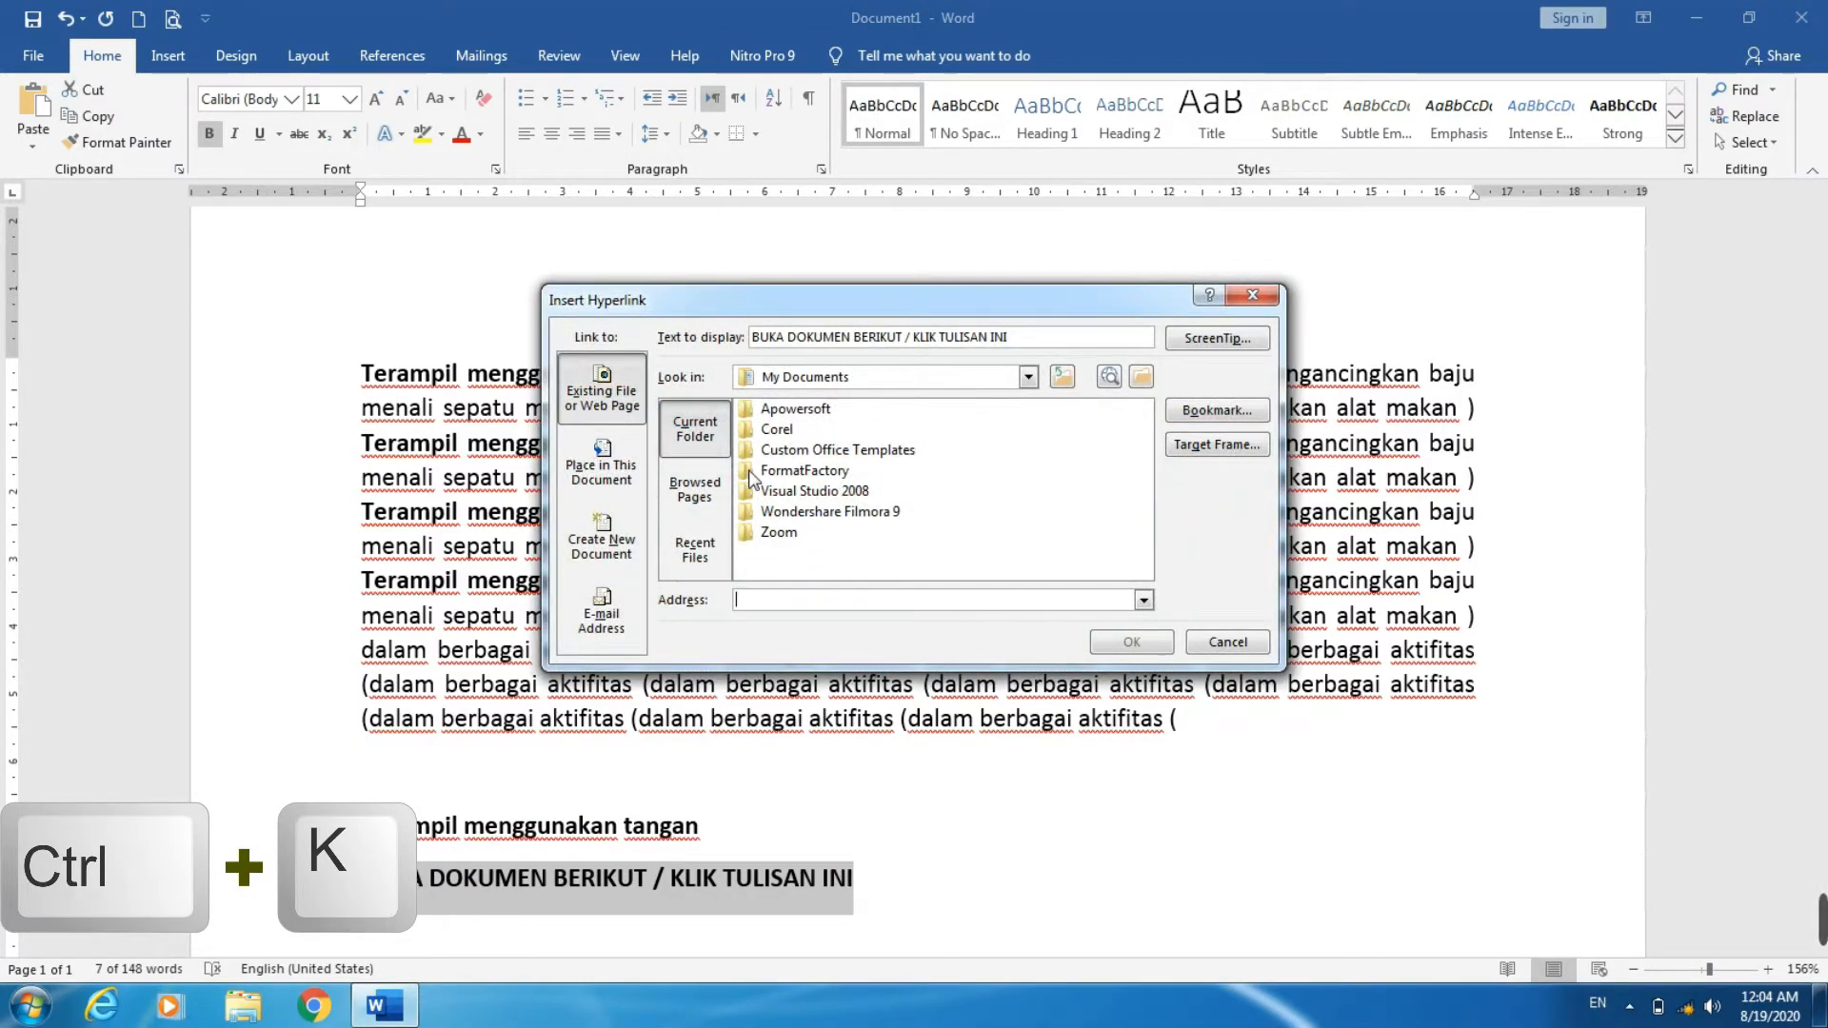
pyautogui.click(1029, 377)
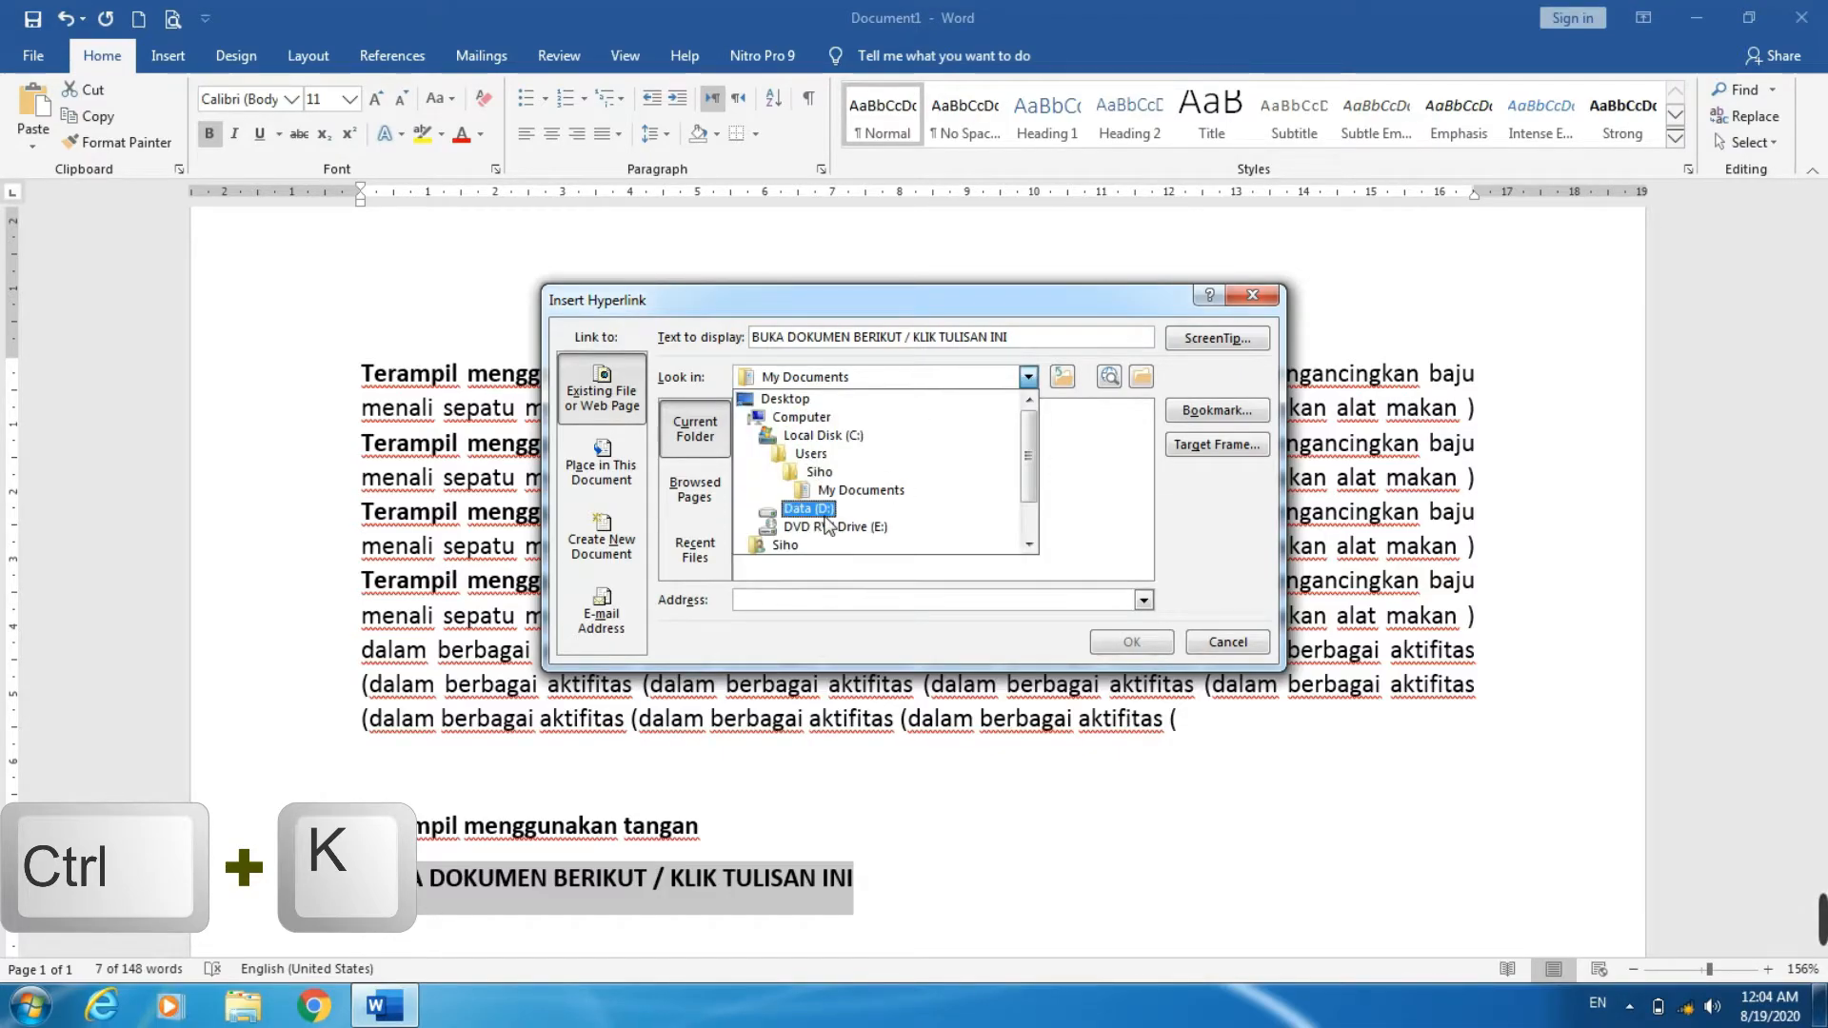
pyautogui.click(825, 512)
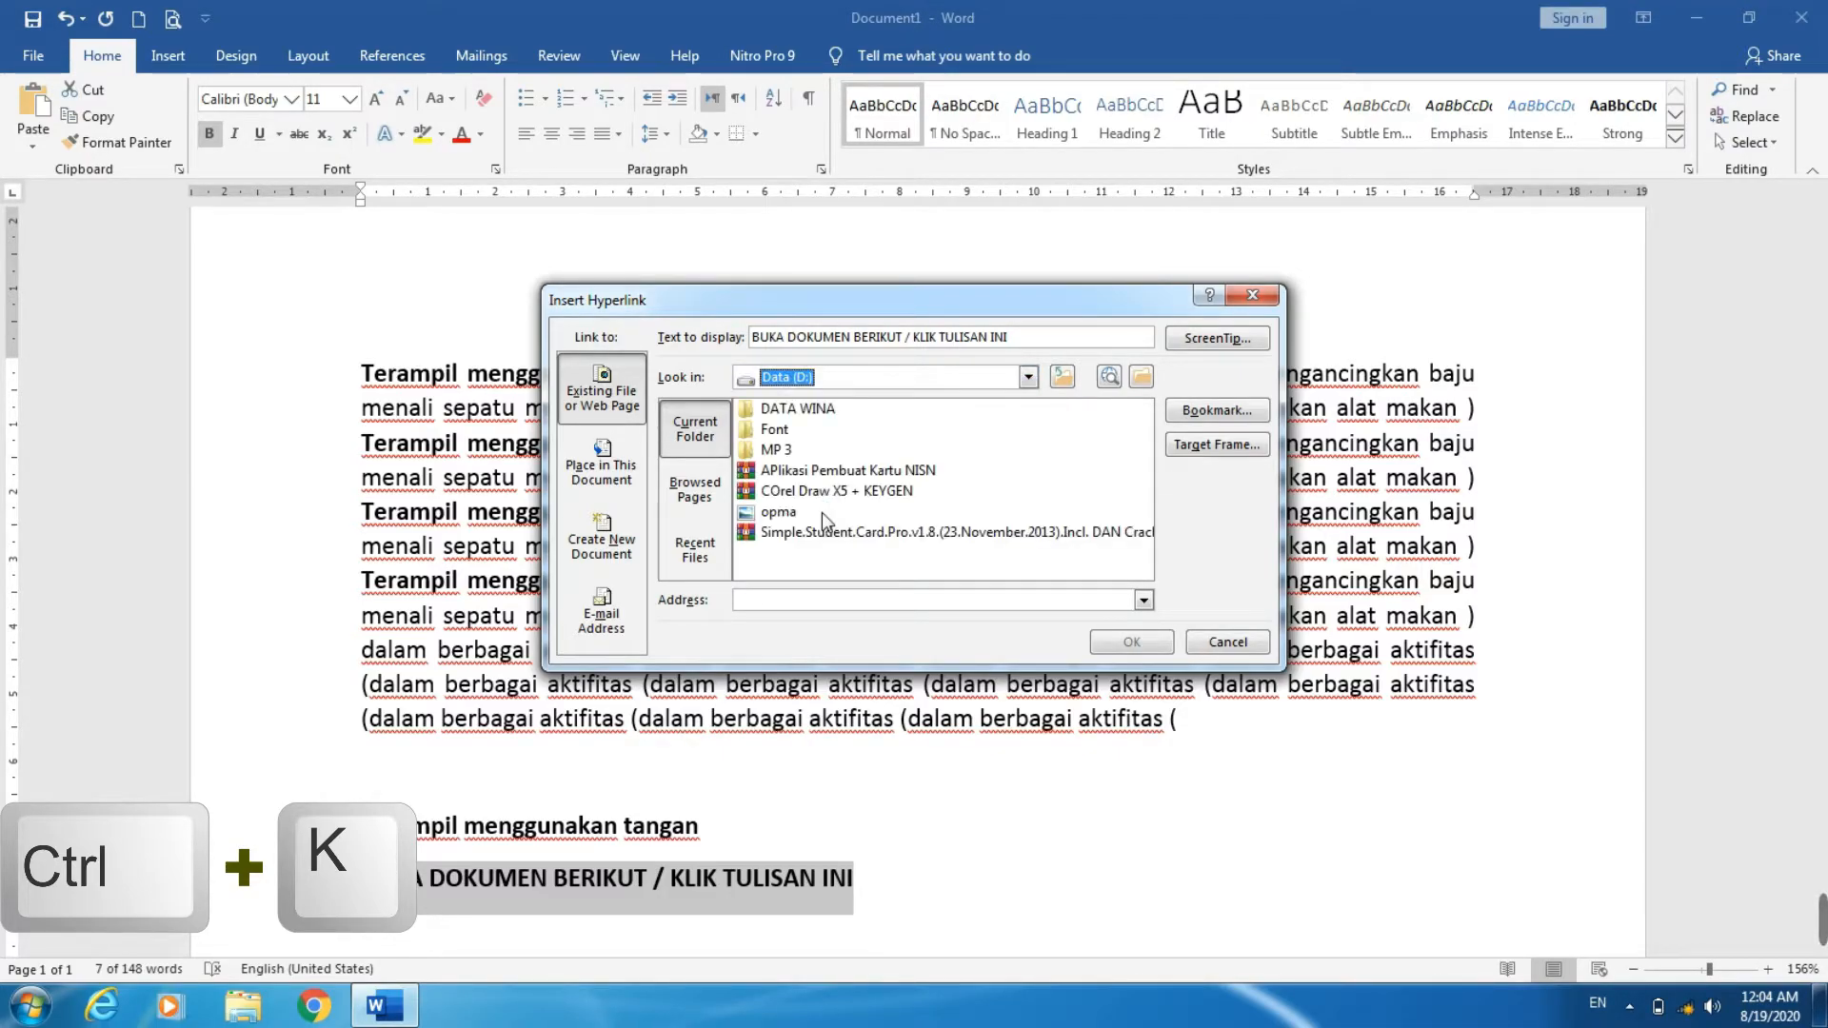
pyautogui.doubleClick(798, 410)
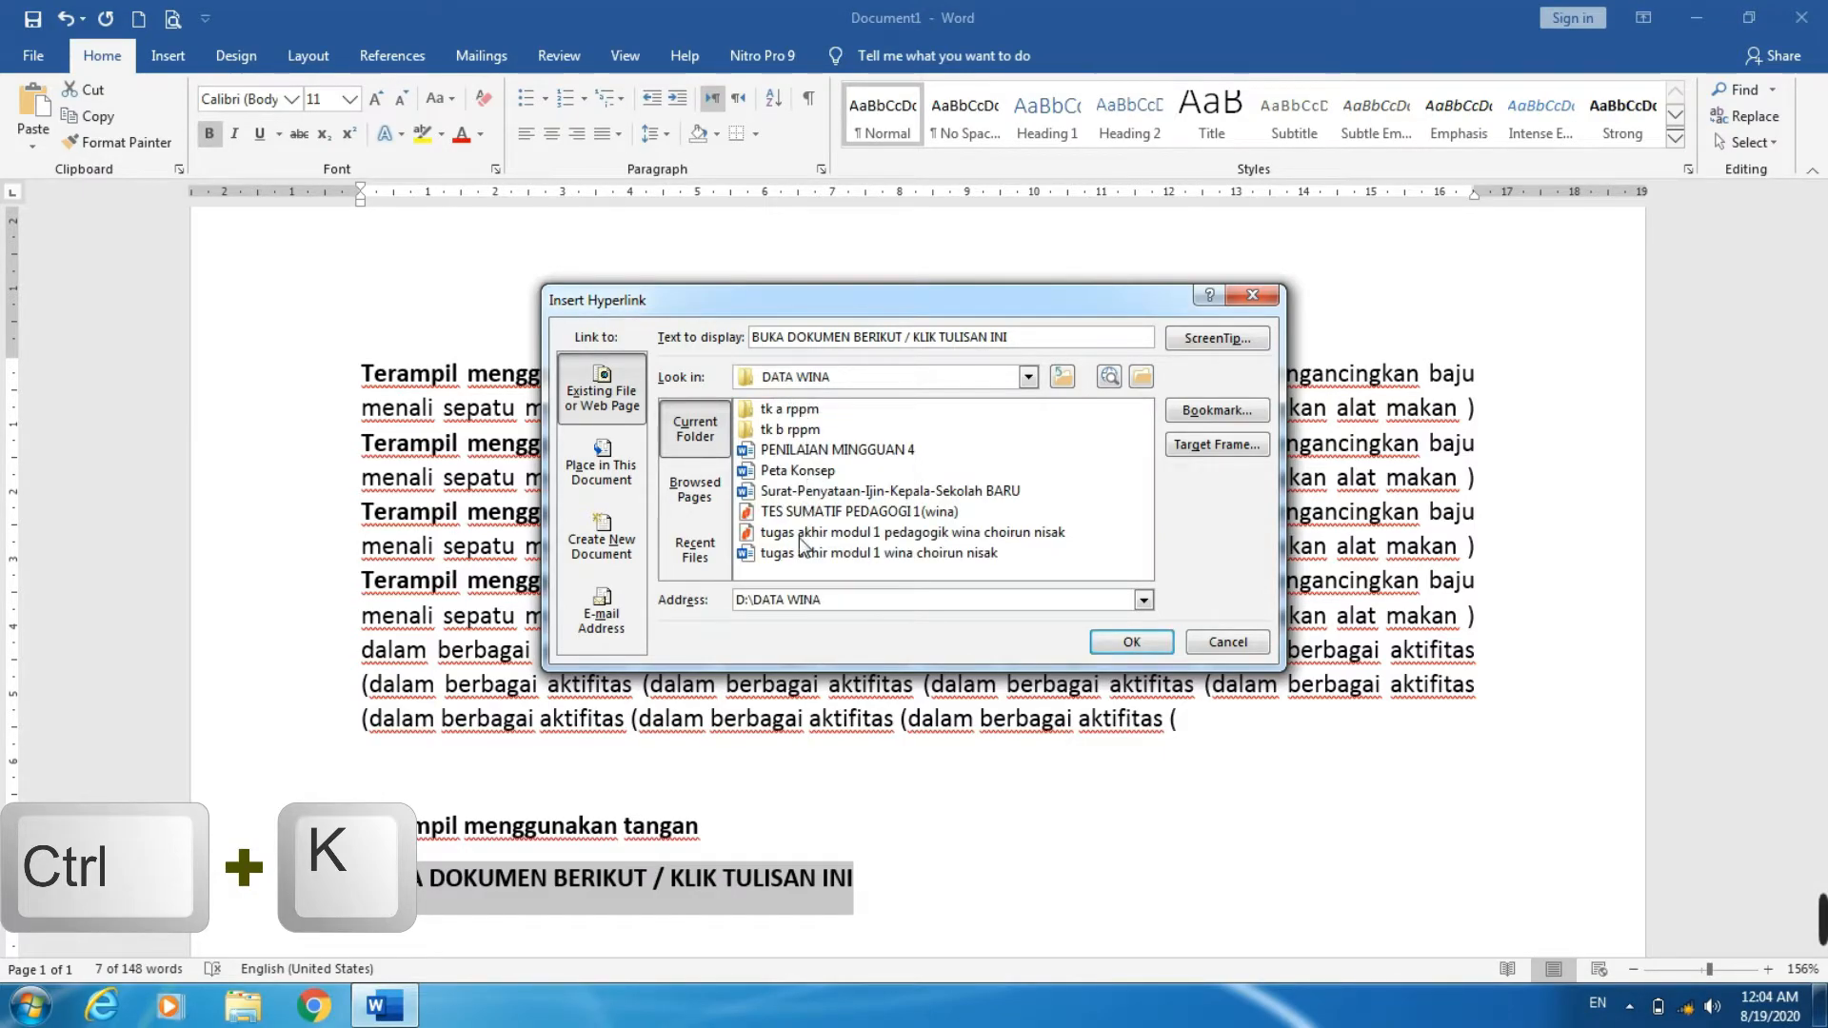
pyautogui.click(781, 469)
pyautogui.click(1132, 642)
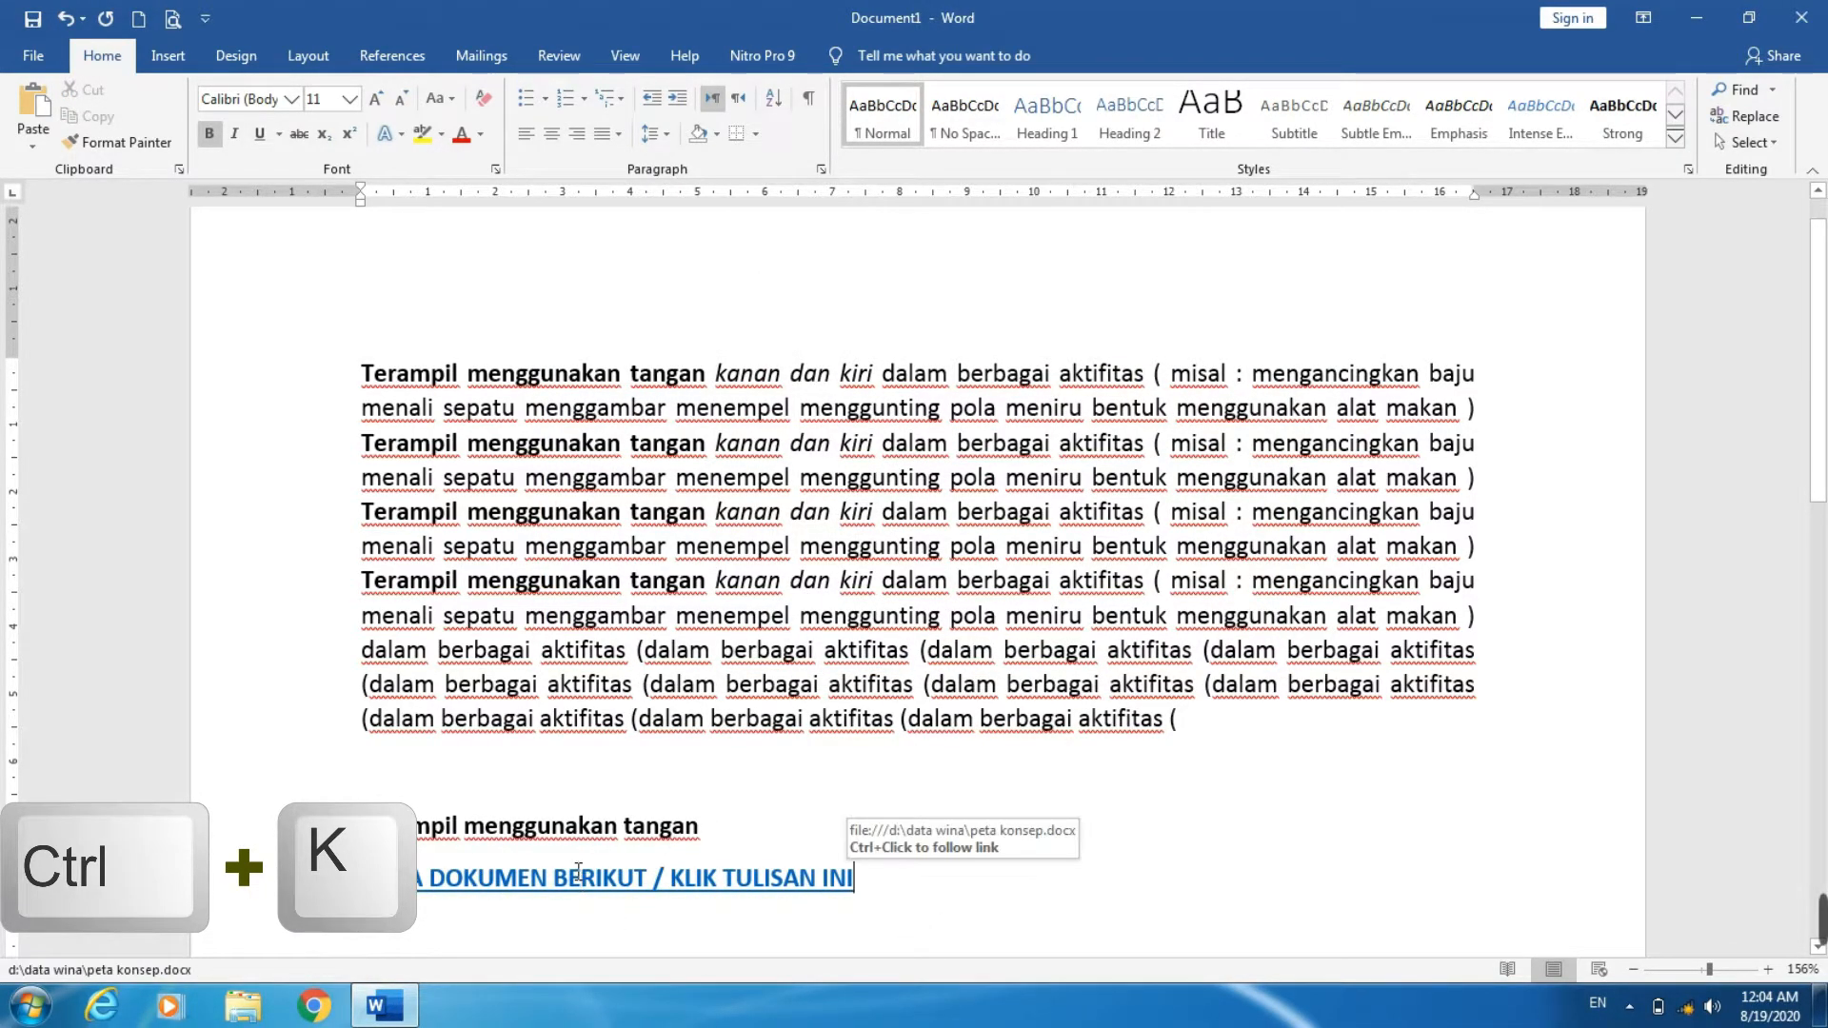
# - Test the hyperlink on the "BUKA DOKUMEN BERIKUT / KLIK TULISAN INI" line by following it, and decline opening the target file
pyautogui.scroll(-2, 578, 872)
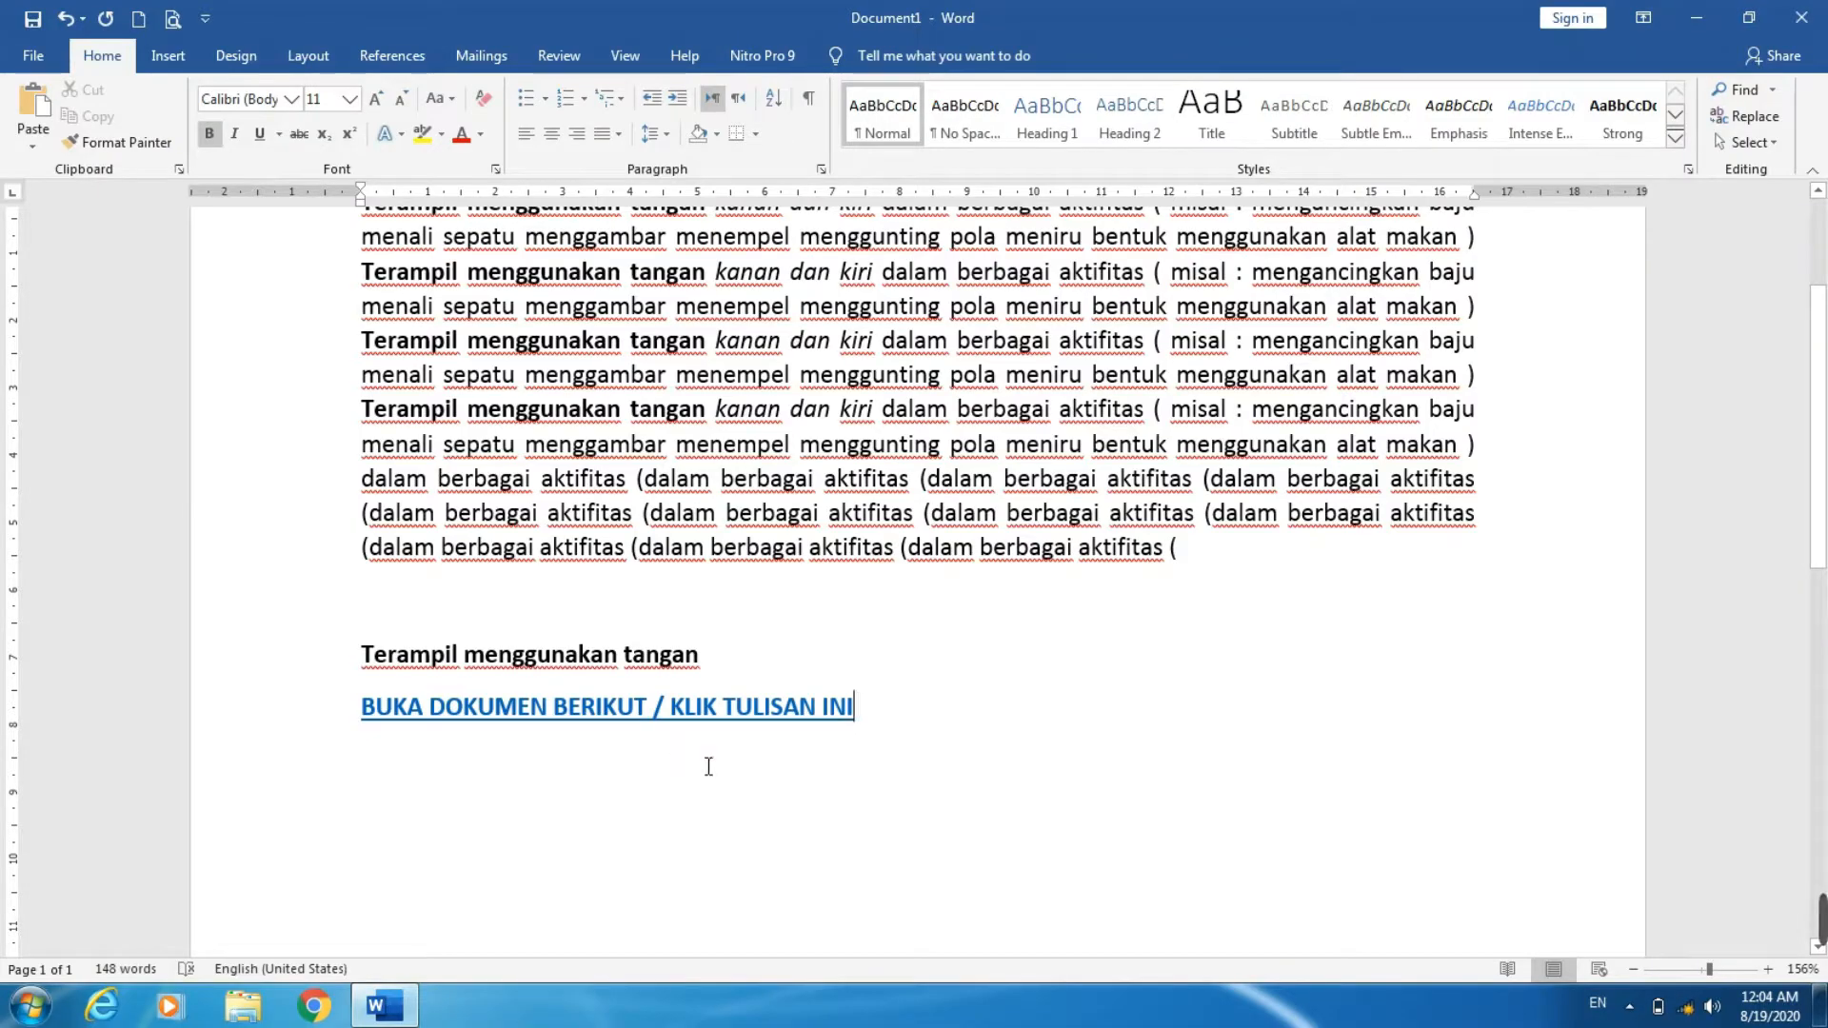
pyautogui.click(545, 707)
pyautogui.click(547, 797)
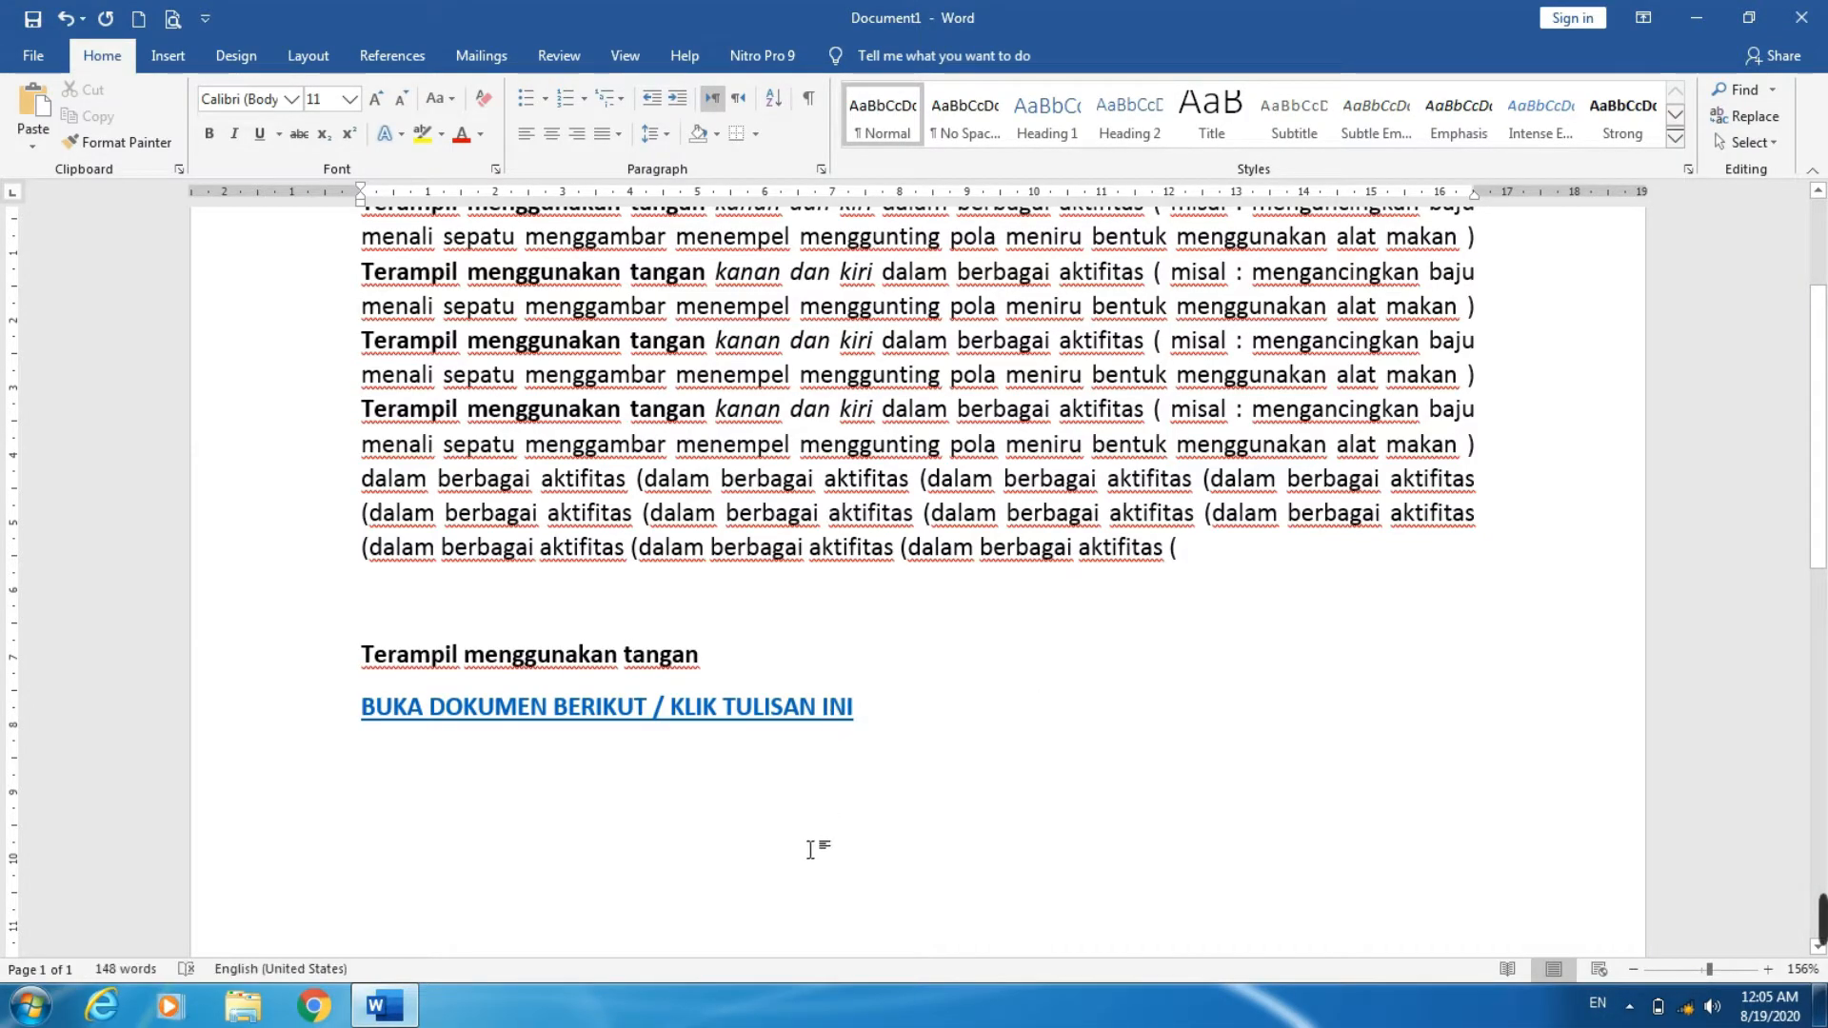
pyautogui.click(704, 709)
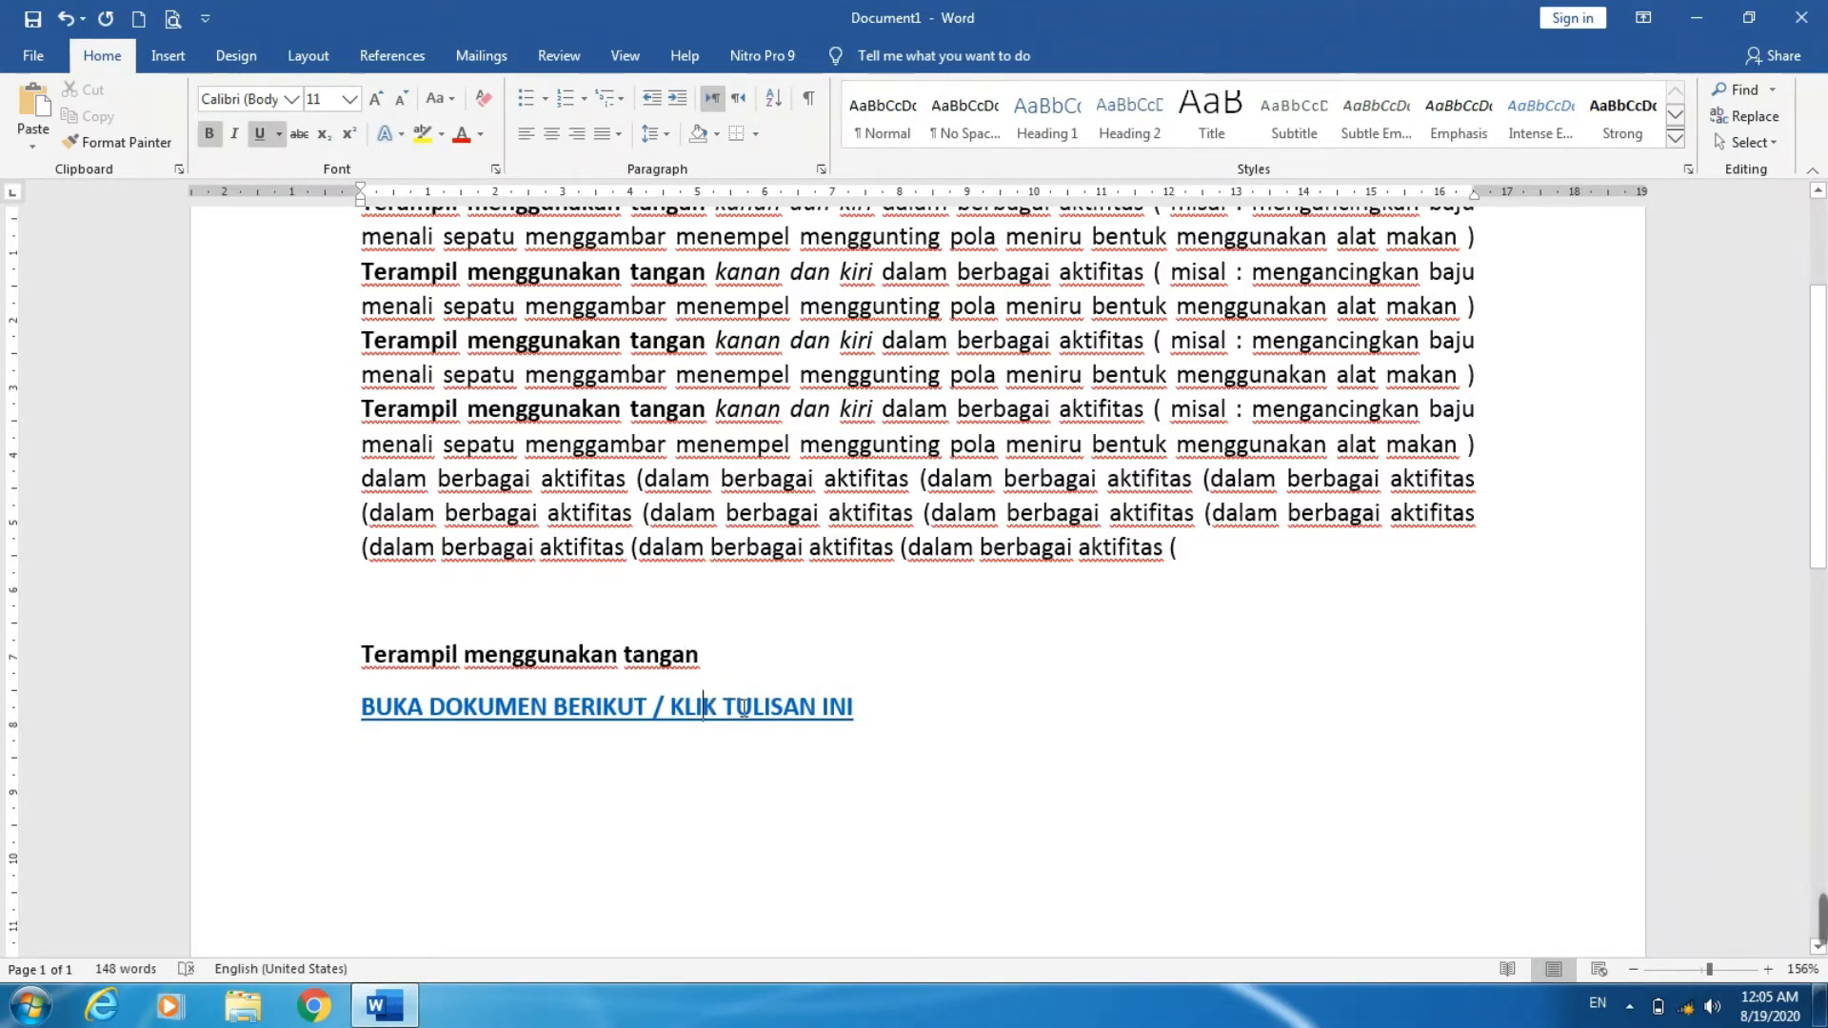
pyautogui.keyDown('ctrl'); pyautogui.click(595, 709); pyautogui.keyUp('ctrl')
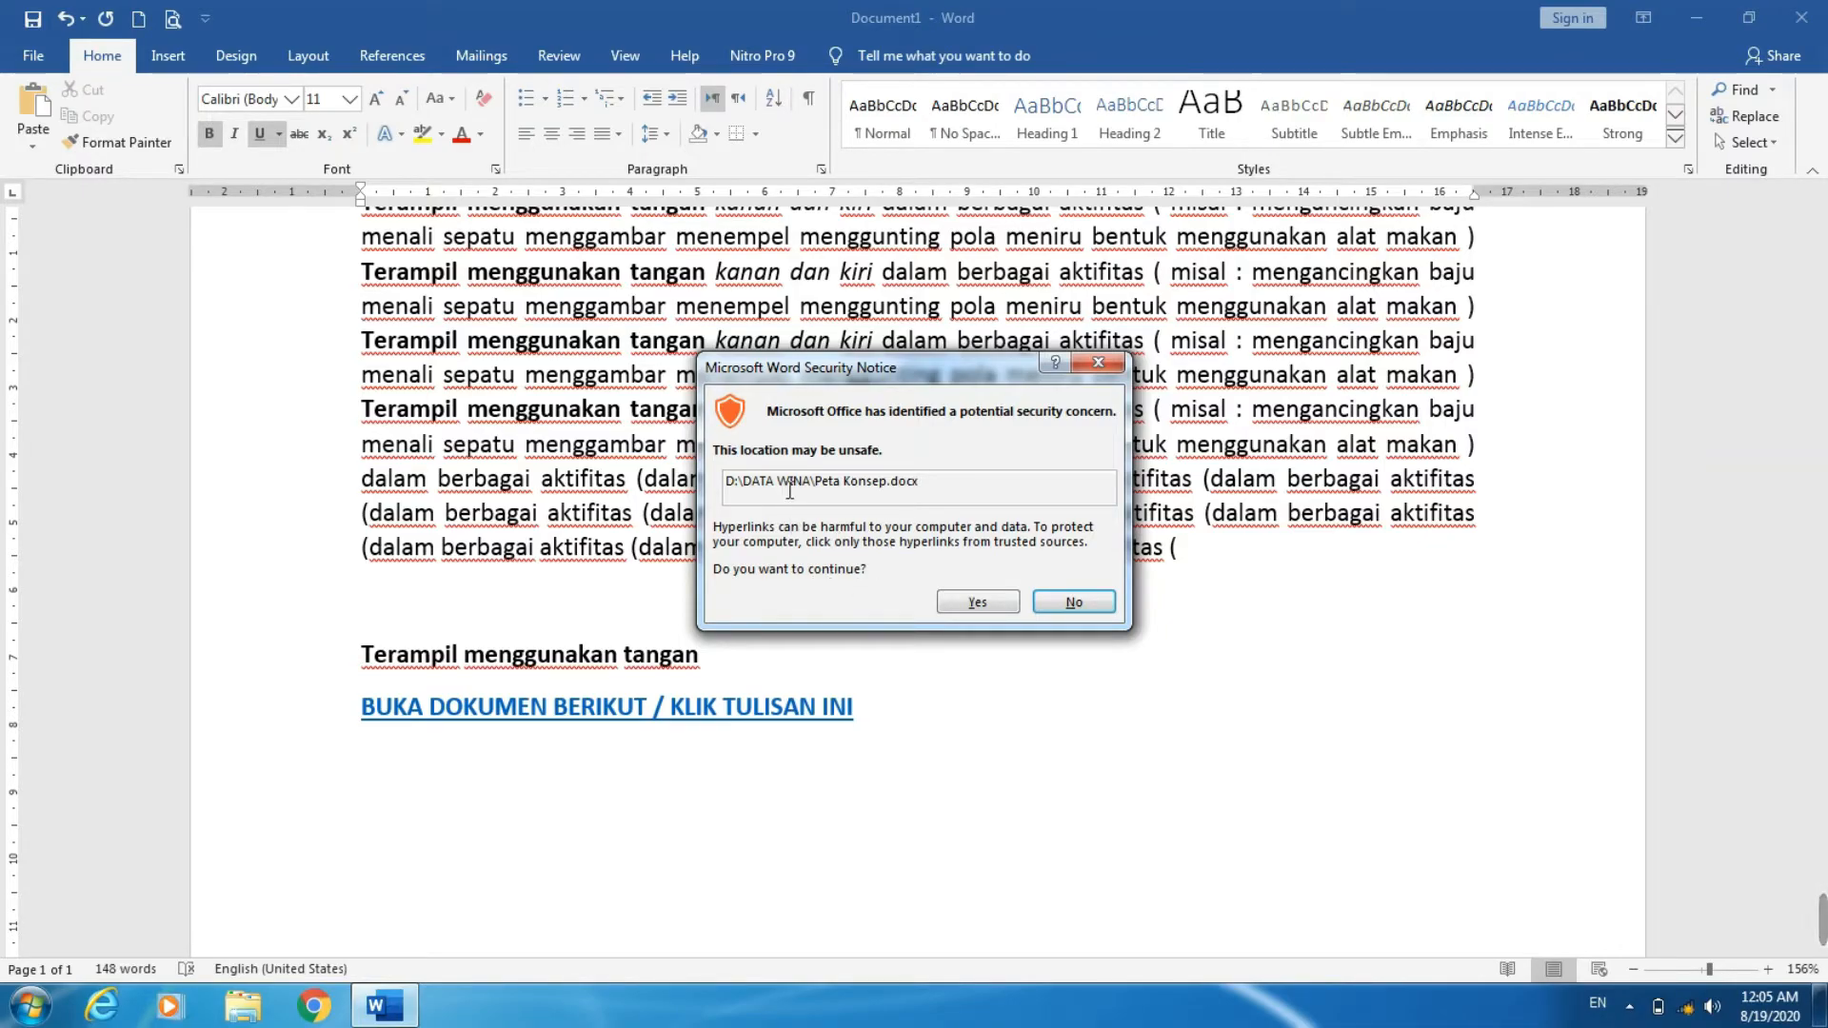
pyautogui.click(1074, 603)
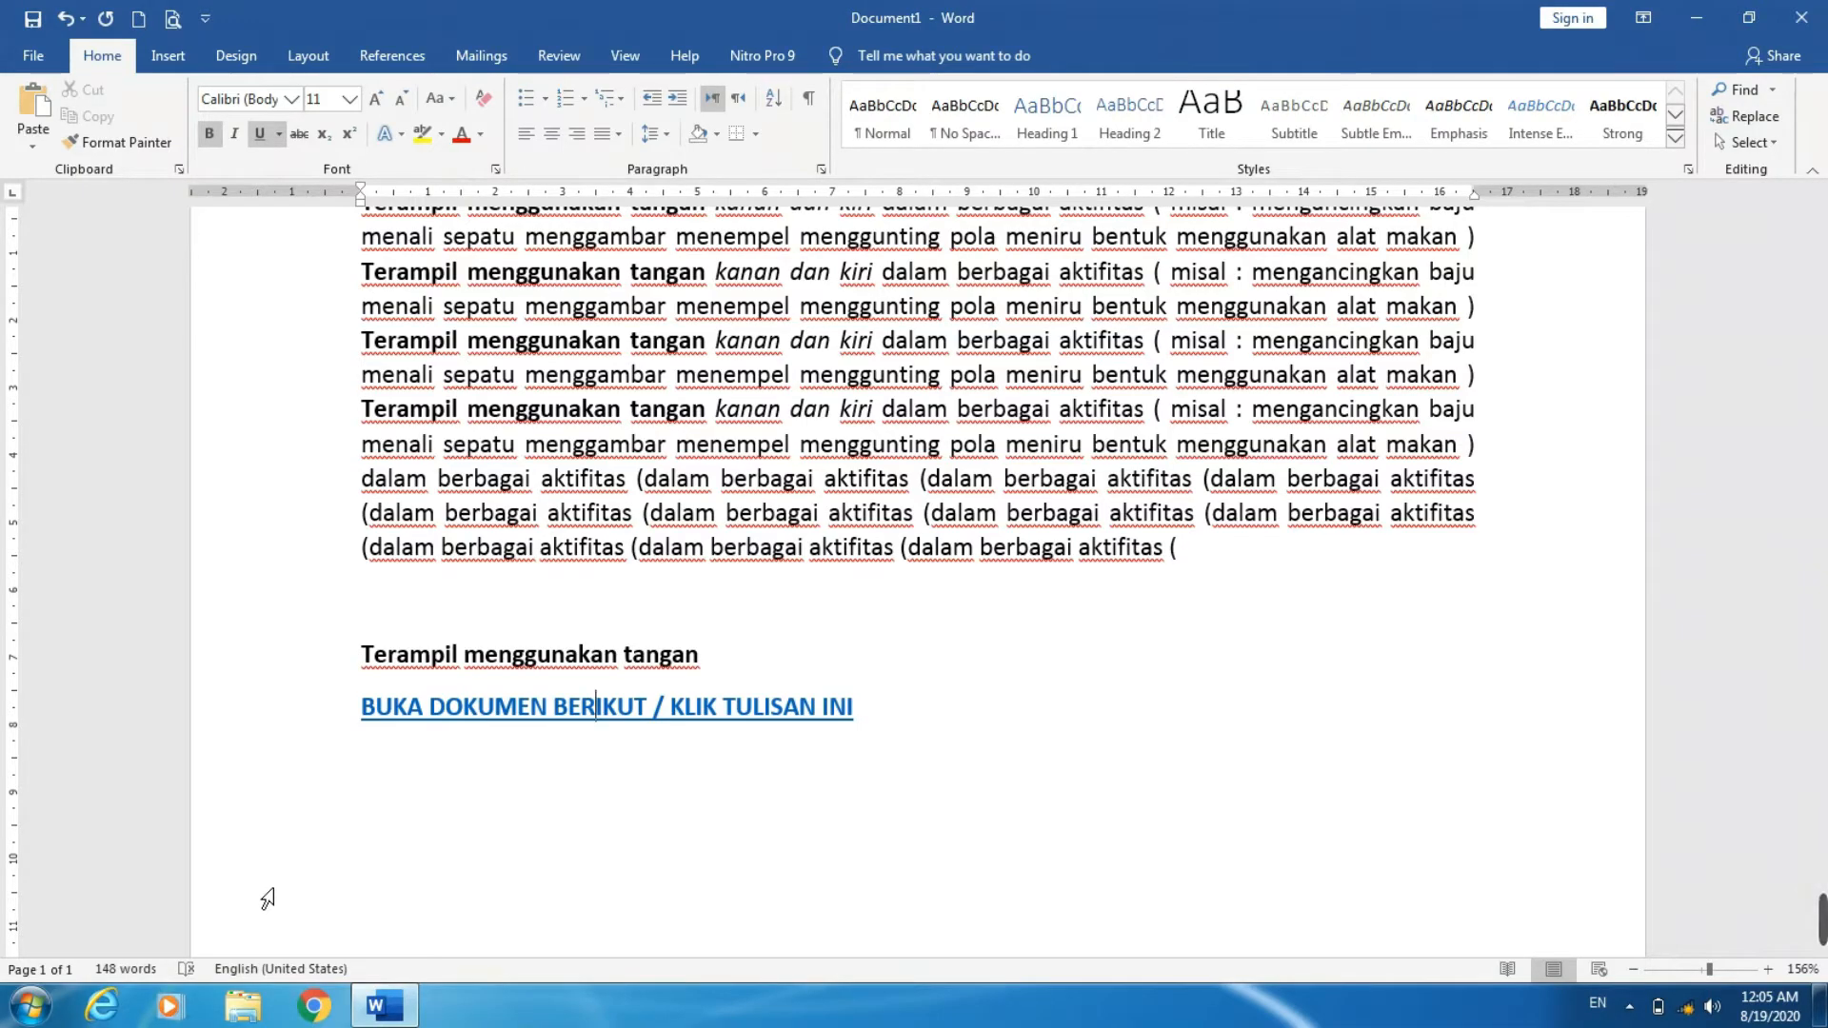
# - Undo the hyperlink on the "BUKA DOKUMEN BERIKUT / KLIK TULISAN INI" line
pyautogui.hotkey('ctrl', 'l')
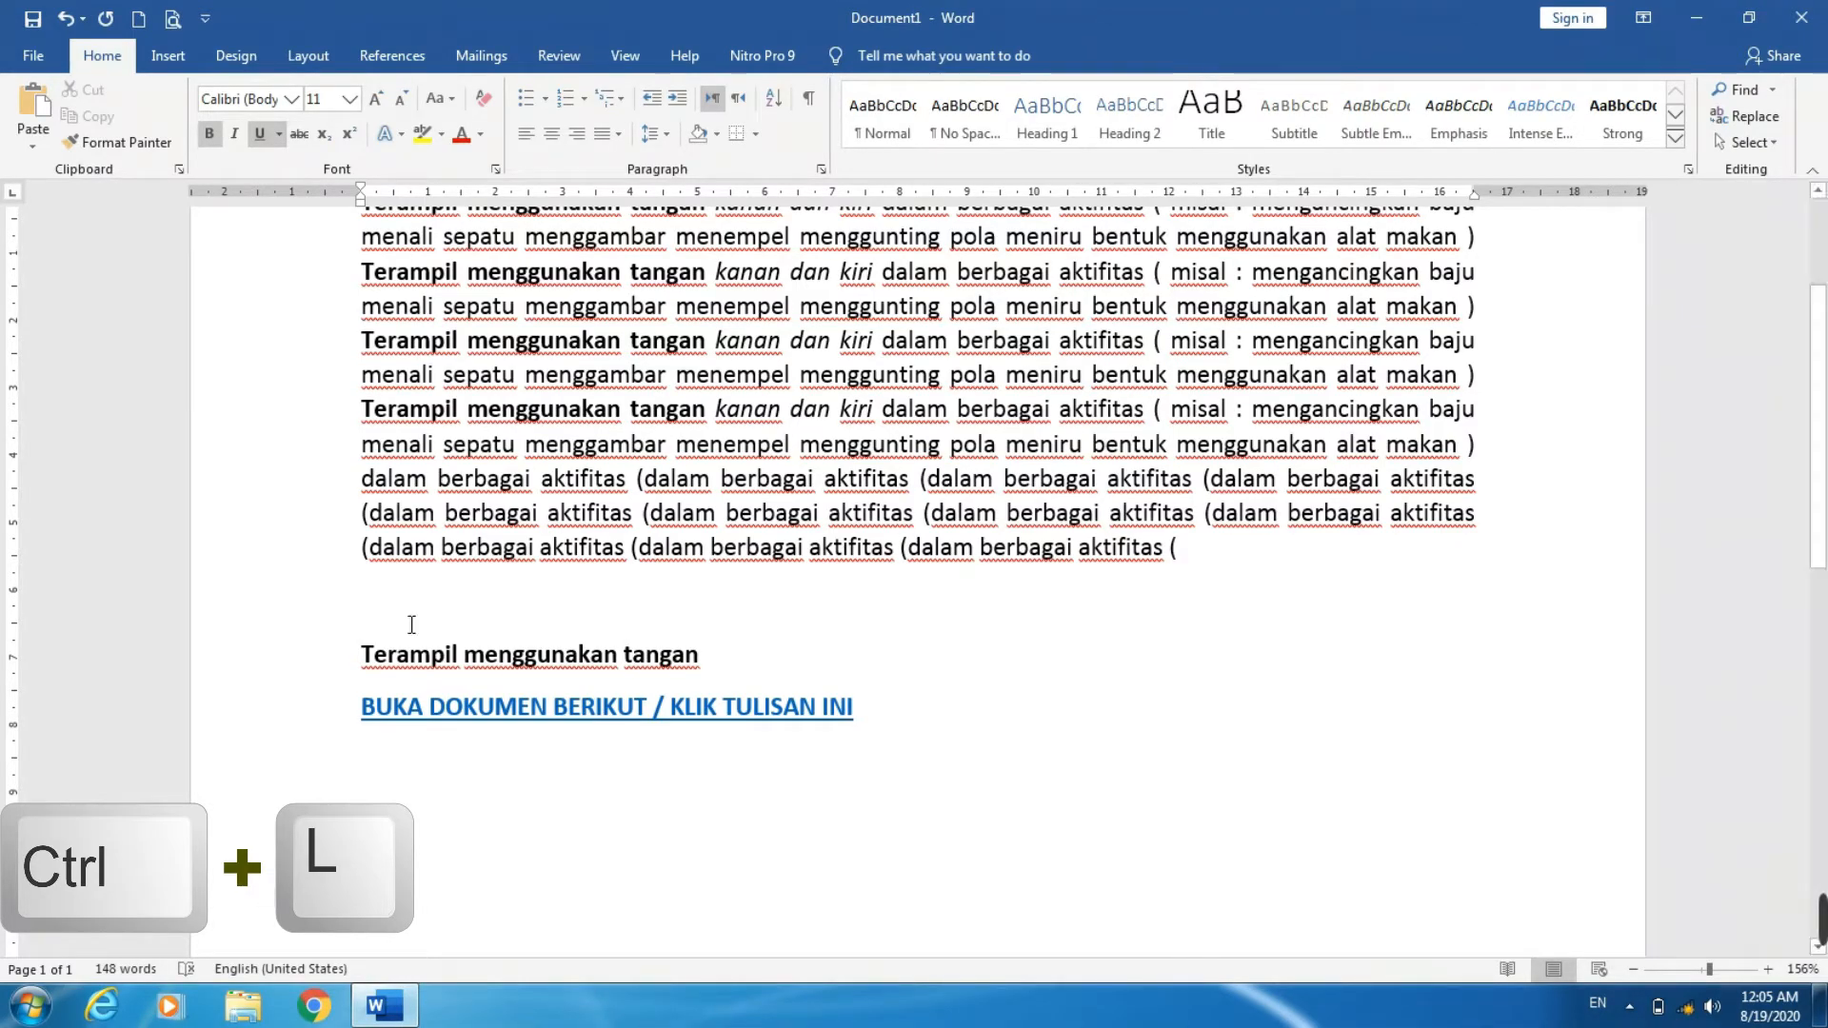
pyautogui.hotkey('ctrl', 'z')
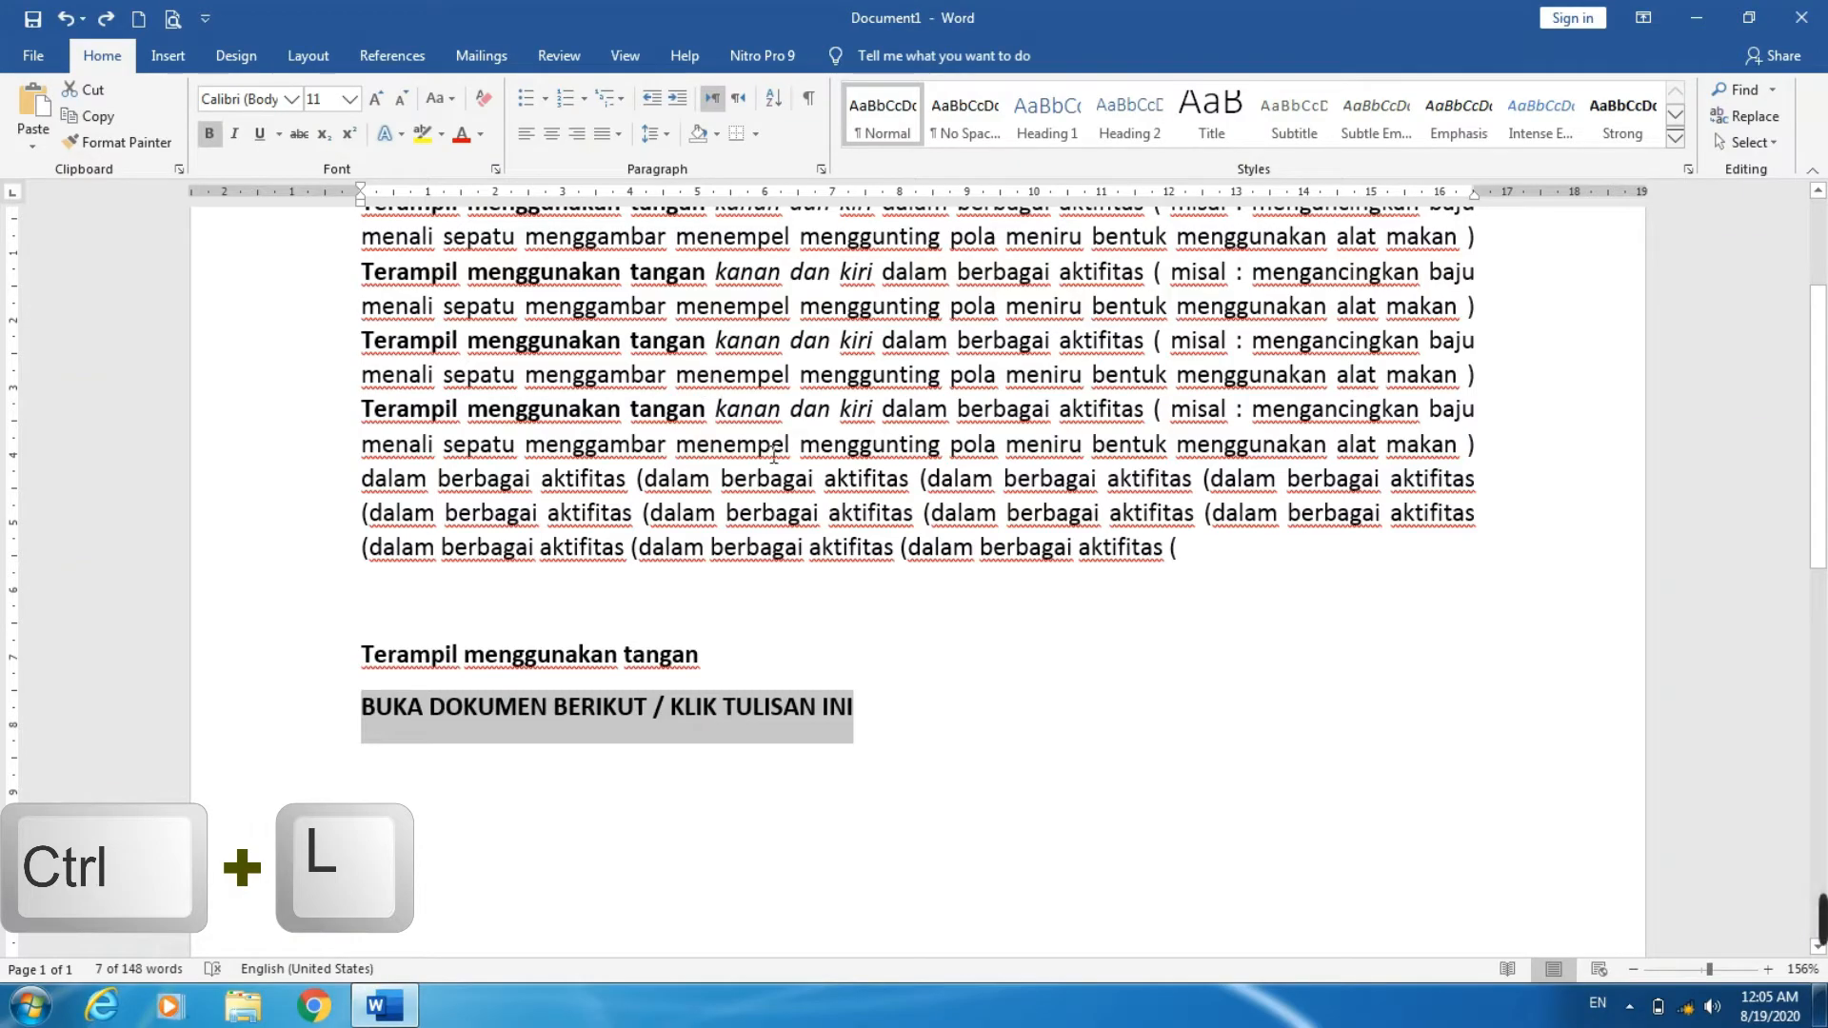
# - Left-align the whole long sample paragraph, right-align it for comparison, and set it back to left alignment
pyautogui.scroll(2, 884, 535)
pyautogui.click(1297, 492)
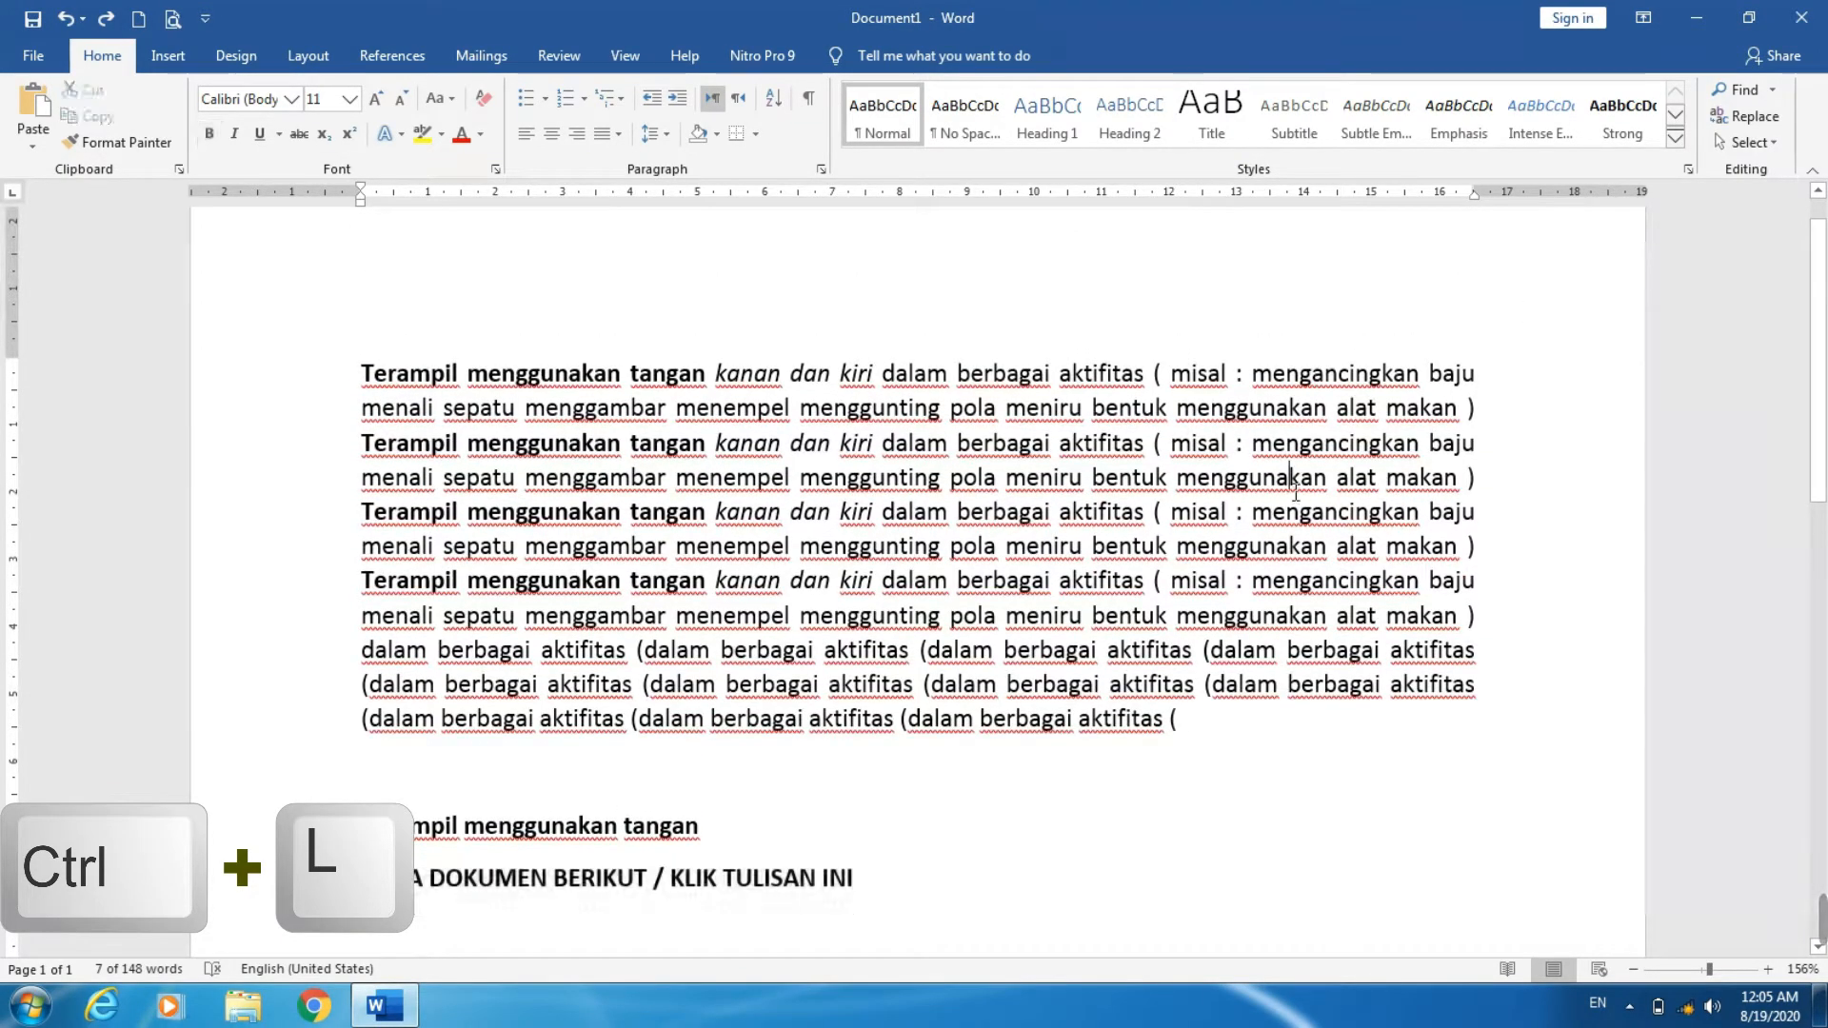
pyautogui.moveTo(359, 369); pyautogui.dragTo(1428, 749)
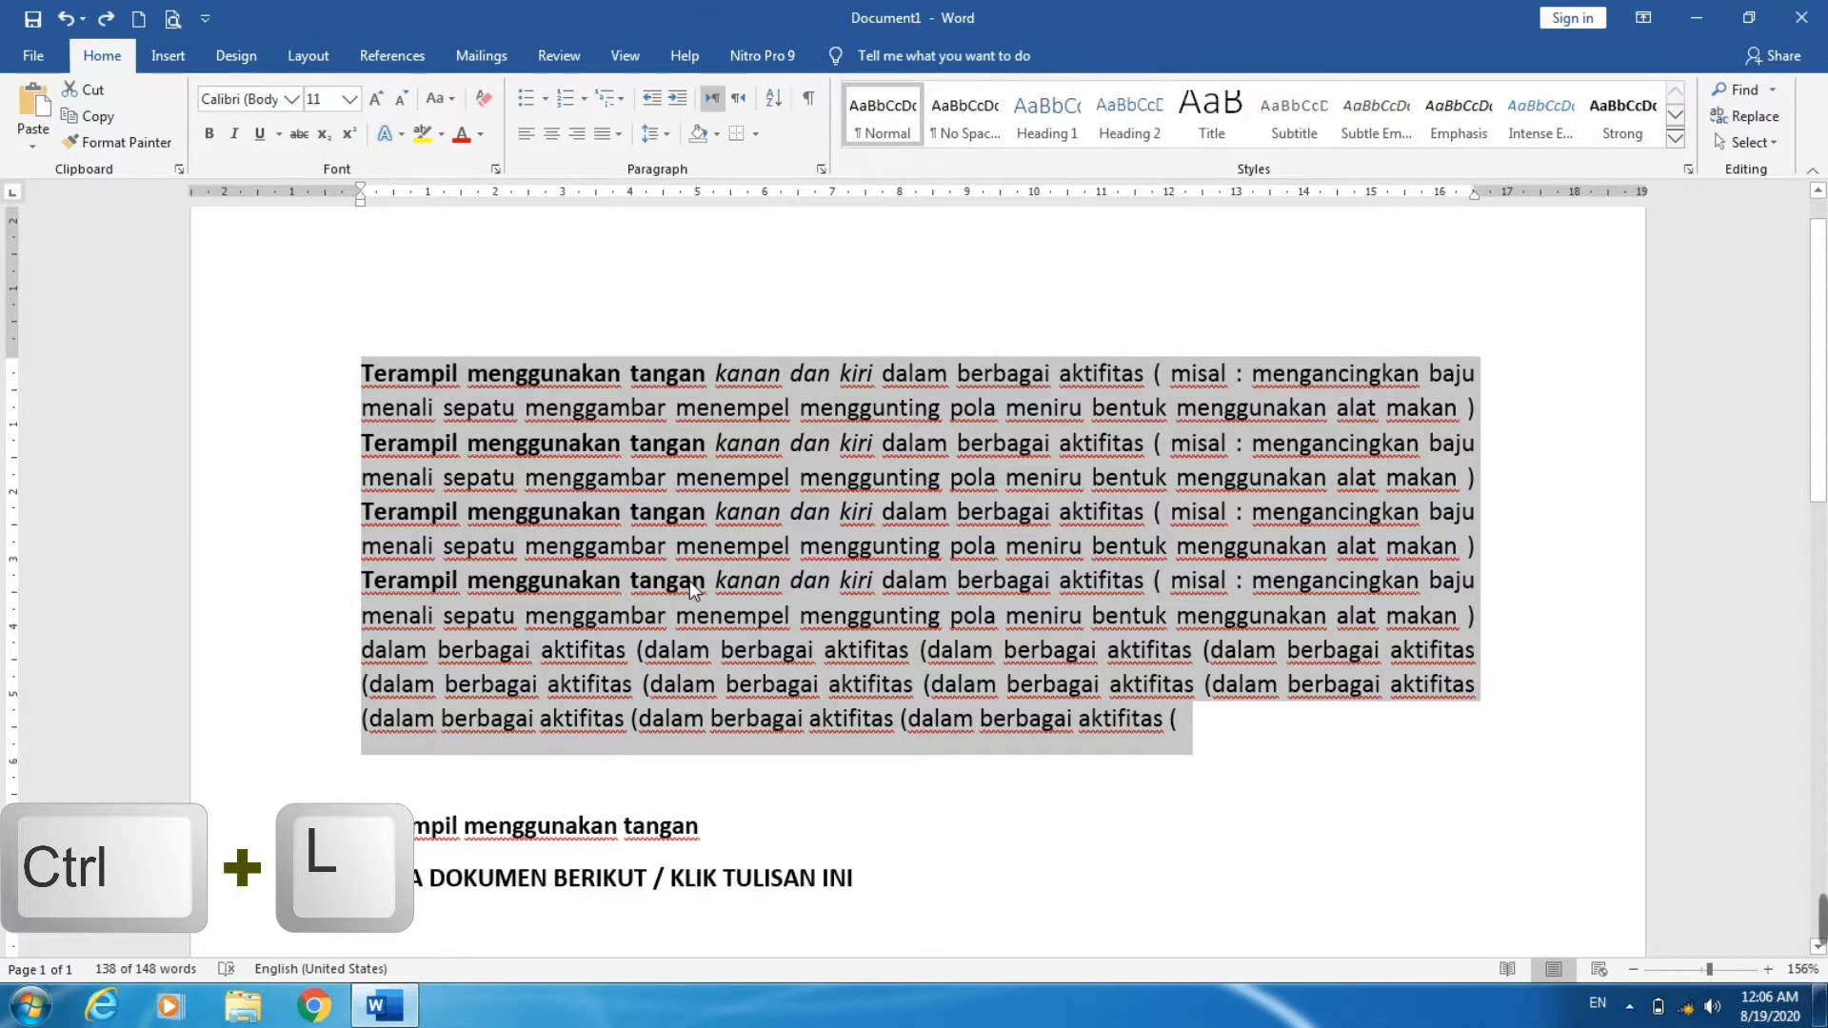
pyautogui.hotkey('ctrl', 'l')
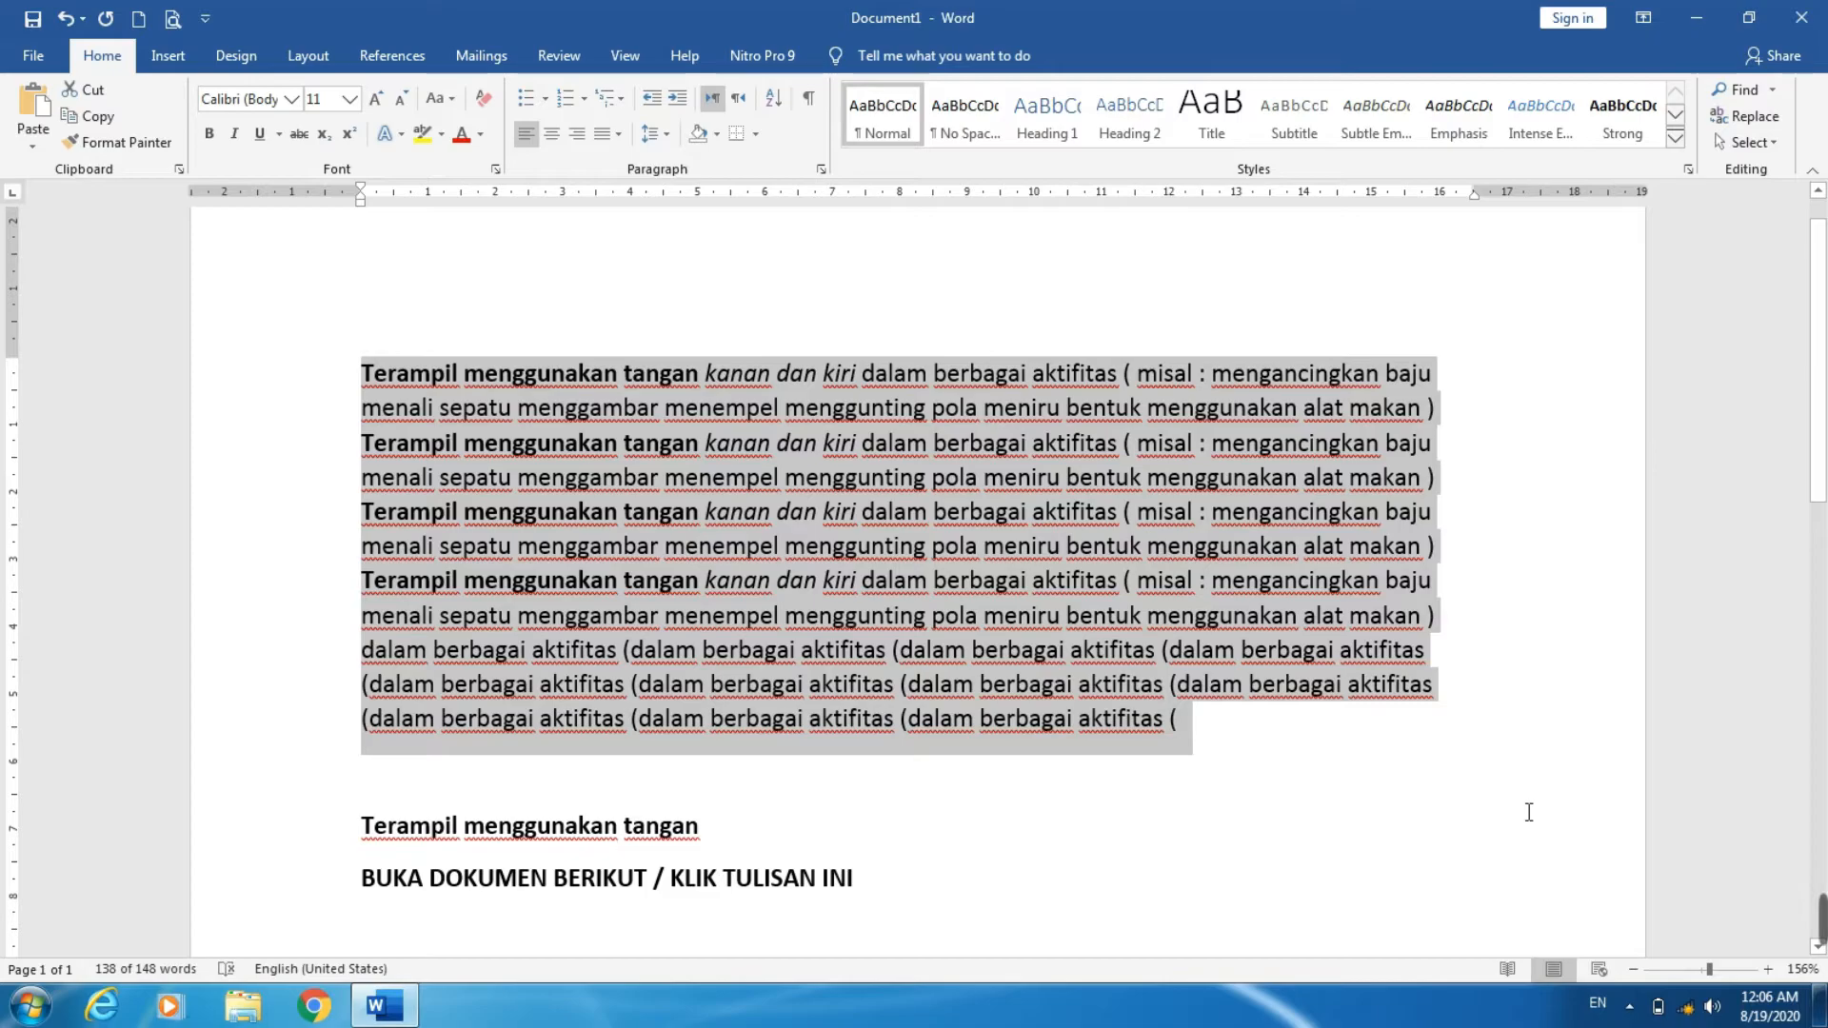
pyautogui.hotkey('ctrl', 'r')
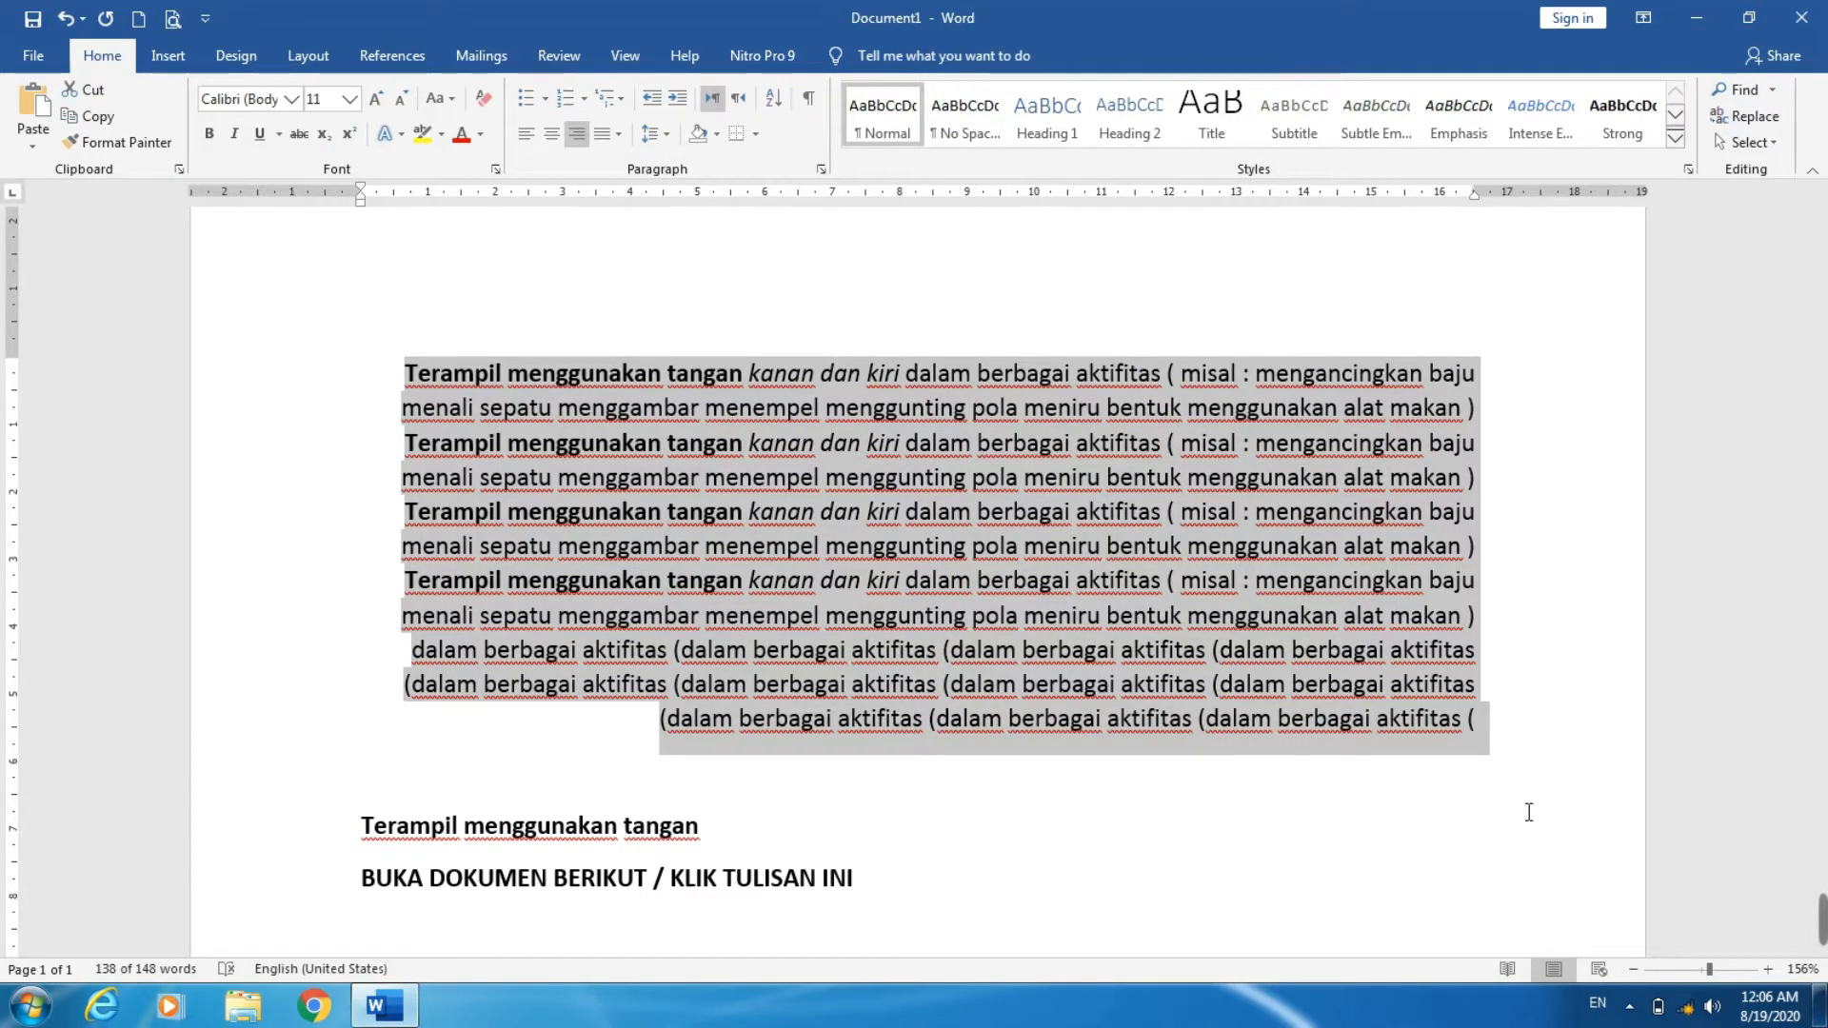
pyautogui.hotkey('ctrl', 'l')
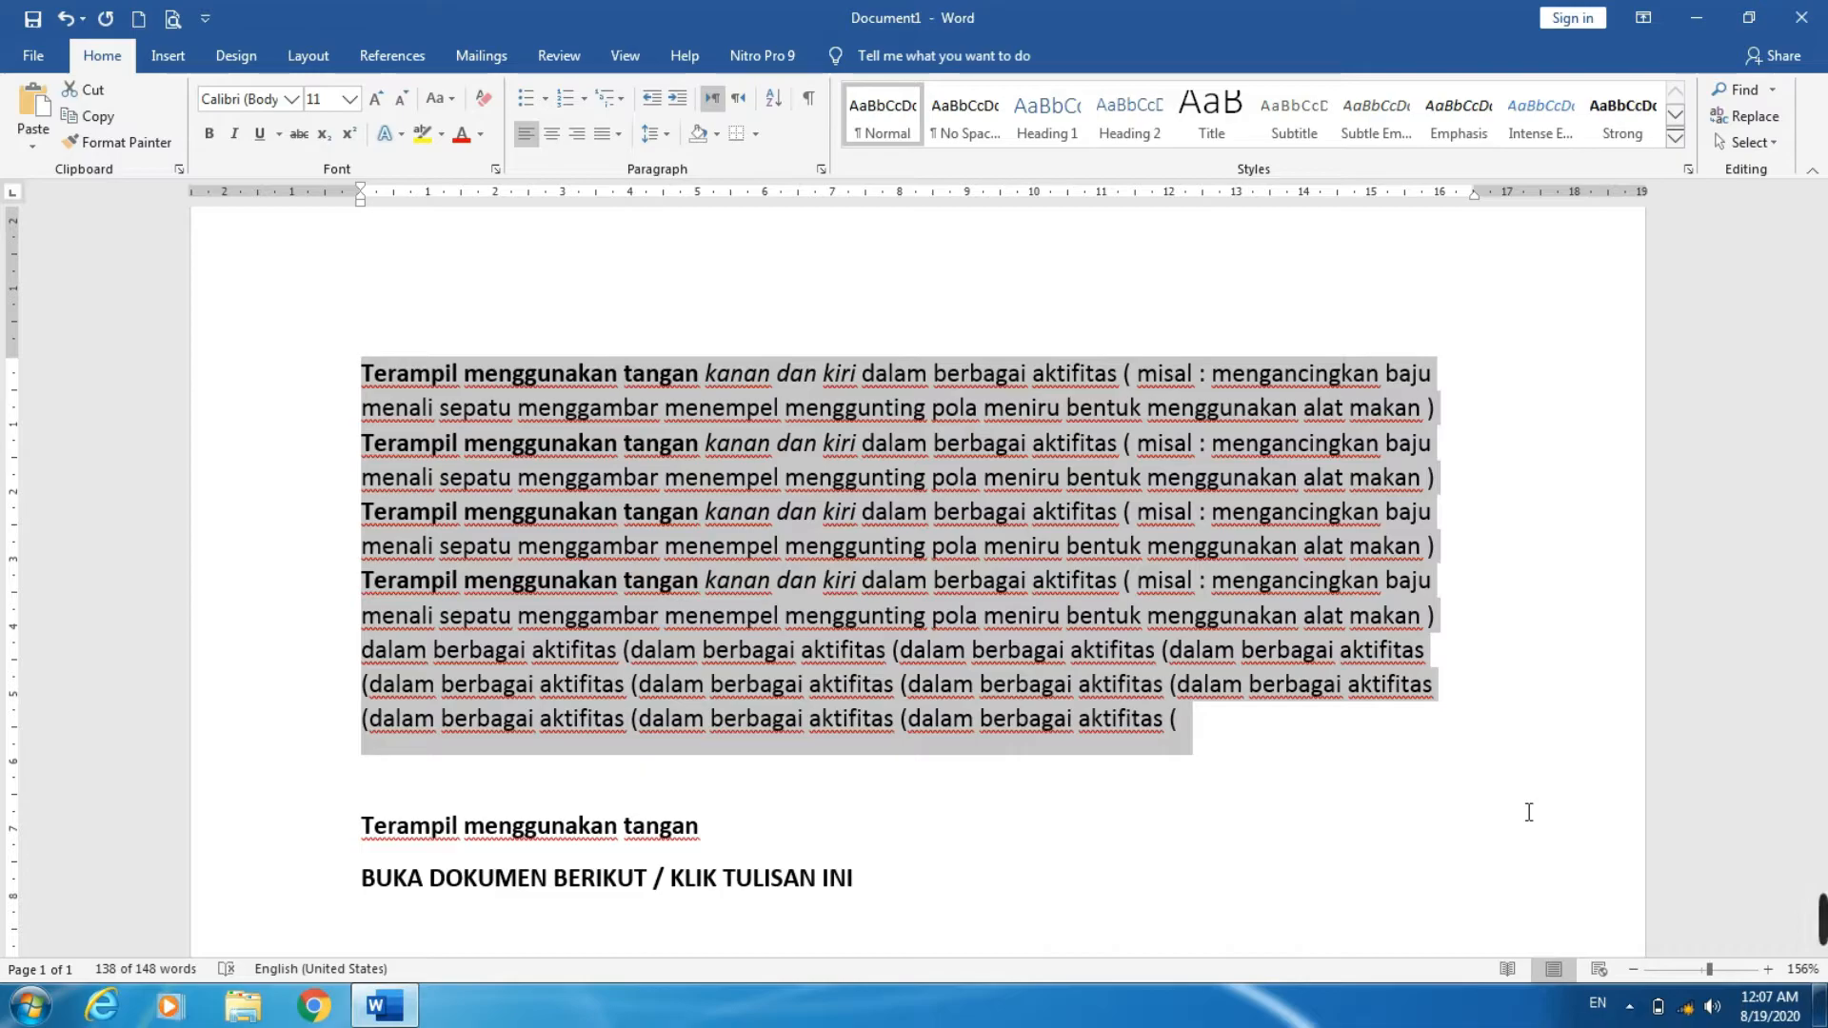
# - Increase the left indent of the selected long paragraph by six levels
pyautogui.hotkey('ctrl', 'm')
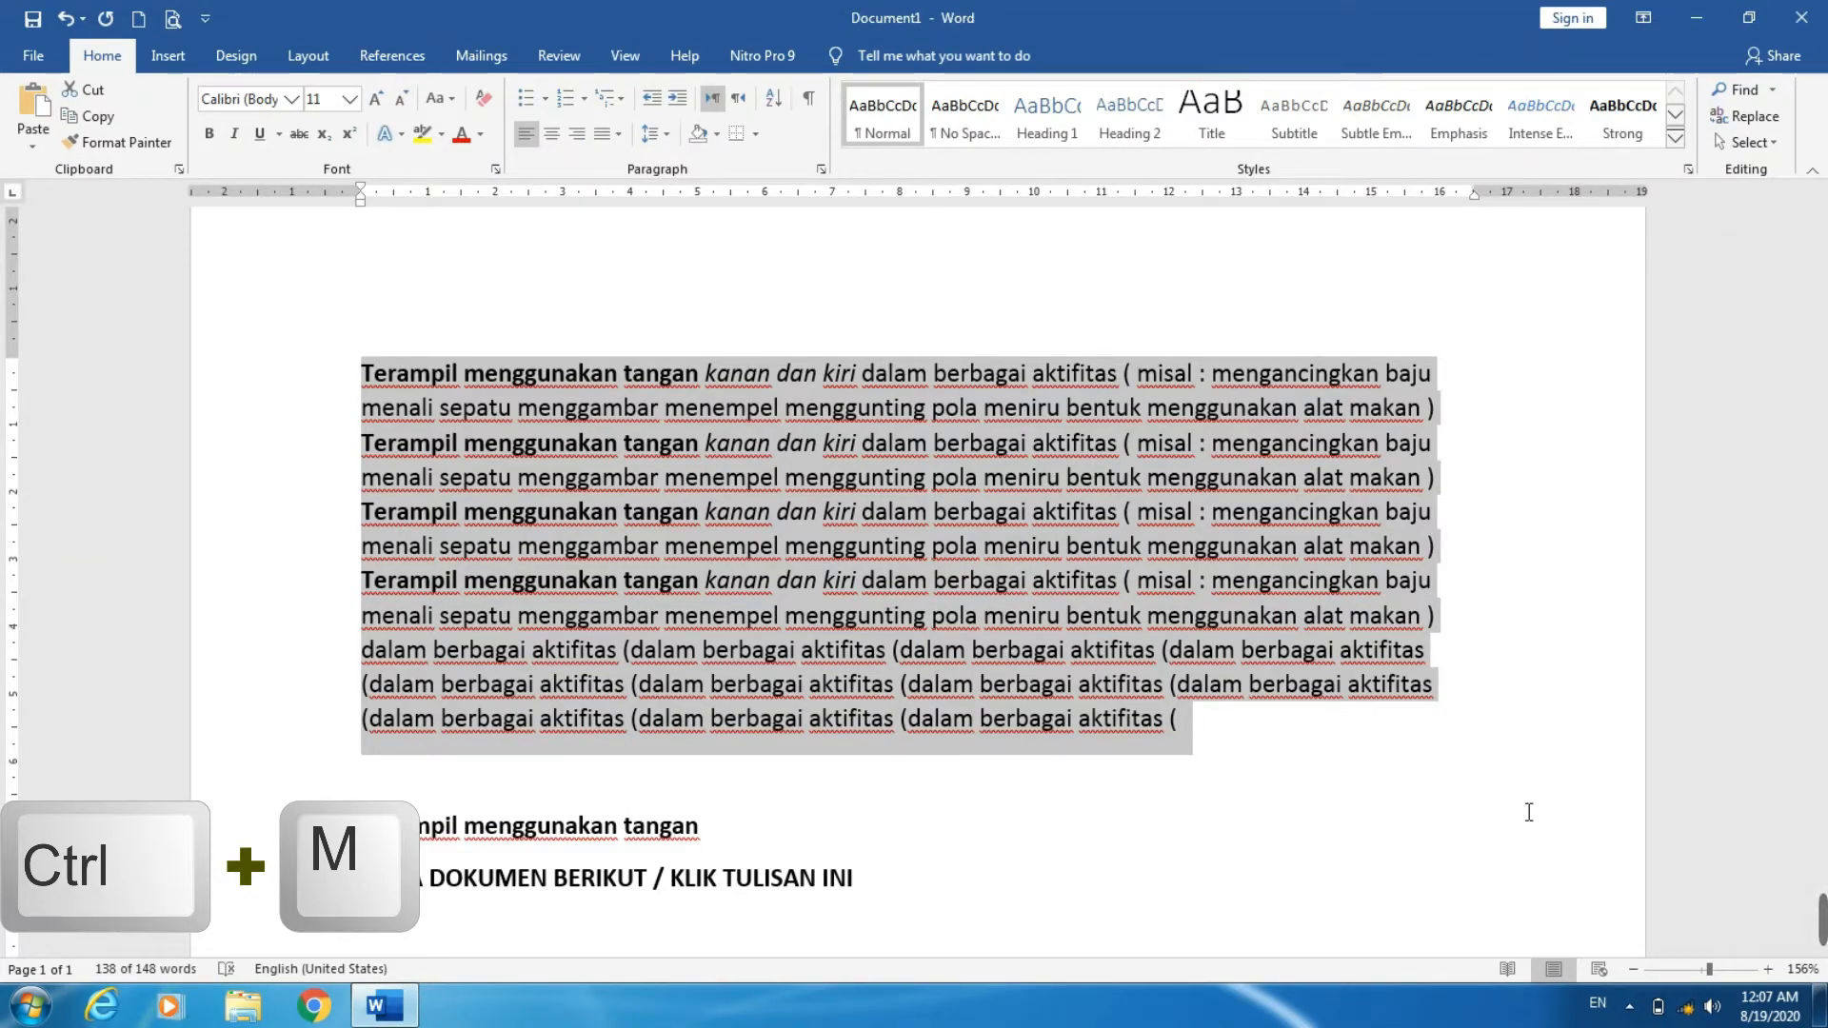
pyautogui.hotkey('ctrl', 'm')
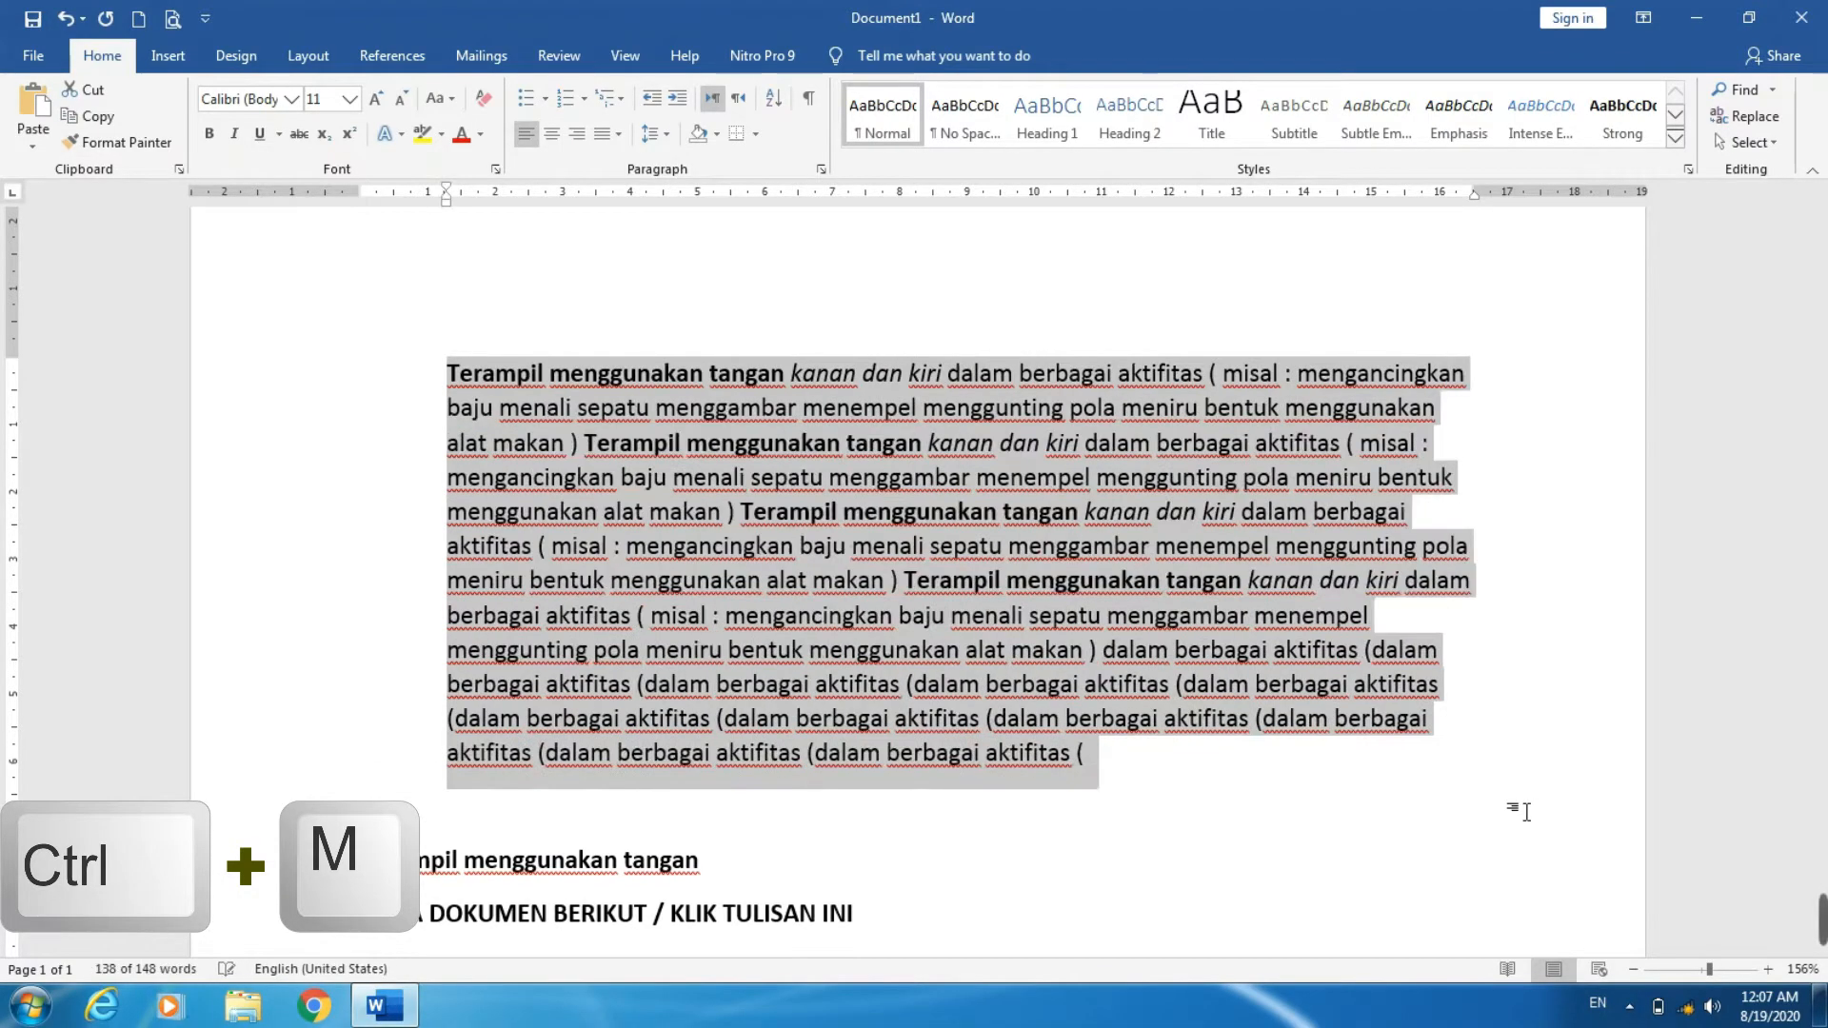
pyautogui.hotkey('ctrl', 'm')
pyautogui.hotkey('ctrl', 'm')
pyautogui.hotkey('ctrl', 'm')
pyautogui.hotkey('ctrl', 'm')
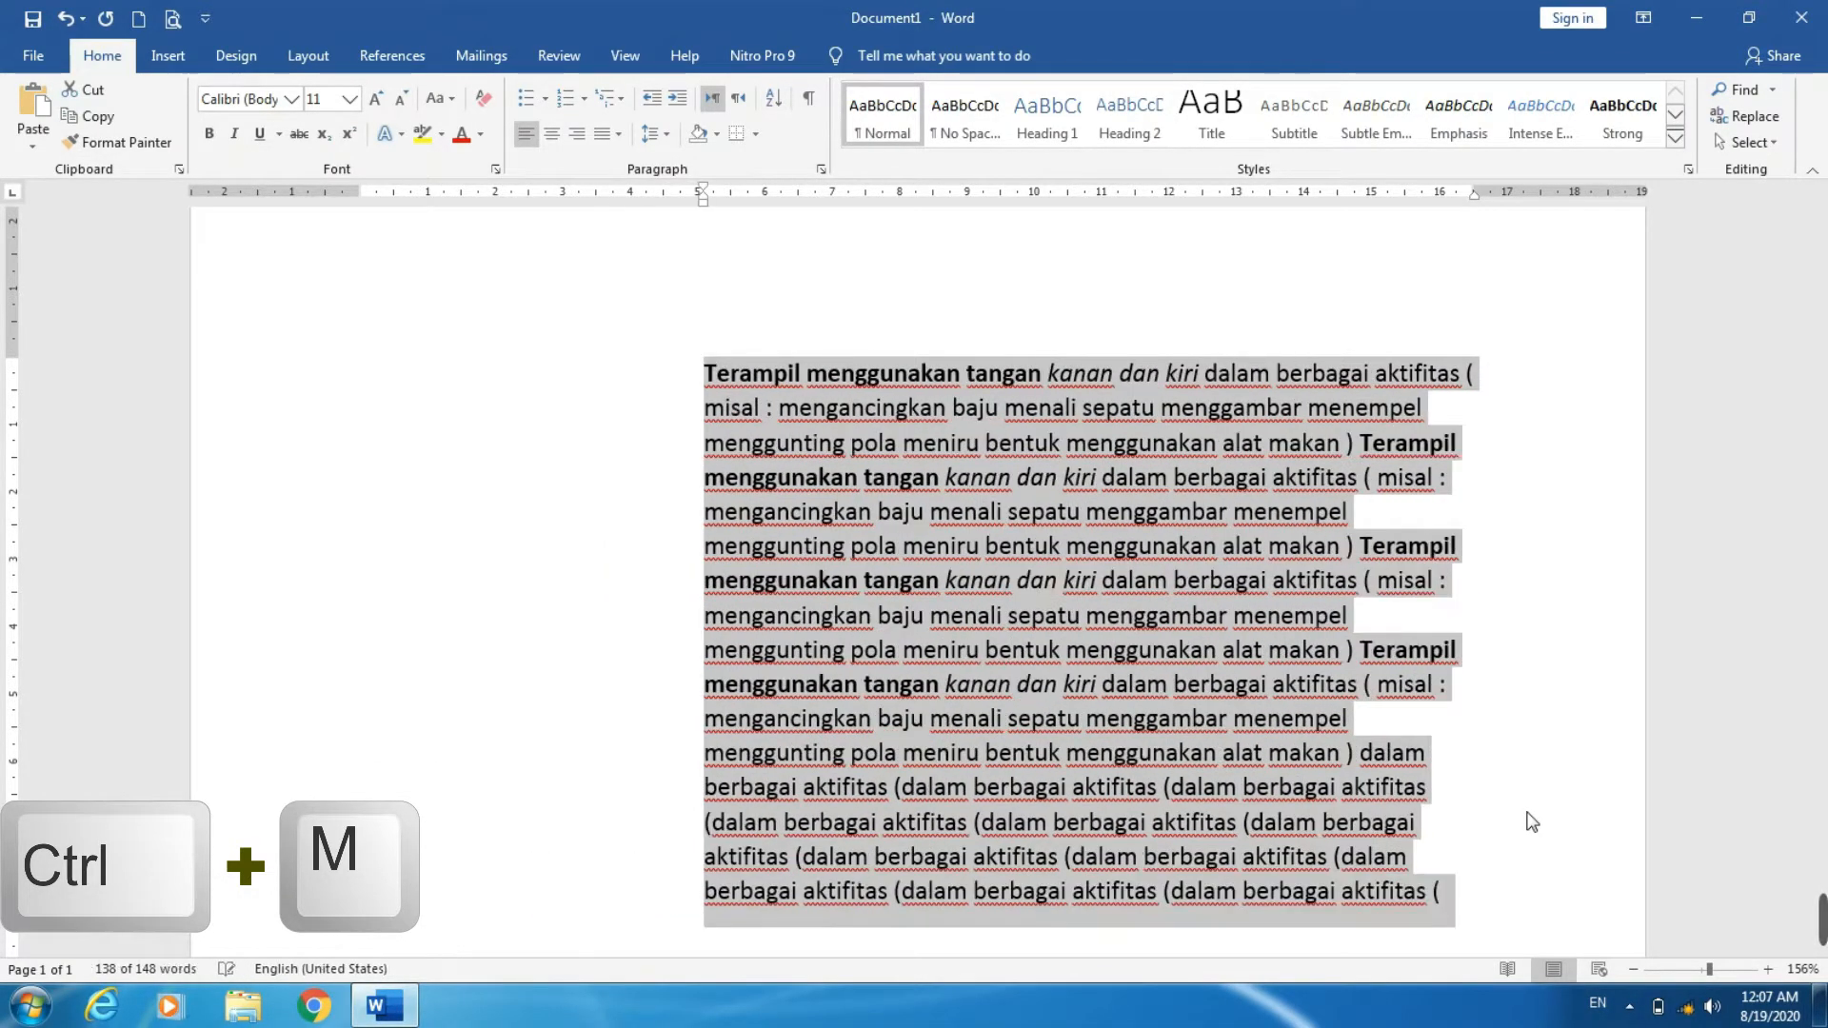
pyautogui.hotkey('ctrl', 'm')
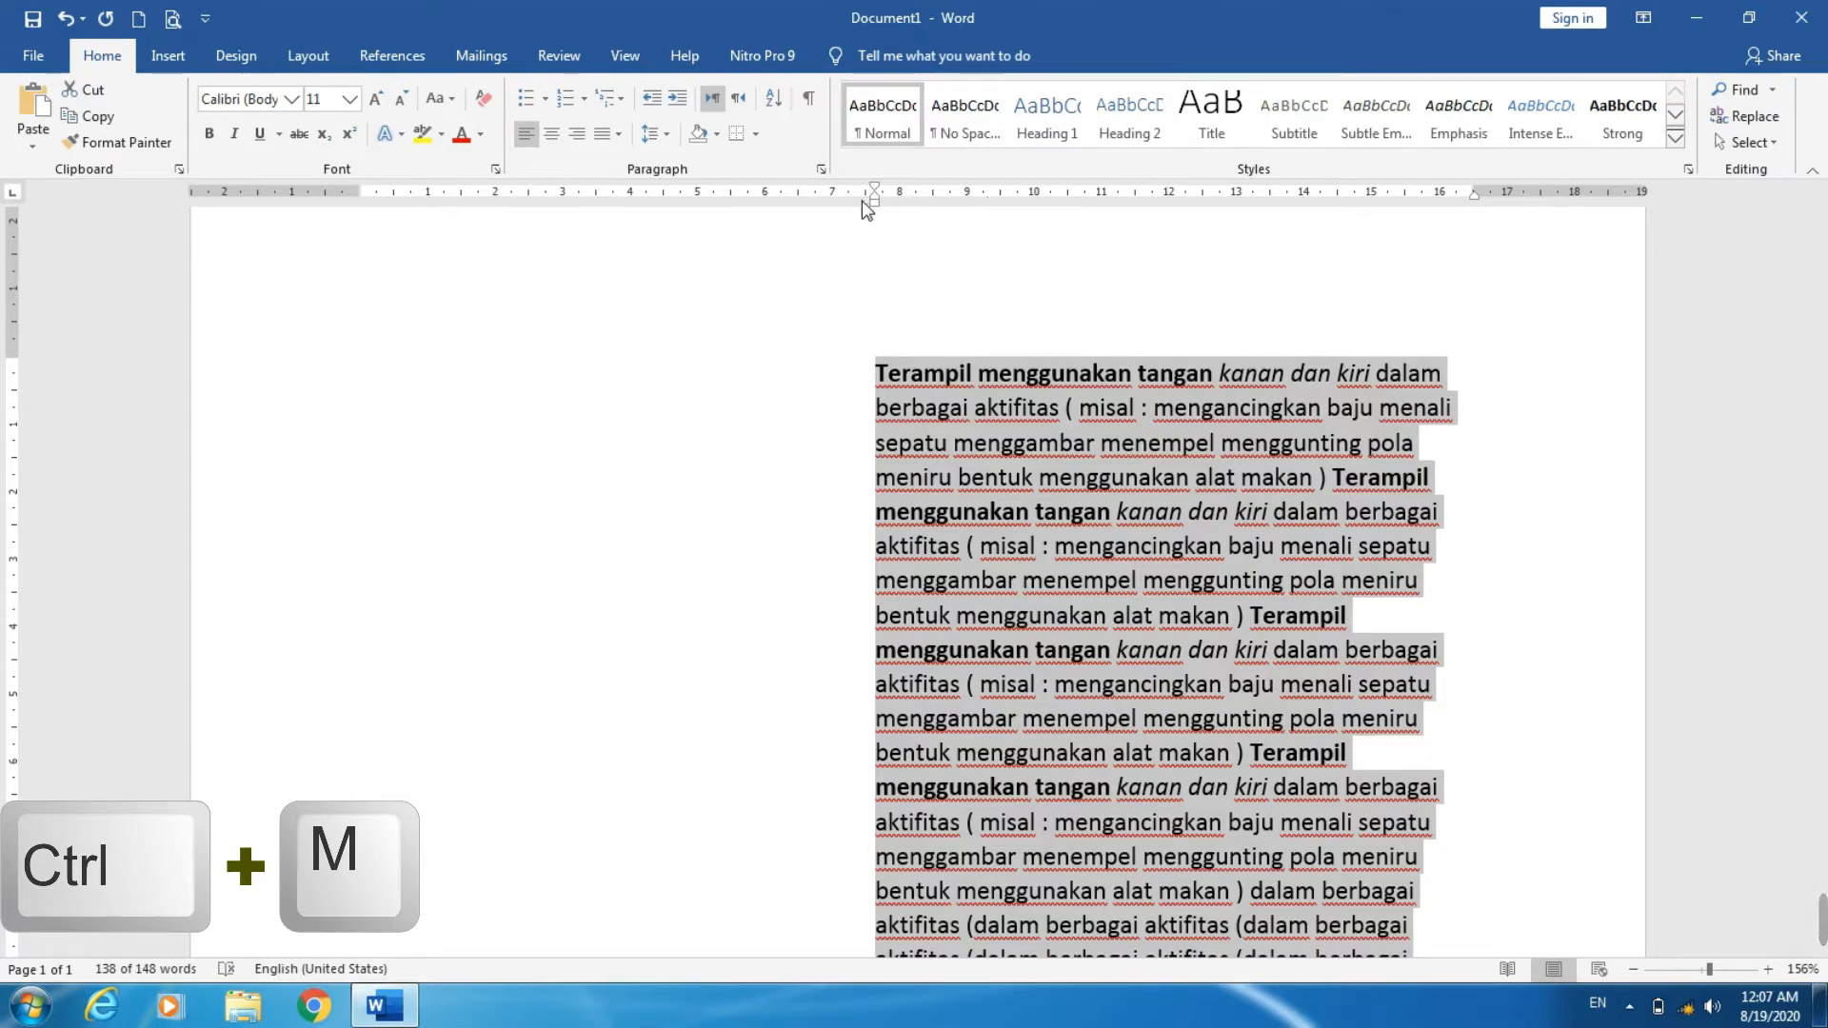
# - Reset the selected paragraph's left indent to the margin and indent it again by two levels
pyautogui.moveTo(873, 200); pyautogui.dragTo(358, 220)
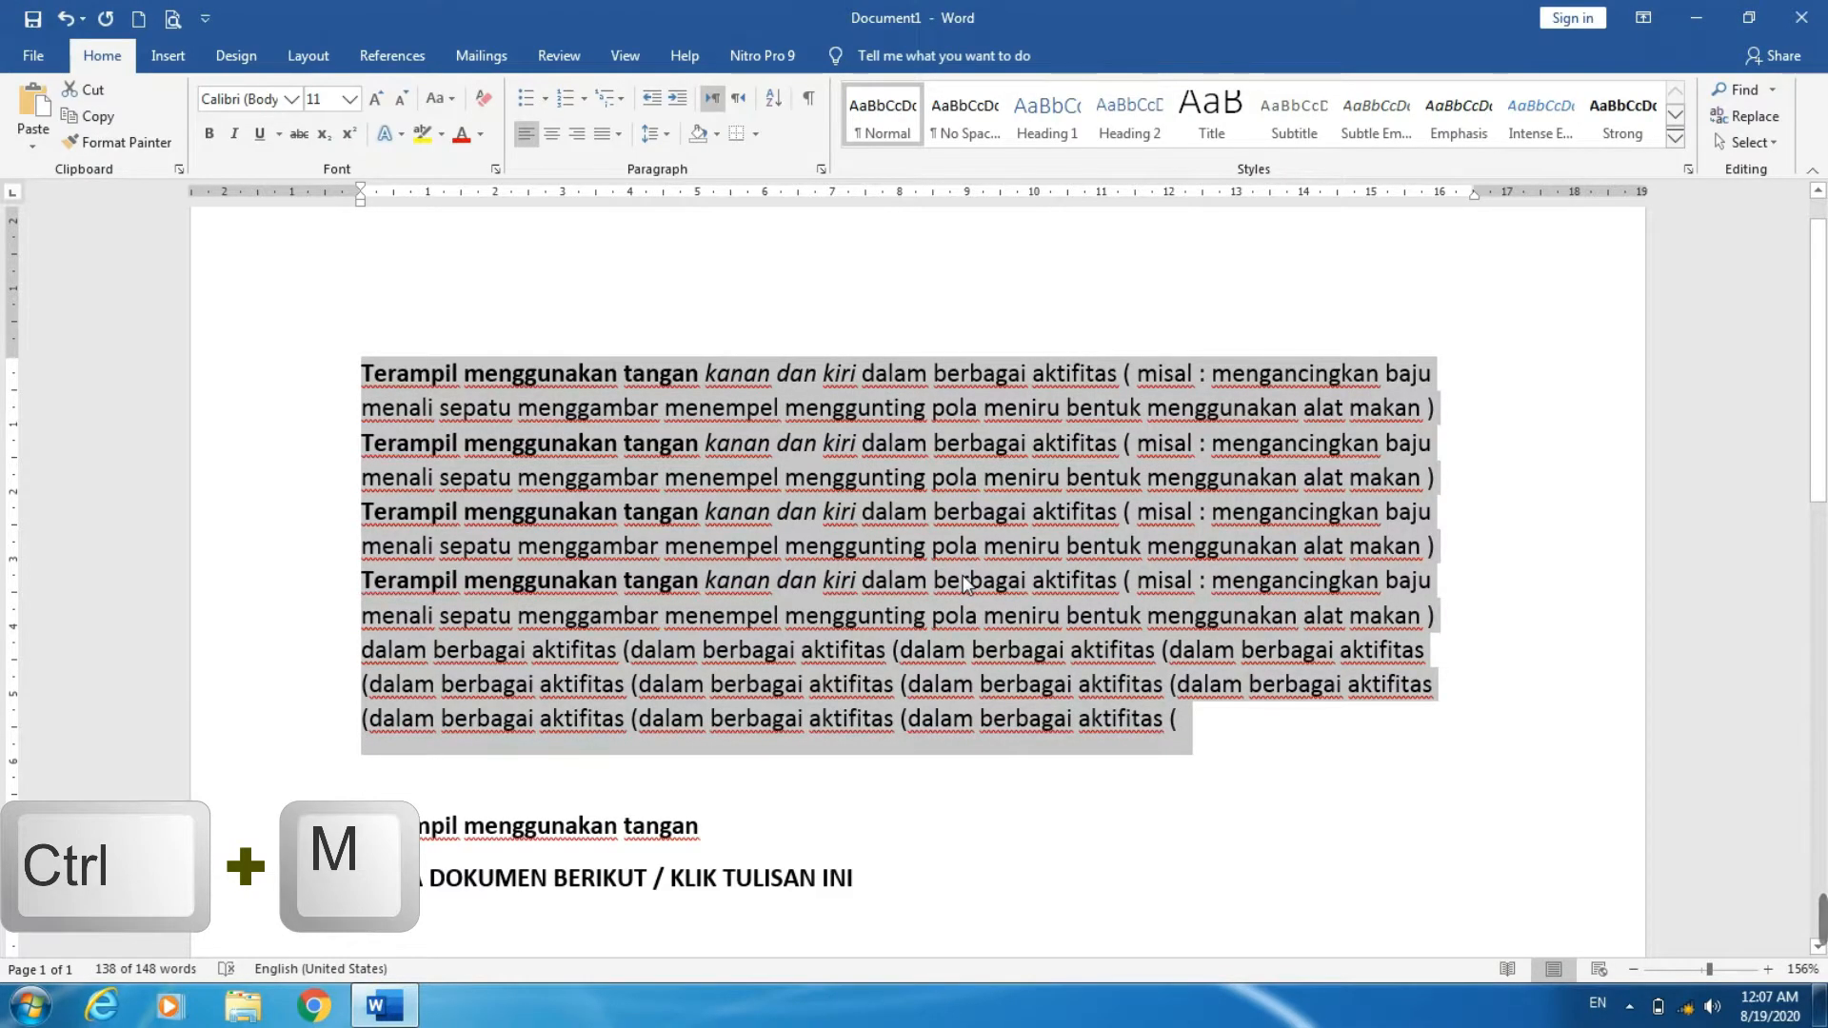
pyautogui.hotkey('ctrl', 'm')
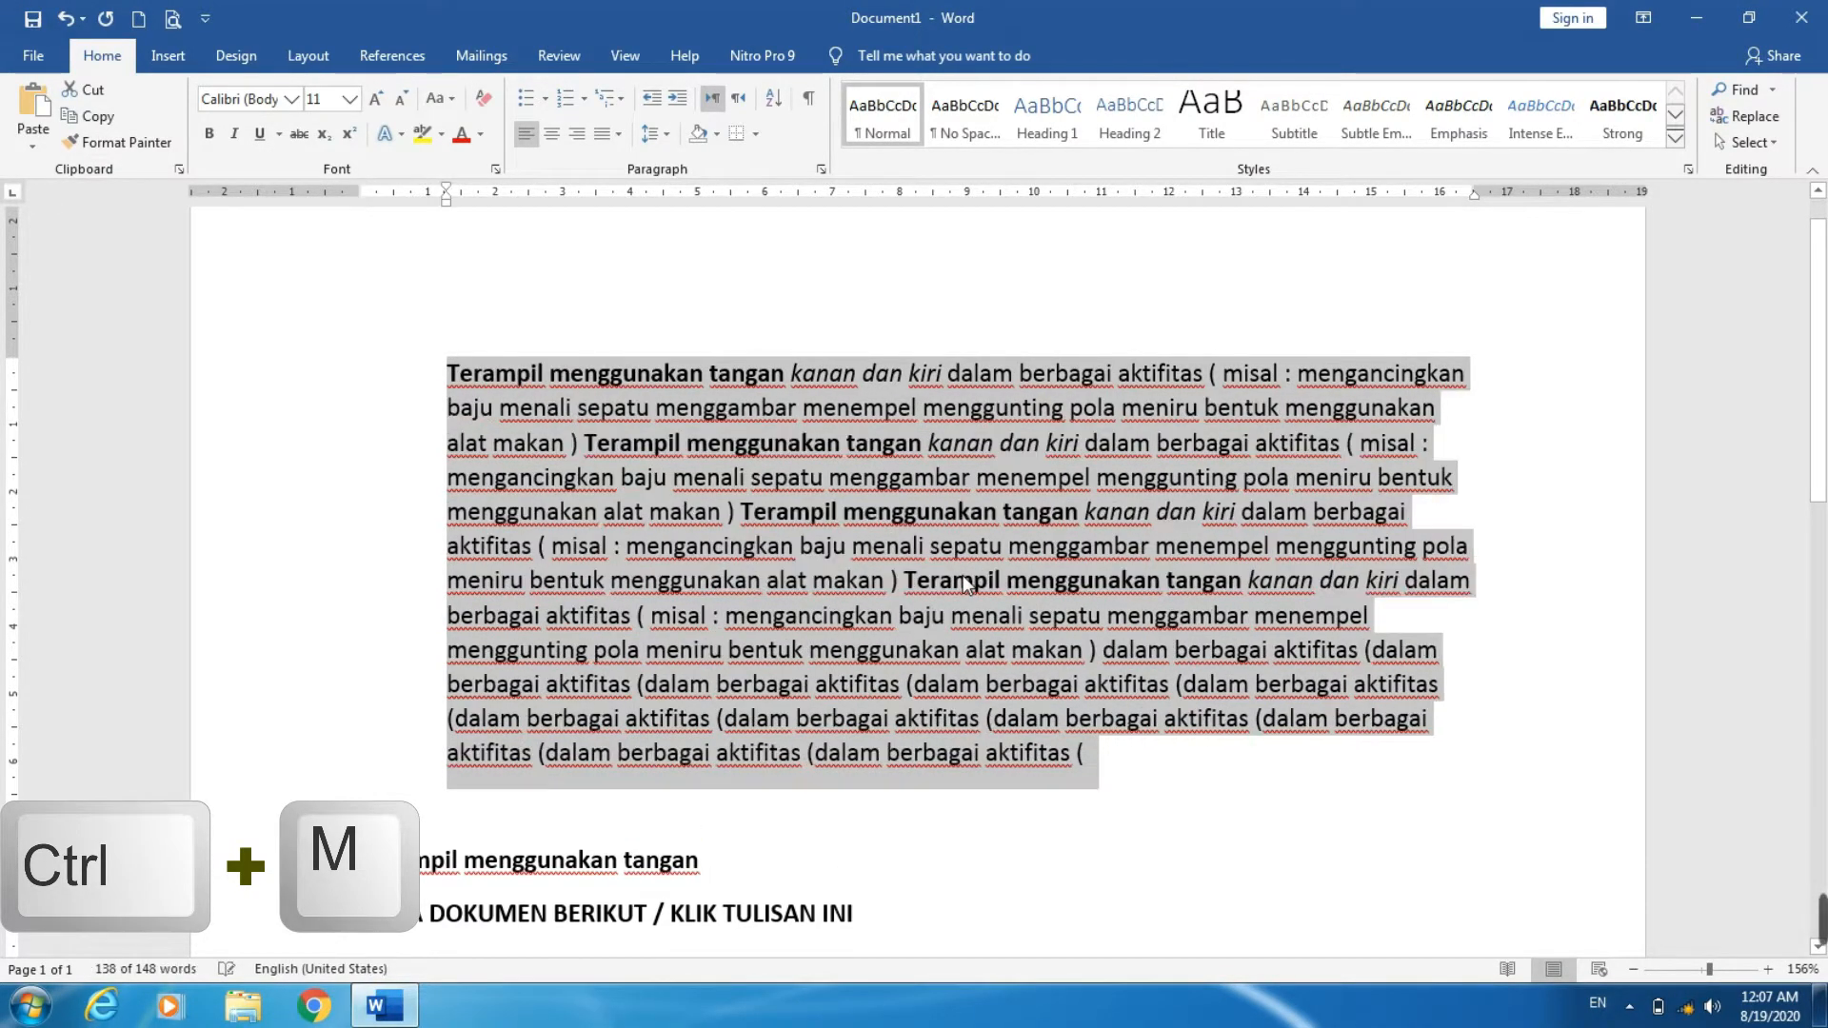
pyautogui.hotkey('ctrl', 'm')
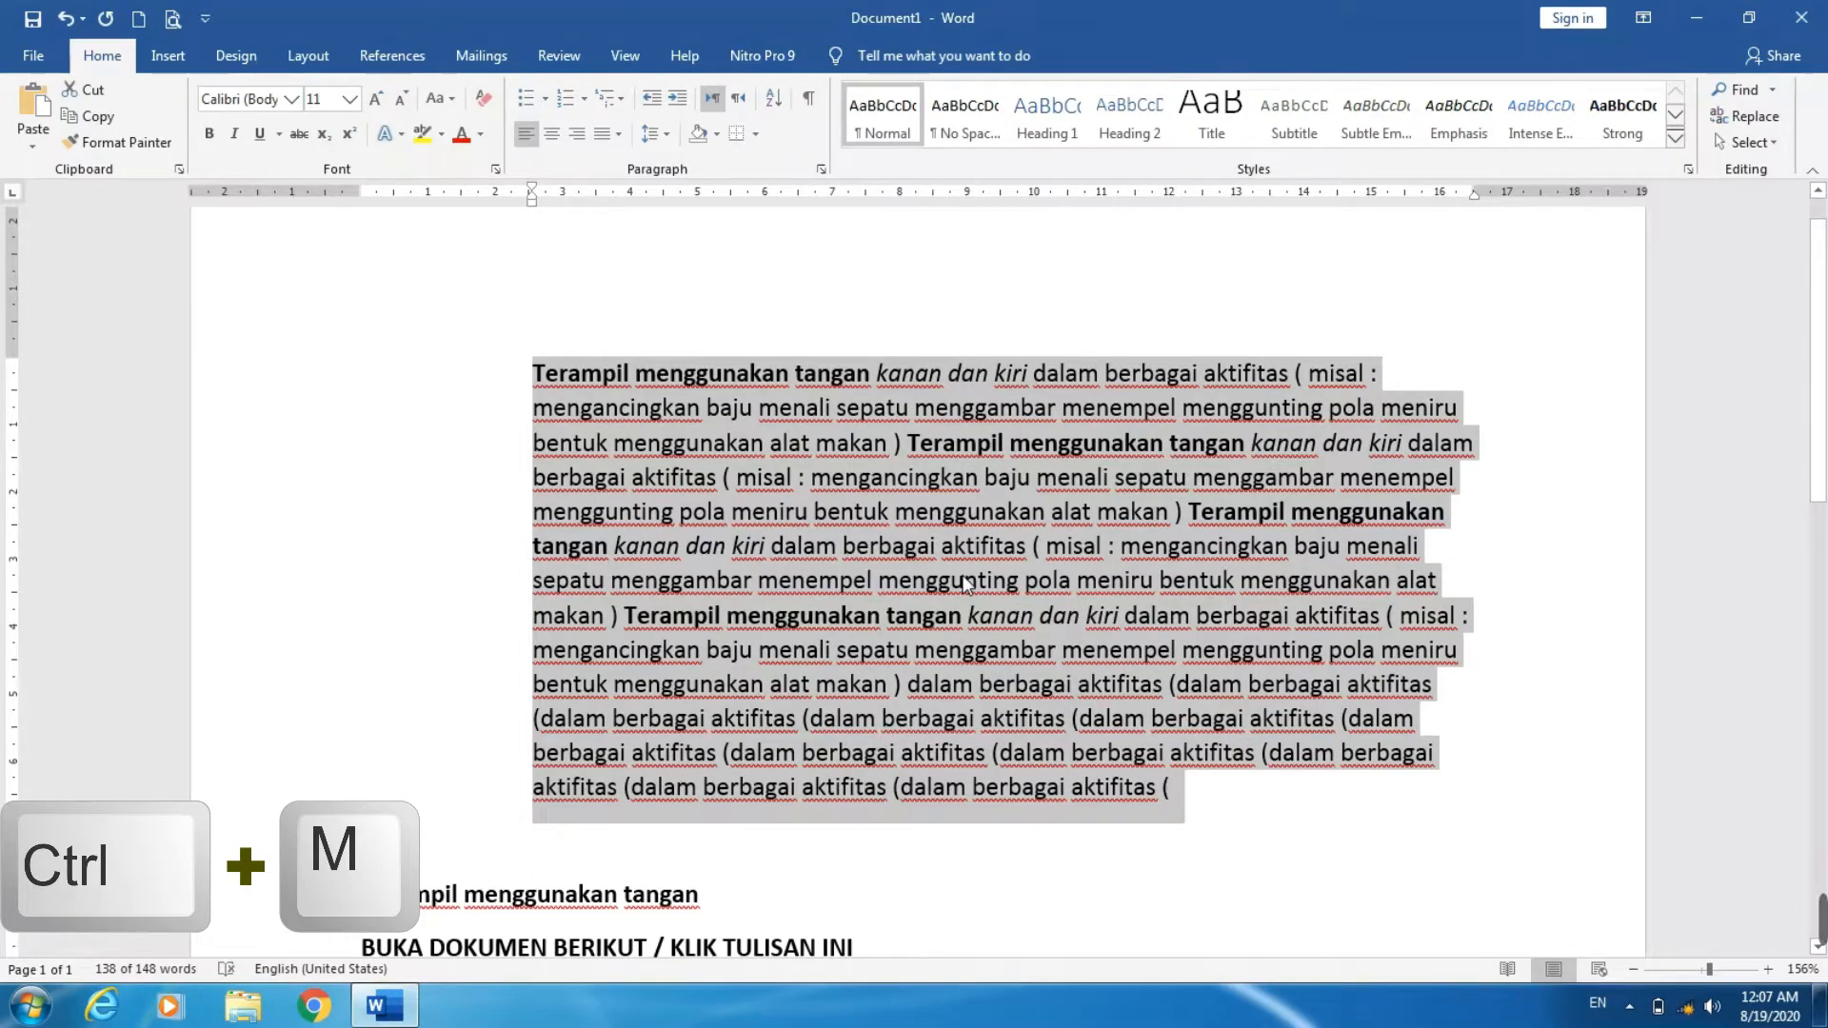
# - Reset the selected long paragraph's left indent to the margin and clear the selection
pyautogui.hotkey('ctrl', 'shift', 'm')
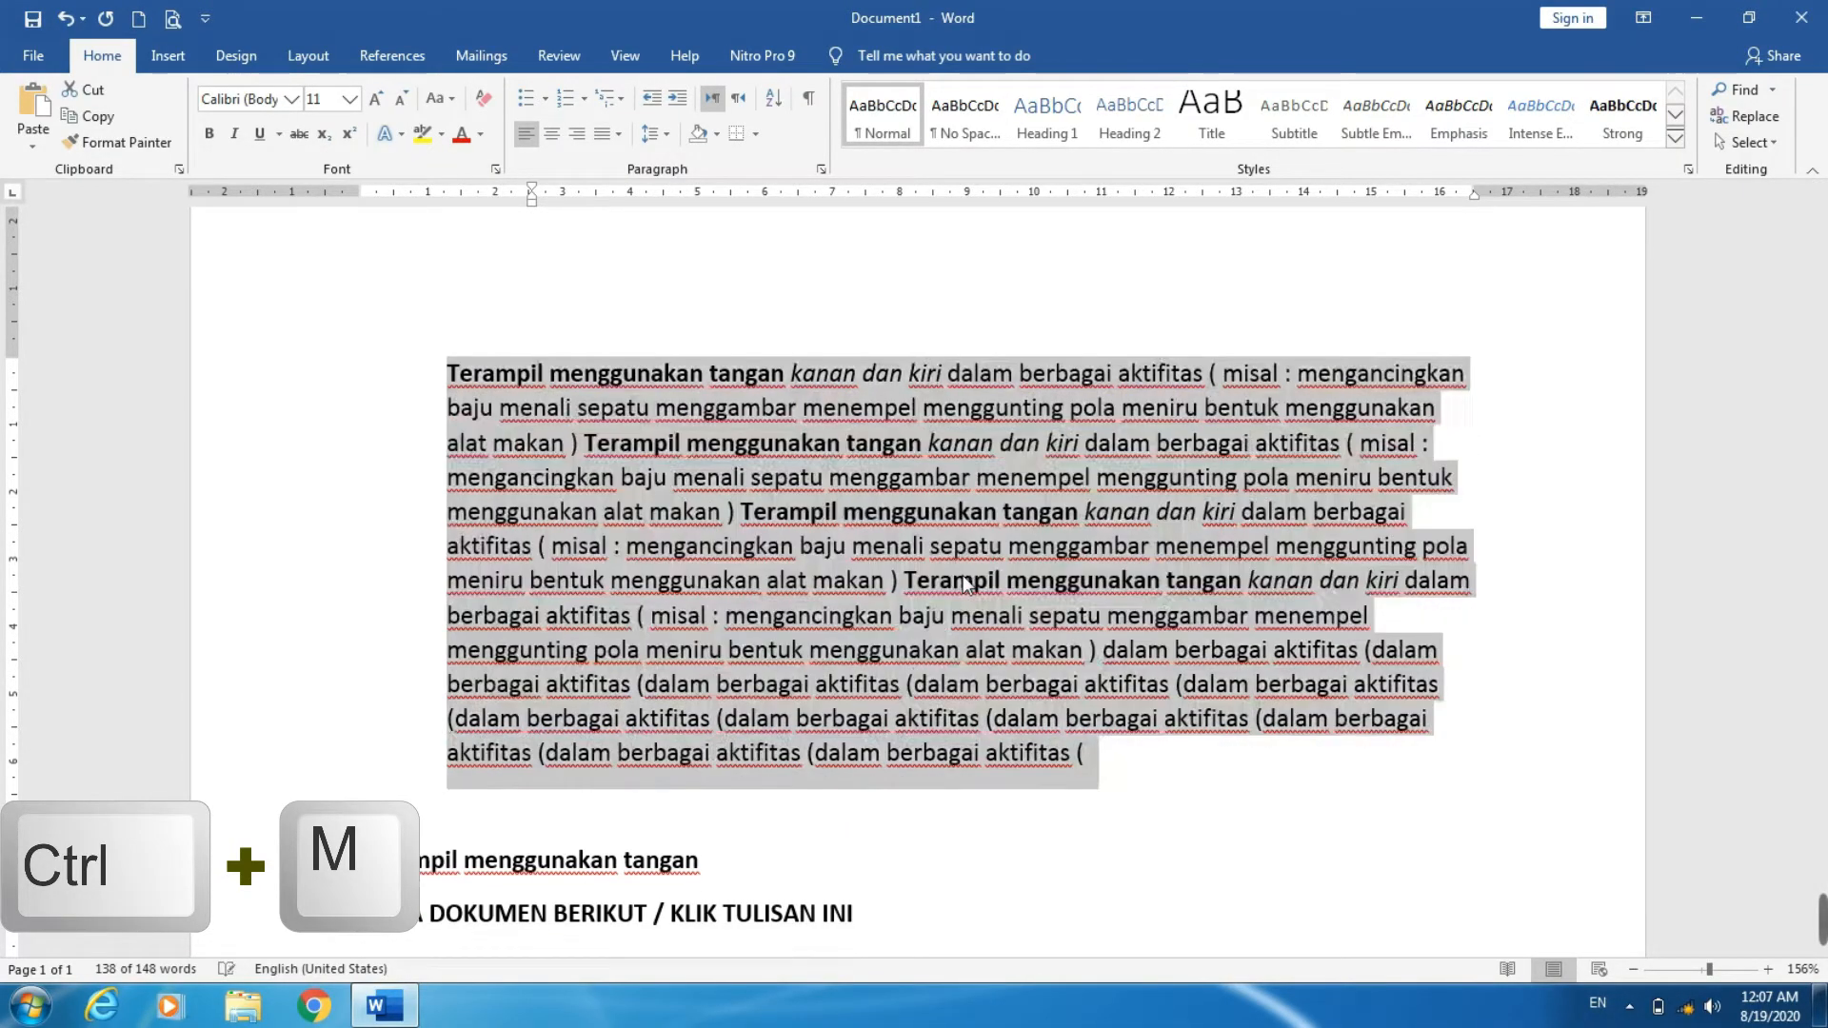
pyautogui.hotkey('ctrl', 'shift', 'm')
pyautogui.click(776, 408)
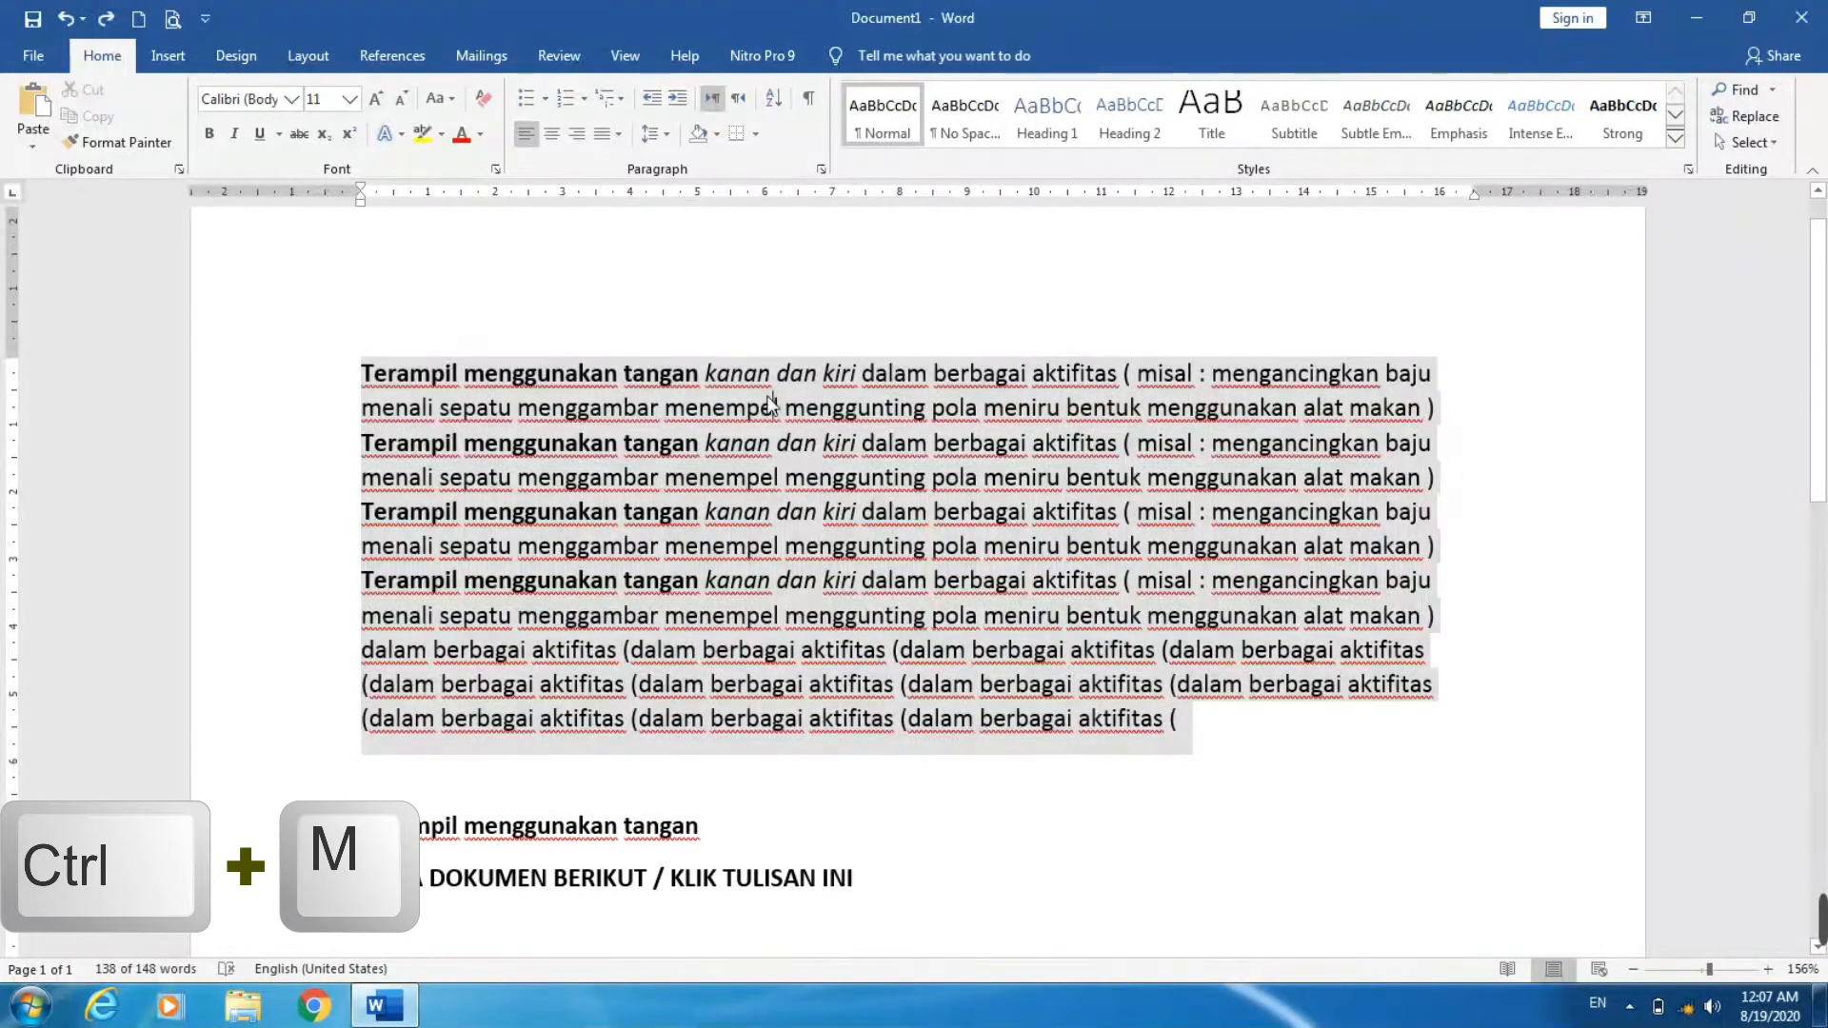
# - Select the long paragraph's opening words through "dalam", indent the paragraph by three levels, and return its indent to the margin
pyautogui.moveTo(365, 370); pyautogui.dragTo(928, 373)
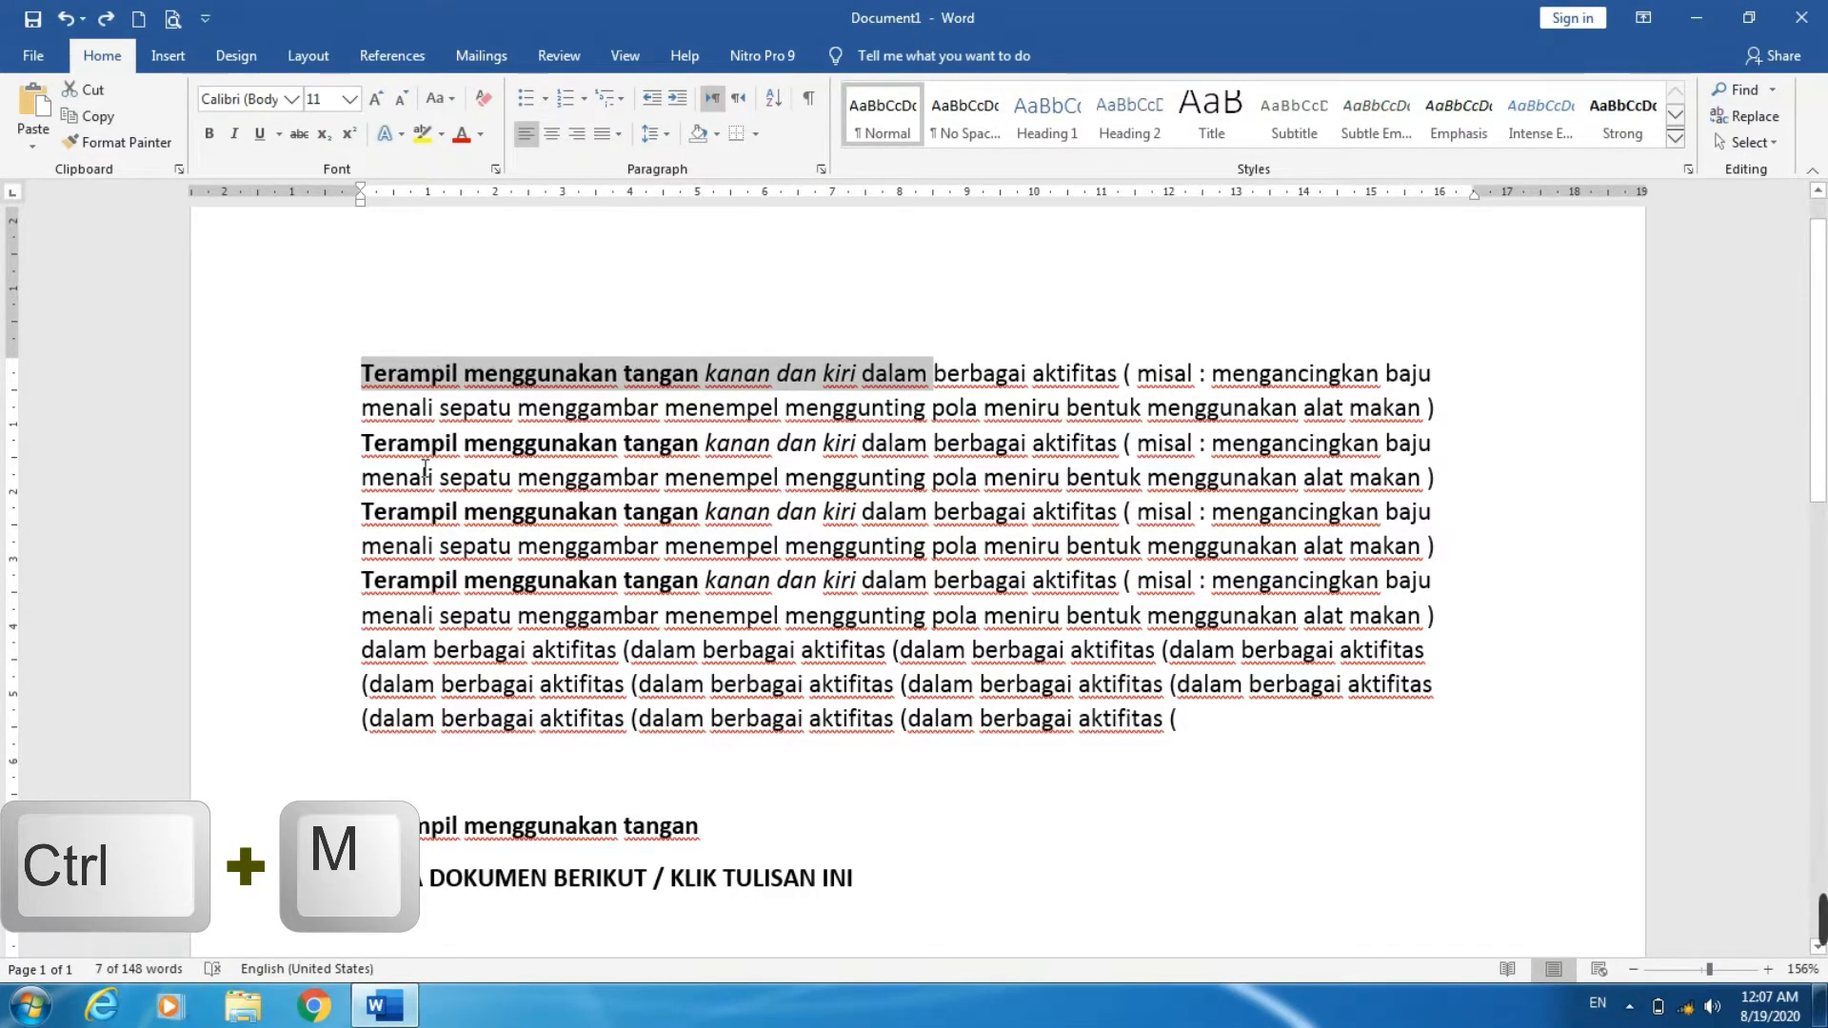
pyautogui.hotkey('ctrl', 'm')
pyautogui.hotkey('ctrl', 'm')
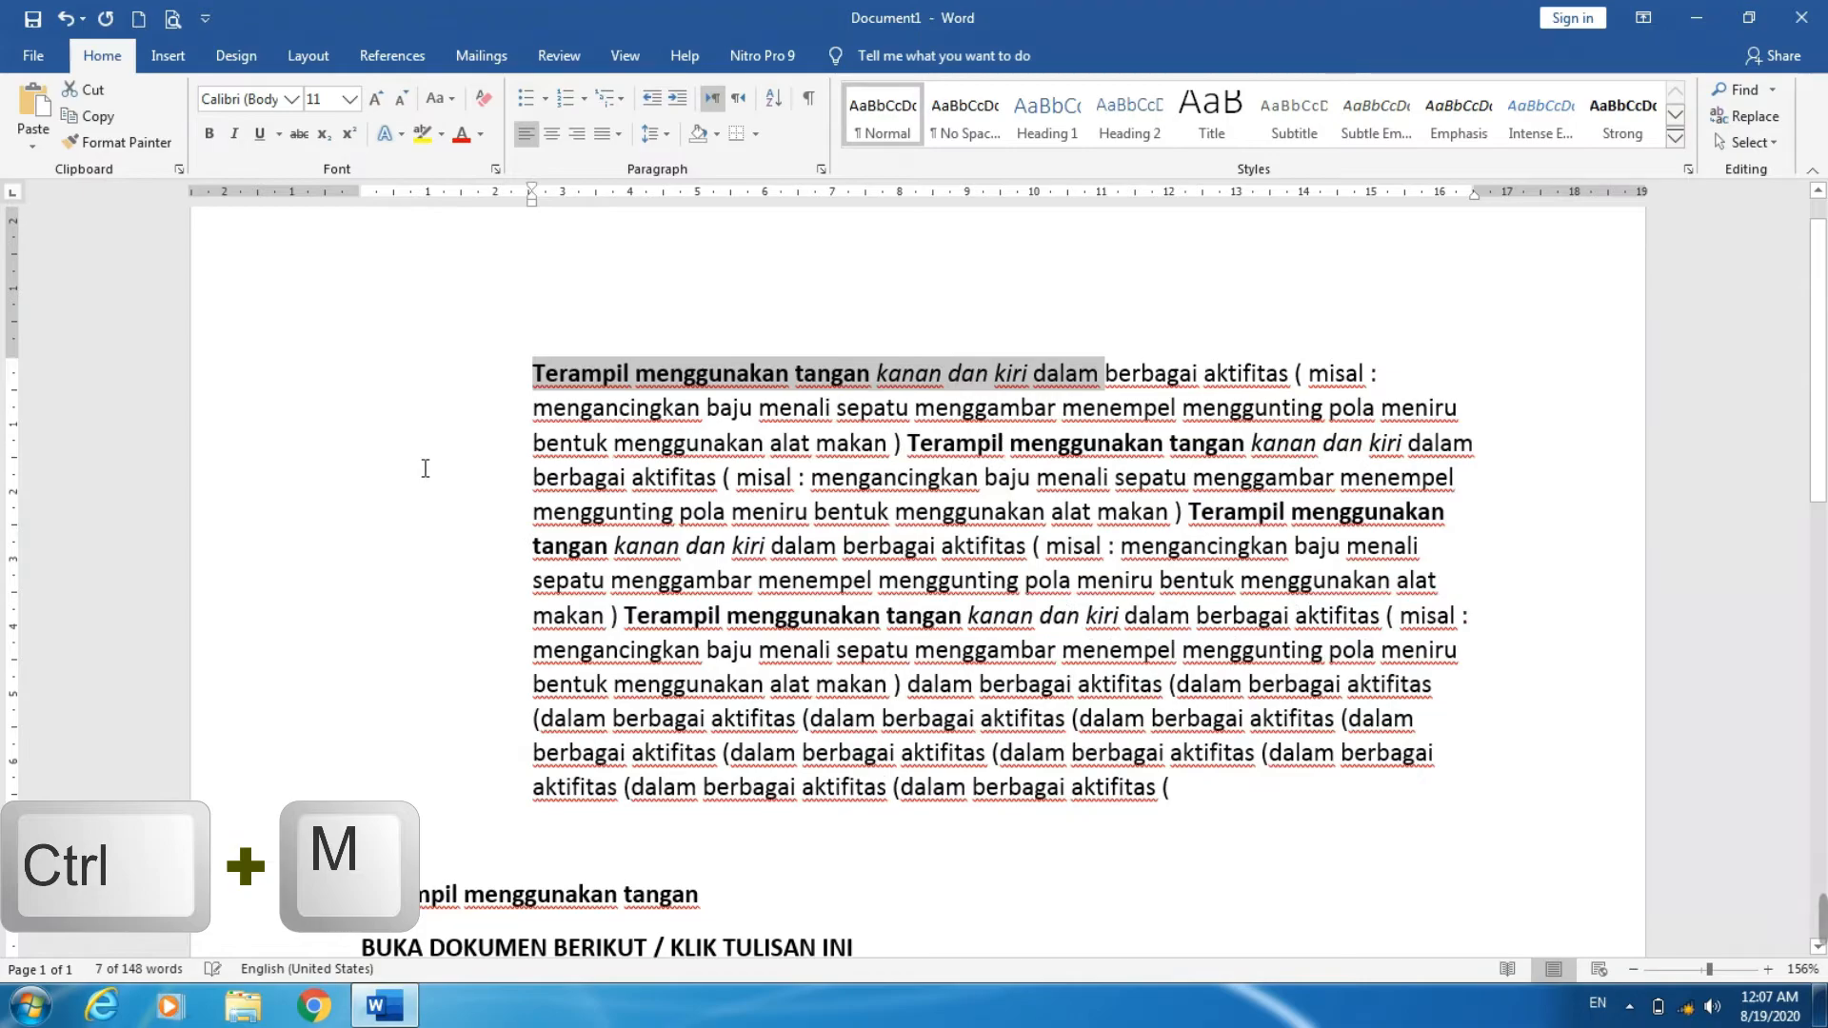
pyautogui.hotkey('ctrl', 'm')
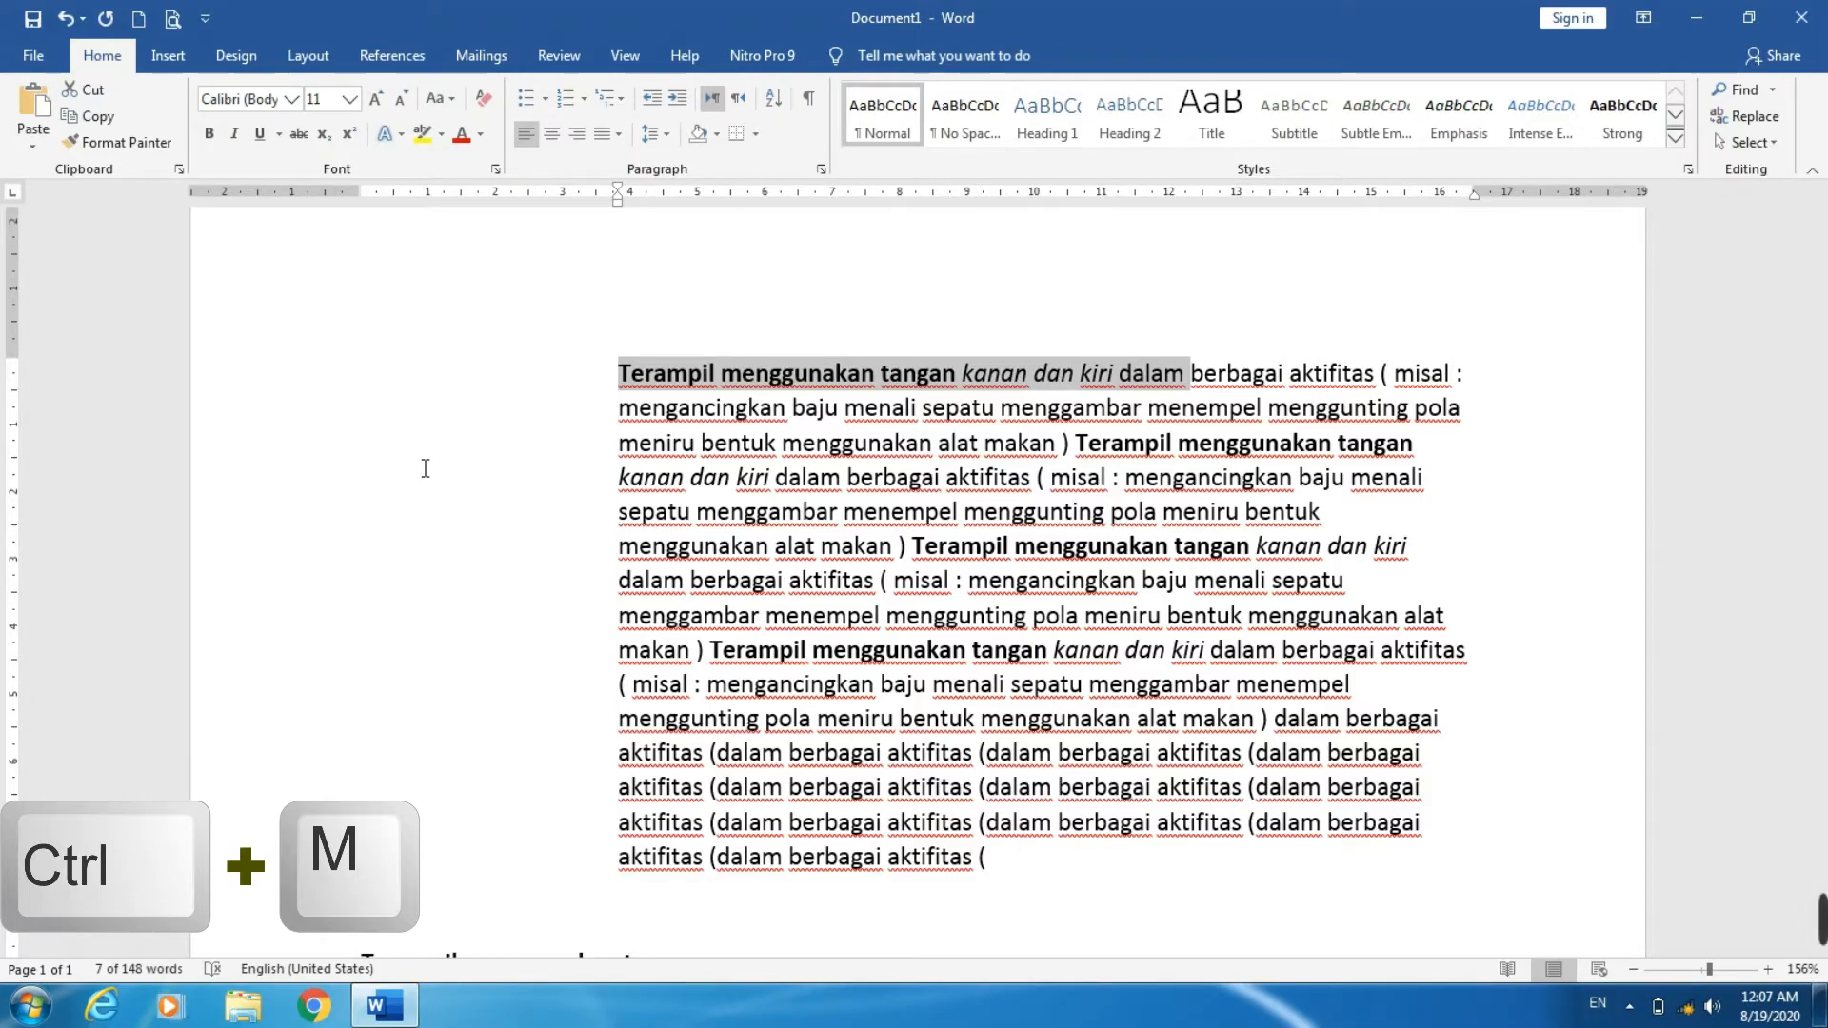
pyautogui.hotkey('ctrl', 'shift', 'm')
pyautogui.hotkey('ctrl', 'shift', 'm')
pyautogui.hotkey('ctrl', 'shift', 'm')
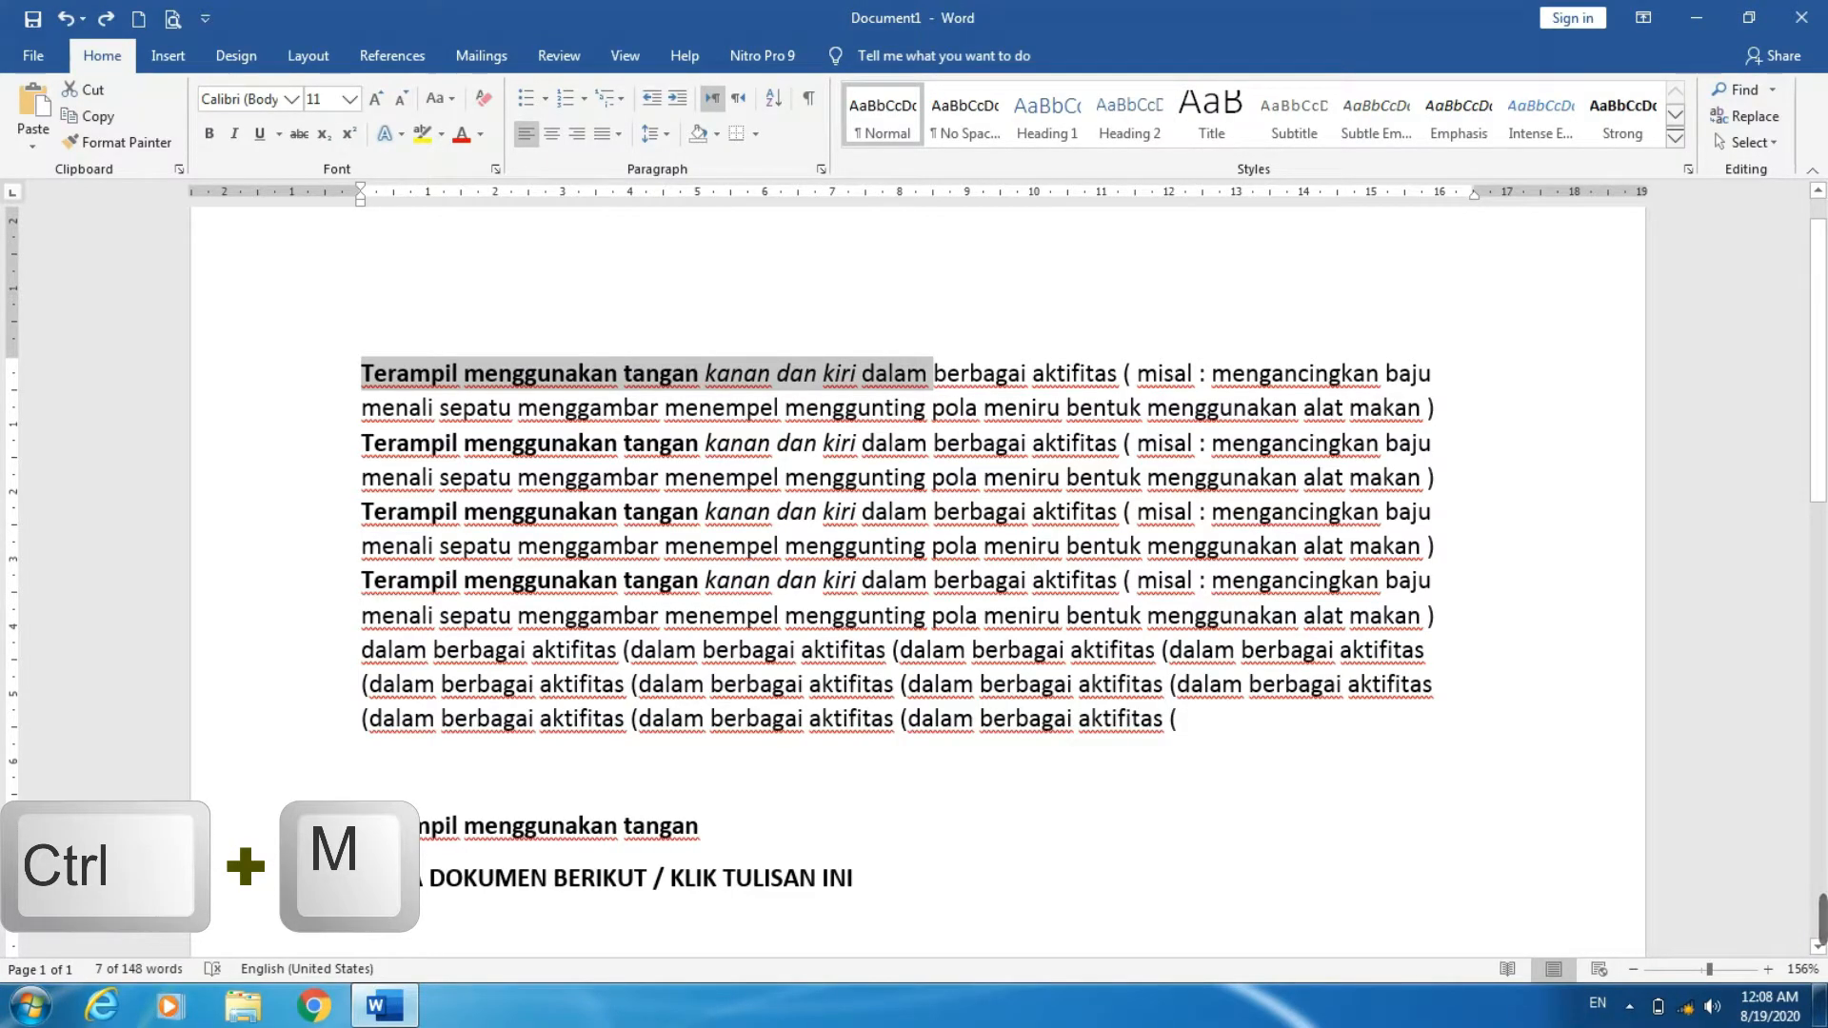
# - Indent the separate bold line "Terampil menggunakan tangan" below the long paragraph by eight levels
pyautogui.tripleClick(653, 826)
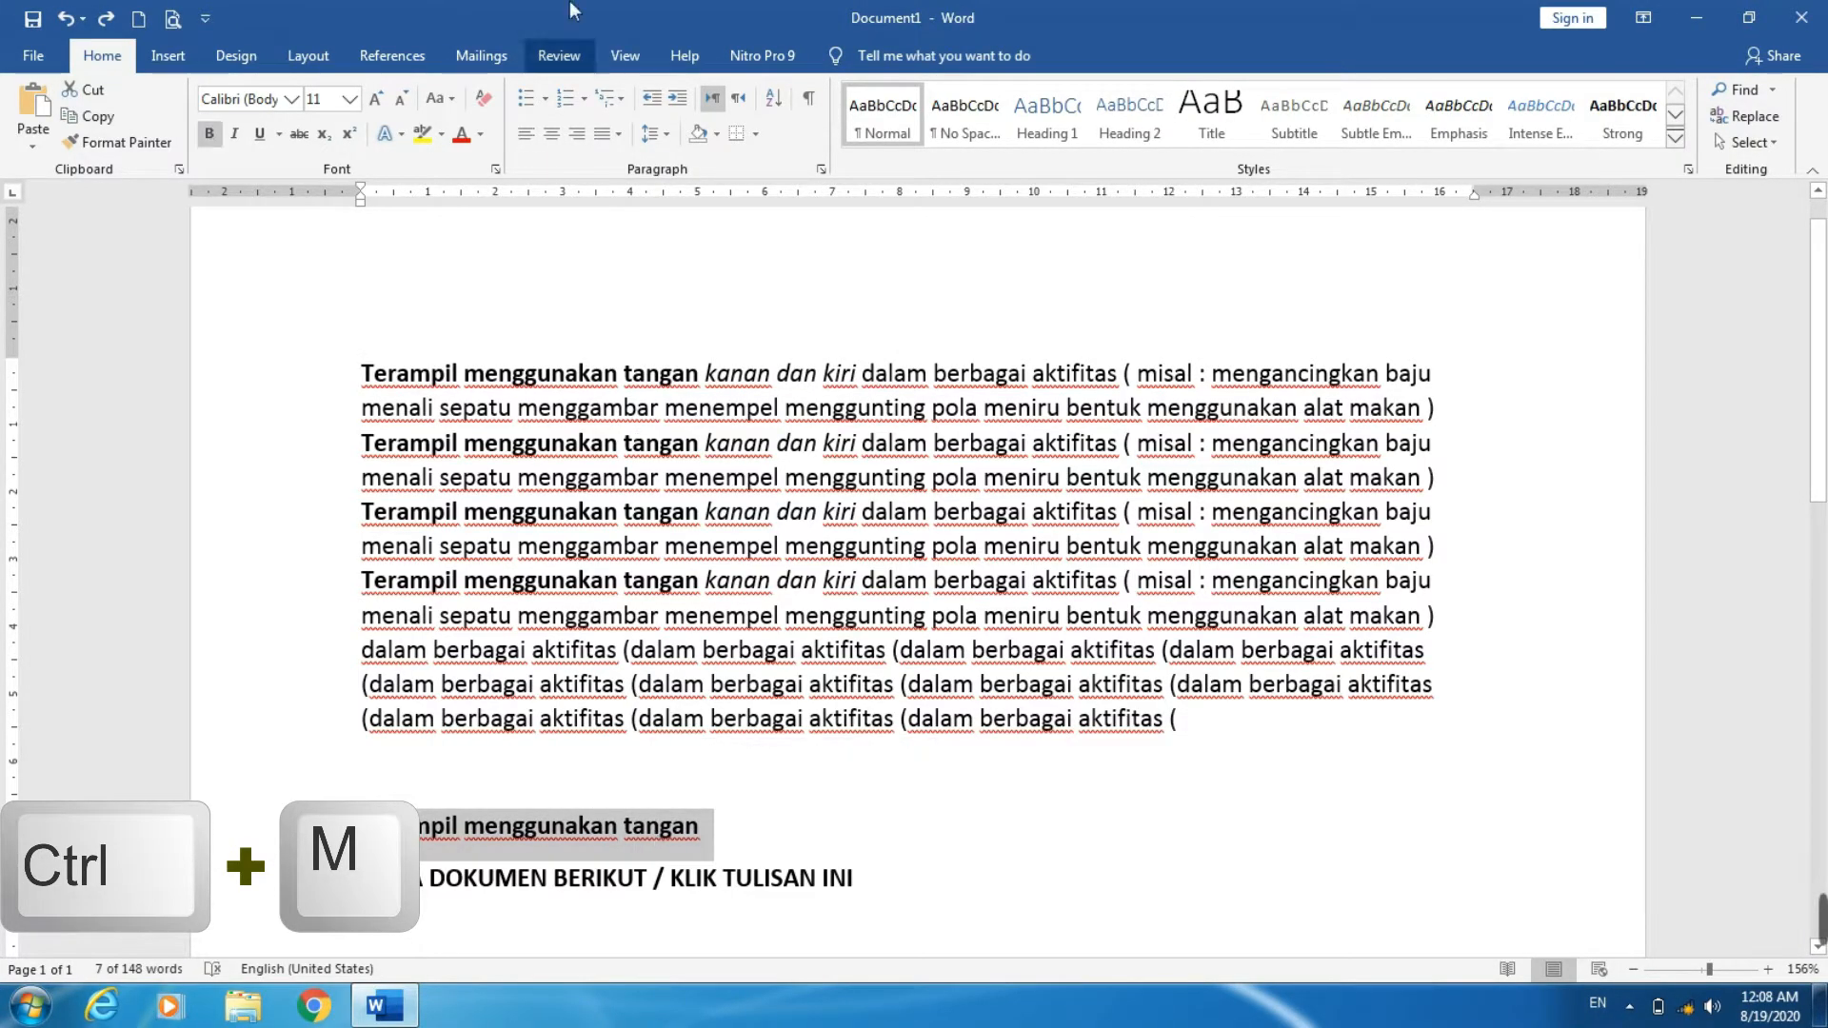
pyautogui.hotkey('ctrl', 'm')
pyautogui.hotkey('ctrl', 'm')
pyautogui.hotkey('ctrl', 'm')
pyautogui.hotkey('ctrl', 'm')
pyautogui.hotkey('ctrl', 'm')
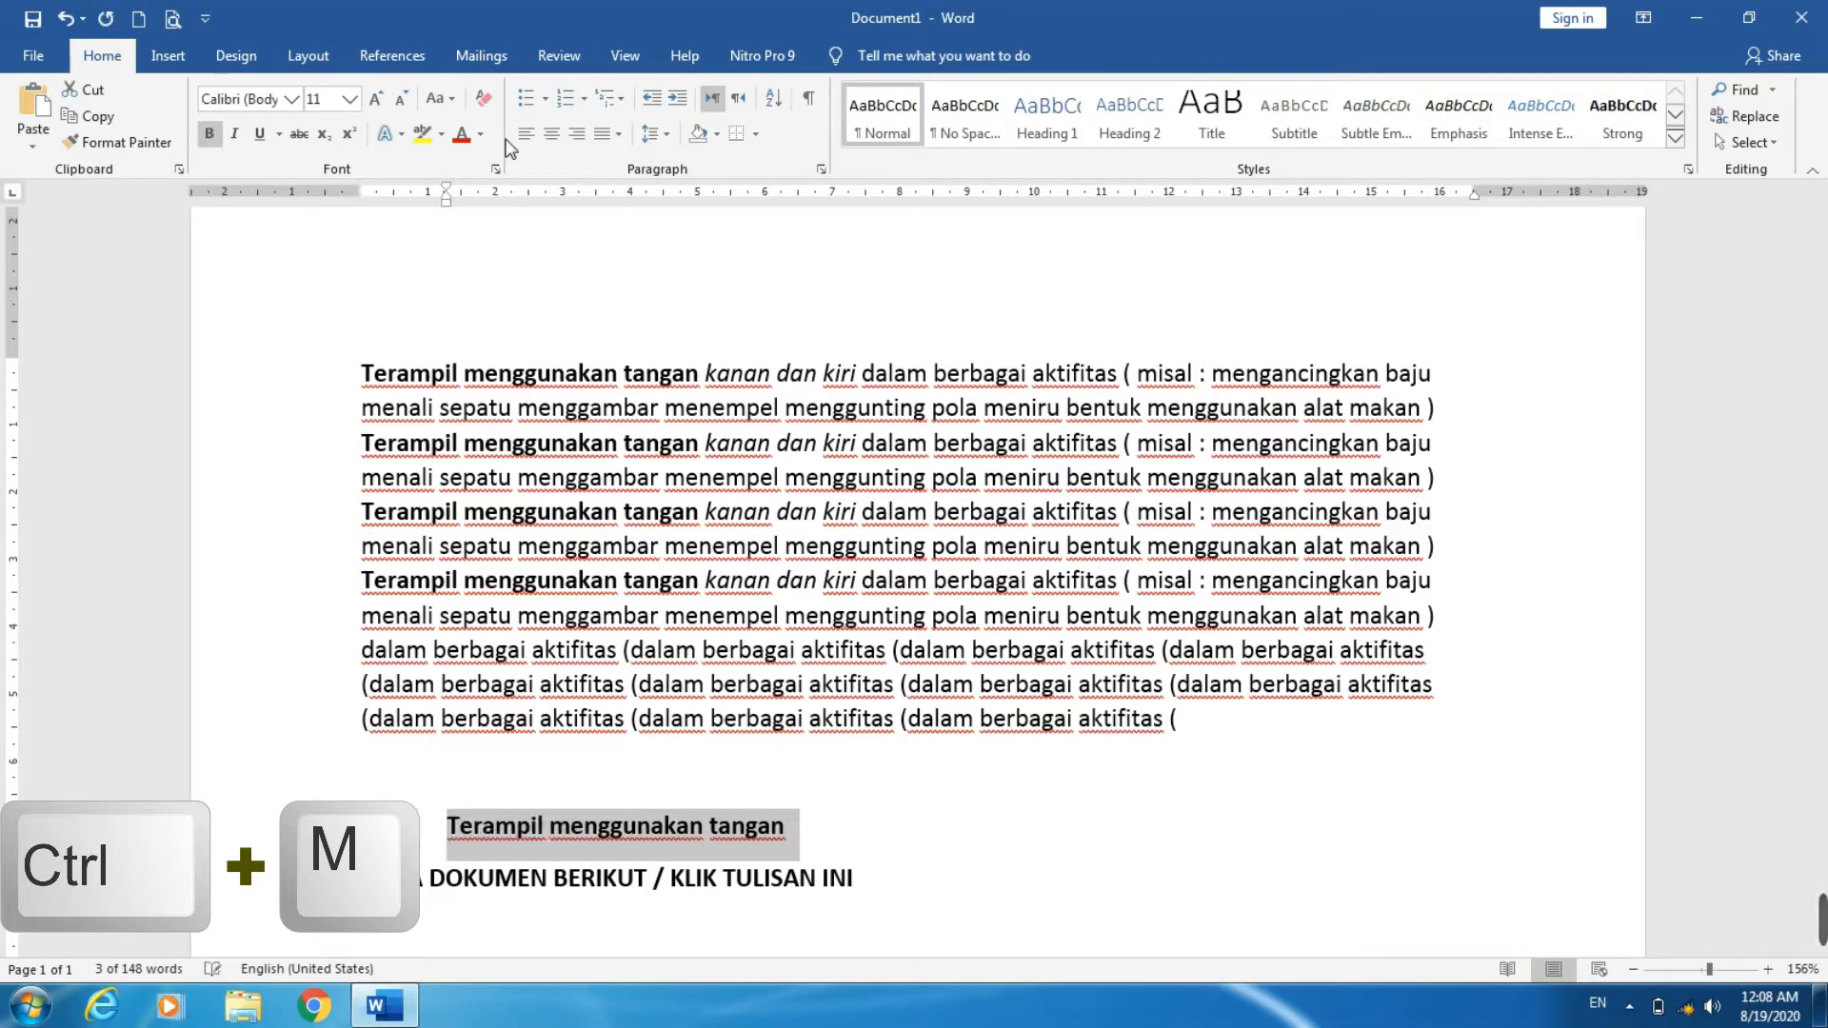
pyautogui.hotkey('ctrl', 'm')
pyautogui.hotkey('ctrl', 'm')
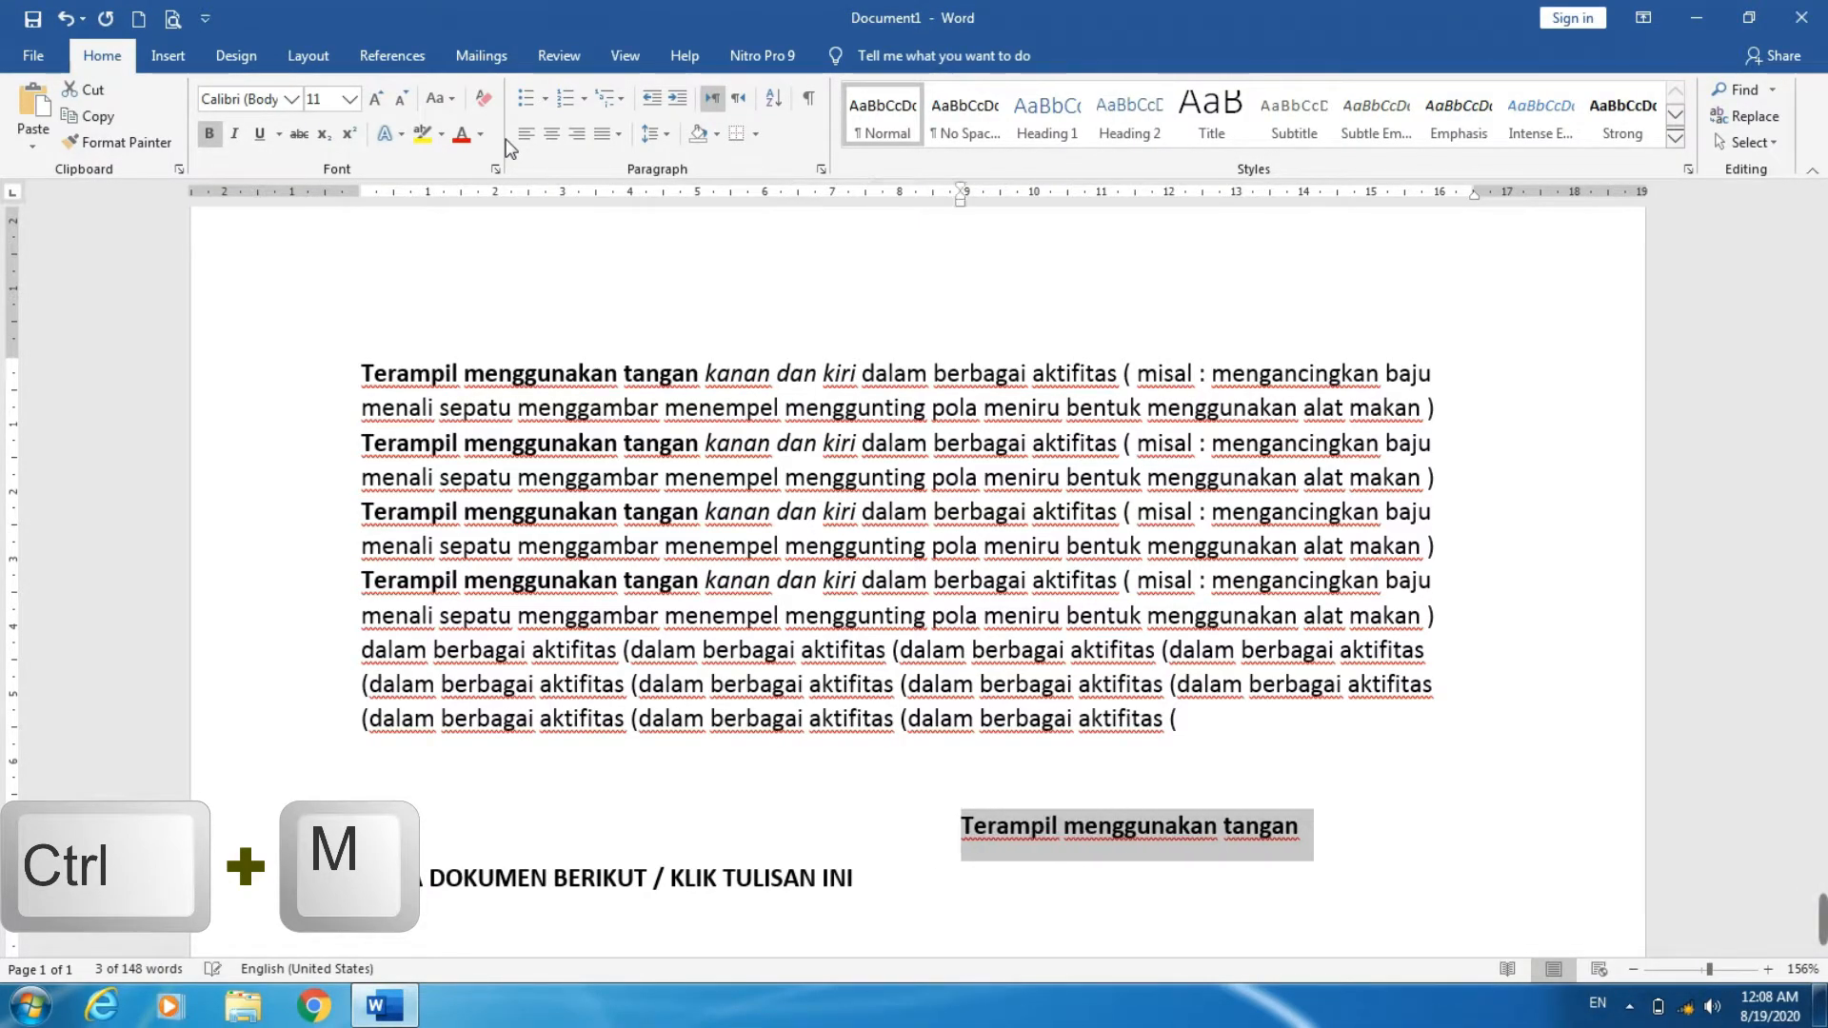
pyautogui.hotkey('ctrl', 'm')
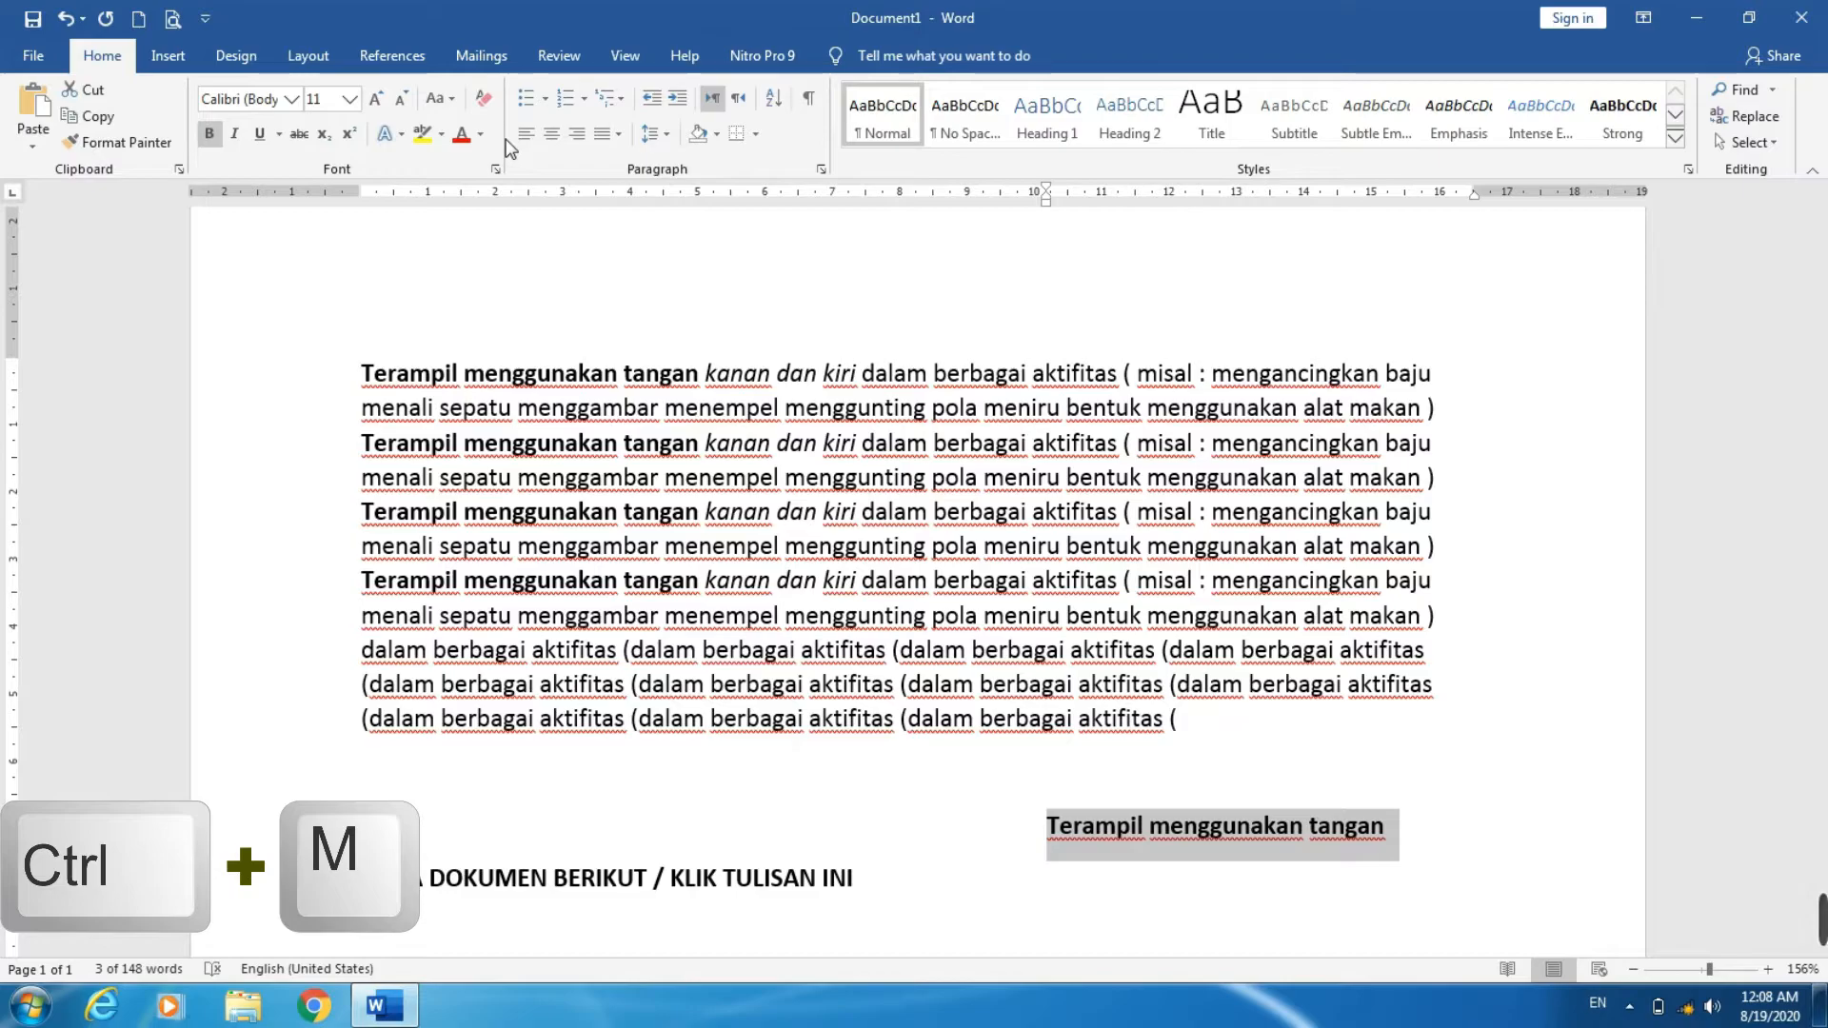
# - Remove all left indentation from the selected "Terampil menggunakan tangan" line
pyautogui.hotkey('ctrl', 'shift', 'm')
pyautogui.hotkey('ctrl', 'shift', 'm')
pyautogui.hotkey('ctrl', 'shift', 'm')
pyautogui.hotkey('ctrl', 'shift', 'm')
pyautogui.hotkey('ctrl', 'shift', 'm')
pyautogui.hotkey('ctrl', 'shift', 'm')
pyautogui.hotkey('ctrl', 'shift', 'm')
pyautogui.hotkey('ctrl', 'shift', 'm')
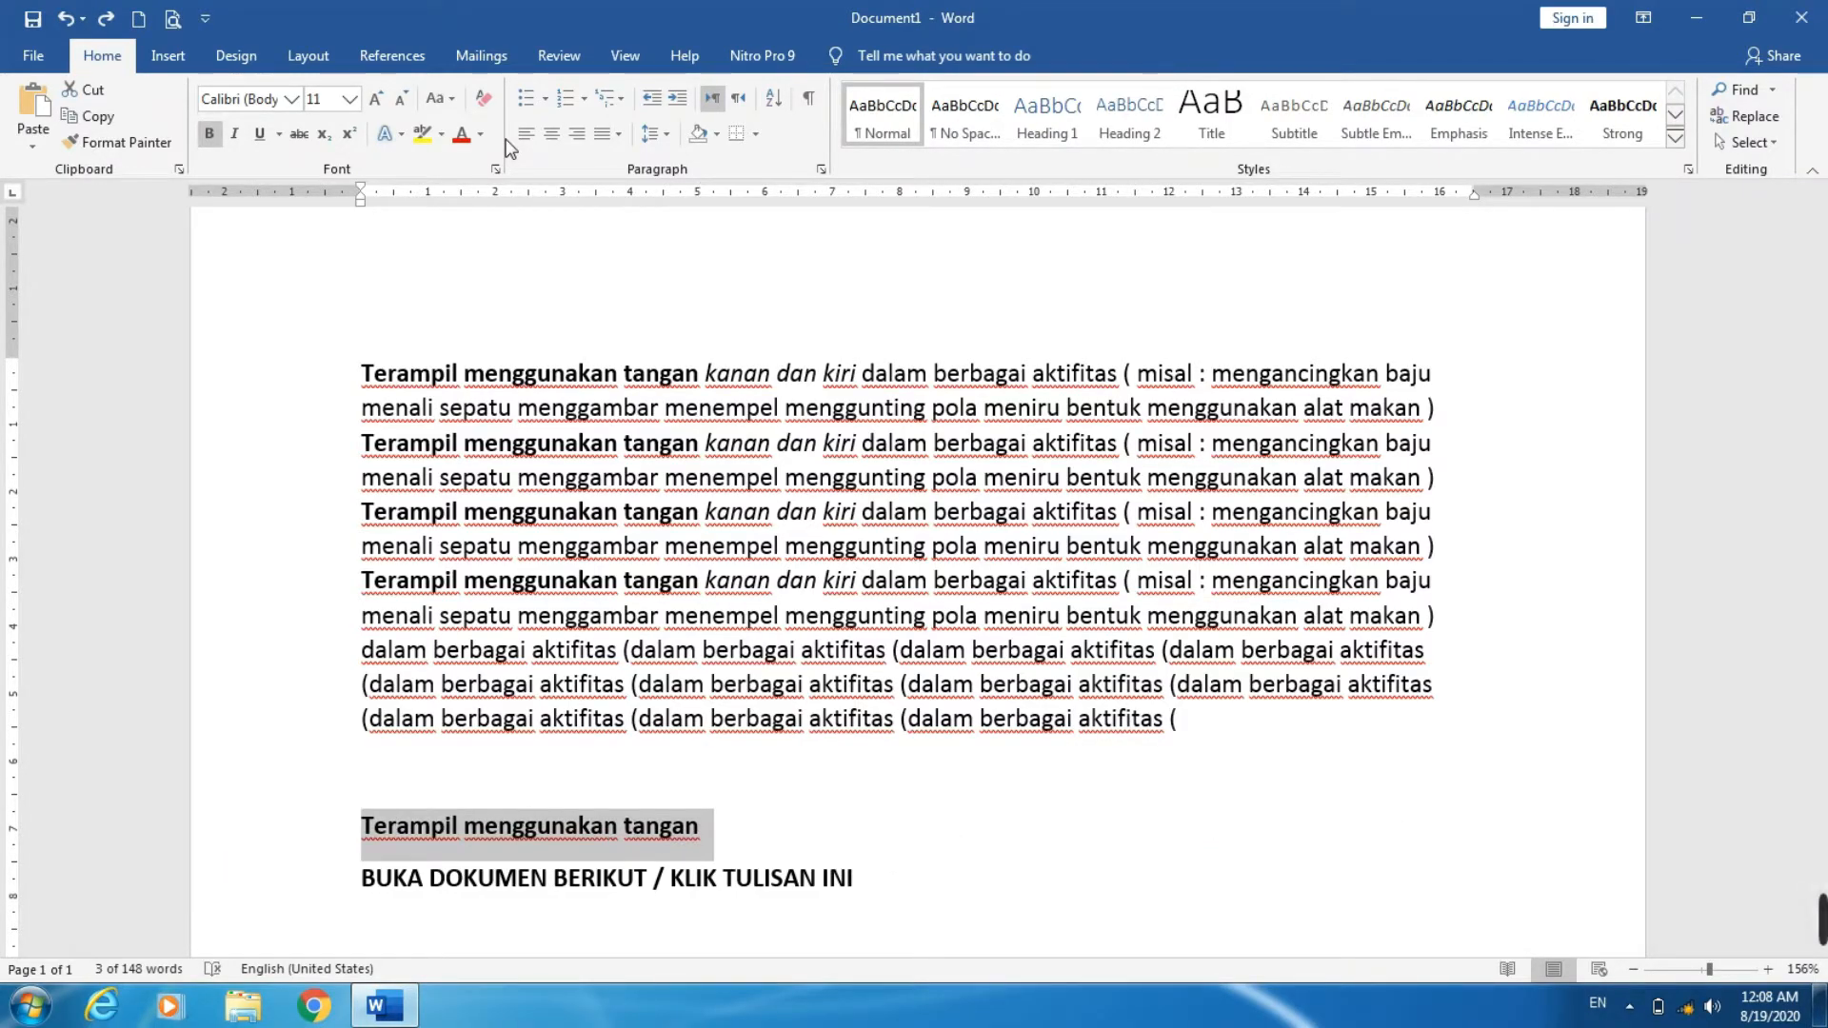
# - Create a new blank document, close it, and return to Document1
pyautogui.hotkey('ctrl', 'n')
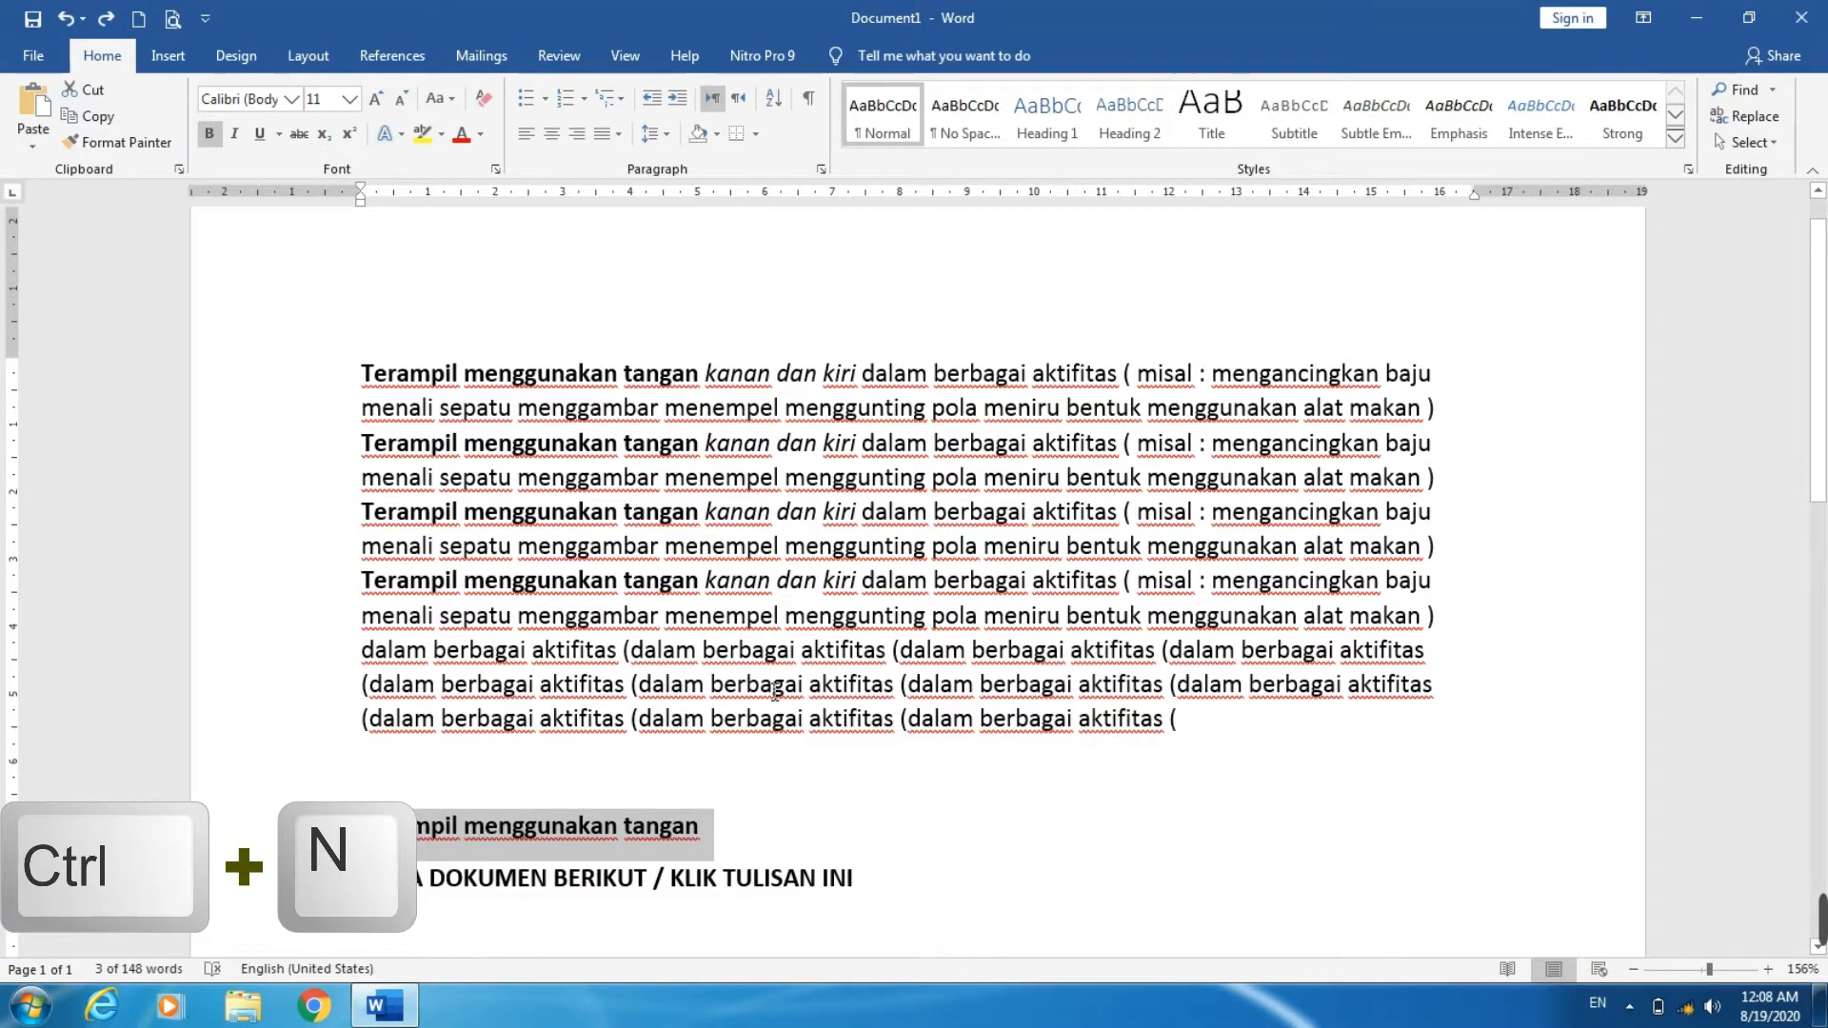
pyautogui.hotkey('ctrl', 'n')
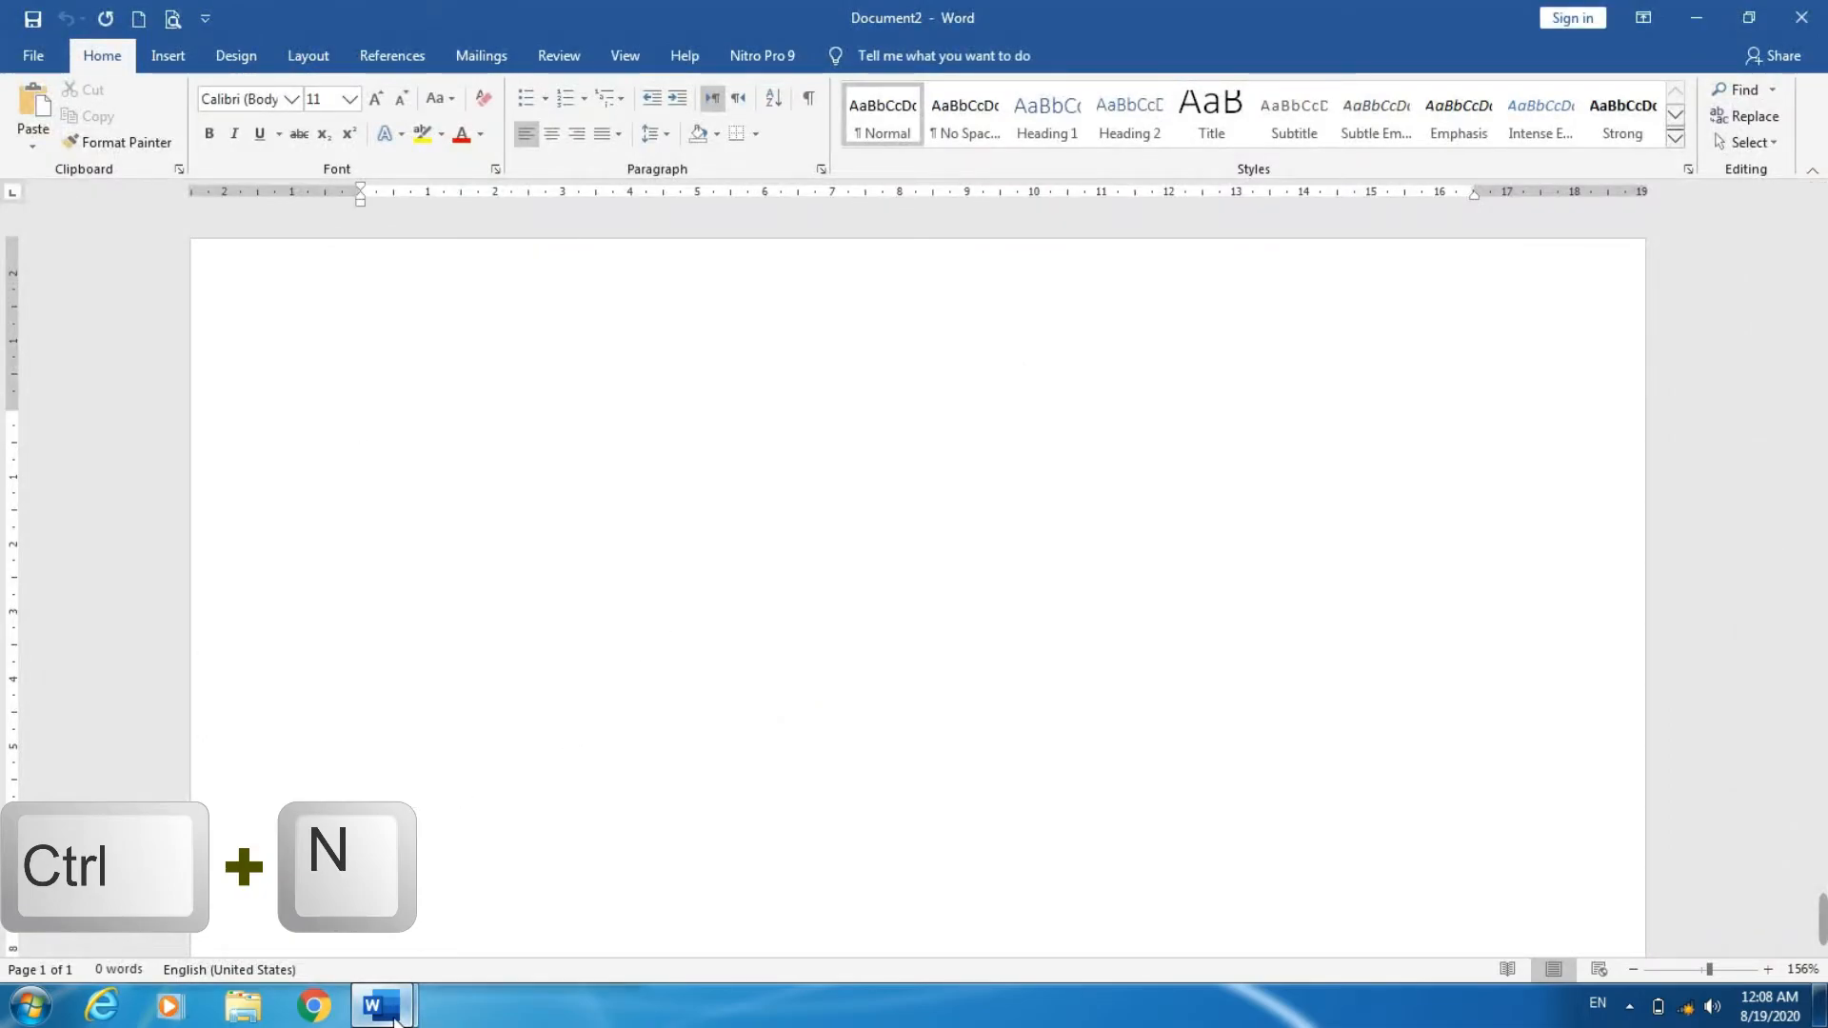
pyautogui.moveTo(398, 1017)
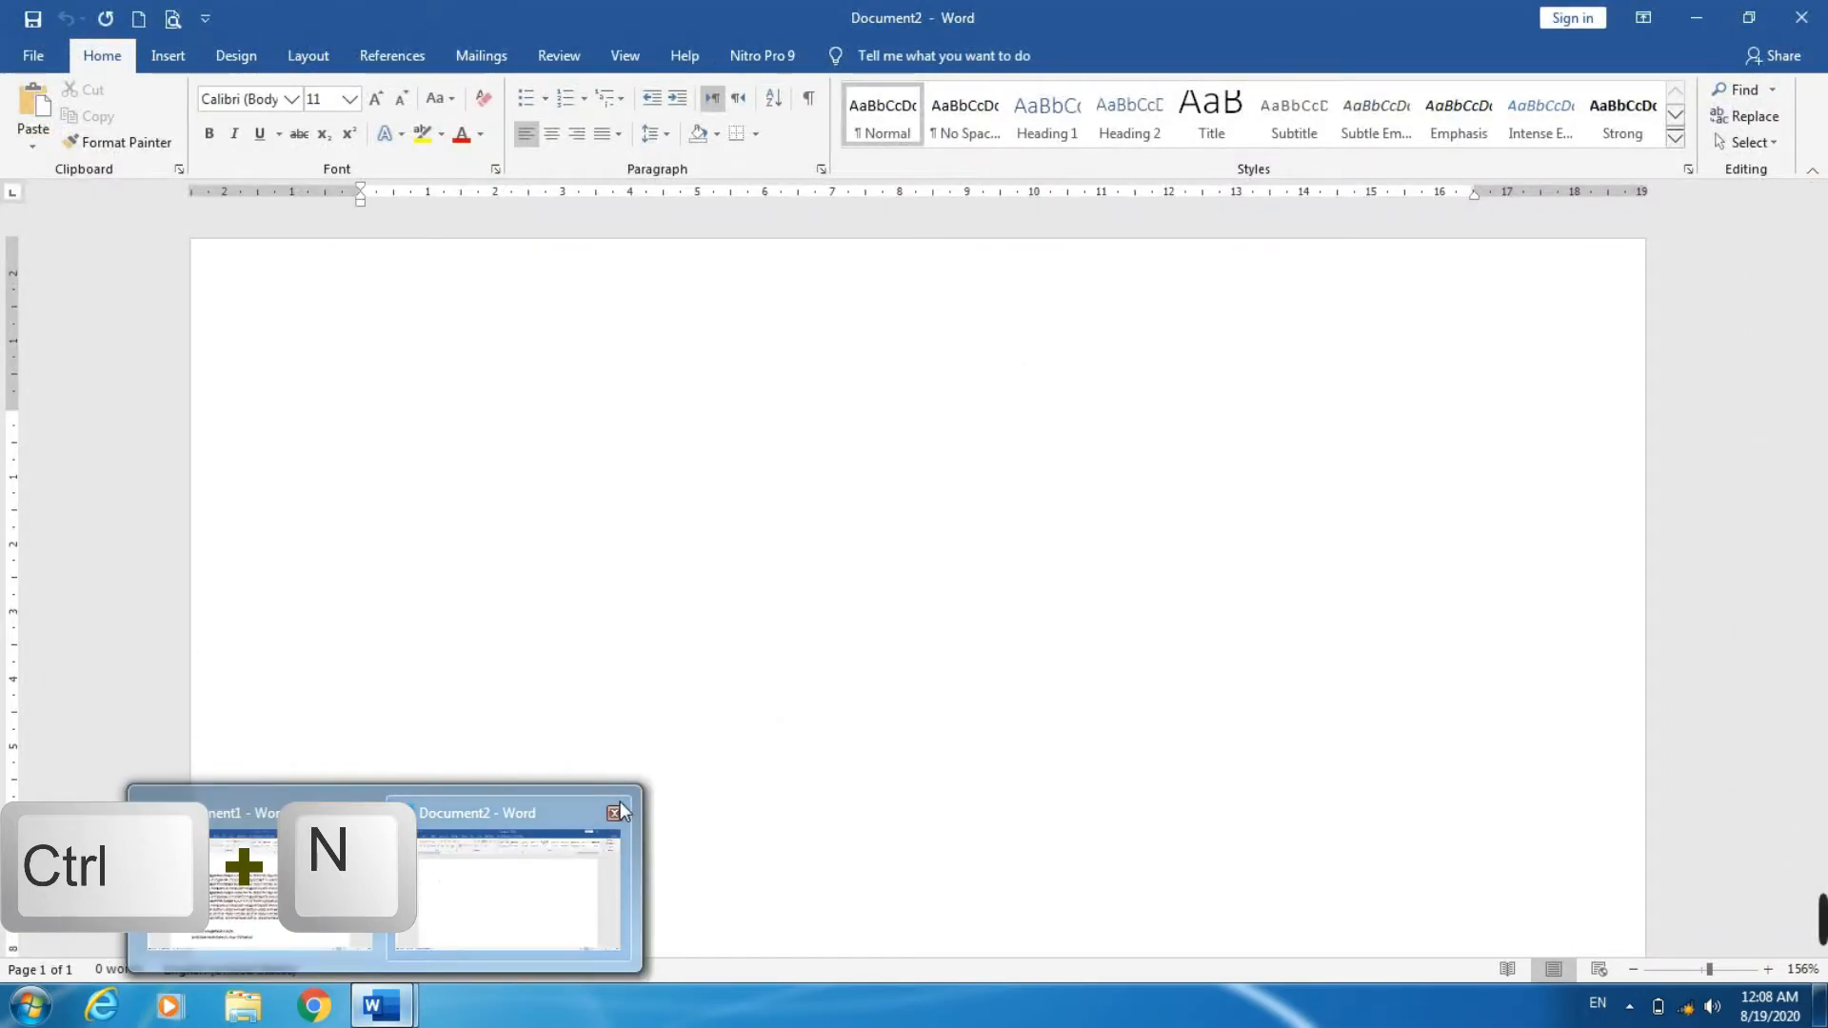
pyautogui.click(616, 811)
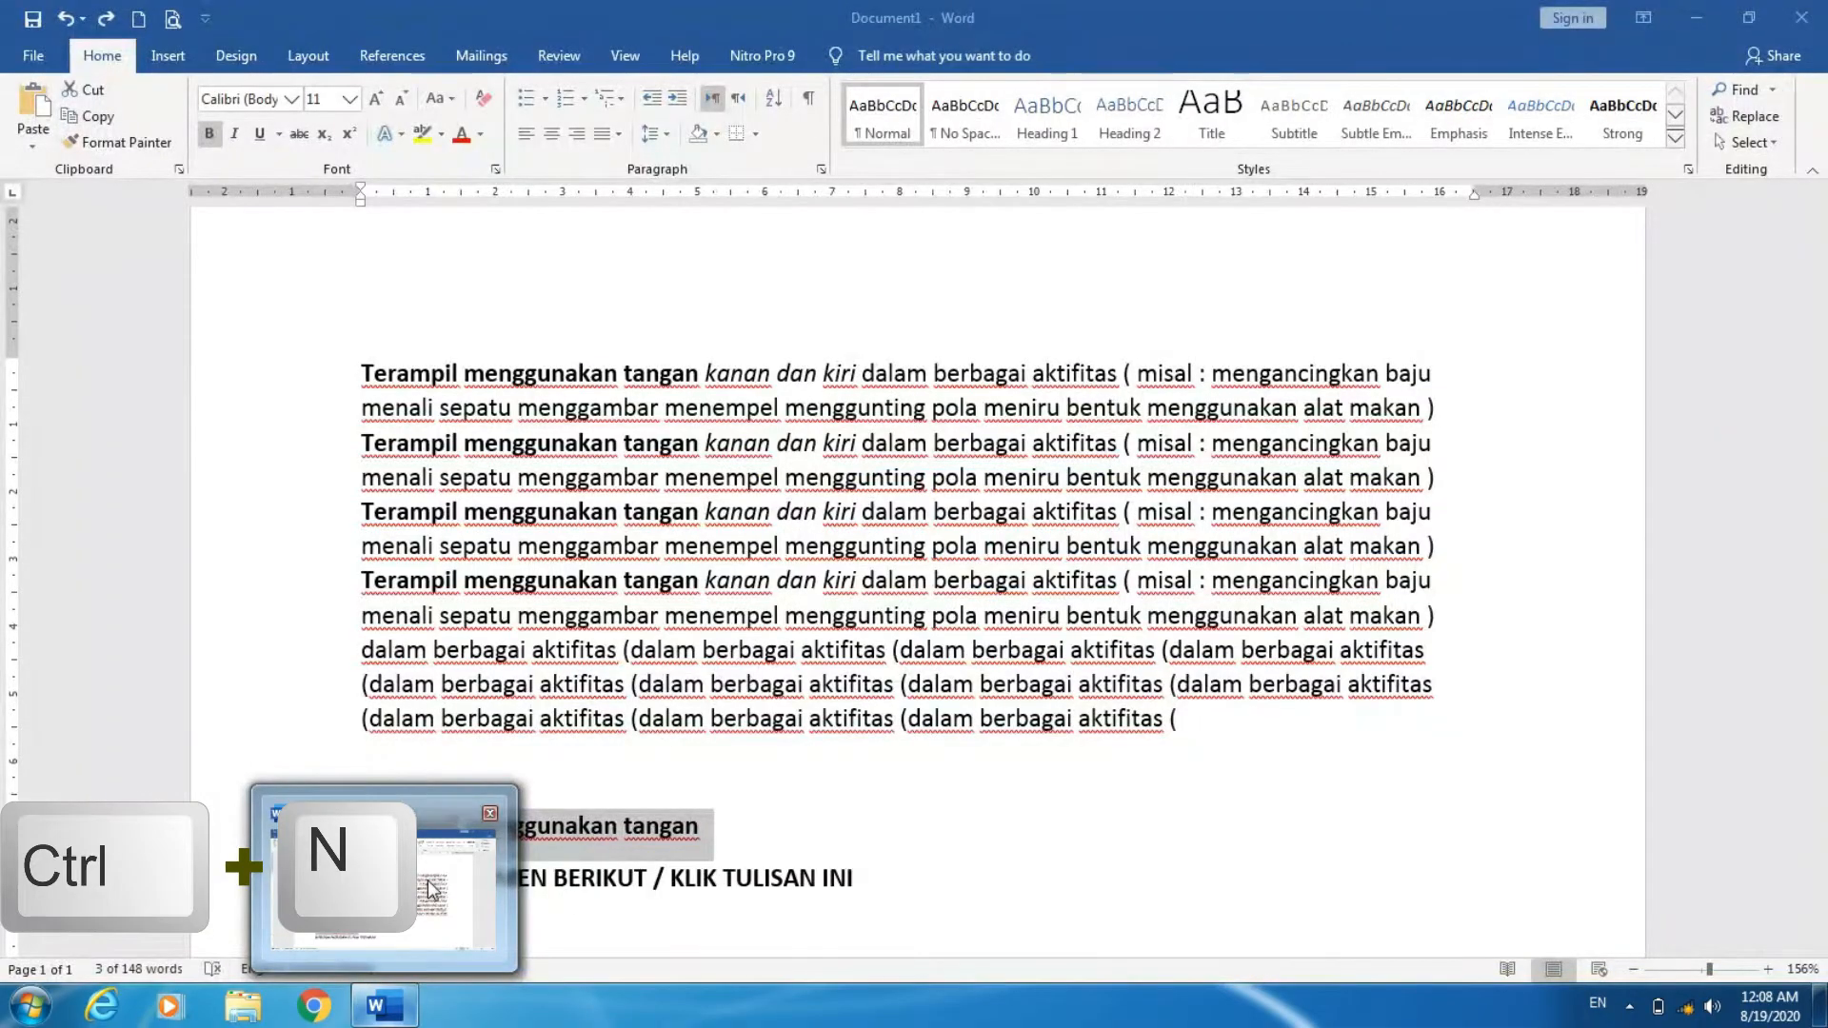
pyautogui.click(431, 890)
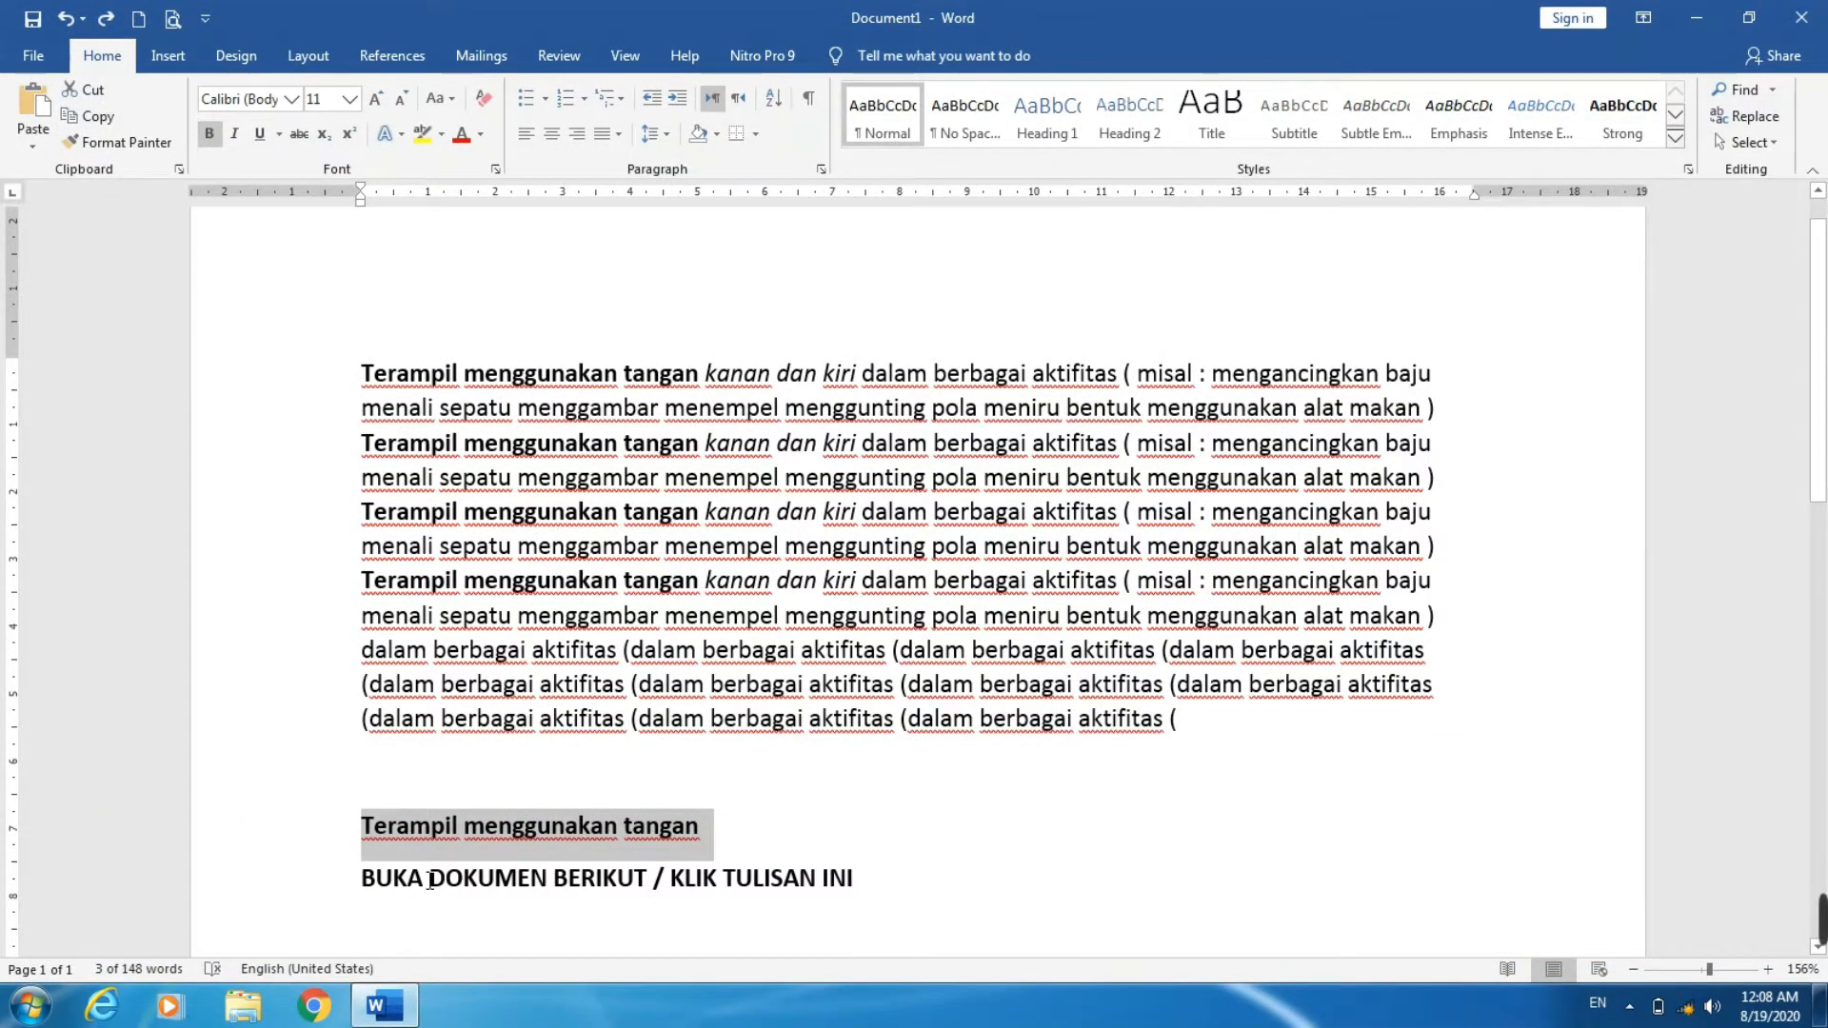
# - Open the Peta Konsep document from the DATA WINA folder on drive D:, and close it to return to Document1
pyautogui.hotkey('ctrl', 'o')
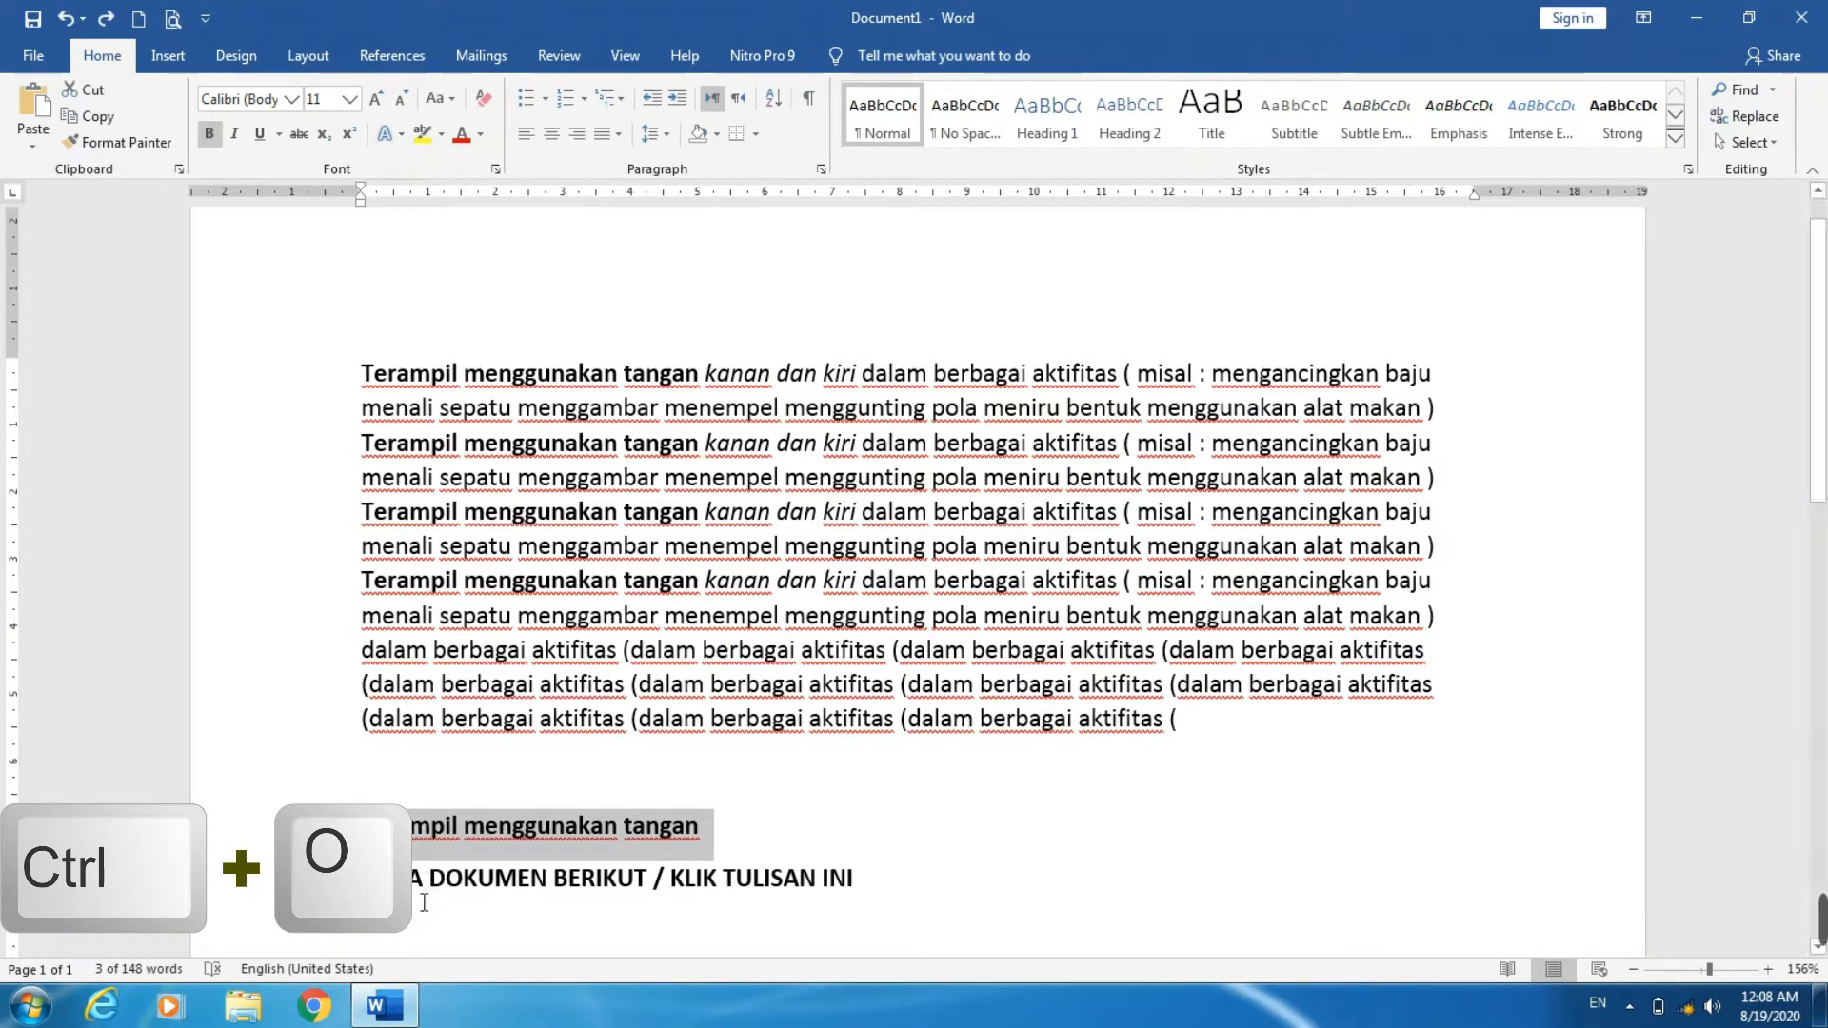
pyautogui.click(36, 55)
pyautogui.click(69, 207)
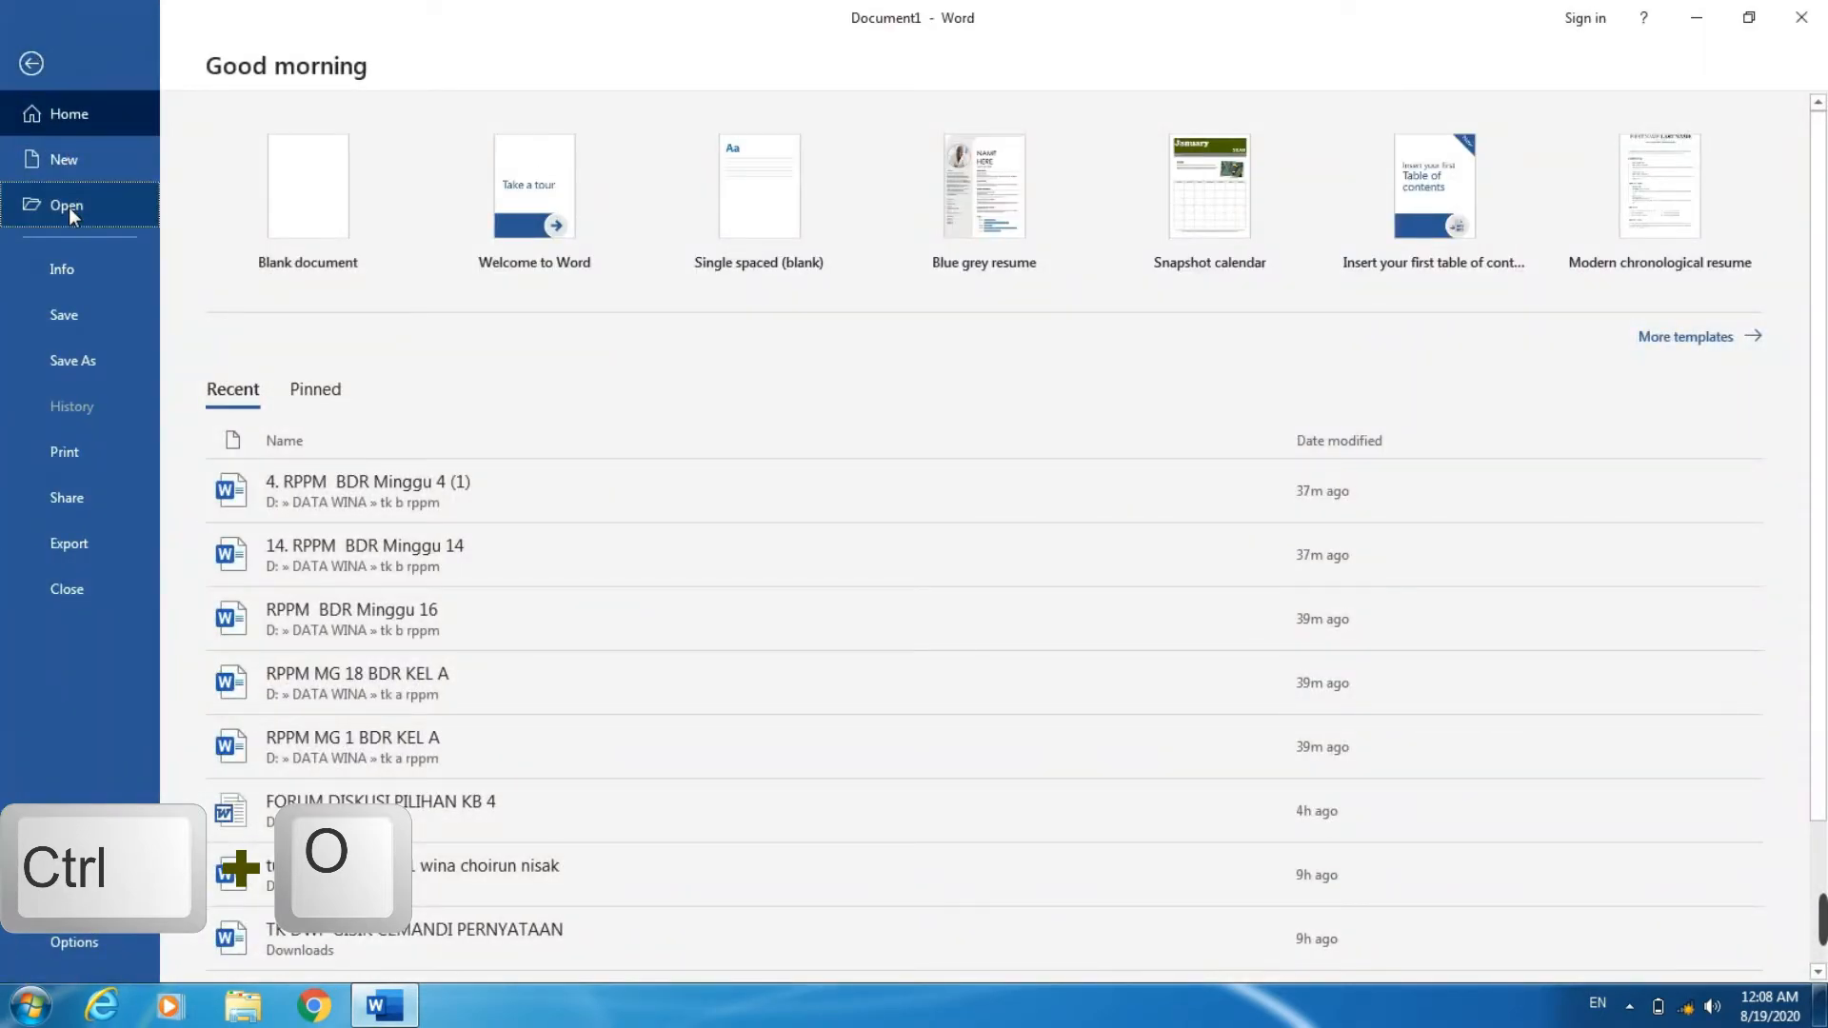
pyautogui.click(326, 407)
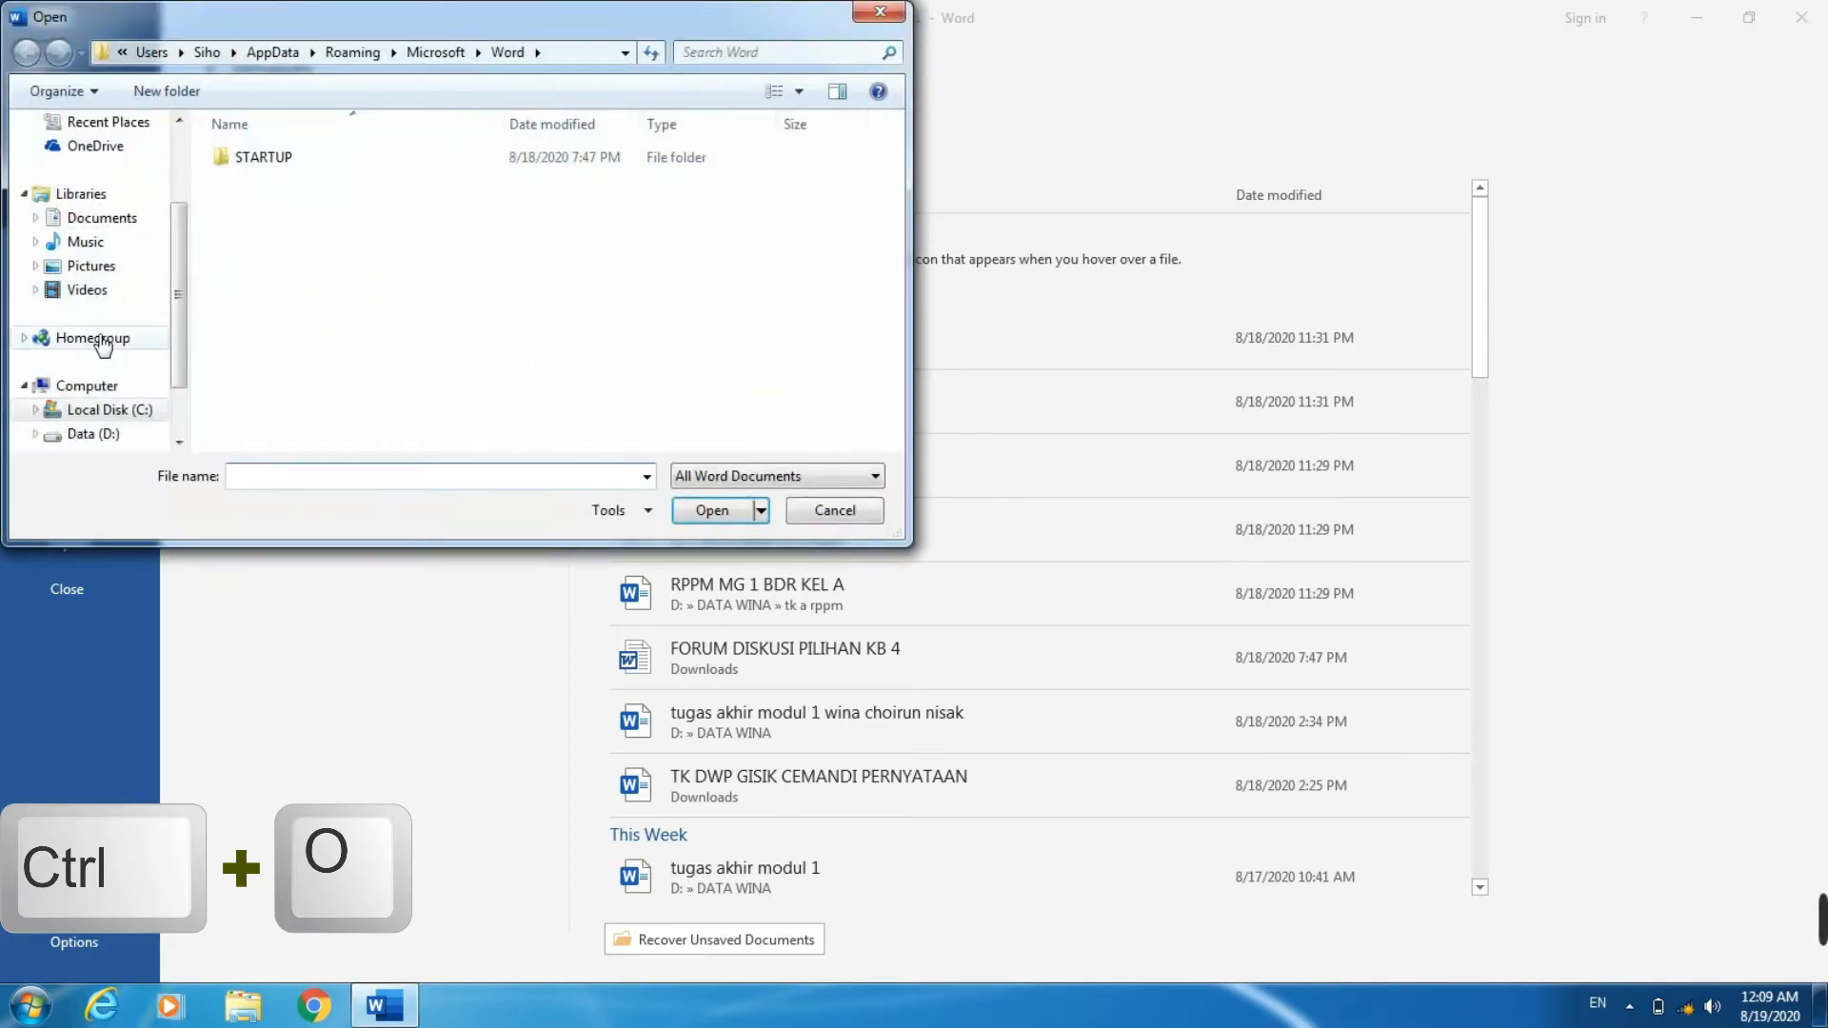
pyautogui.click(92, 434)
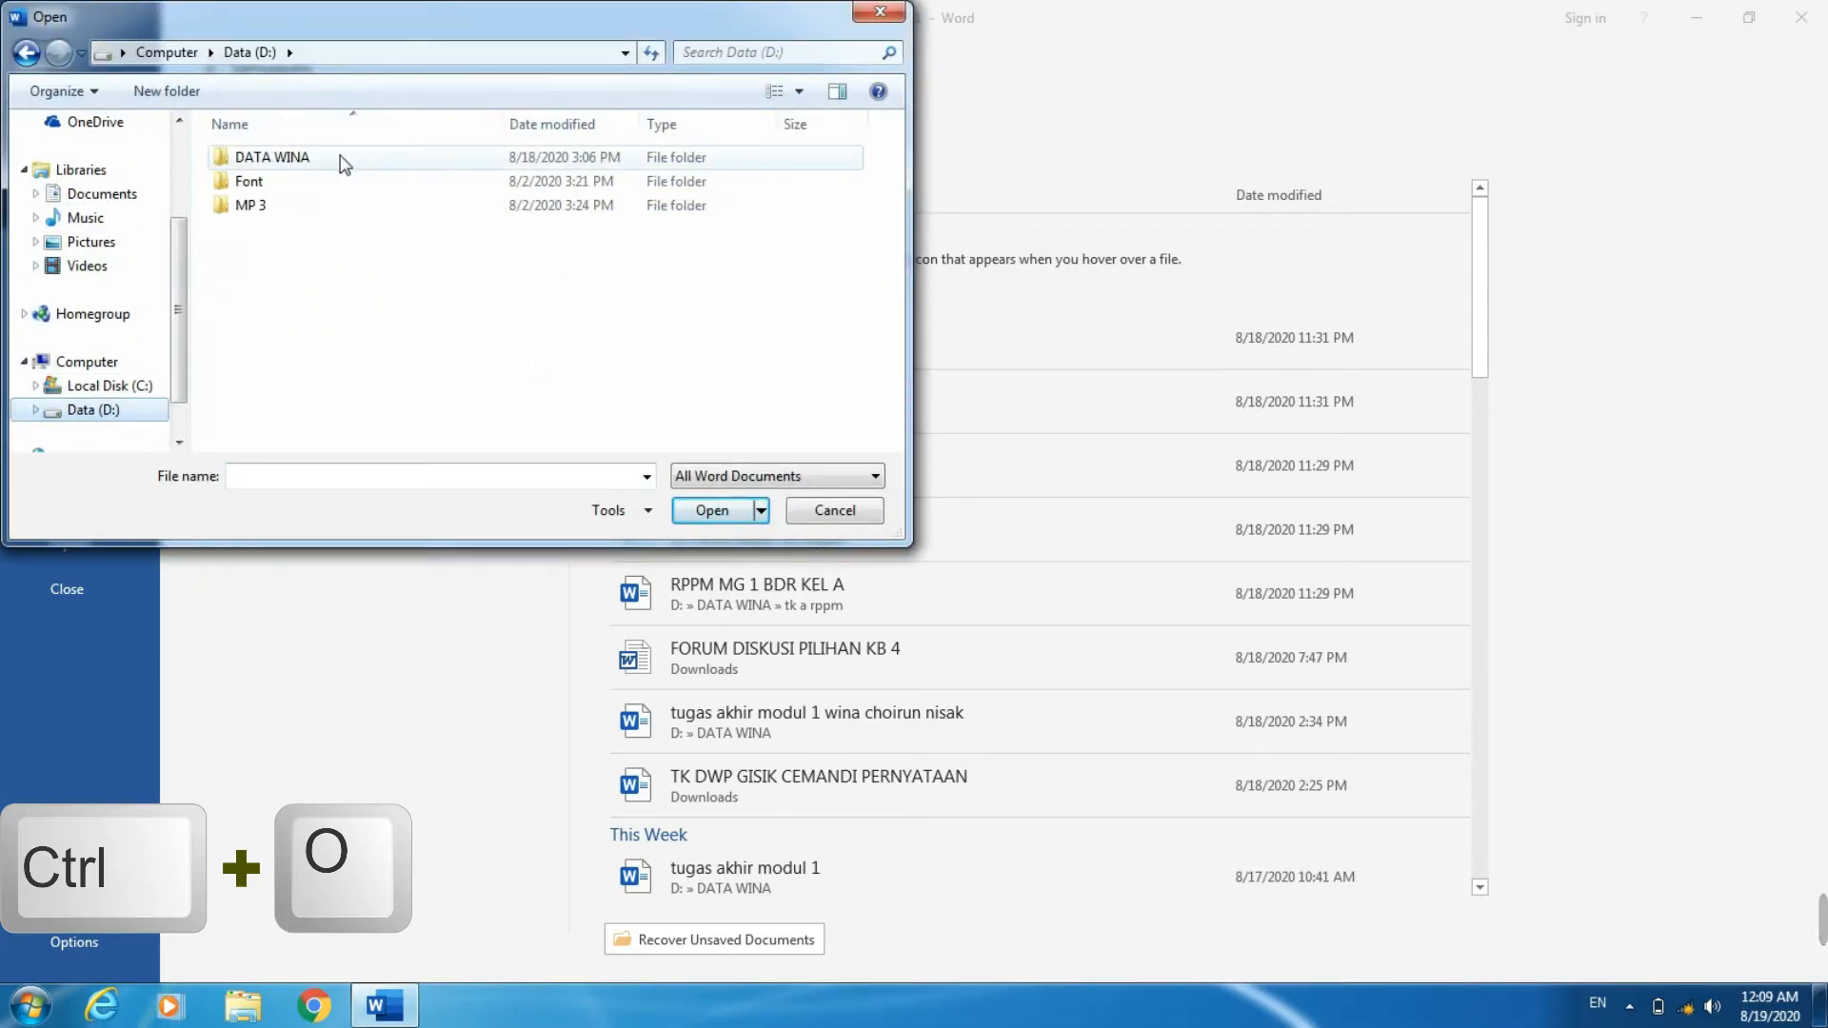
pyautogui.doubleClick(343, 158)
pyautogui.click(387, 229)
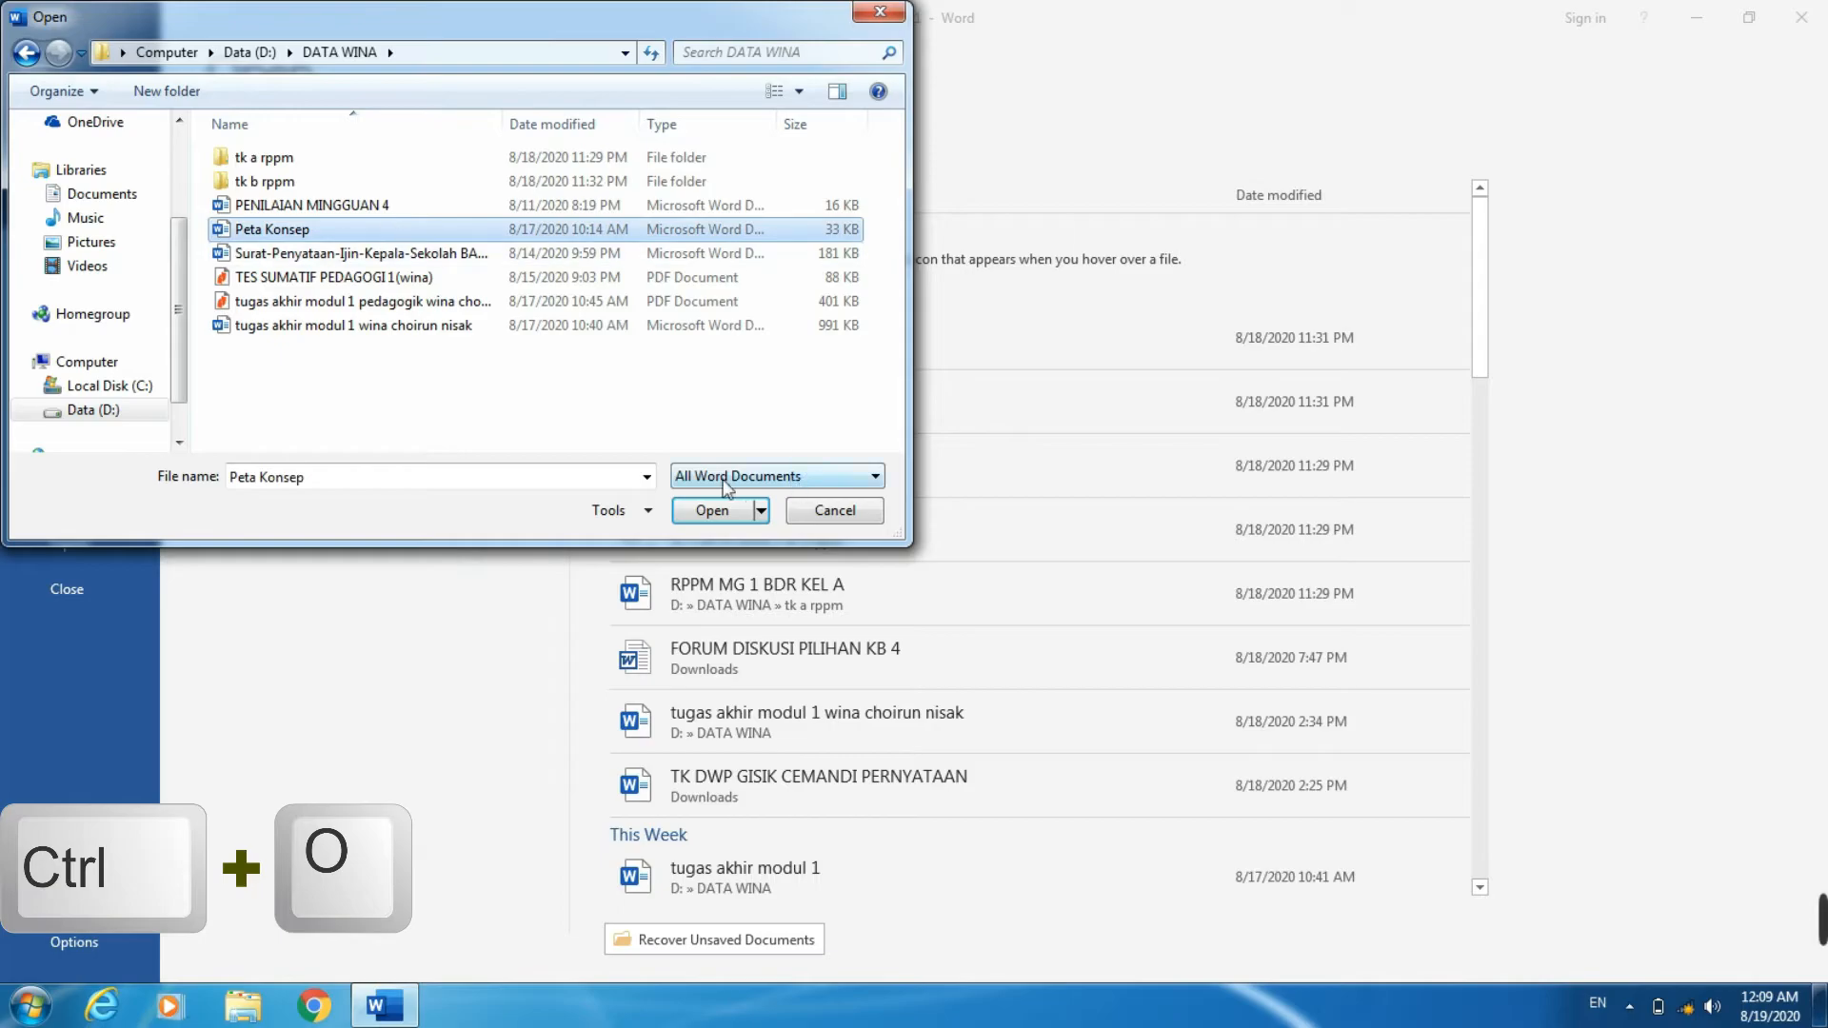
pyautogui.click(721, 512)
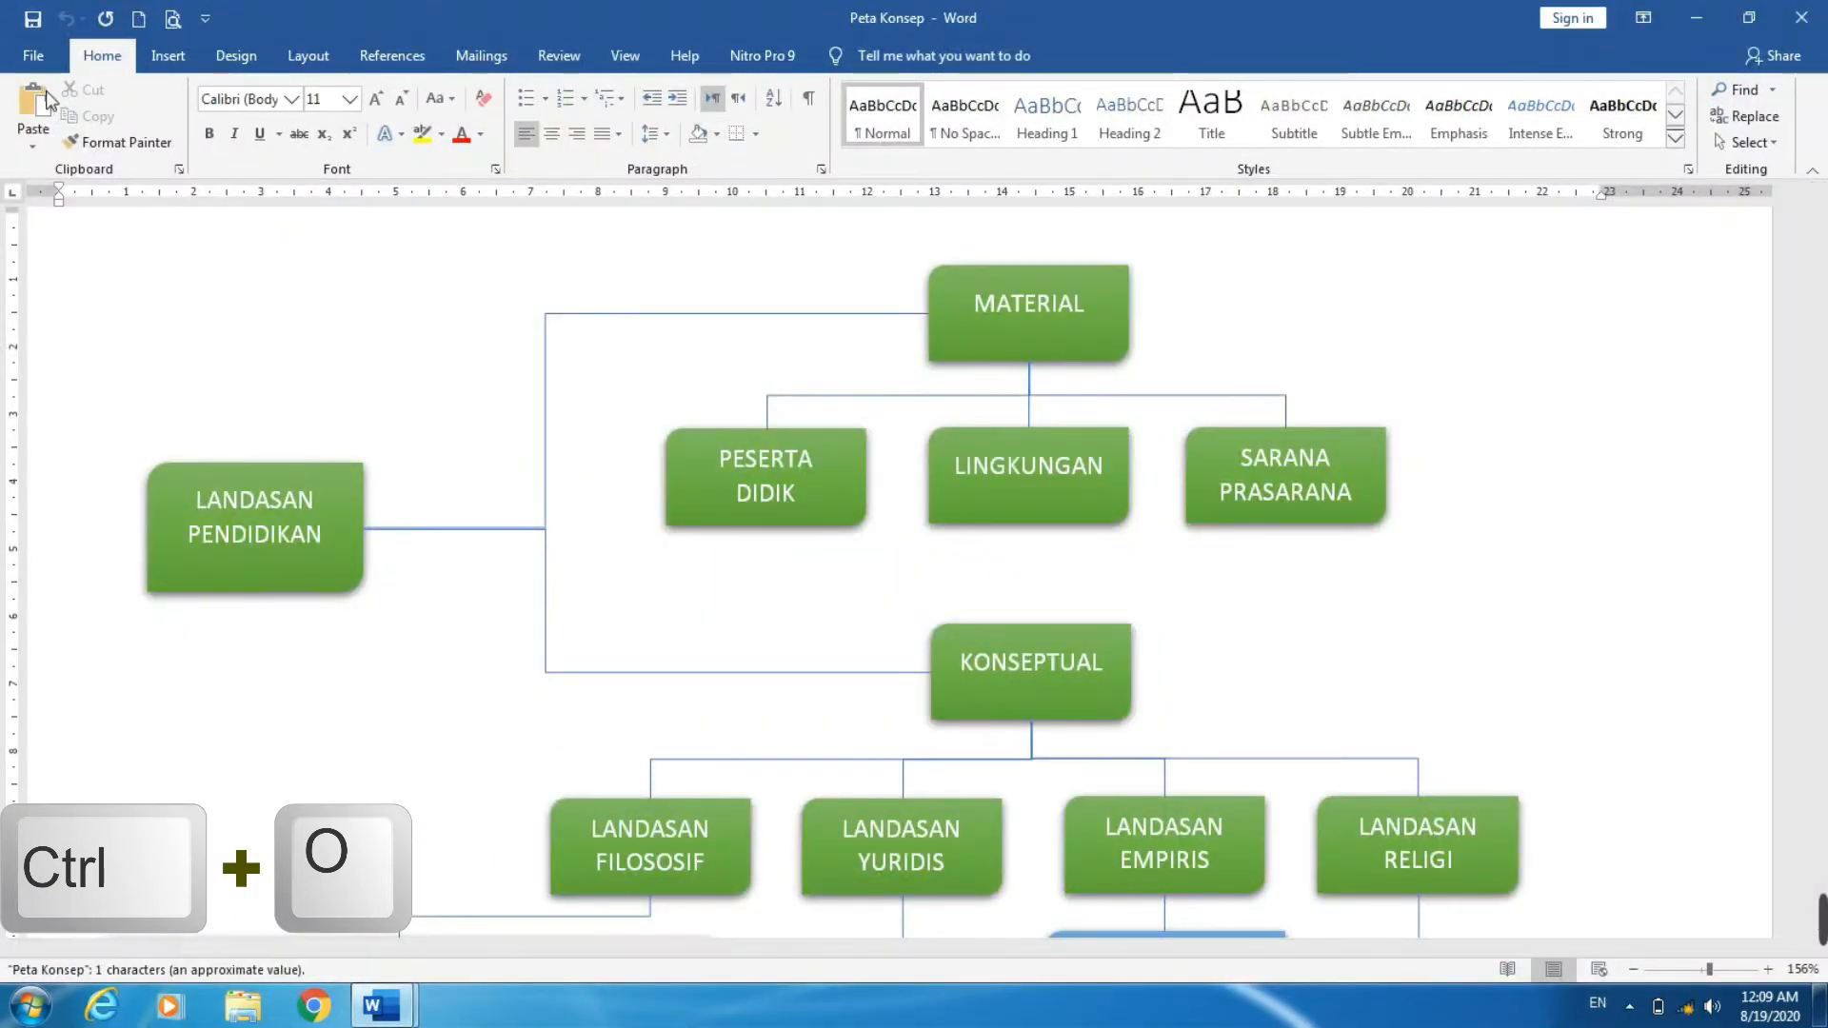
pyautogui.click(37, 56)
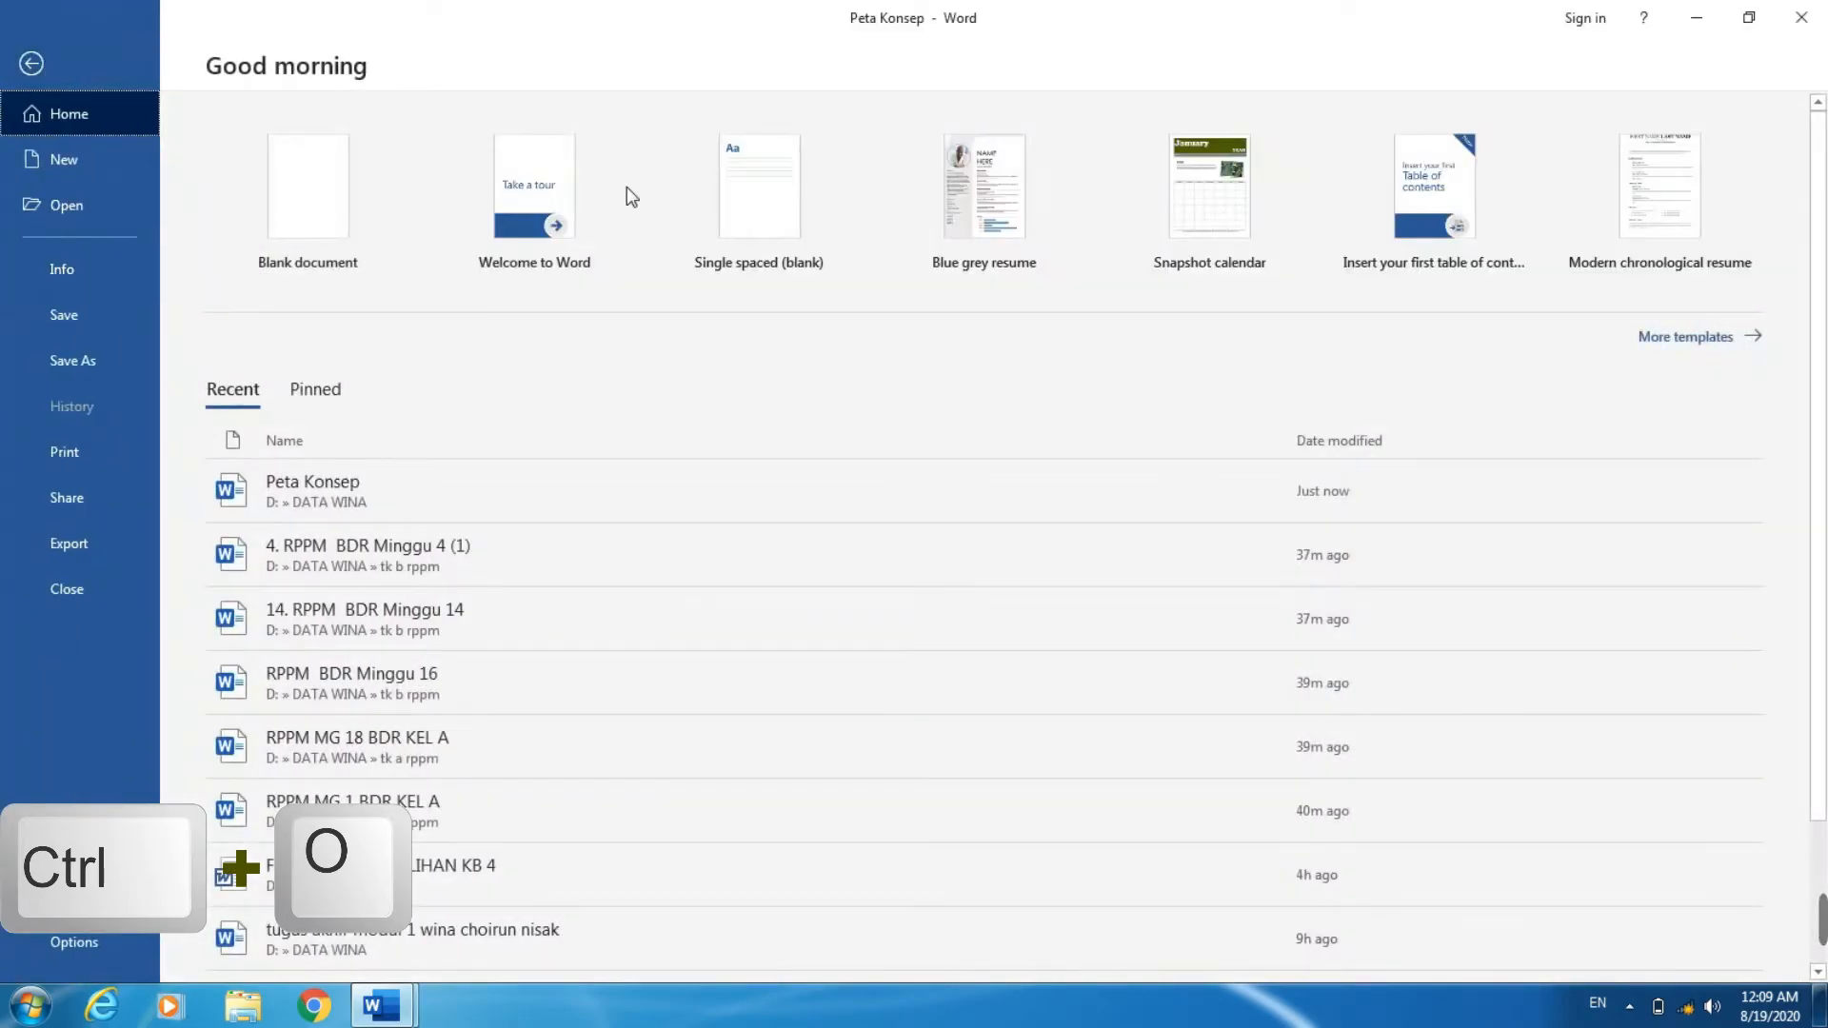
pyautogui.click(1802, 18)
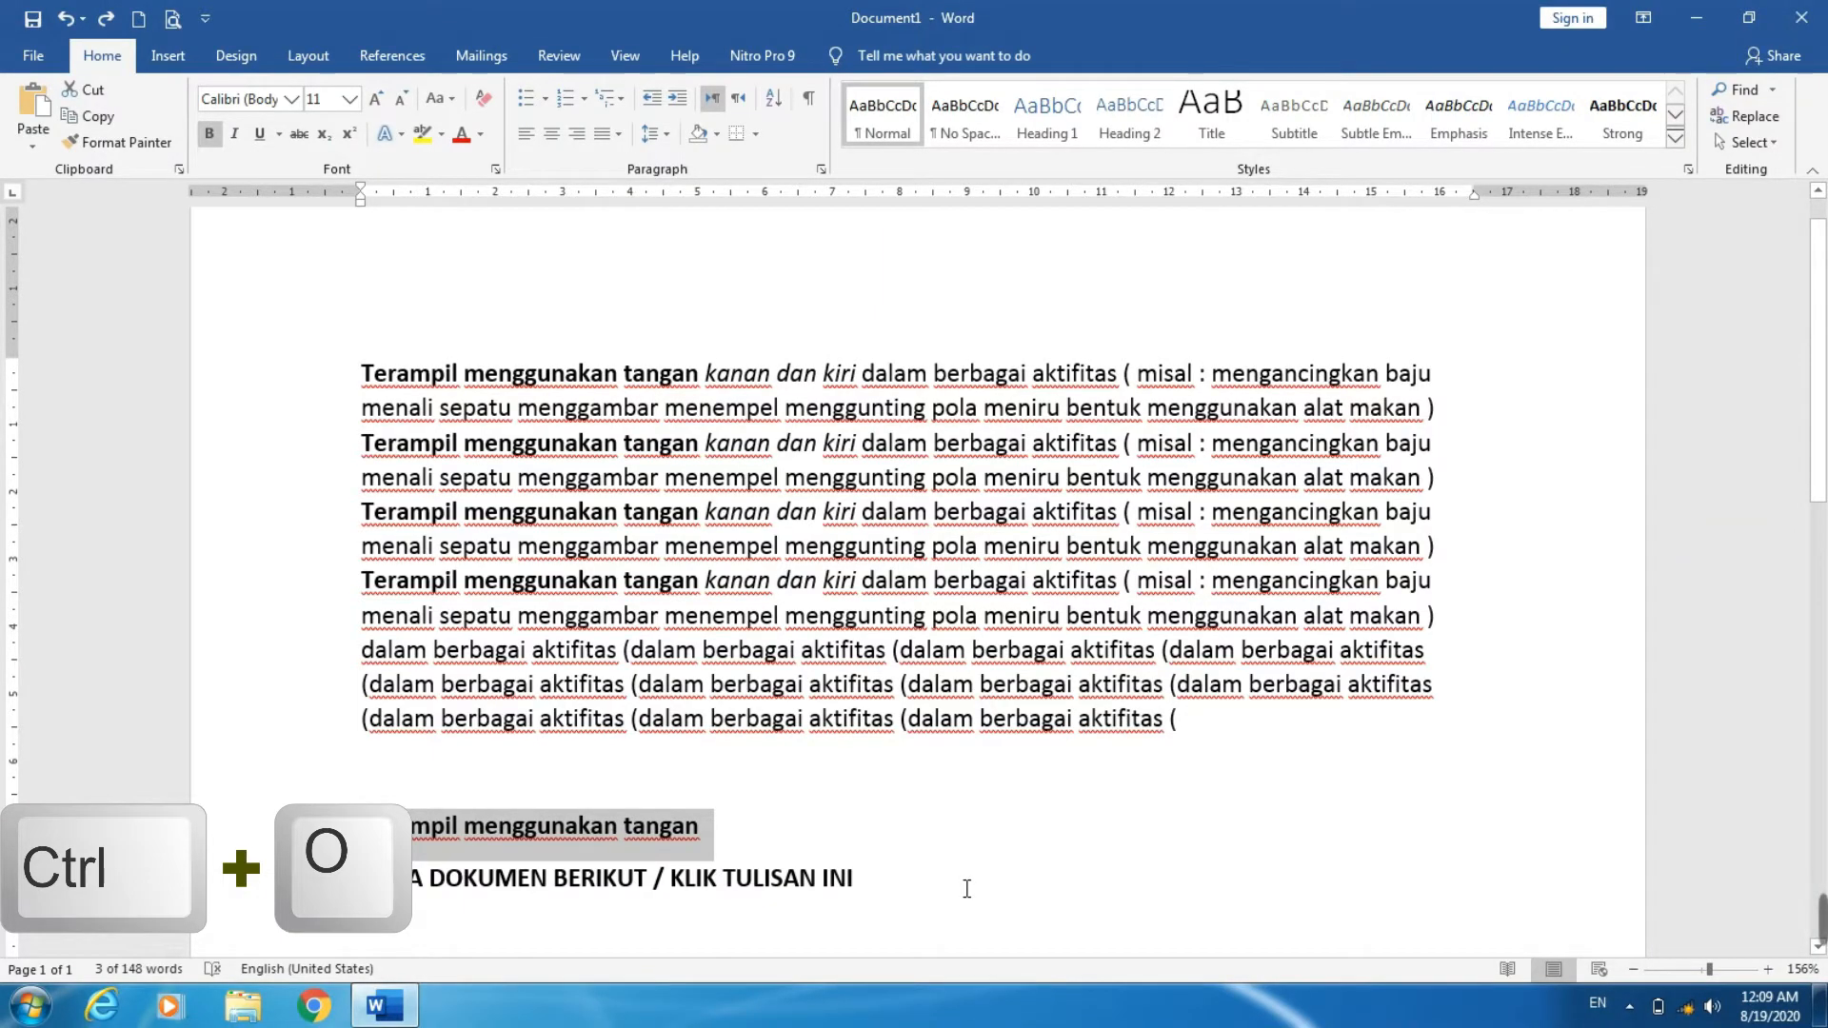
# - Browse for the Peta Konsep document in the DATA WINA folder again and reopen it
pyautogui.hotkey('ctrl', 'o')
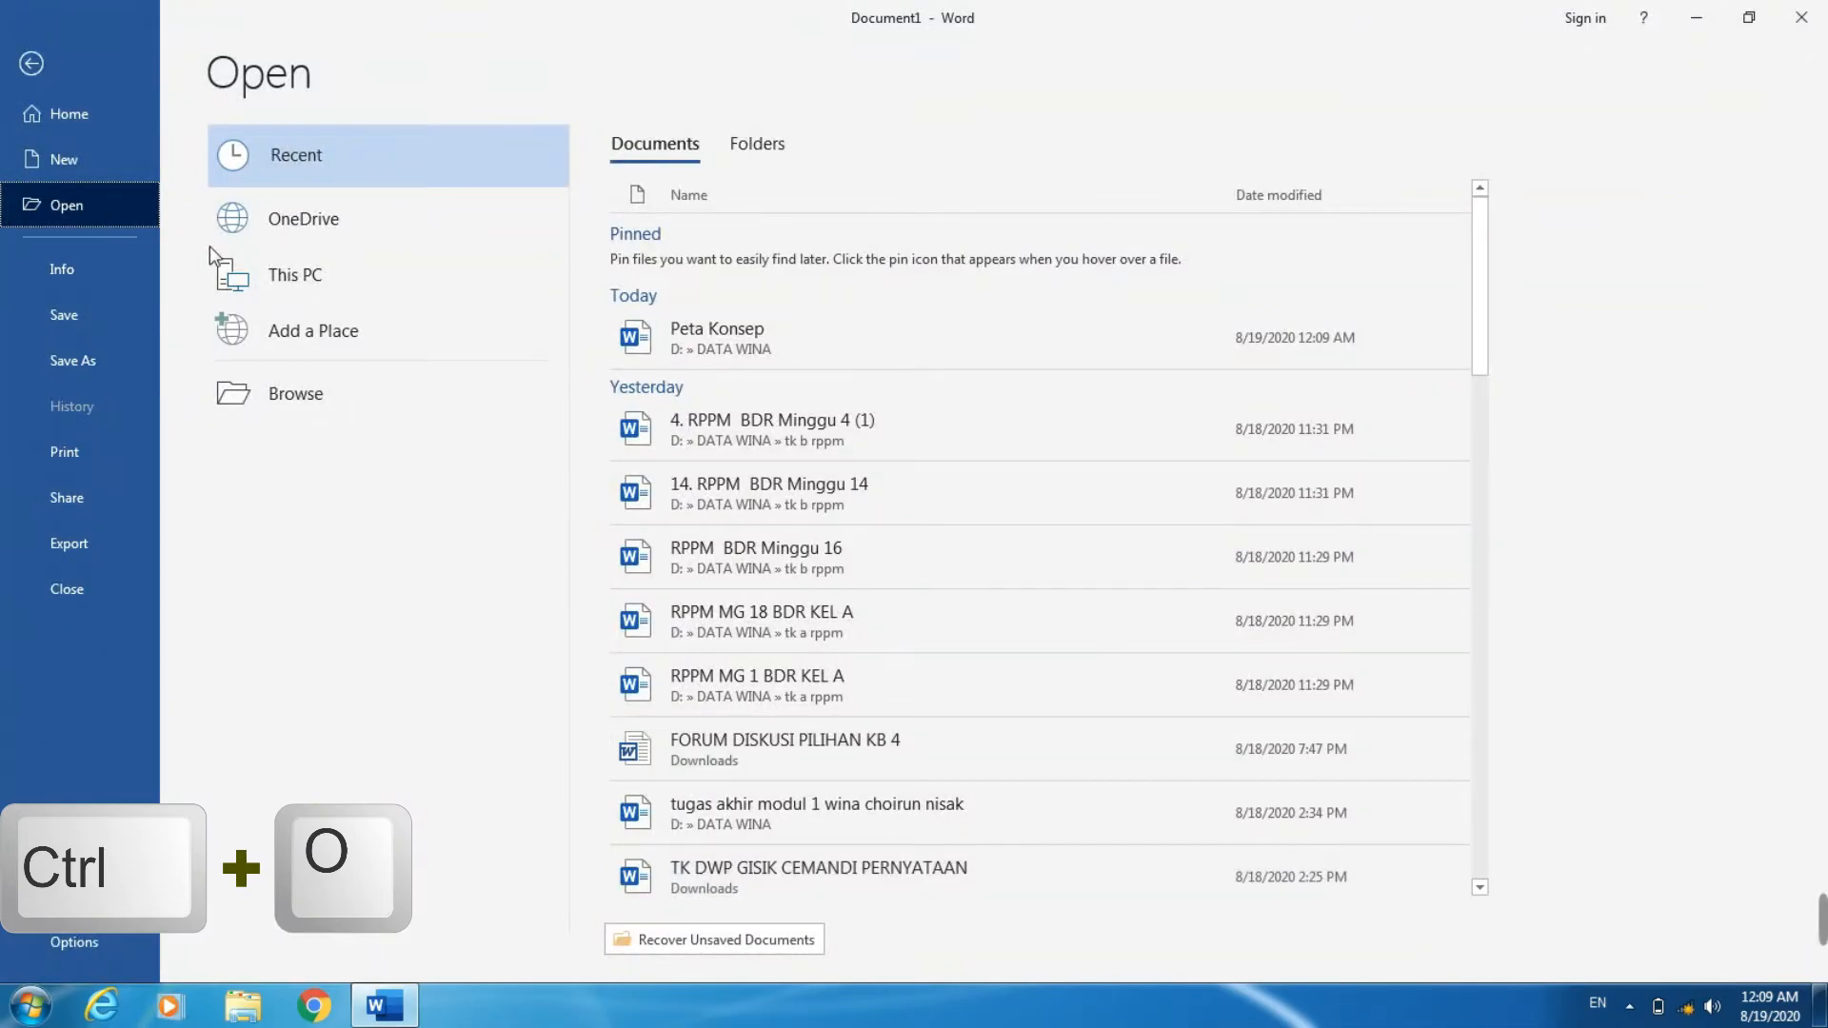
pyautogui.click(311, 398)
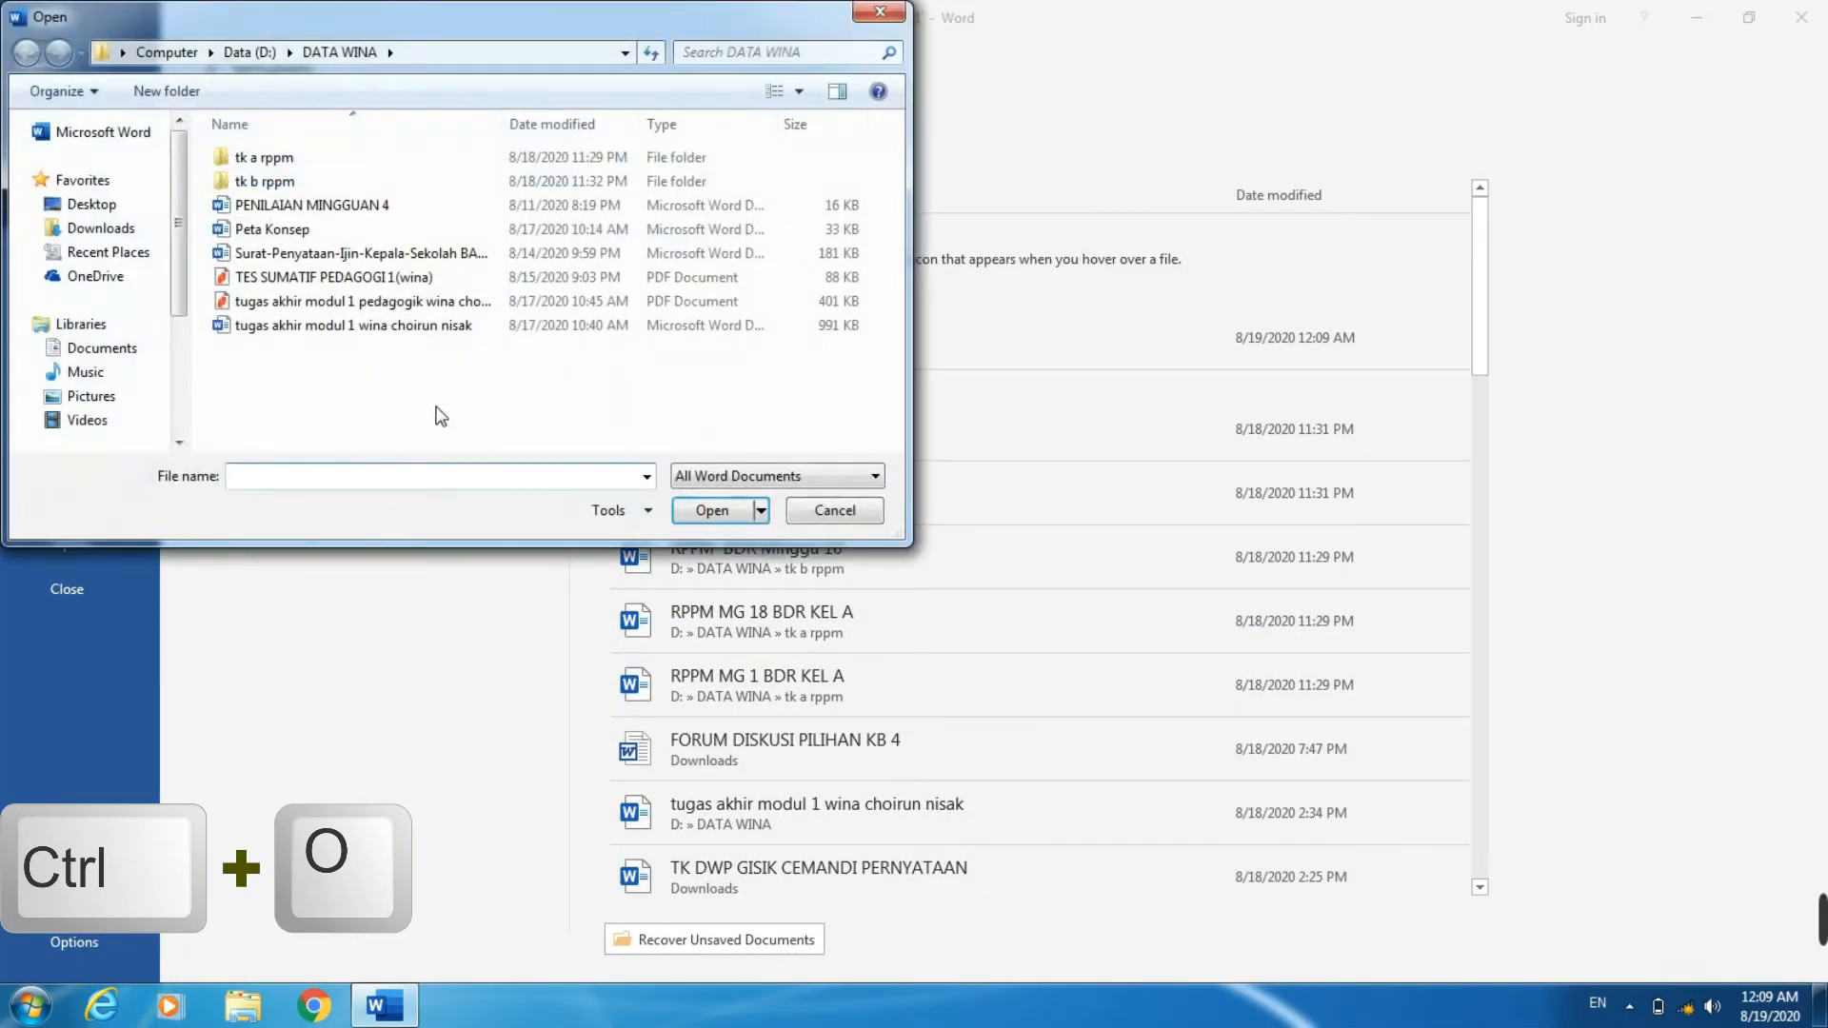
pyautogui.click(410, 238)
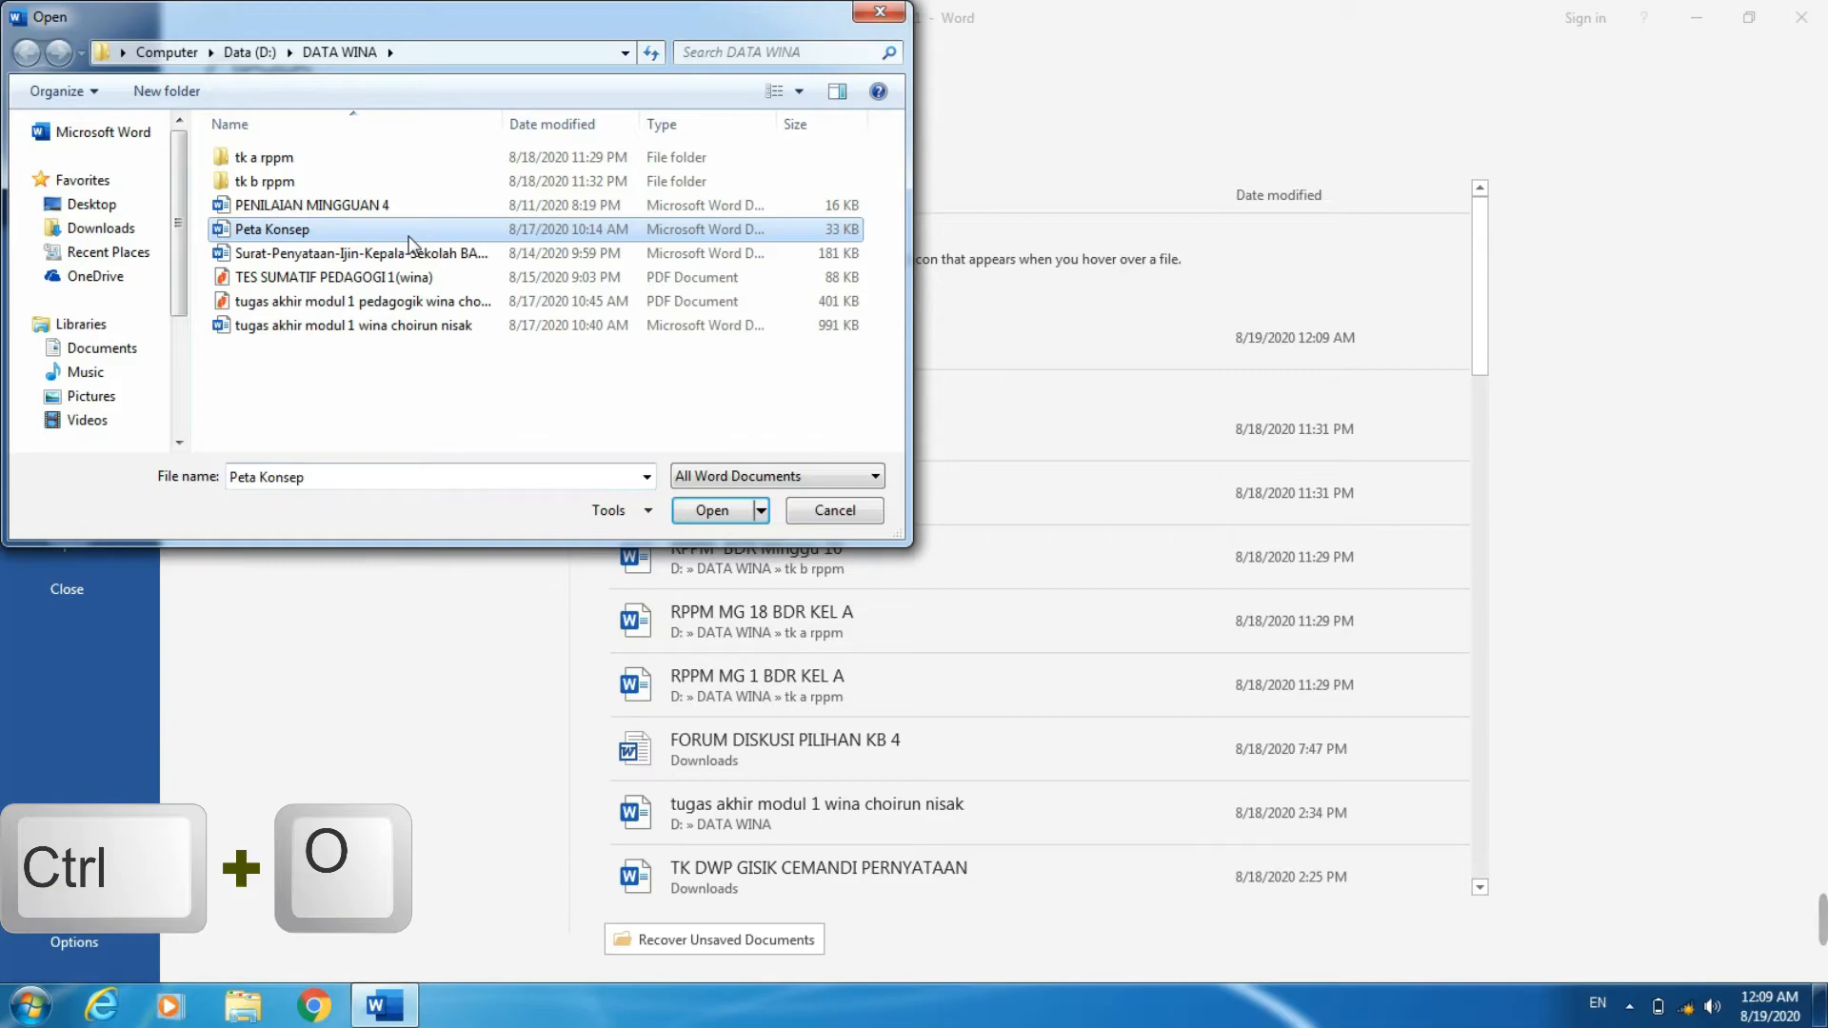
pyautogui.click(721, 510)
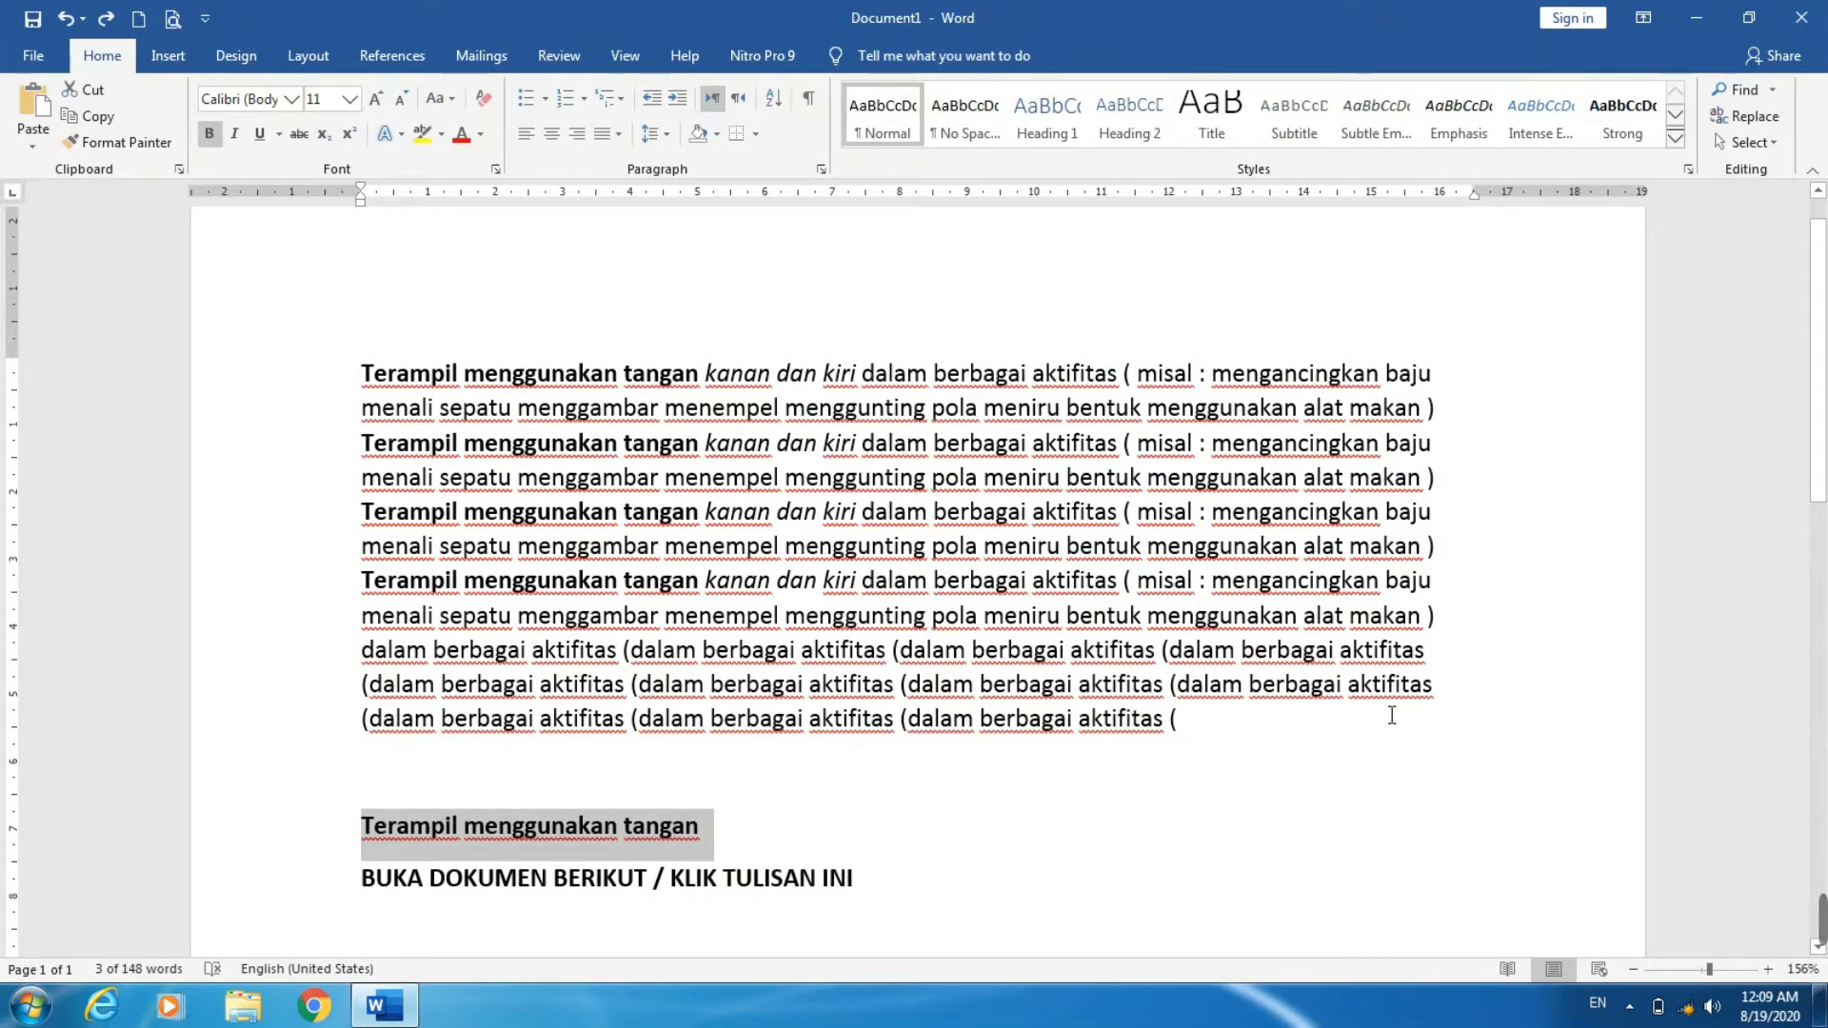
# - Show the print settings and page preview for Document1, and return to editing without printing
pyautogui.hotkey('ctrl', 'p')
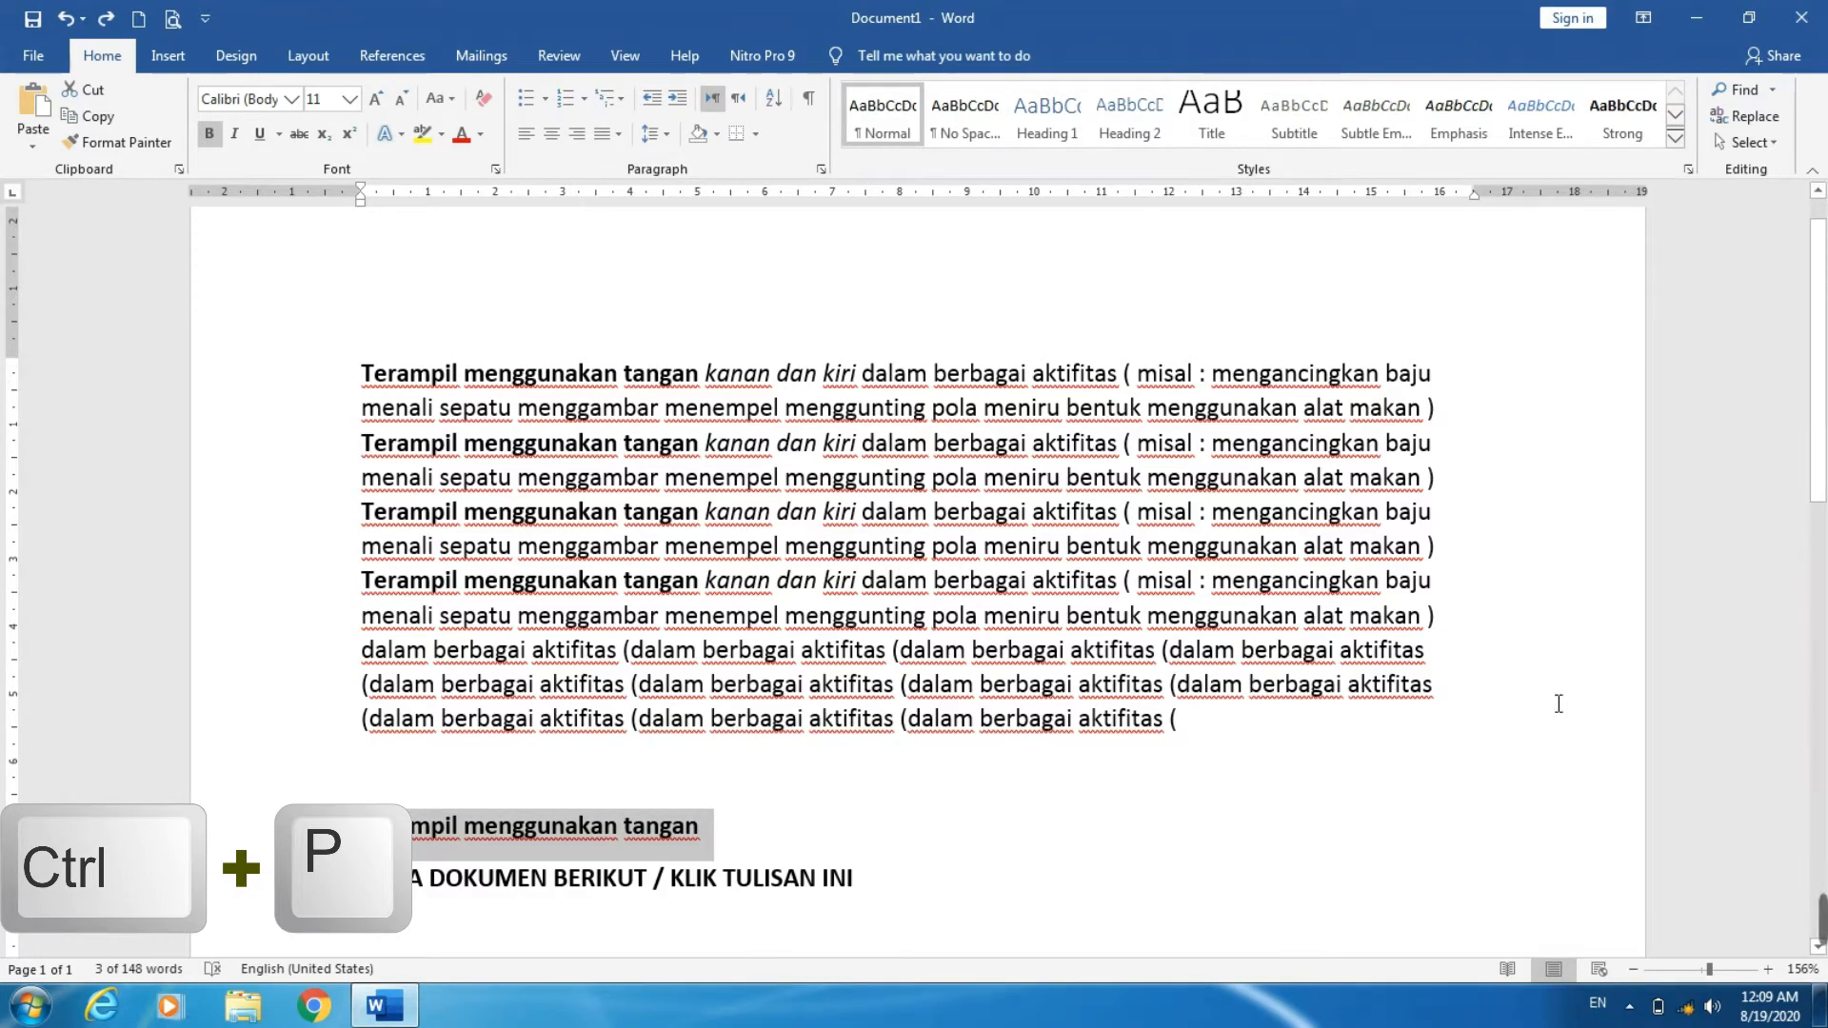
pyautogui.click(923, 375)
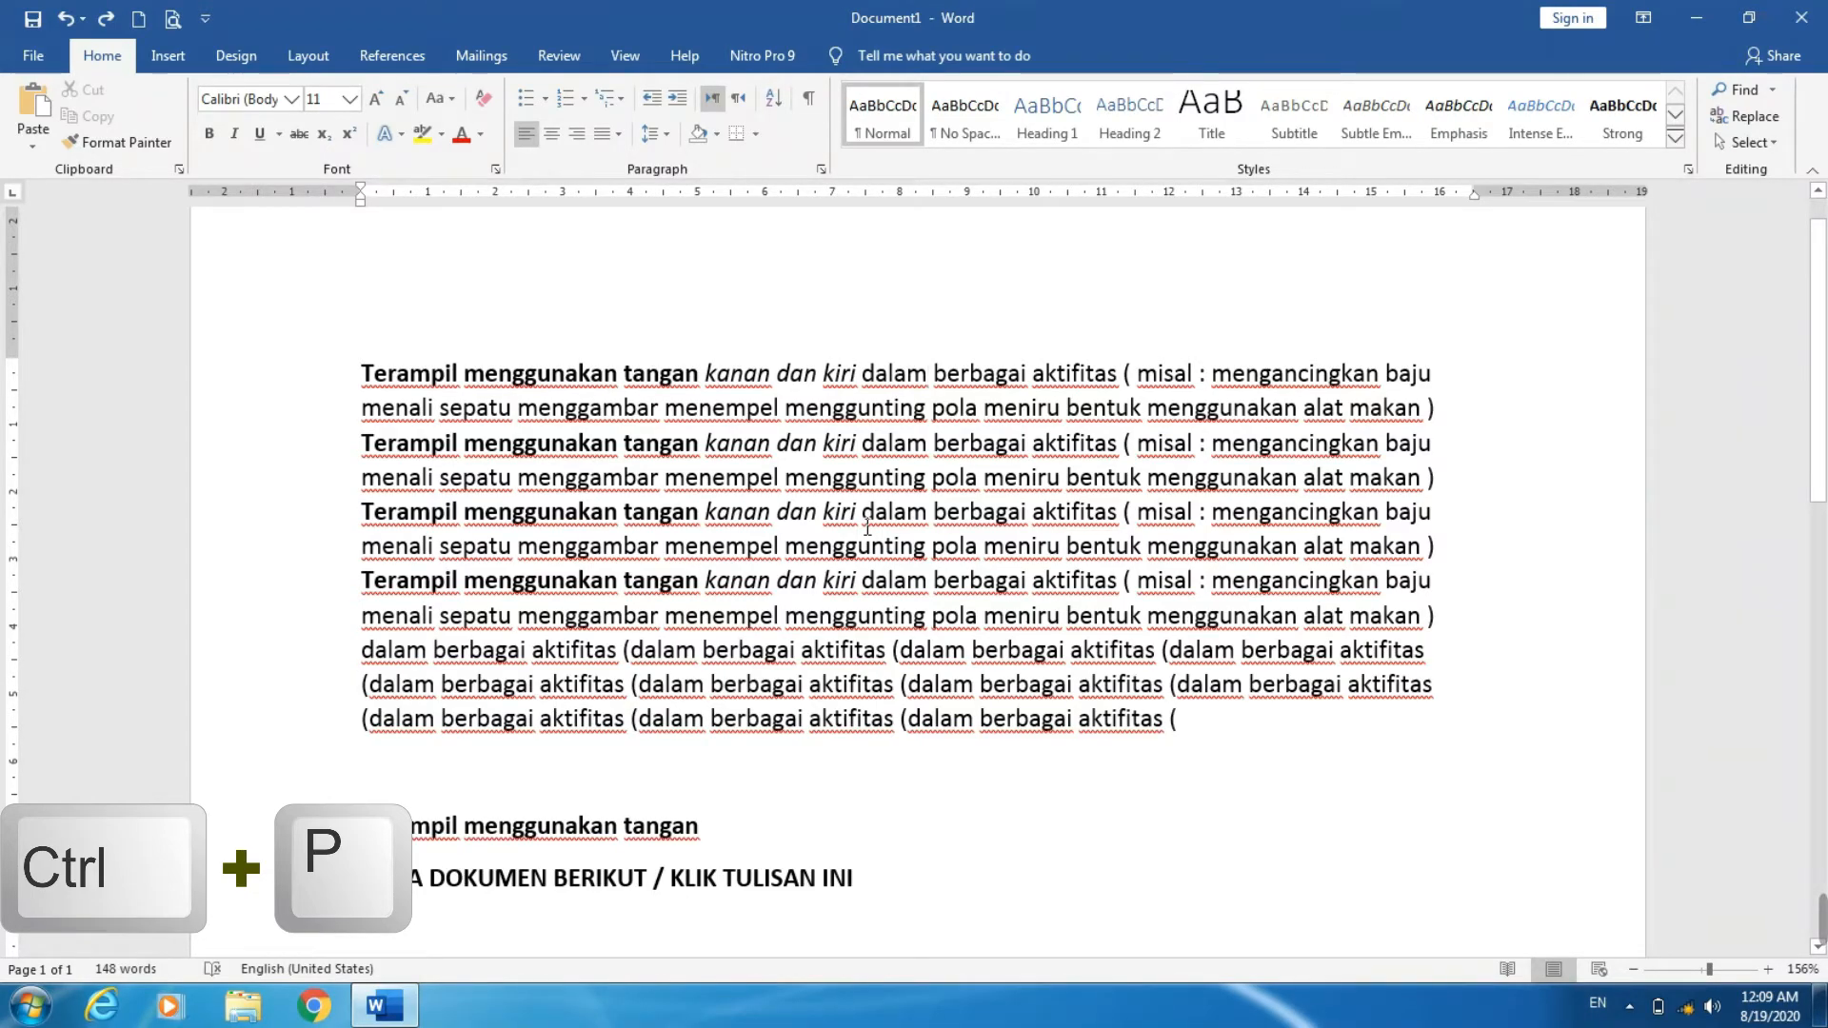
pyautogui.hotkey('ctrl', 'p')
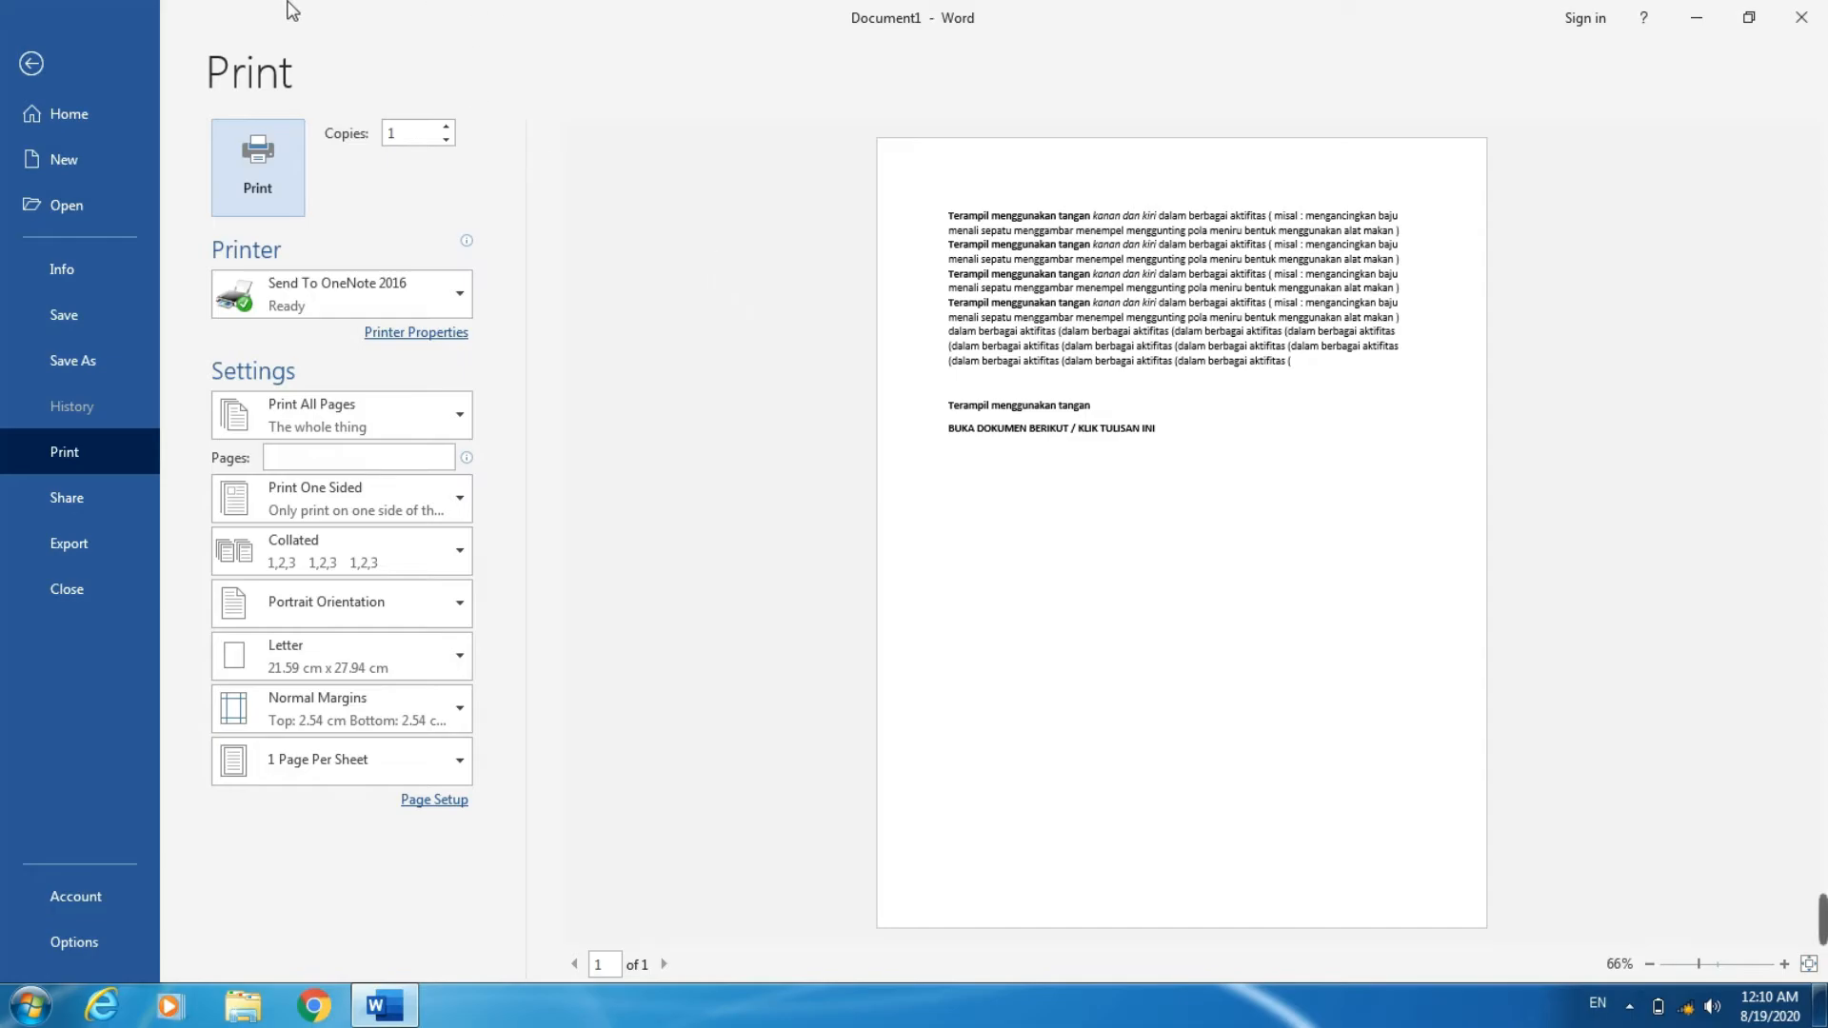
pyautogui.click(31, 48)
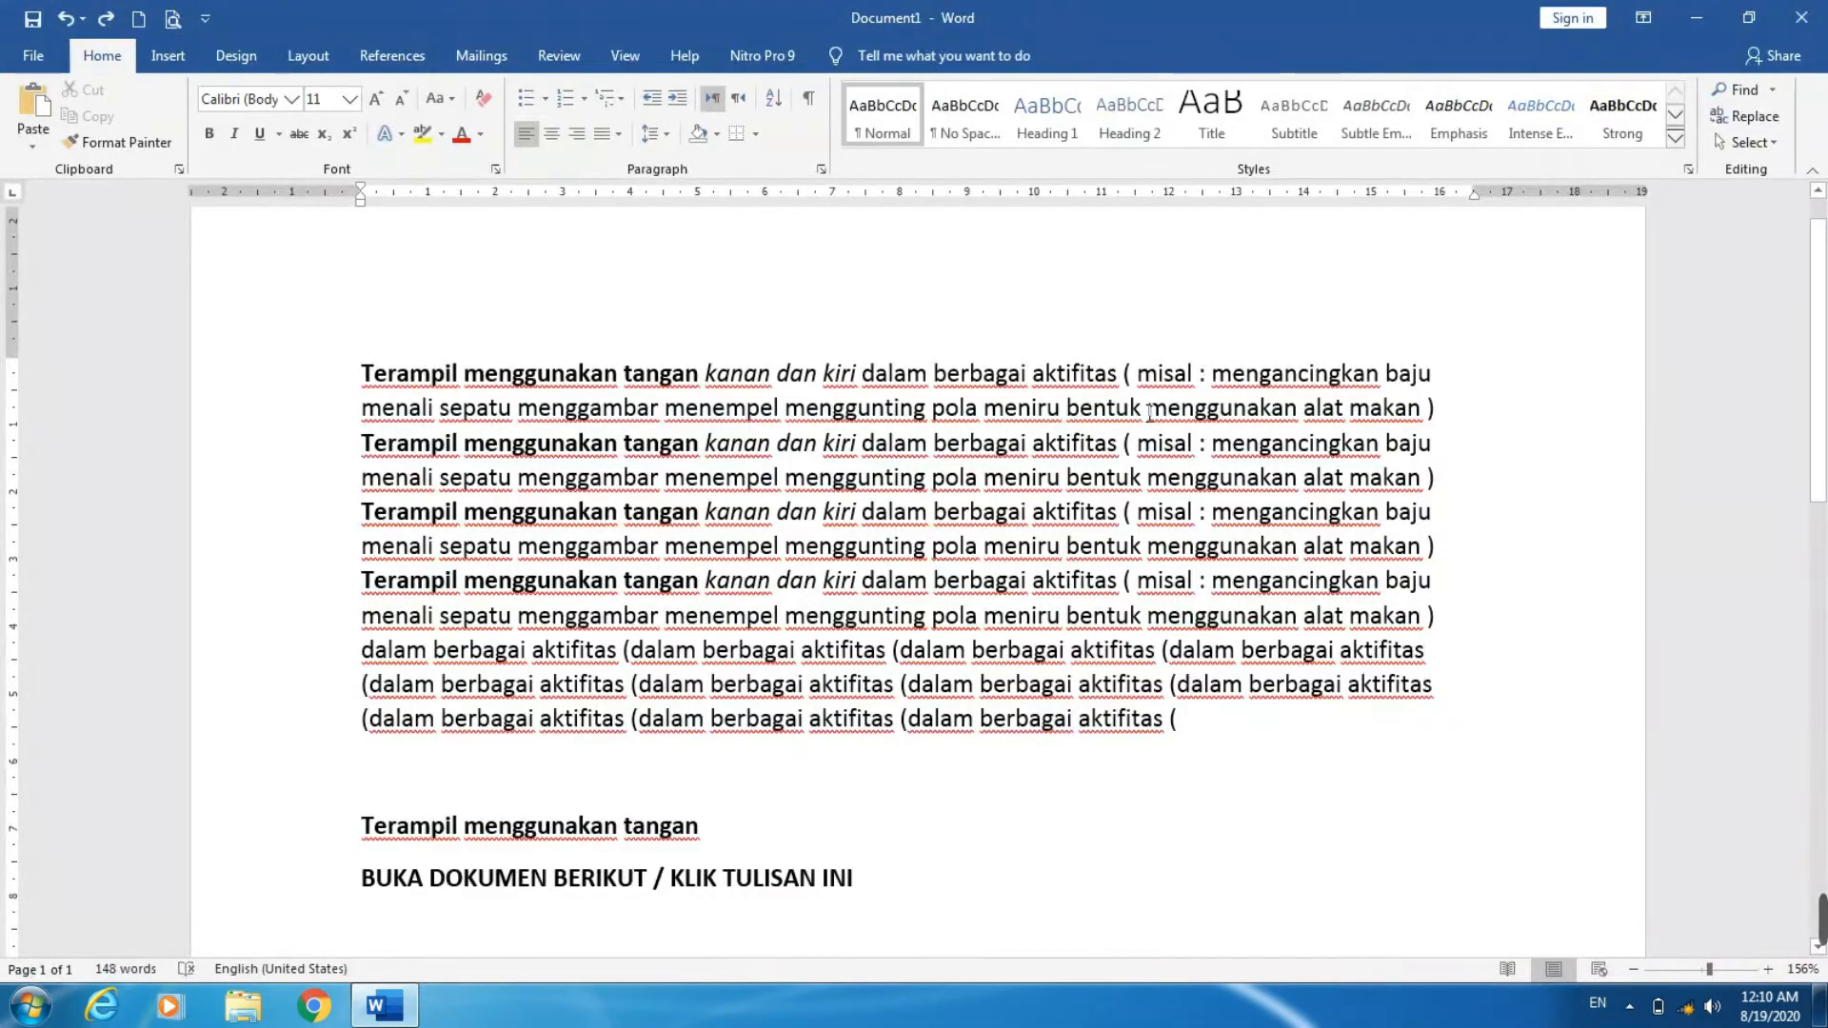
# - Select the four repeated "Terampil menggunakan tangan" passages and increase the paragraph's left indent by three levels
pyautogui.hotkey('ctrl', 'q')
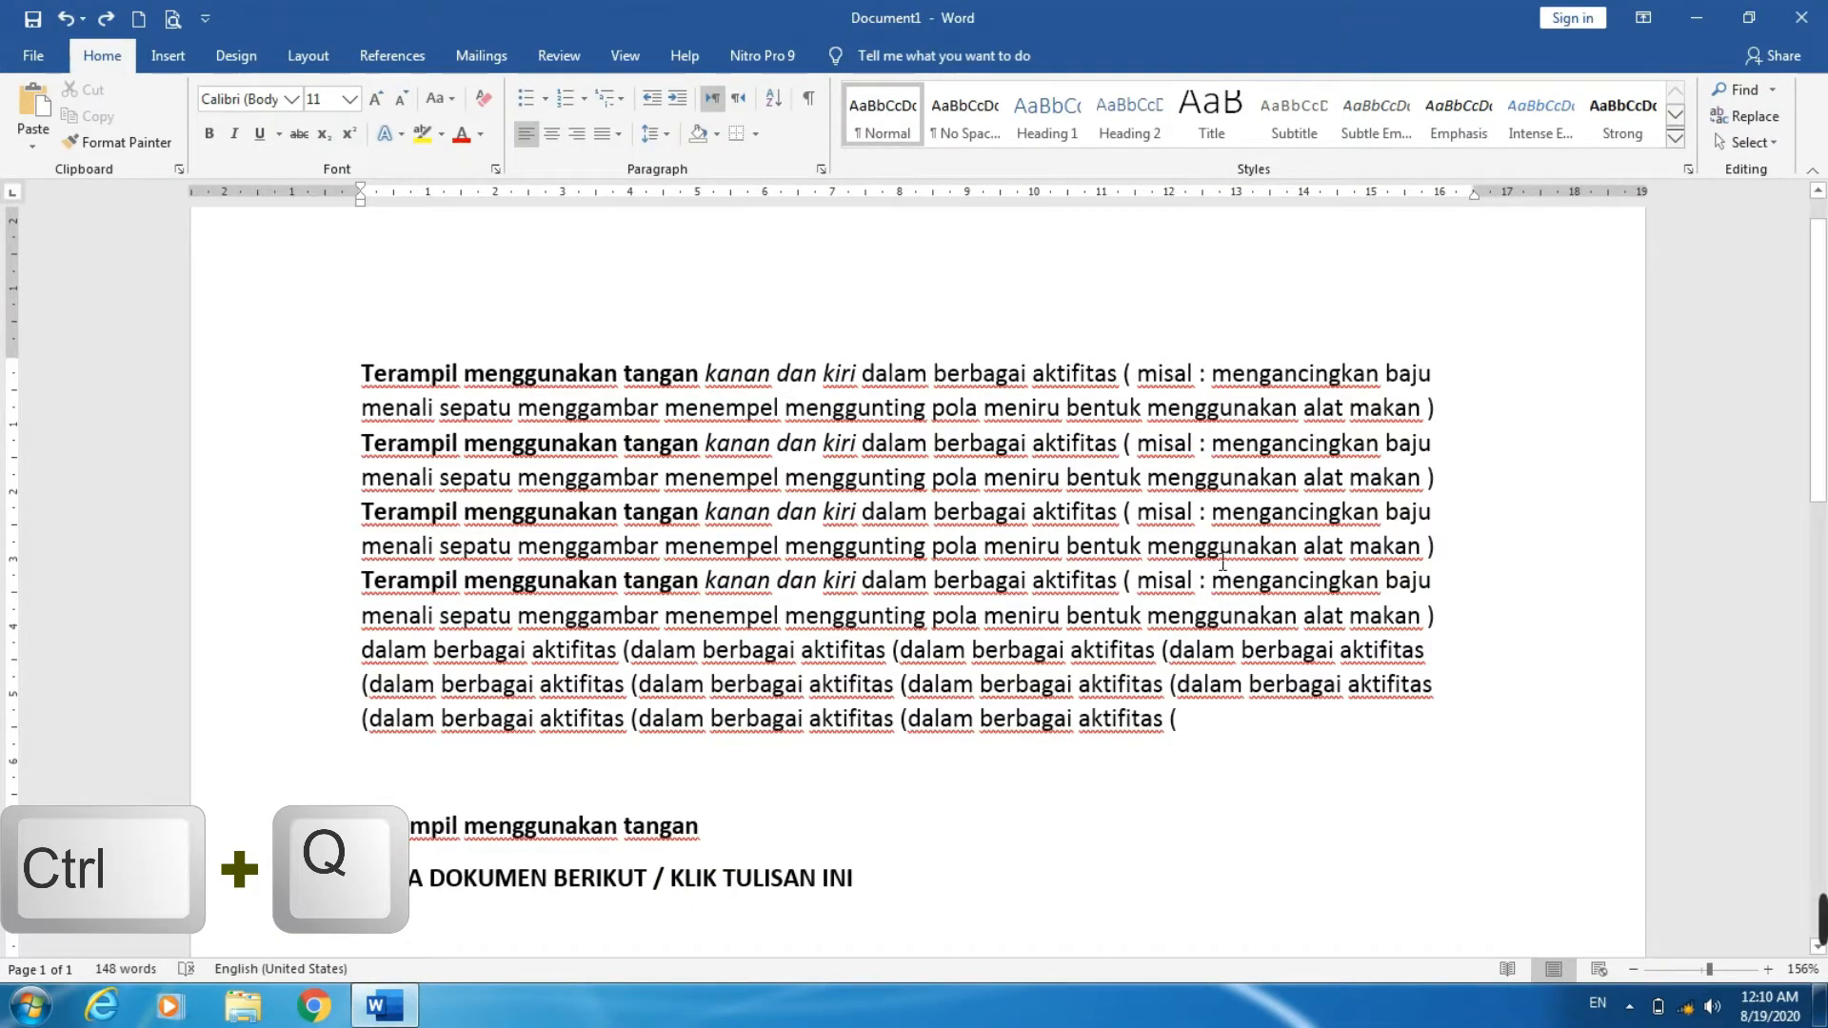
pyautogui.moveTo(339, 367); pyautogui.dragTo(996, 629)
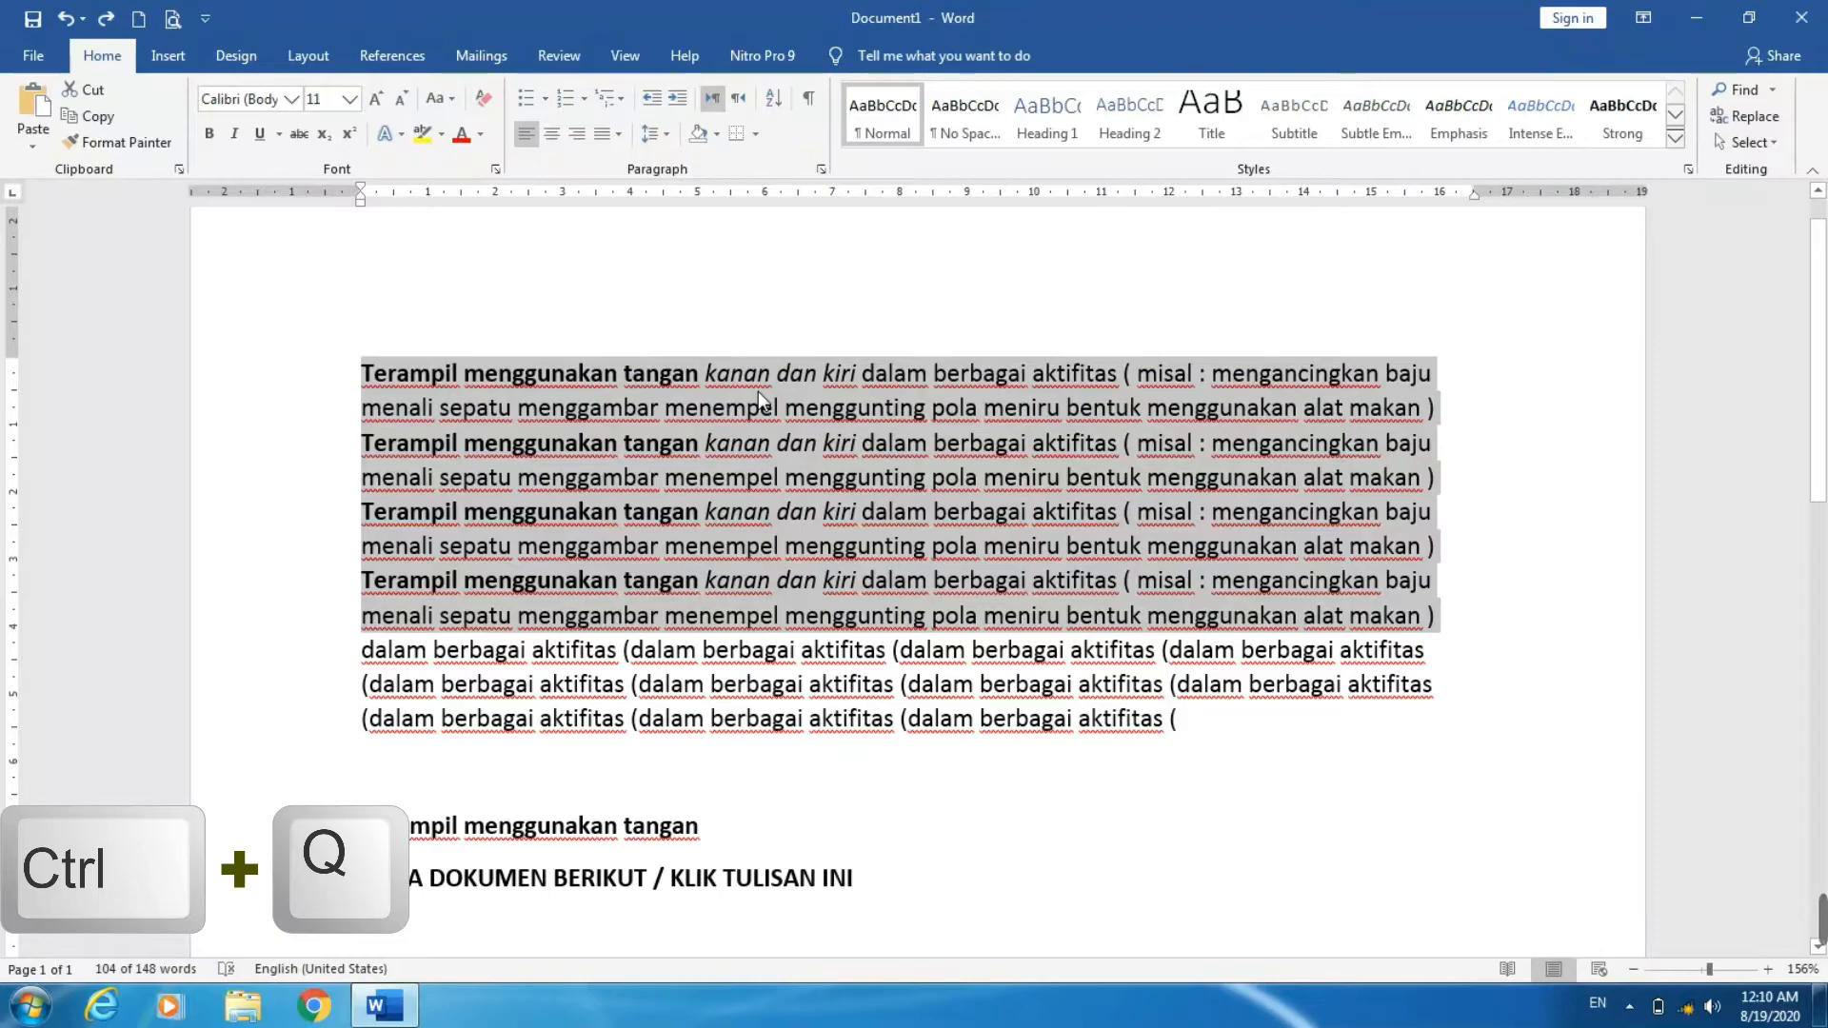
pyautogui.hotkey('ctrl', 'q')
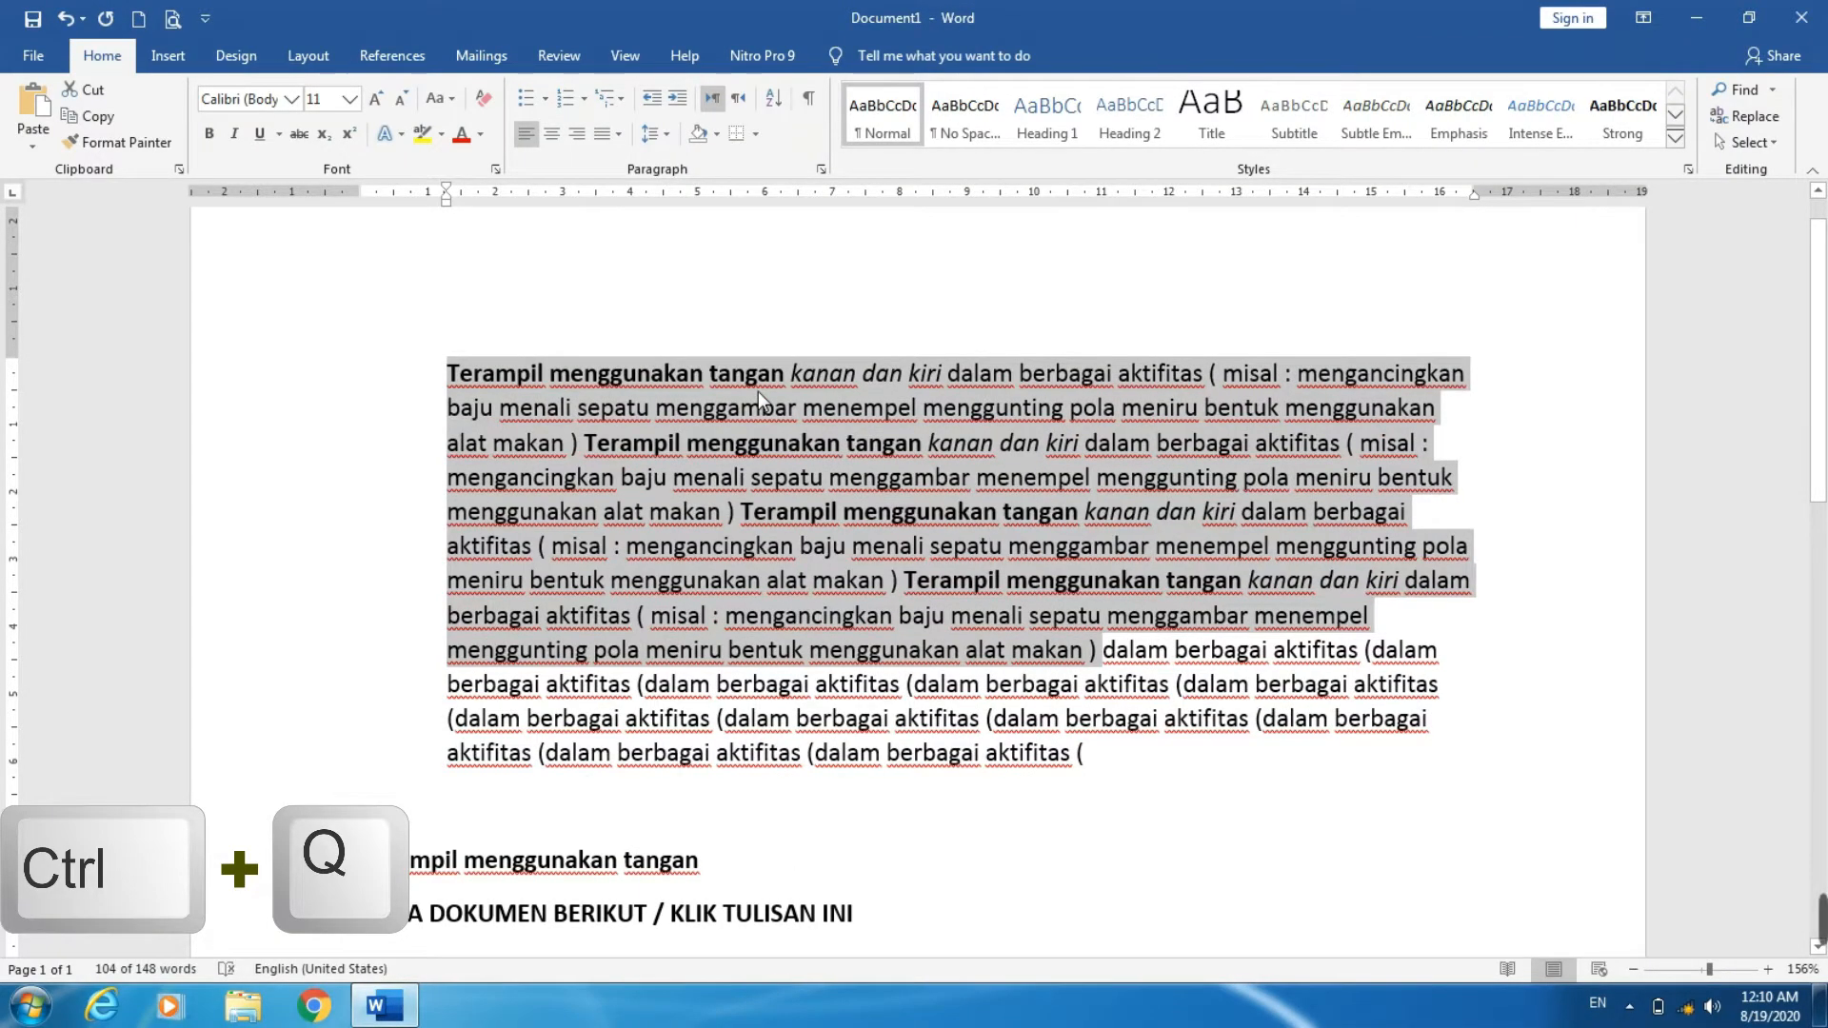
pyautogui.hotkey('ctrl', 'm')
pyautogui.hotkey('ctrl', 'm')
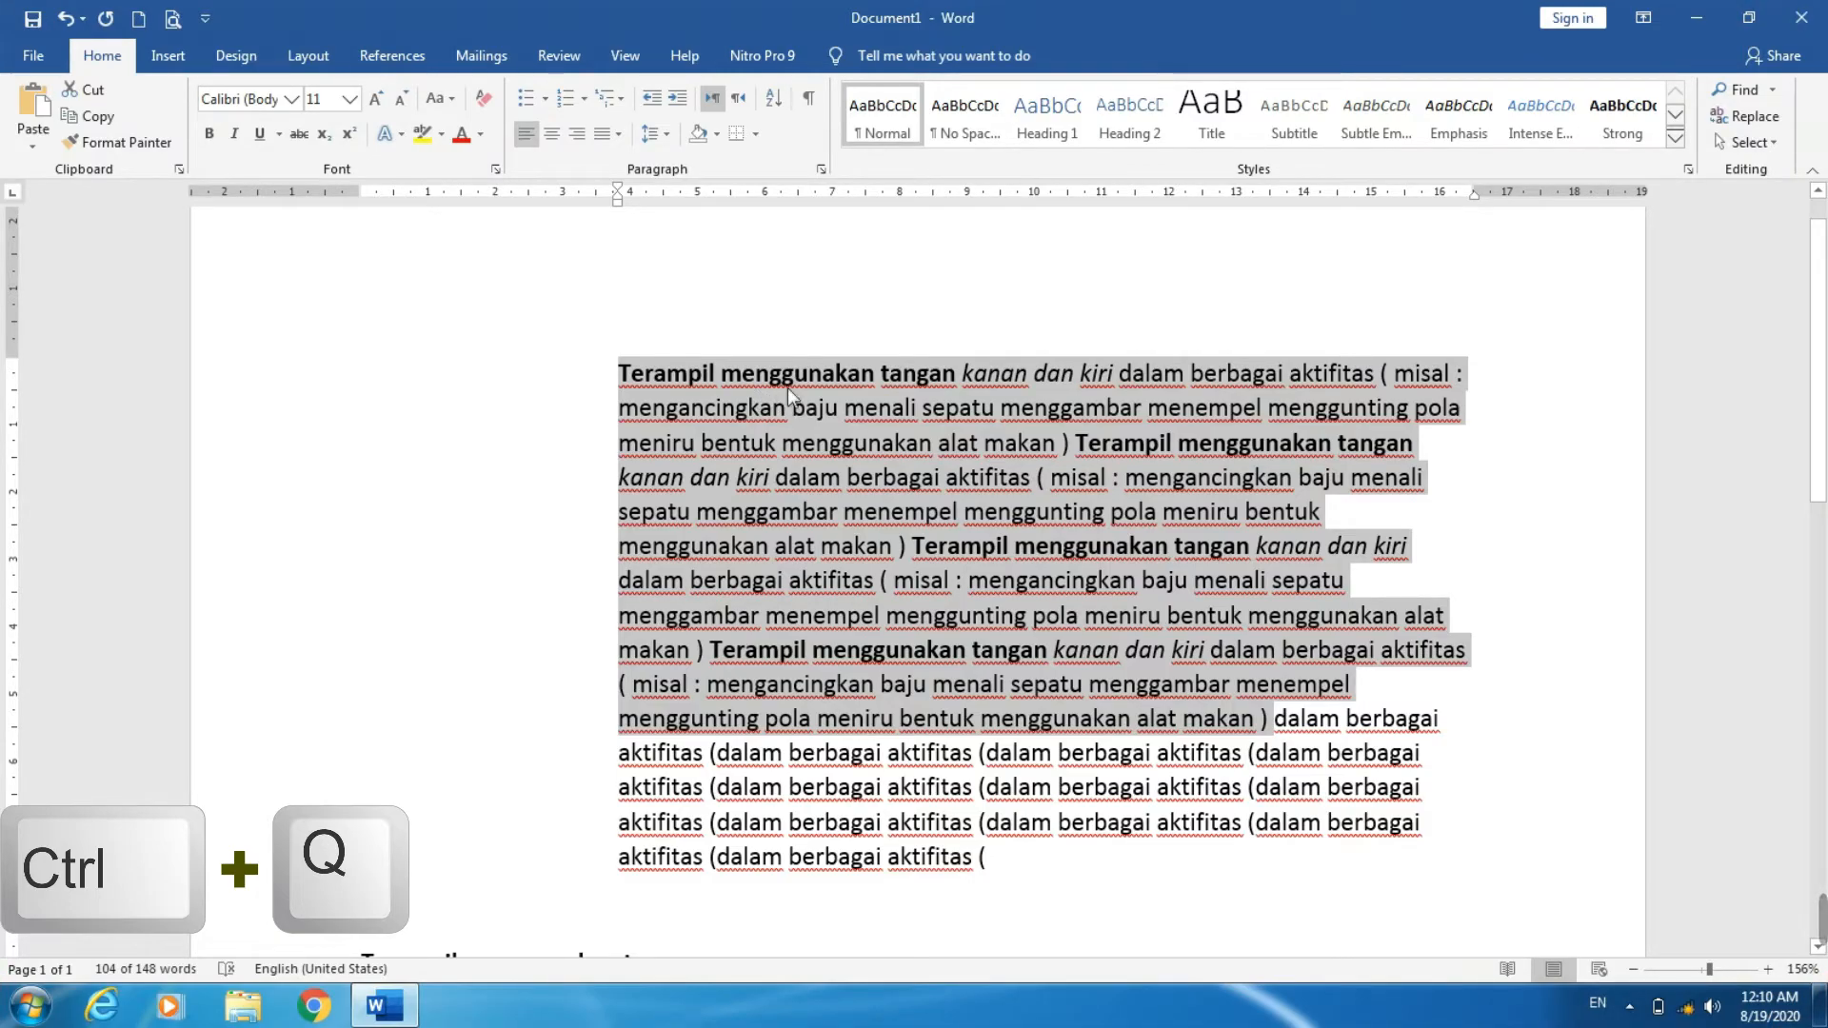
pyautogui.click(657, 477)
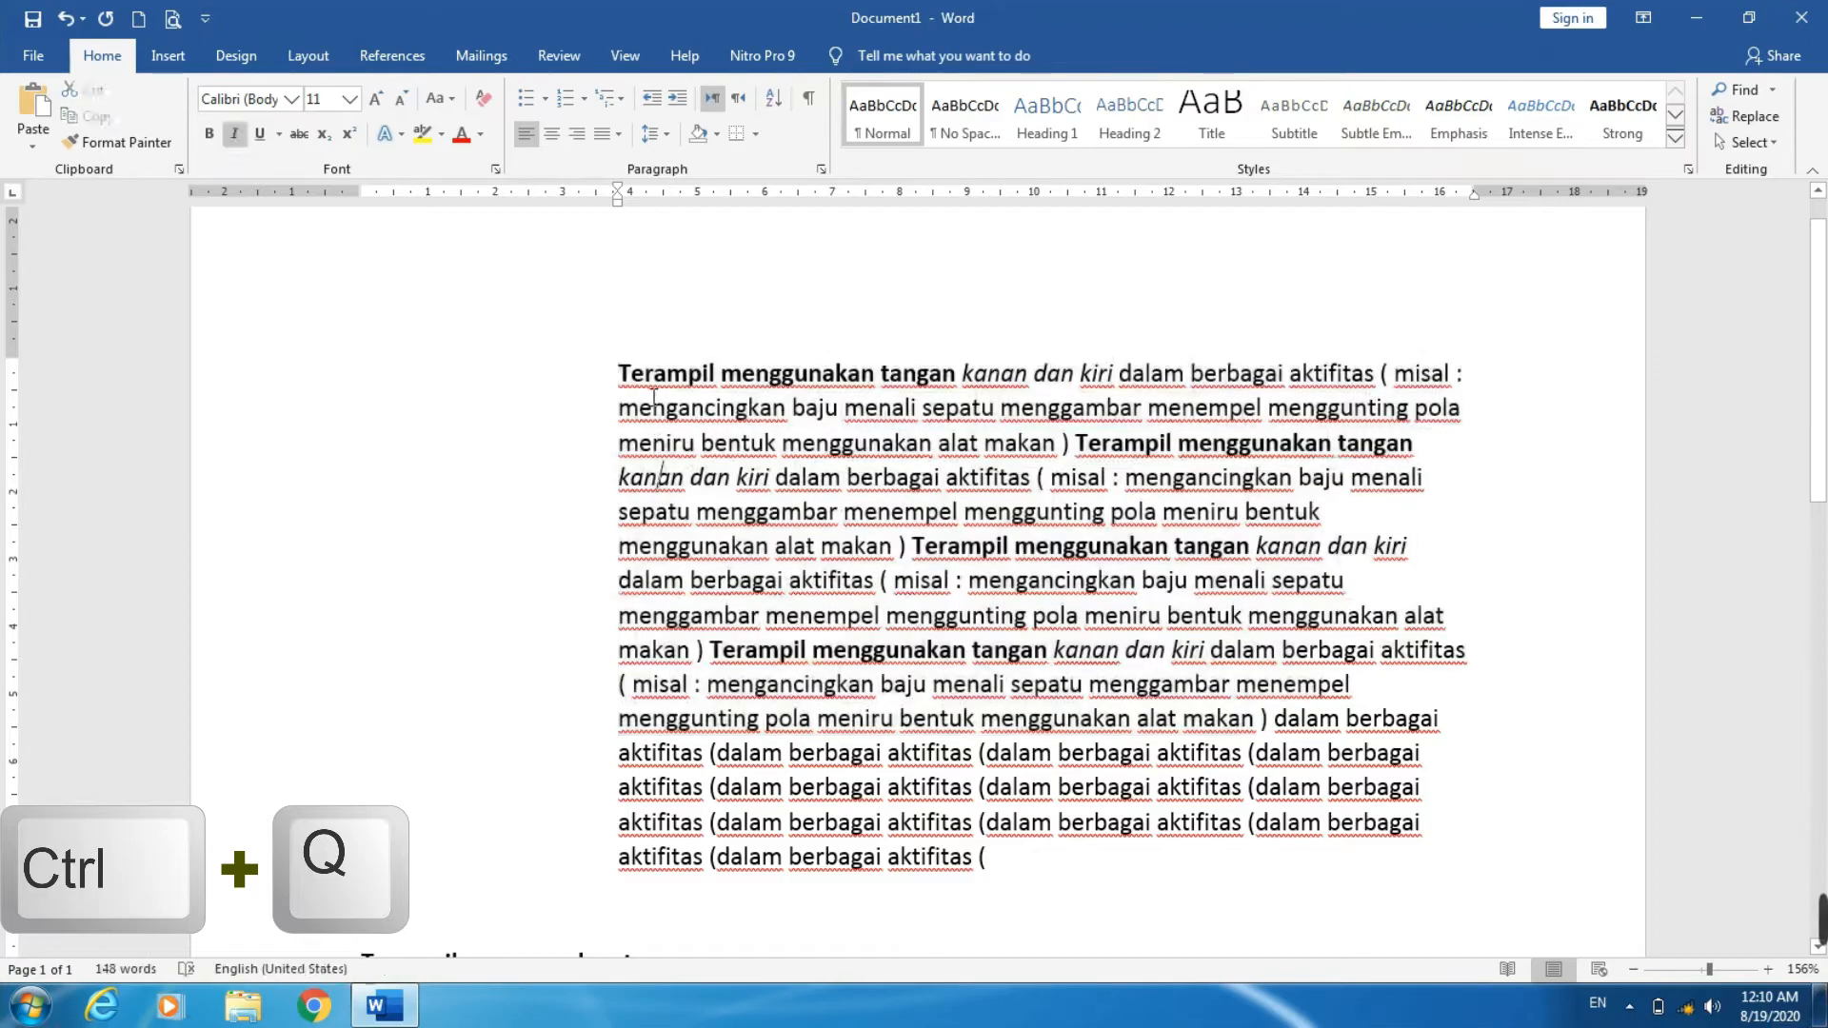
pyautogui.click(624, 374)
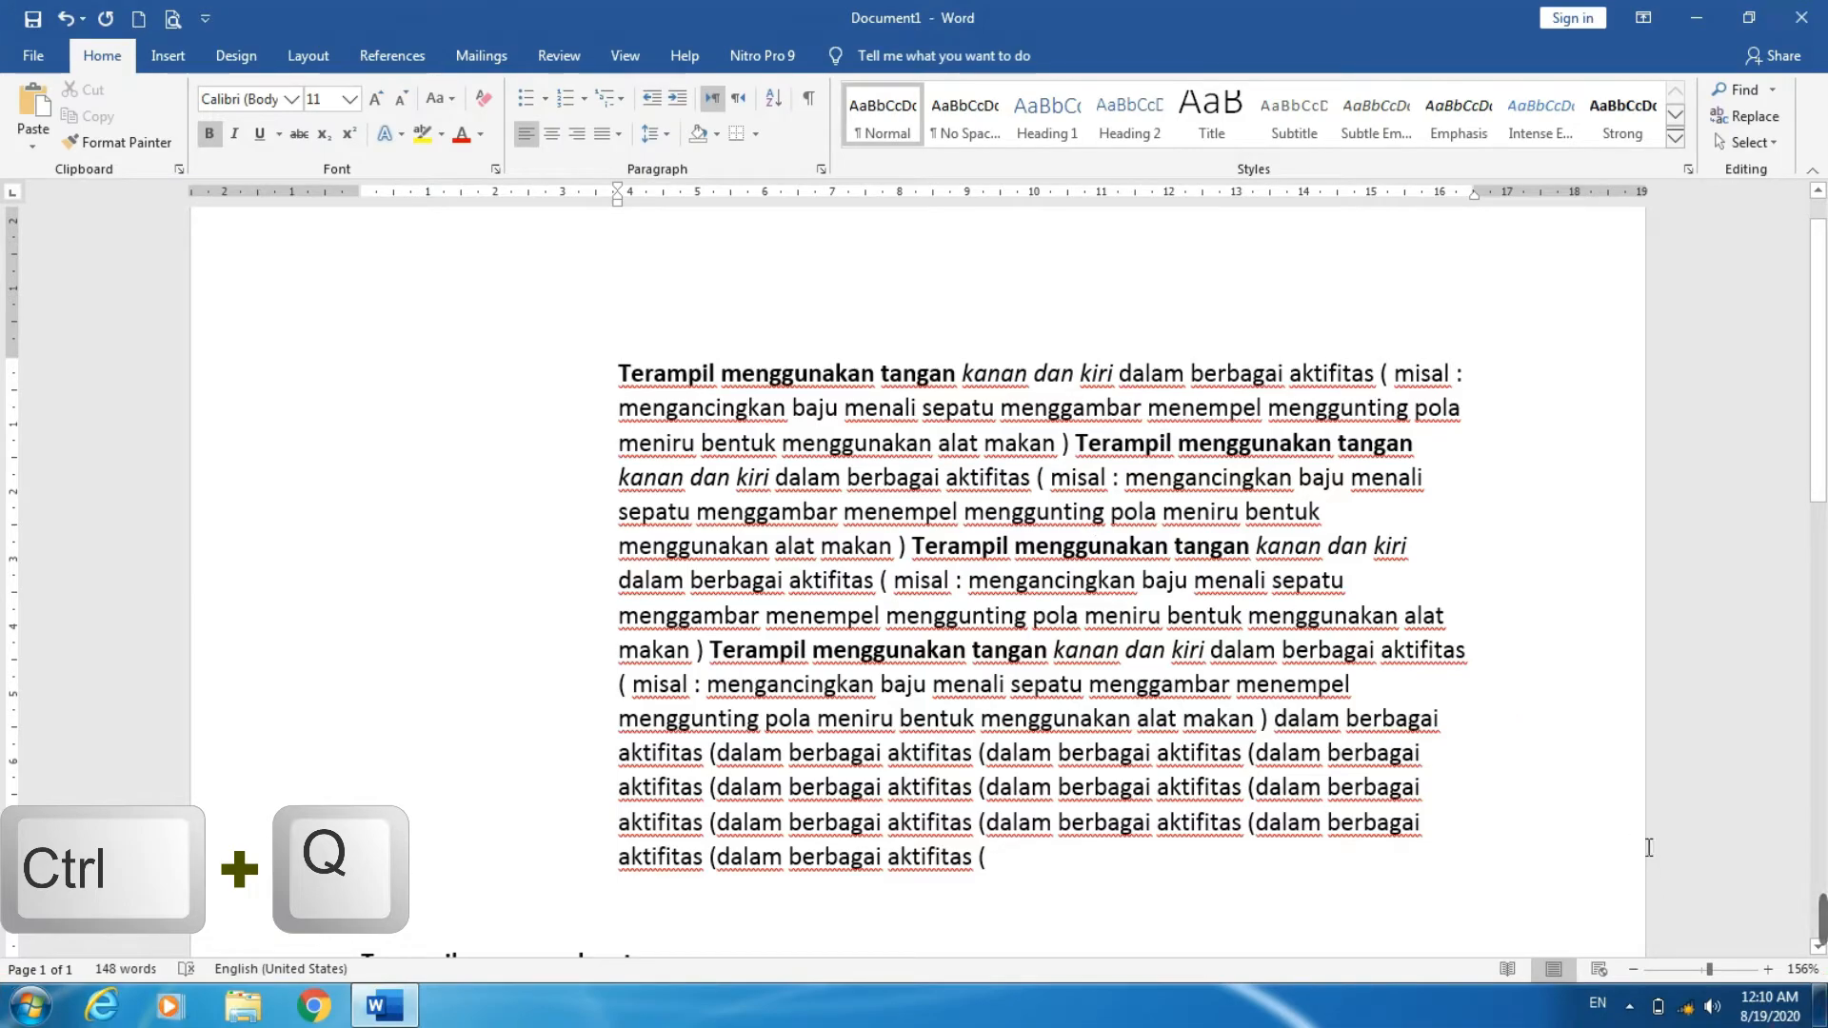
pyautogui.moveTo(1821, 920)
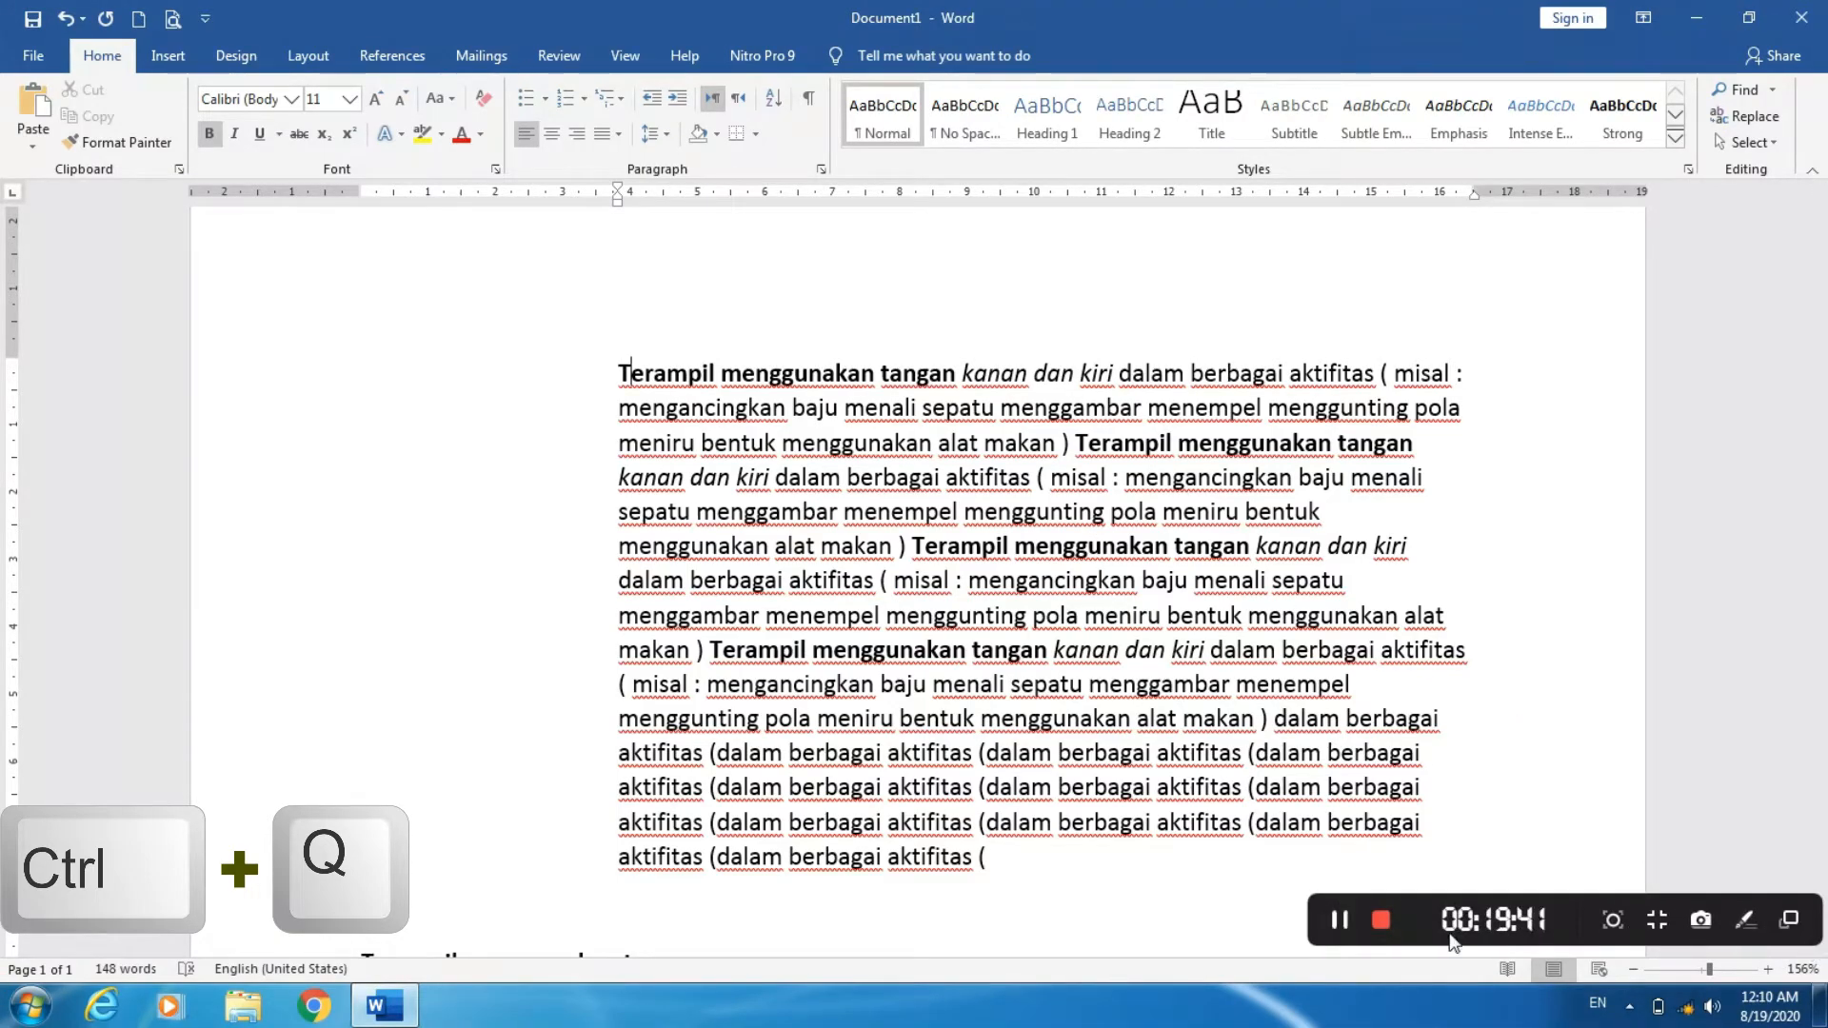
pyautogui.moveTo(607, 356); pyautogui.dragTo(771, 448)
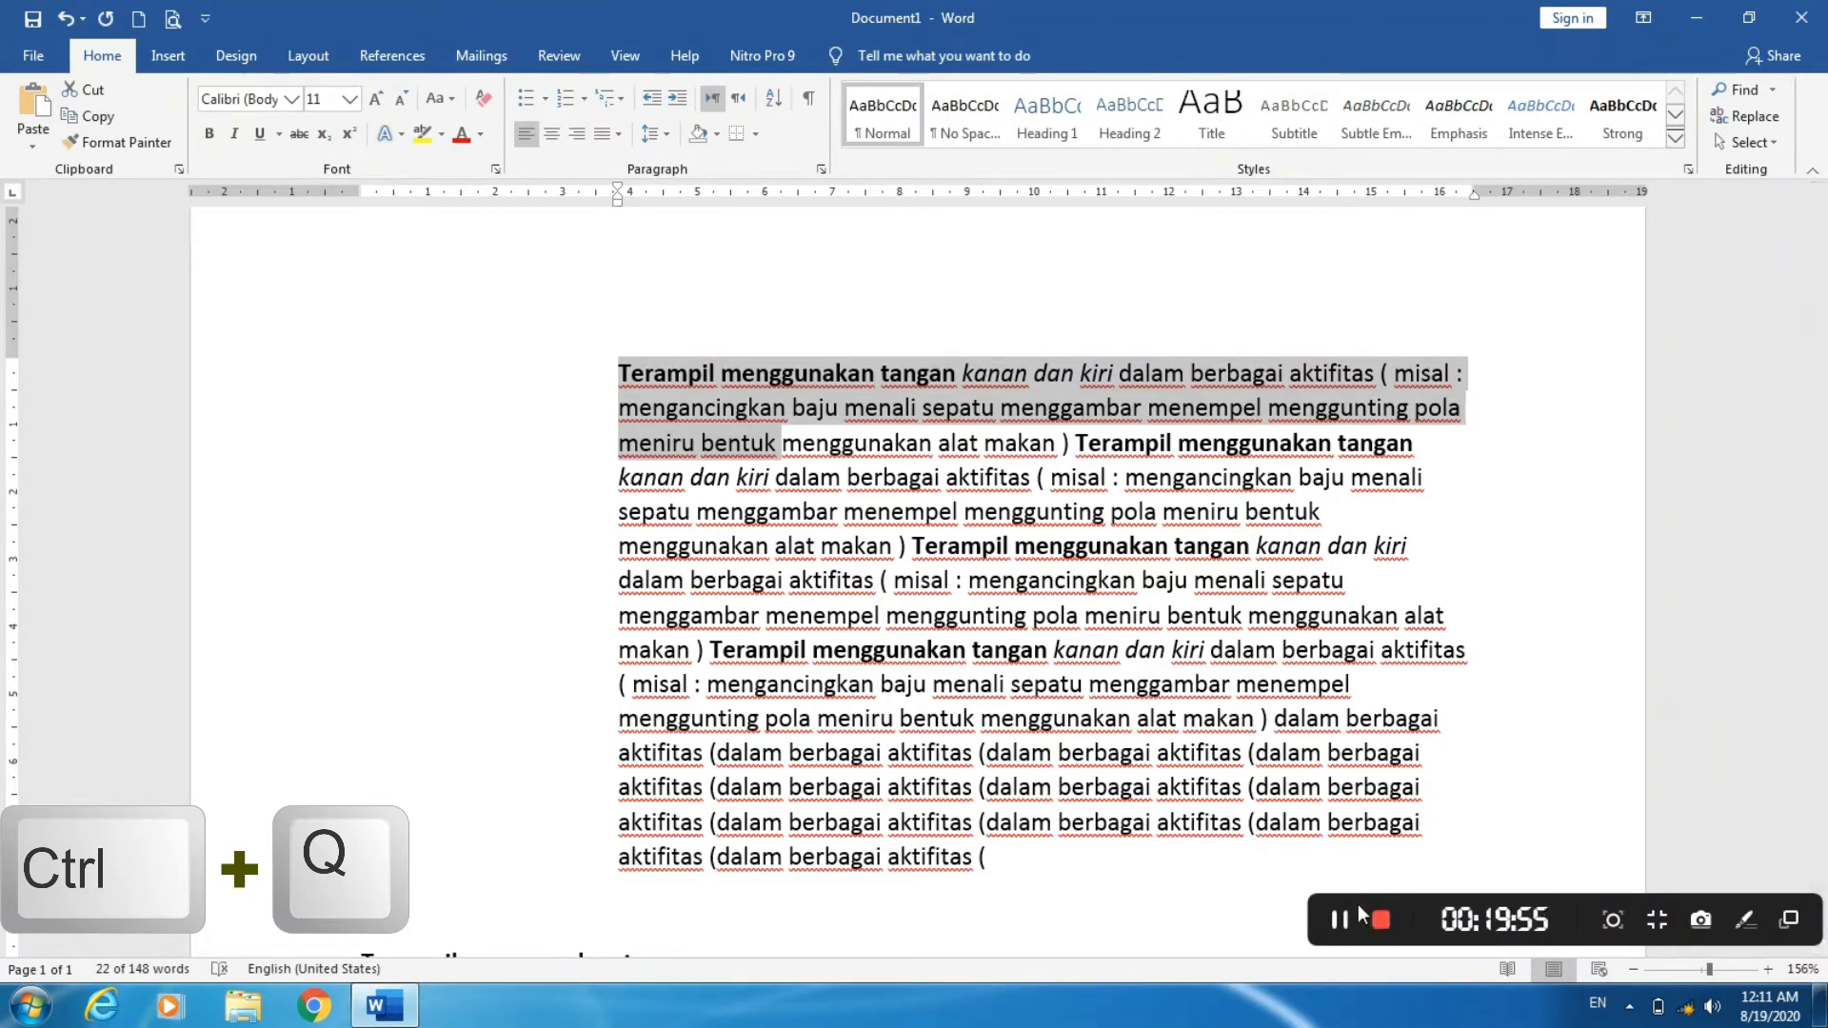
pyautogui.click(654, 447)
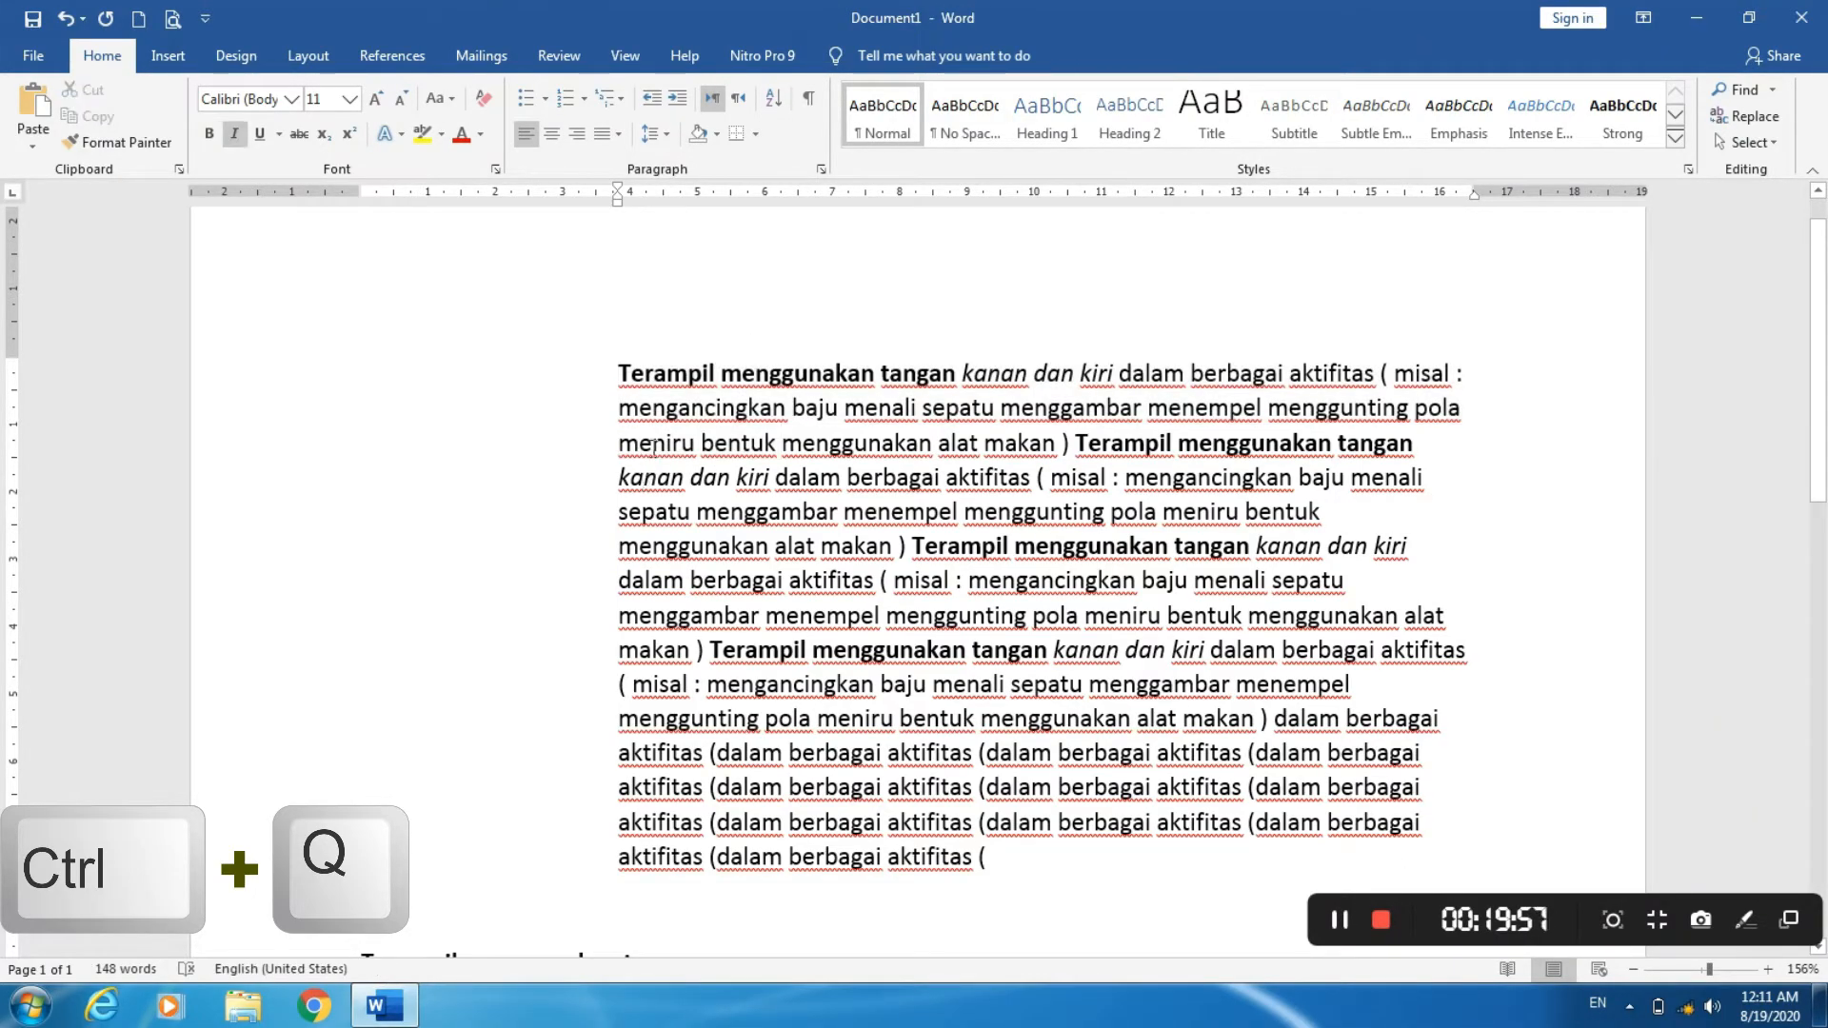
pyautogui.click(695, 393)
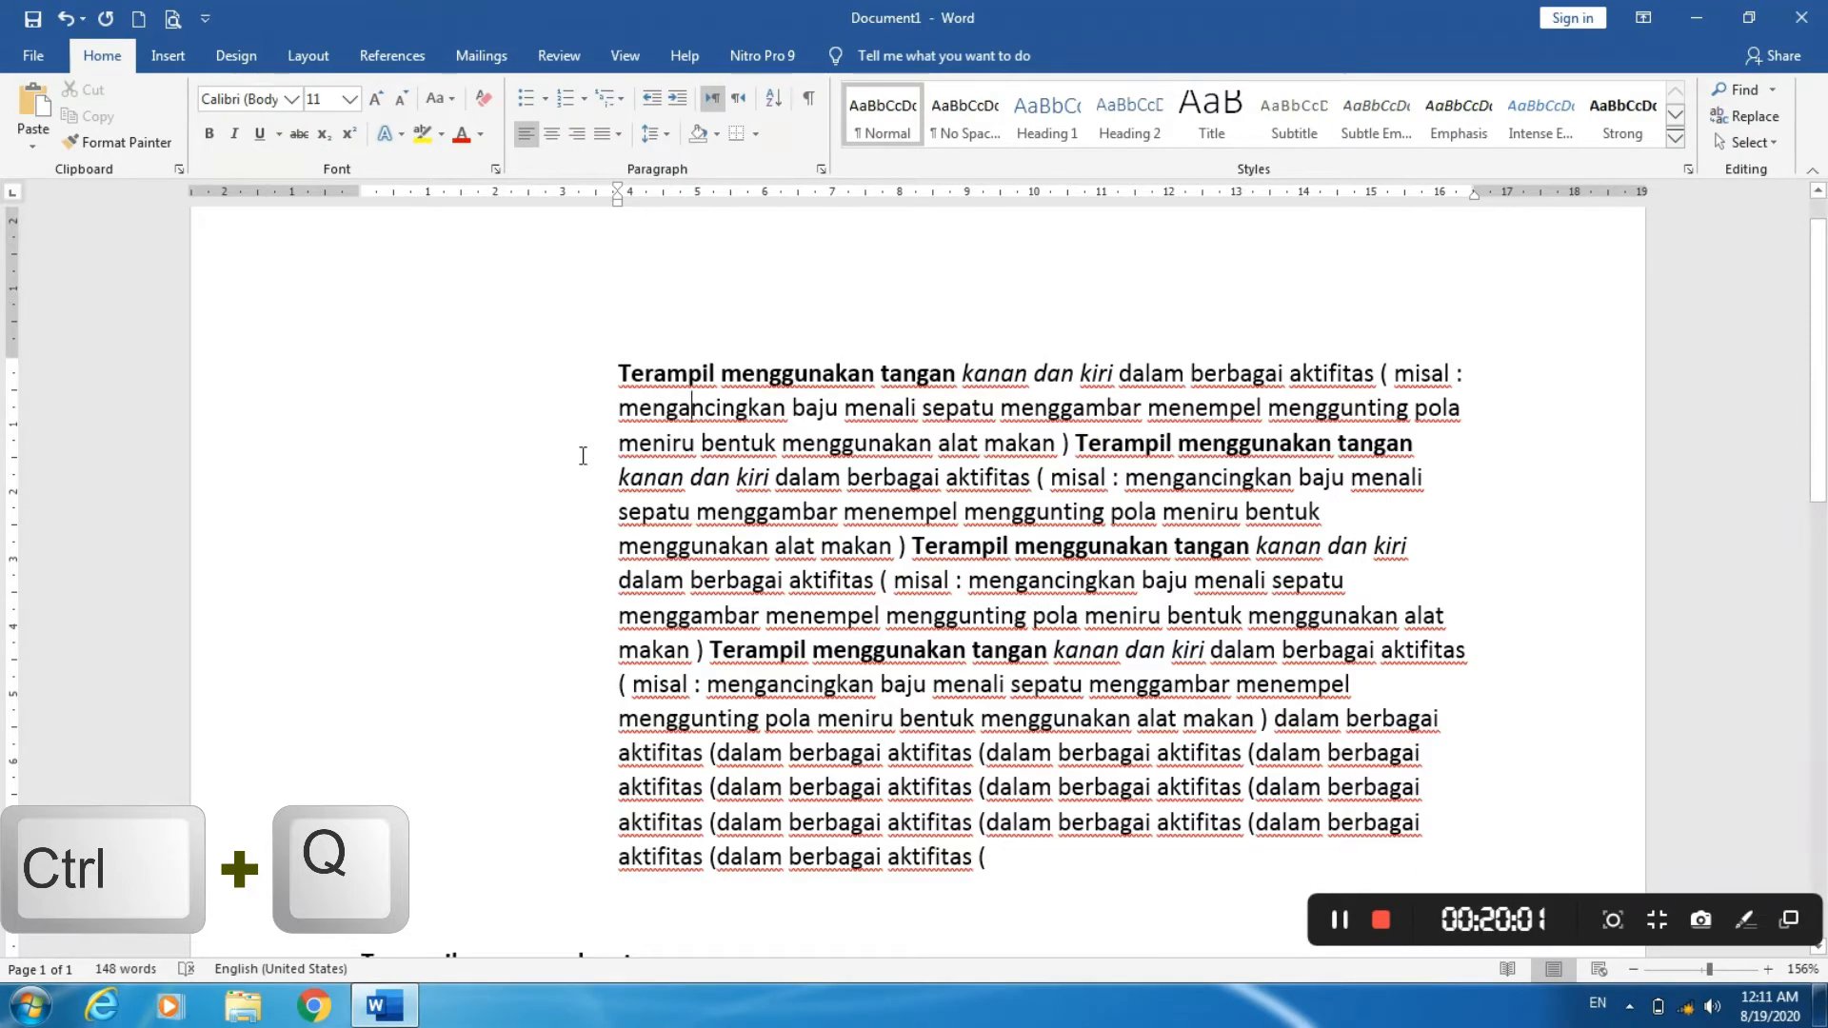
pyautogui.click(685, 502)
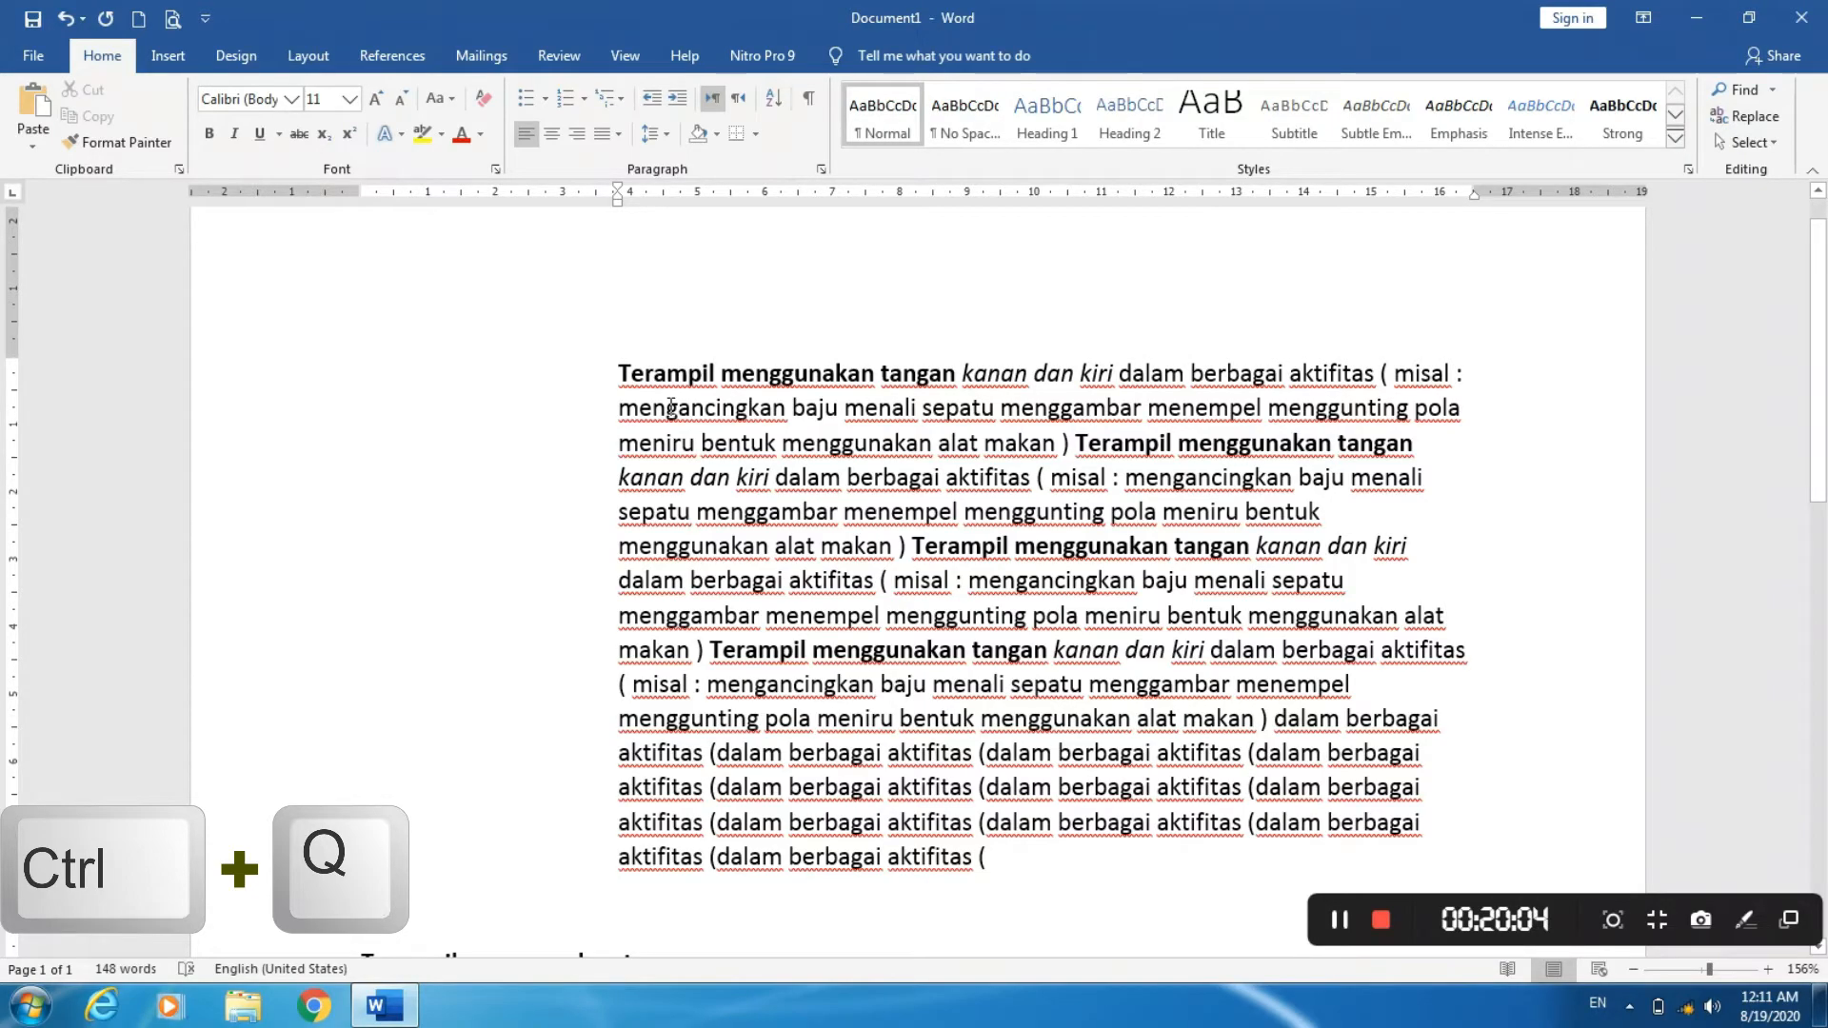
# - Undo the three left-indent increases on the sample paragraph
pyautogui.click(72, 23)
pyautogui.click(67, 23)
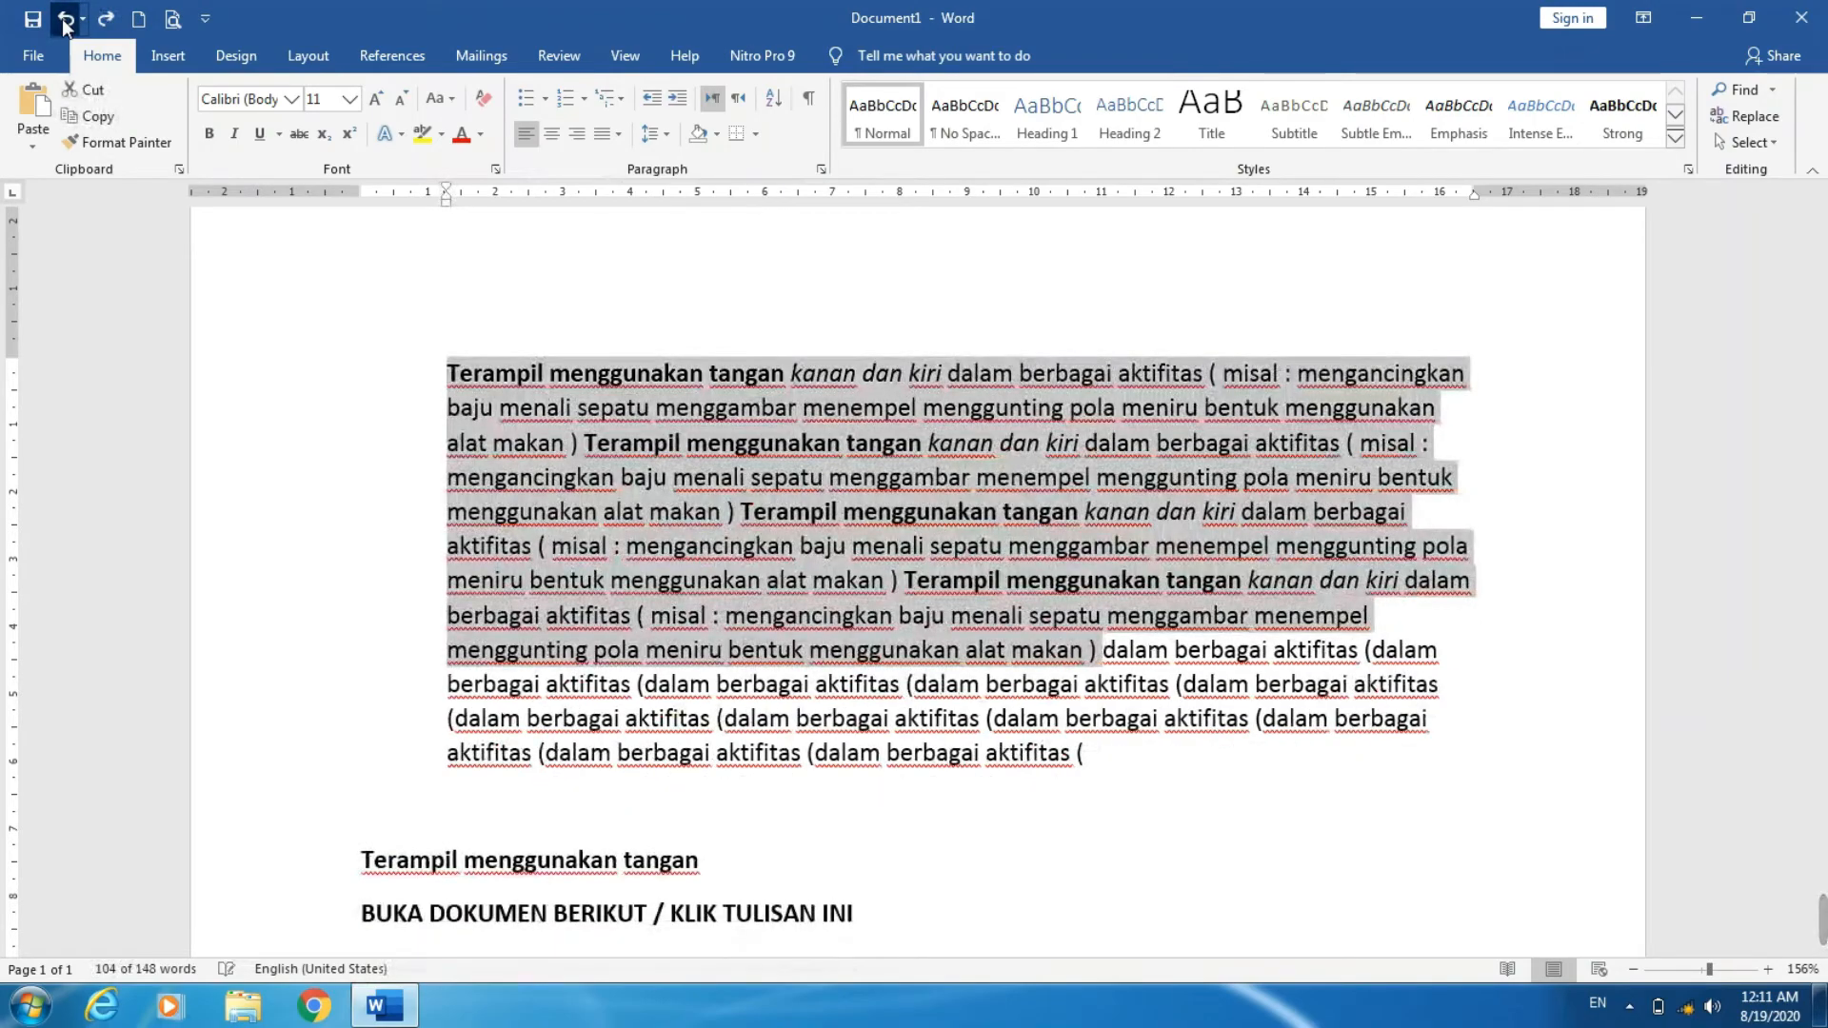
pyautogui.click(67, 23)
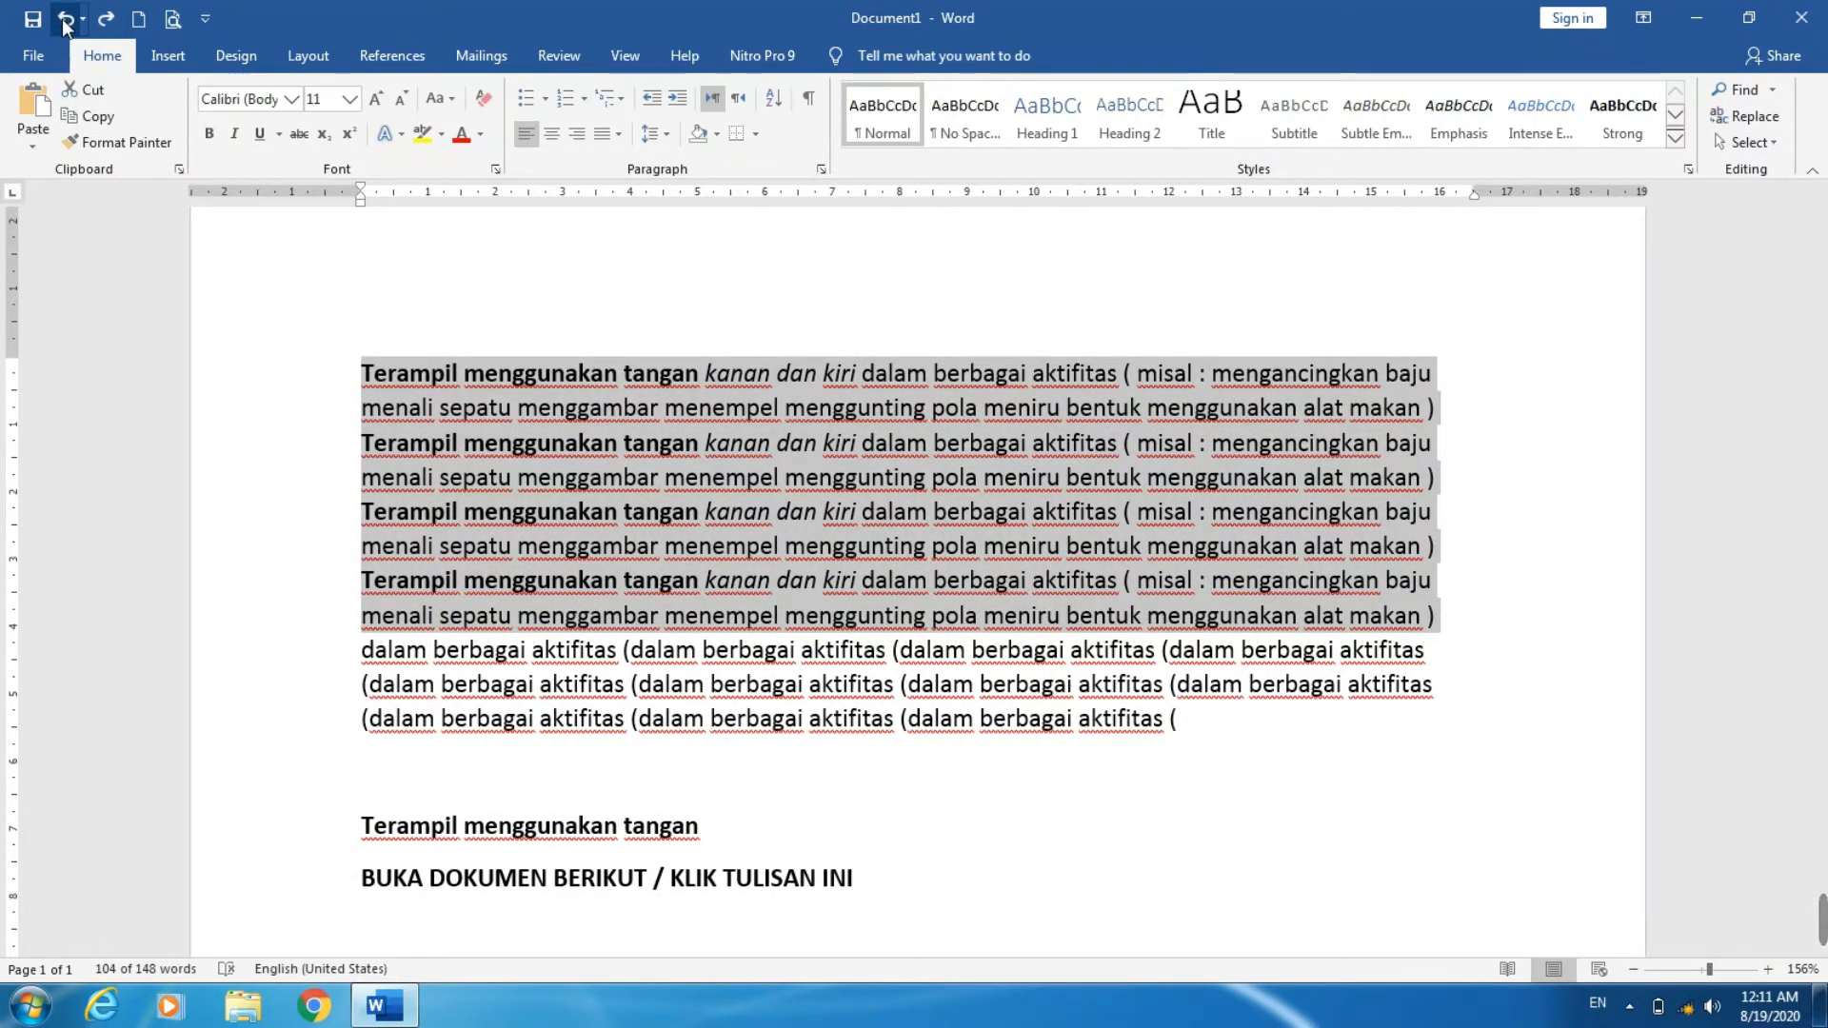
# - Select the entire long sample paragraph and align it to the right
pyautogui.hotkey('ctrl', 'r')
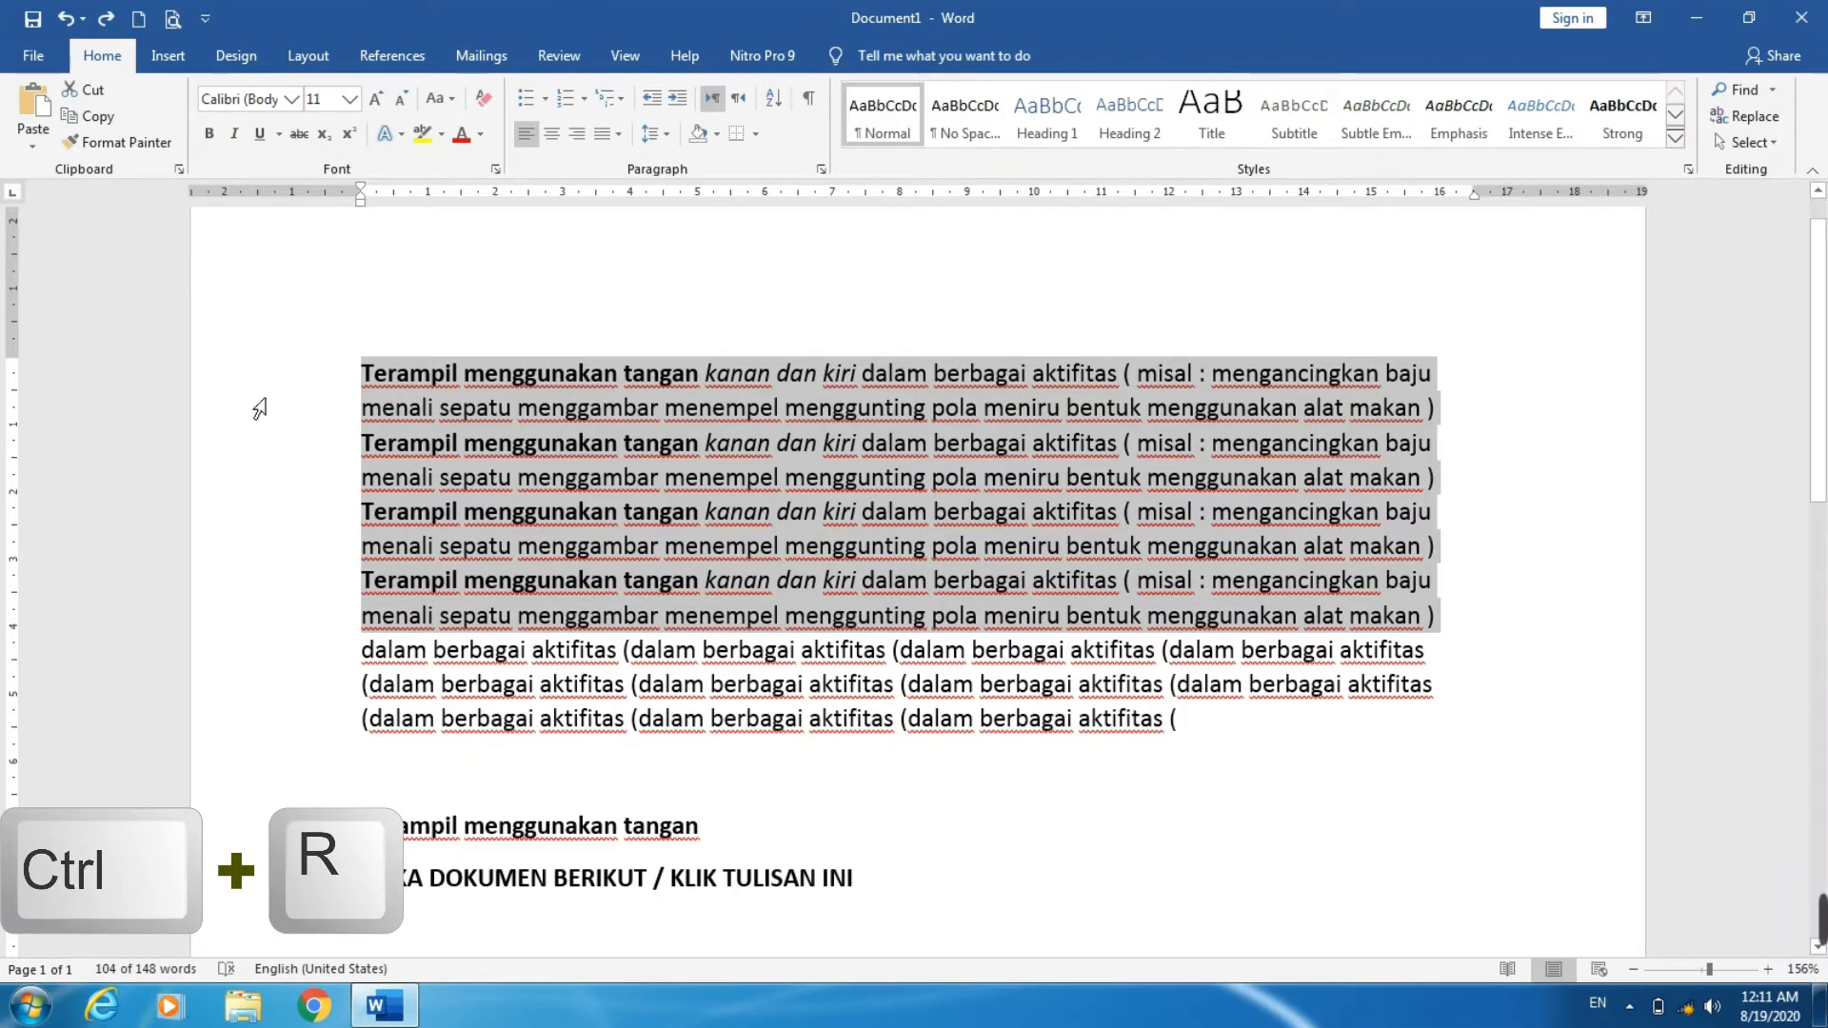
pyautogui.click(375, 386)
pyautogui.moveTo(363, 374); pyautogui.dragTo(1225, 702)
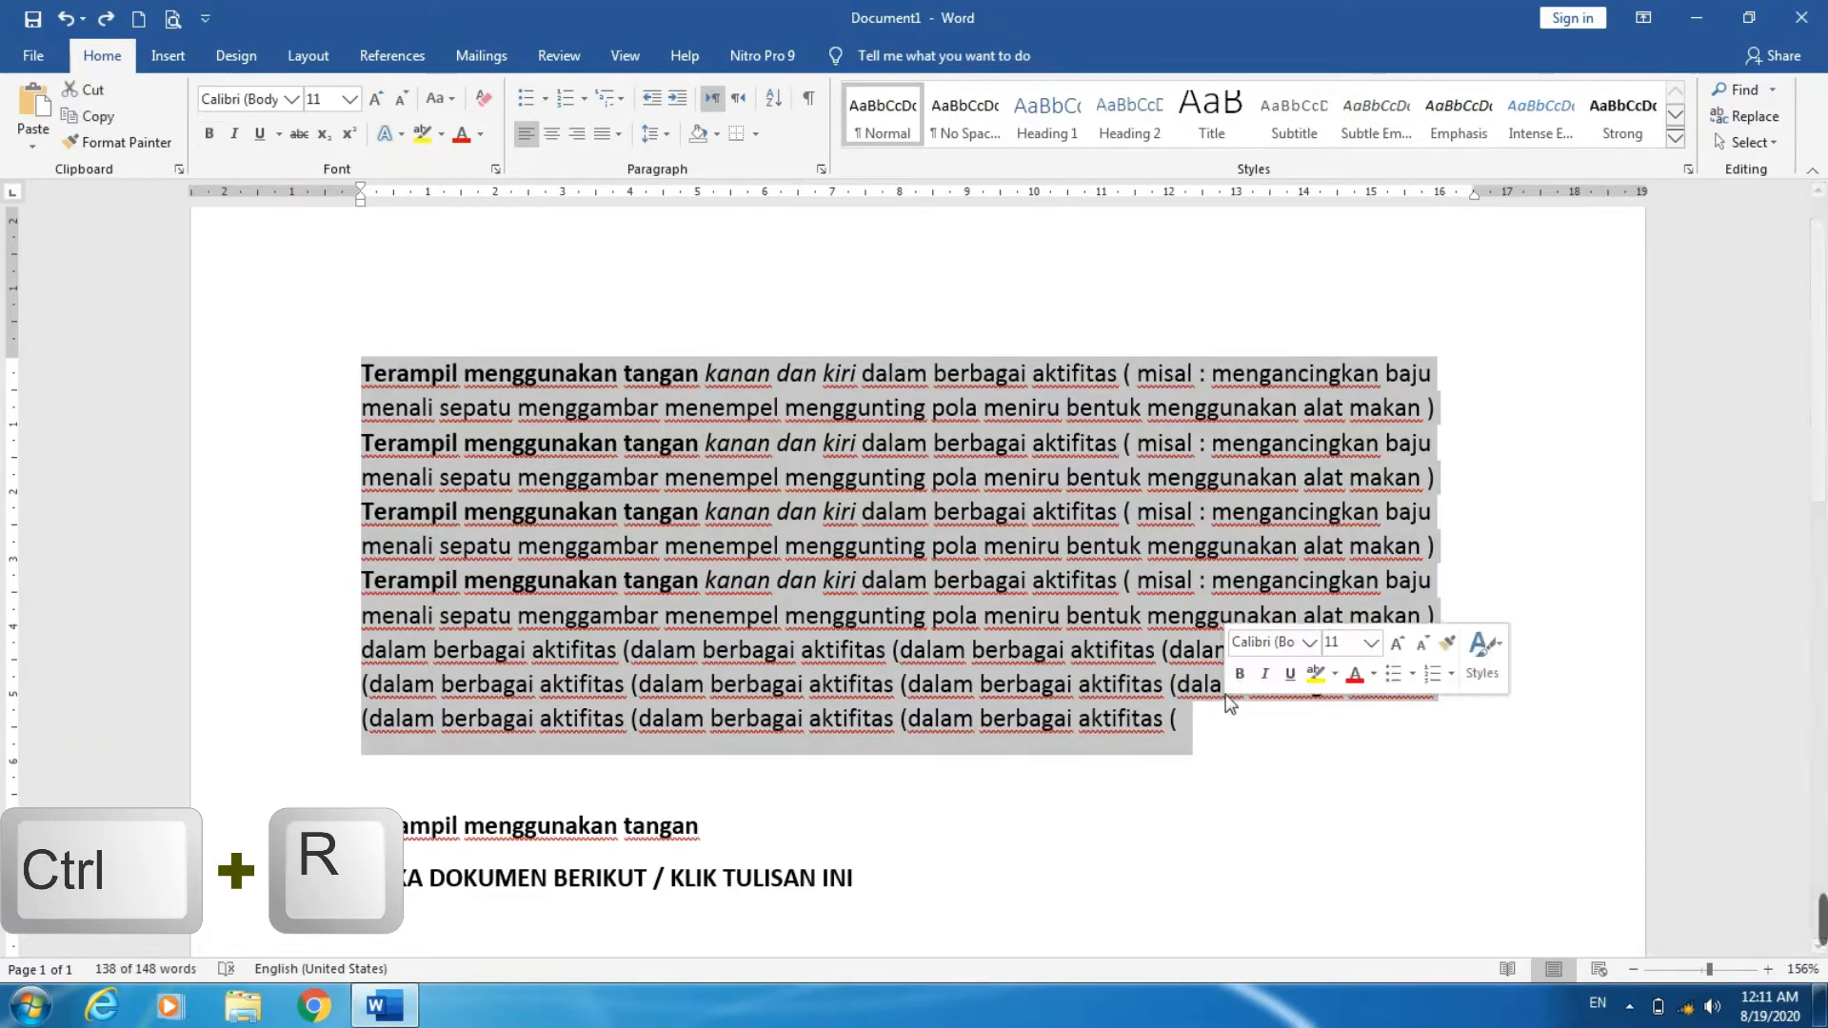
pyautogui.hotkey('ctrl', 'r')
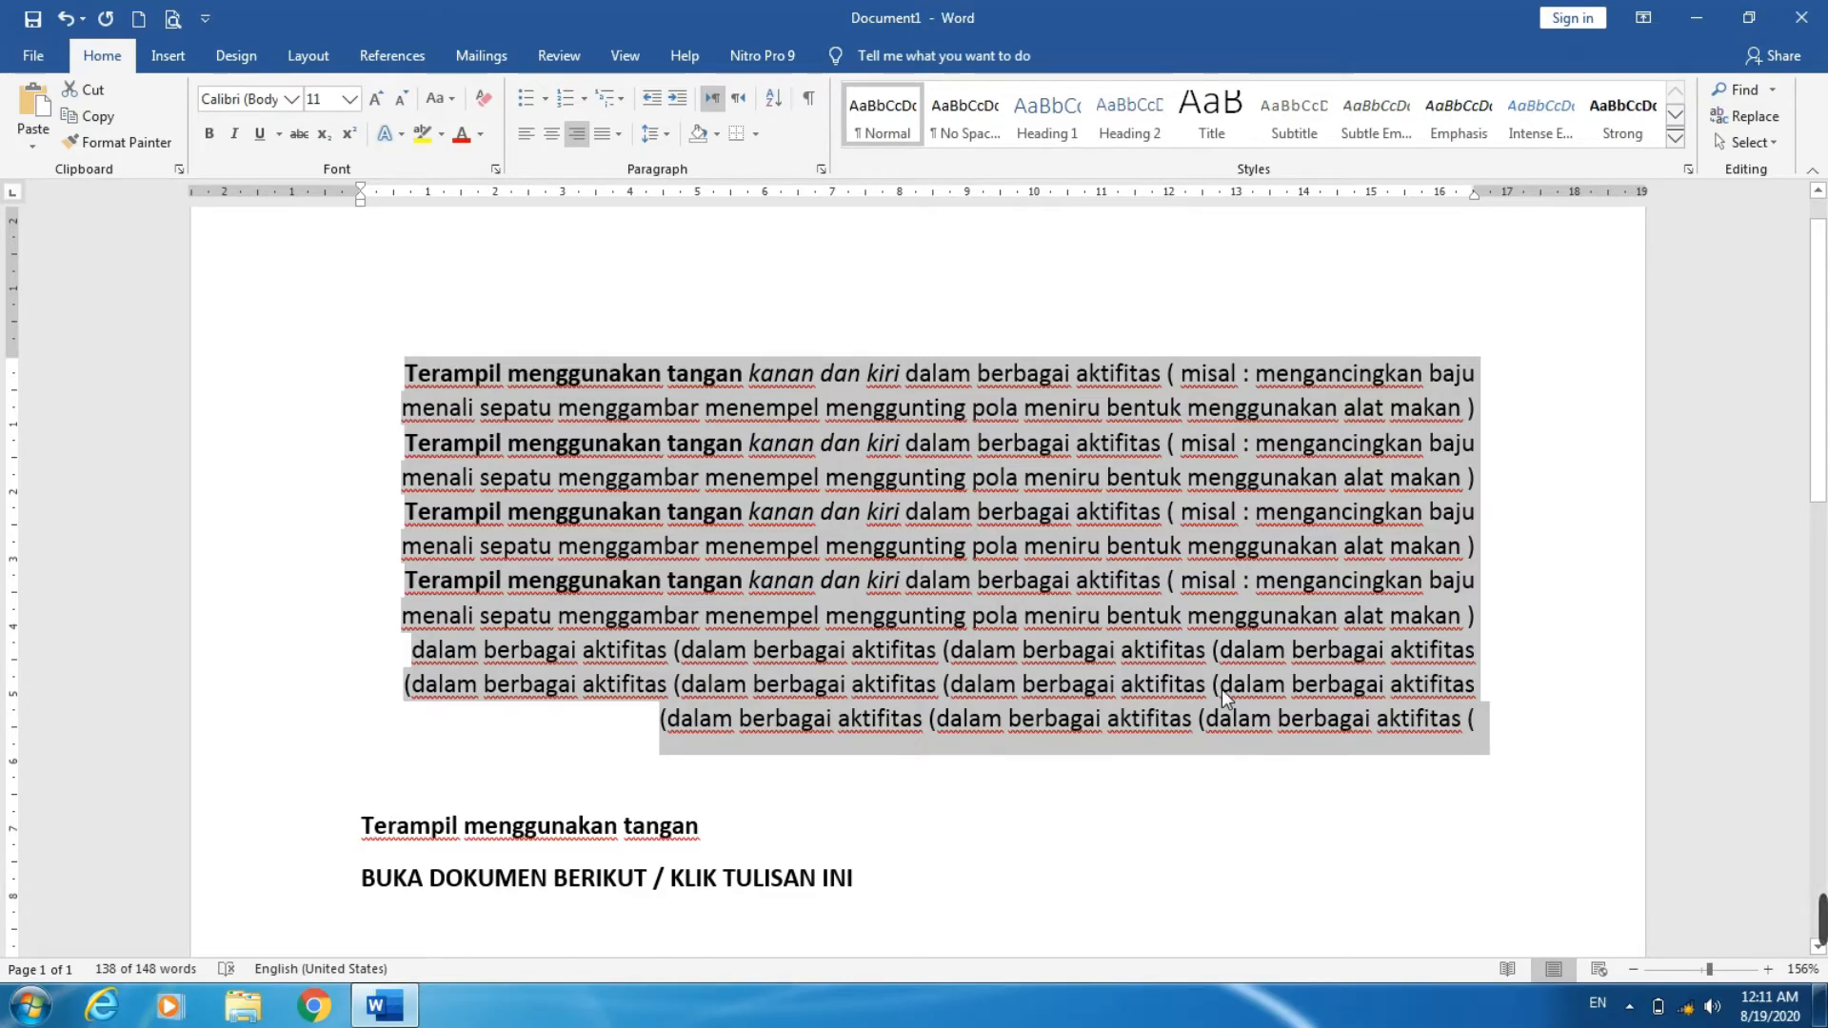
# - Add hanging indents to the selected paragraph repeatedly until the hanging indent reaches about 11.5 cm on the ruler
pyautogui.hotkey('ctrl', 't')
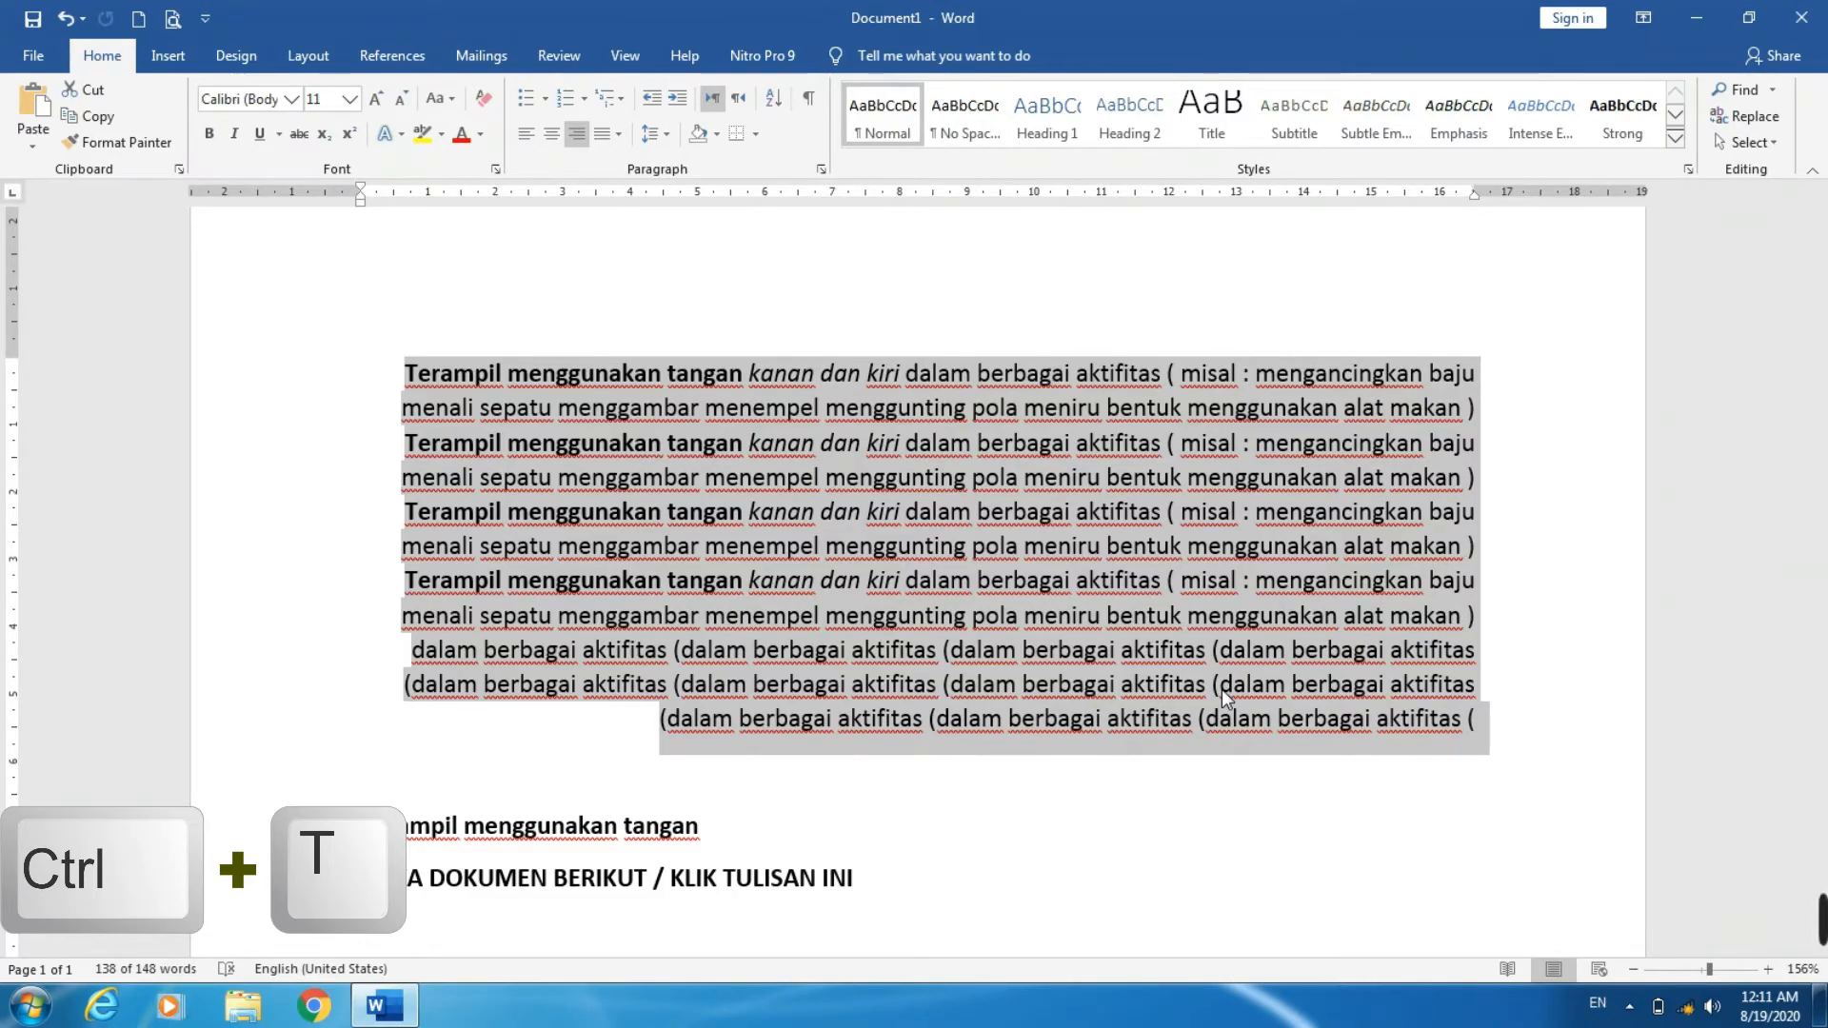
pyautogui.hotkey('ctrl', 't')
pyautogui.hotkey('ctrl', 't')
pyautogui.hotkey('ctrl', 't')
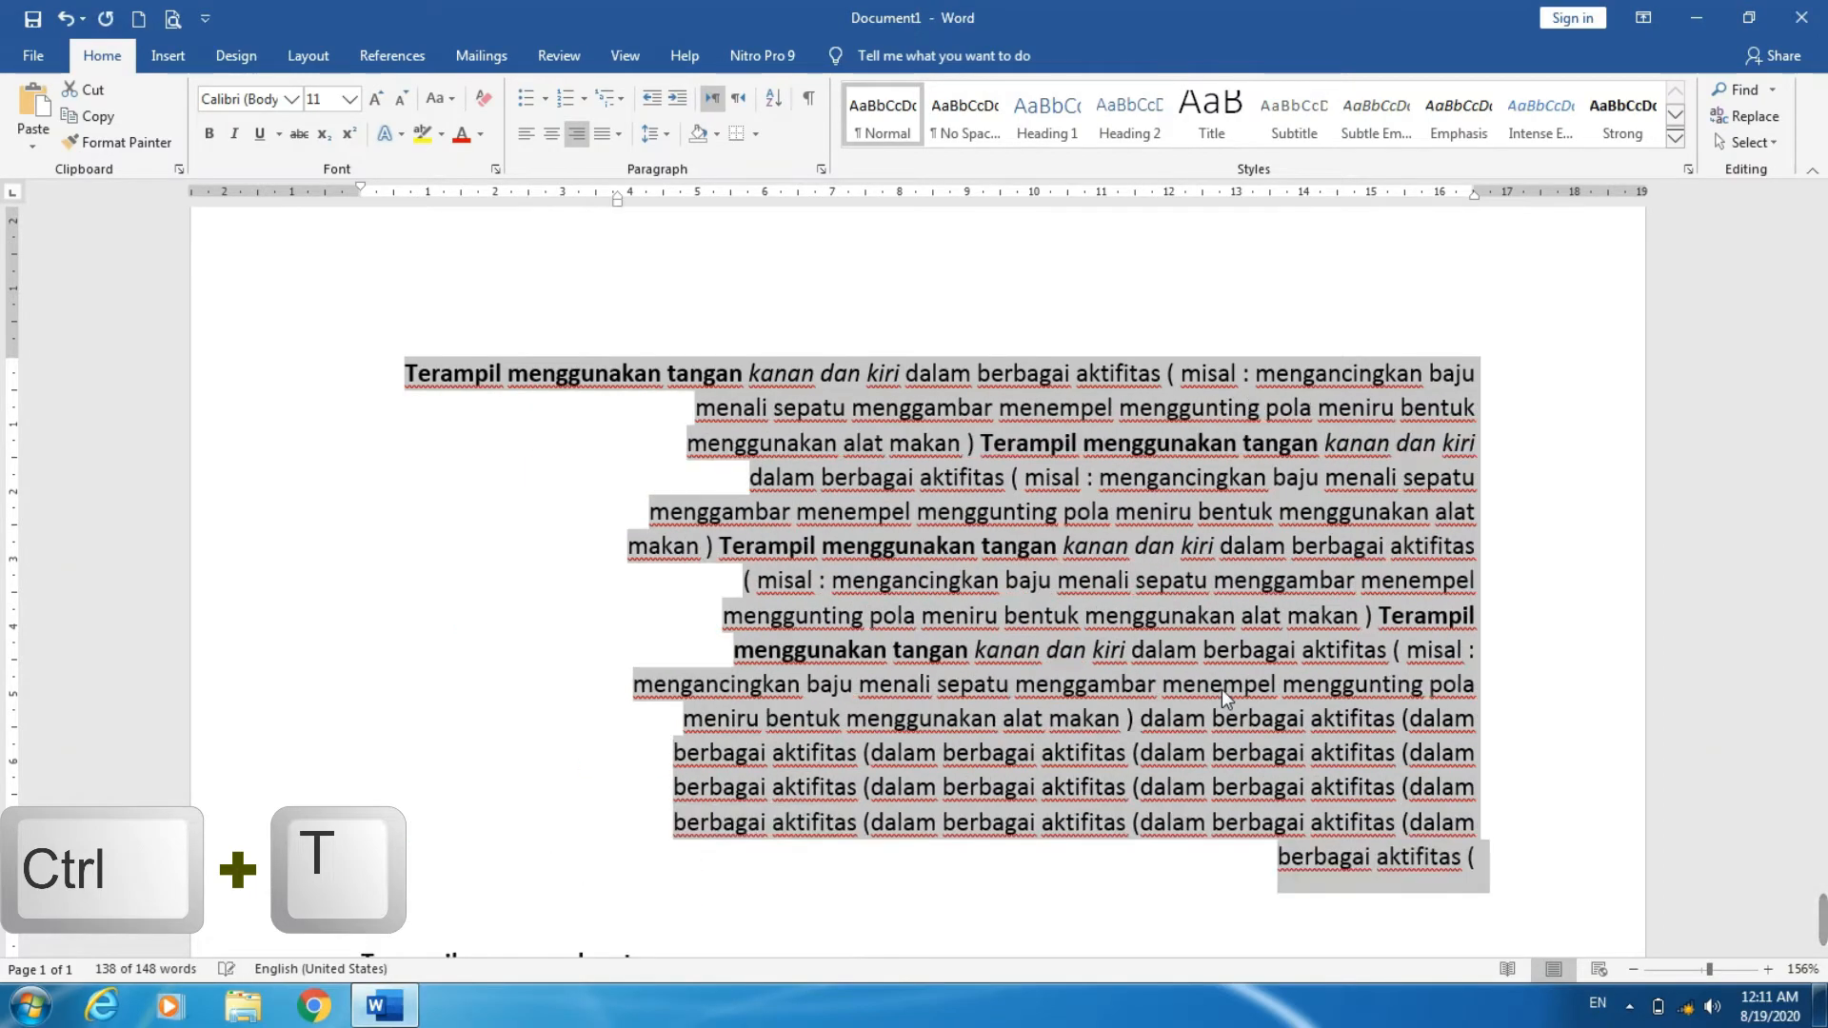
pyautogui.hotkey('ctrl', 't')
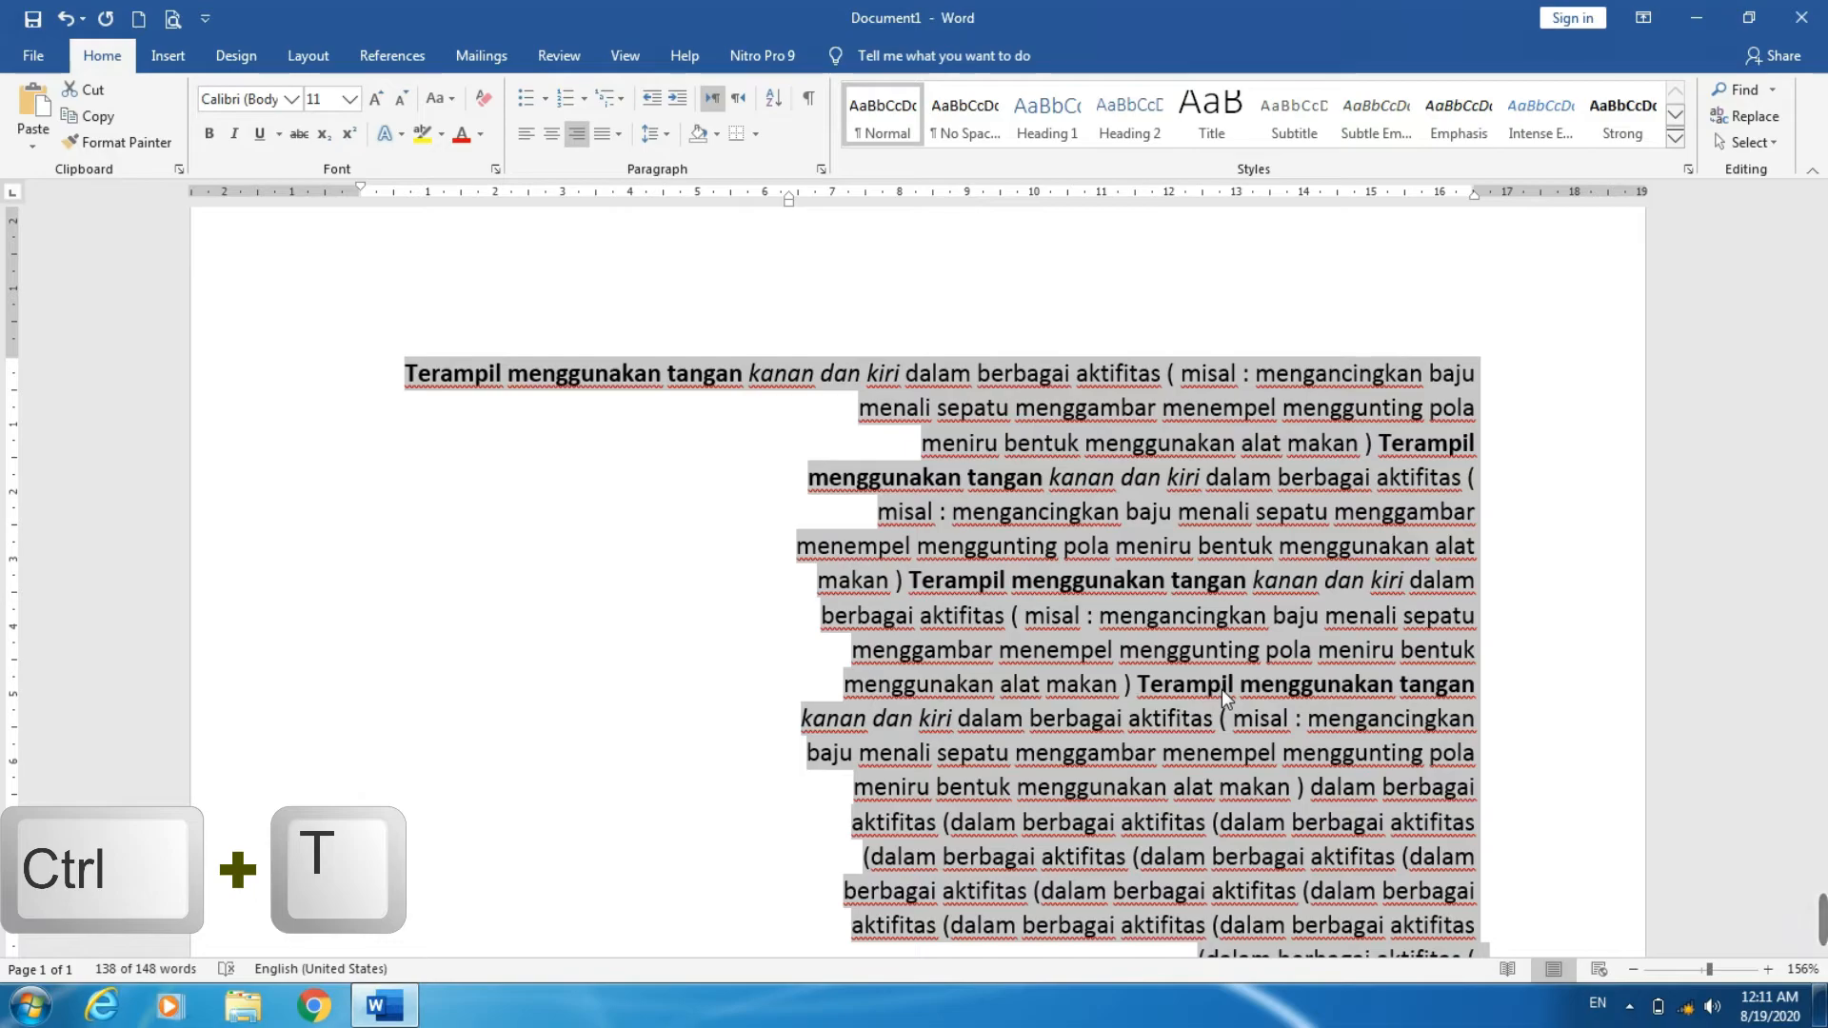
pyautogui.hotkey('ctrl', 't')
pyautogui.hotkey('ctrl', 't')
pyautogui.hotkey('ctrl', 't')
pyautogui.hotkey('ctrl', 't')
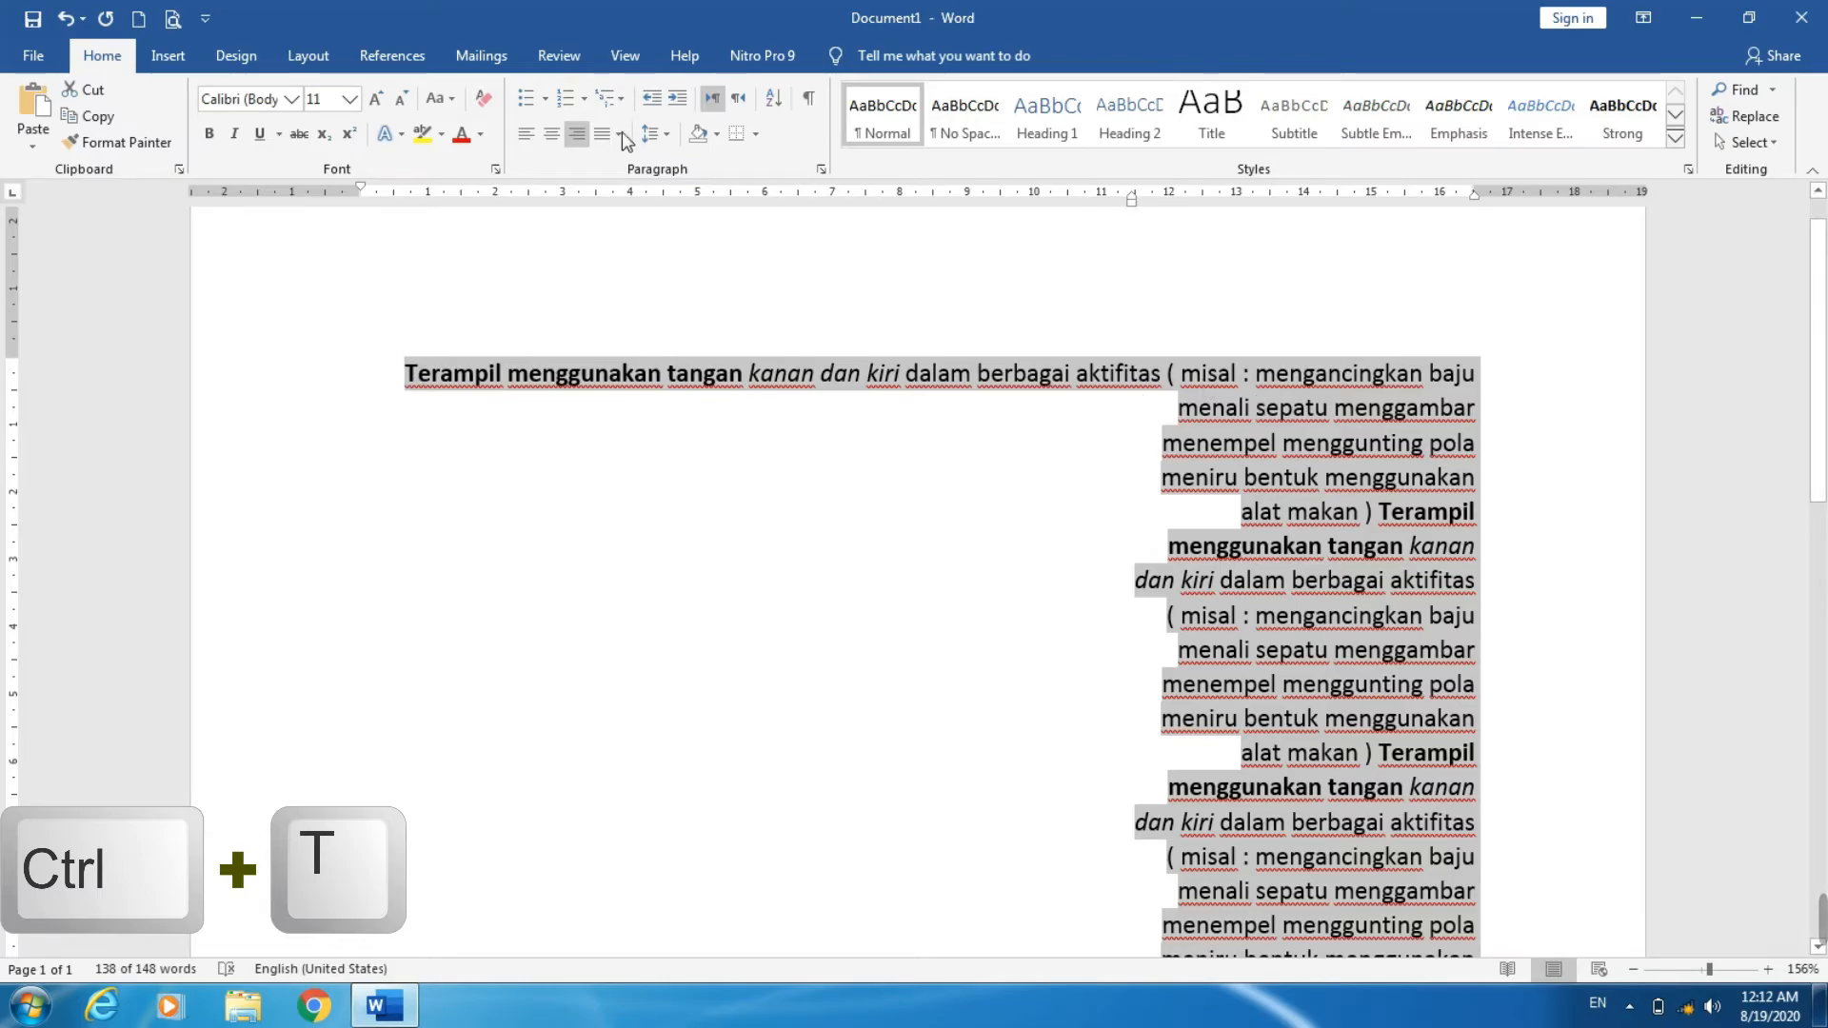
# - Undo all the hanging indents applied to the right-aligned paragraph
pyautogui.click(65, 23)
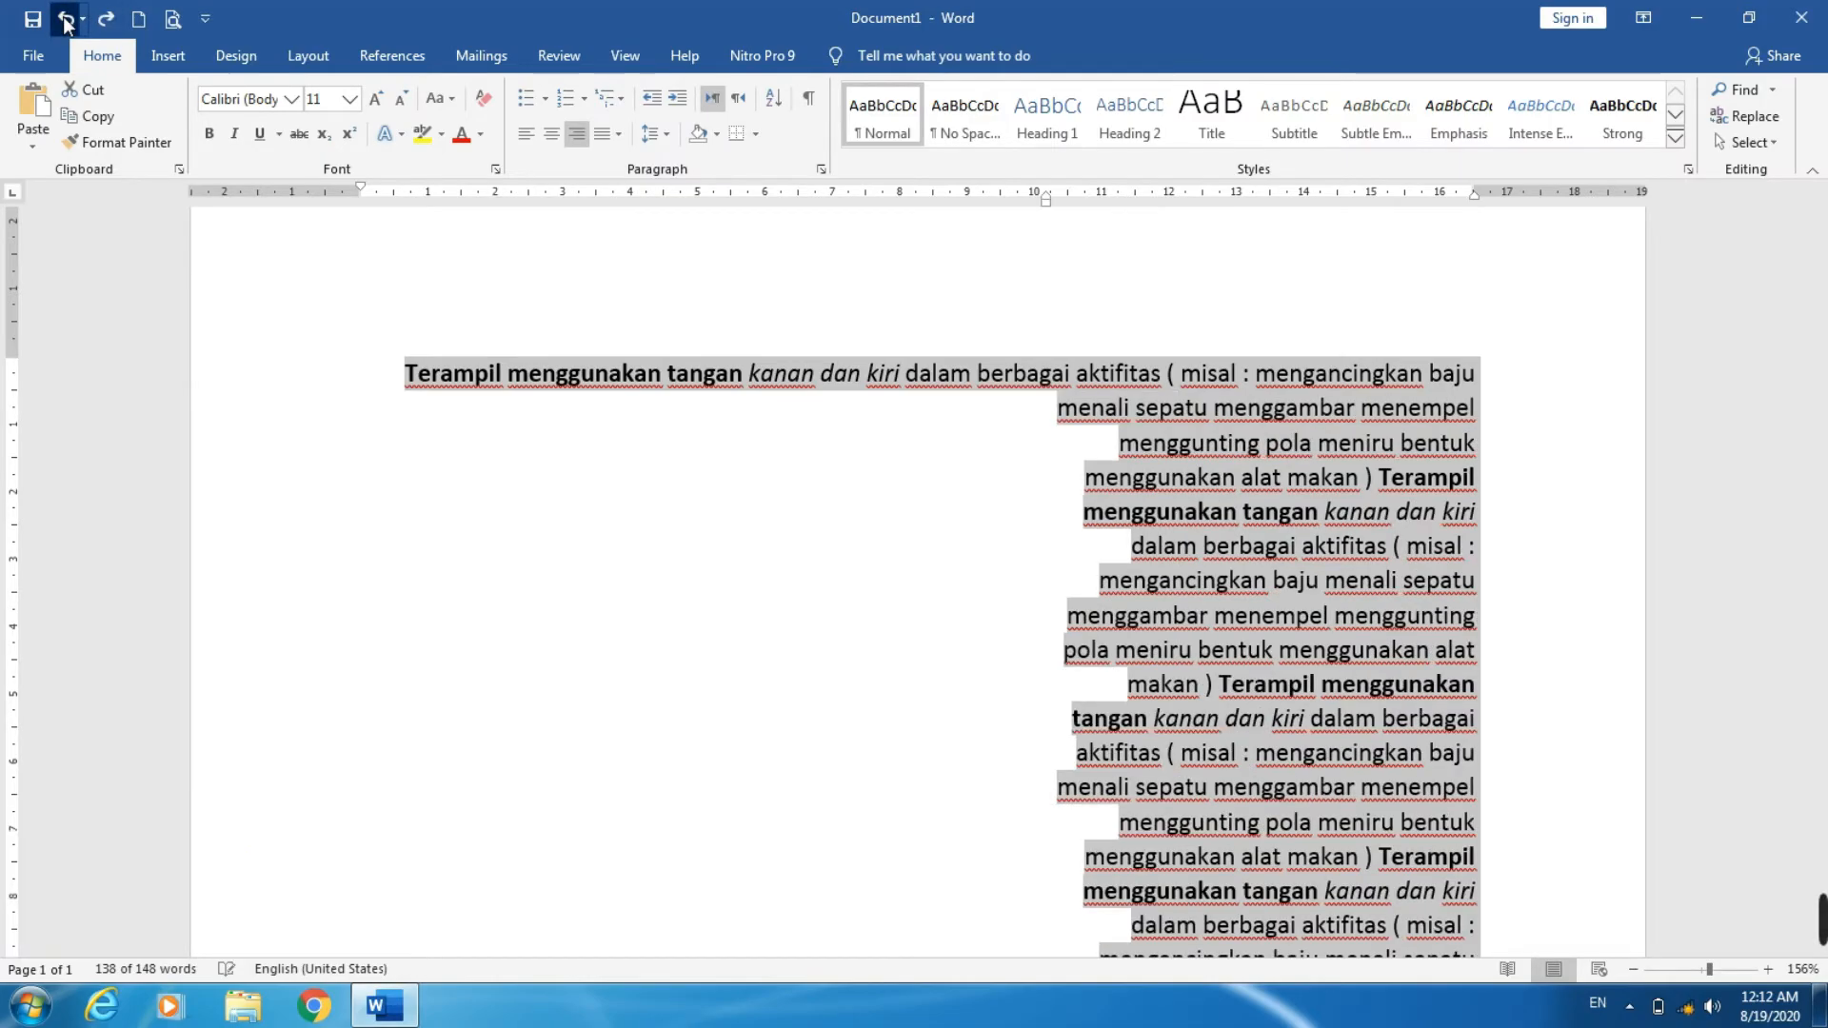
pyautogui.click(65, 22)
pyautogui.click(65, 23)
pyautogui.click(65, 23)
pyautogui.click(65, 23)
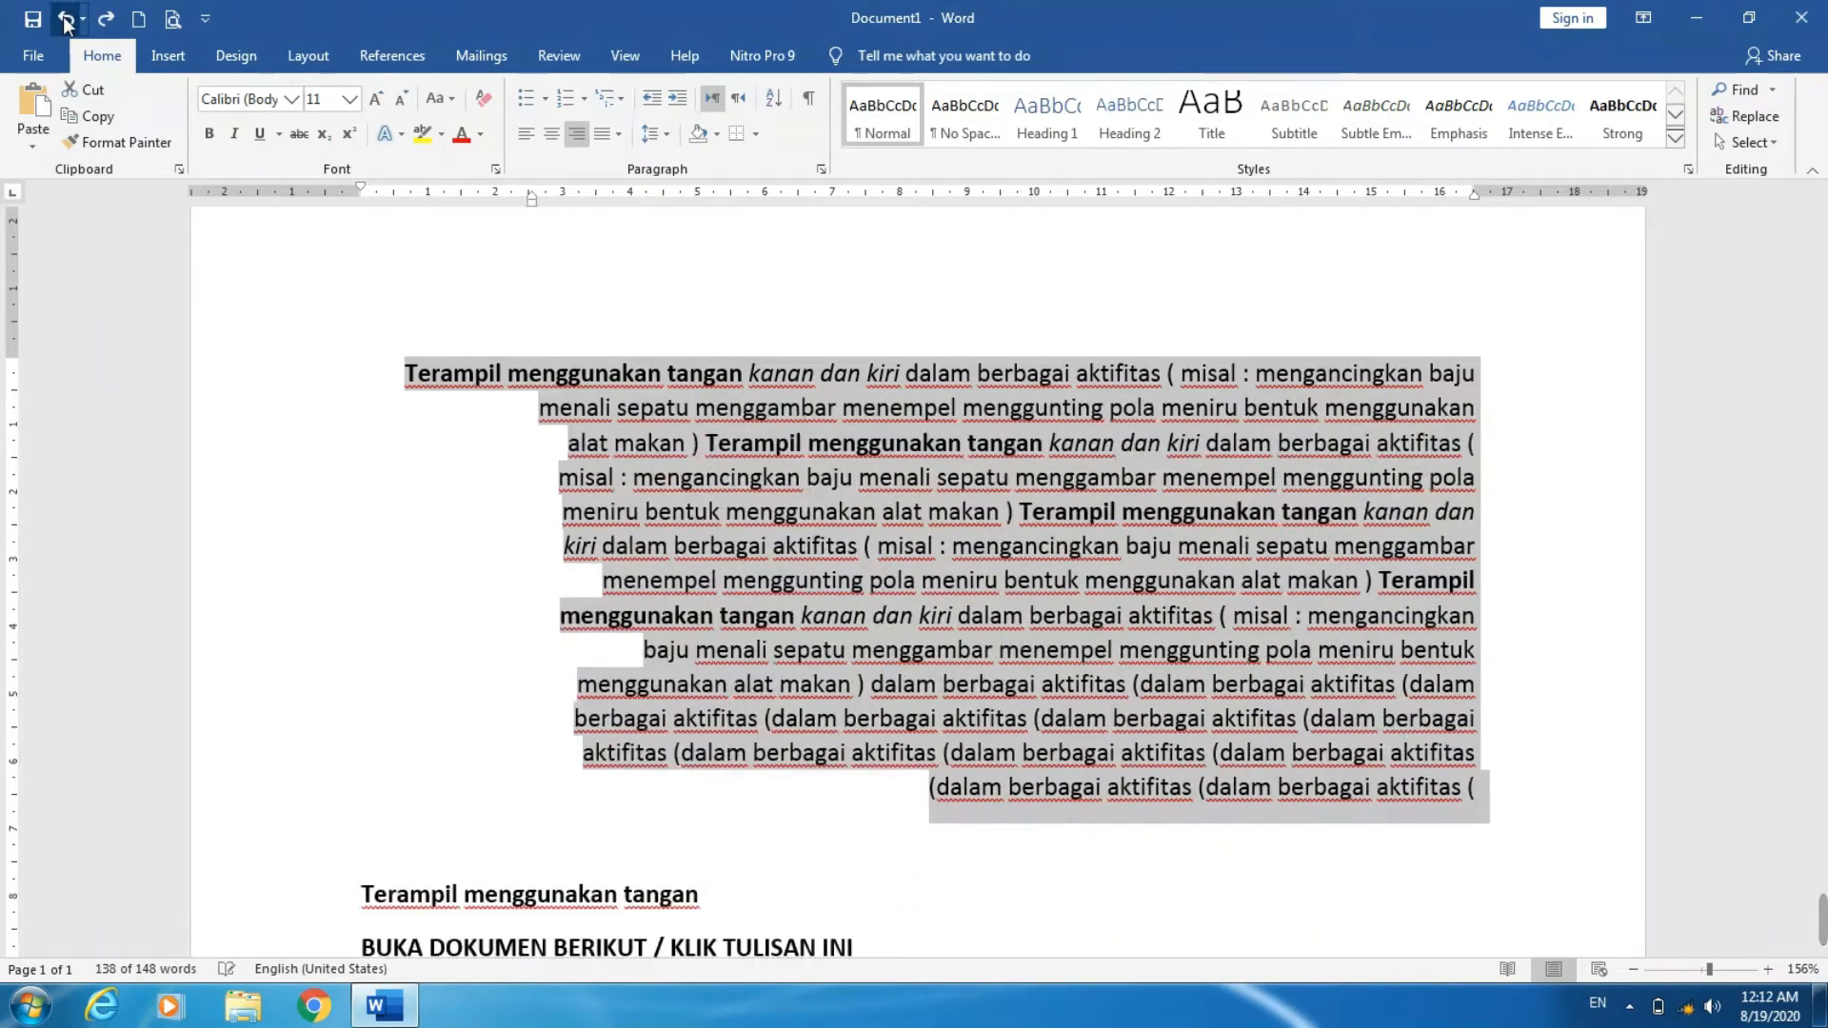
pyautogui.click(65, 23)
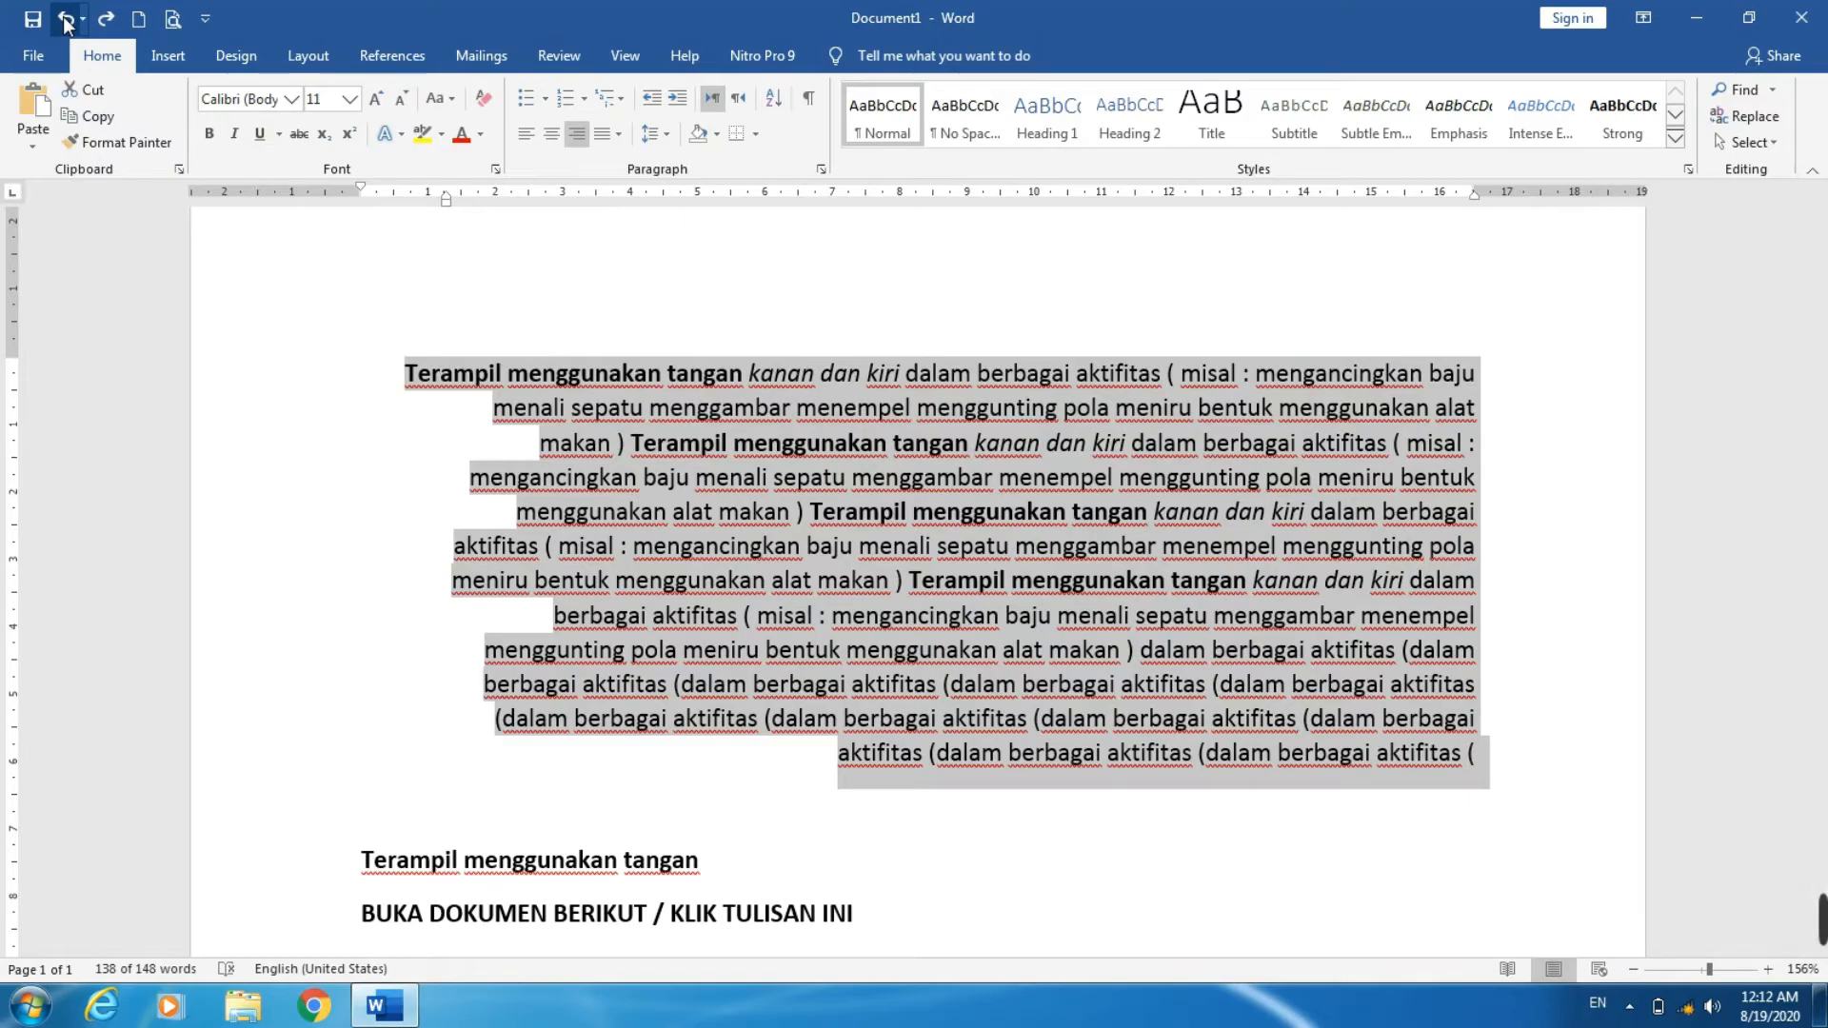
pyautogui.click(64, 22)
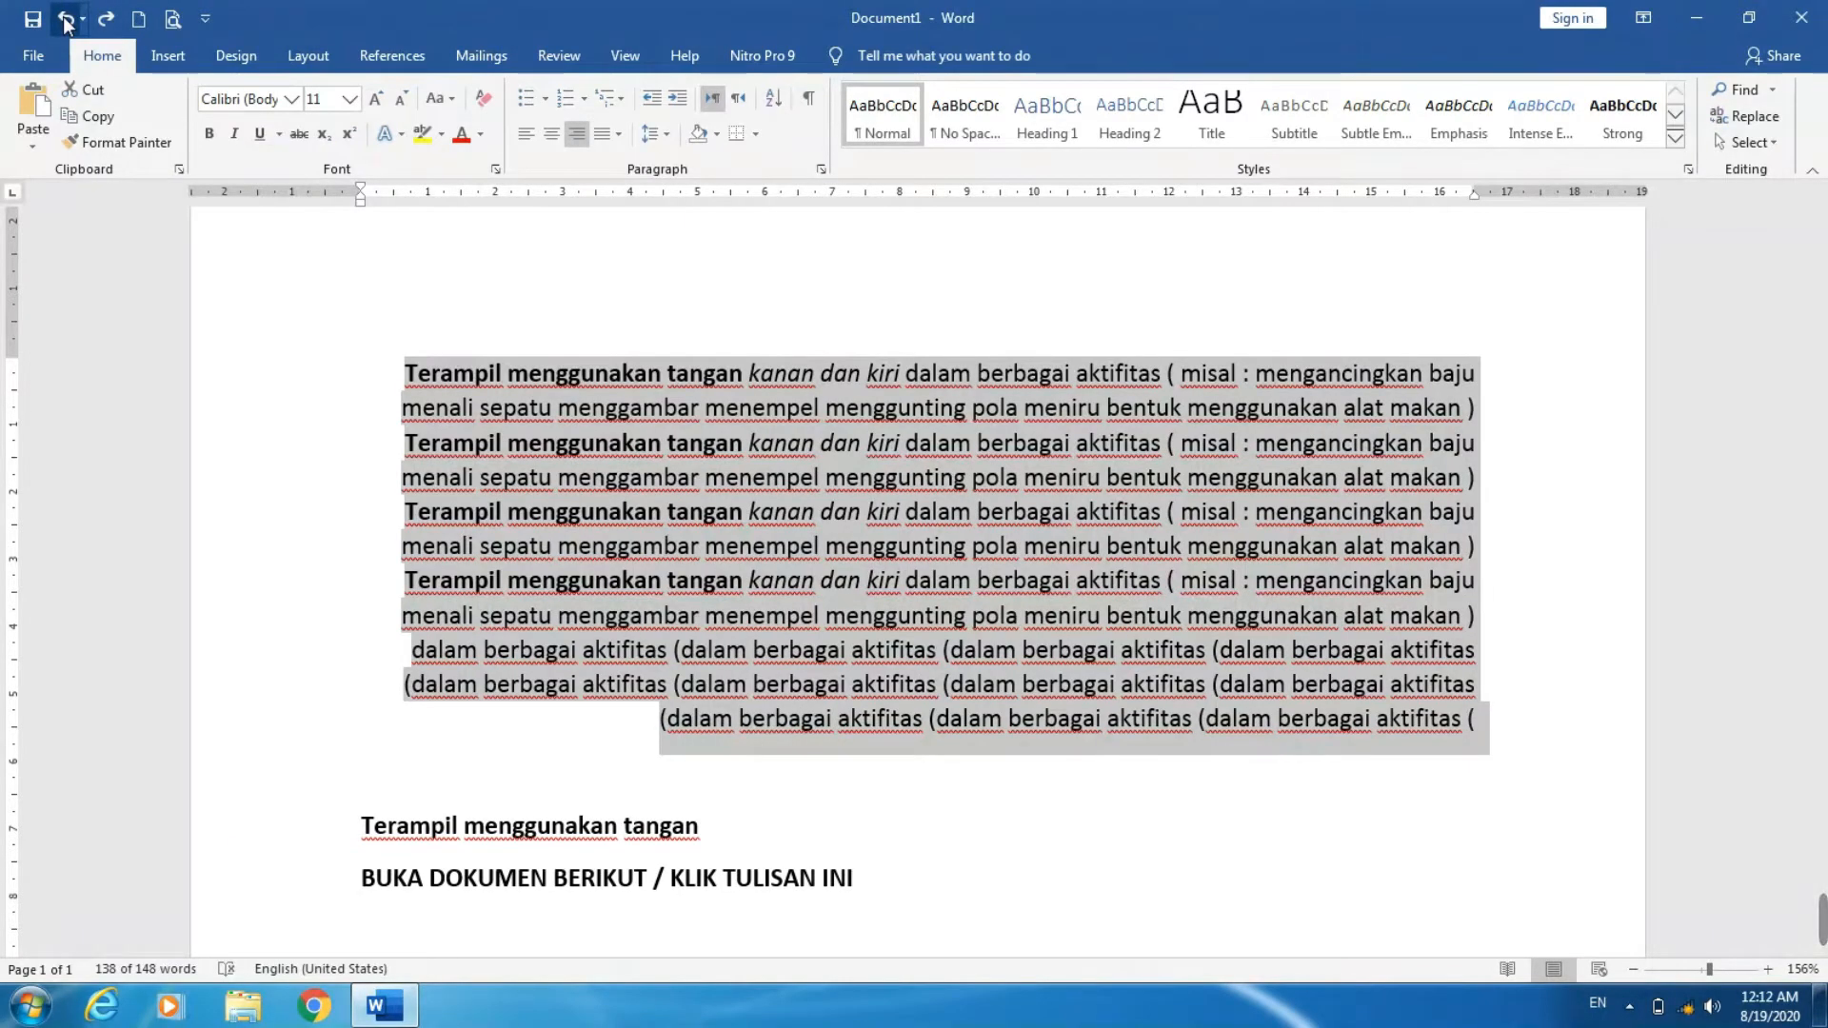
# - Underline the separate "Terampil menggunakan tangan" line and the "BUKA DOKUMEN BERIKUT / KLIK TULISAN INI" line below it
pyautogui.hotkey('ctrl', 'u')
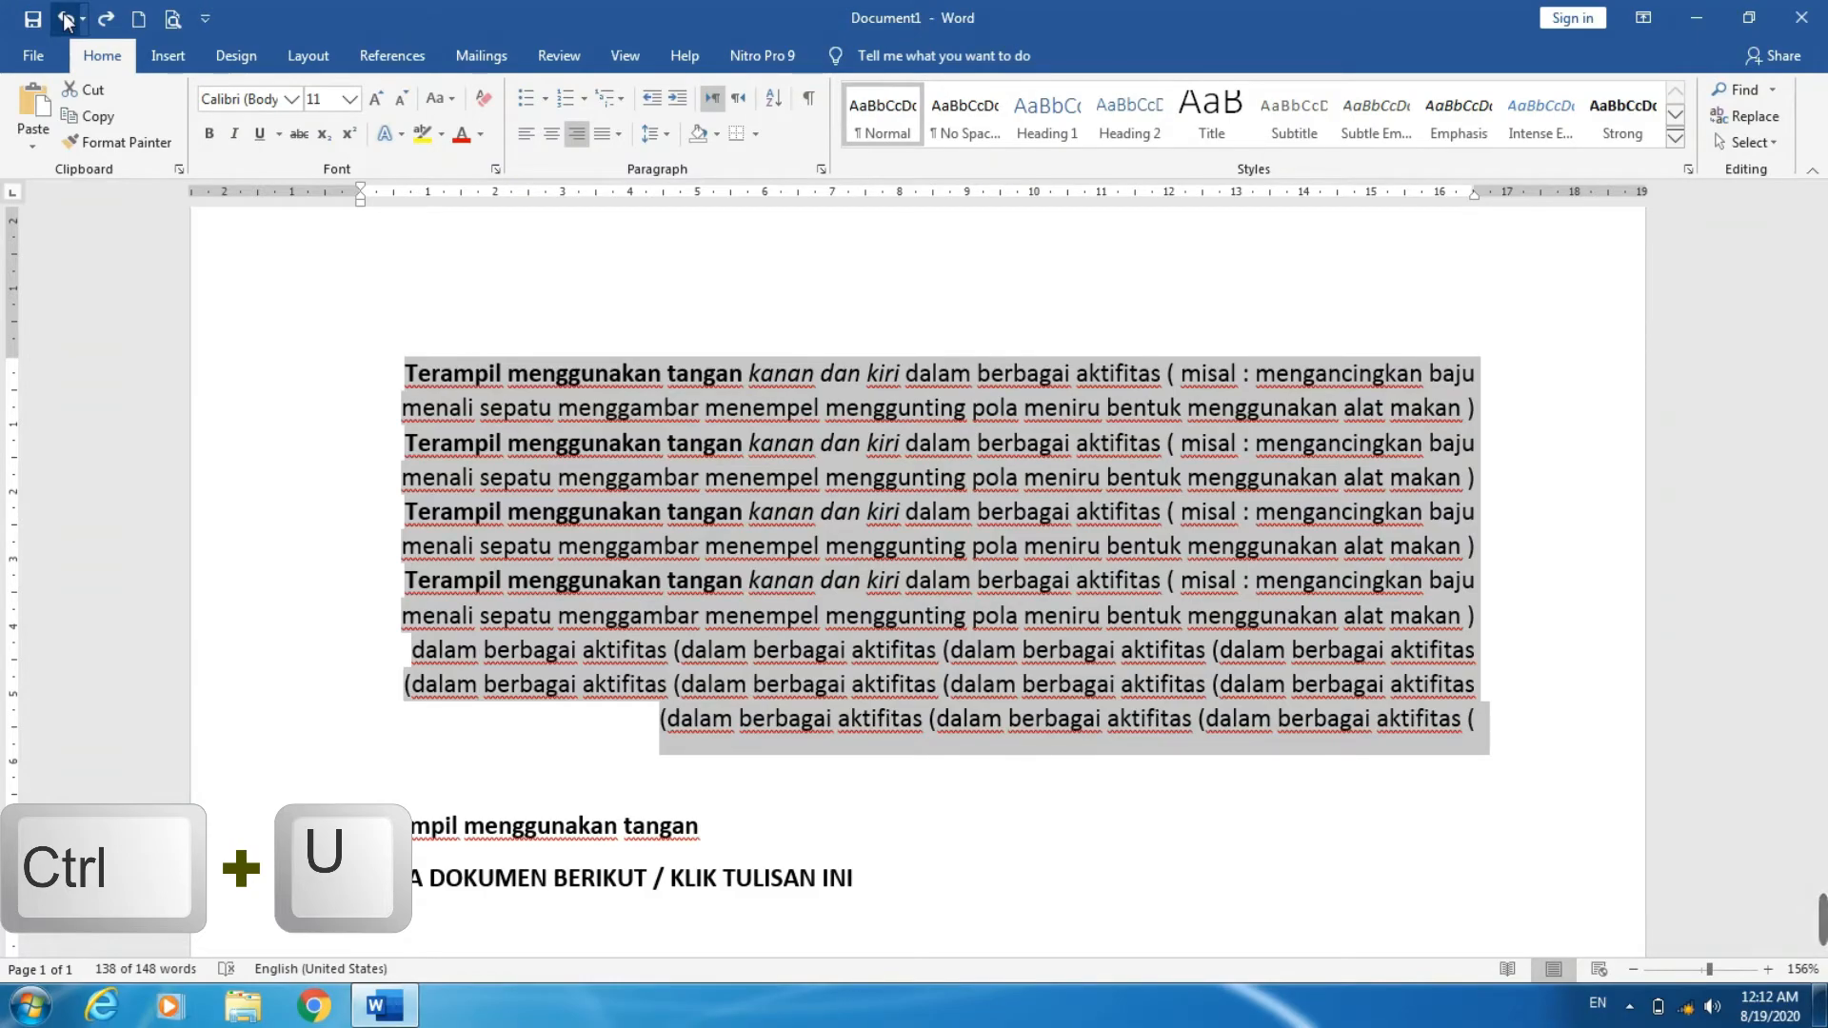
pyautogui.click(472, 725)
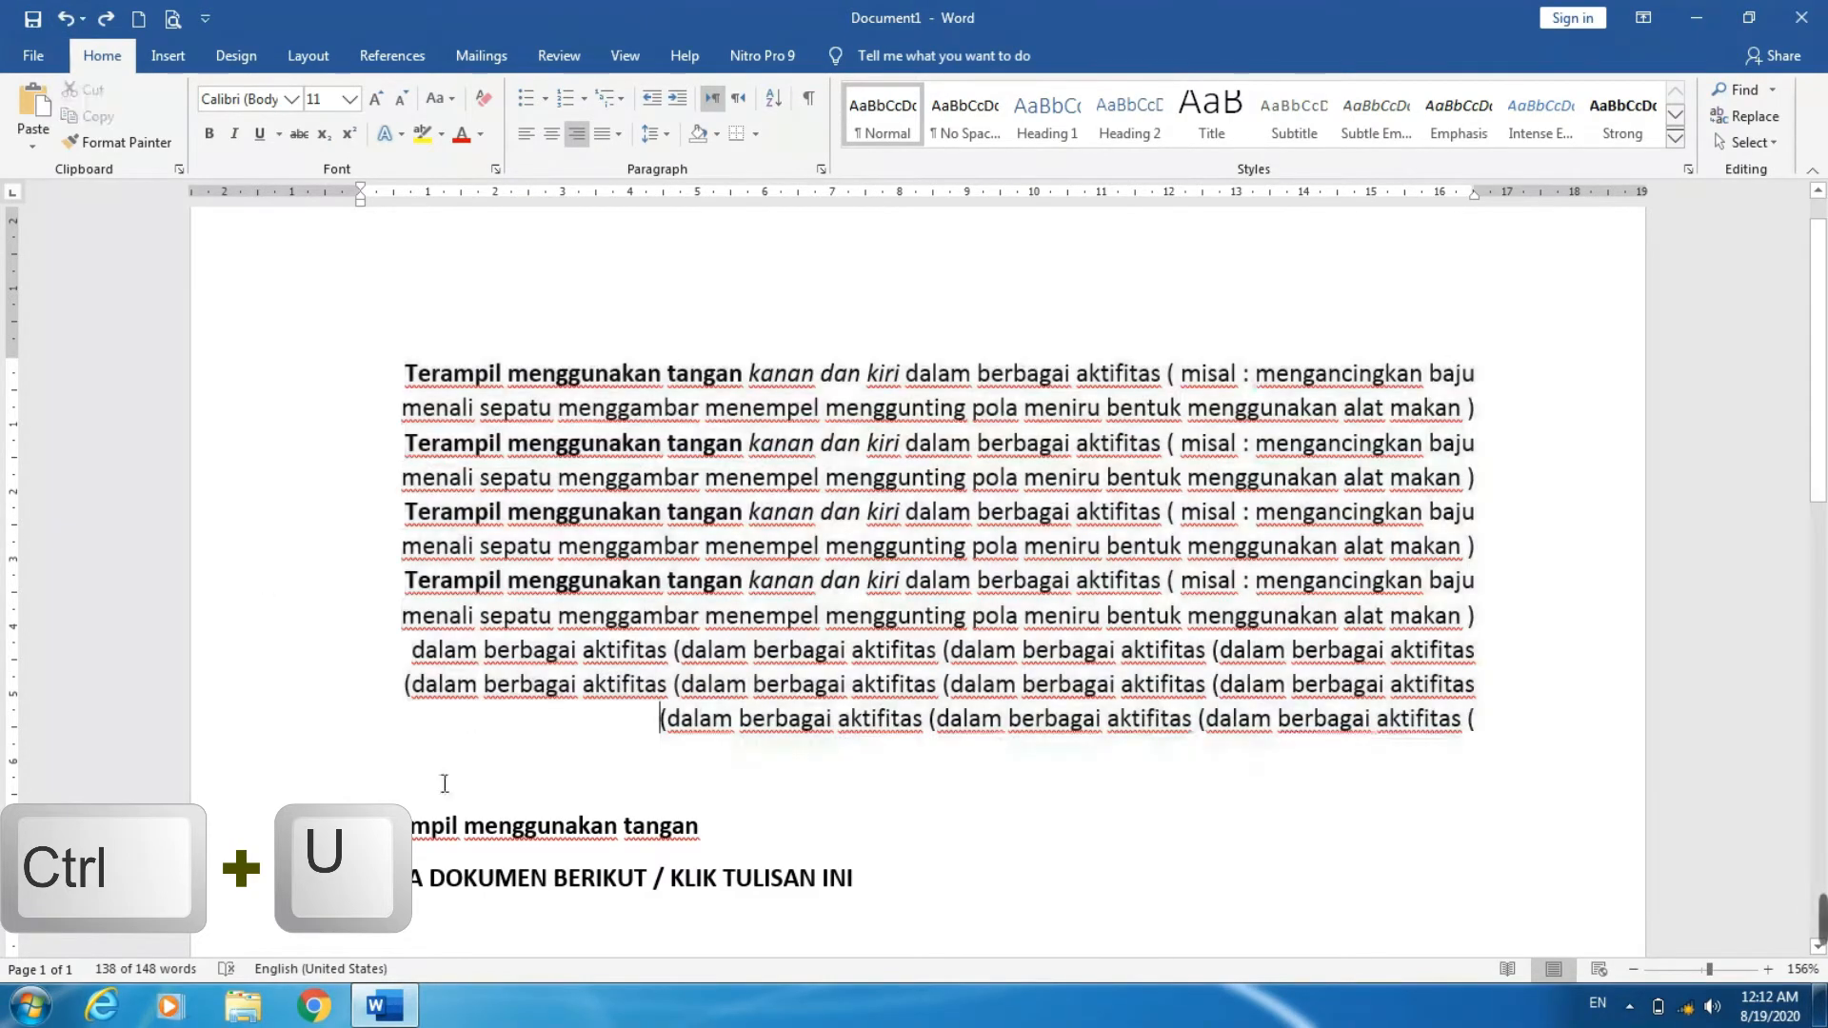
pyautogui.moveTo(381, 827); pyautogui.dragTo(659, 810)
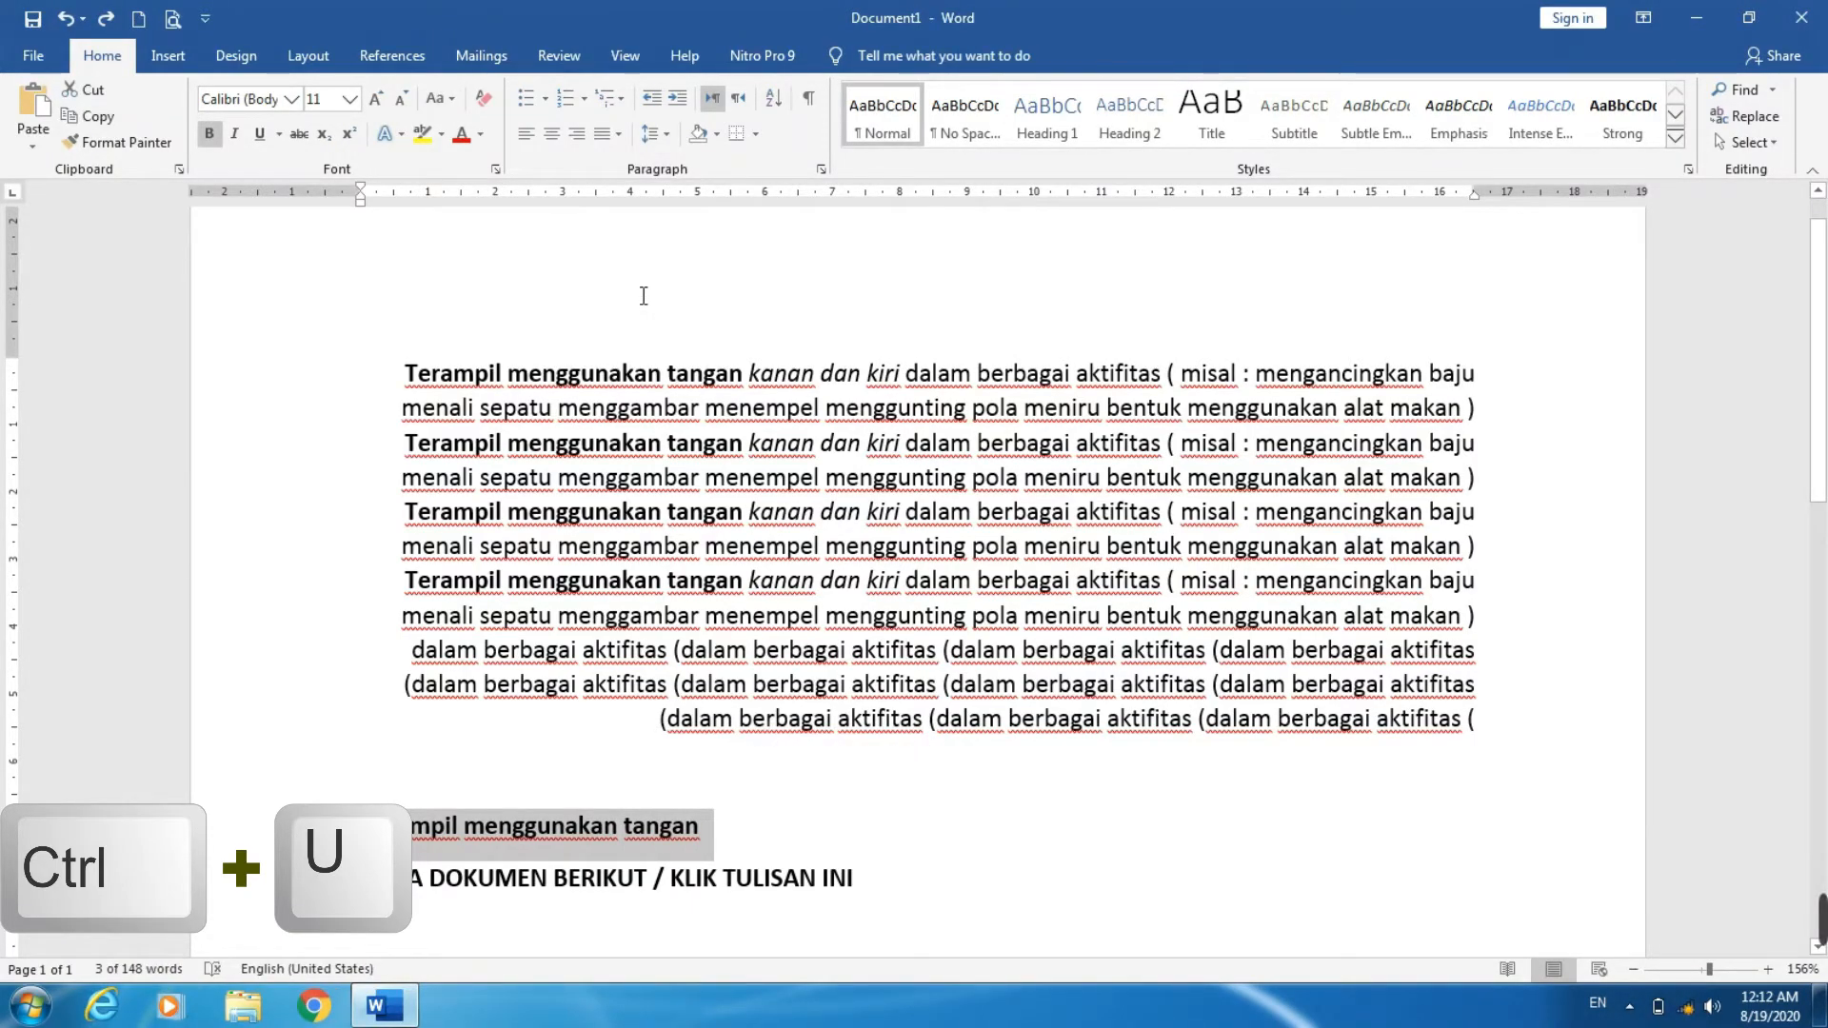
pyautogui.hotkey('ctrl', 'u')
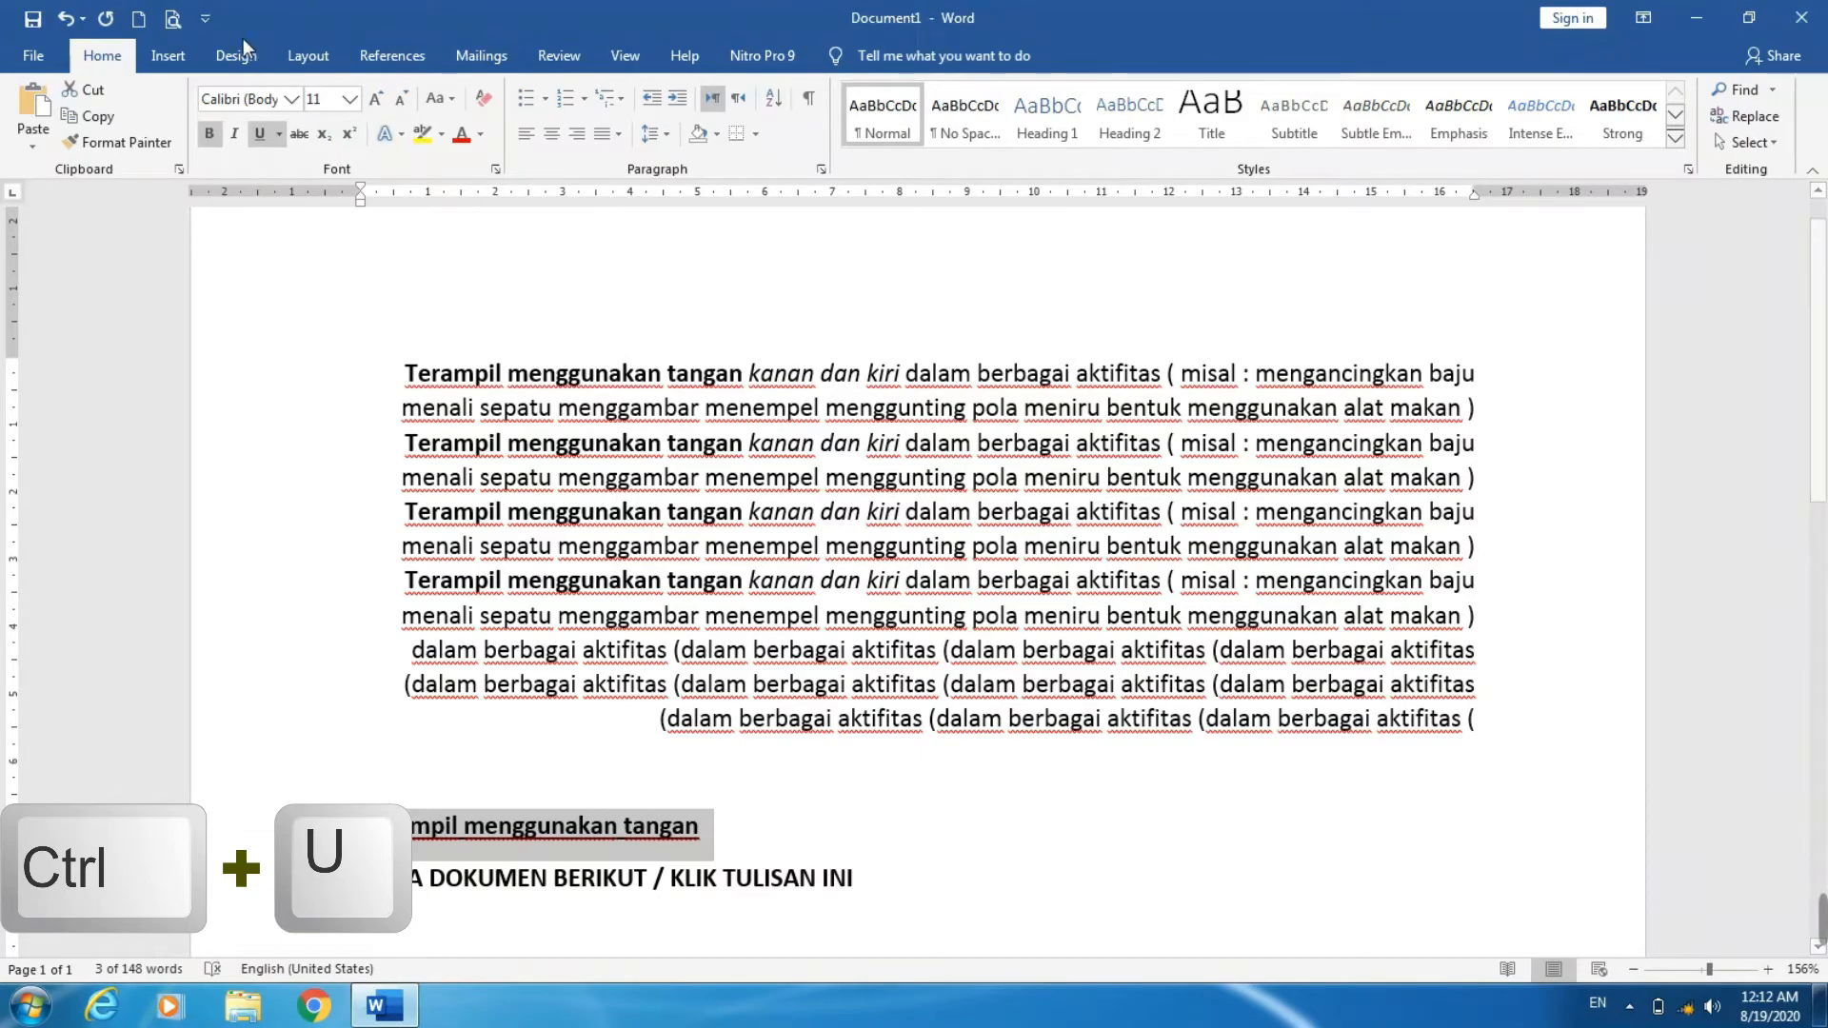
pyautogui.click(696, 819)
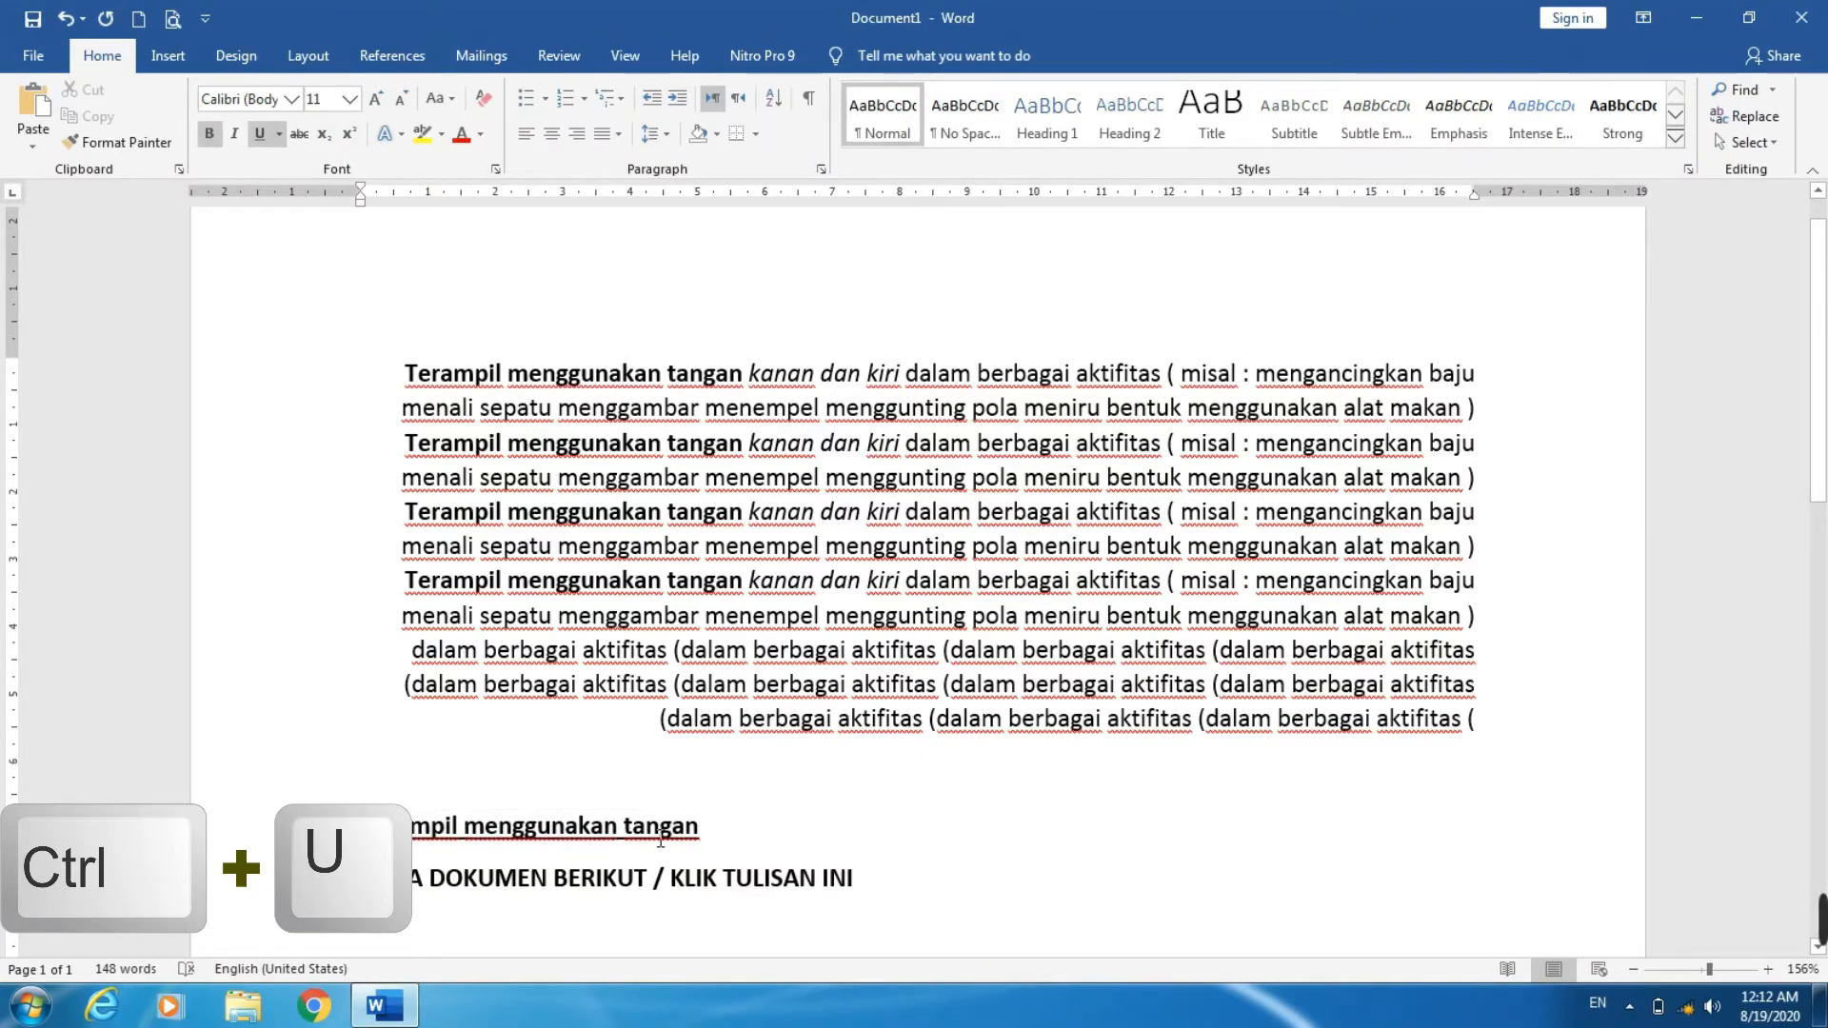
pyautogui.moveTo(381, 878); pyautogui.dragTo(868, 878)
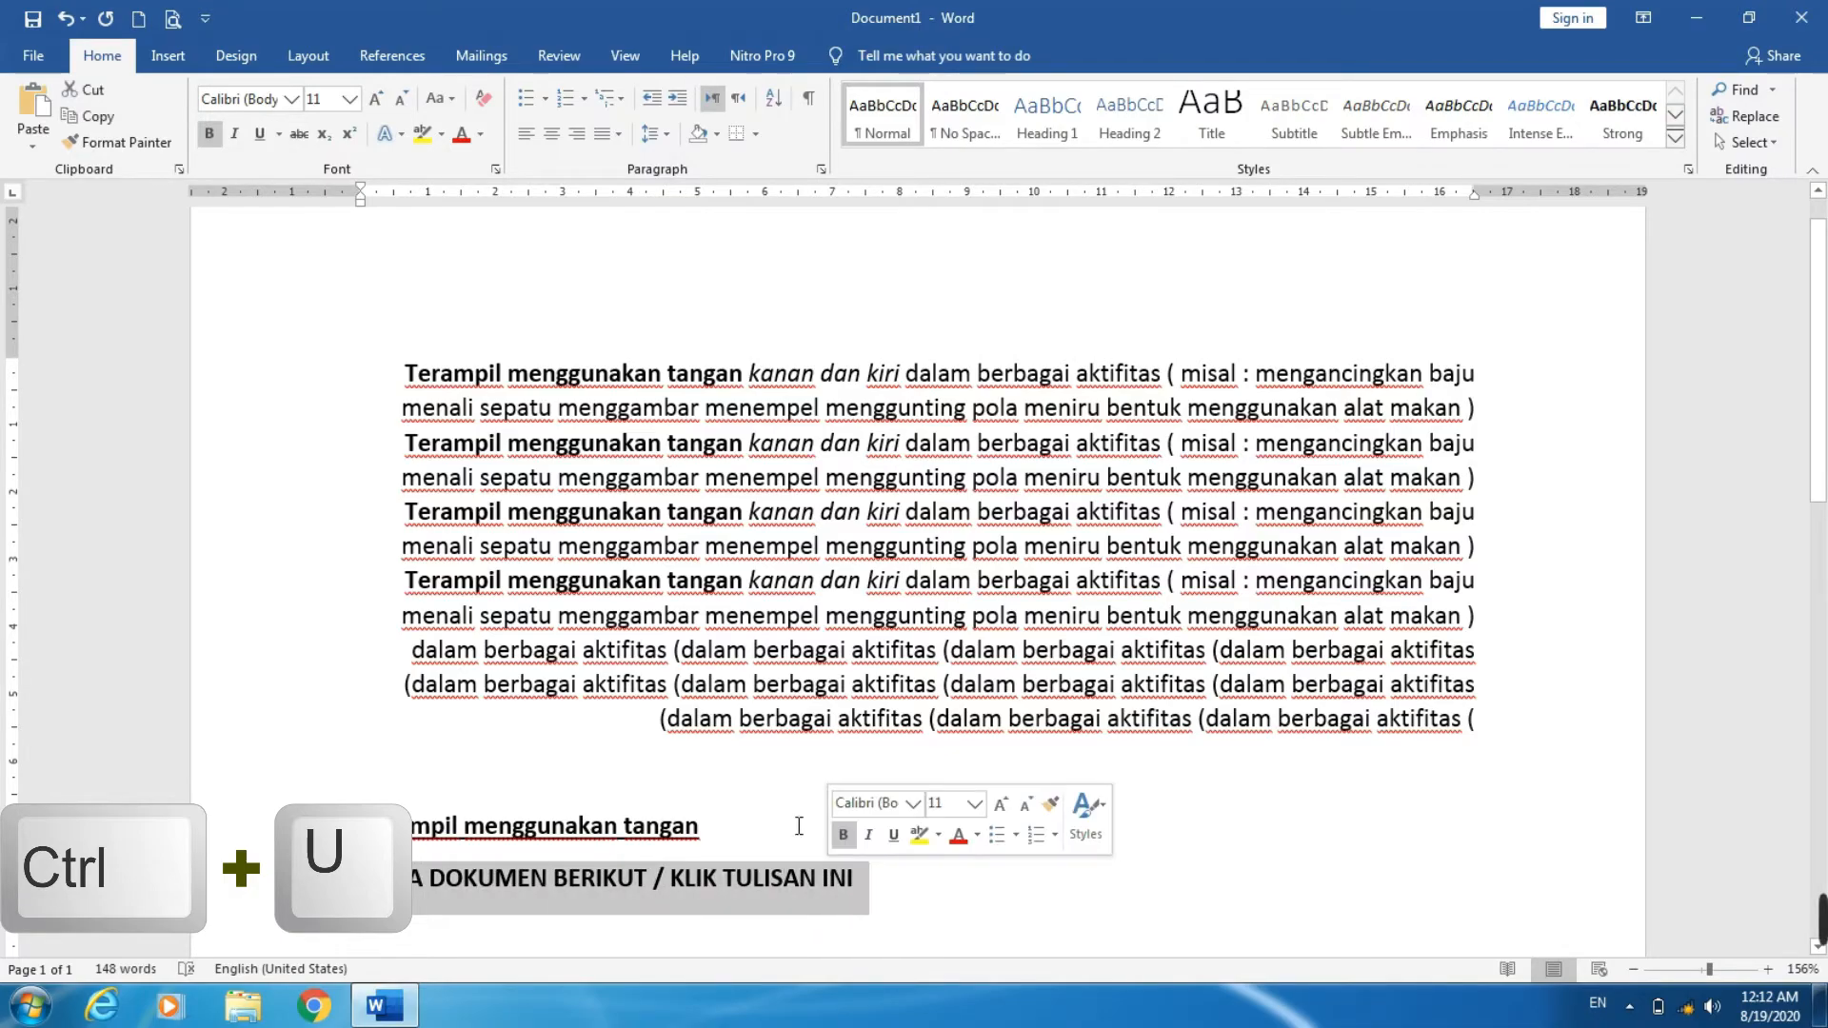
pyautogui.hotkey('ctrl', 'u')
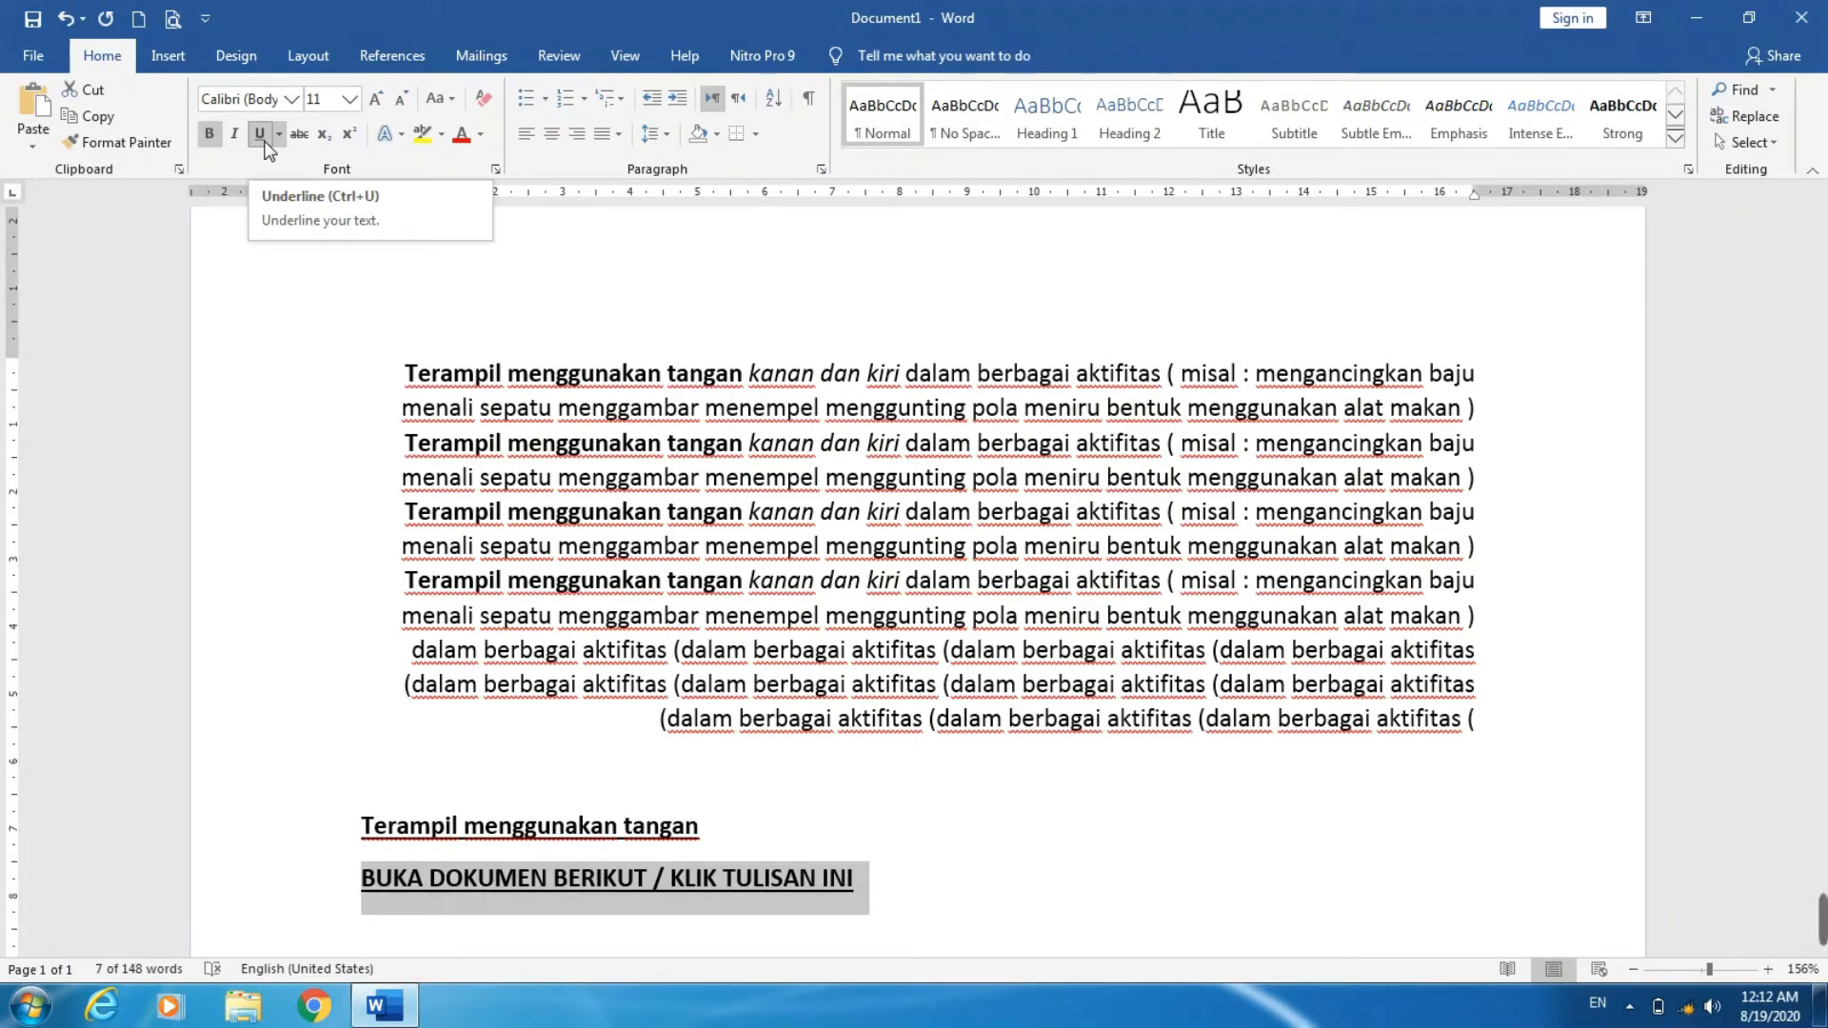
# - Paste a copy of "BUKA DOKUMEN BERIKUT / KLIK TULISAN INI" at the end of that same line
pyautogui.hotkey('ctrl', 'v')
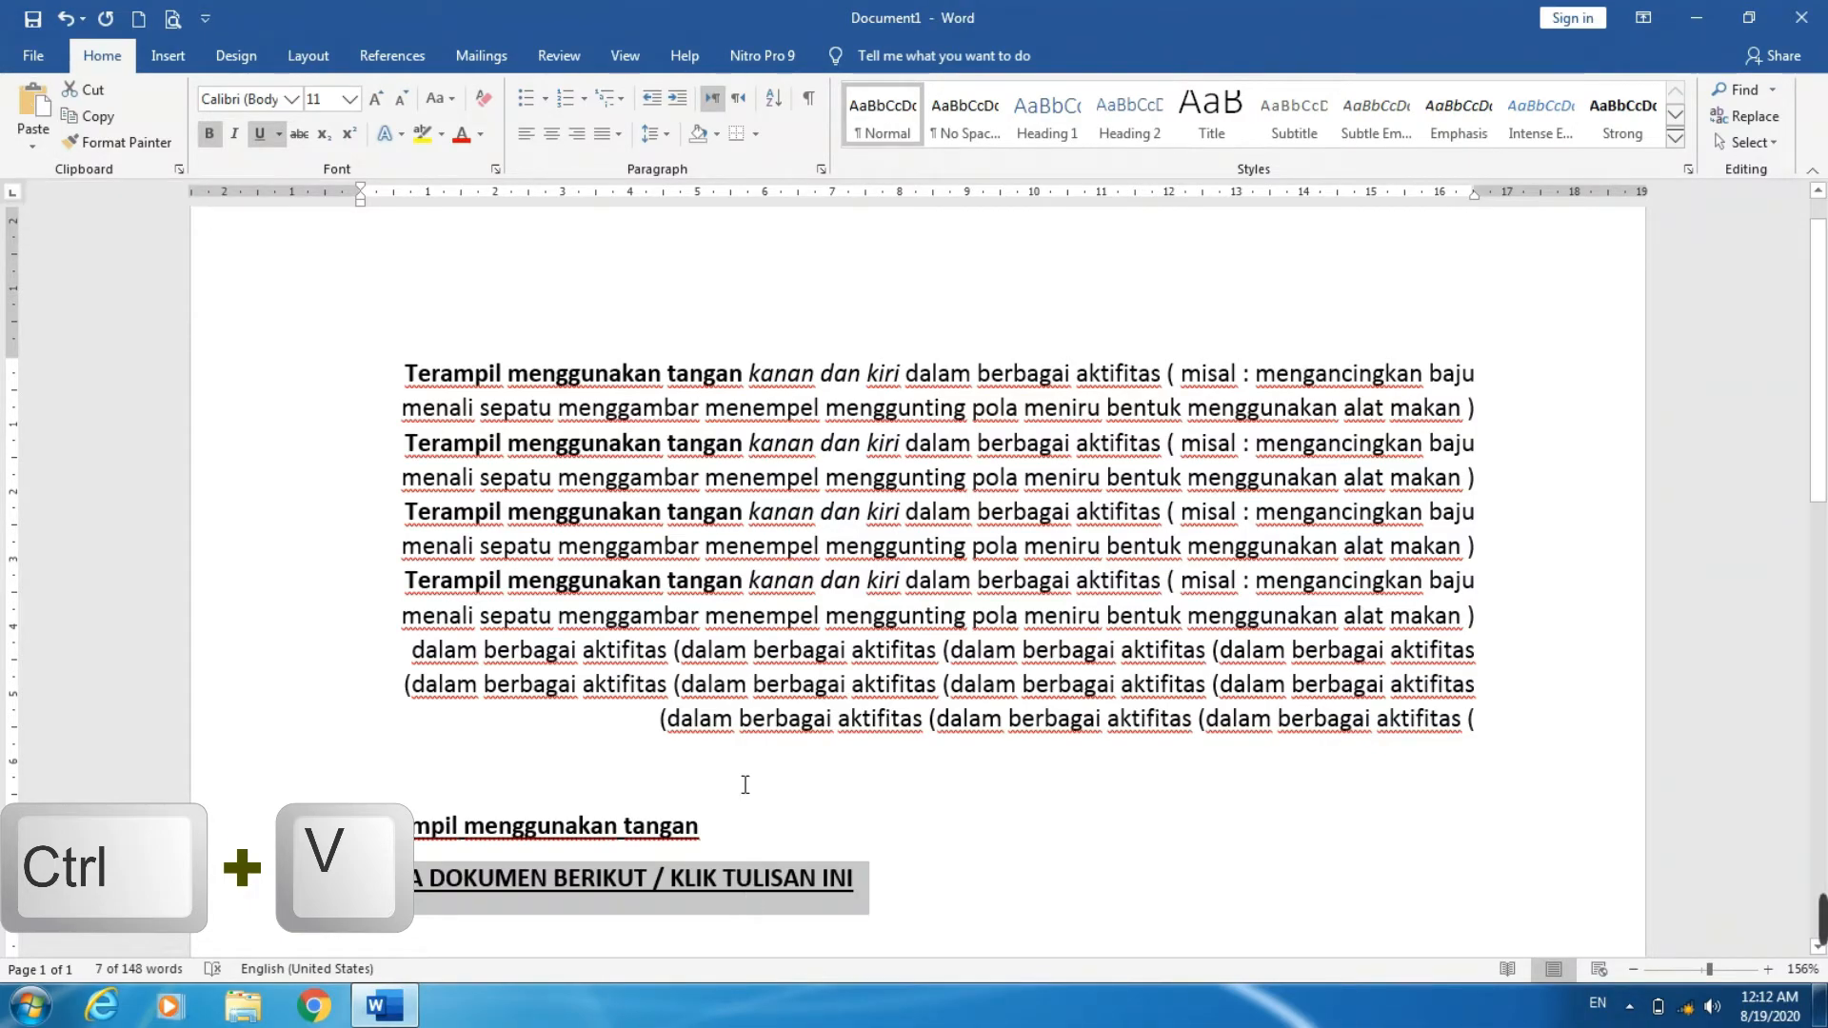
pyautogui.click(716, 880)
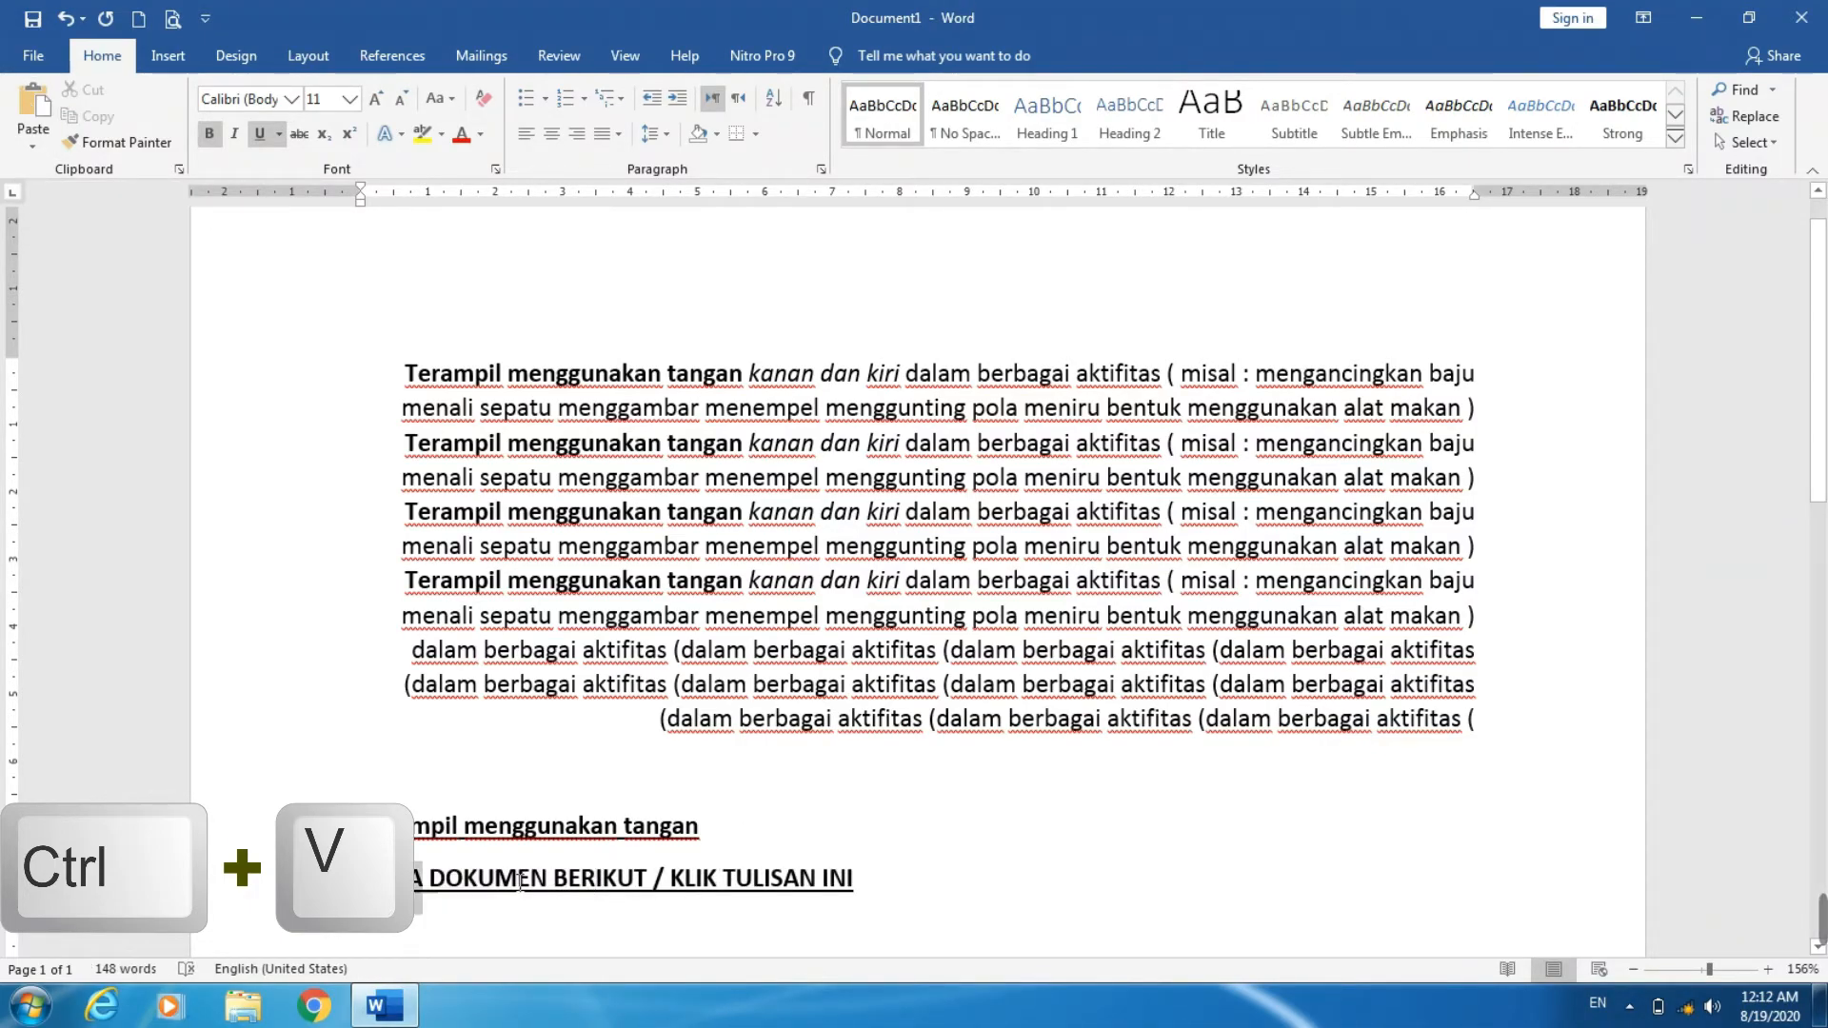
pyautogui.click(947, 872)
pyautogui.write('BUKA DOKUMEN BERIKUT / KLIK TULISAN INI')
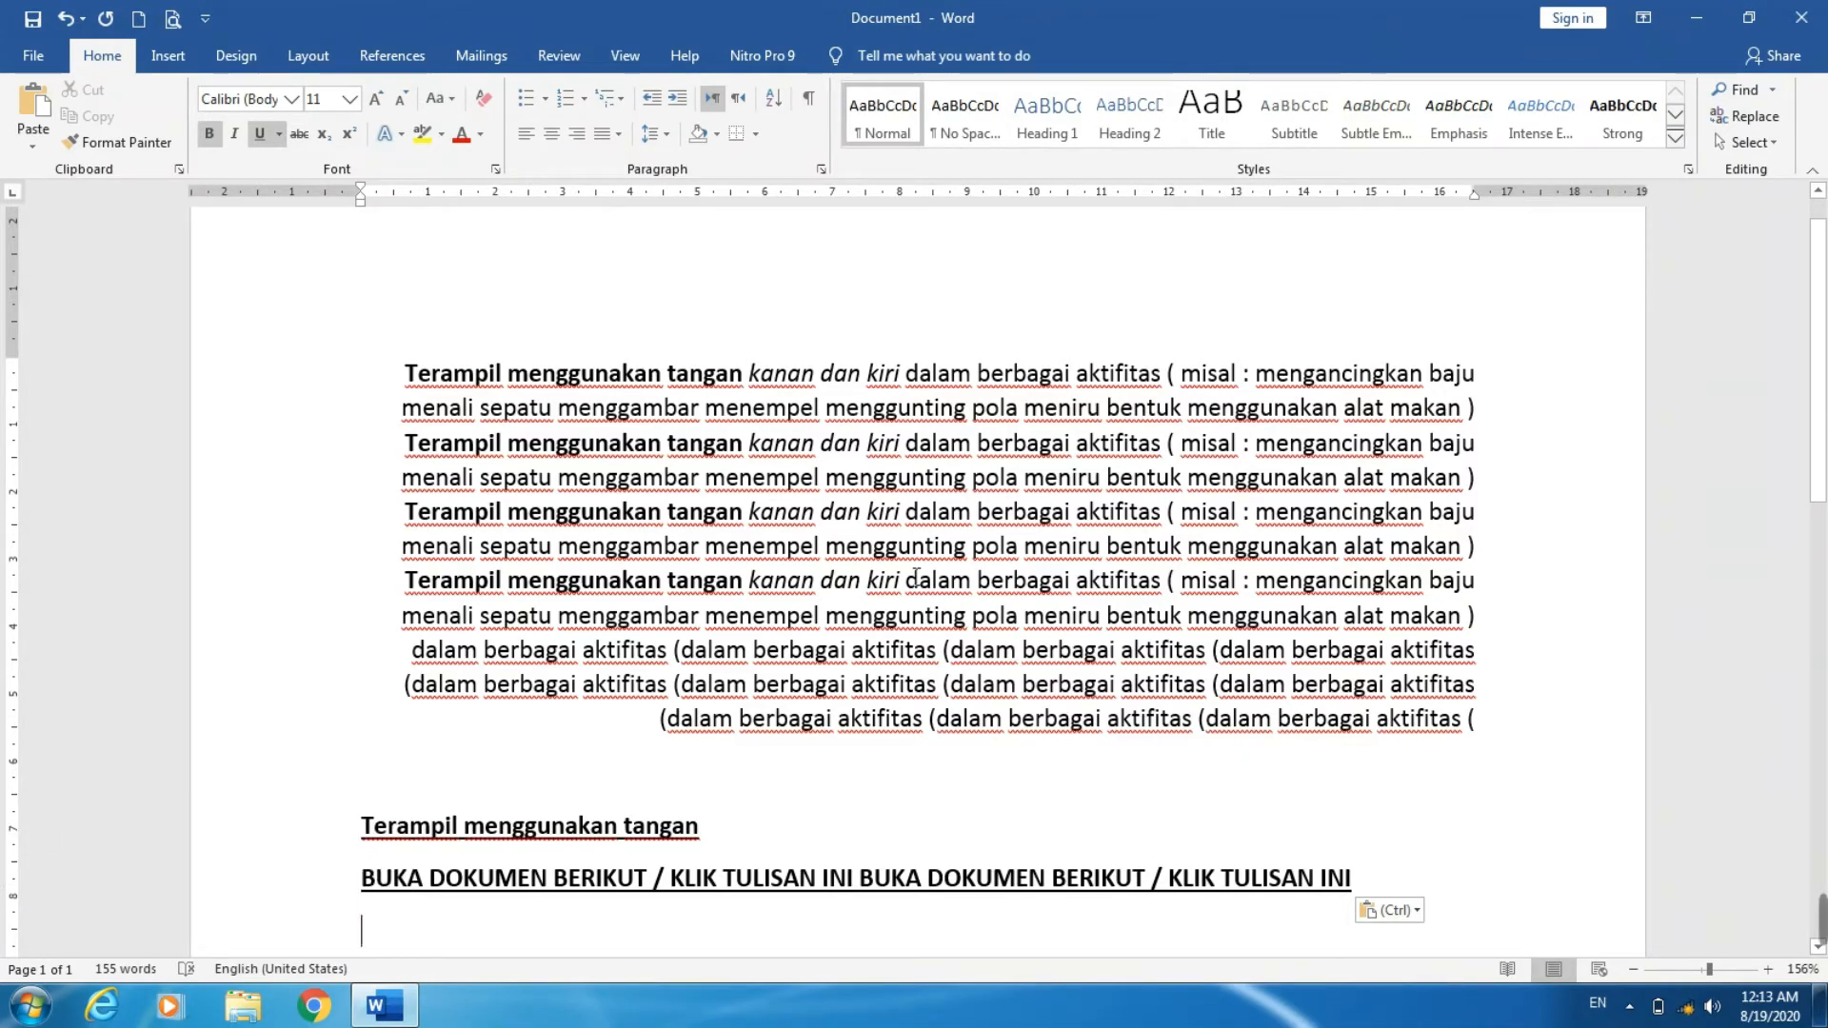
# - Try to close Document1 several times, cancelling the save prompt each time
pyautogui.hotkey('ctrl', 'w')
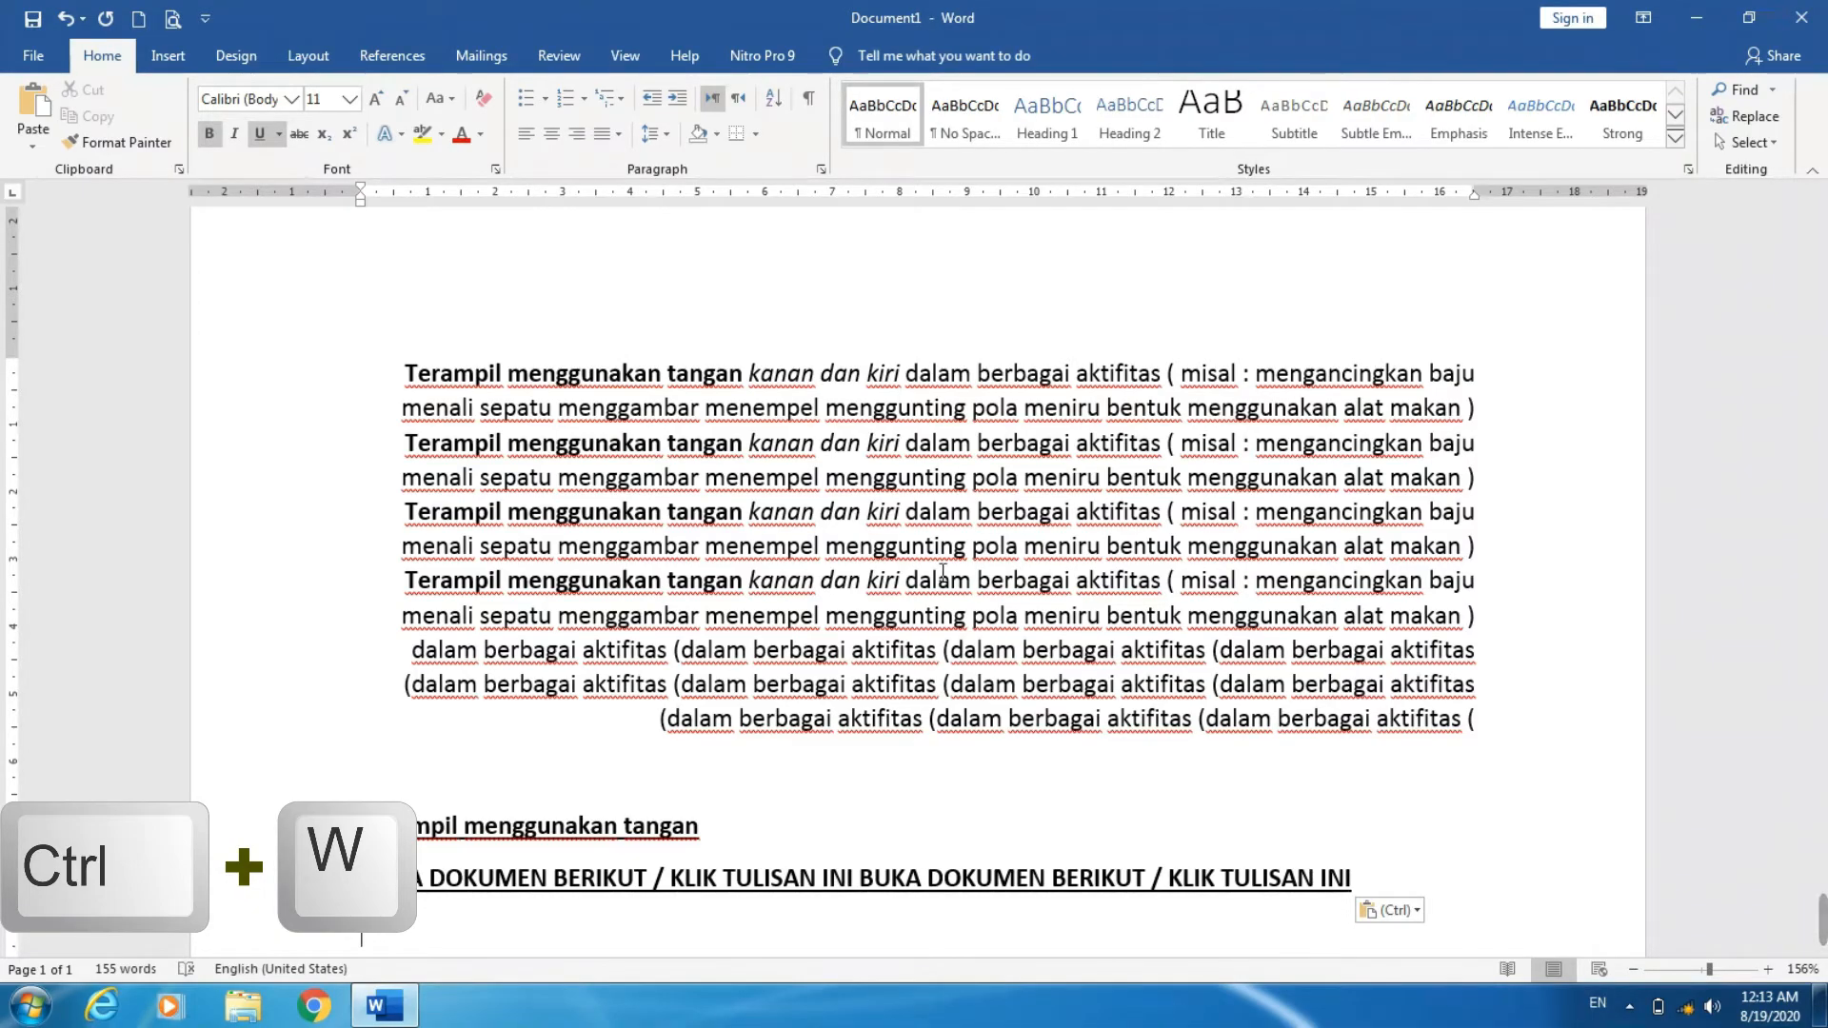
pyautogui.click(393, 1023)
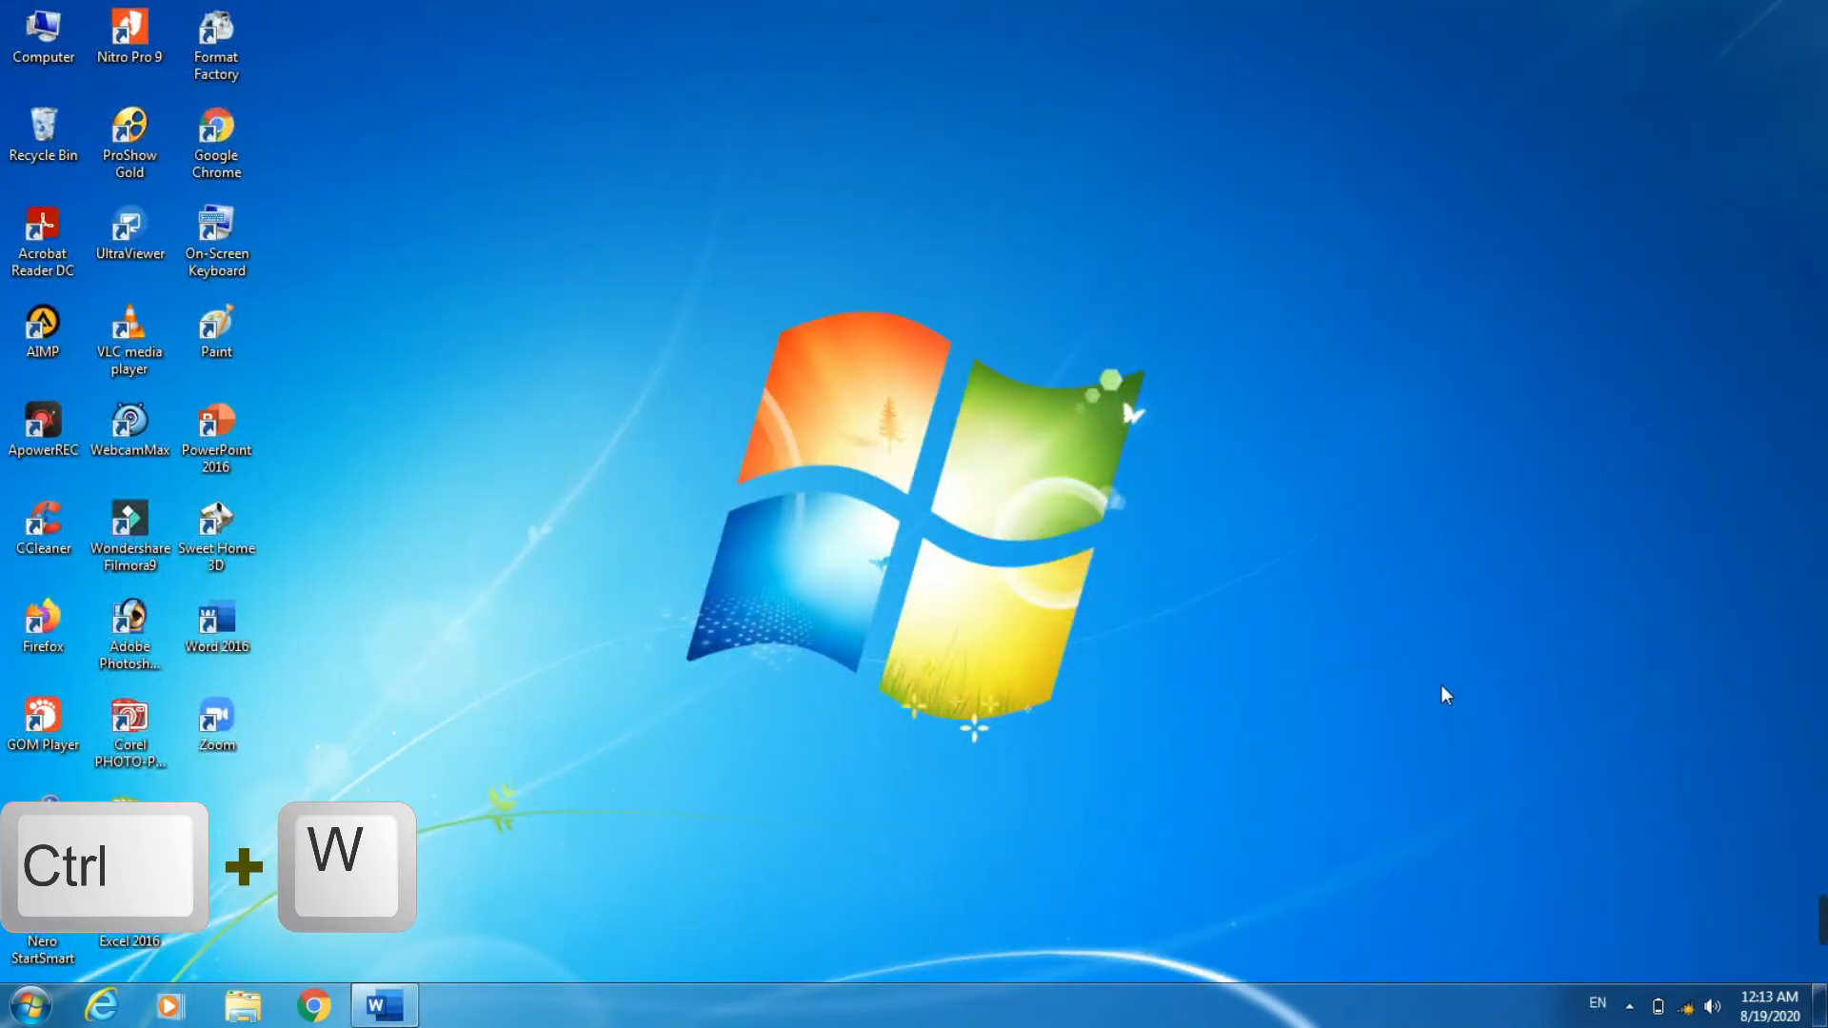
pyautogui.click(382, 1002)
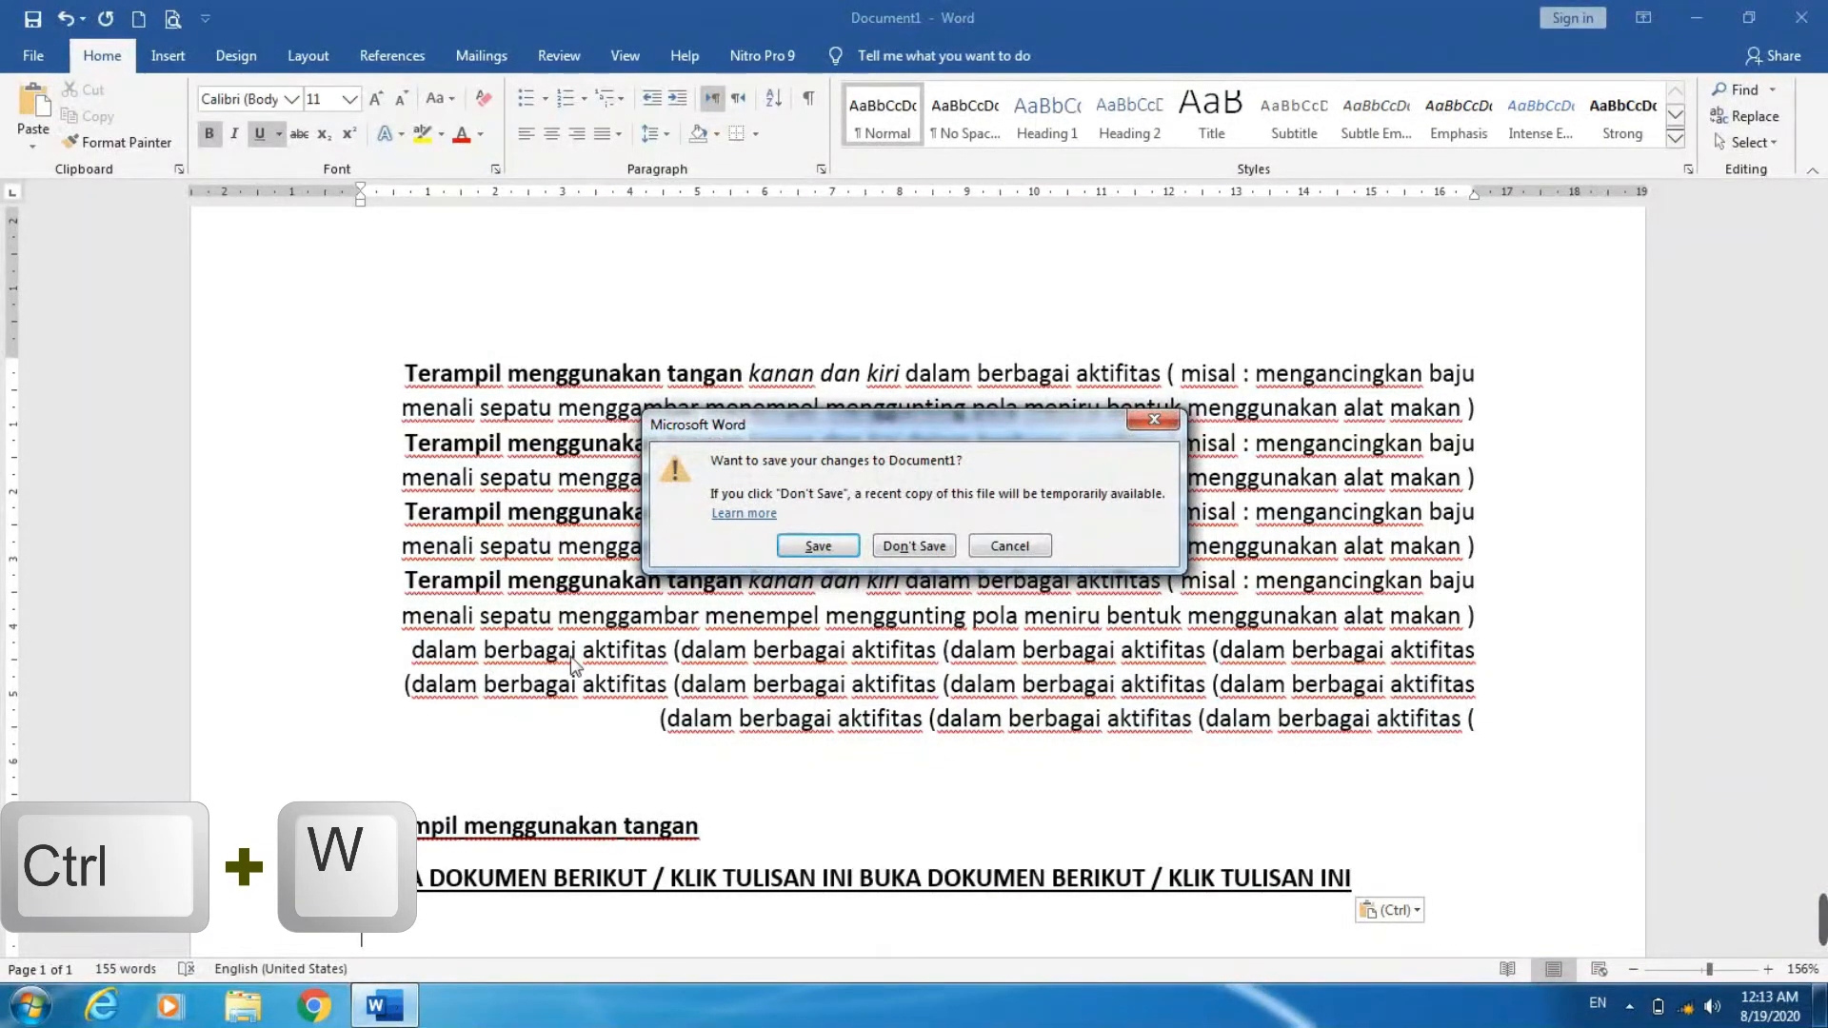
pyautogui.click(996, 545)
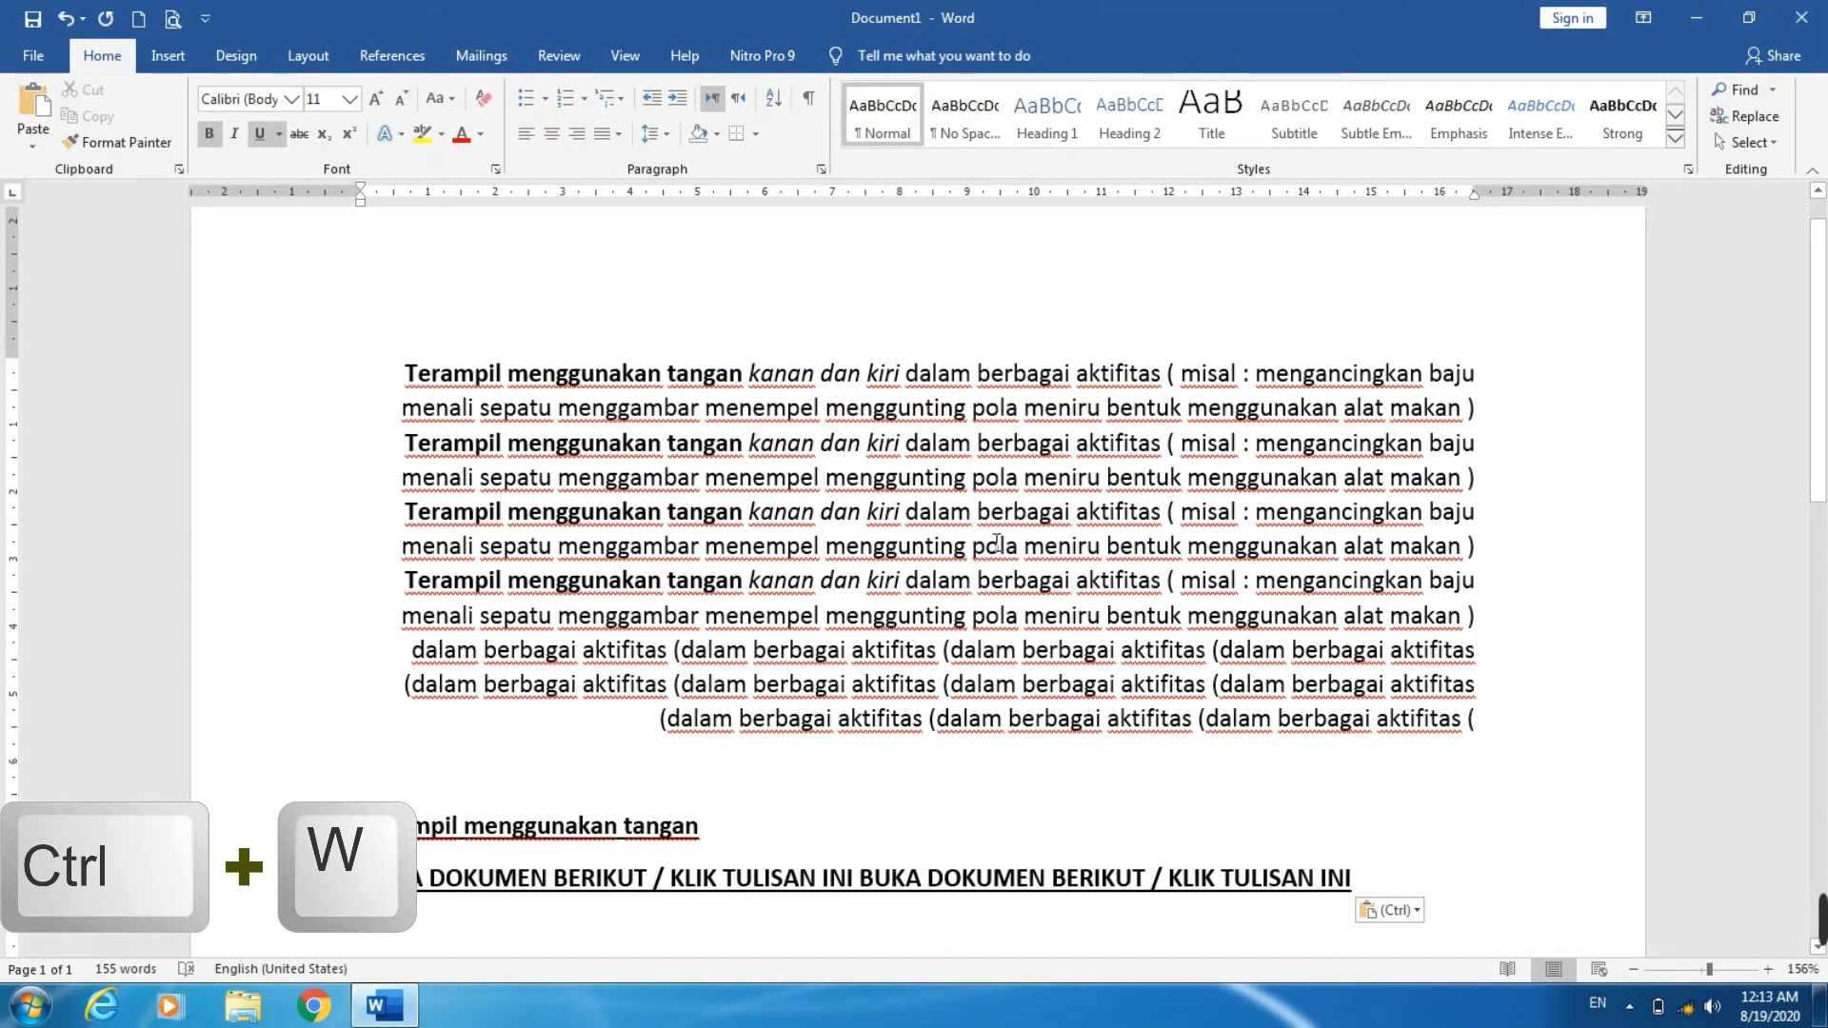
pyautogui.hotkey('ctrl', 'w')
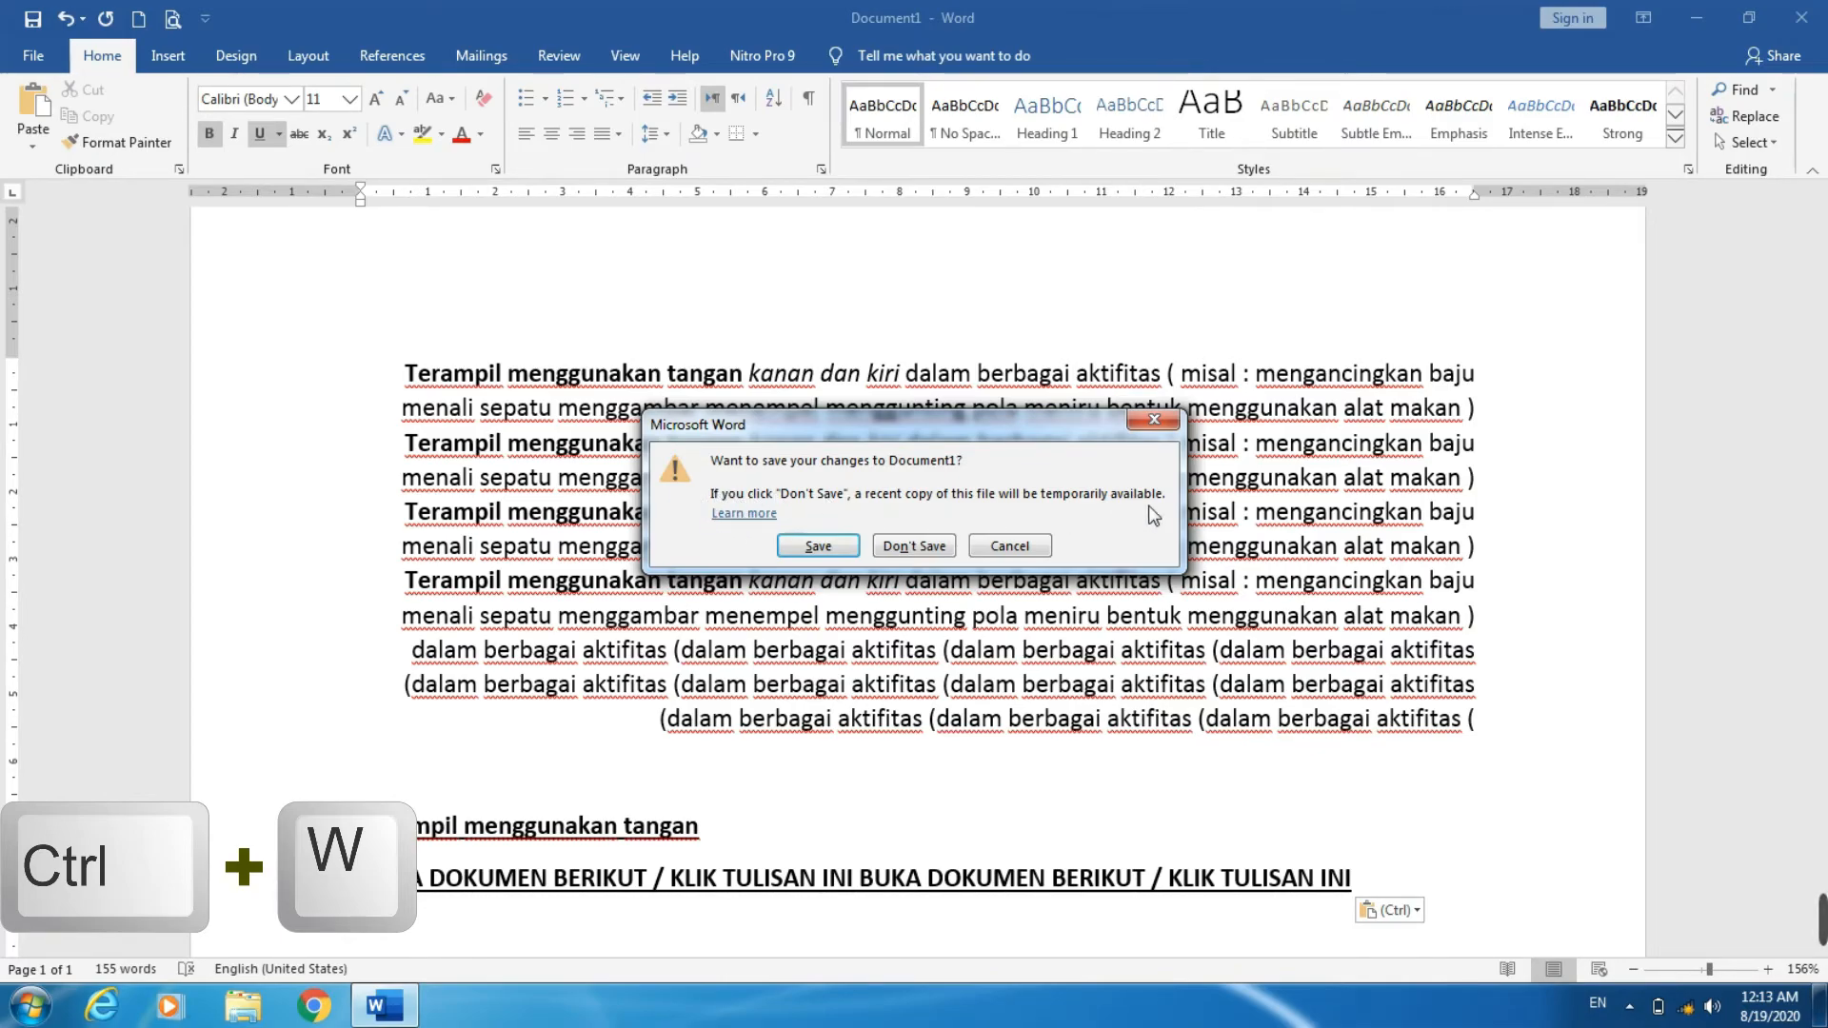
pyautogui.click(1034, 548)
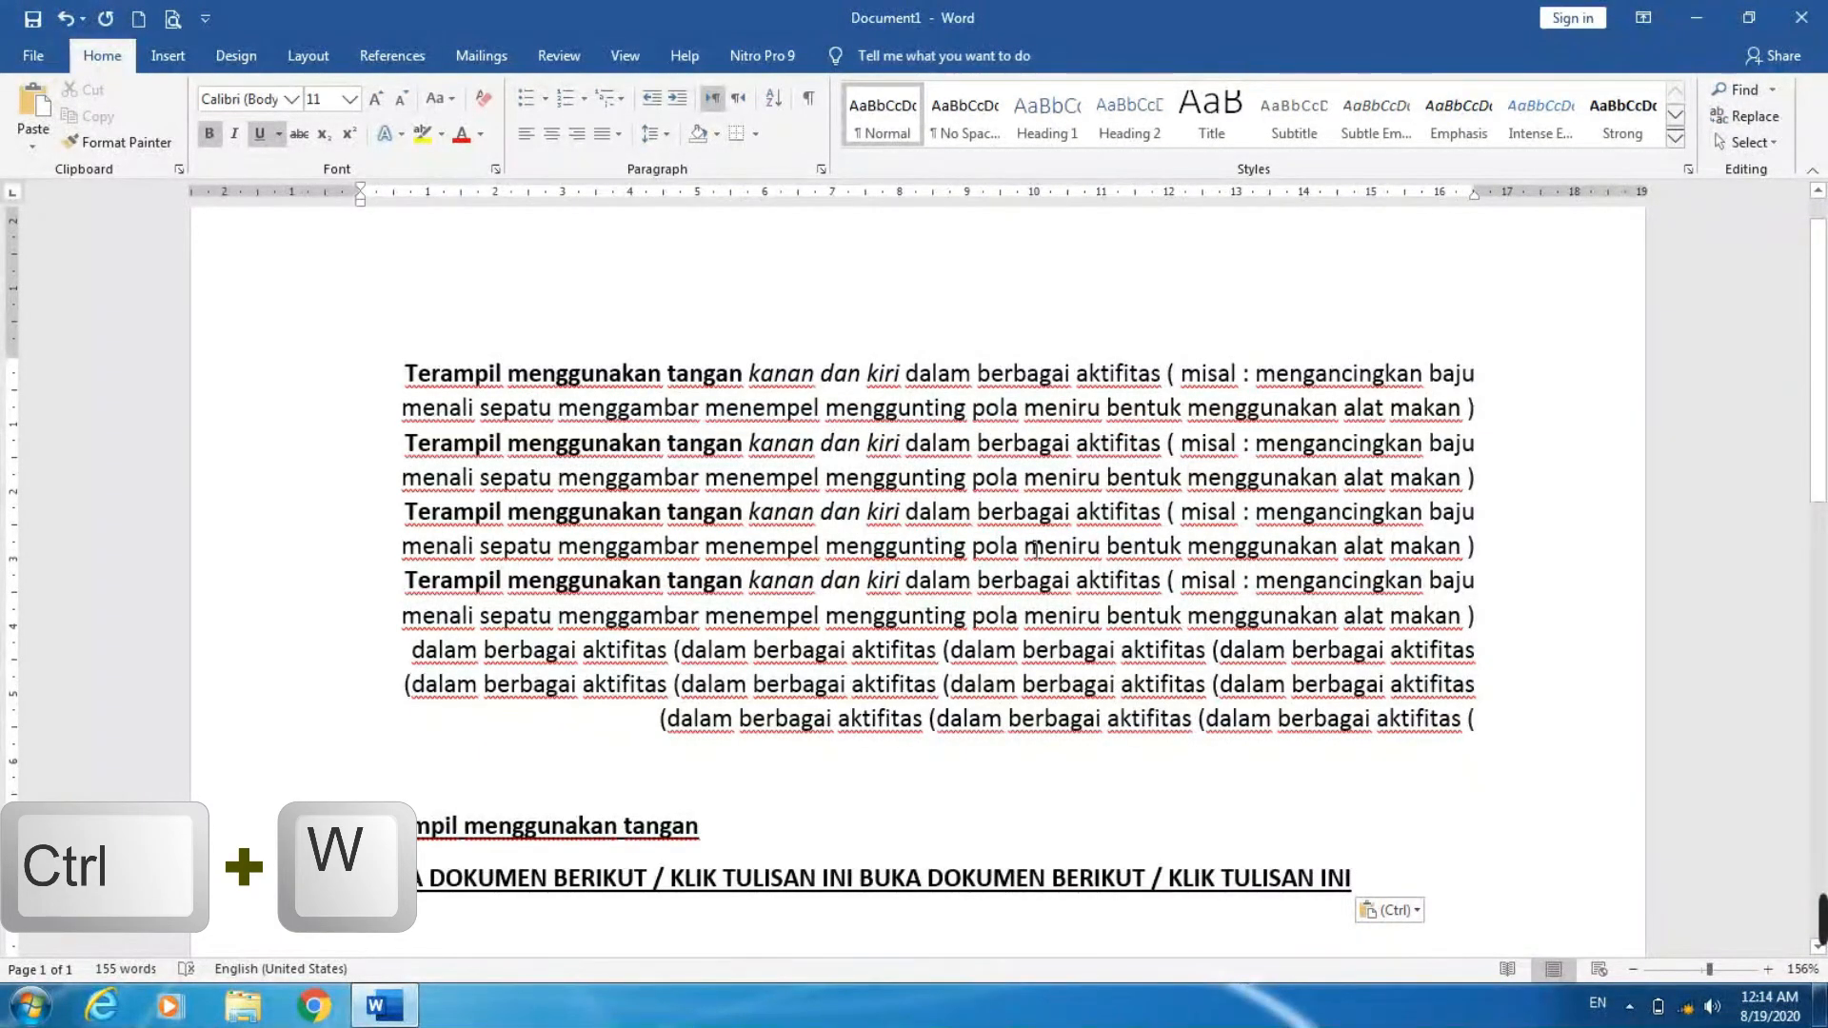
pyautogui.hotkey('ctrl', 'w')
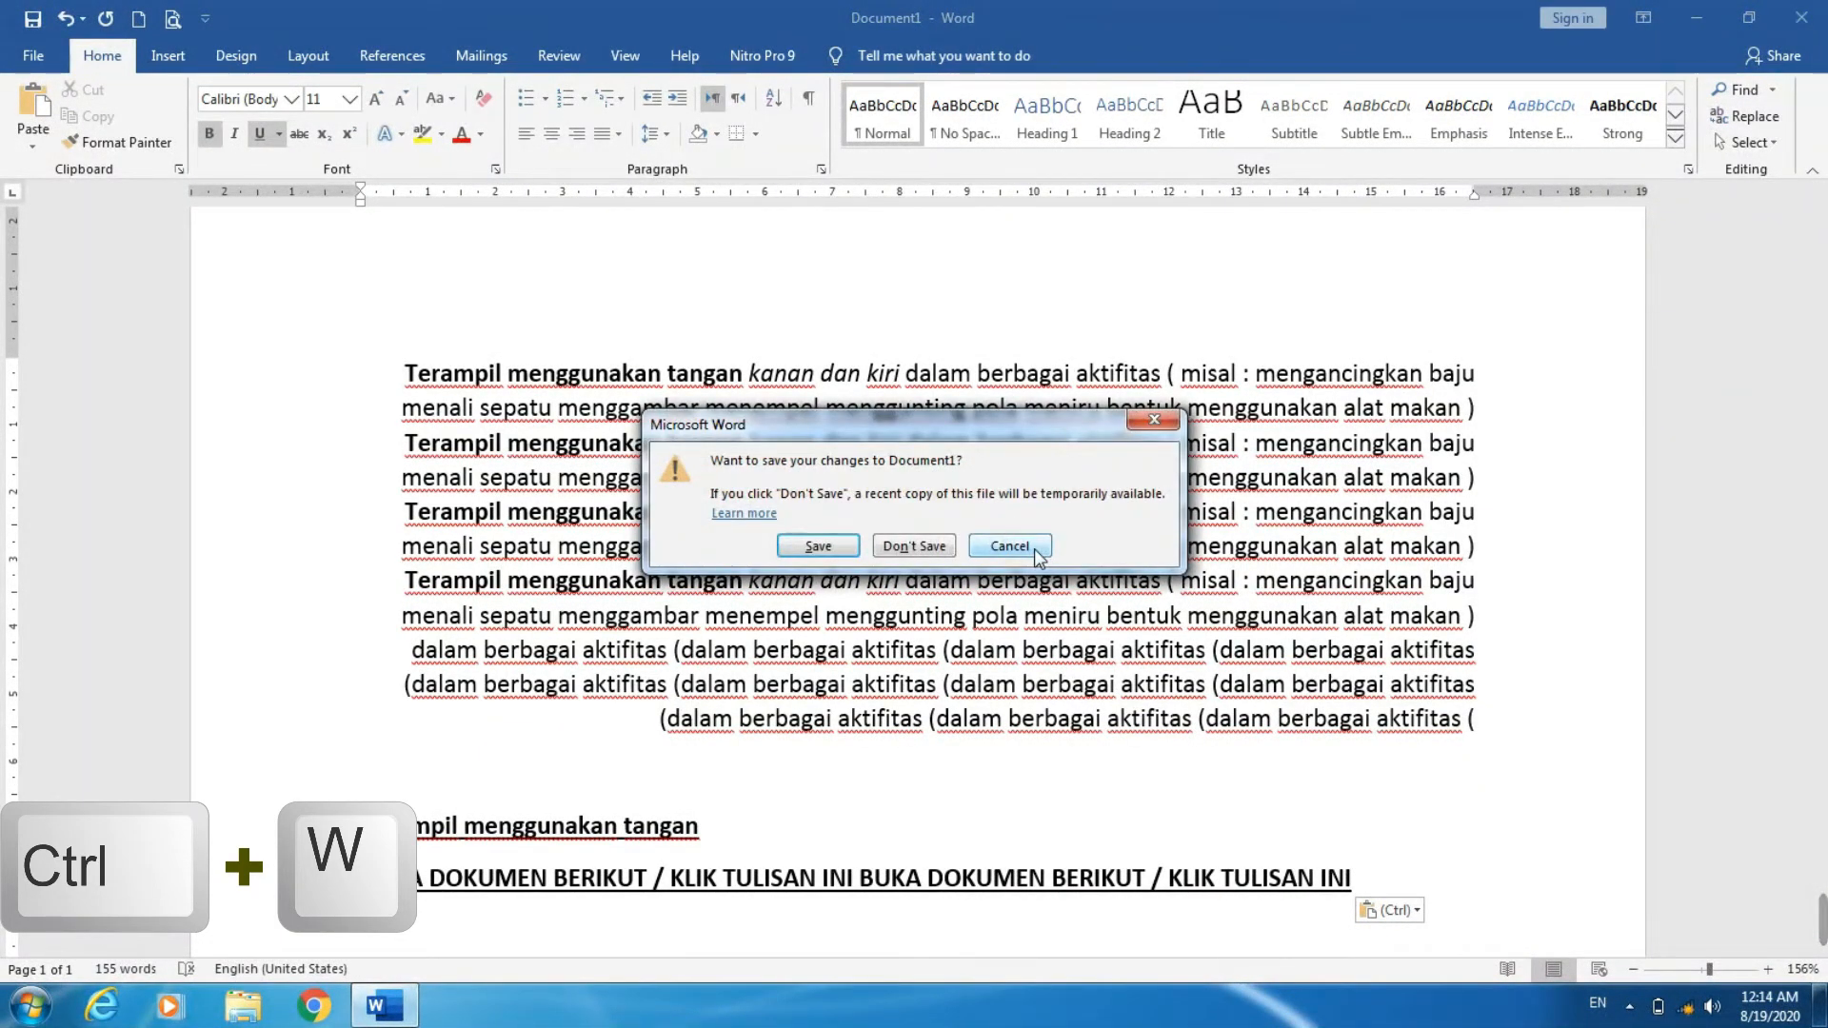
pyautogui.click(1035, 548)
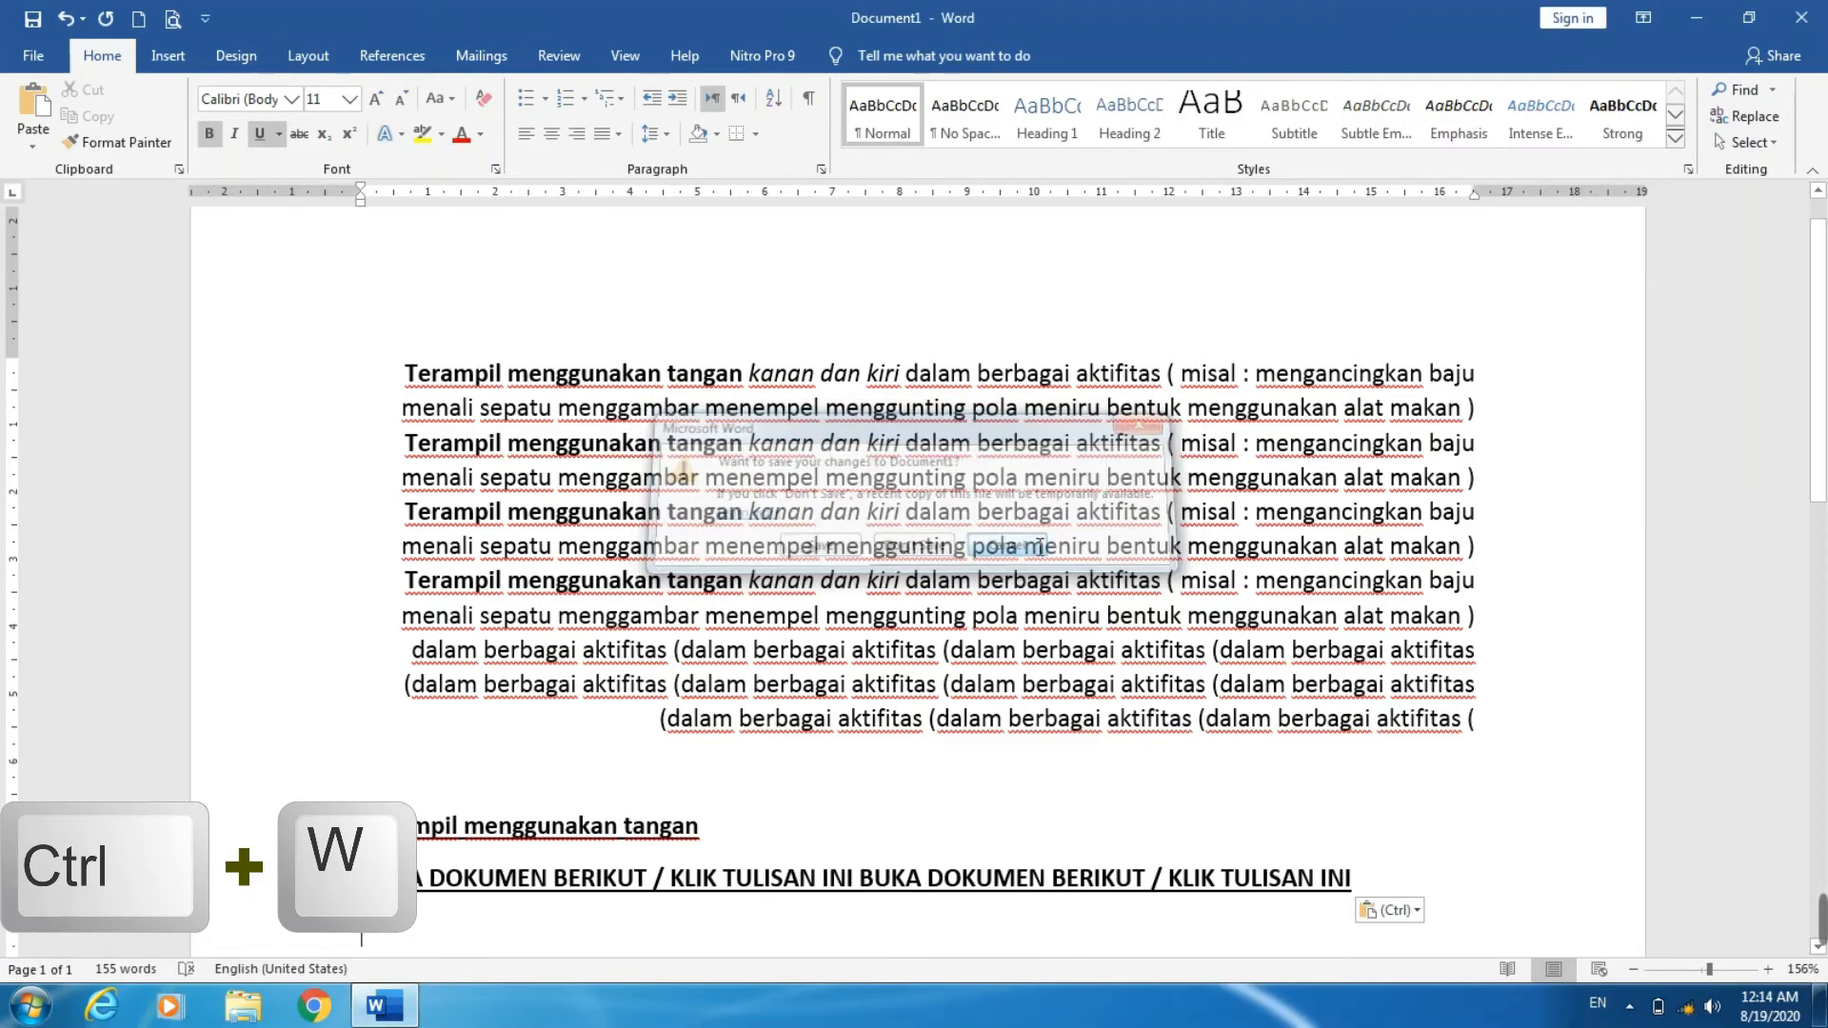
pyautogui.click(1786, 28)
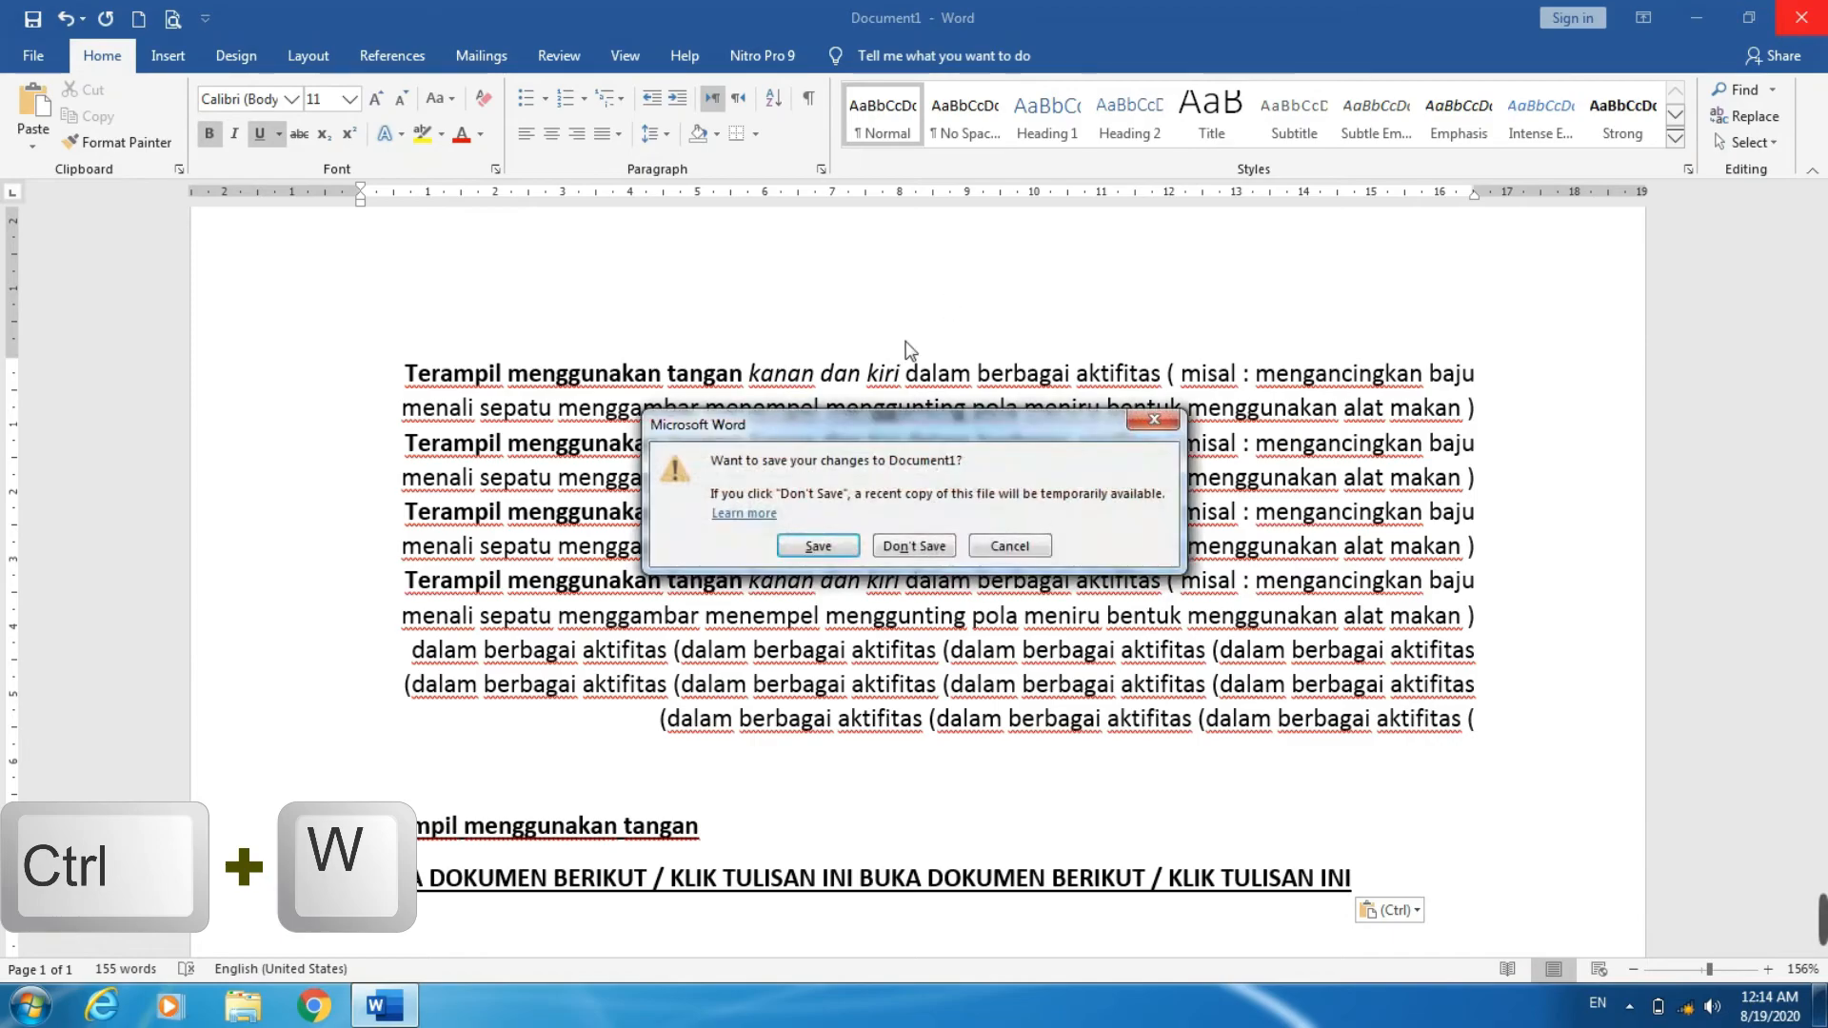
pyautogui.click(1040, 553)
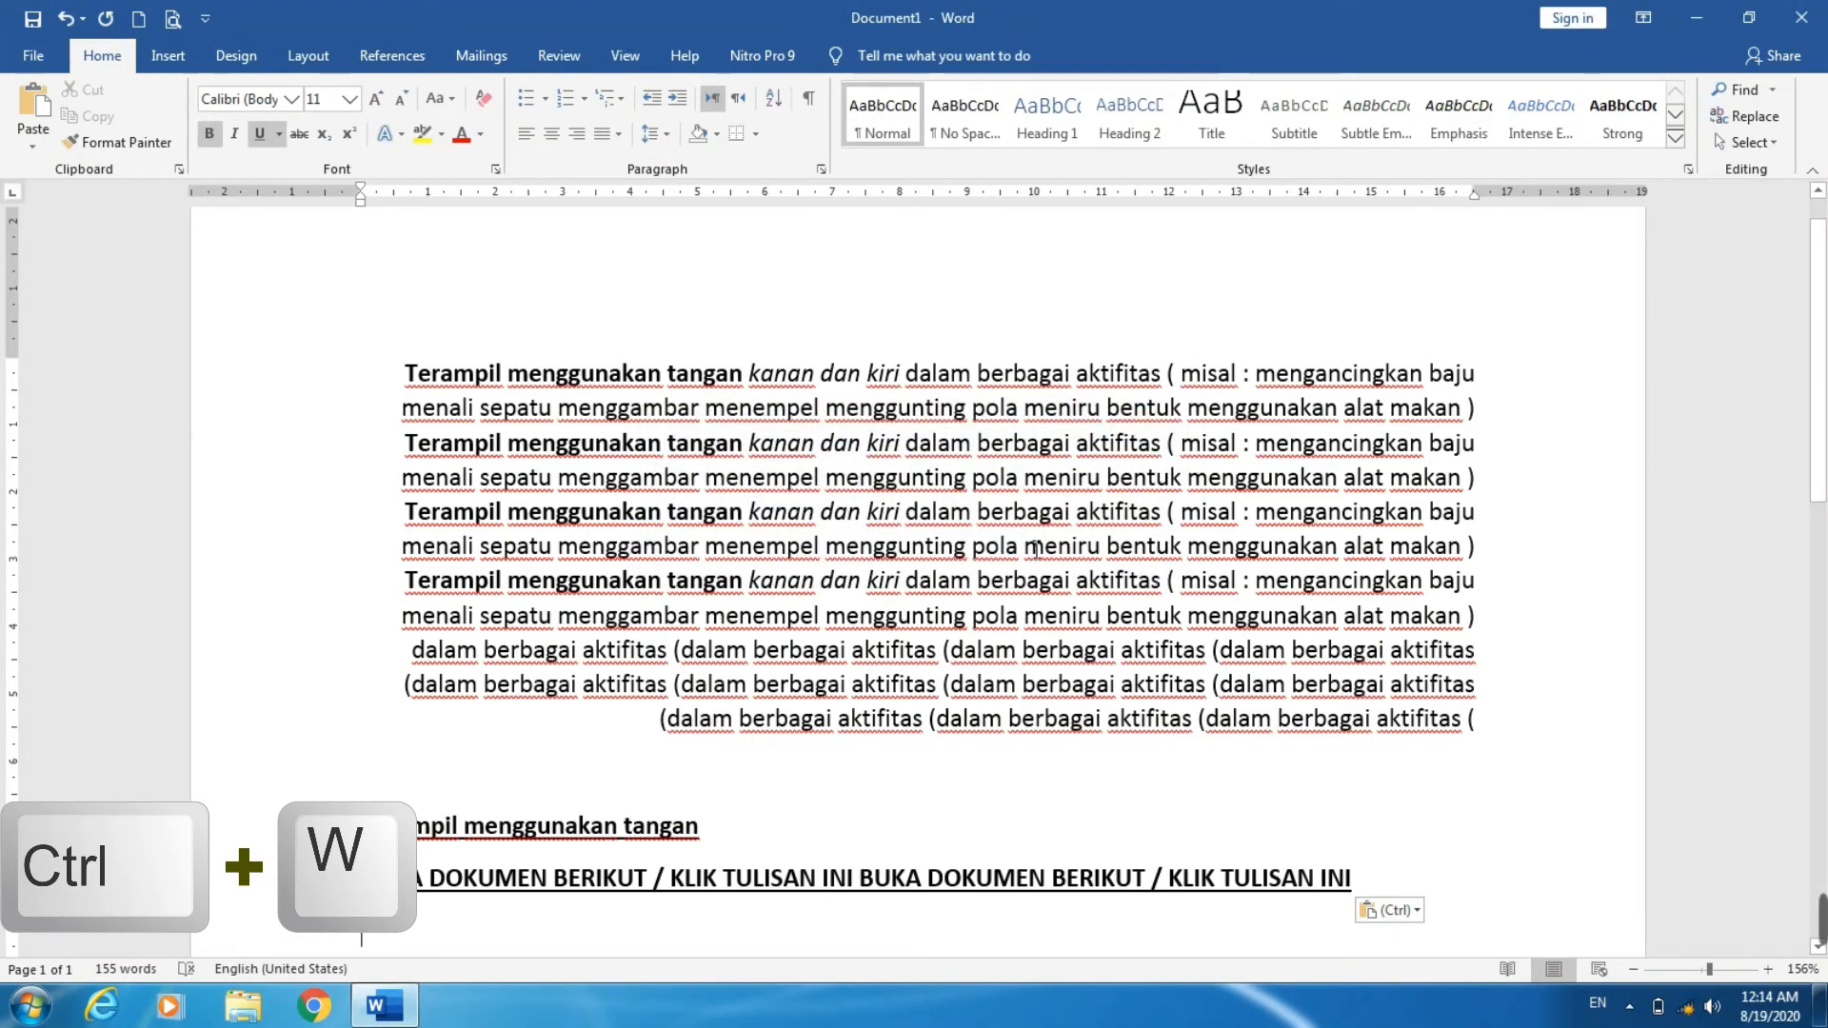
pyautogui.hotkey('ctrl', 'w')
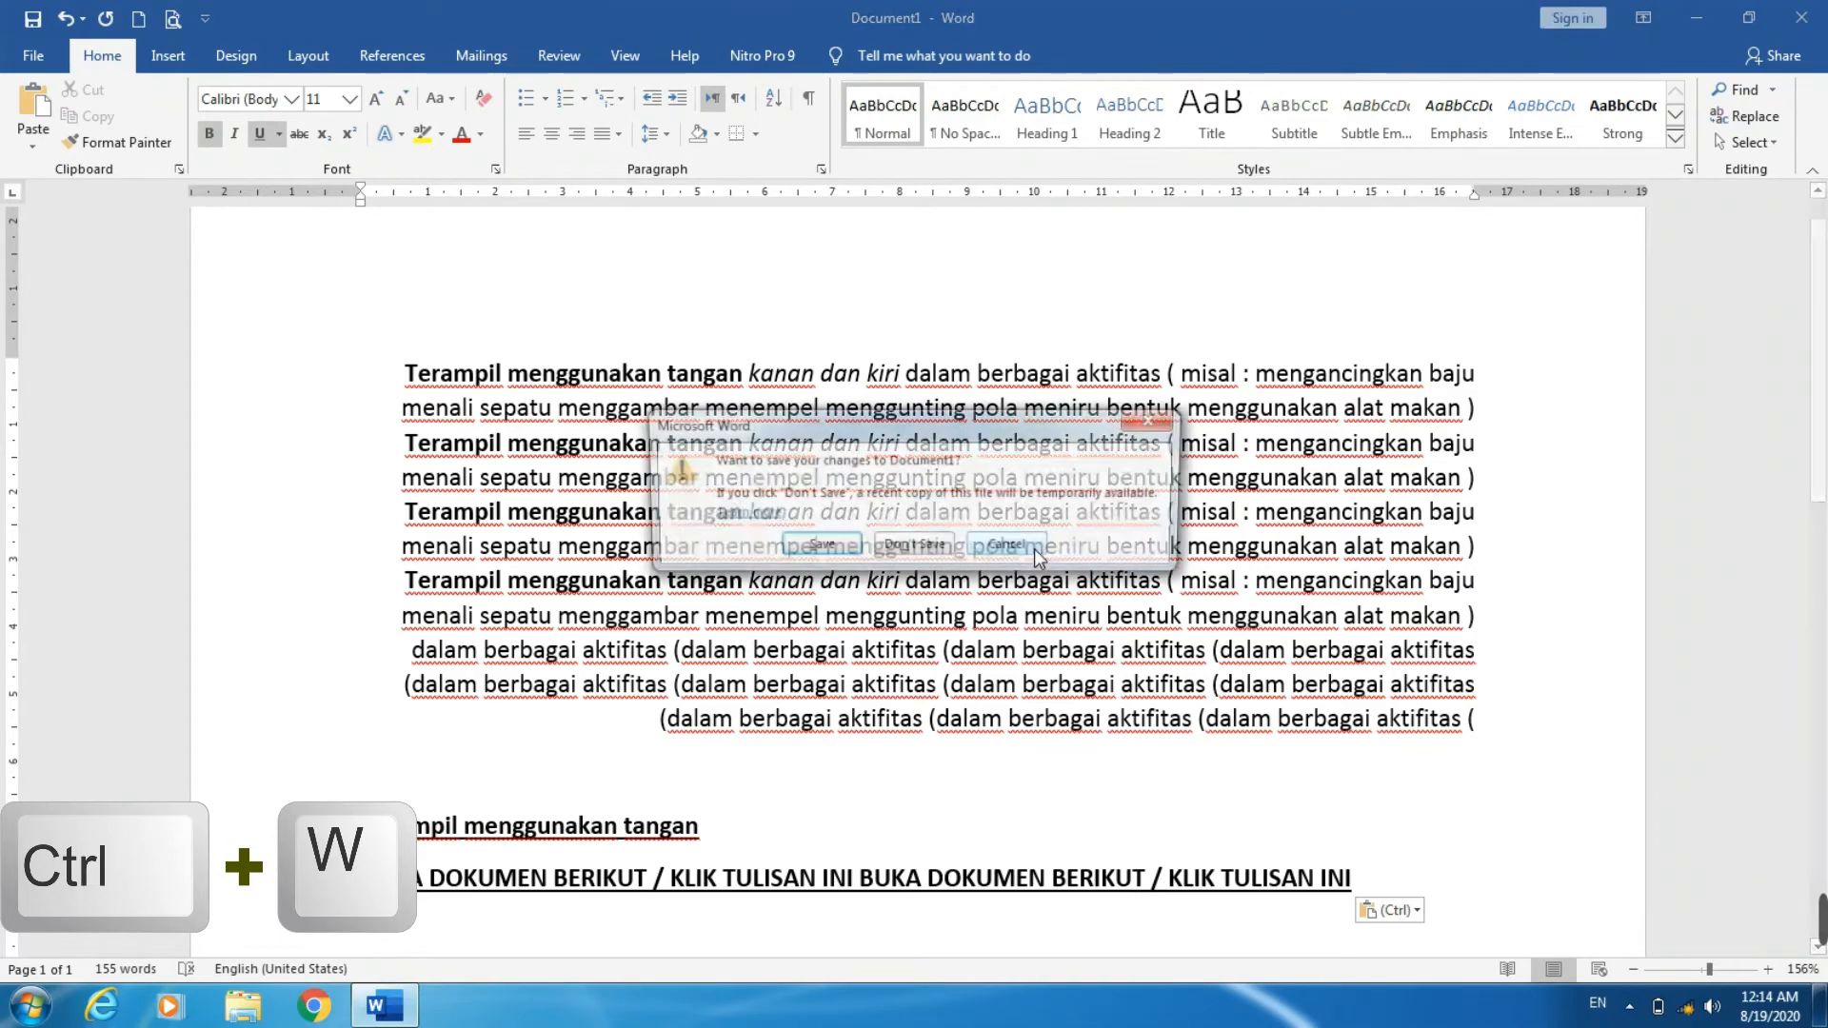
pyautogui.click(1034, 548)
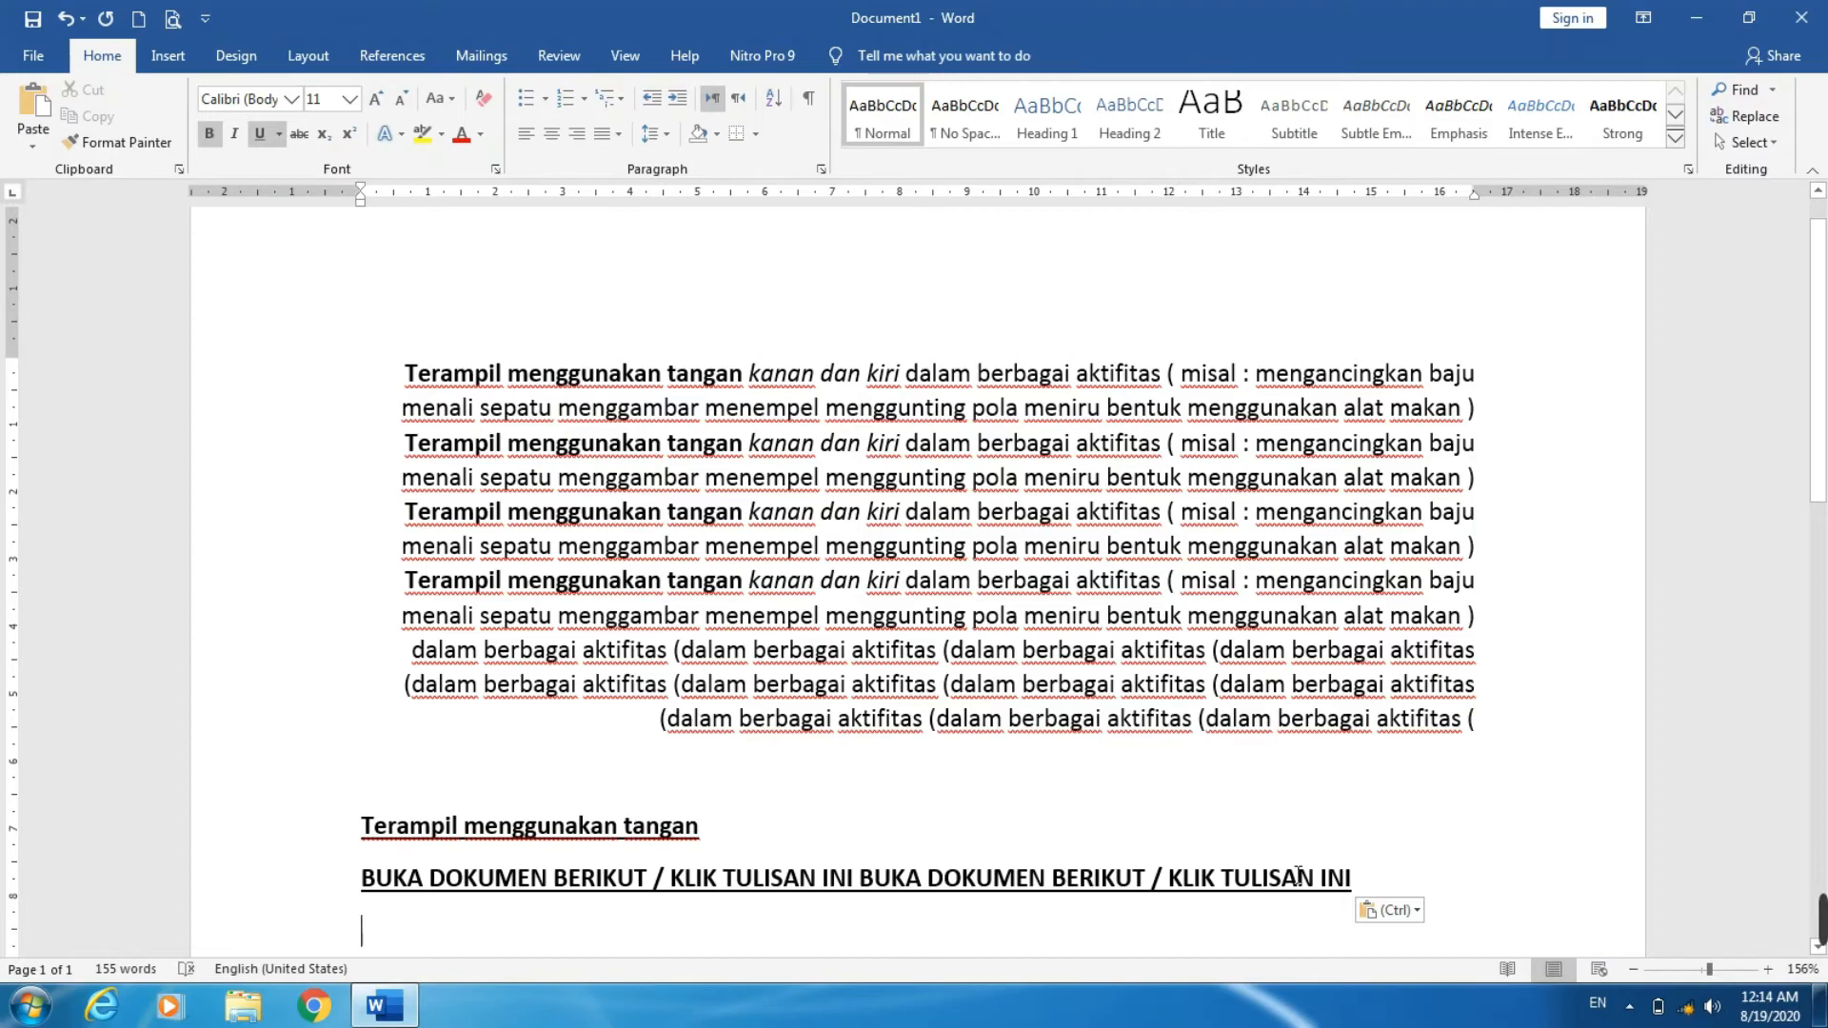
# - Cut the entire underlined "BUKA DOKUMEN BERIKUT / KLIK TULISAN INI" line and paste it back in the same place
pyautogui.hotkey('ctrl', 'x')
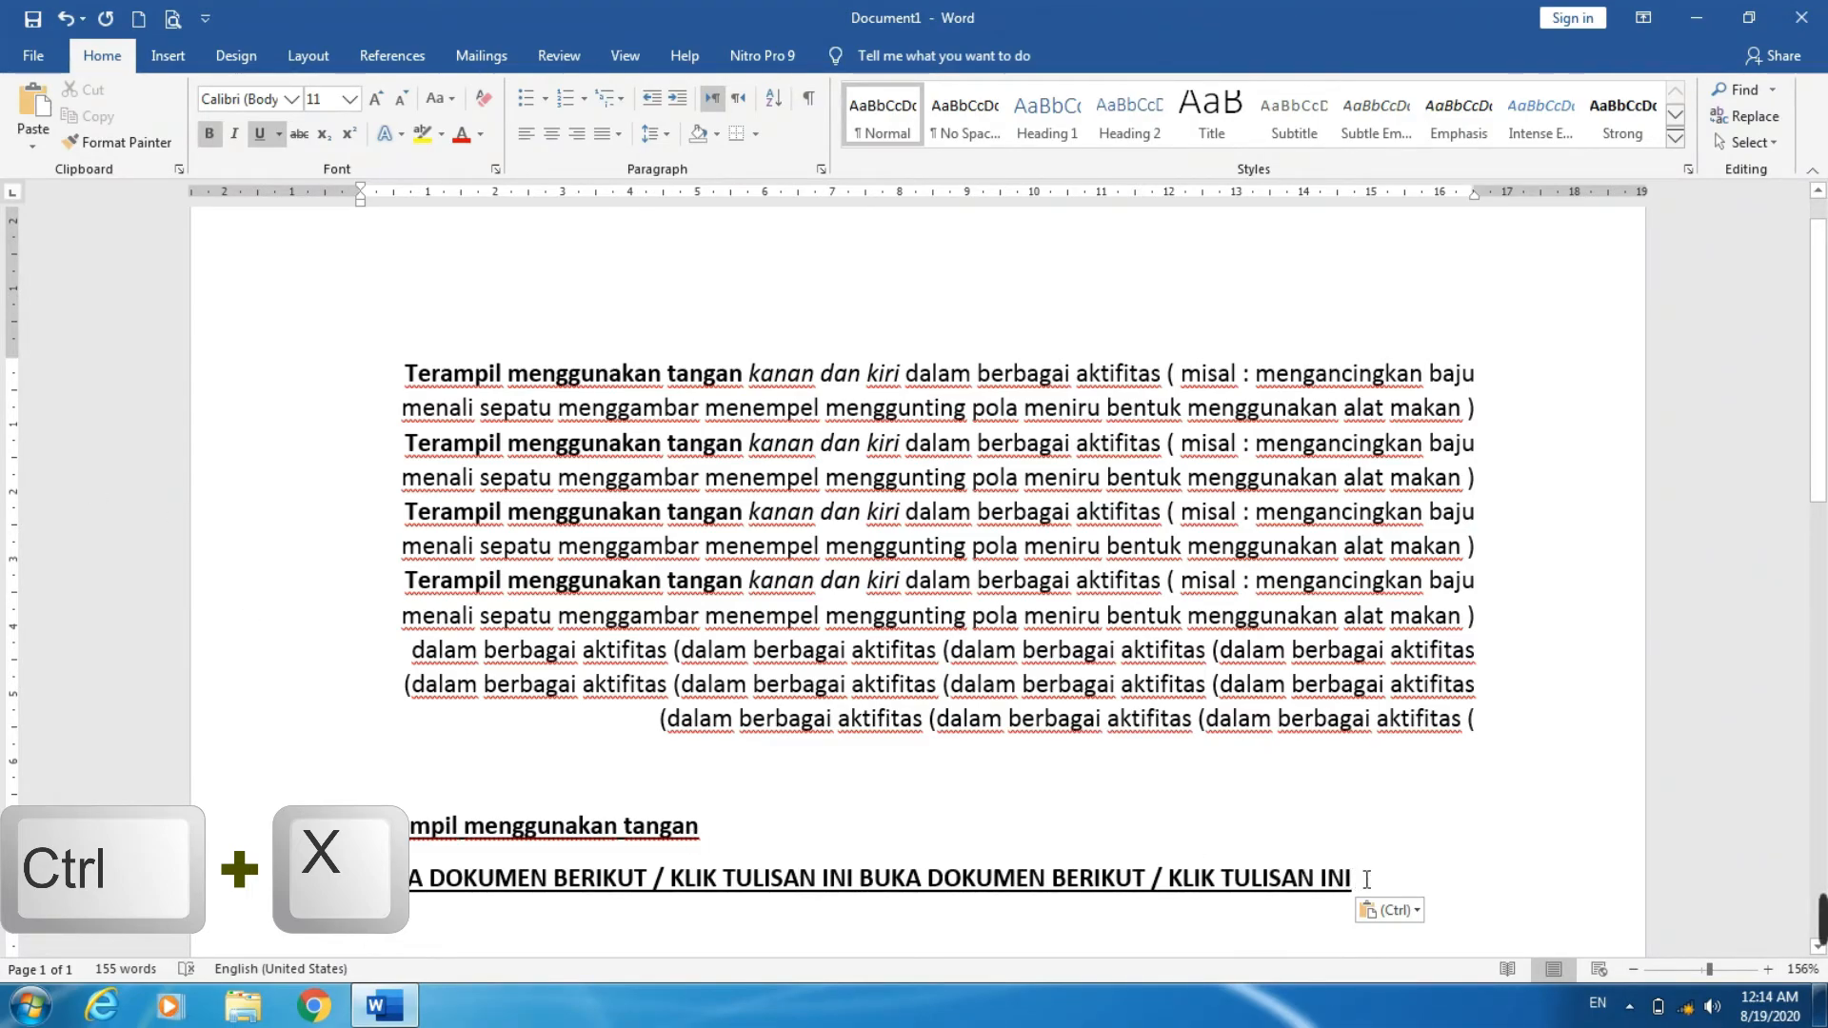
pyautogui.moveTo(1367, 878); pyautogui.dragTo(253, 880)
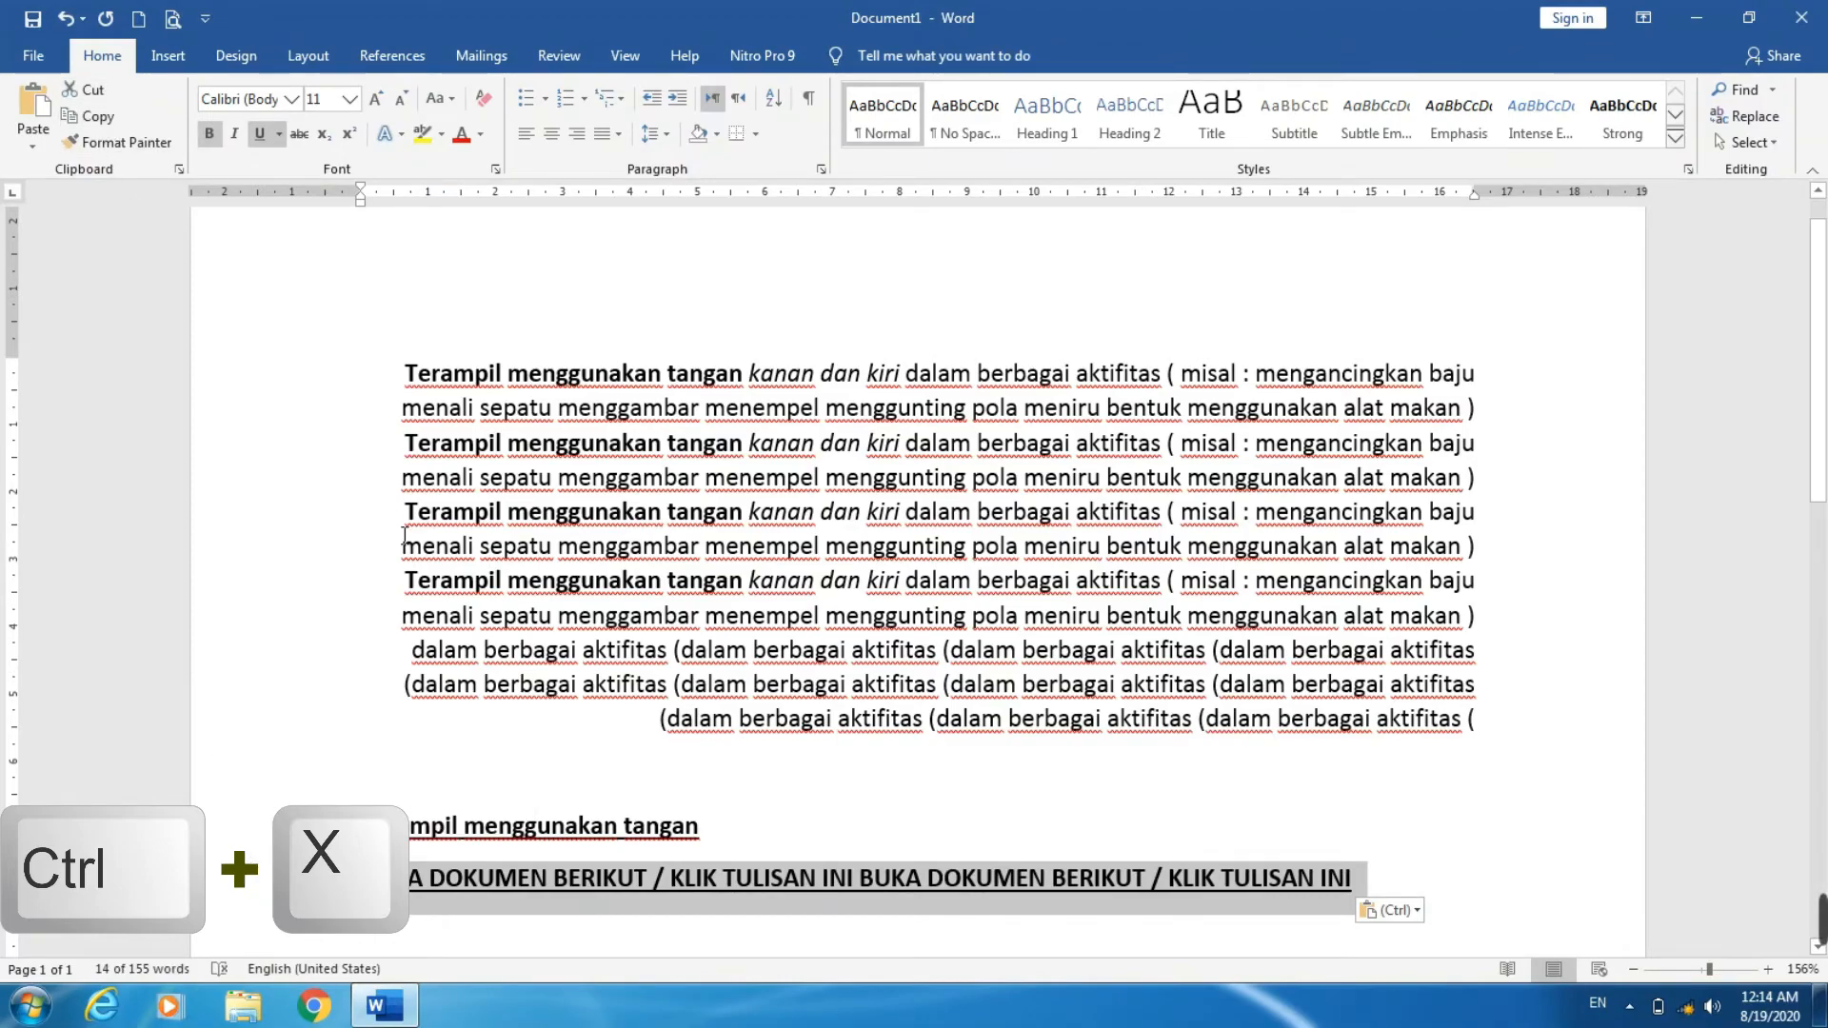
pyautogui.hotkey('ctrl', 'x')
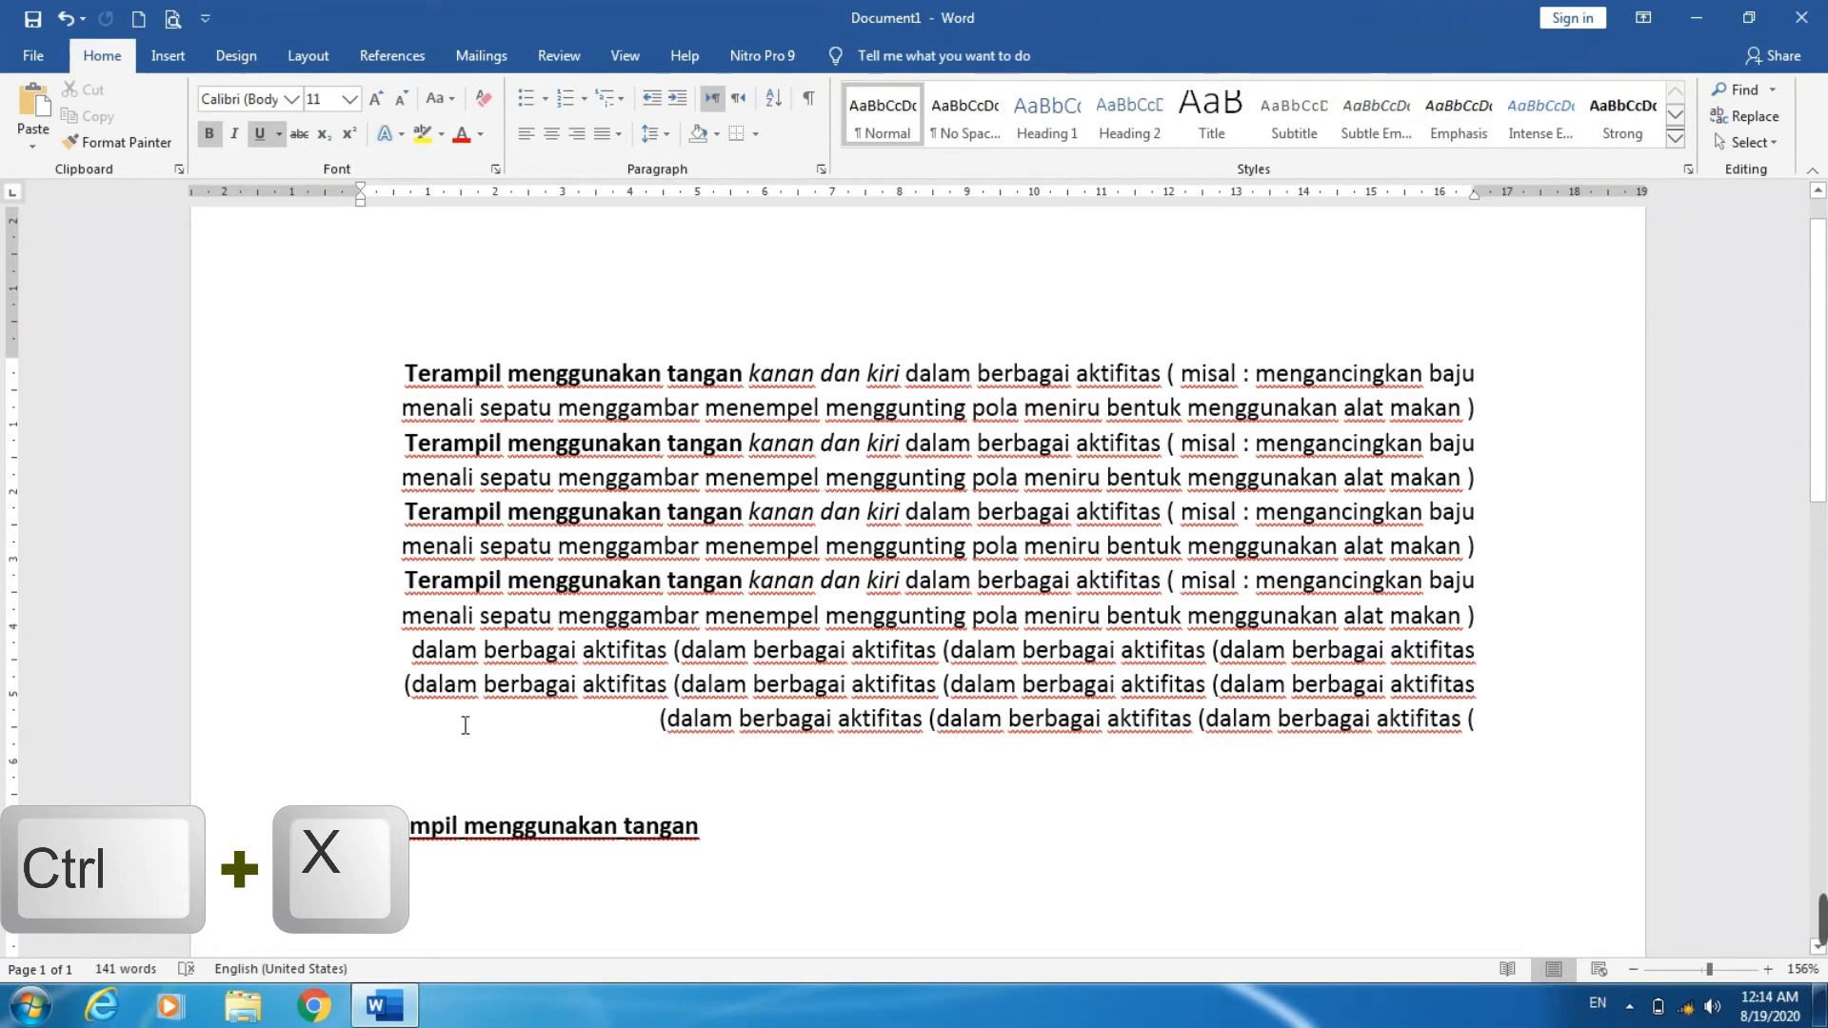
pyautogui.hotkey('ctrl', 'v')
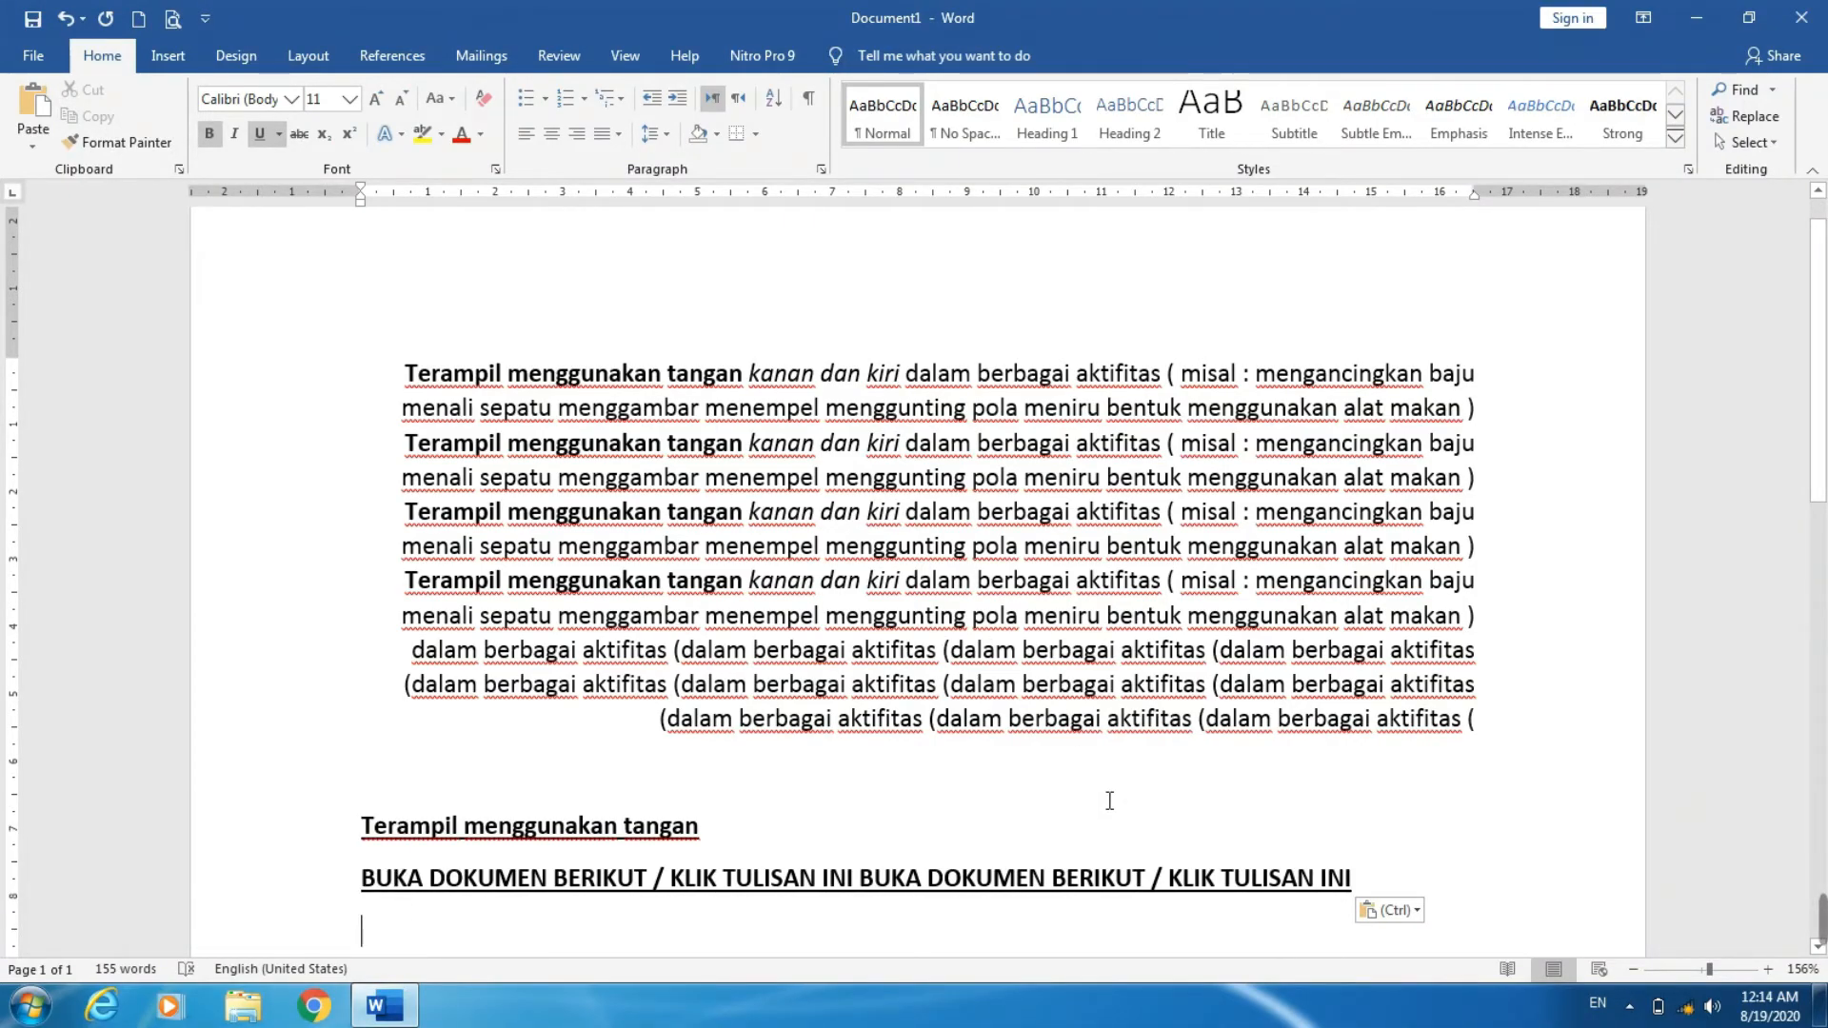
# - Repeat the last paste to add five more copies of the underlined "BUKA DOKUMEN BERIKUT / KLIK TULISAN INI" line below the original
pyautogui.hotkey('ctrl', 'y')
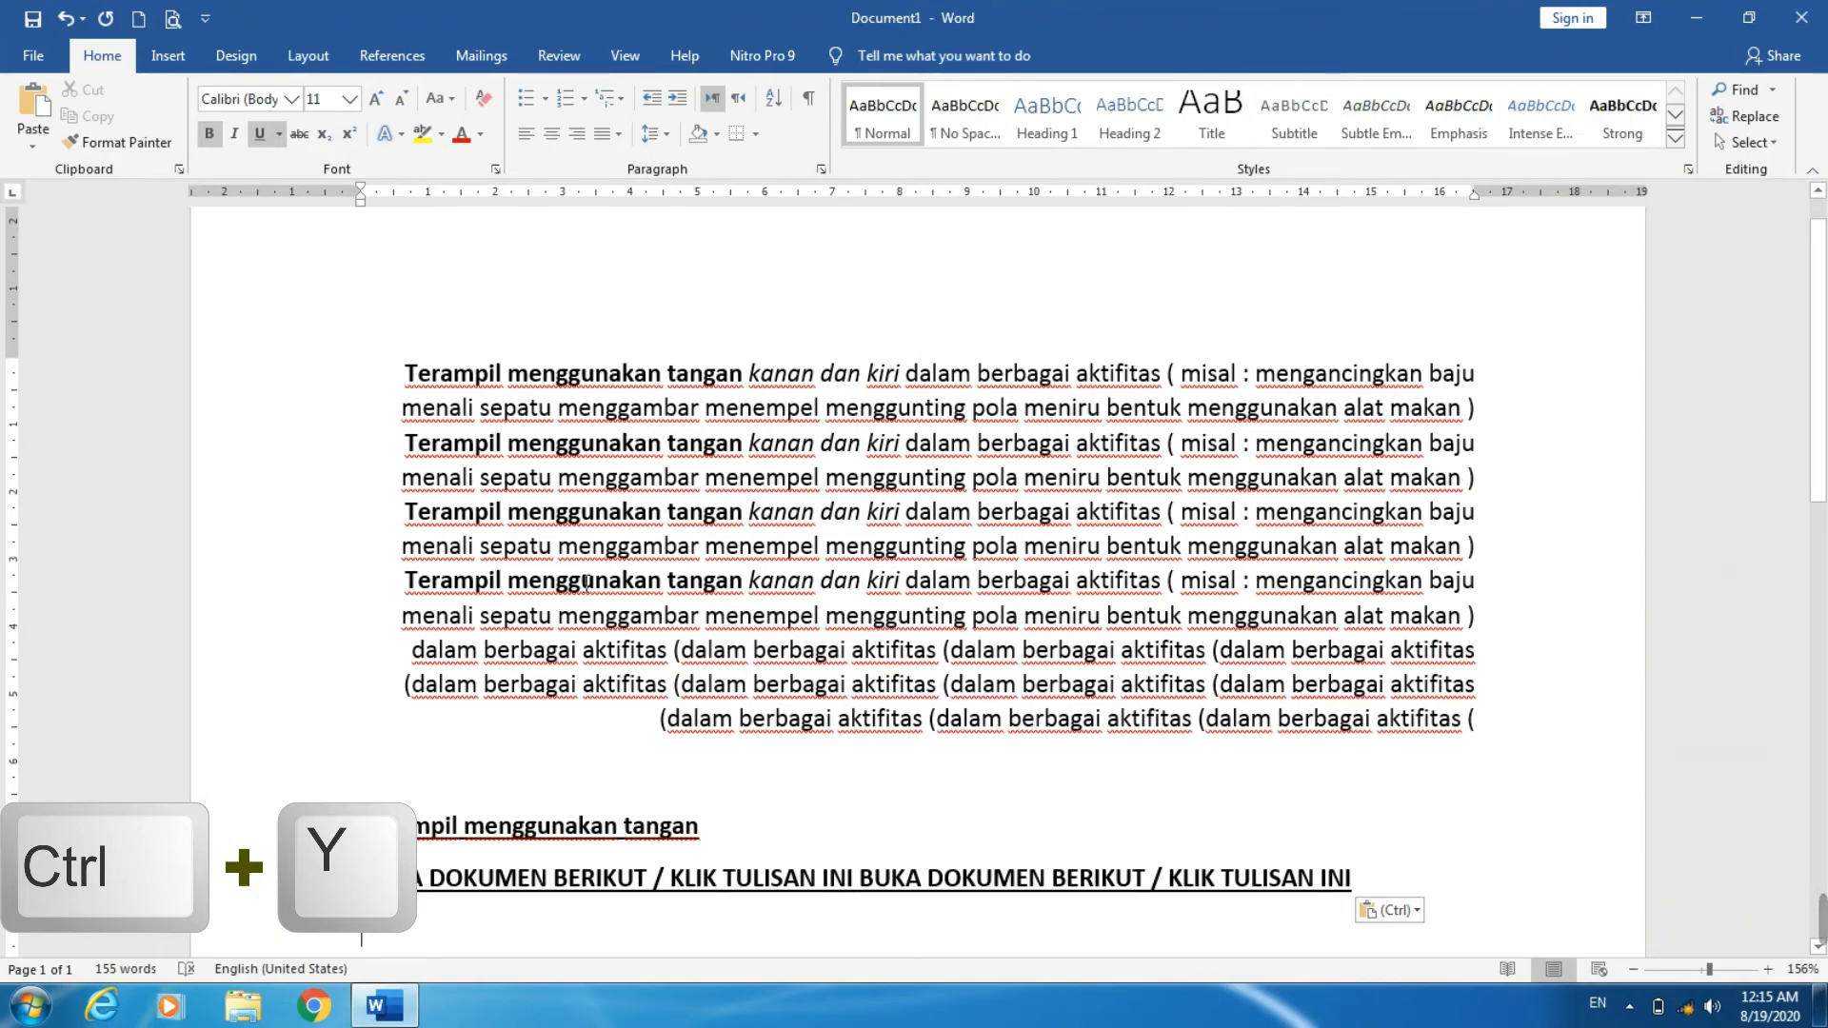
pyautogui.hotkey('ctrl', 'y')
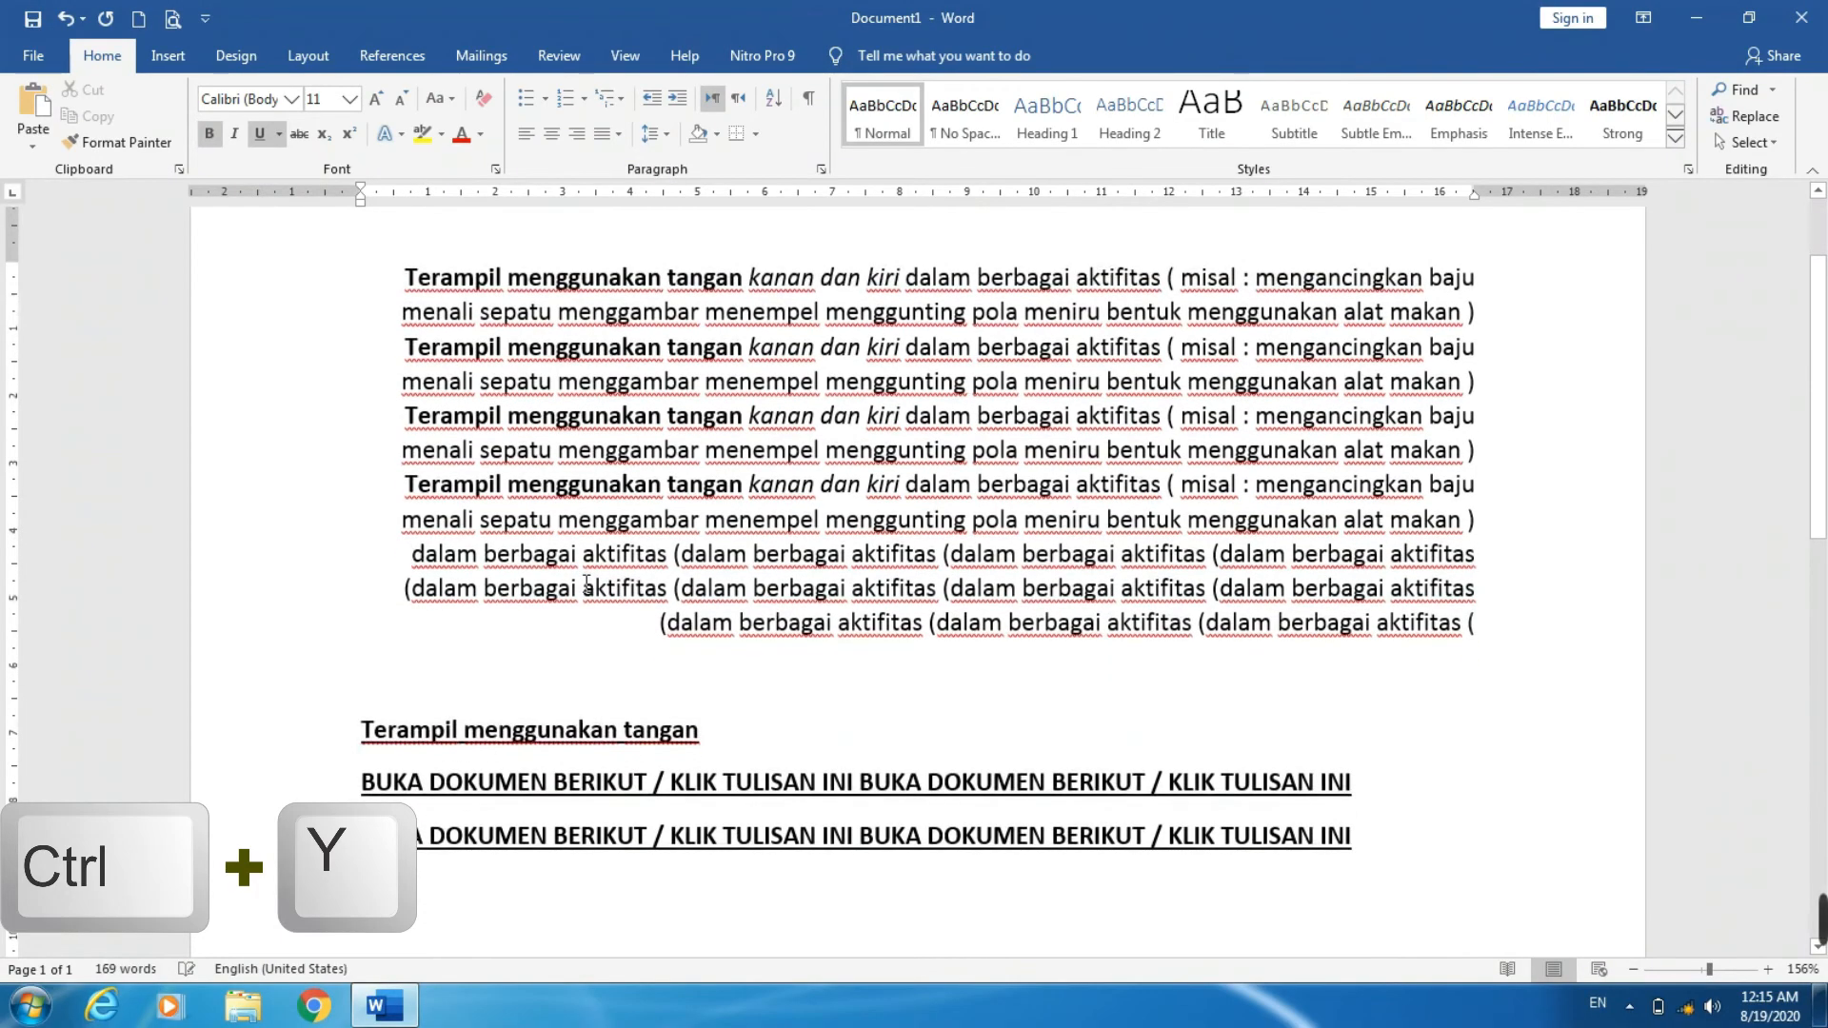
pyautogui.hotkey('ctrl', 'y')
pyautogui.hotkey('ctrl', 'y')
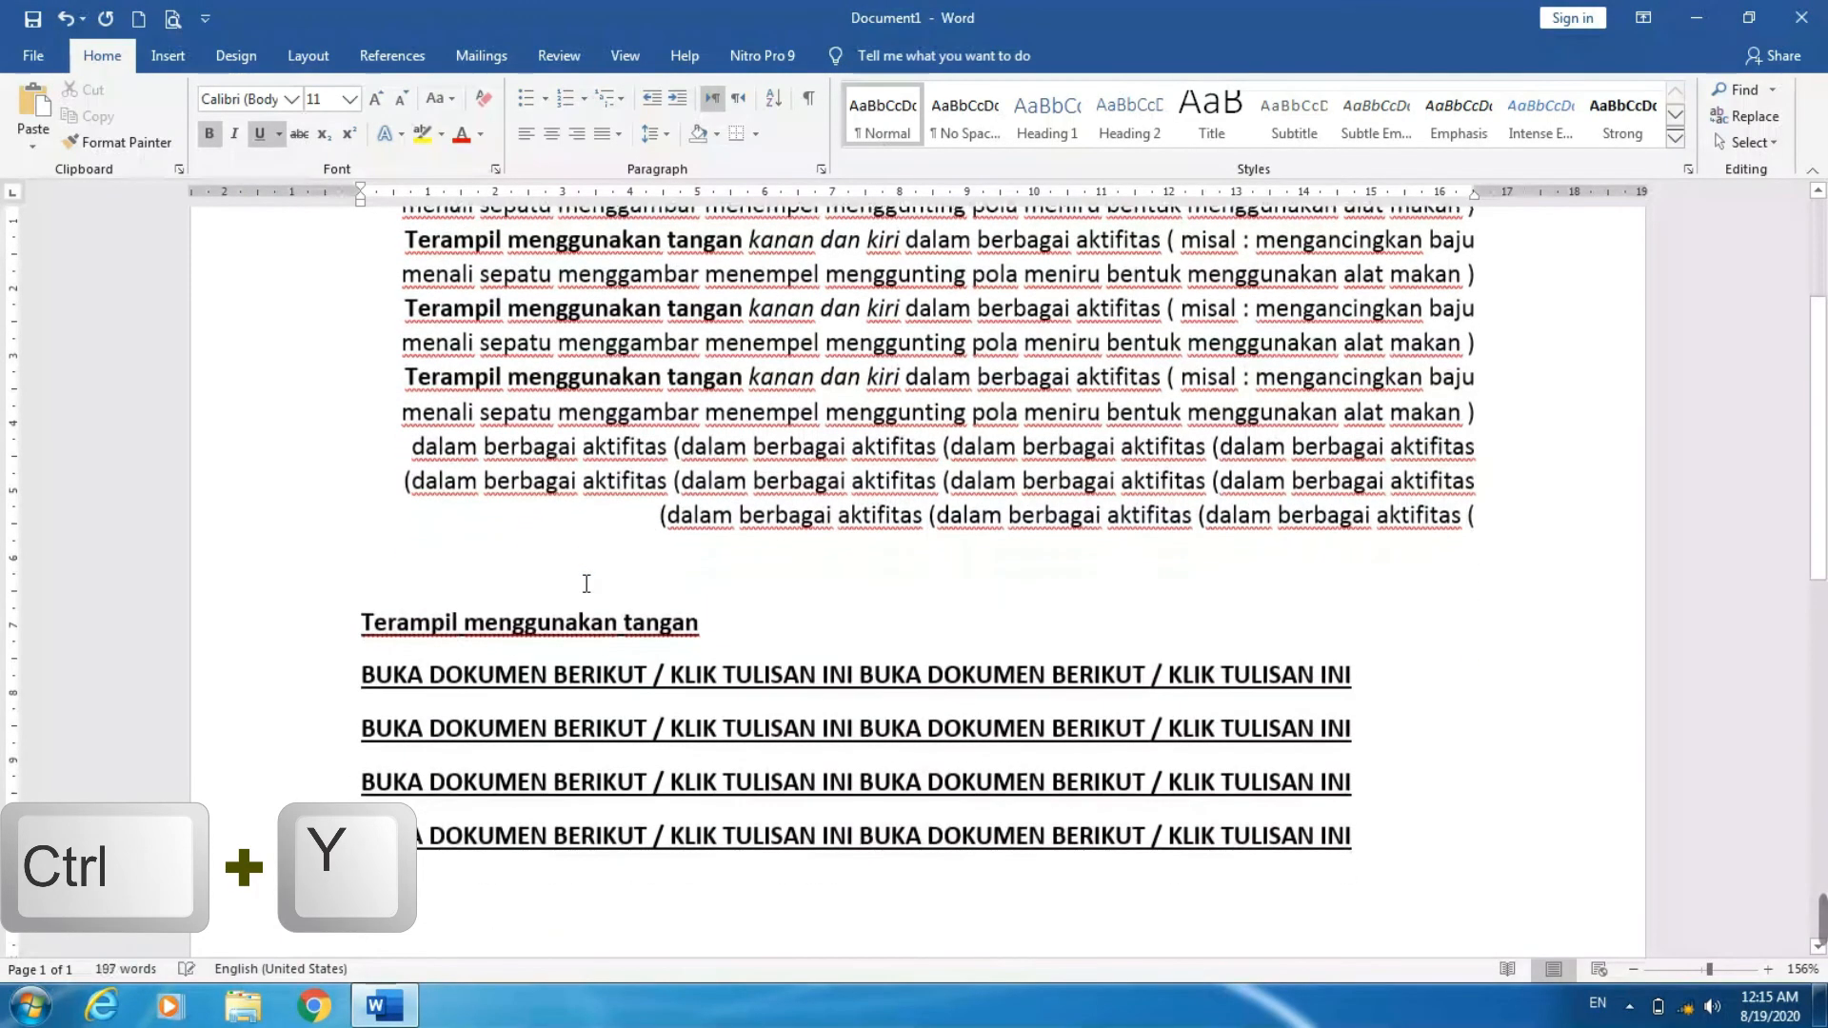
pyautogui.hotkey('ctrl', 'y')
pyautogui.hotkey('ctrl', 'y')
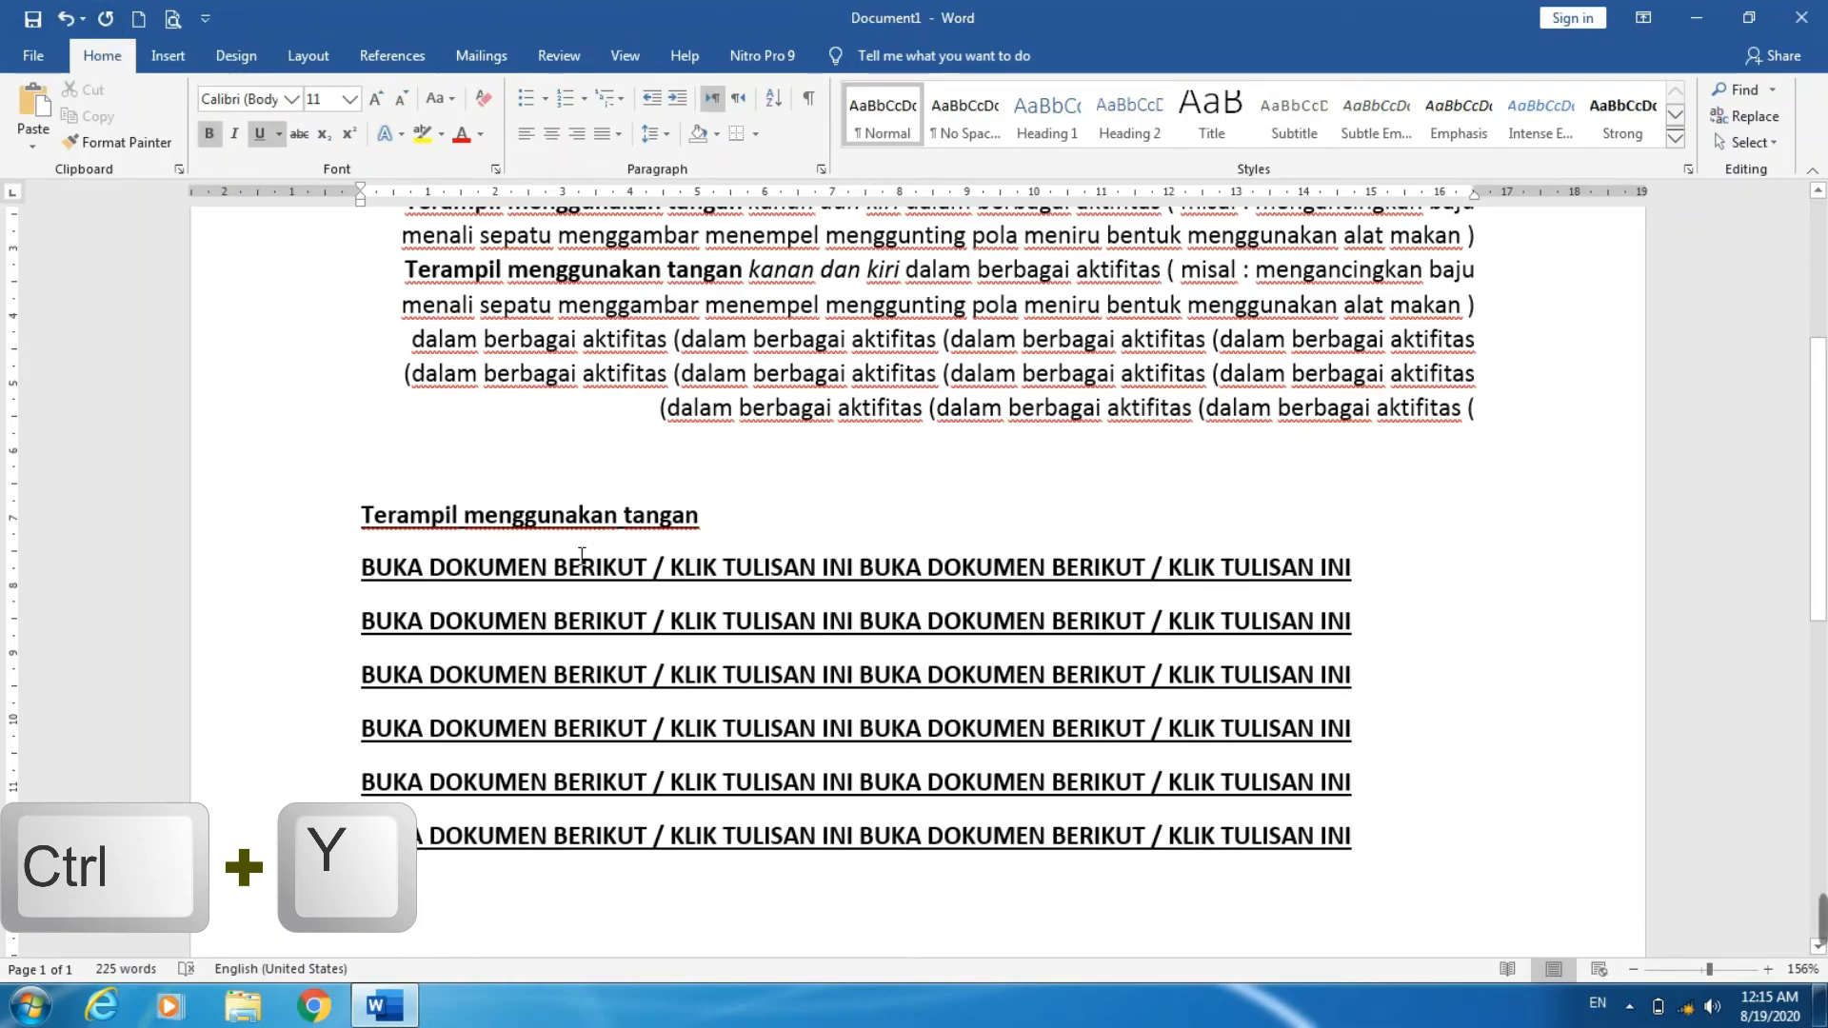
# - Delete the first underlined "BUKA DOKUMEN BERIKUT" line and repeat the paste to add seven copies below a blank line after the remaining ones
pyautogui.moveTo(356, 565); pyautogui.dragTo(1387, 557)
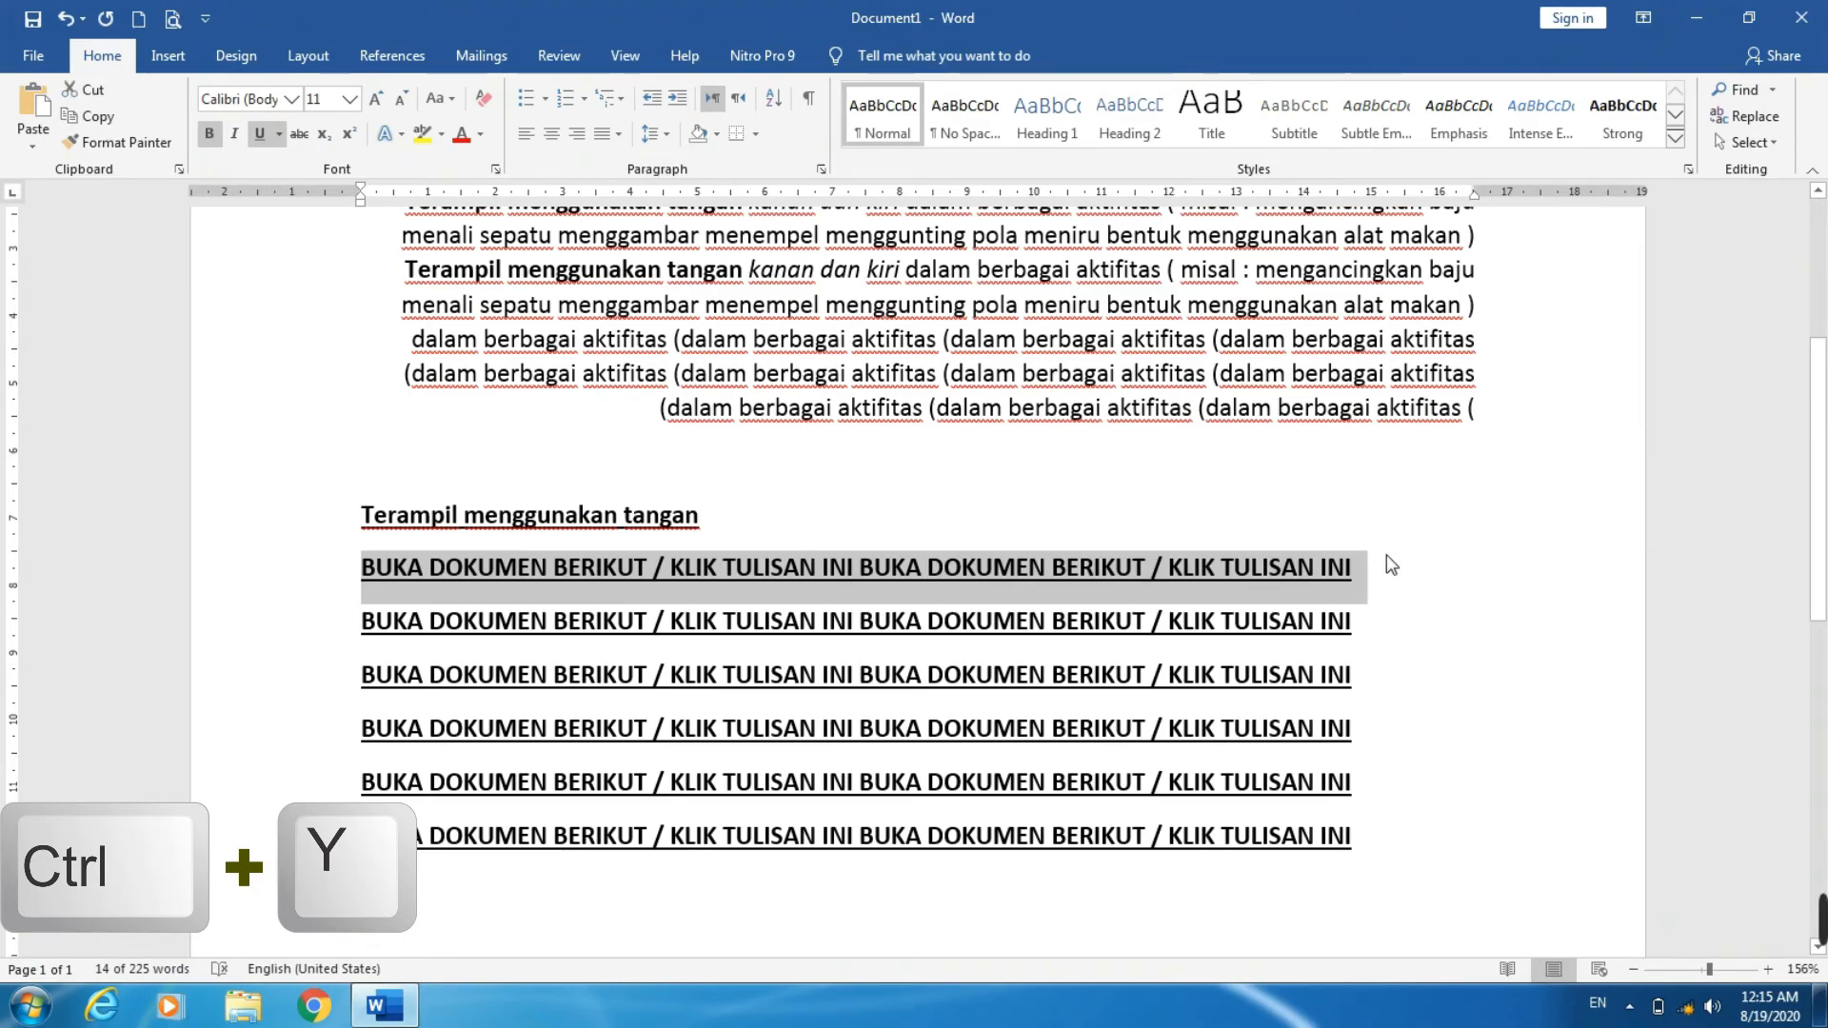
pyautogui.press('Delete')
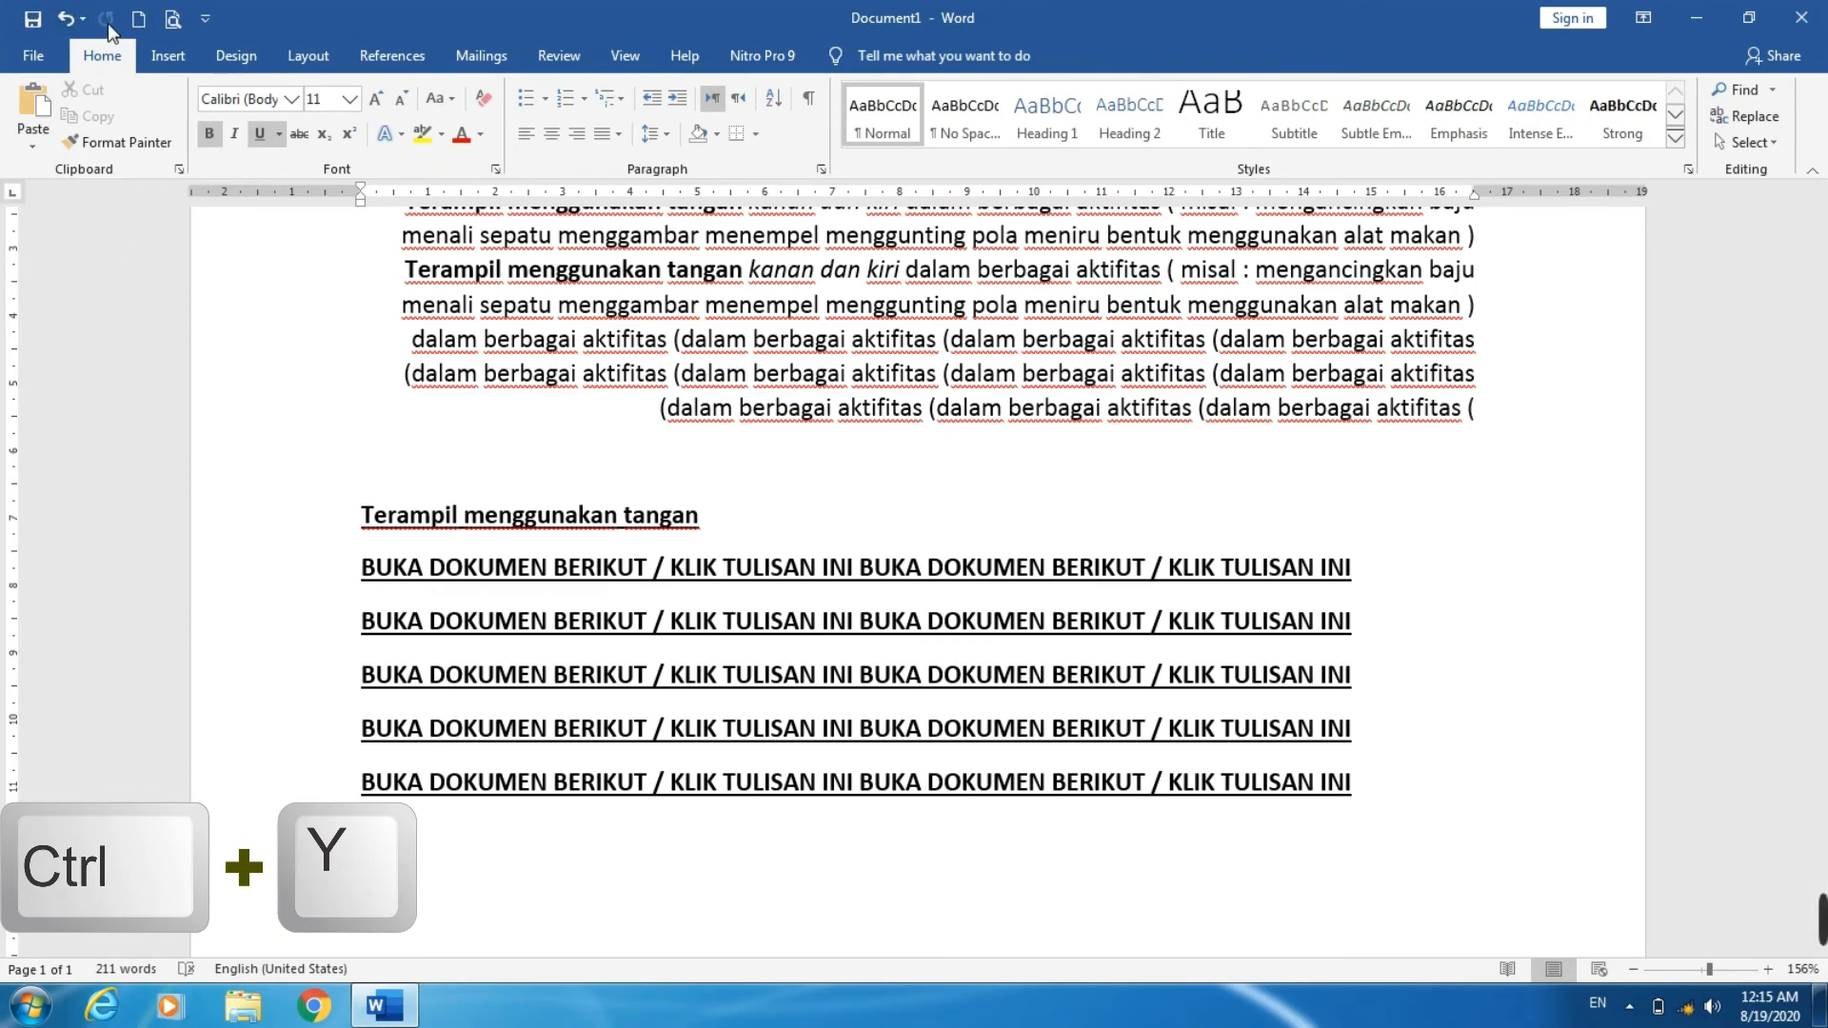
pyautogui.click(1331, 881)
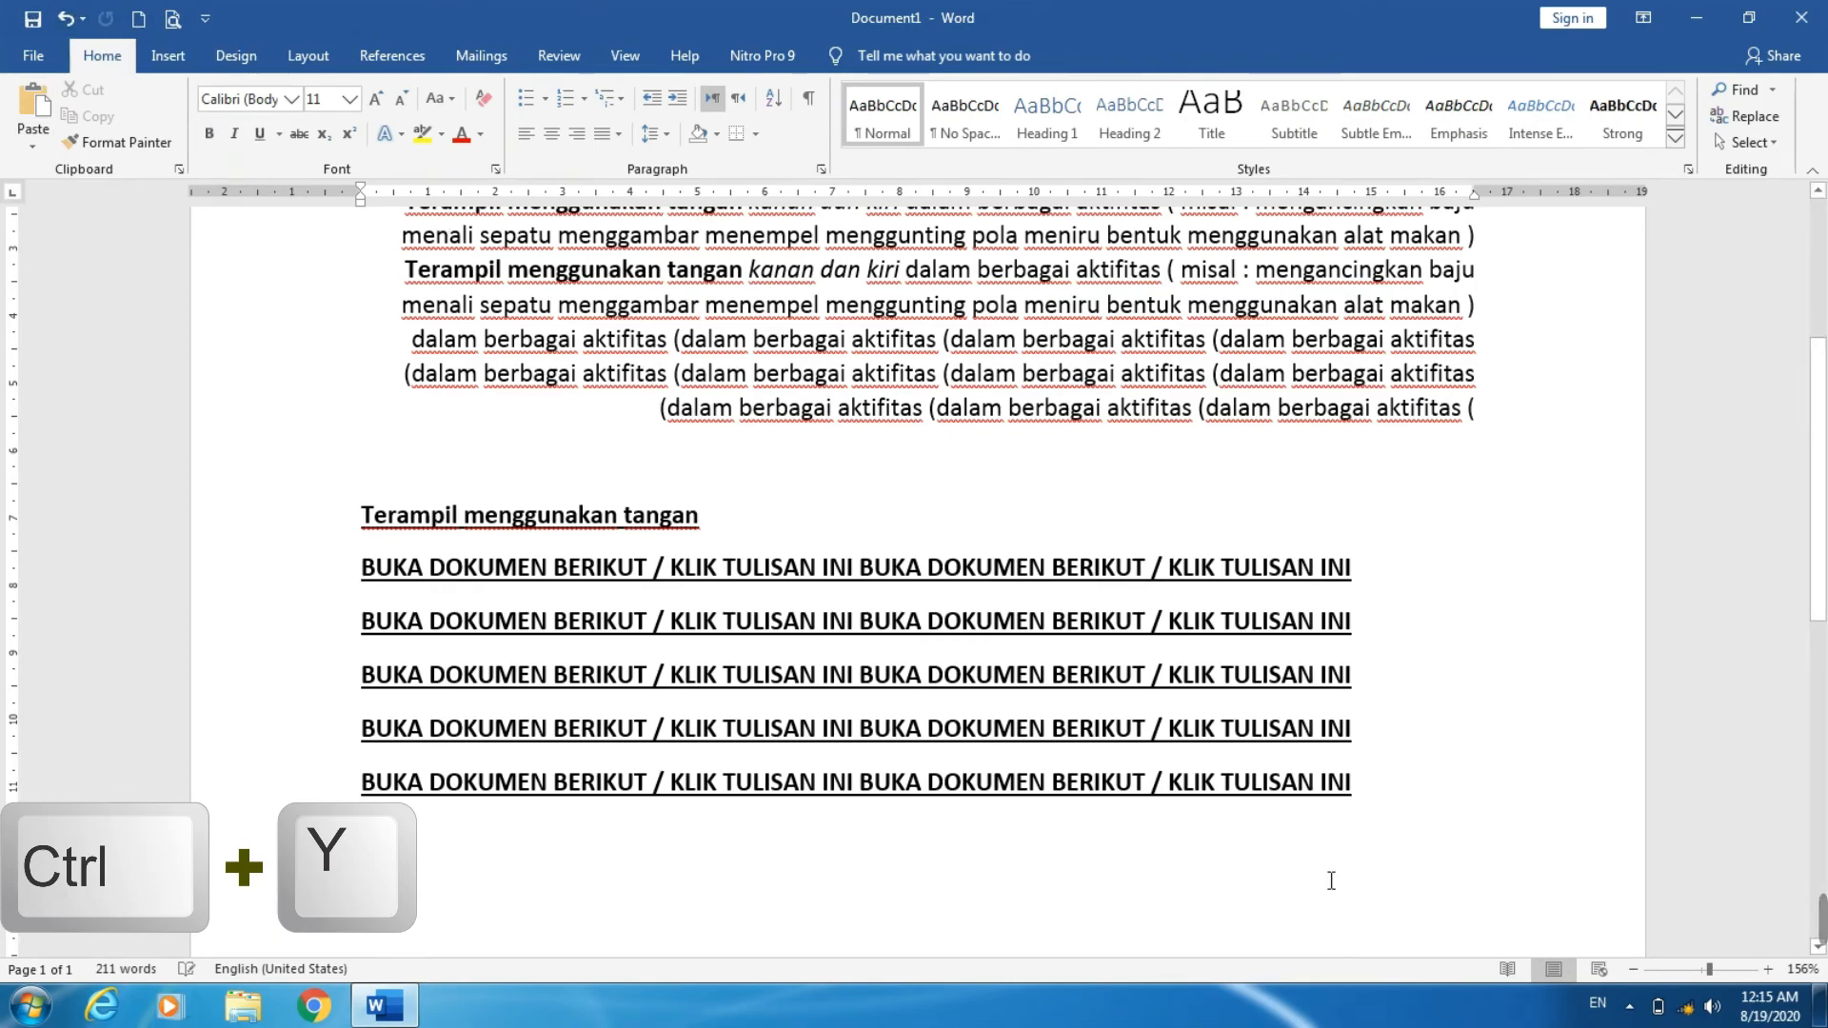
pyautogui.hotkey('ctrl', 'y')
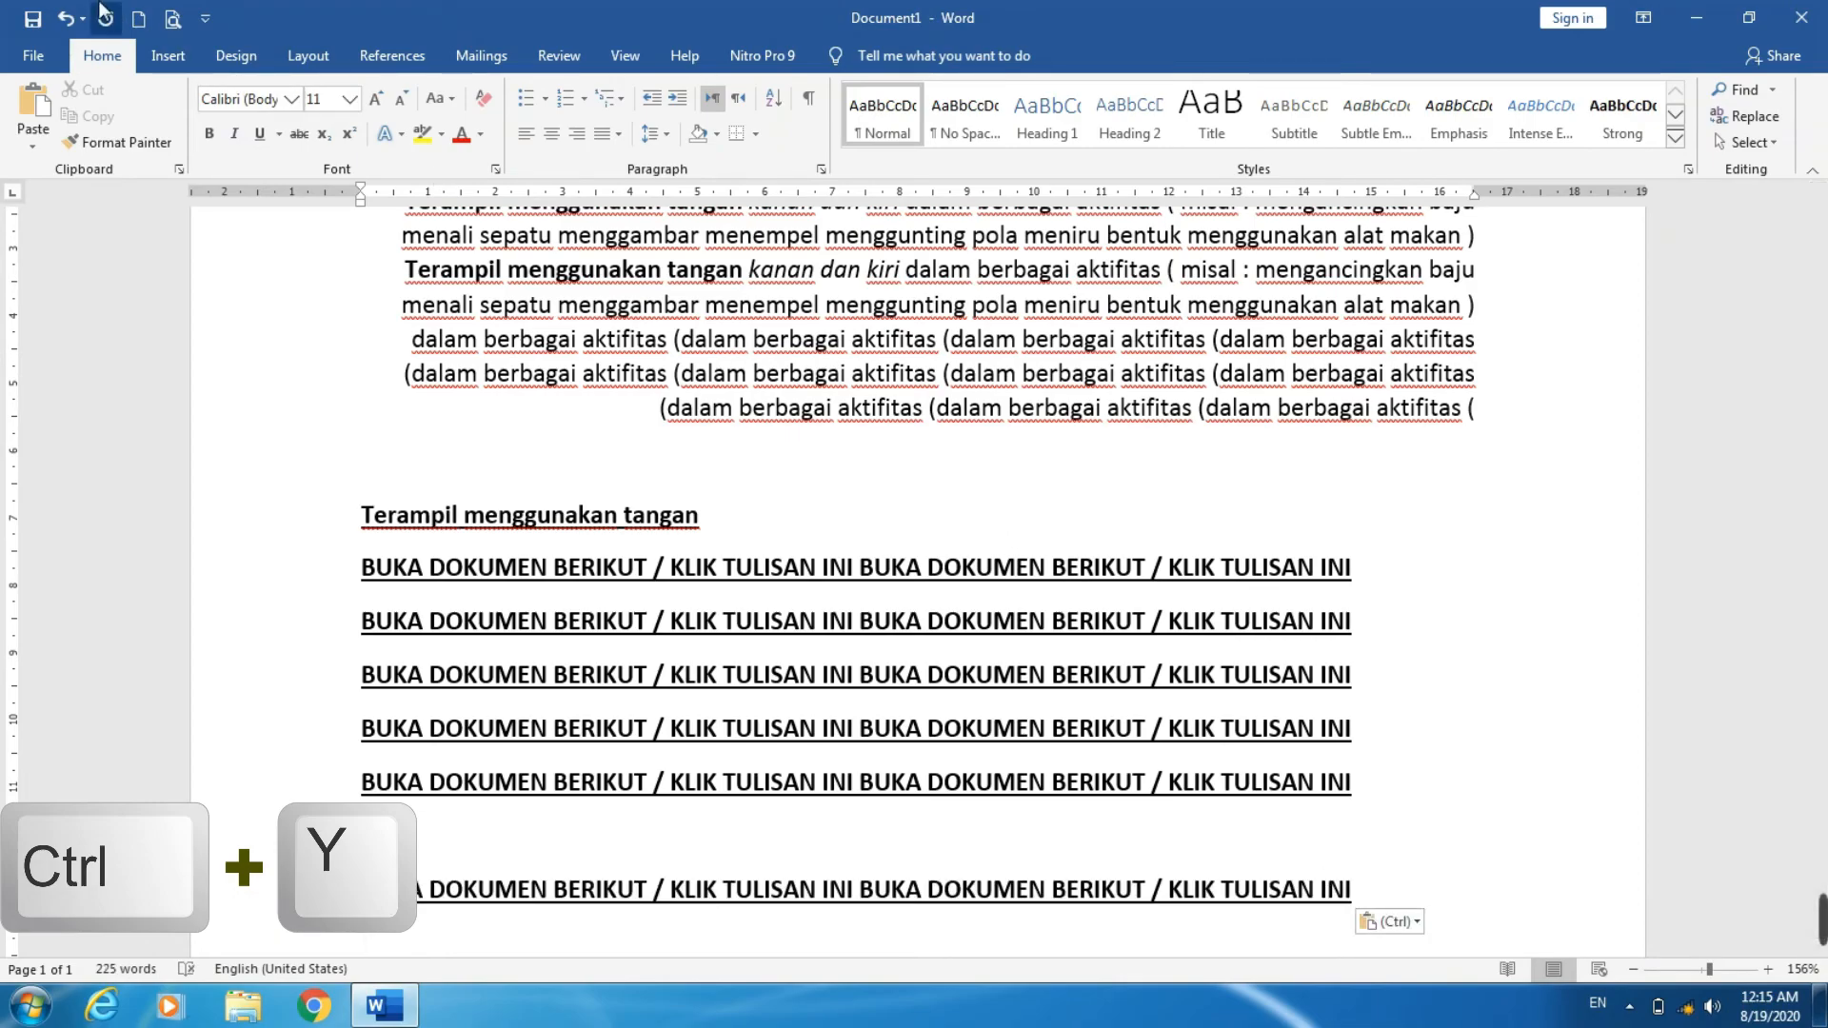
pyautogui.click(103, 31)
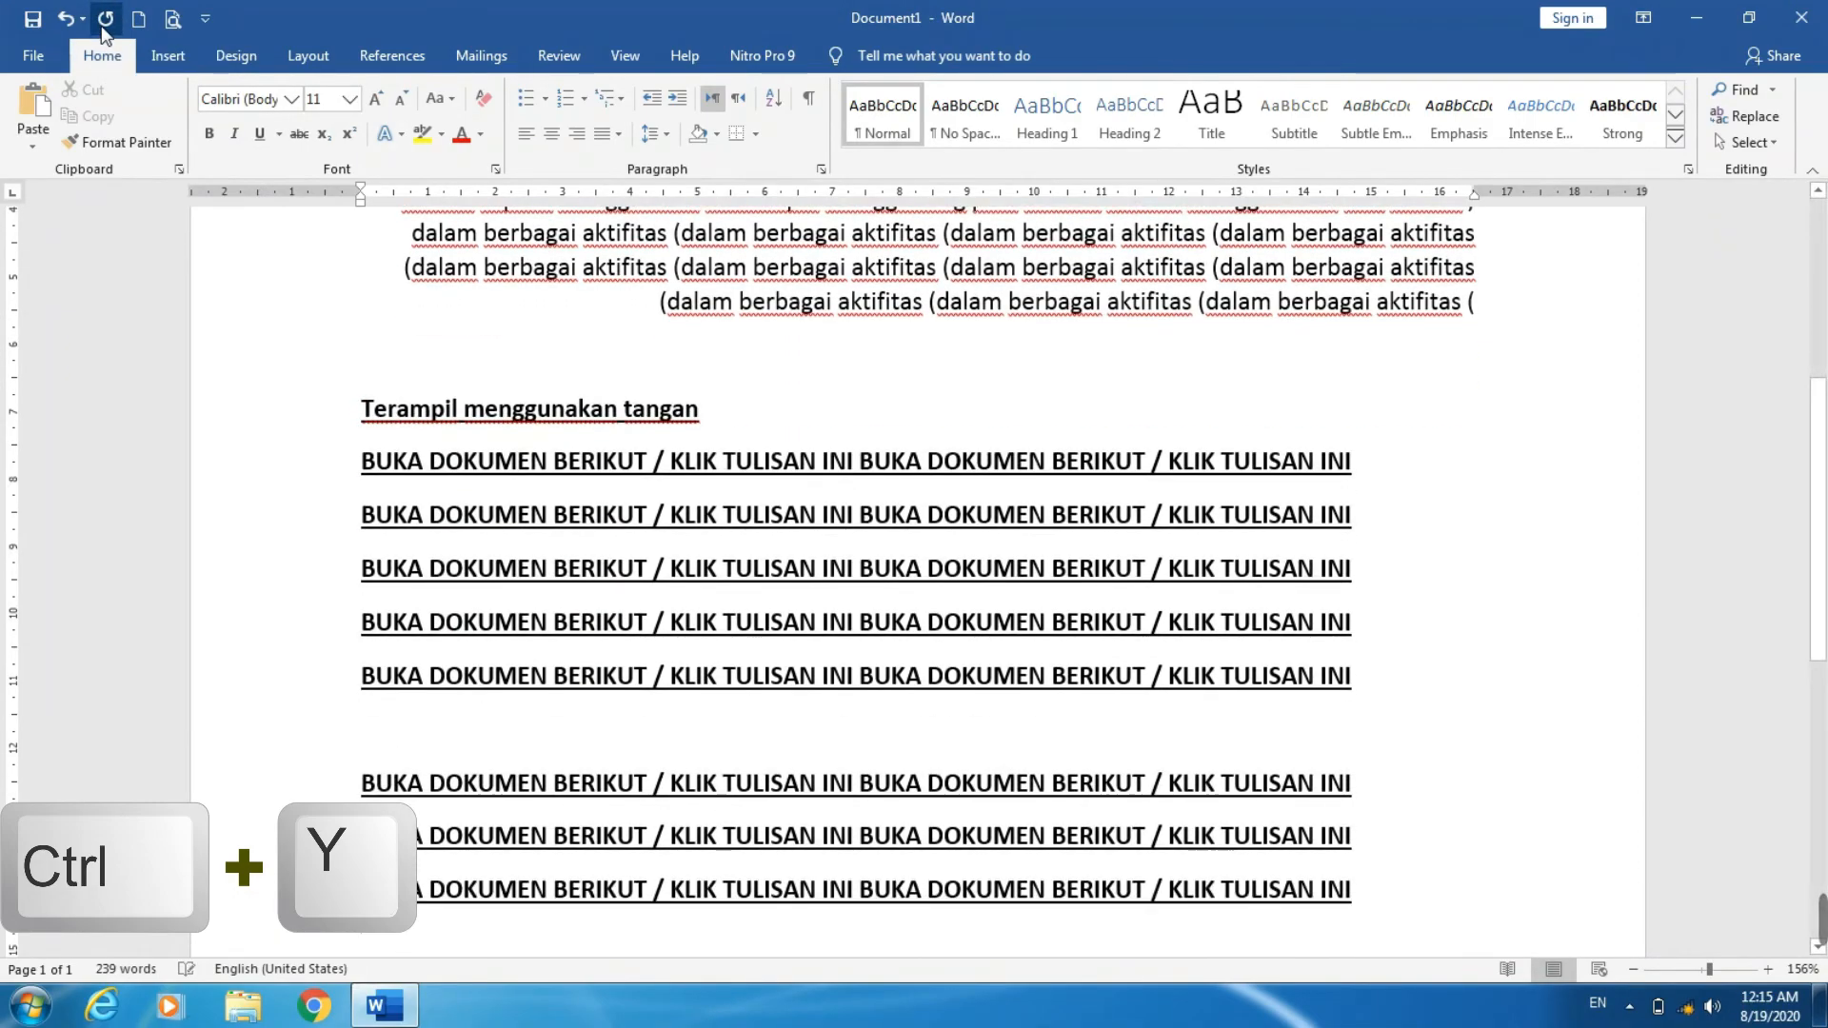
pyautogui.click(105, 32)
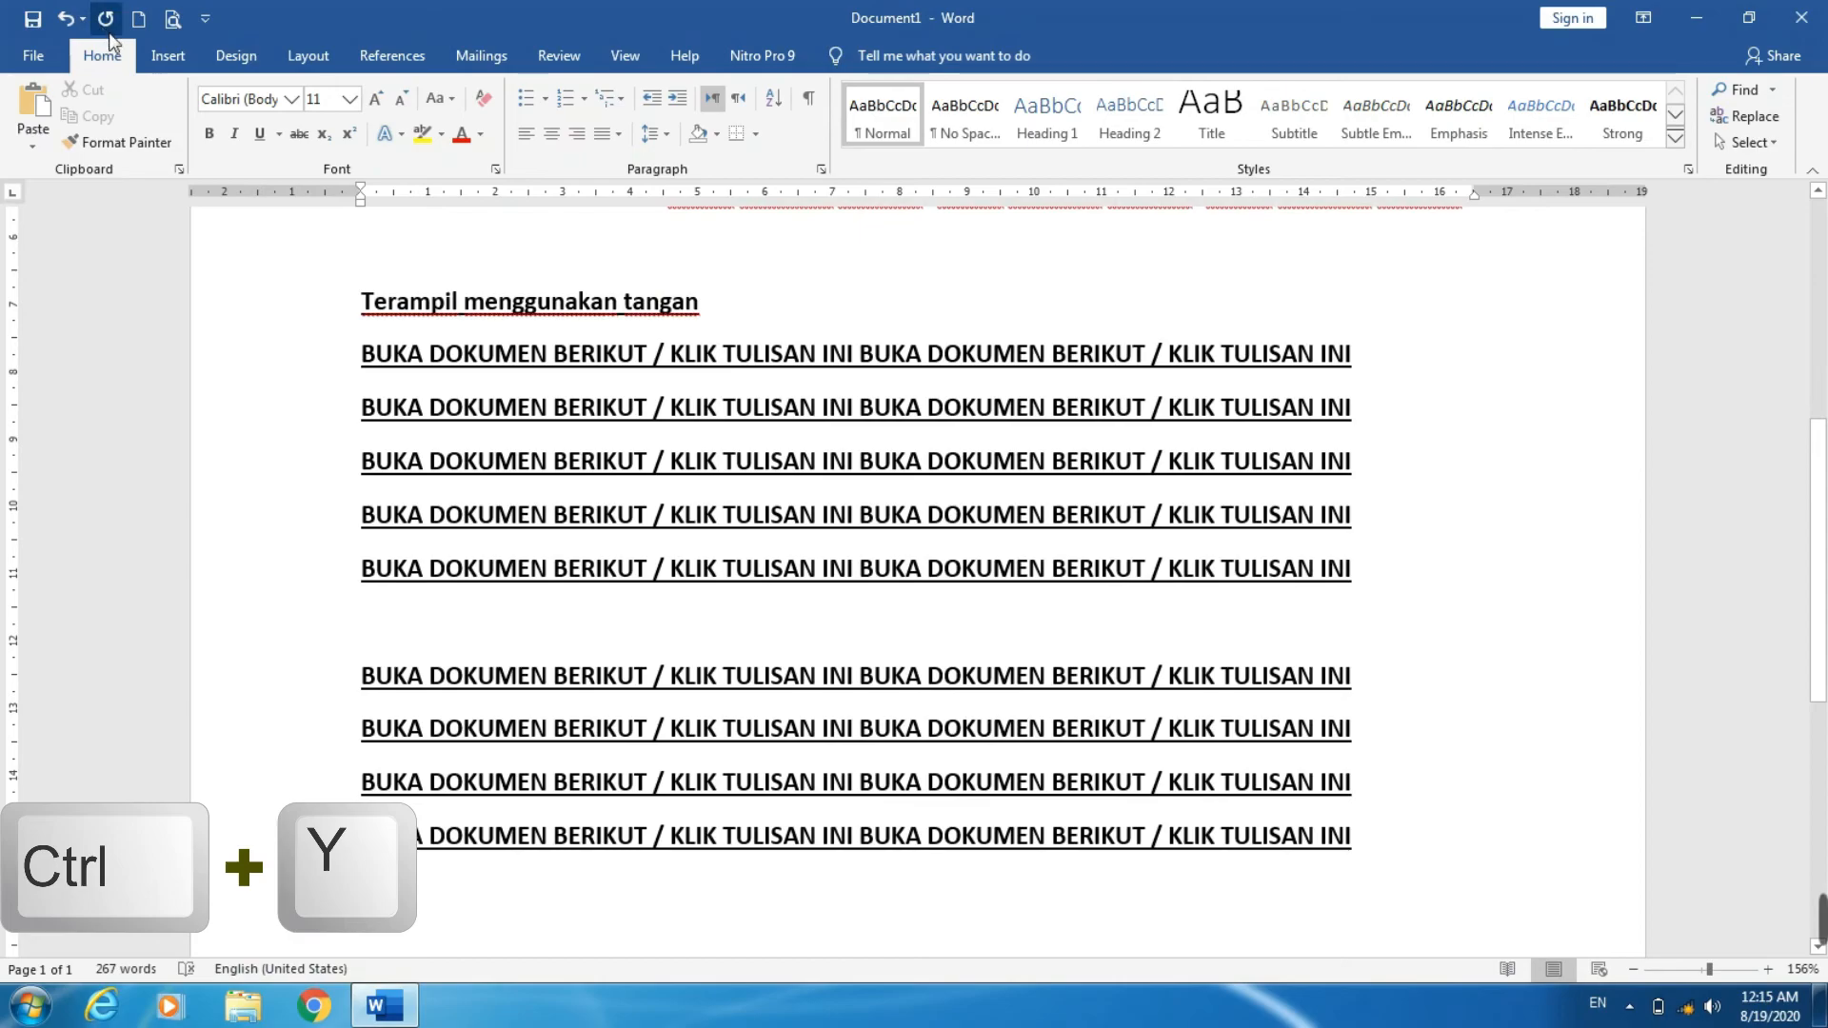
pyautogui.click(111, 19)
pyautogui.click(114, 16)
pyautogui.click(117, 13)
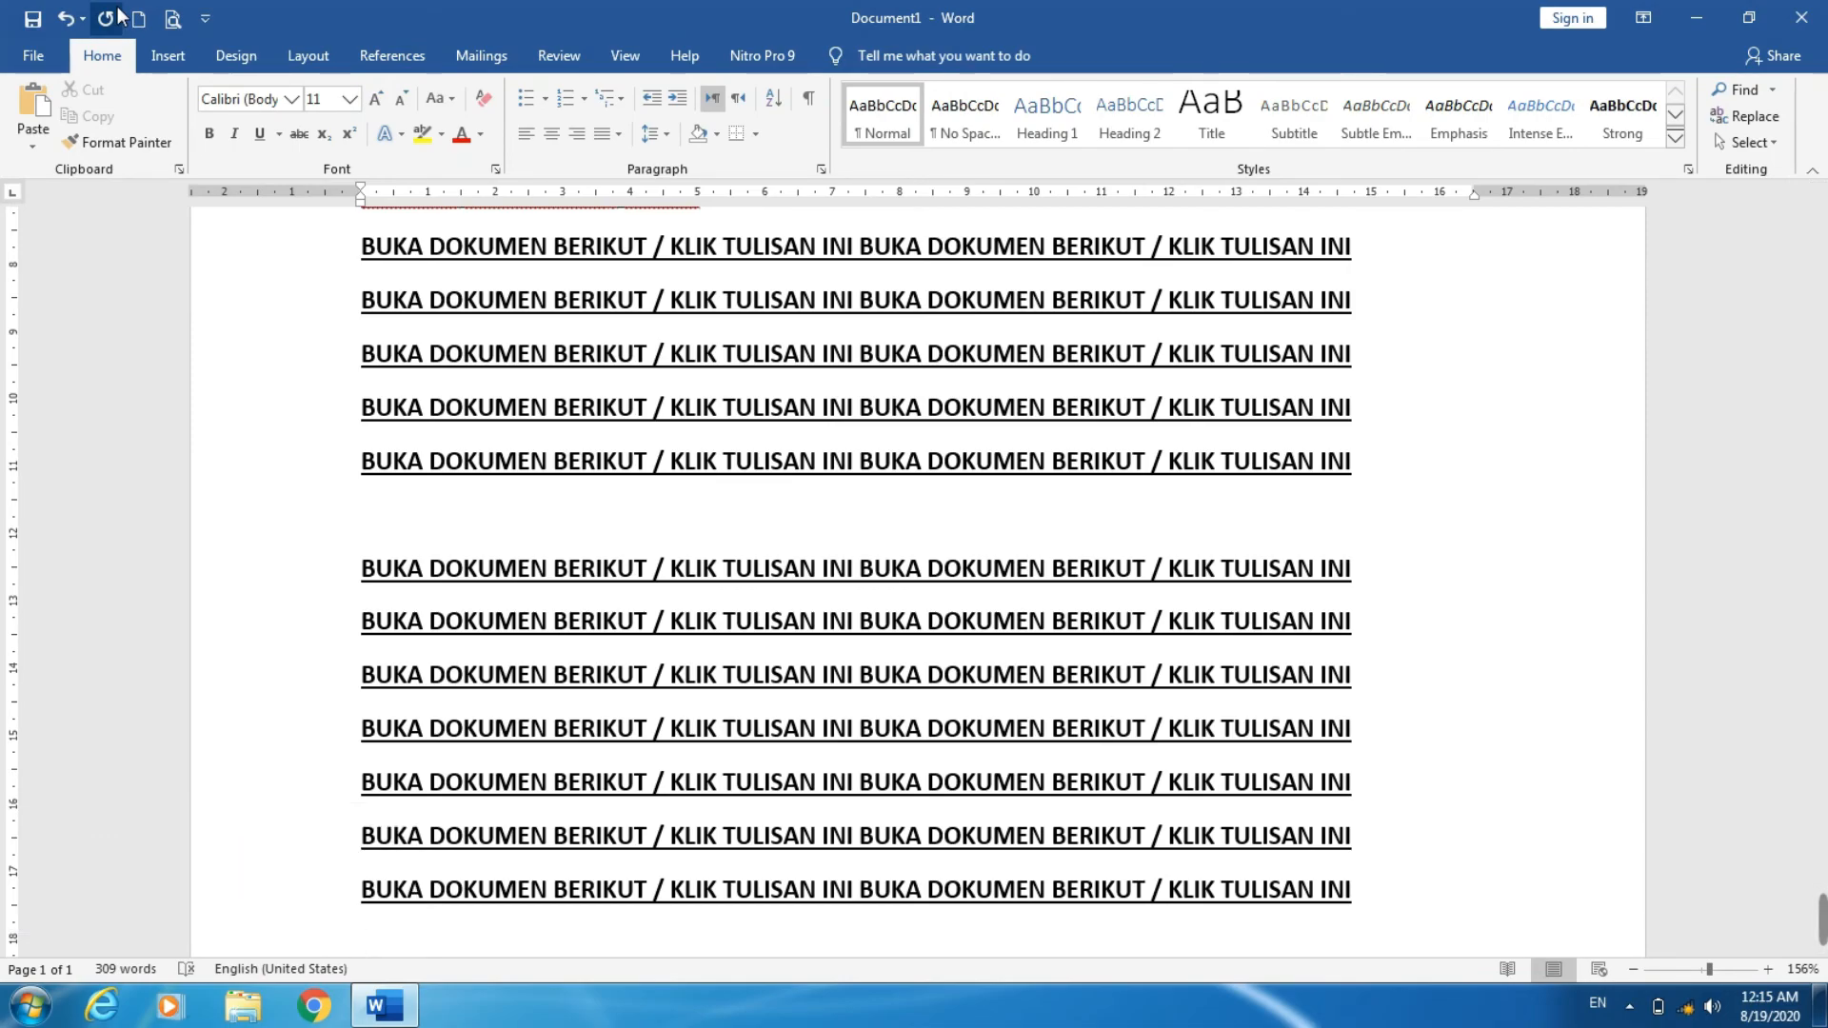
# - Undo the repeated pastes and the line deletion until a single "BUKA DOKUMEN BERIKUT / KLIK TULISAN INI" line remains
pyautogui.hotkey('ctrl', 'z')
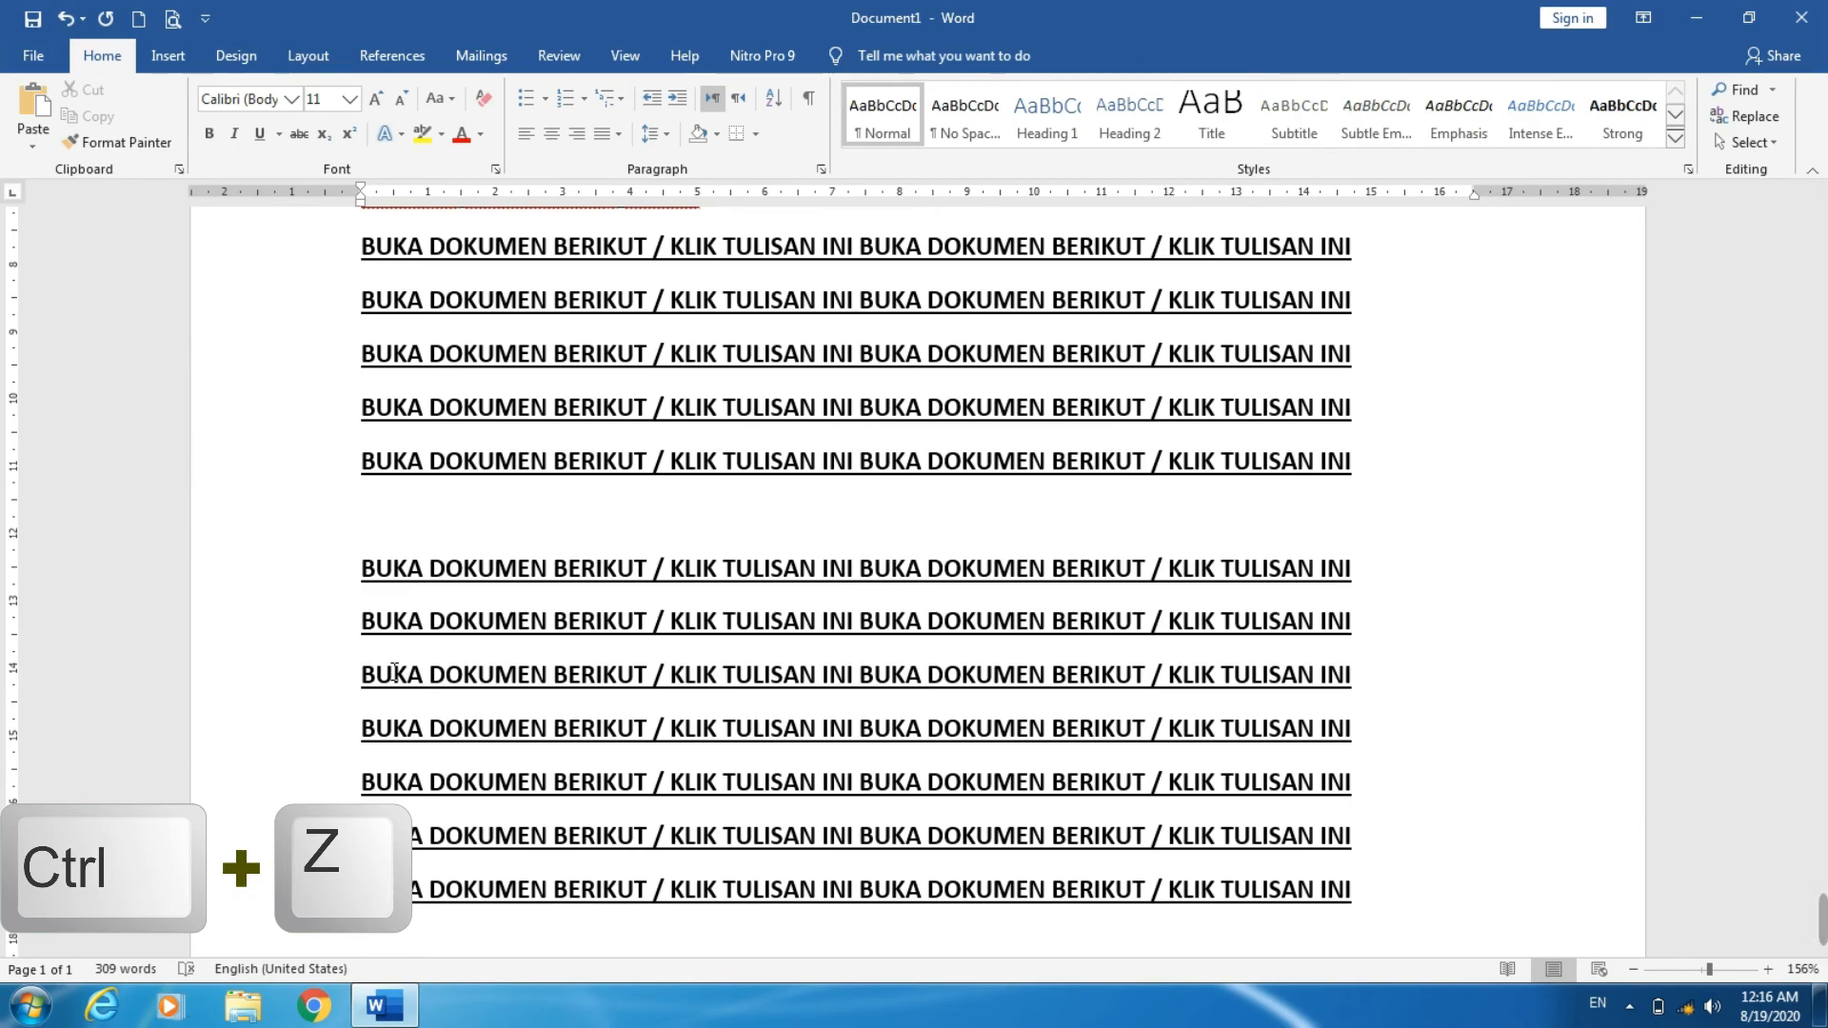
pyautogui.hotkey('ctrl', 'z')
pyautogui.hotkey('ctrl', 'z')
pyautogui.hotkey('ctrl', 'z')
pyautogui.hotkey('ctrl', 'z')
pyautogui.hotkey('ctrl', 'z')
pyautogui.hotkey('ctrl', 'z')
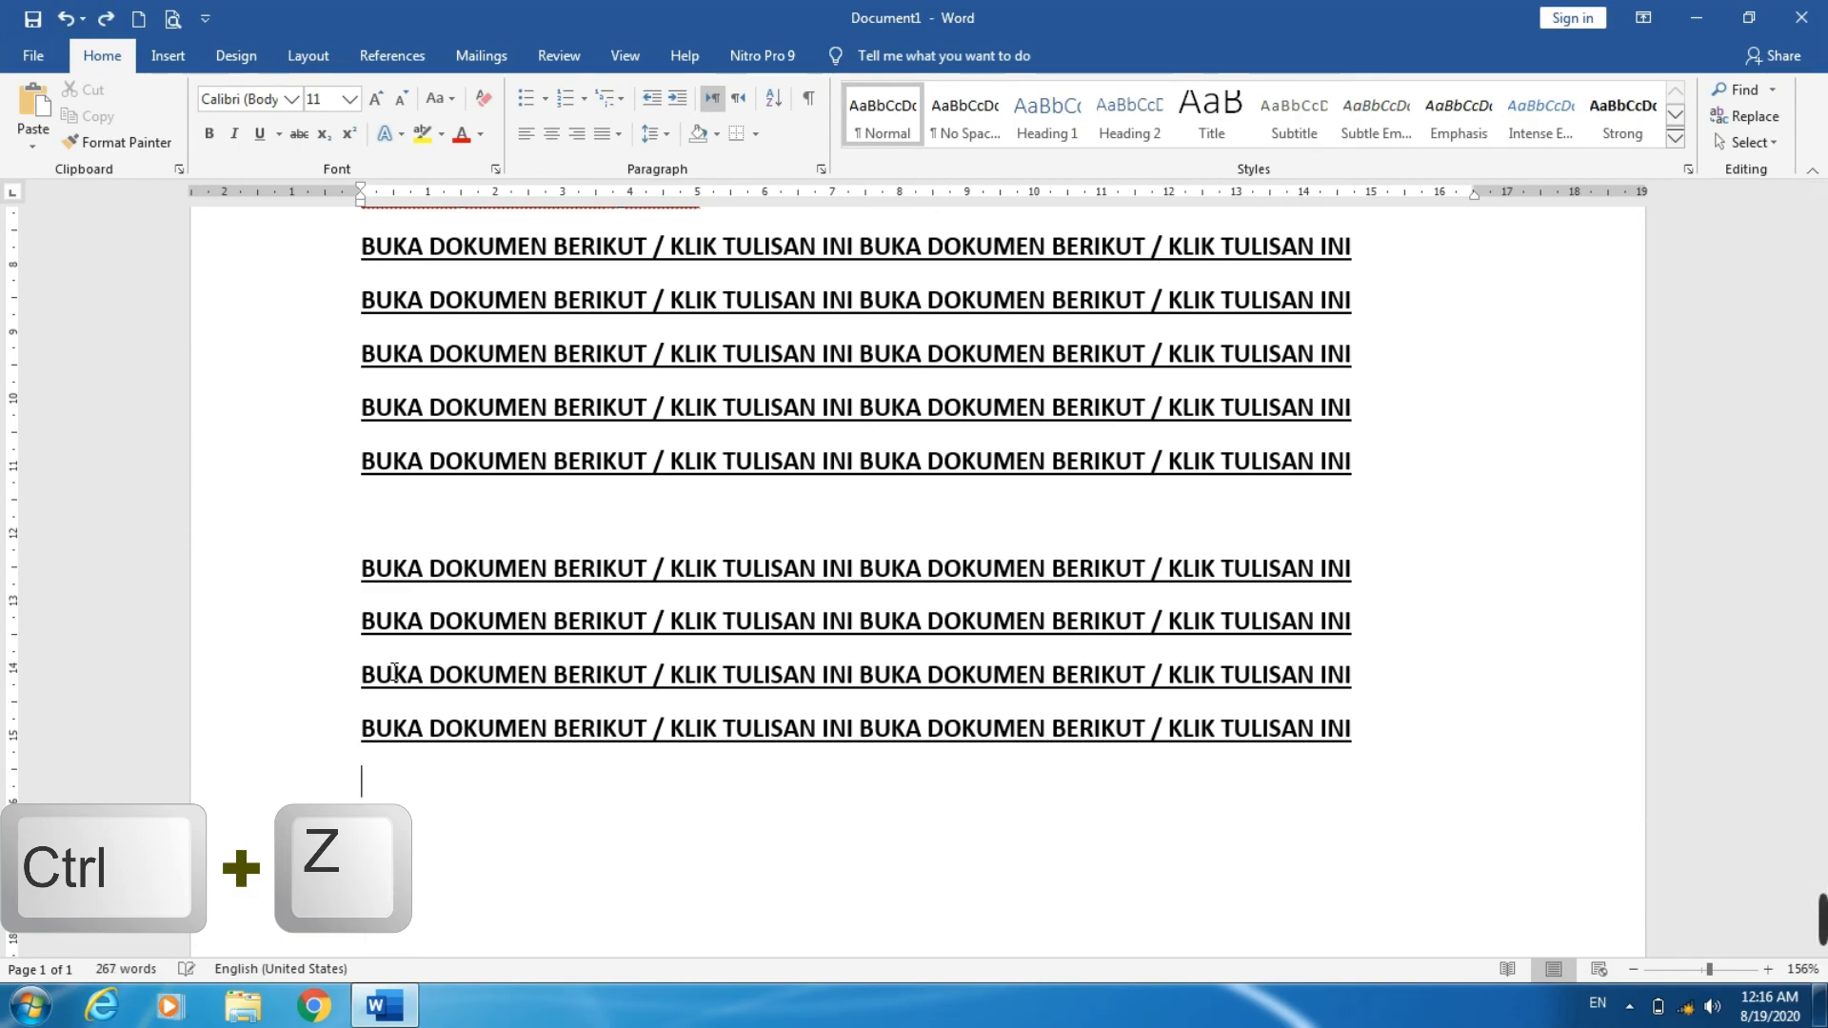
pyautogui.hotkey('ctrl', 'z')
pyautogui.hotkey('ctrl', 'z')
pyautogui.hotkey('ctrl', 'z')
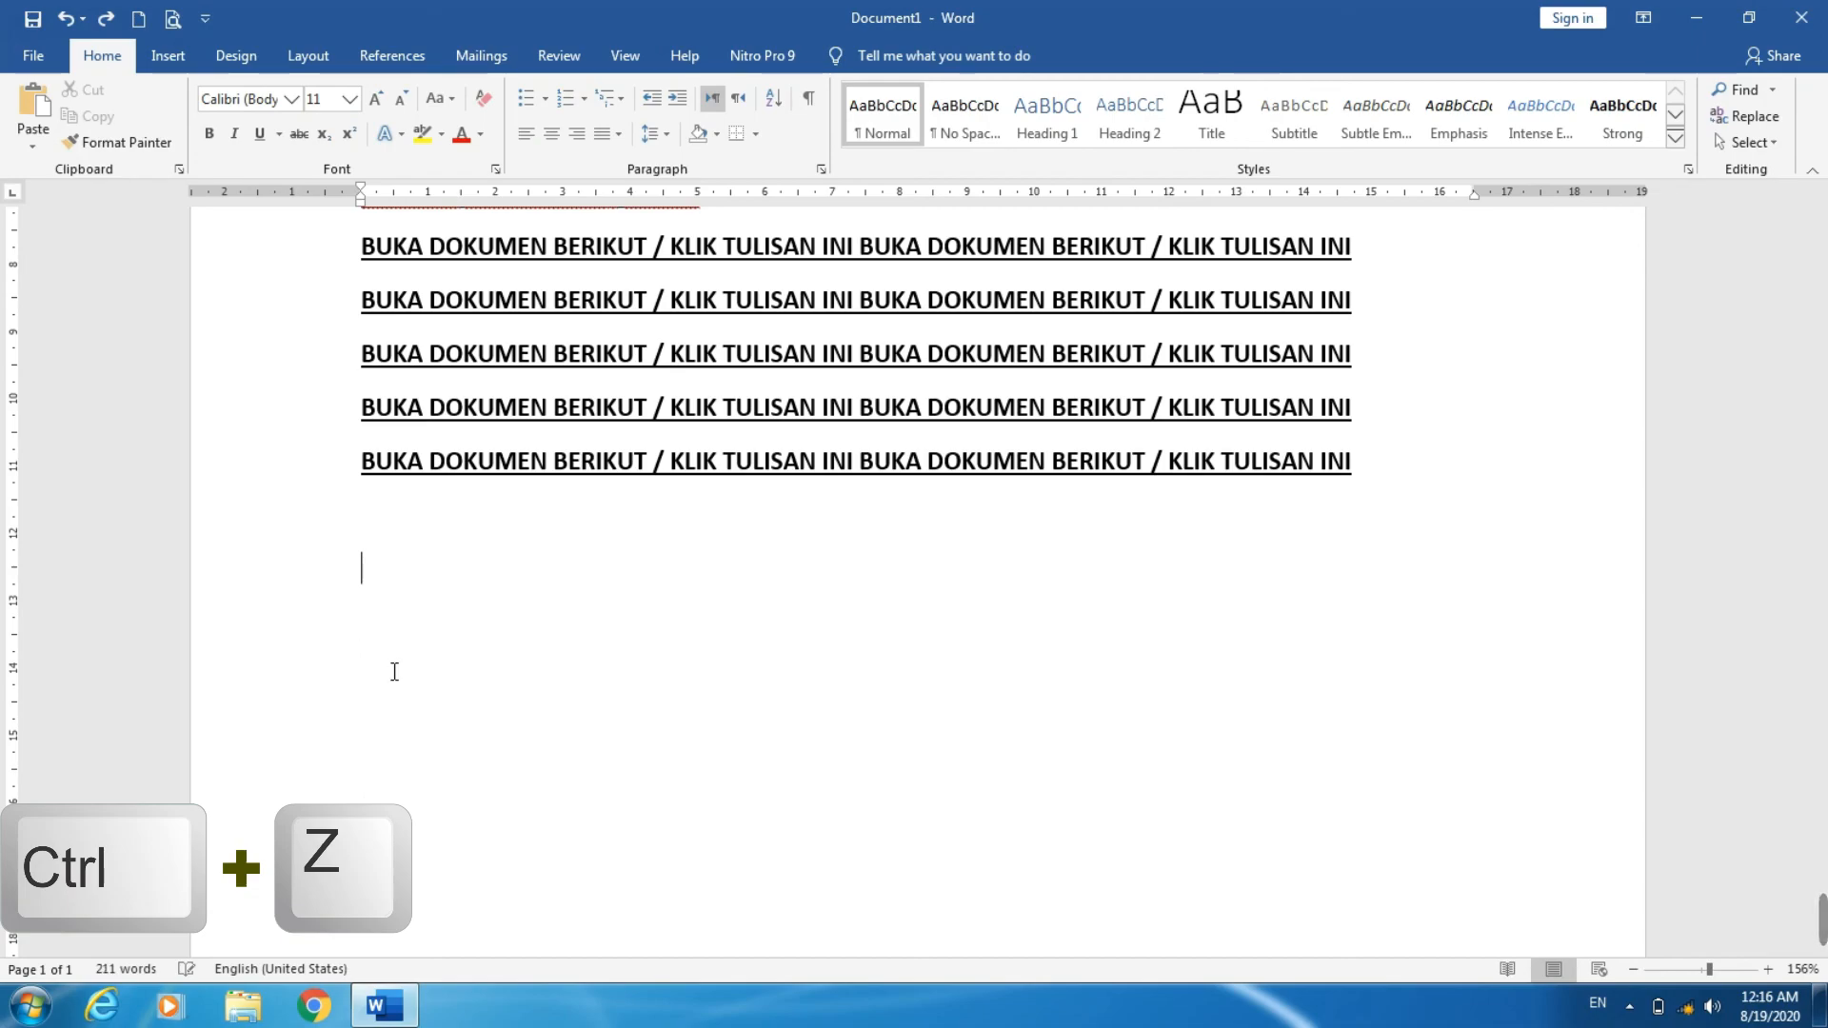
pyautogui.hotkey('ctrl', 'z')
pyautogui.hotkey('ctrl', 'z')
pyautogui.hotkey('ctrl', 'z')
pyautogui.hotkey('ctrl', 'z')
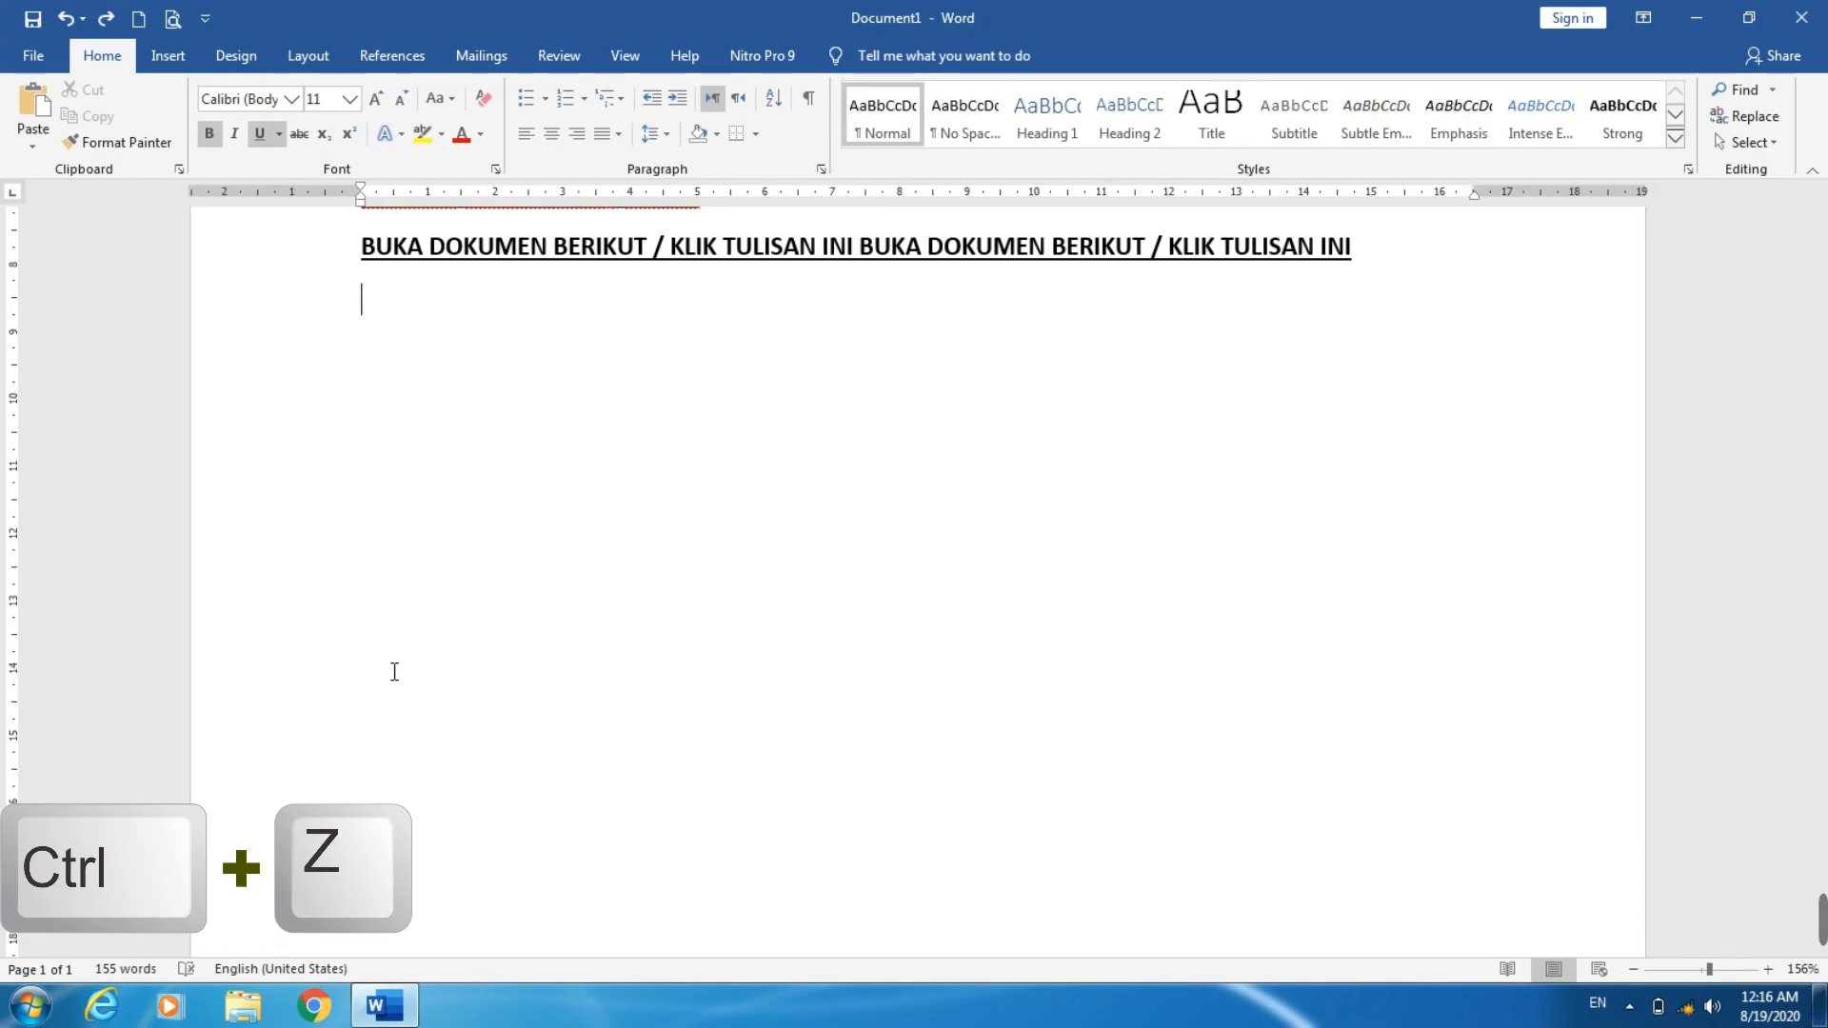
# - Redo the undone pastes to bring back several copies of the "BUKA DOKUMEN BERIKUT / KLIK TULISAN INI" line
pyautogui.hotkey('ctrl', 'y')
pyautogui.hotkey('ctrl', 'y')
pyautogui.hotkey('ctrl', 'y')
pyautogui.hotkey('ctrl', 'y')
pyautogui.hotkey('ctrl', 'y')
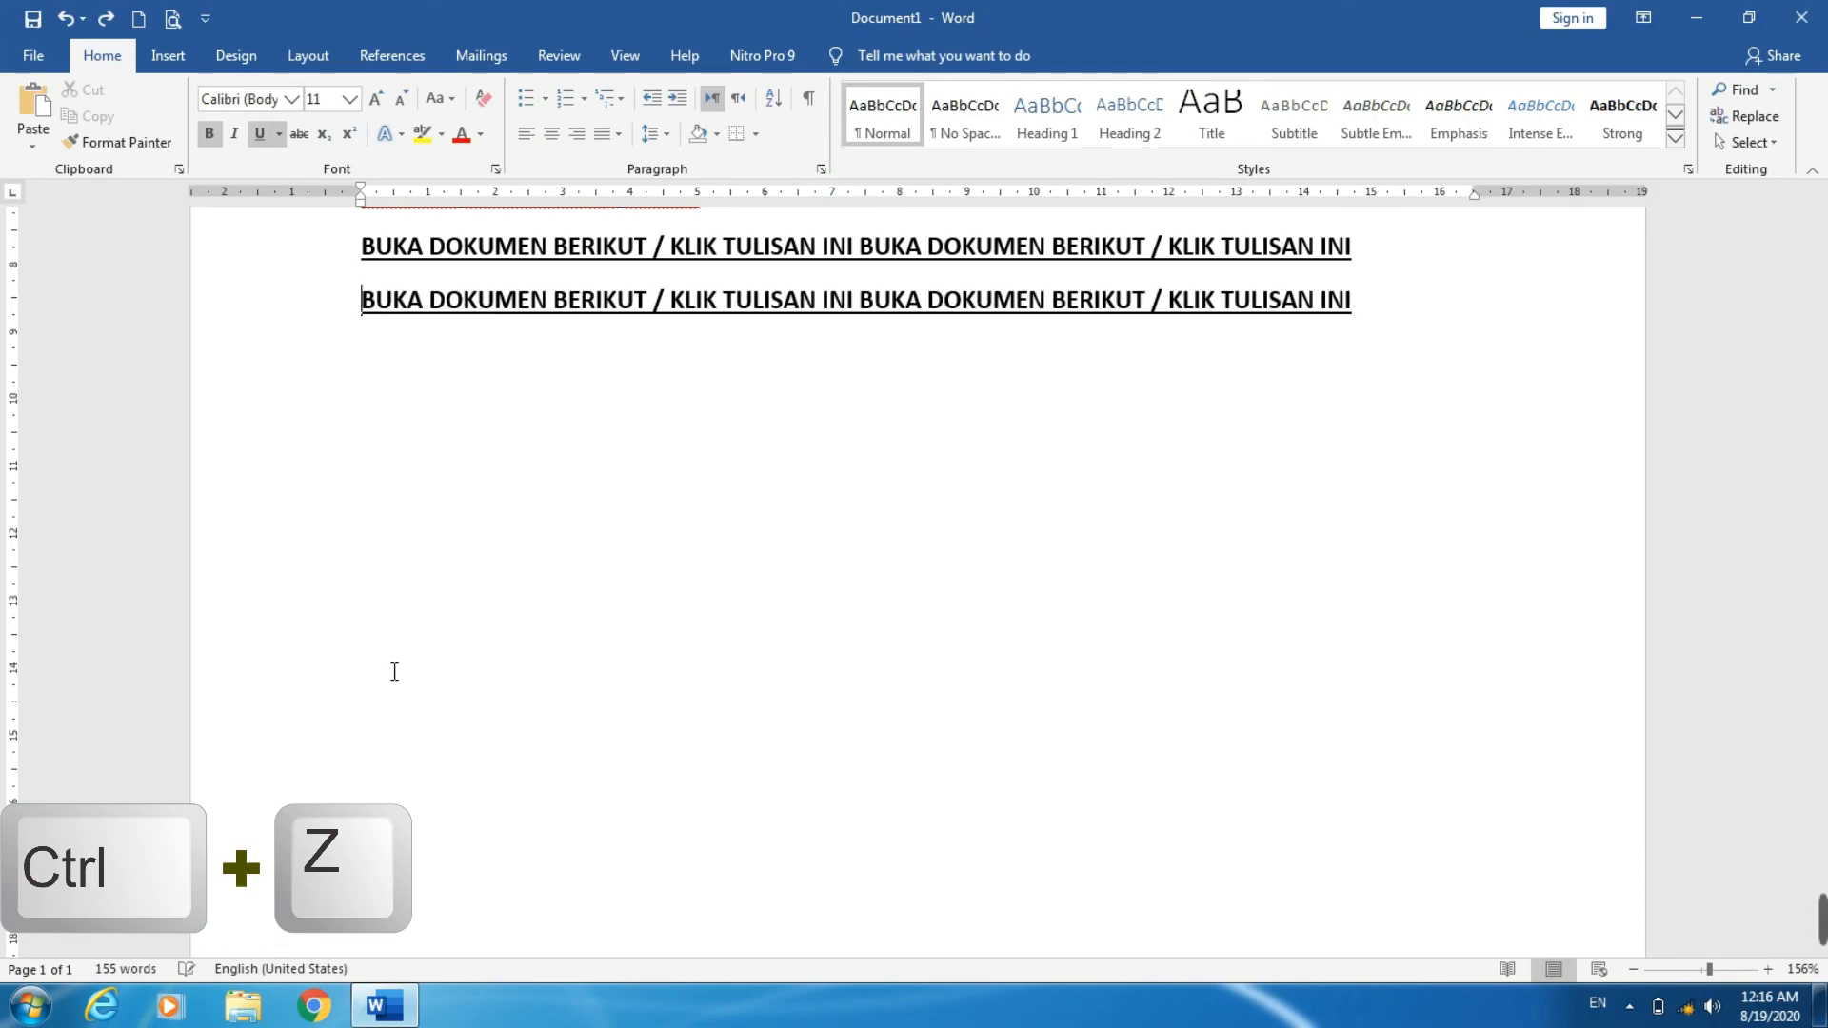
# - Undo the restored pastes back to one "BUKA DOKUMEN BERIKUT / KLIK TULISAN INI" line and return to the document's beginning
pyautogui.hotkey('ctrl', 'z')
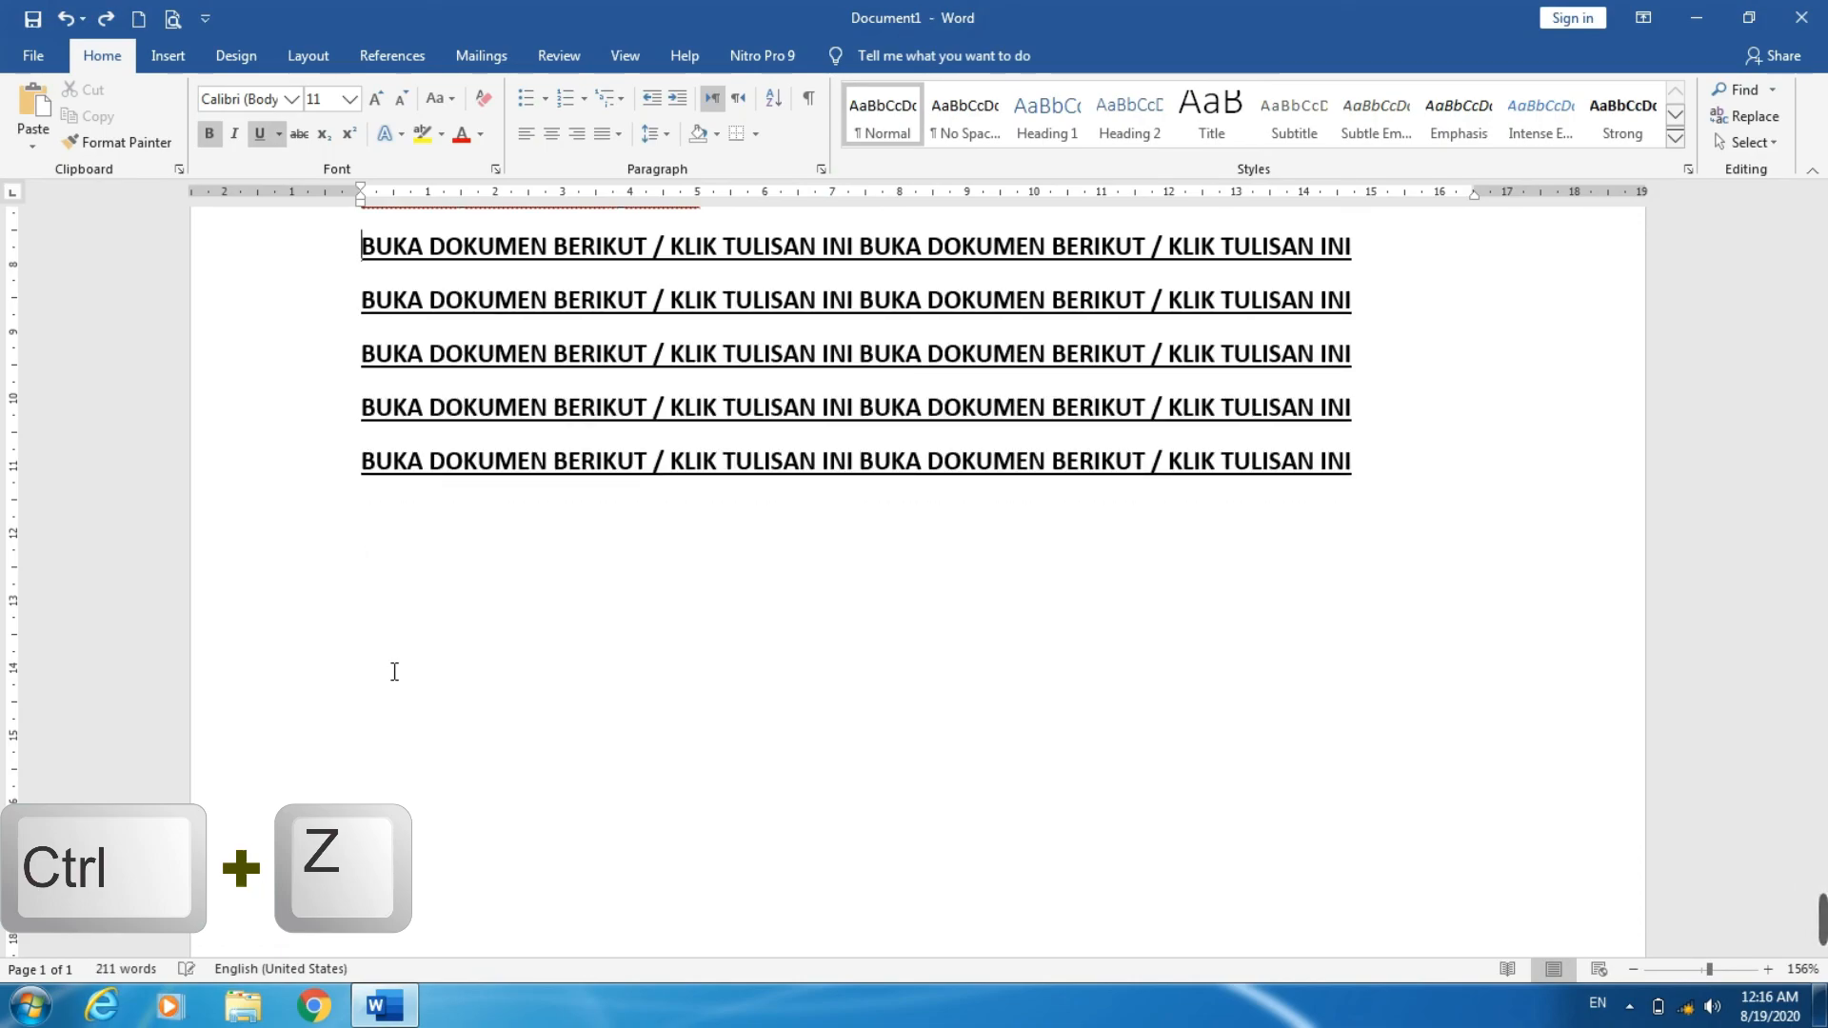
pyautogui.hotkey('ctrl', 'z')
pyautogui.hotkey('ctrl', 'z')
pyautogui.hotkey('ctrl', 'z')
pyautogui.hotkey('ctrl', 'z')
pyautogui.hotkey('ctrl', 'z')
pyautogui.hotkey('ctrl', 'z')
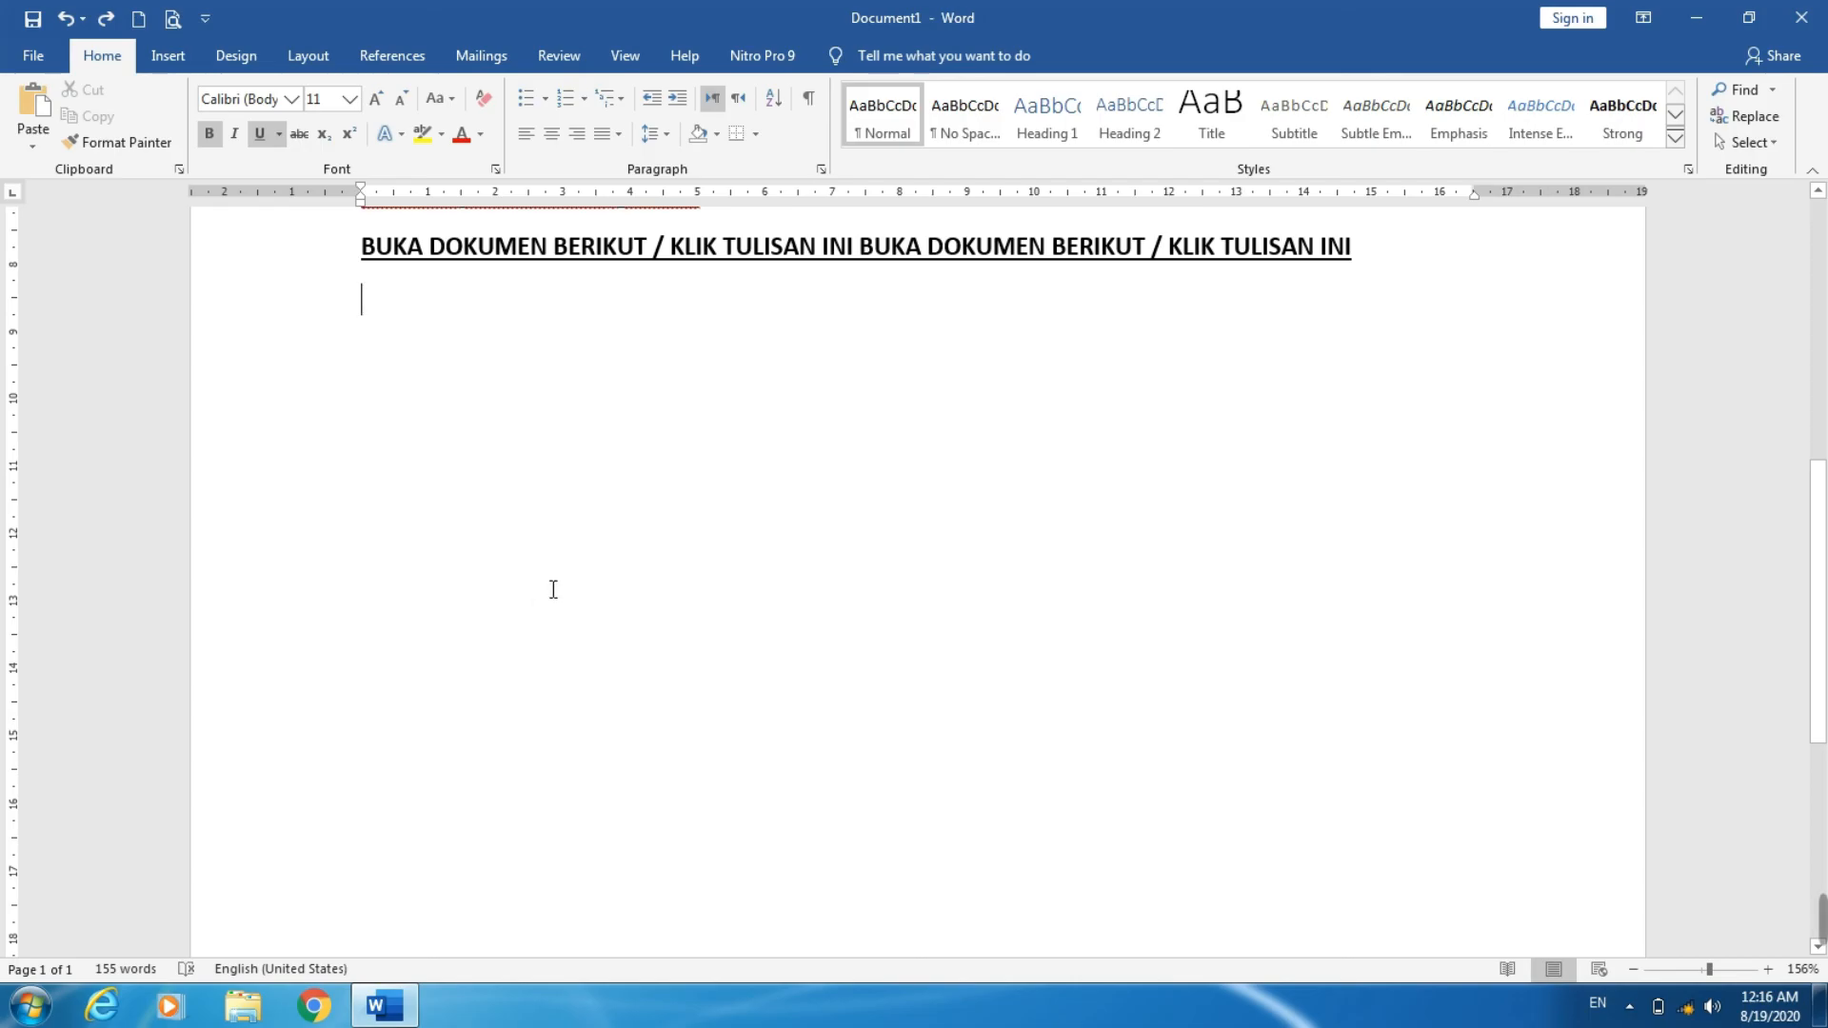
pyautogui.scroll(7, 638, 553)
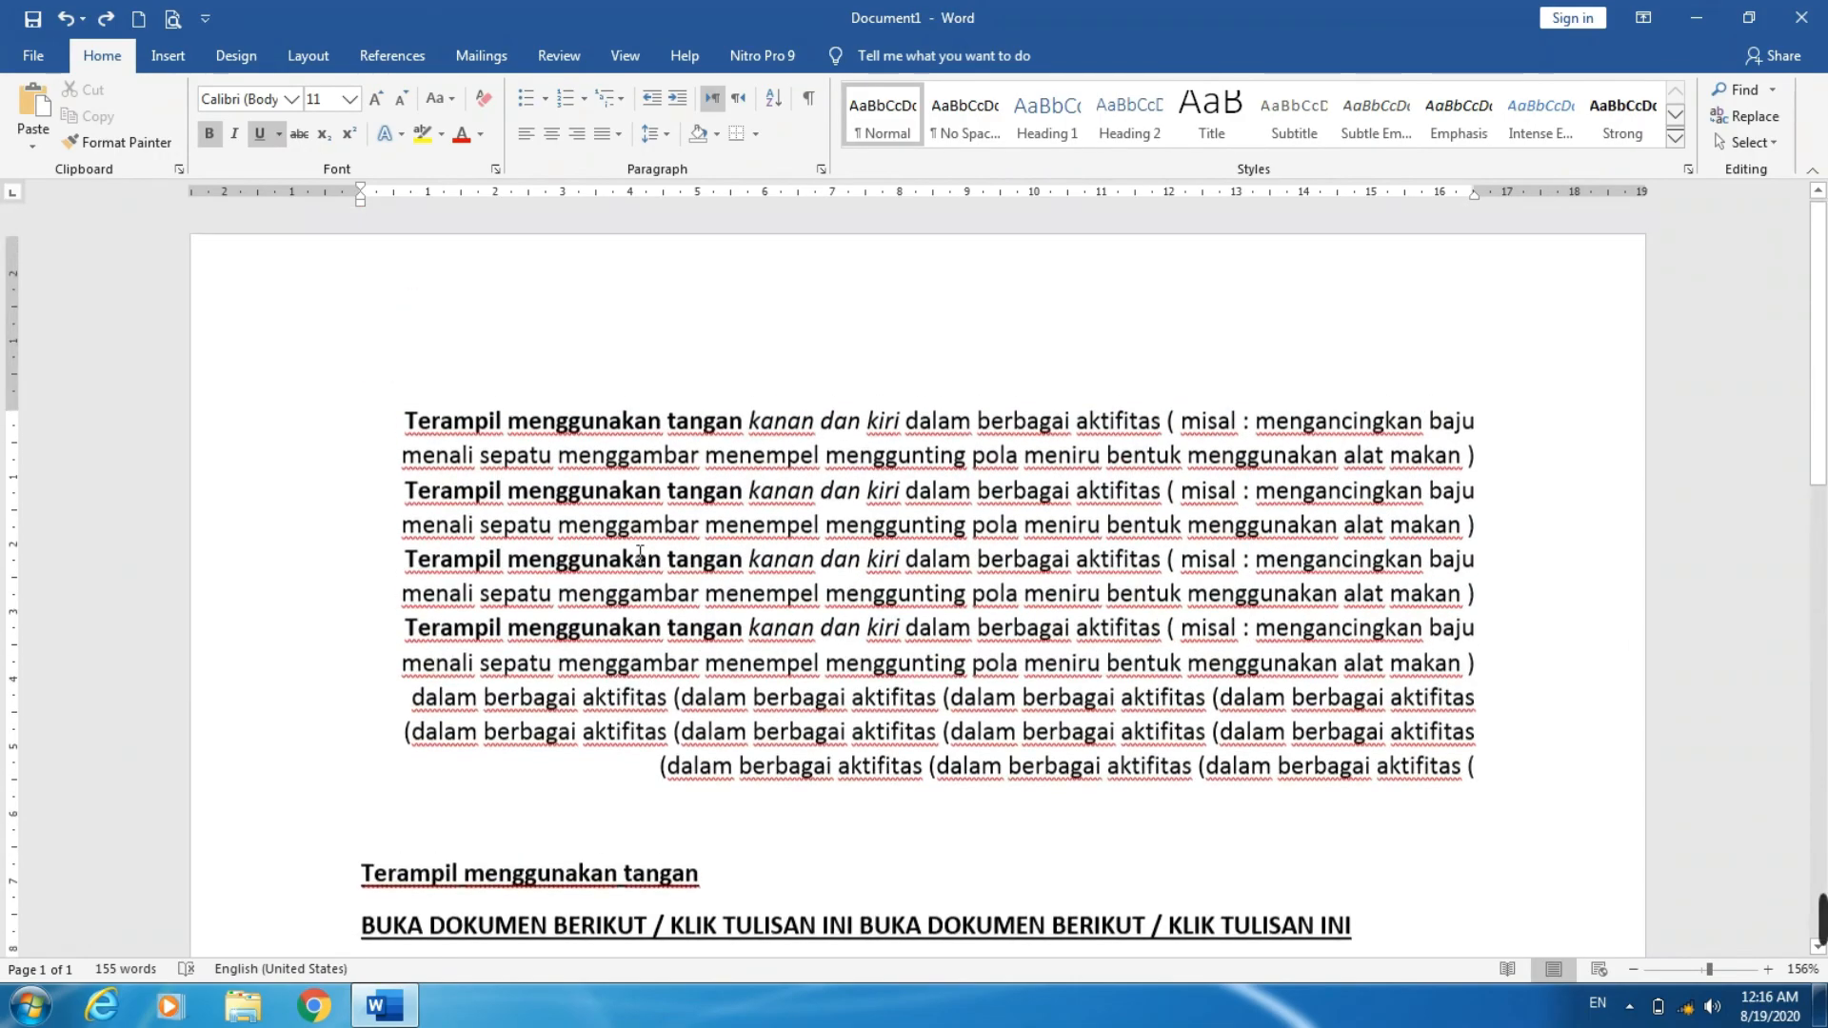